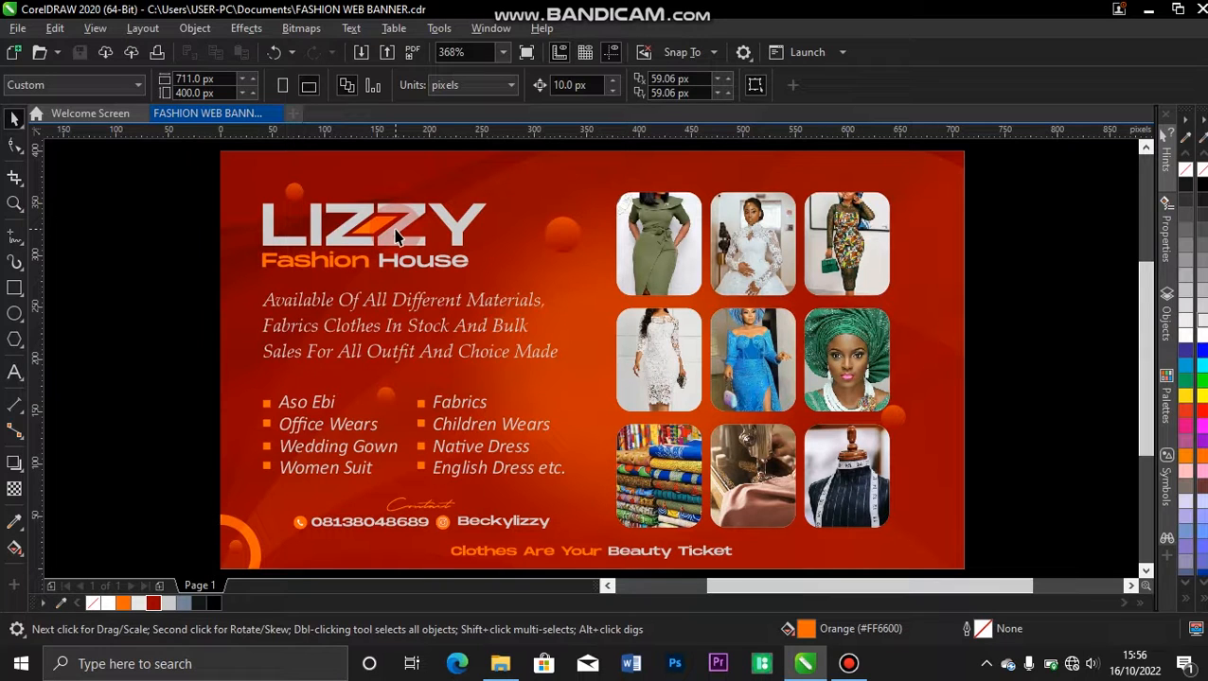
Add a blank second page after the finished banner page.
{"action": "left_click", "coordinate": [161, 587]}
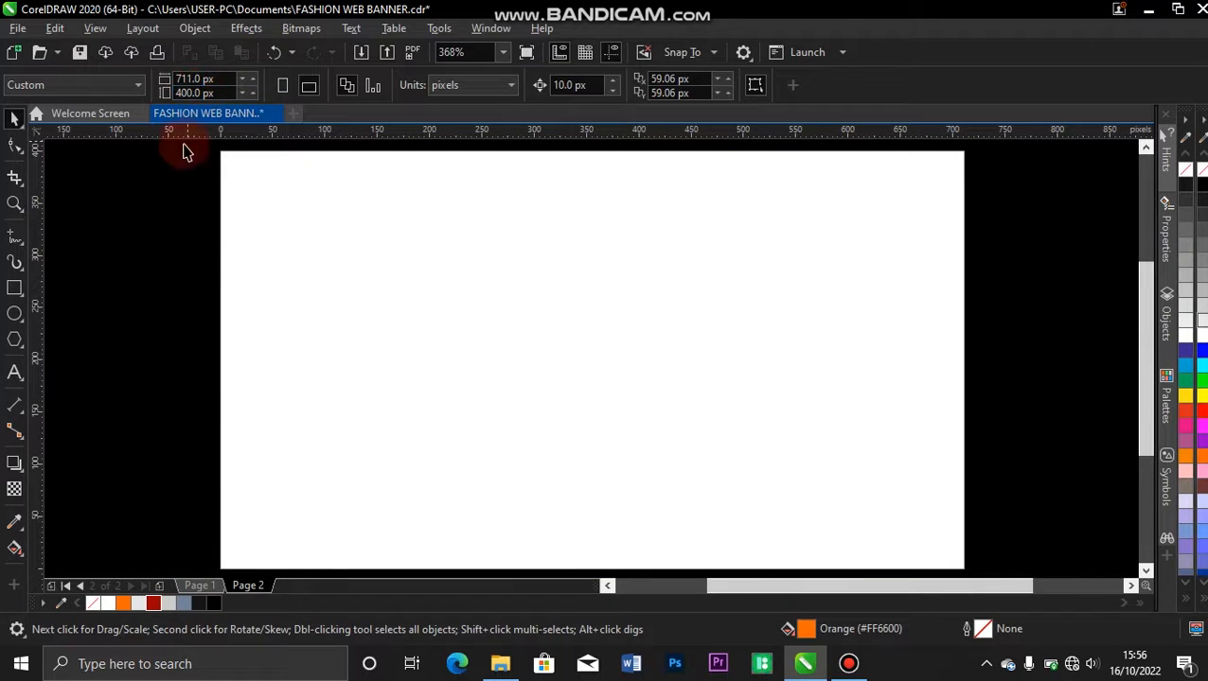
{"action": "left_click", "coordinate": [206, 80]}
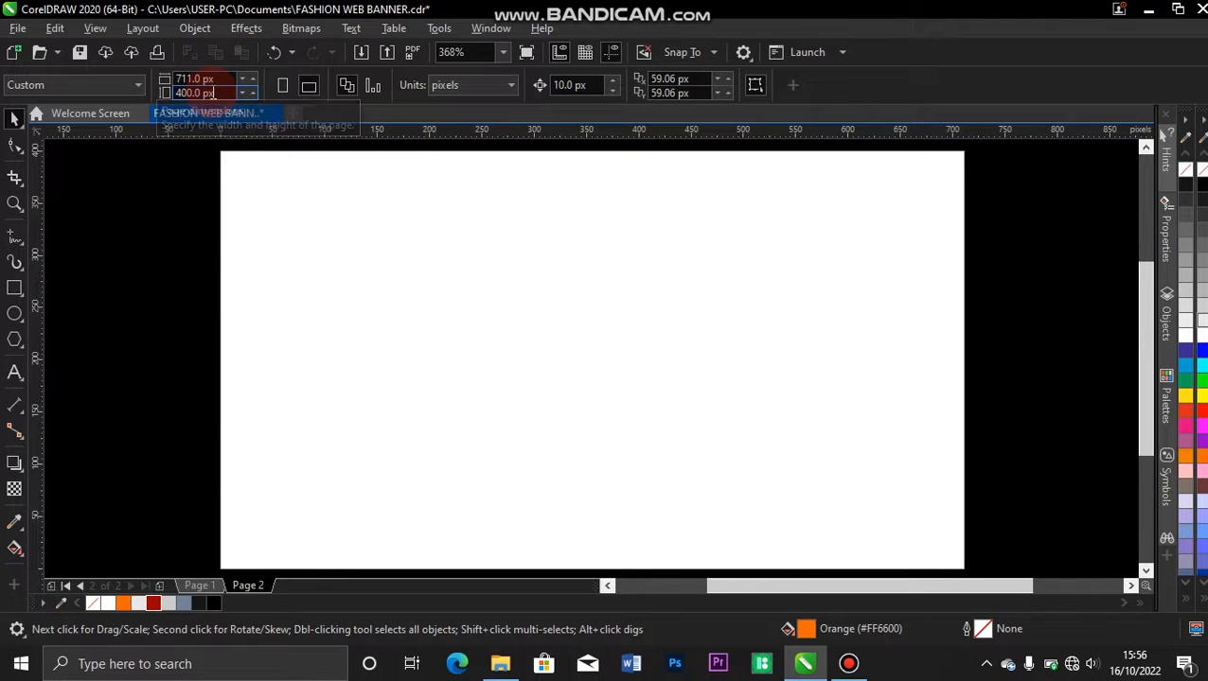
{"action": "left_click", "coordinate": [92, 110]}
{"action": "left_click", "coordinate": [392, 205]}
{"action": "left_click", "coordinate": [392, 205]}
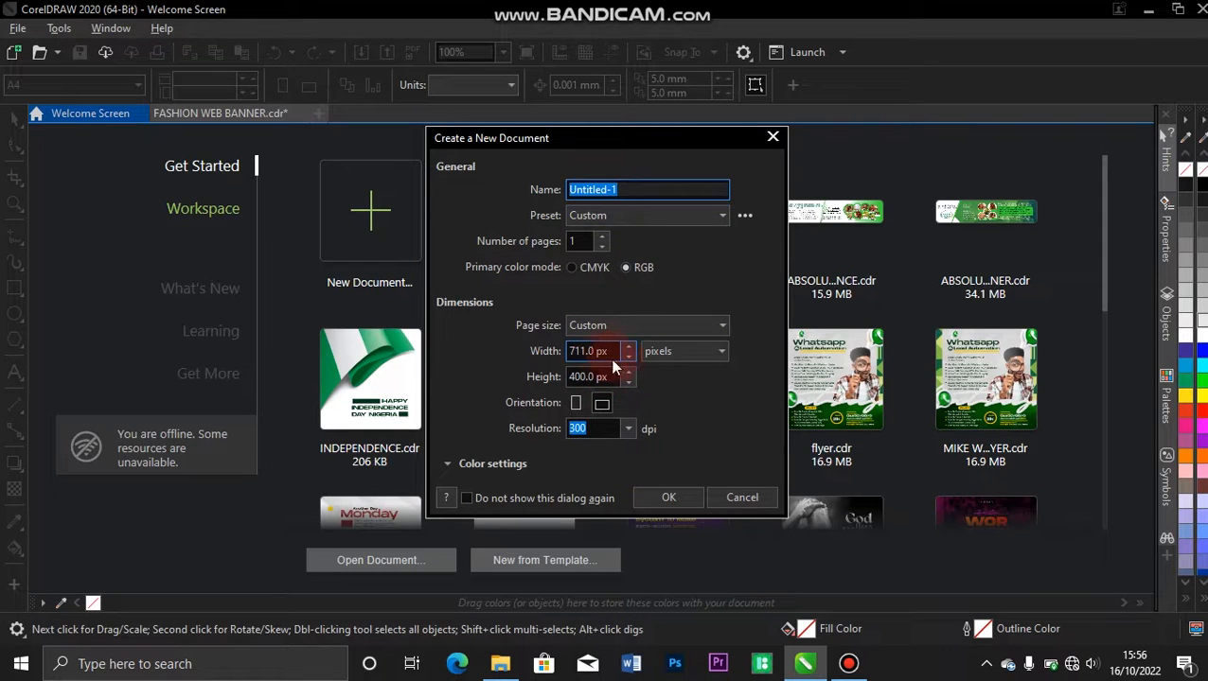
{"action": "left_click", "coordinate": [721, 353]}
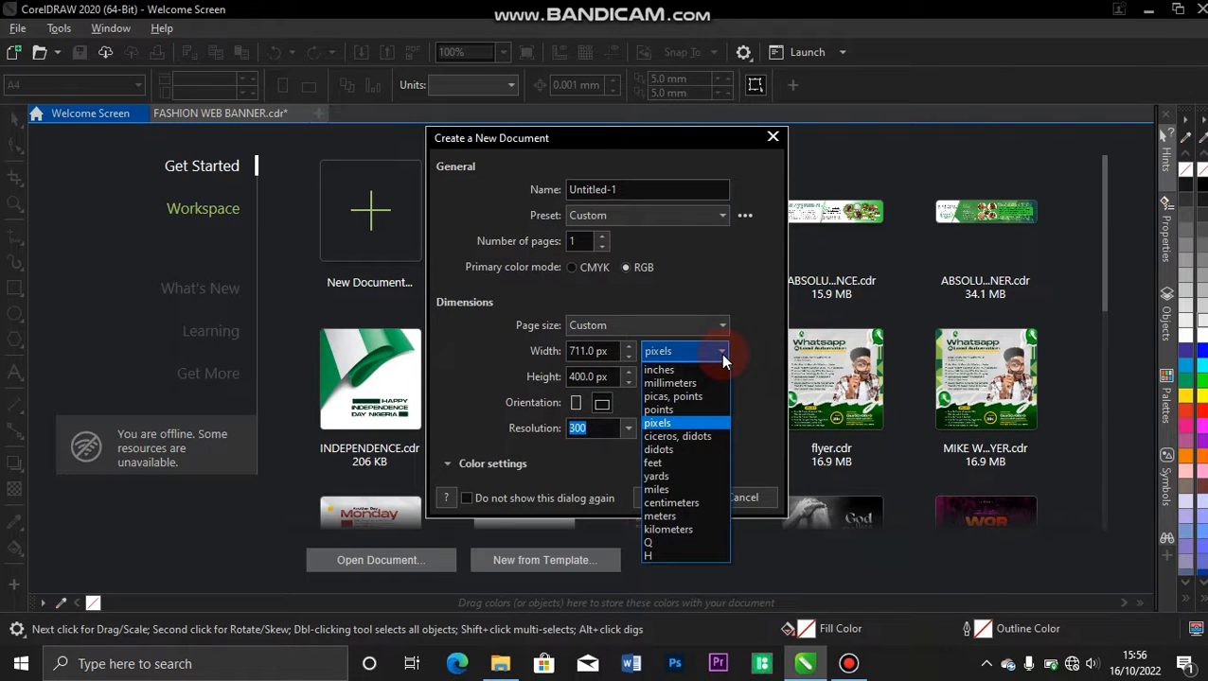
{"action": "left_click", "coordinate": [720, 353]}
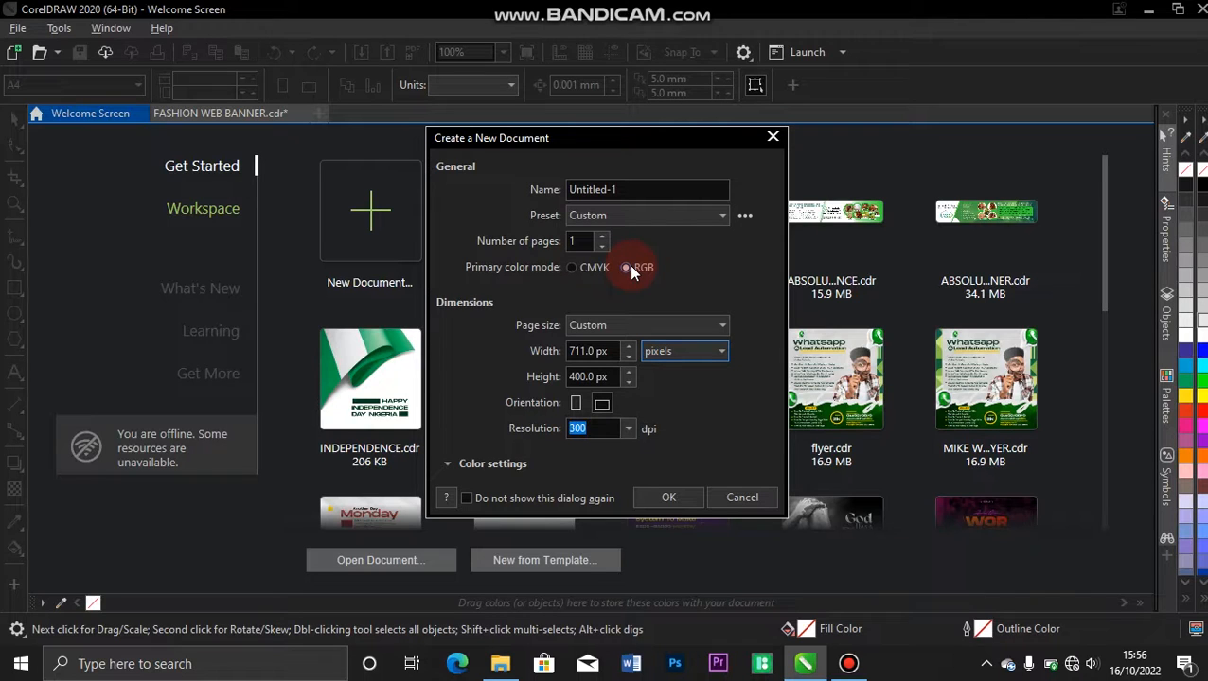
{"action": "left_click", "coordinate": [573, 268]}
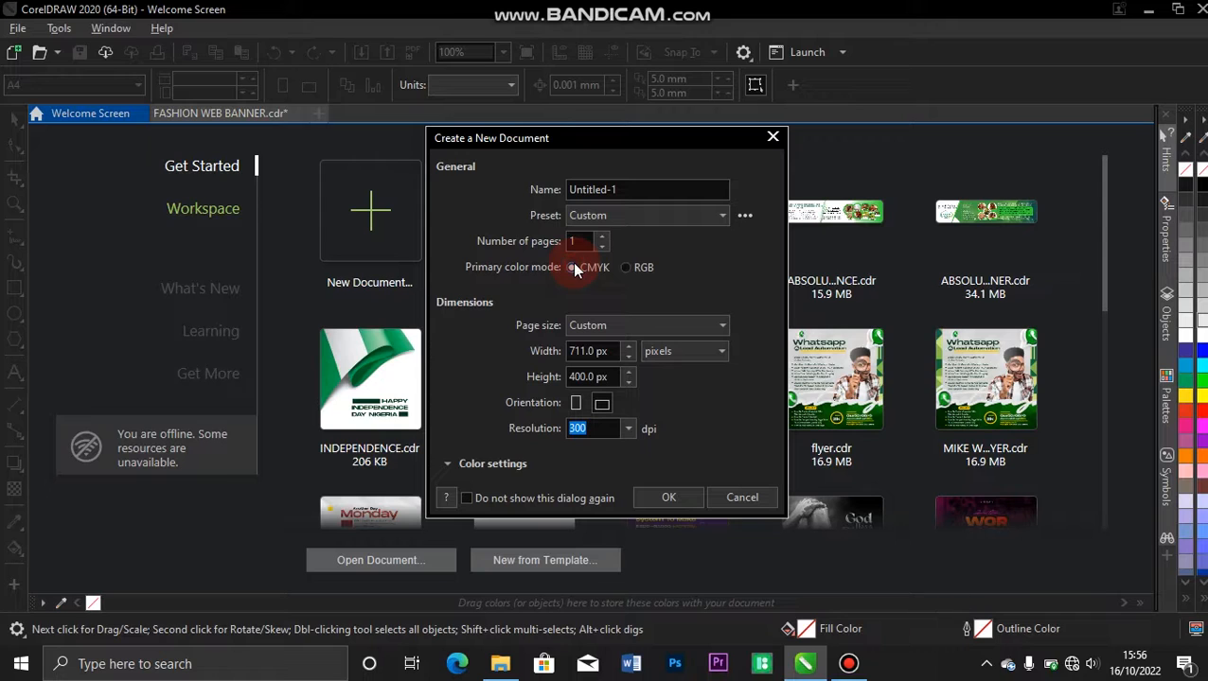
{"action": "left_click", "coordinate": [627, 268]}
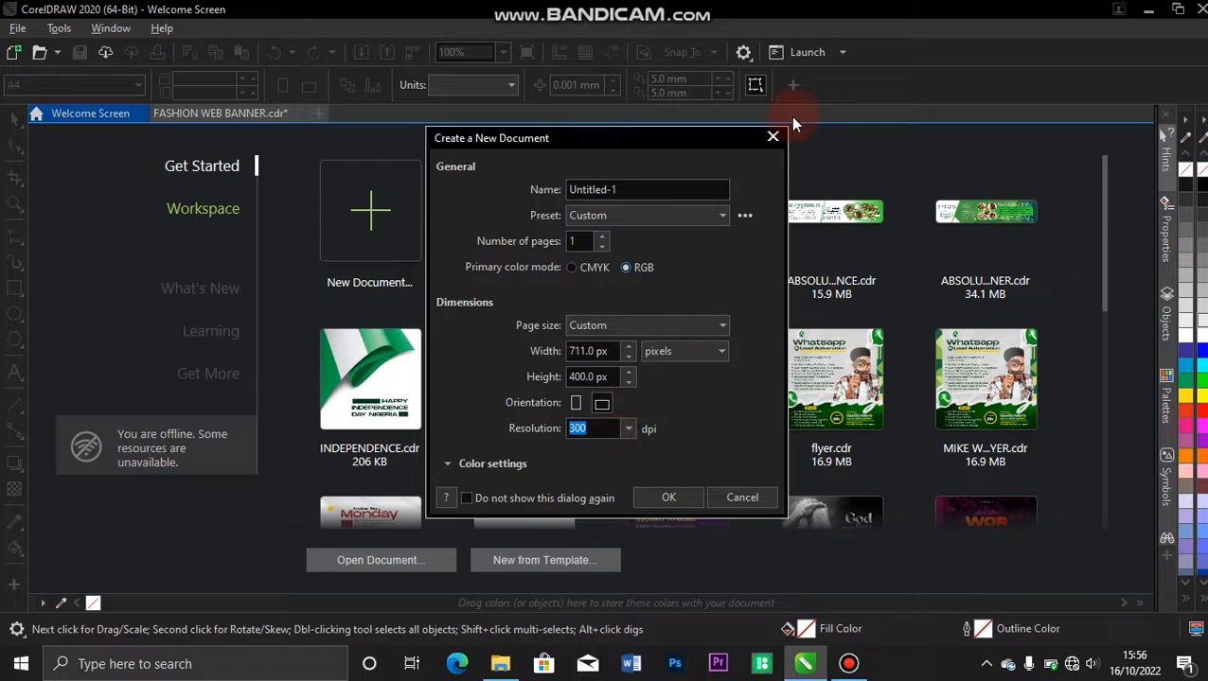
{"action": "left_click", "coordinate": [772, 135]}
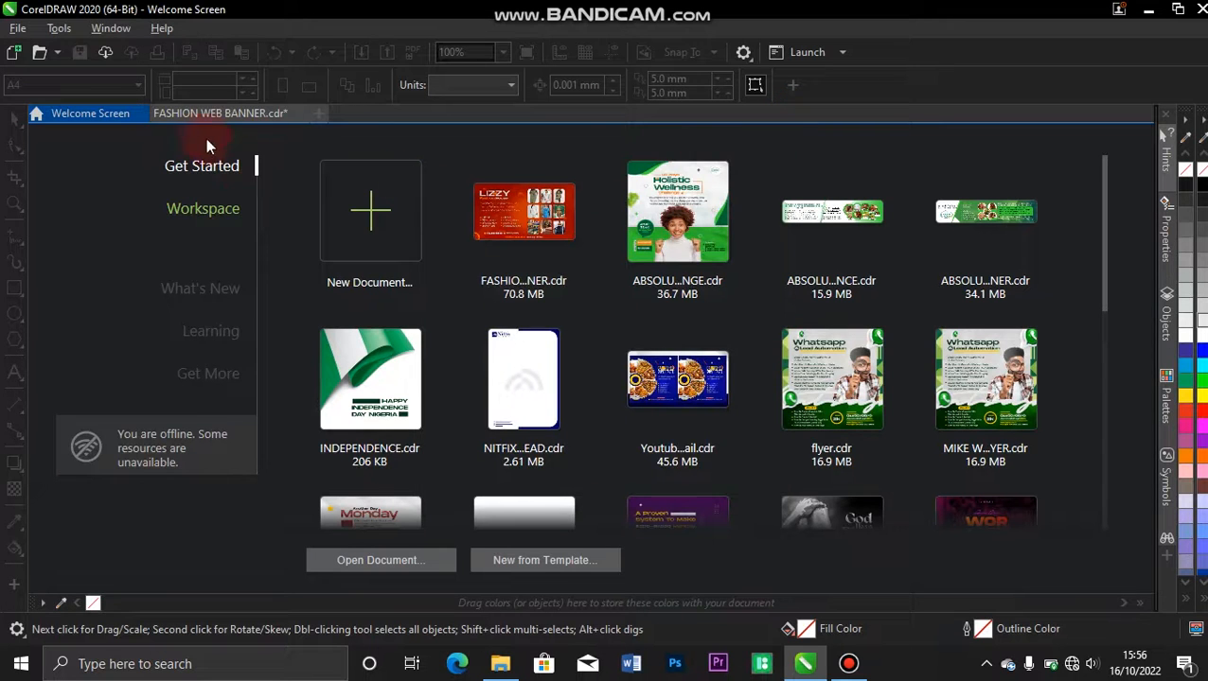
{"action": "left_click", "coordinate": [220, 115]}
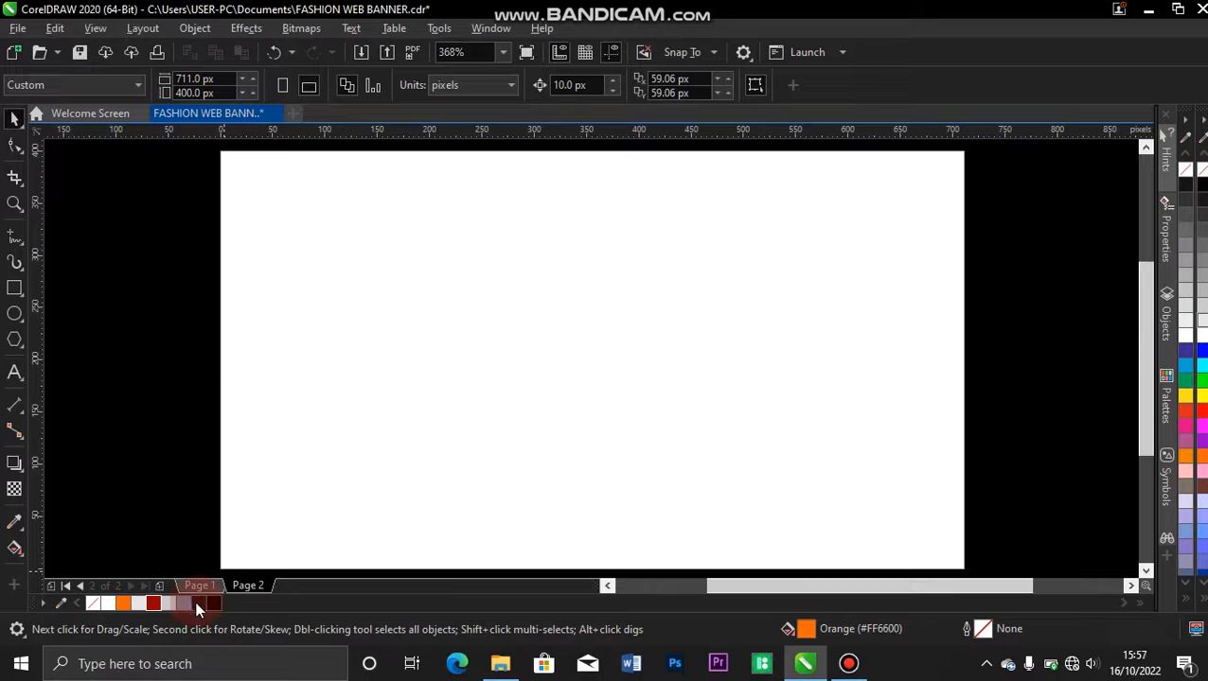
Create a page-sized rectangle on page 2 with no fill and no outline.
{"action": "left_click", "coordinate": [244, 586]}
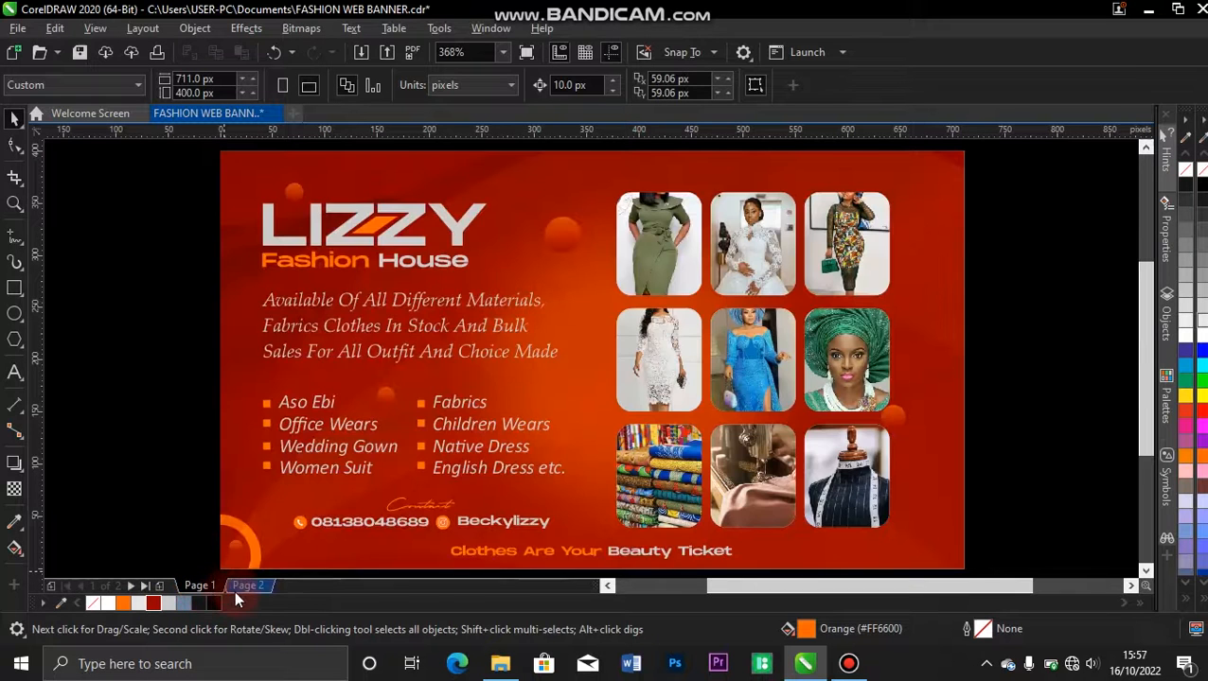
{"action": "left_click", "coordinate": [248, 586]}
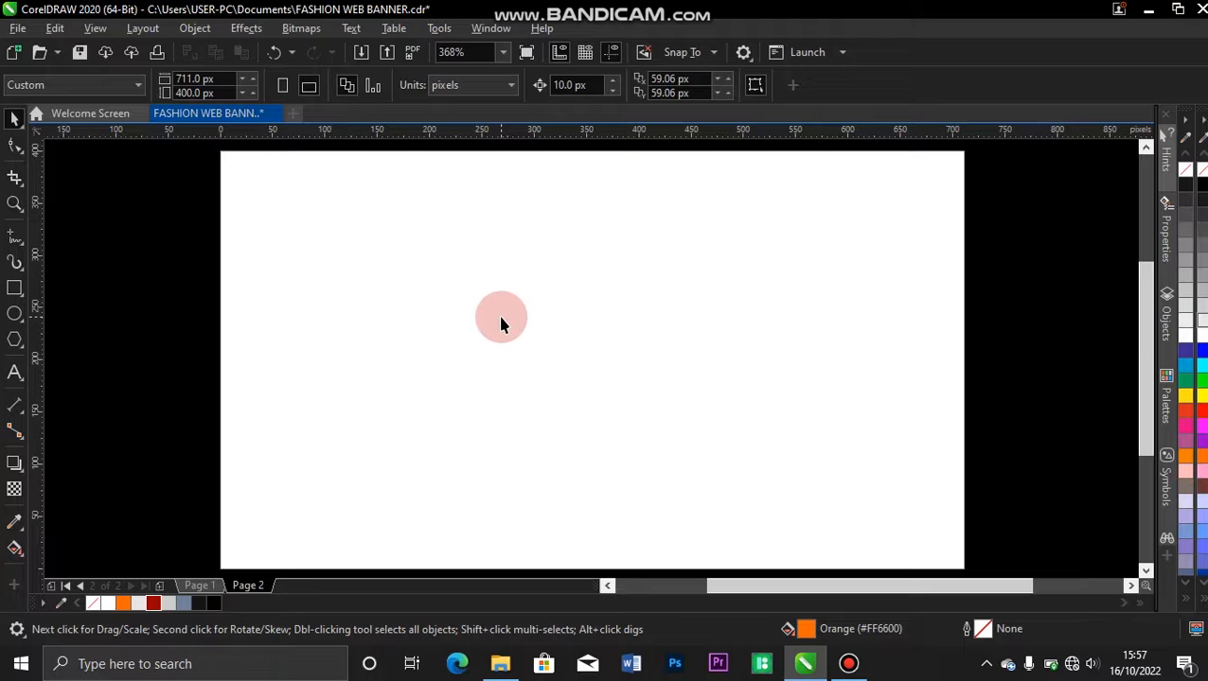
{"action": "double_click", "coordinate": [15, 291]}
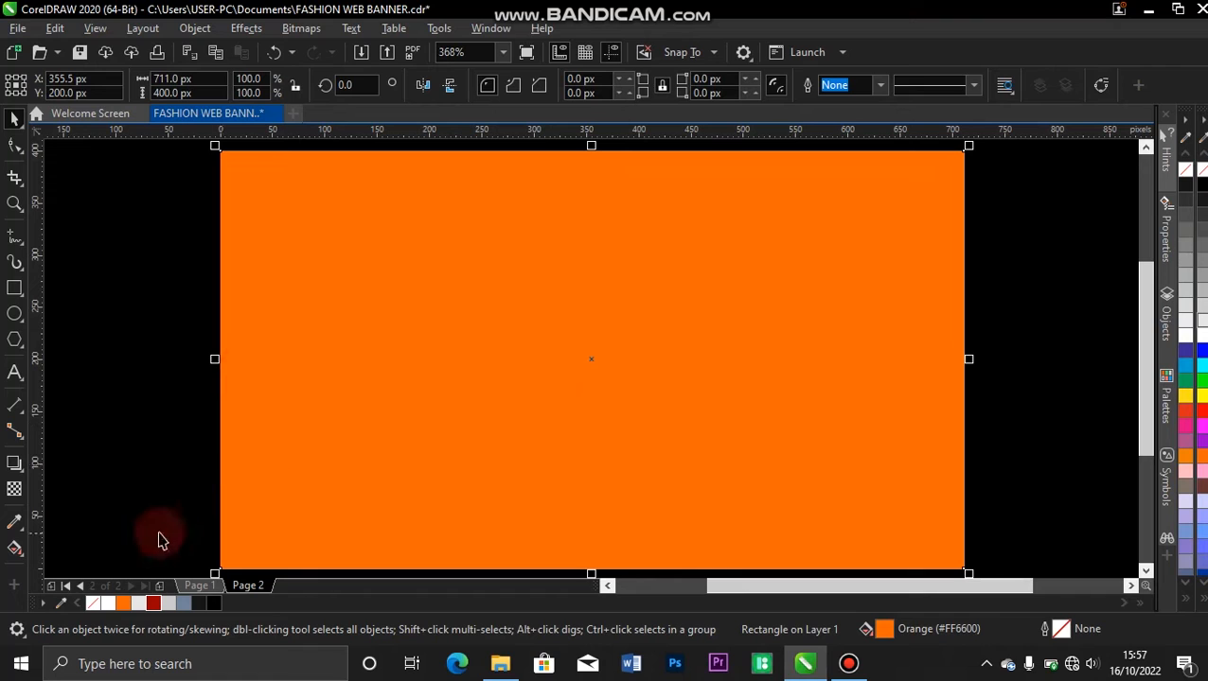
{"action": "left_click", "coordinate": [91, 601]}
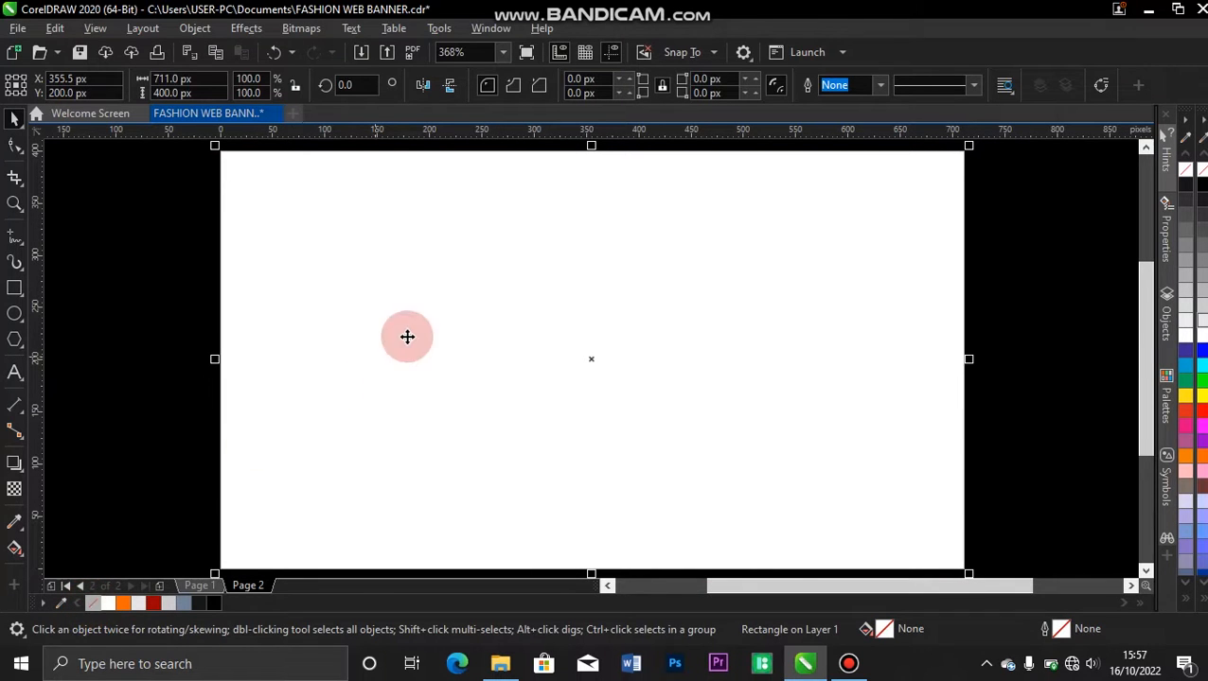
{"action": "left_click", "coordinate": [881, 85]}
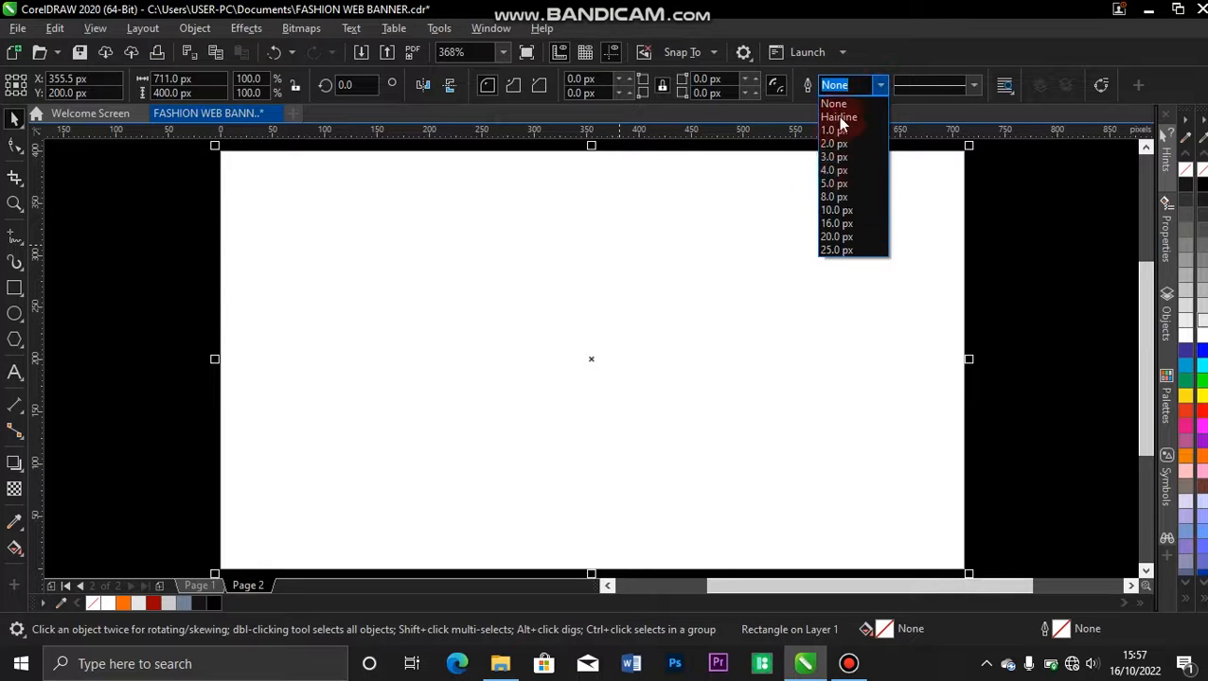
{"action": "left_click", "coordinate": [841, 104]}
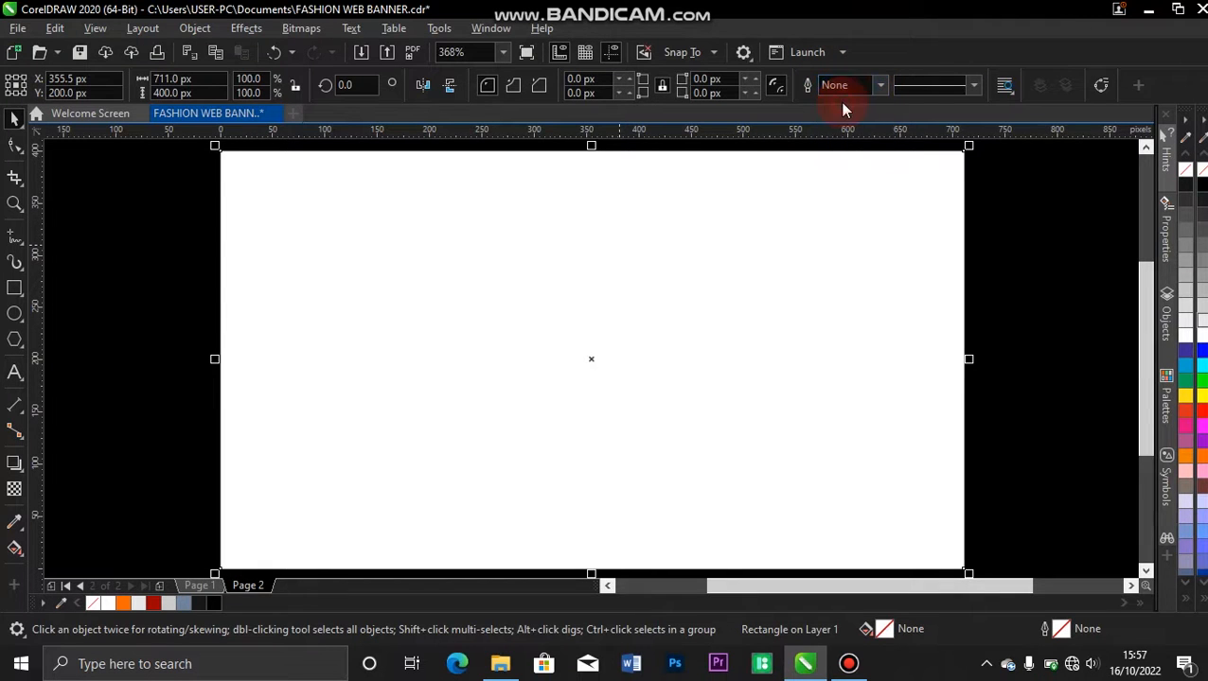
{"action": "left_click", "coordinate": [145, 280]}
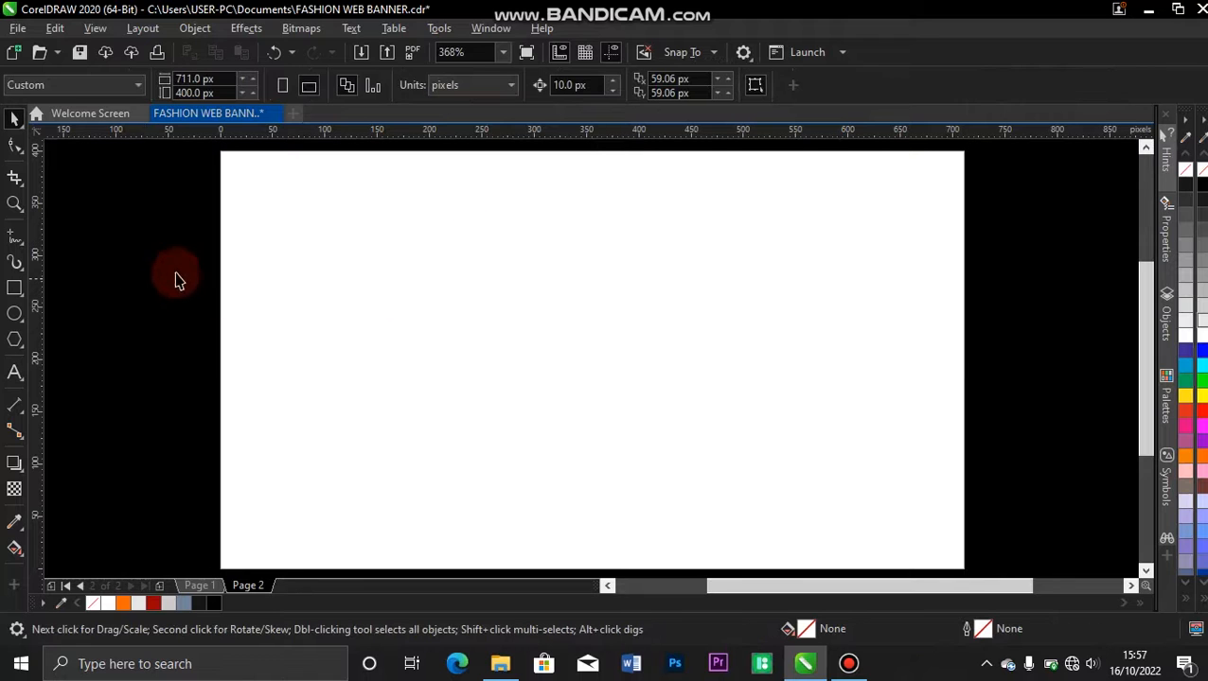
Fill the page-sized rectangle with dark red (#990000).
{"action": "left_click", "coordinate": [390, 301]}
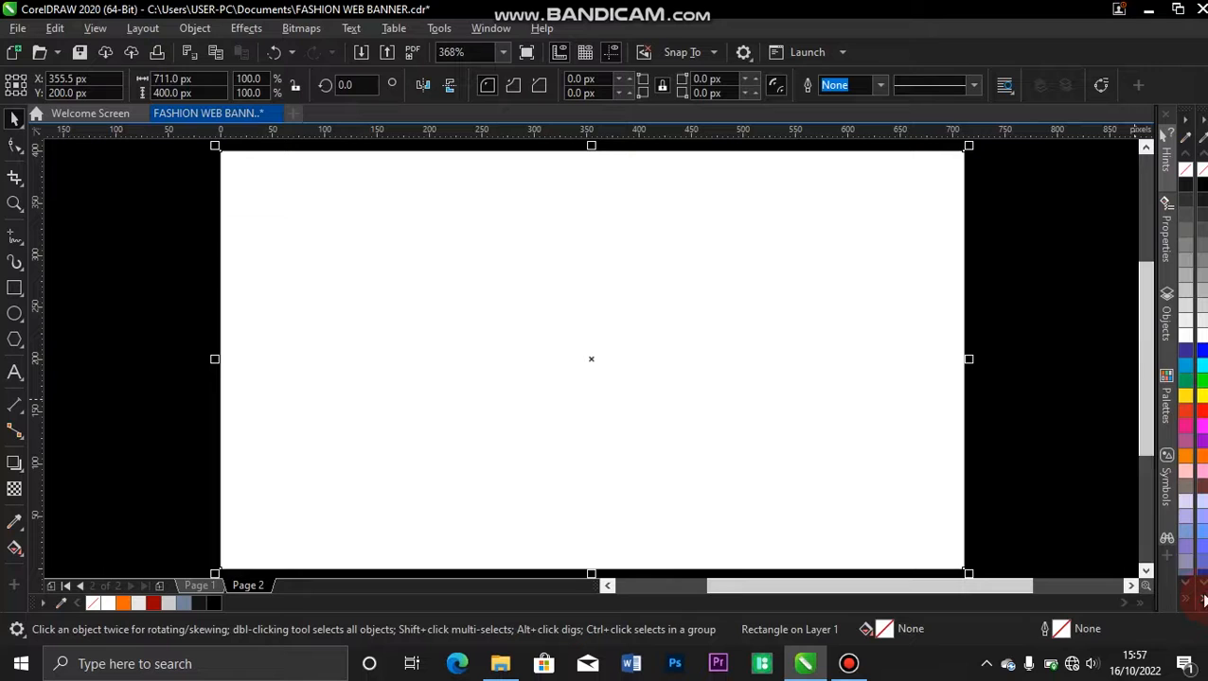
{"action": "left_click", "coordinate": [1202, 600]}
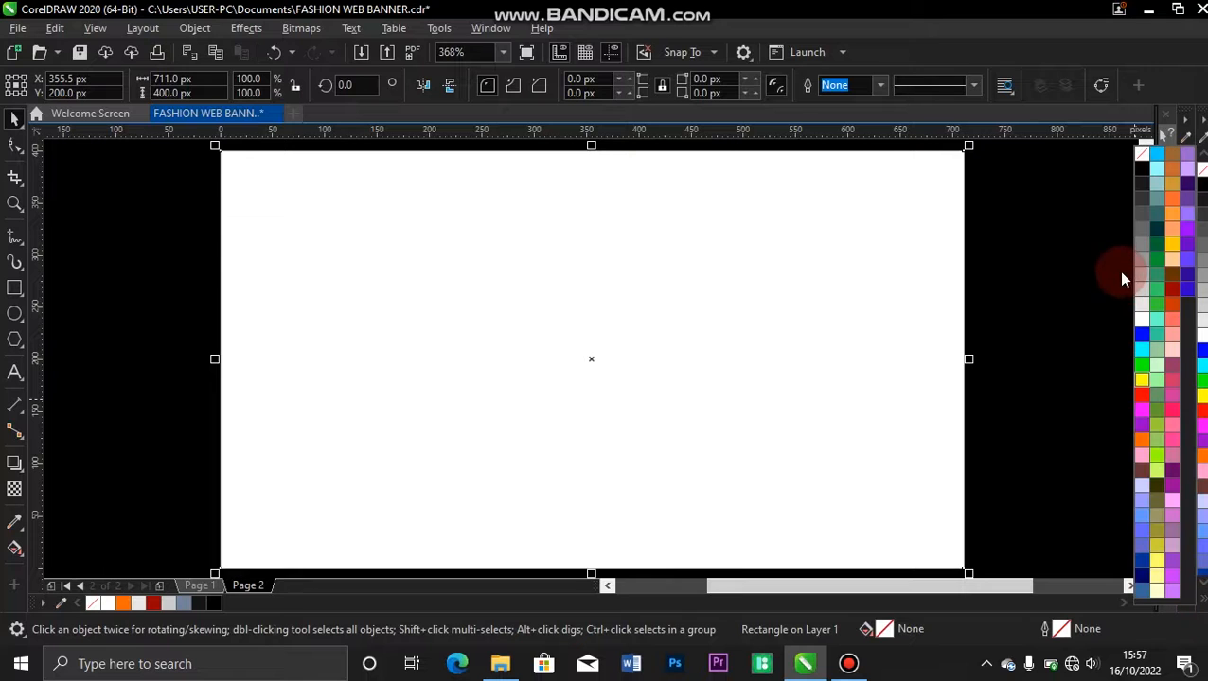
{"action": "left_click", "coordinate": [1172, 291]}
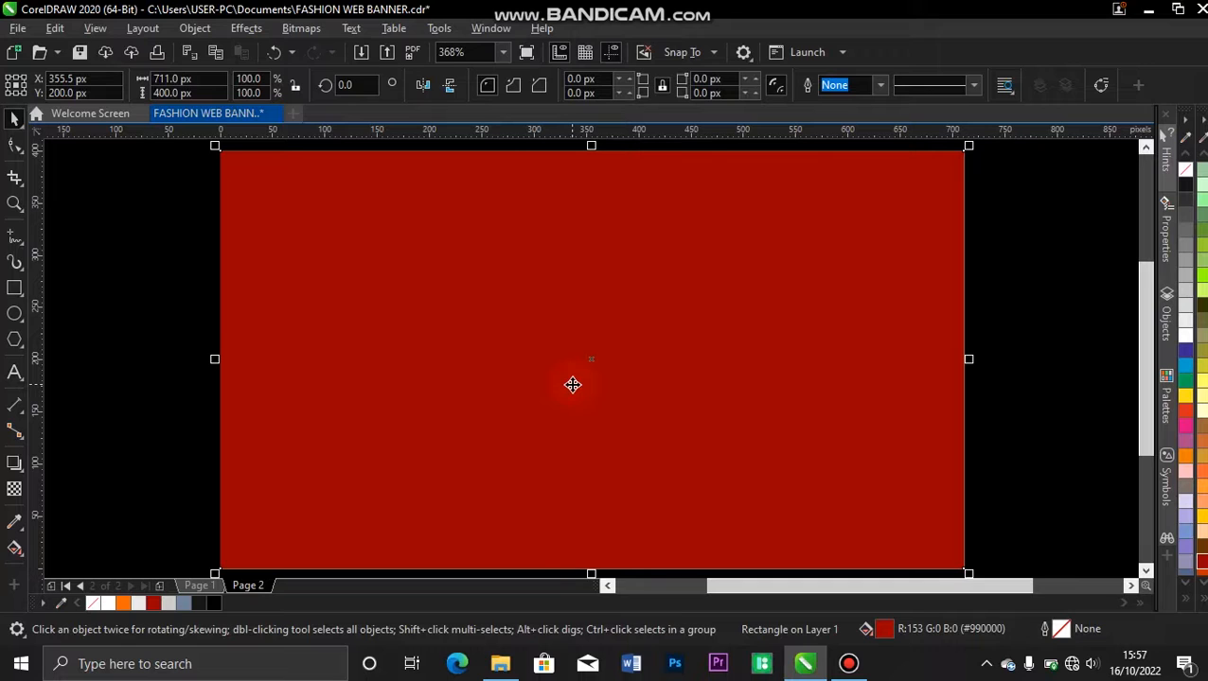
Switch to File Explorer and bring the white draped-fabric image from the BACKGROUND folder onto the banner's second page.
{"action": "left_click", "coordinate": [499, 661]}
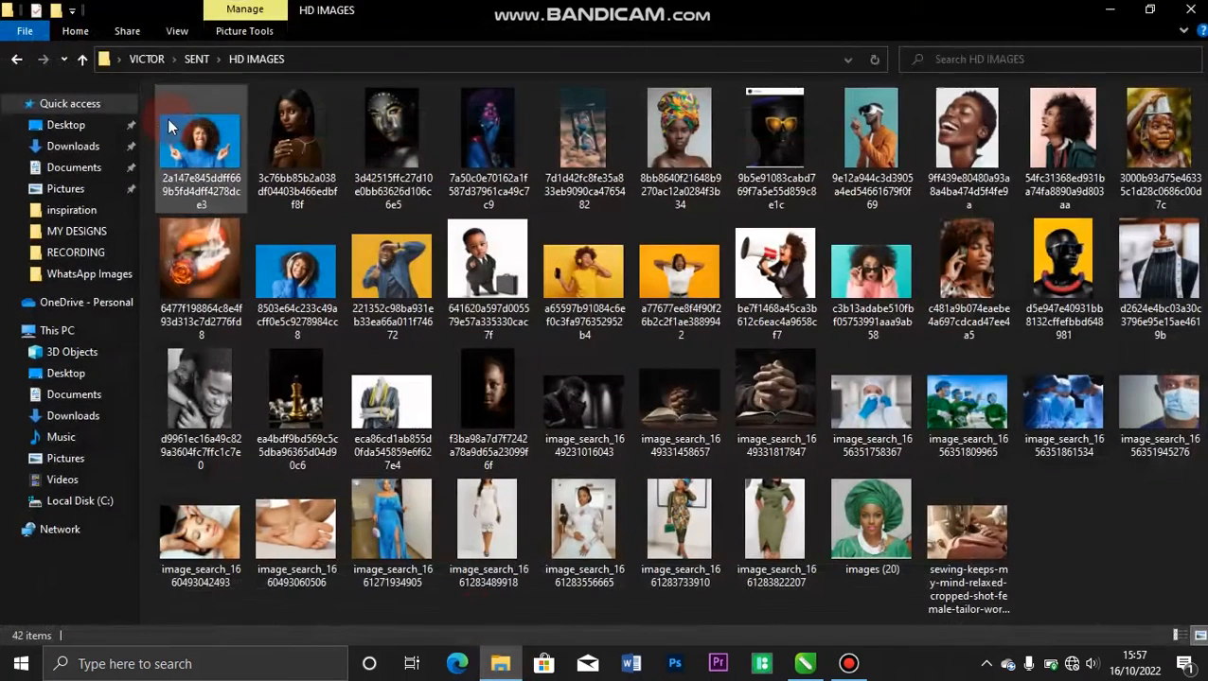
{"action": "left_click", "coordinate": [16, 59]}
{"action": "double_click", "coordinate": [184, 147]}
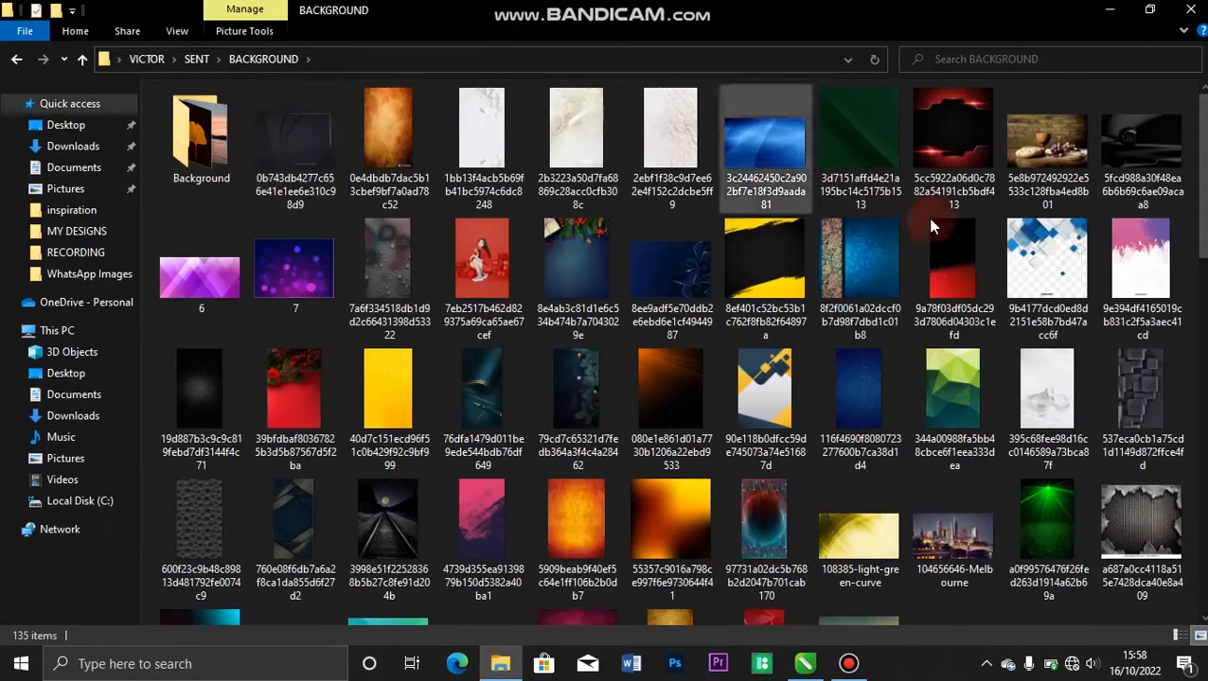
{"action": "left_click_drag", "start_coordinate": [1203, 173], "coordinate": [1203, 577]}
{"action": "left_click_drag", "start_coordinate": [385, 538], "coordinate": [1061, 415]}
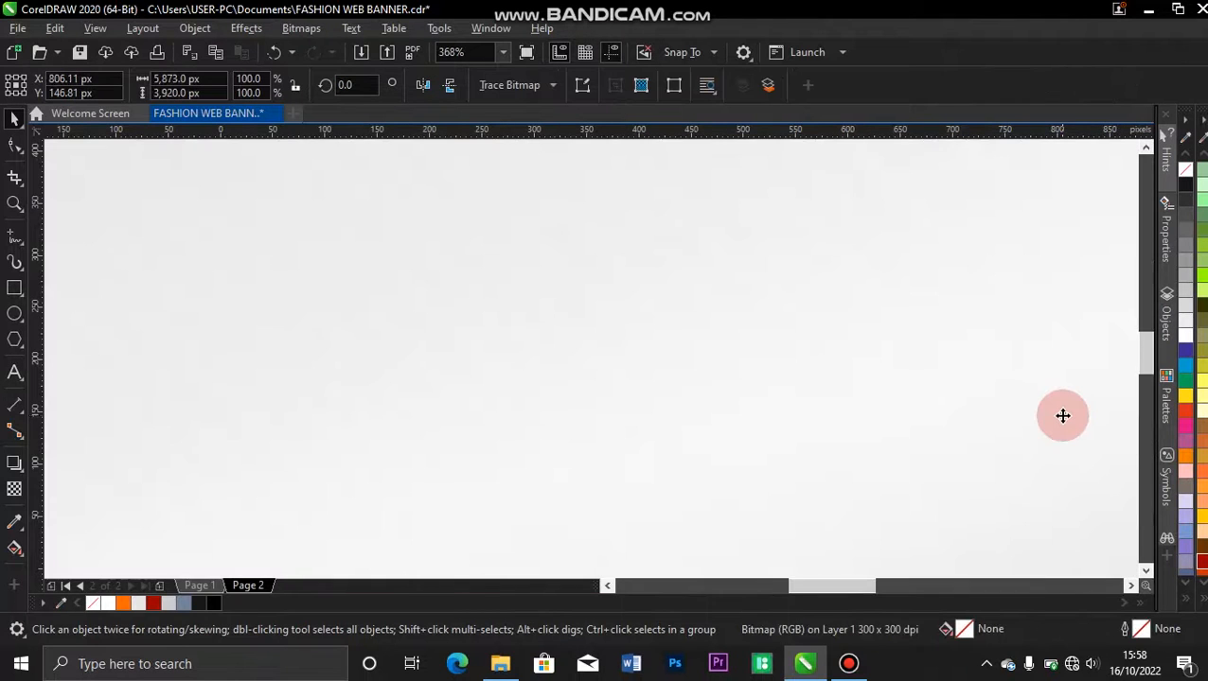
Scale the fabric image down to about 614 × 410 px and place it over the left part of the red rectangle.
{"action": "key", "text": "F4"}
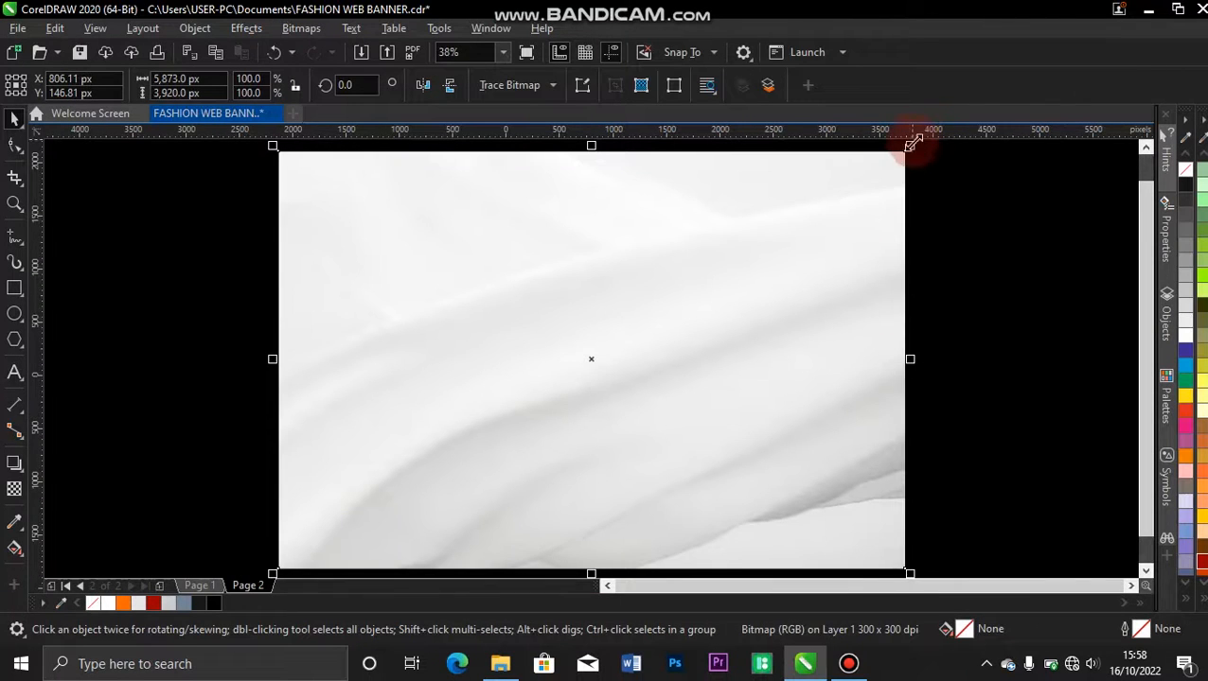
{"action": "left_click_drag", "start_coordinate": [914, 143], "coordinate": [679, 328]}
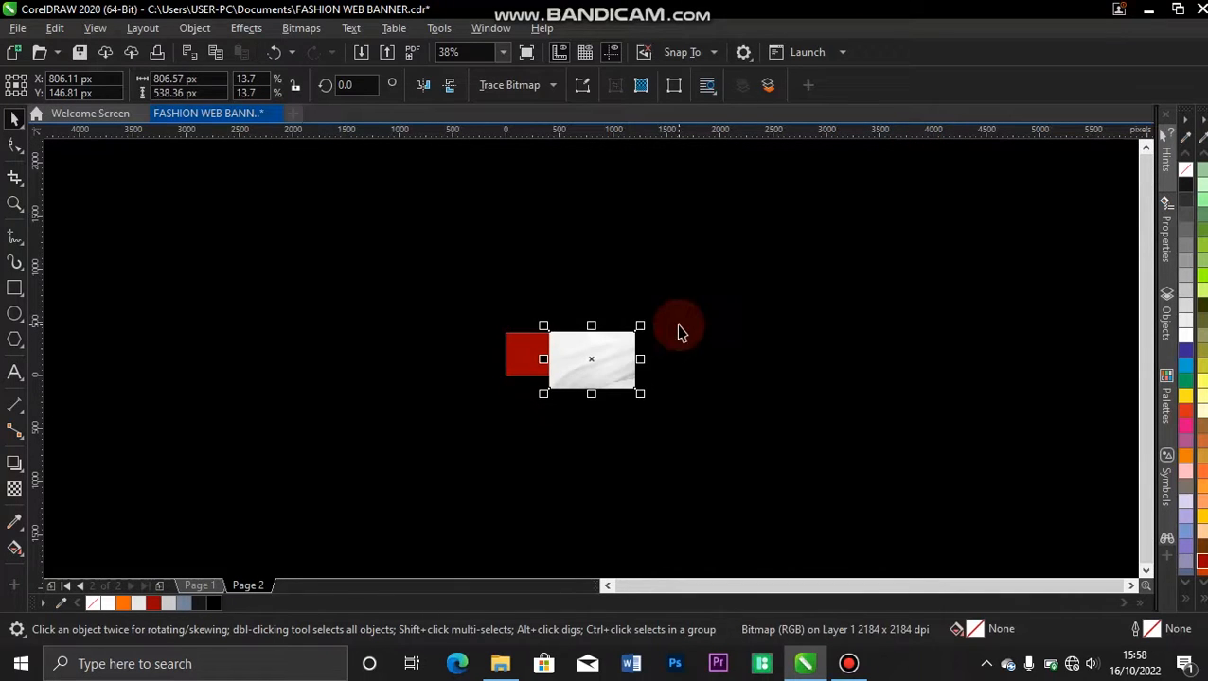
{"action": "key", "text": "shift+F2"}
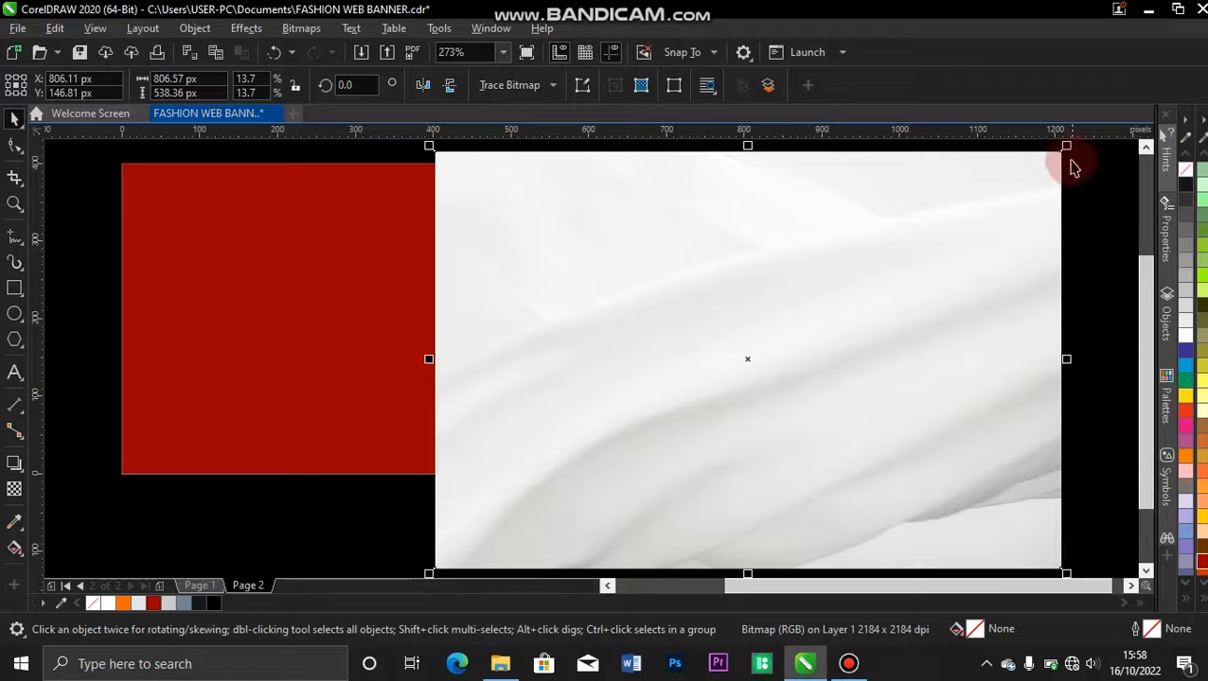
{"action": "left_click_drag", "start_coordinate": [1065, 146], "coordinate": [914, 250]}
{"action": "left_click_drag", "start_coordinate": [757, 372], "coordinate": [449, 314]}
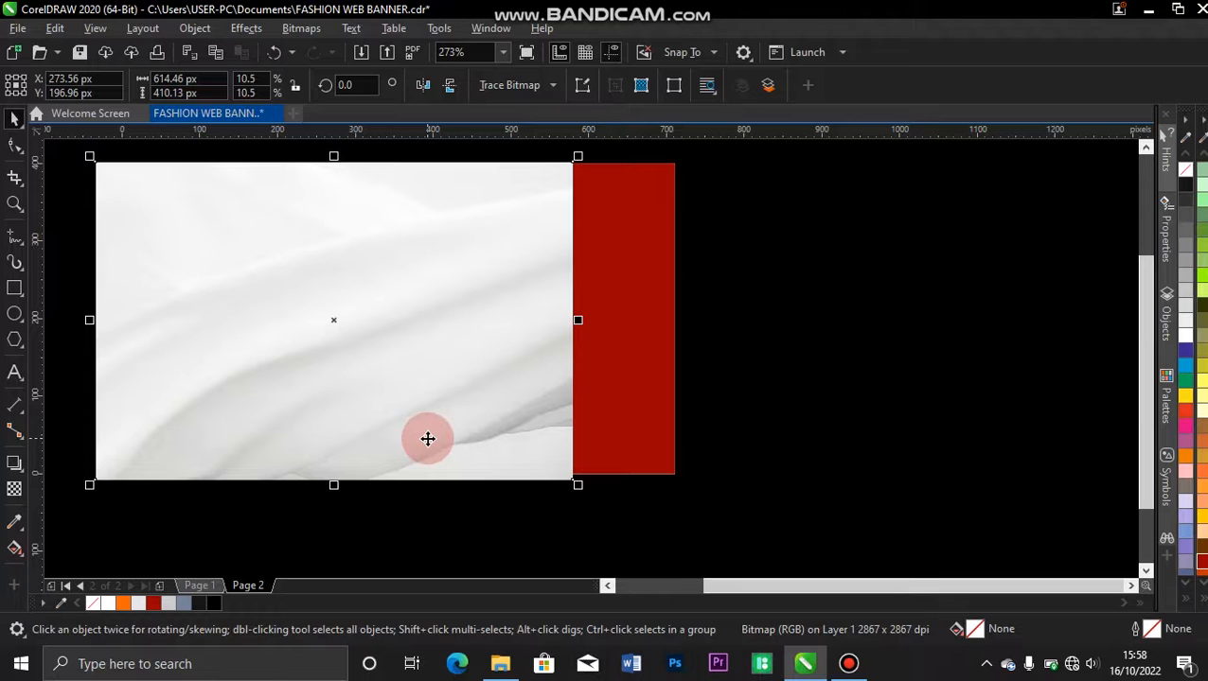
Mirror the fabric image vertically and horizontally, and PowerClip it inside the red rectangle.
{"action": "left_click", "coordinate": [448, 86]}
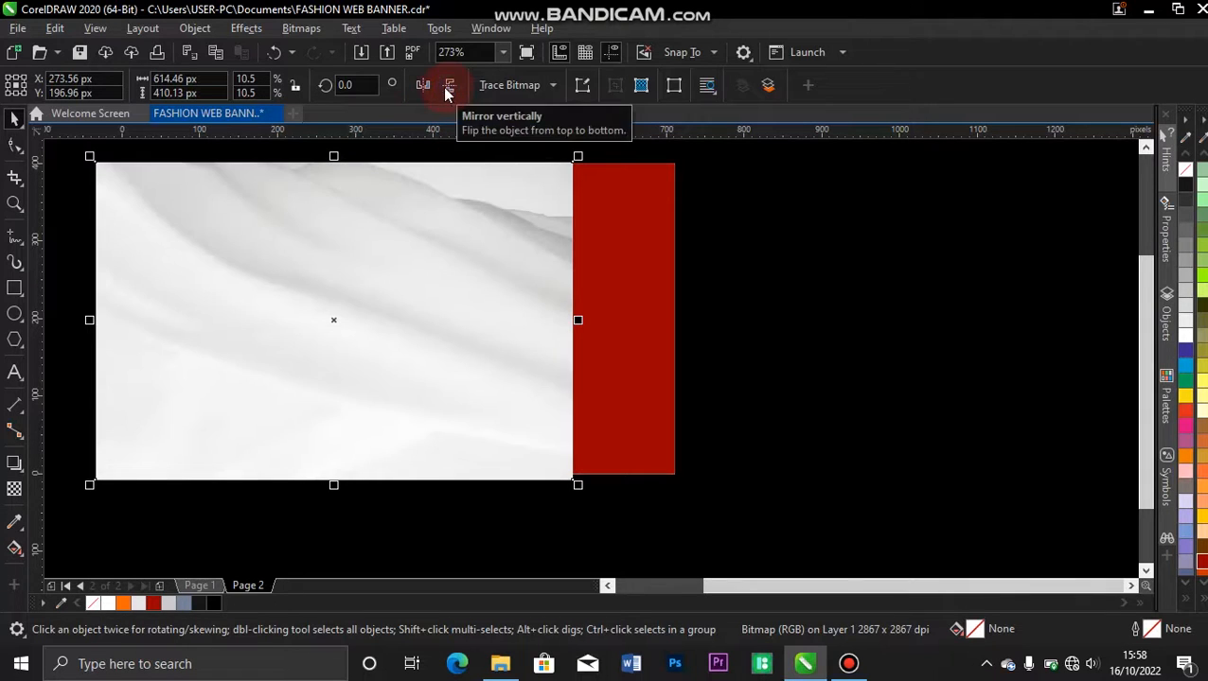
{"action": "left_click", "coordinate": [423, 85]}
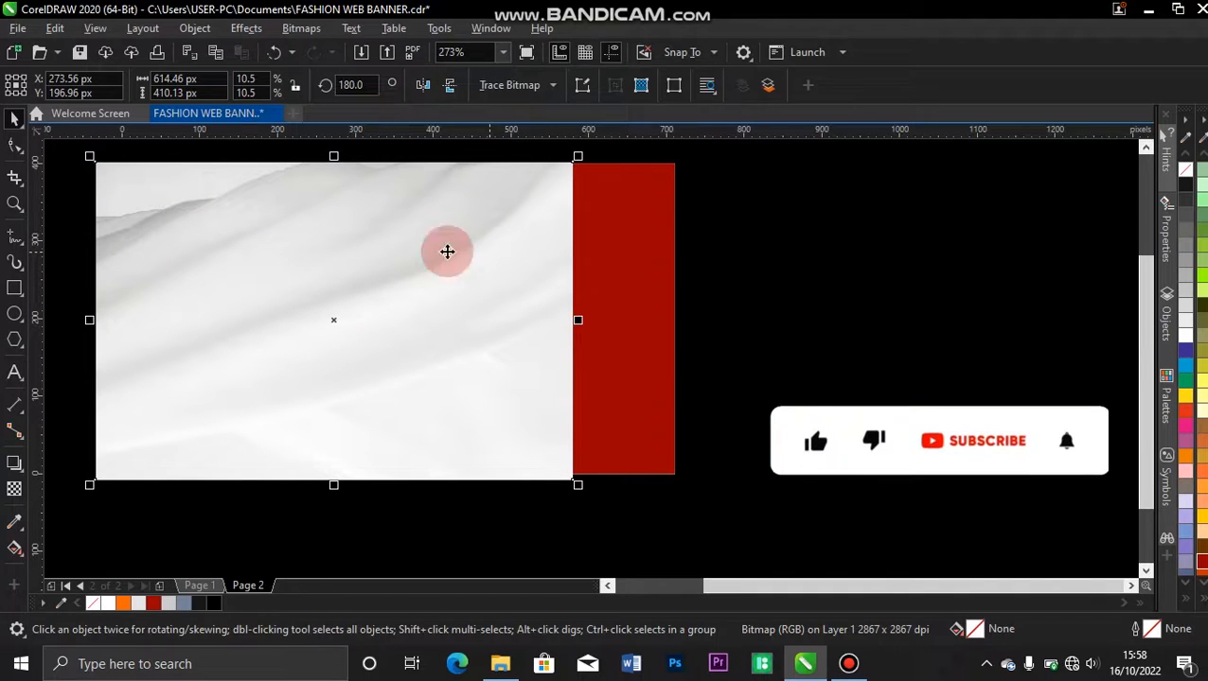
{"action": "right_click", "coordinate": [316, 266]}
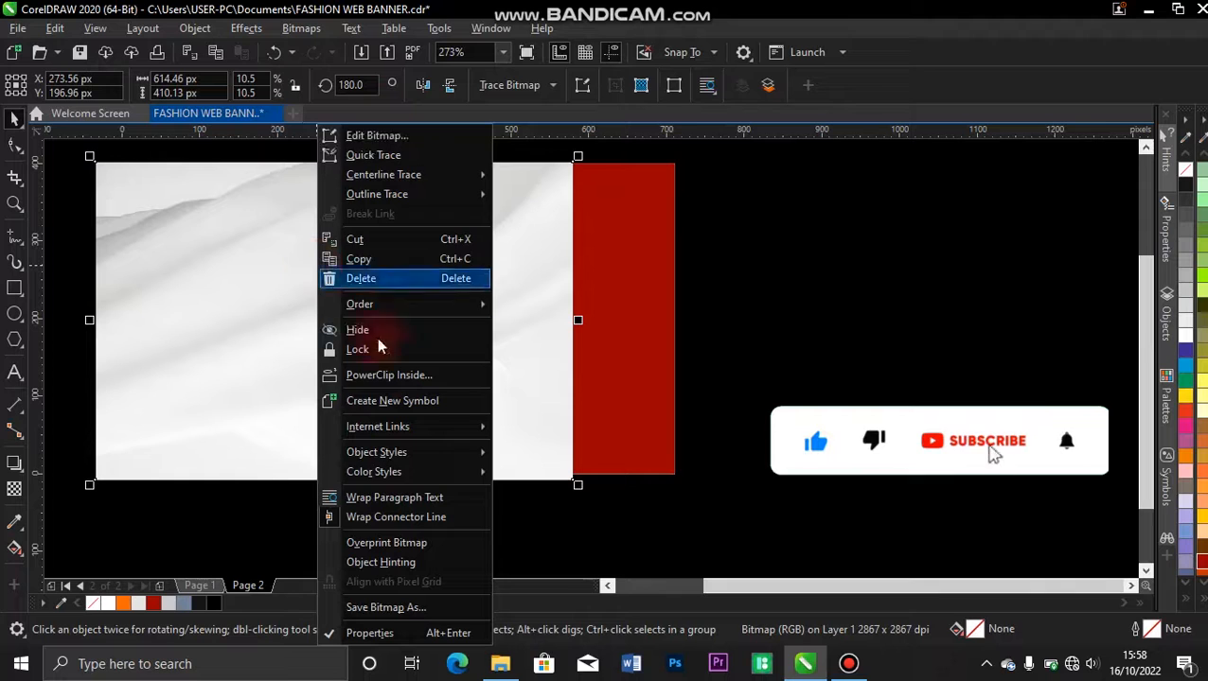
{"action": "left_click", "coordinate": [385, 377]}
{"action": "left_click", "coordinate": [628, 300]}
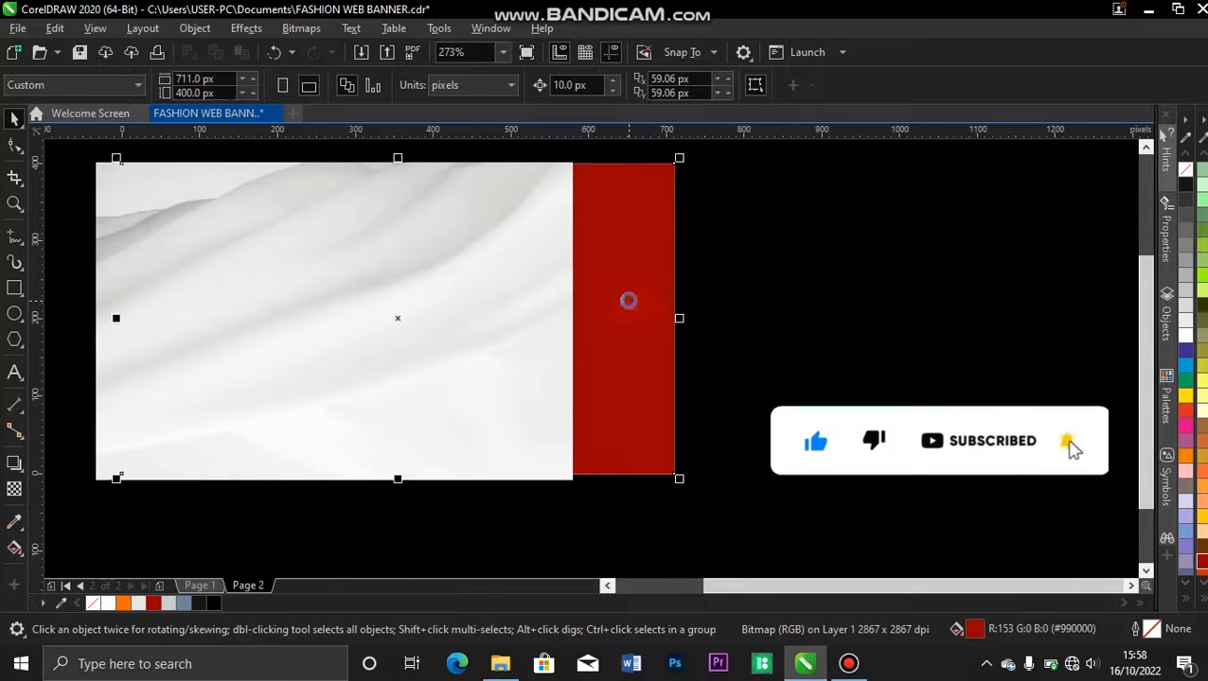
Edit the PowerClip contents and scale the fabric image to about 744 × 497 px, positioned to cover the whole 711 × 400 px frame.
{"action": "left_click", "coordinate": [84, 157]}
{"action": "left_click", "coordinate": [412, 274]}
{"action": "left_click", "coordinate": [407, 275]}
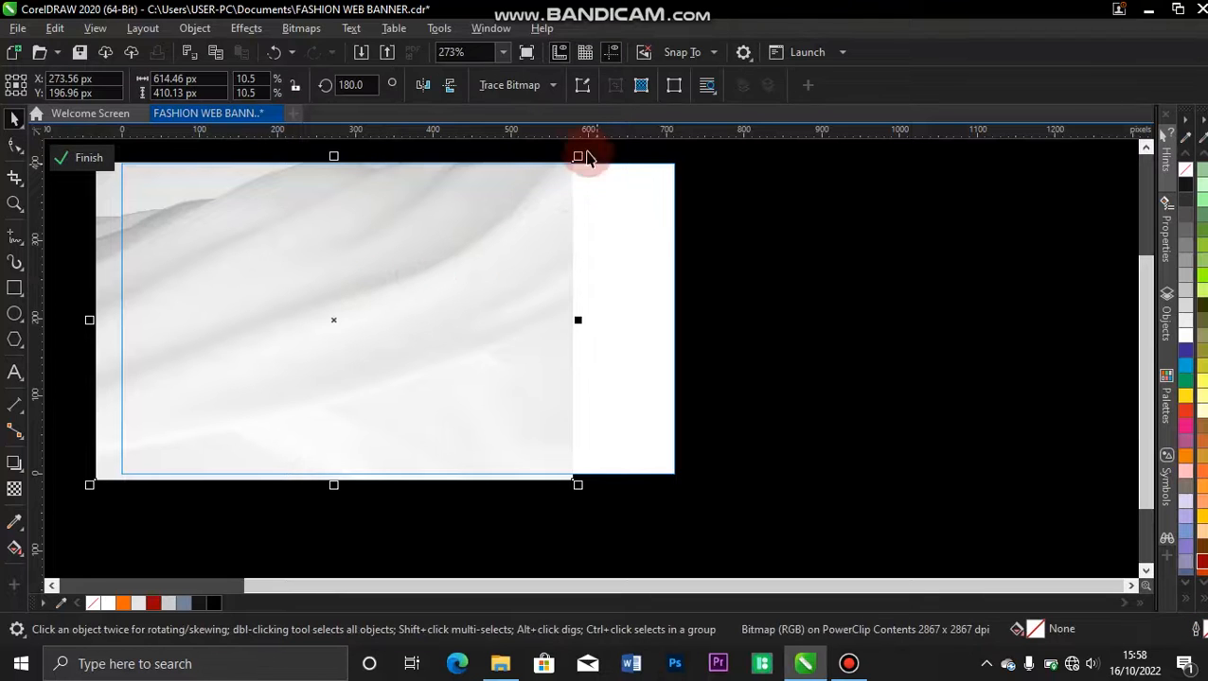
{"action": "left_click_drag", "start_coordinate": [414, 291], "coordinate": [440, 287]}
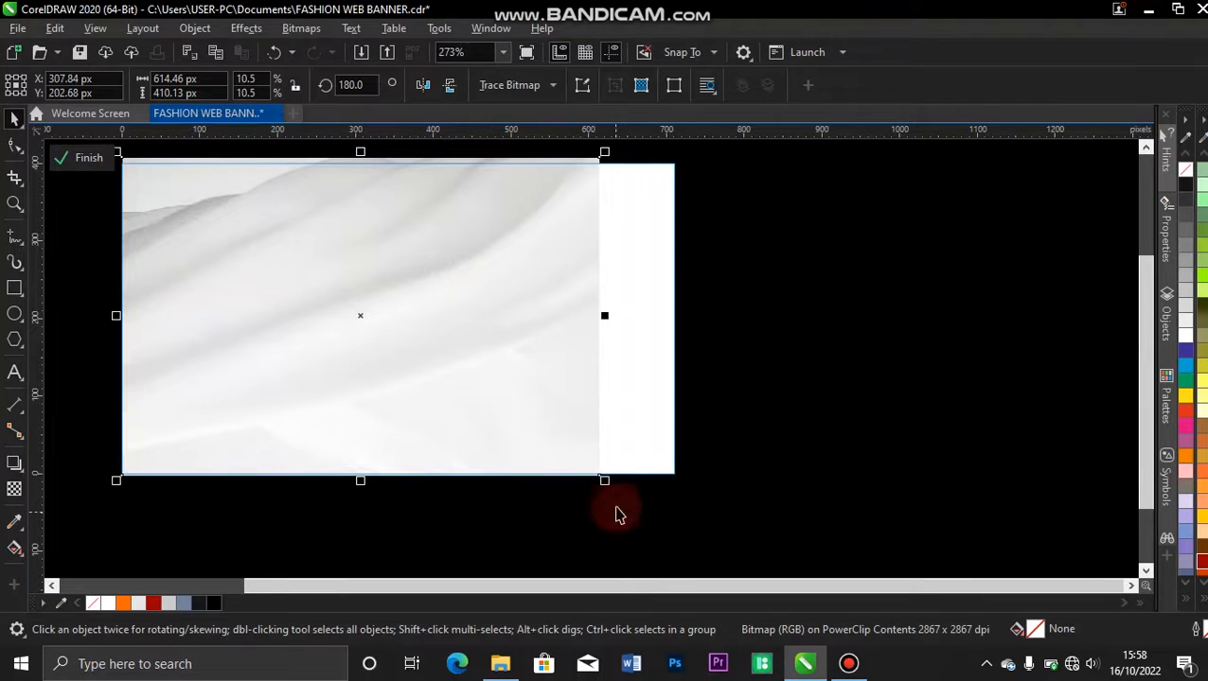
{"action": "left_click_drag", "start_coordinate": [605, 481], "coordinate": [655, 514]}
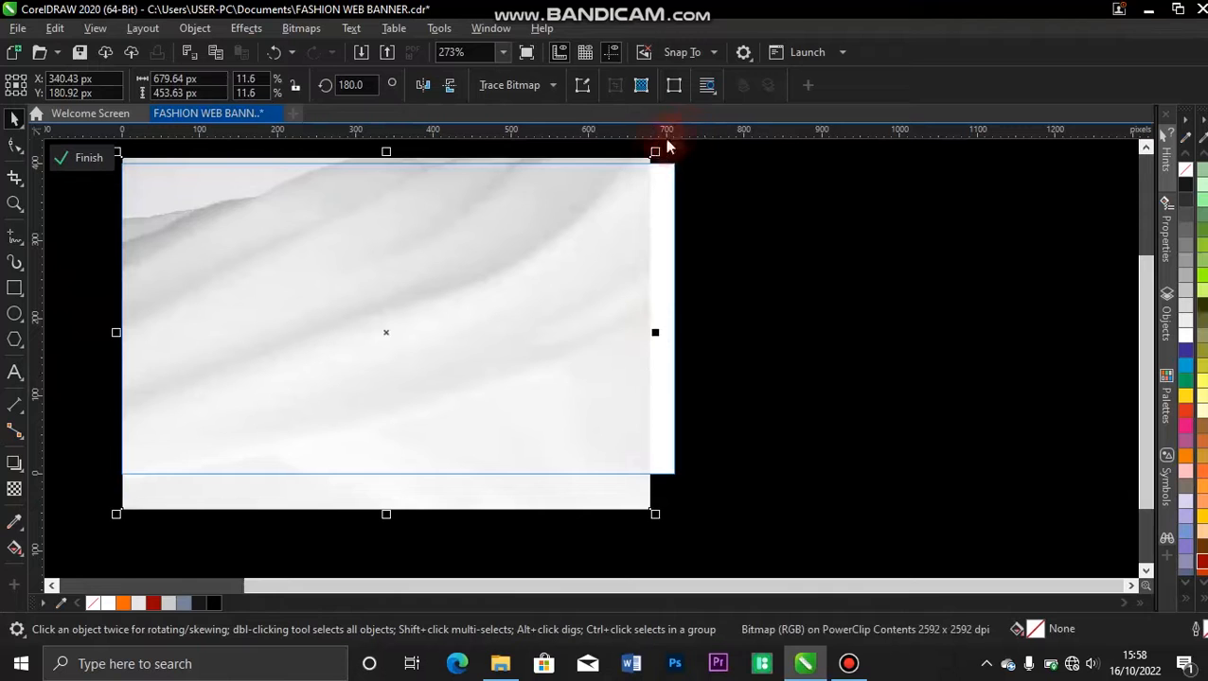
{"action": "left_click_drag", "start_coordinate": [660, 146], "coordinate": [731, 140]}
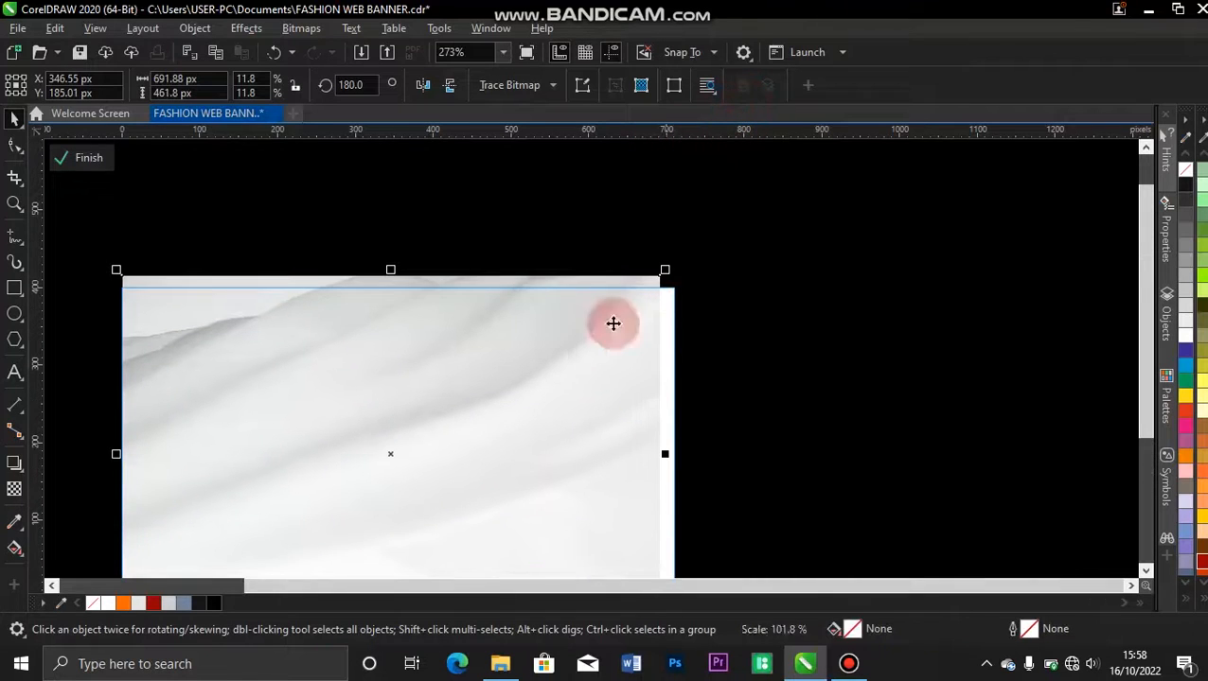
{"action": "mouse_move", "coordinate": [671, 268]}
{"action": "left_mouse_down"}
{"action": "mouse_move", "coordinate": [693, 248]}
{"action": "mouse_move", "coordinate": [681, 262]}
{"action": "left_mouse_up"}
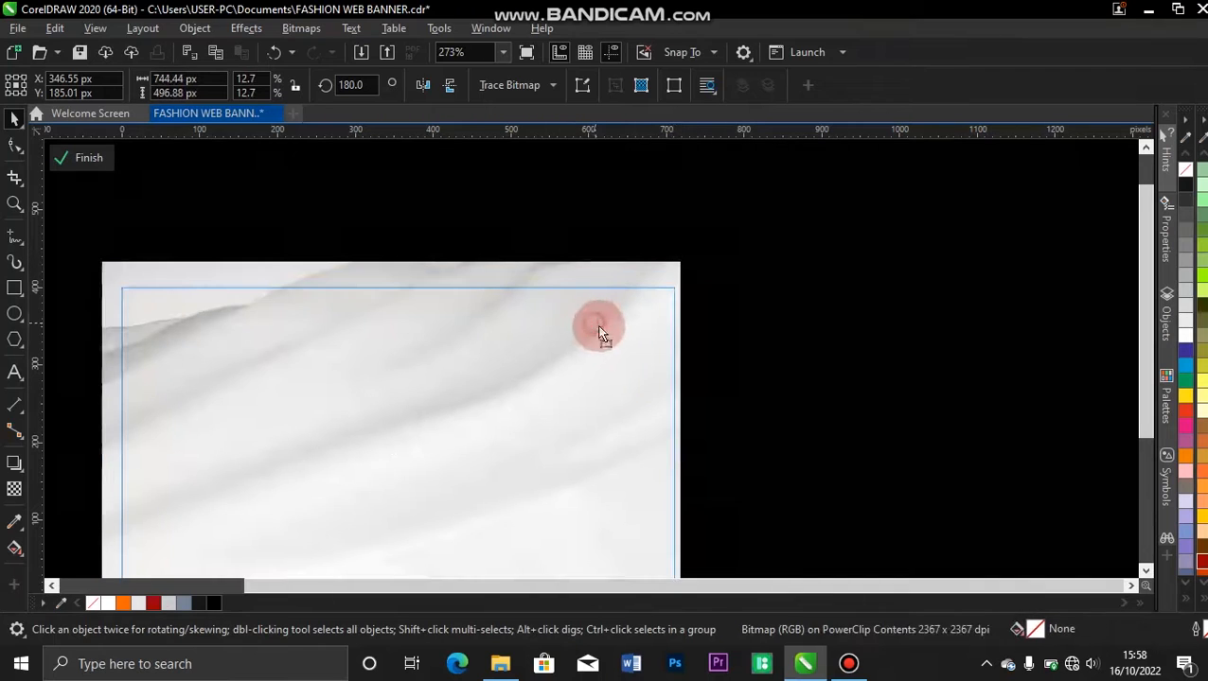
{"action": "left_click", "coordinate": [601, 337]}
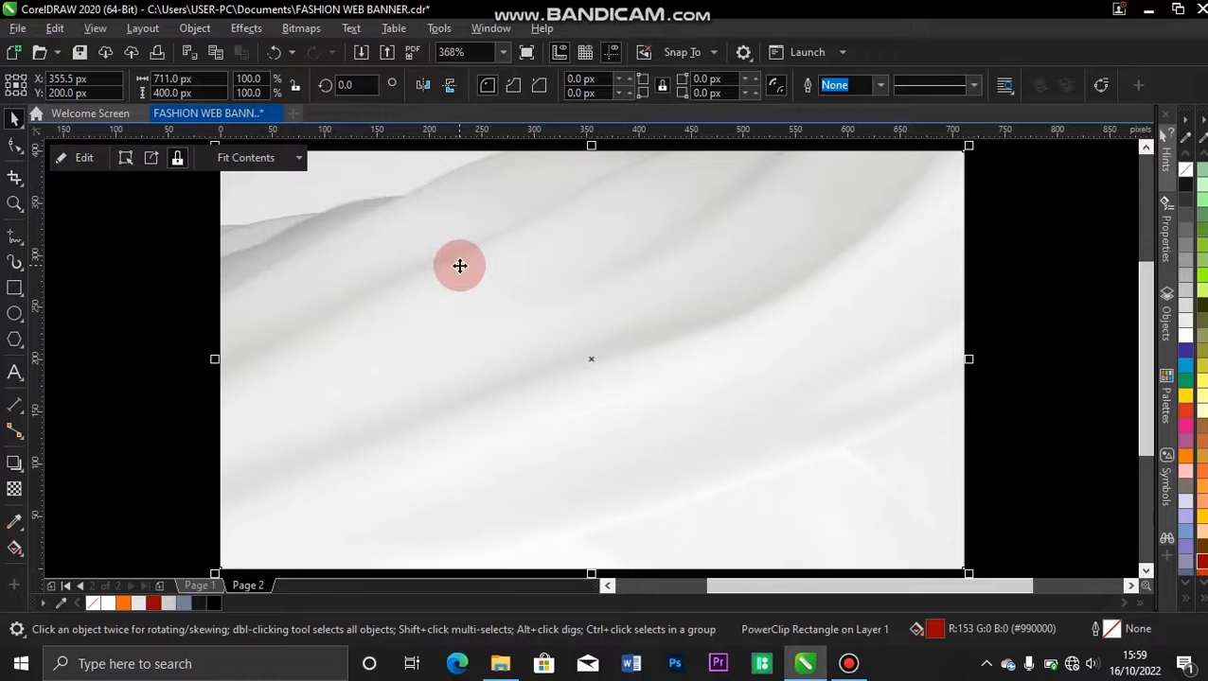
Set the clipped fabric image's transparency merge mode to Texturize and finish editing the PowerClip.
{"action": "left_click", "coordinate": [84, 157]}
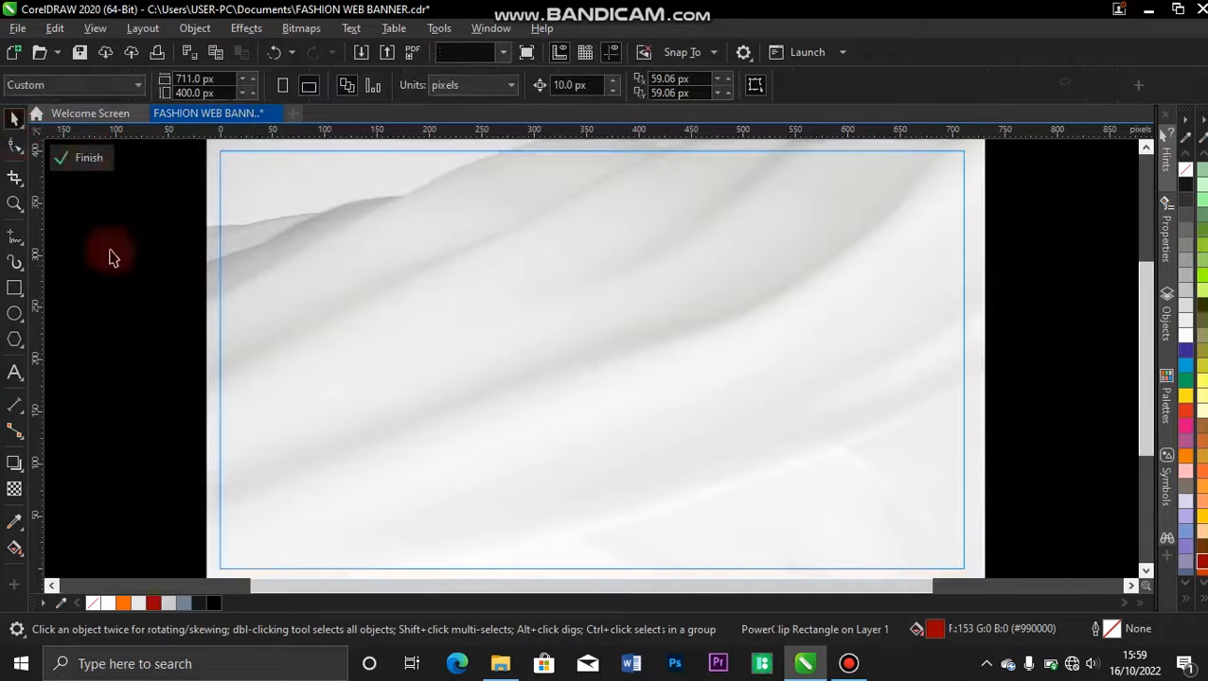
{"action": "left_click", "coordinate": [246, 273]}
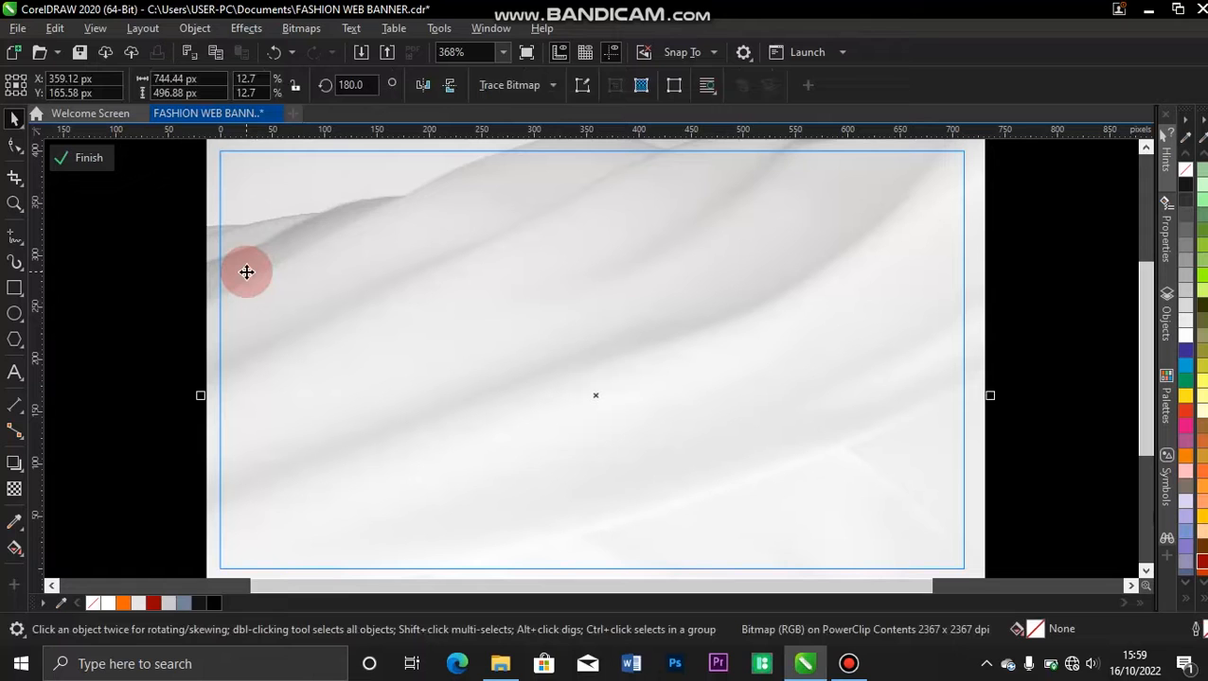
{"action": "left_click", "coordinate": [13, 490]}
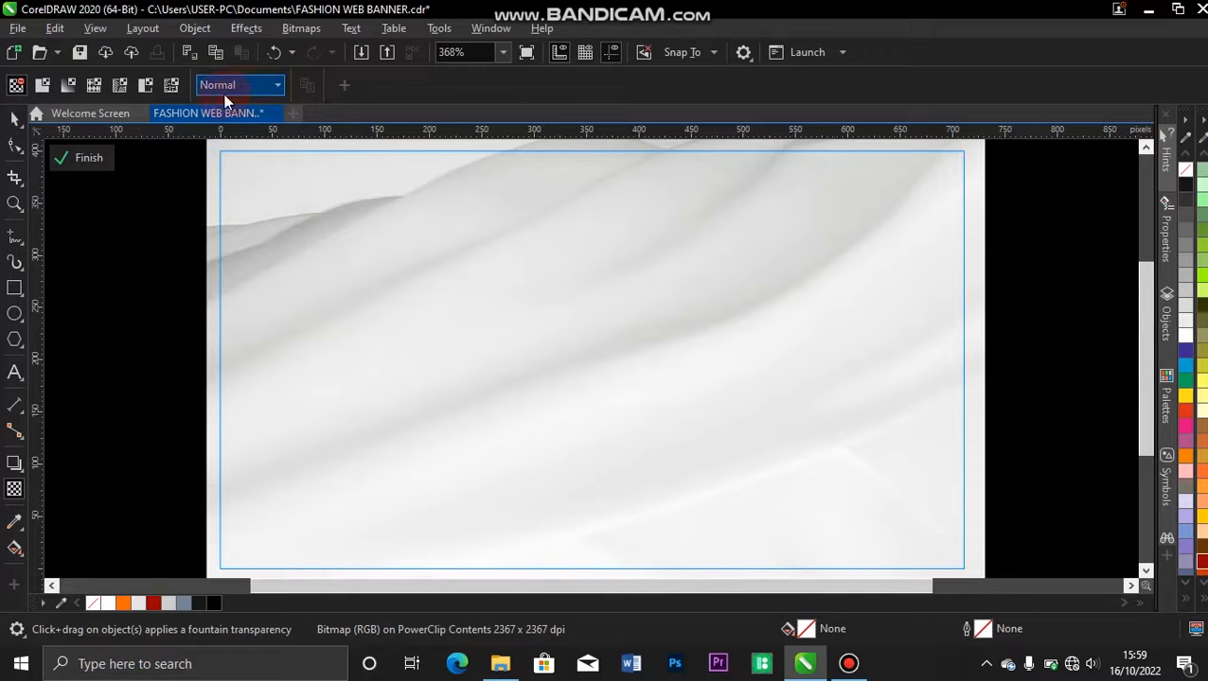
{"action": "left_click", "coordinate": [278, 85]}
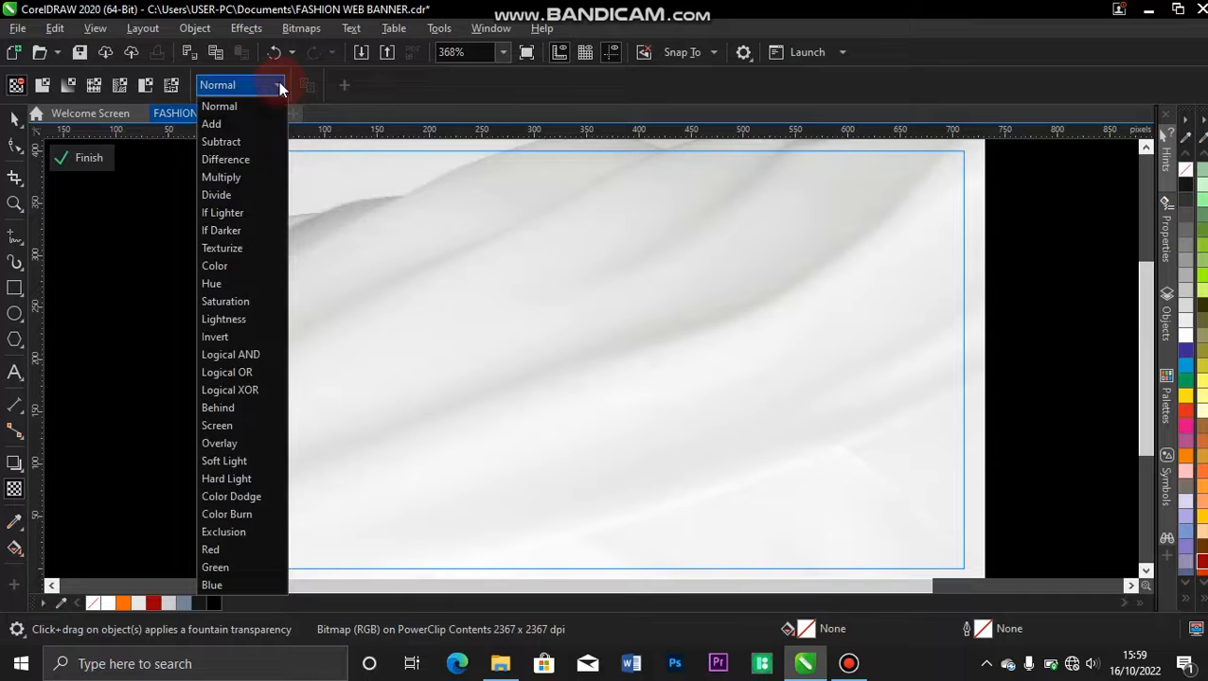
{"action": "left_click", "coordinate": [239, 249]}
{"action": "left_click", "coordinate": [75, 158]}
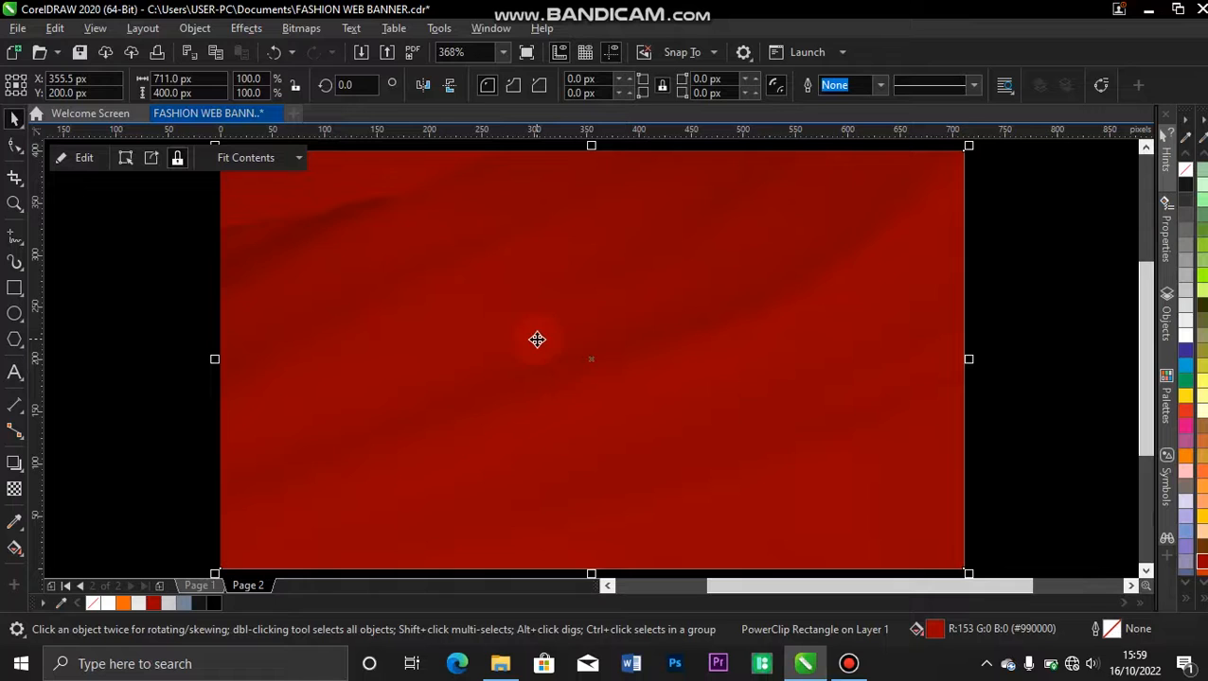
{"action": "left_click", "coordinate": [159, 275]}
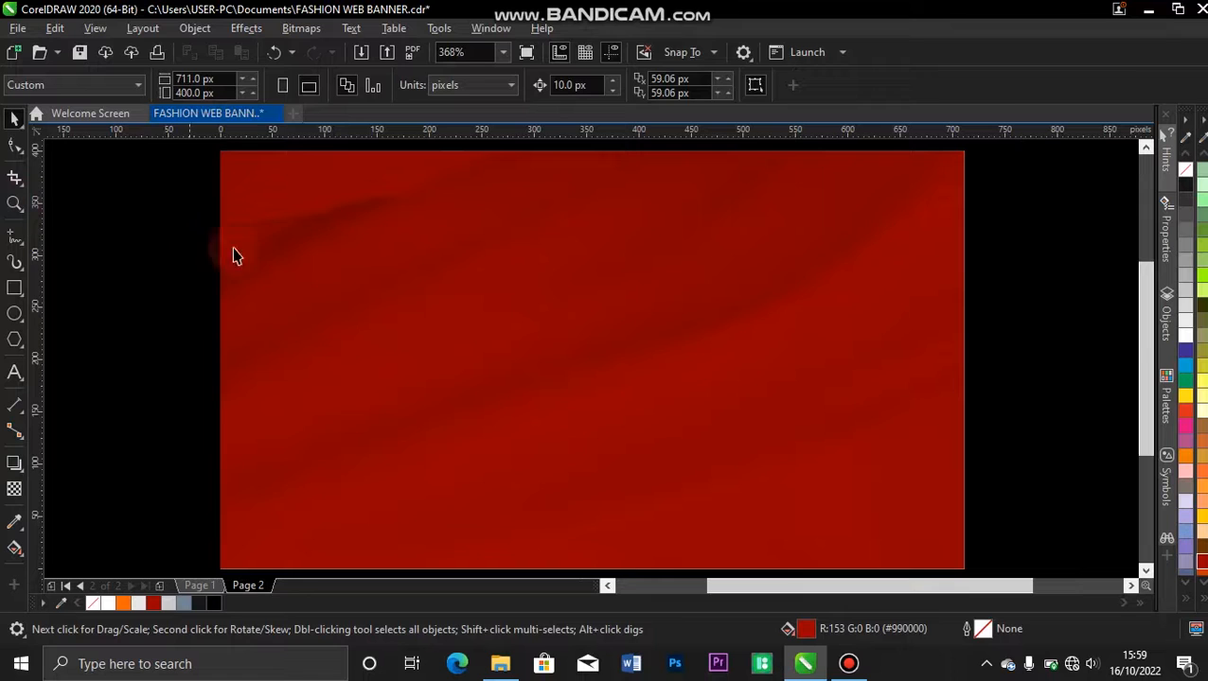
Reopen the PowerClip contents and draw a circle about 919 px in diameter extending beyond the banner's lower-right area.
{"action": "left_click", "coordinate": [260, 267]}
{"action": "left_click", "coordinate": [83, 157]}
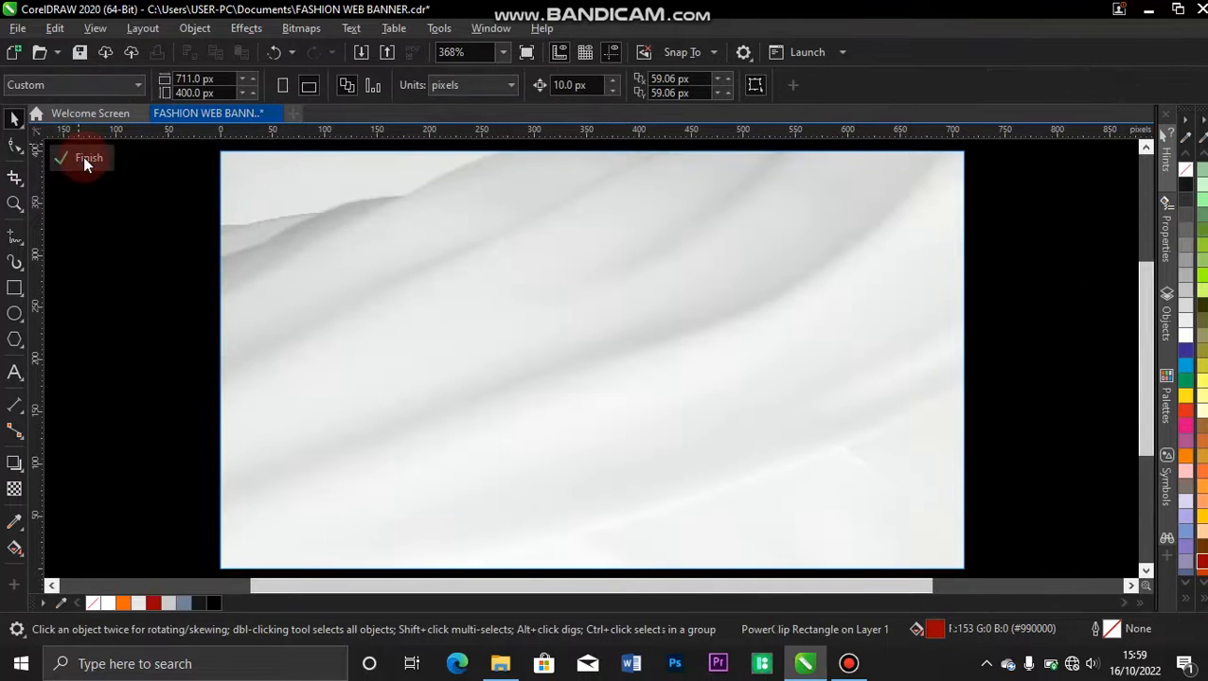
{"action": "left_click", "coordinate": [14, 317]}
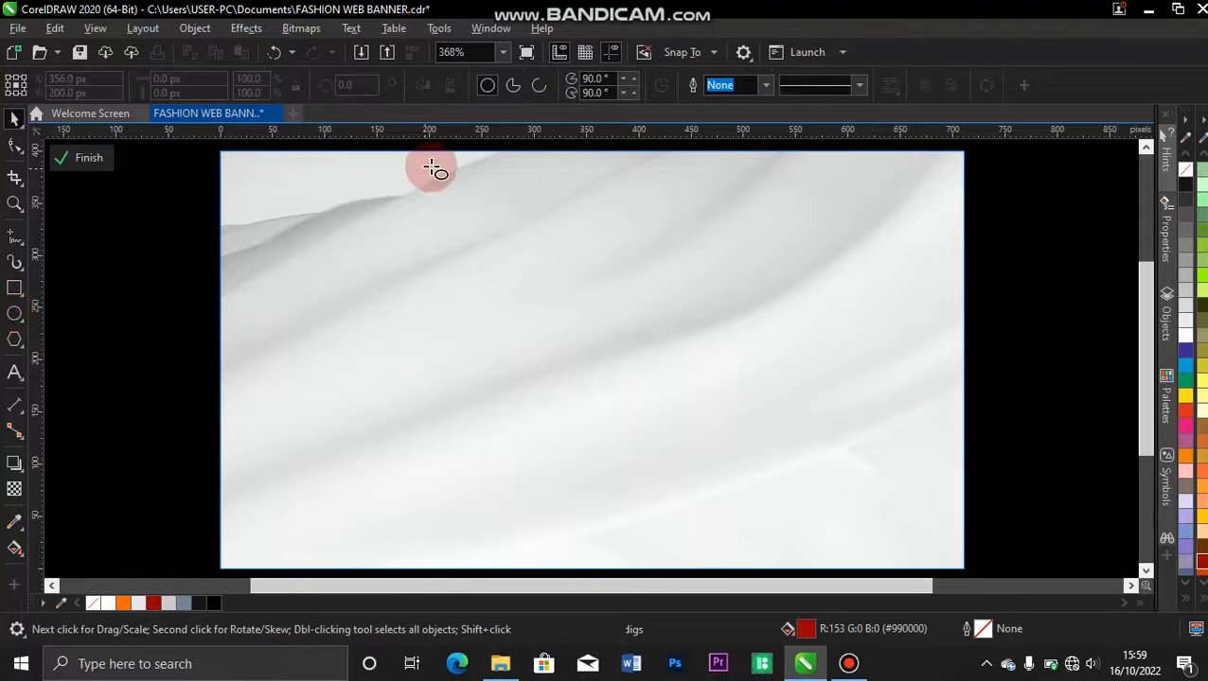
{"action": "left_click_drag", "start_coordinate": [265, 233], "coordinate": [960, 471]}
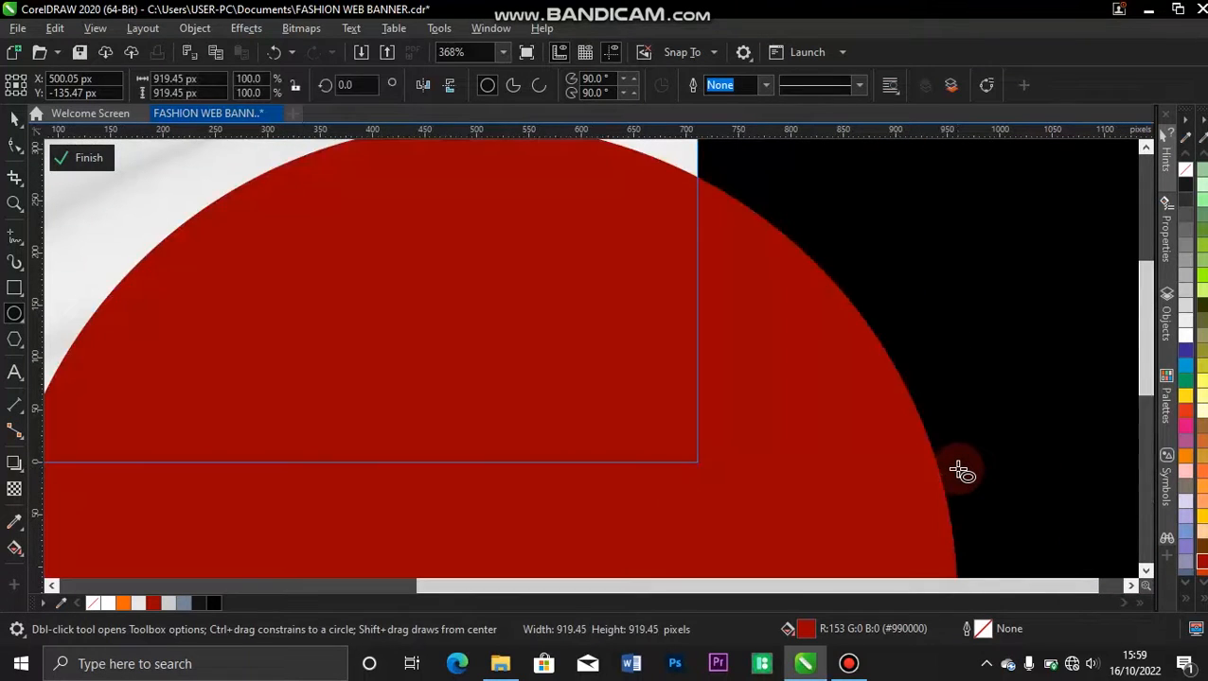
{"action": "key", "text": "space"}
{"action": "key", "text": "F4"}
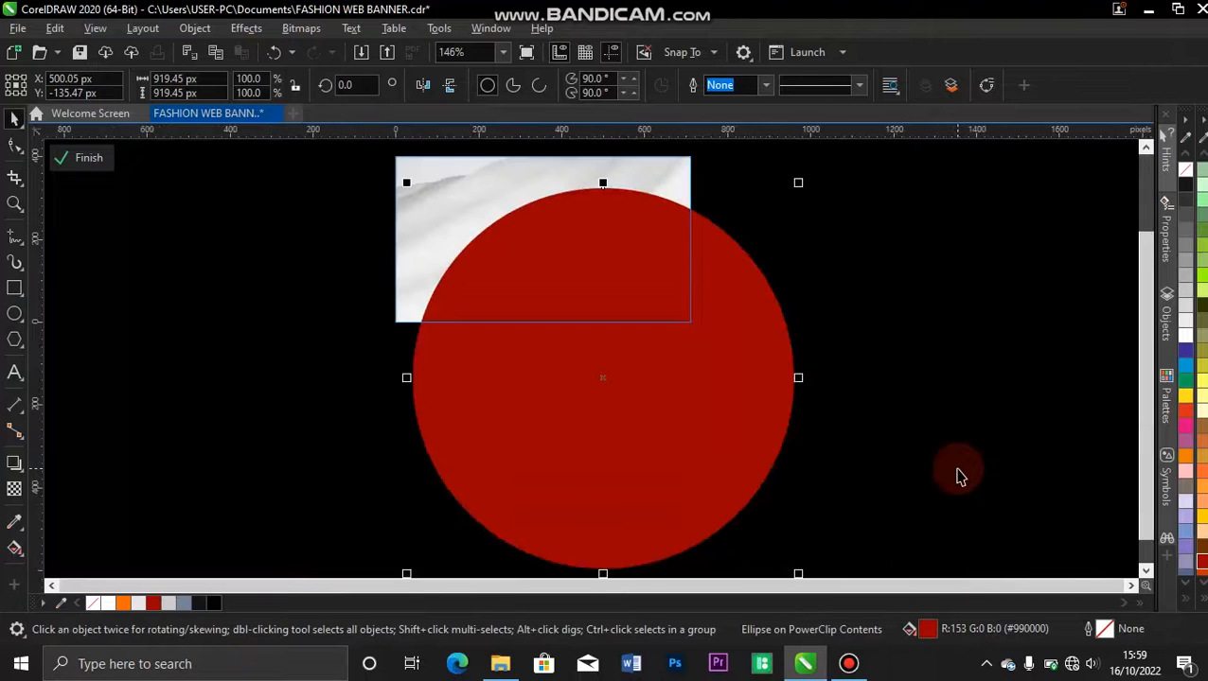
Give the circle an orange (#FF6600) outline and no fill, and enlarge it to about 1,104 px in diameter.
{"action": "right_click", "coordinate": [126, 607]}
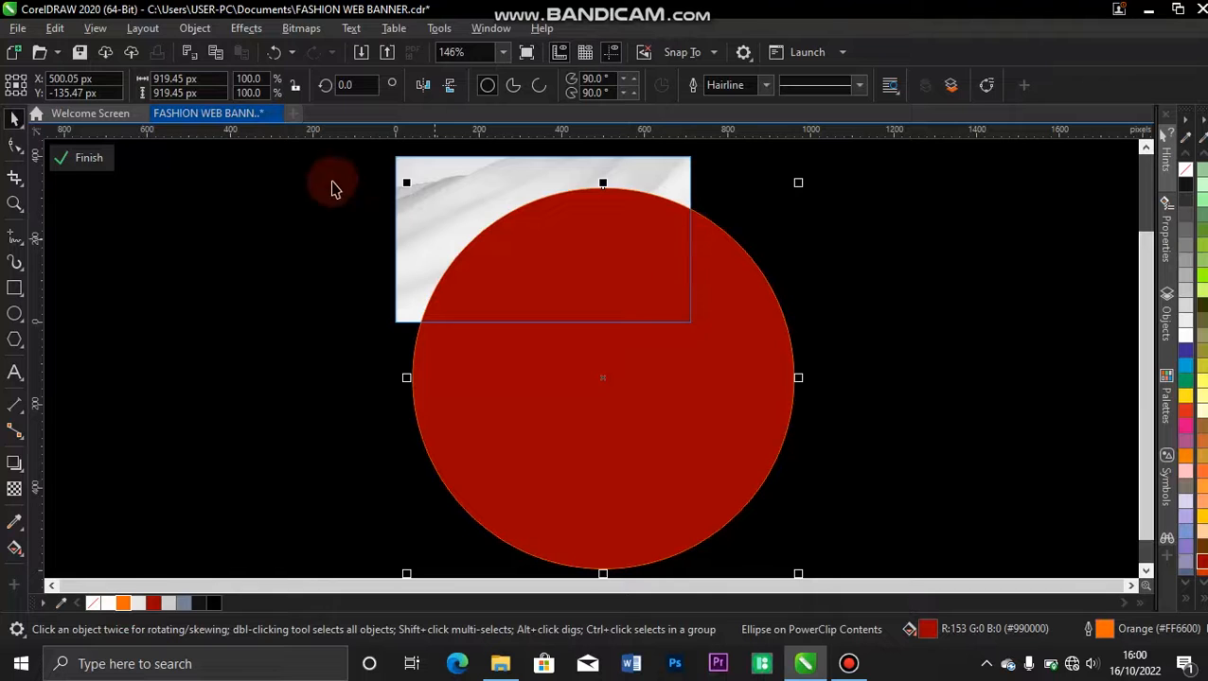
{"action": "left_click_drag", "start_coordinate": [402, 185], "coordinate": [365, 163]}
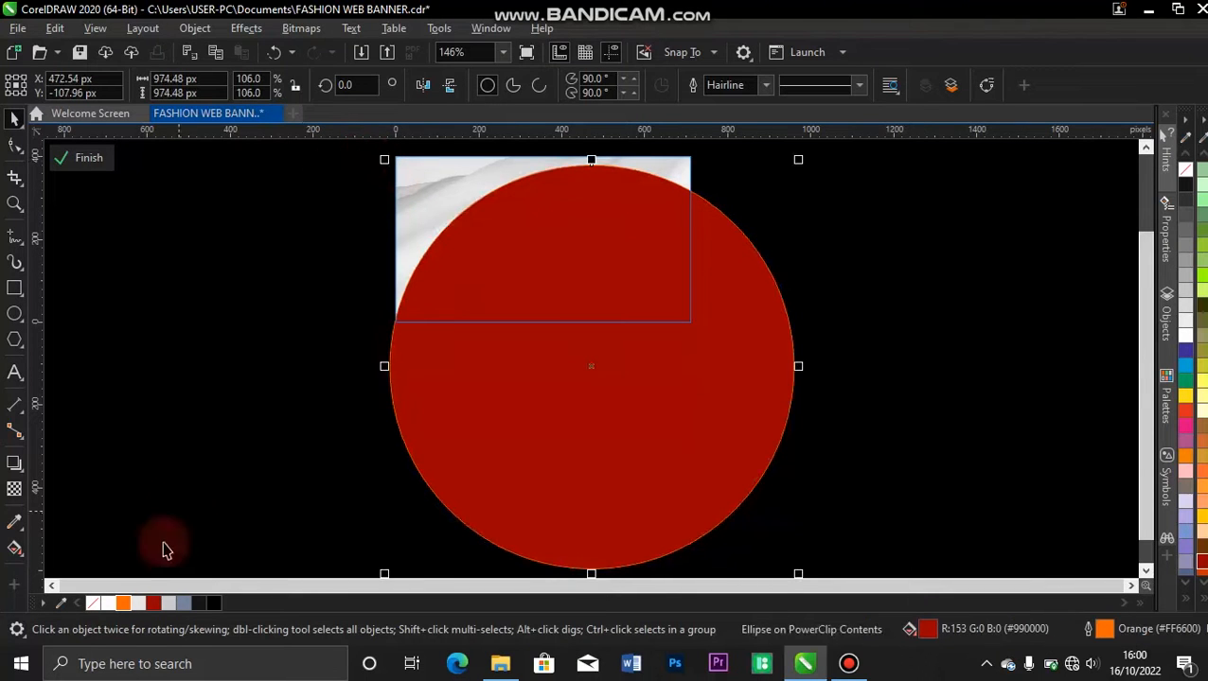
{"action": "left_click", "coordinate": [92, 601]}
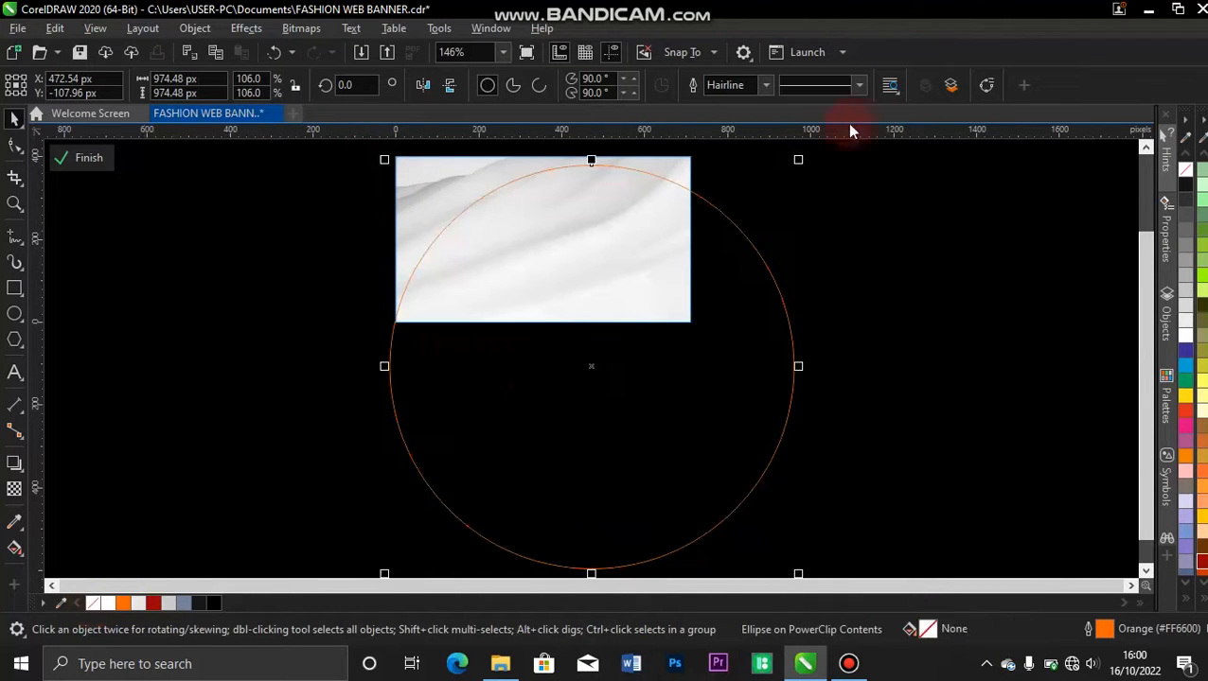
{"action": "mouse_move", "coordinate": [801, 157]}
{"action": "left_mouse_down"}
{"action": "mouse_move", "coordinate": [824, 140]}
{"action": "mouse_move", "coordinate": [810, 142]}
{"action": "left_mouse_up"}
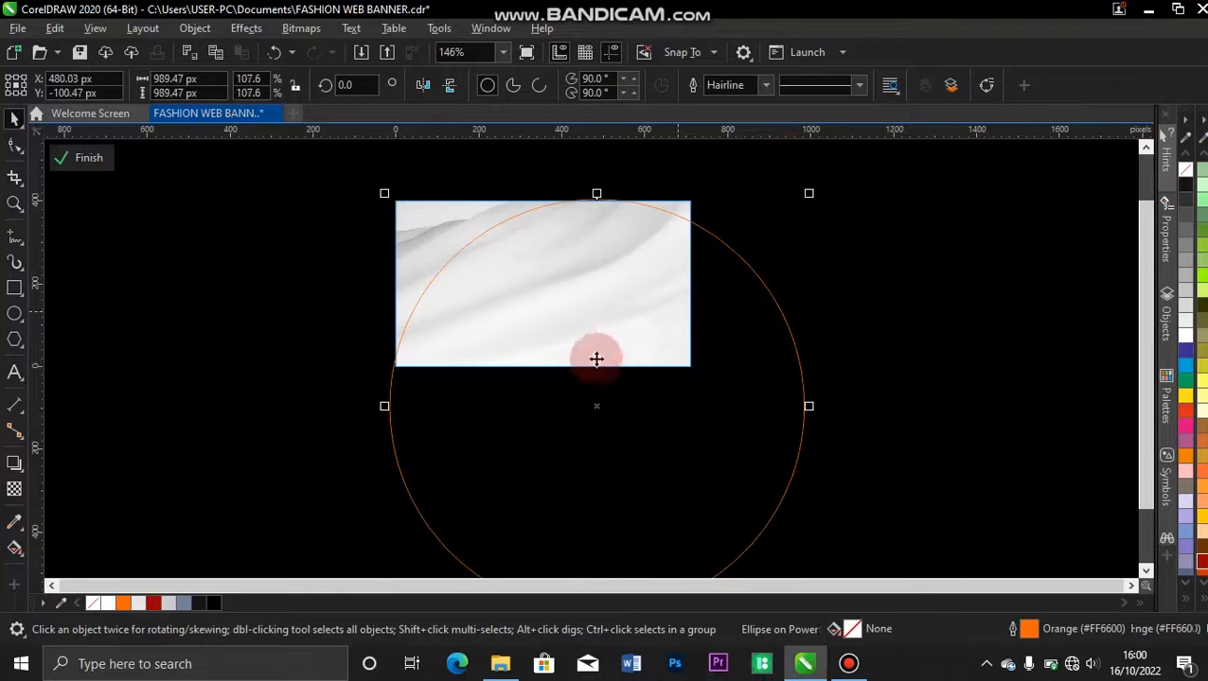
{"action": "left_click_drag", "start_coordinate": [811, 196], "coordinate": [854, 150]}
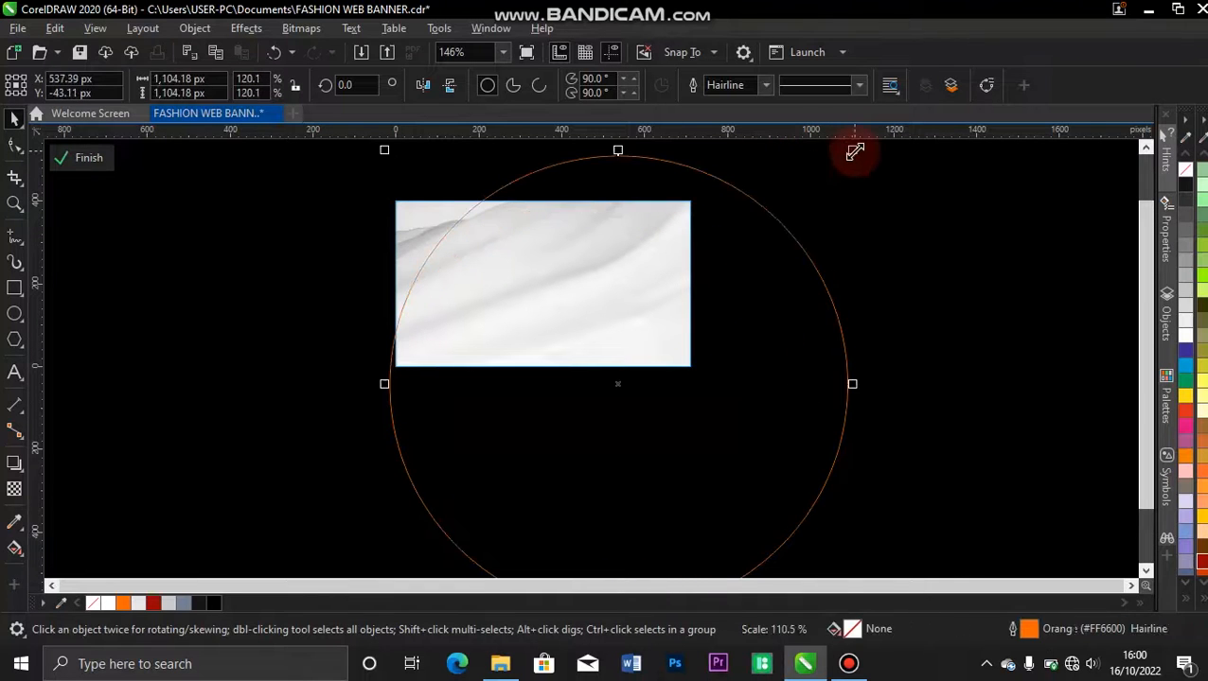
Make three copies of the circle, fanned progressively downward so that all the outlines meet at the banner's lower-left corner.
{"action": "left_click_drag", "start_coordinate": [741, 245], "coordinate": [668, 406]}
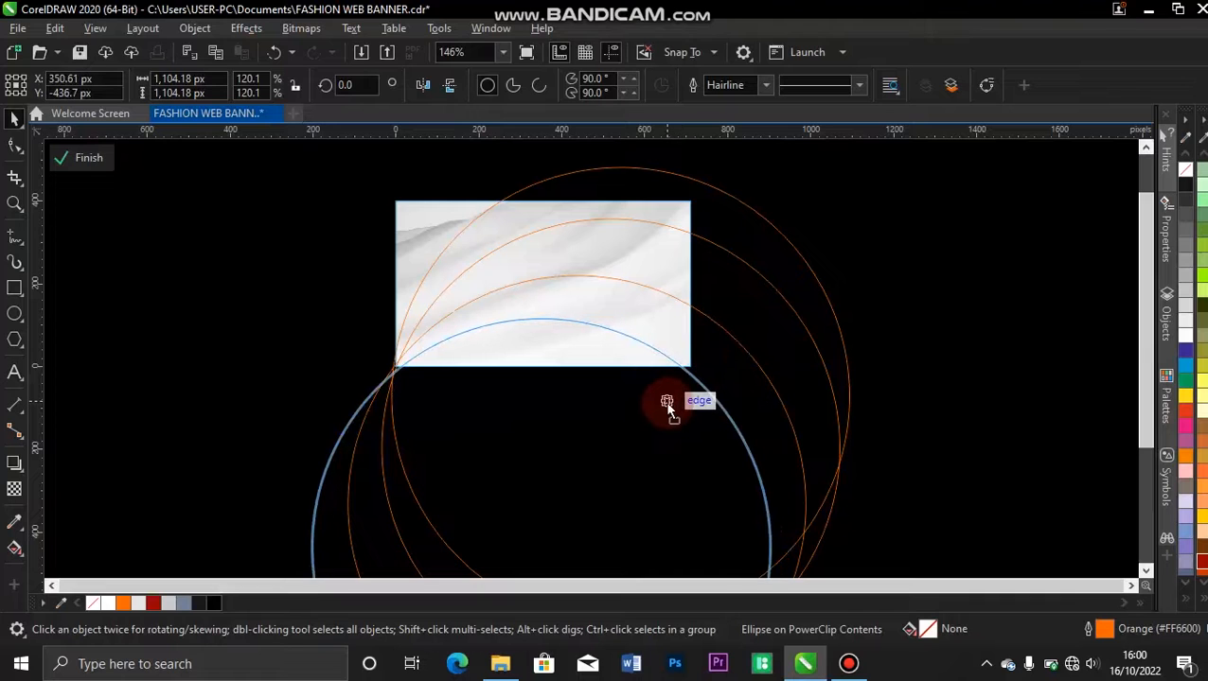
{"action": "left_click_drag", "start_coordinate": [660, 407], "coordinate": [656, 410]}
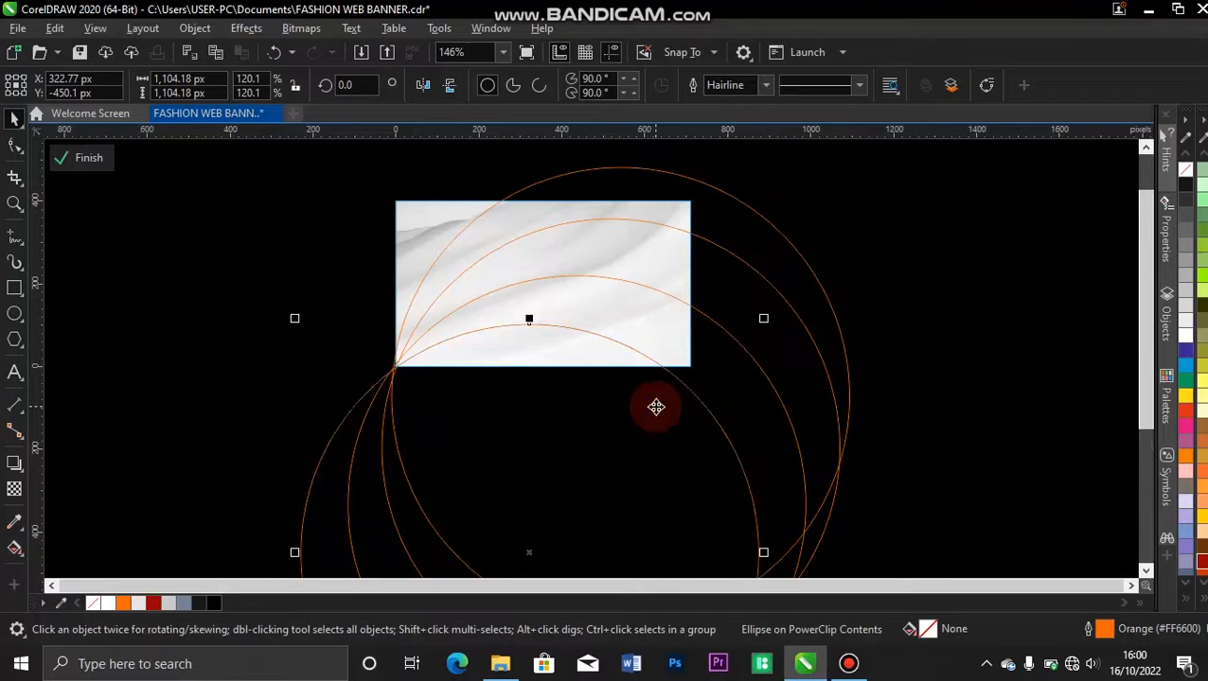
{"action": "left_click", "coordinate": [208, 248]}
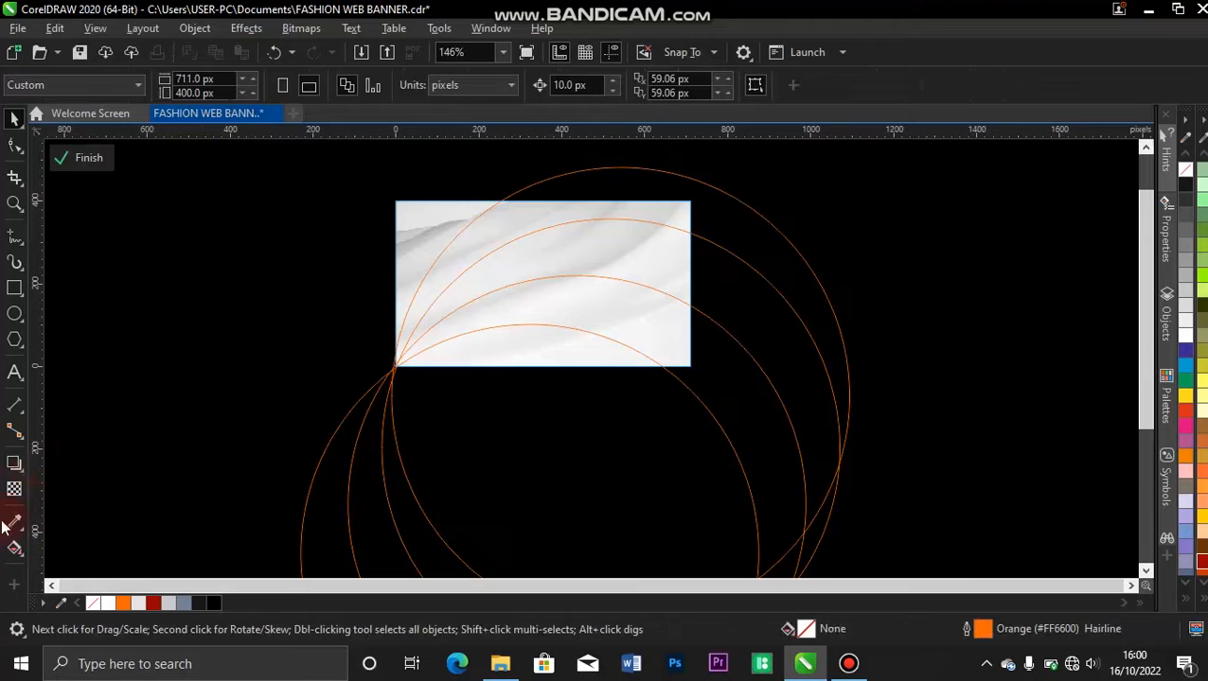
Try to Smart Fill the crescent between the two uppermost circles, and undo the fill.
{"action": "left_click", "coordinate": [22, 557]}
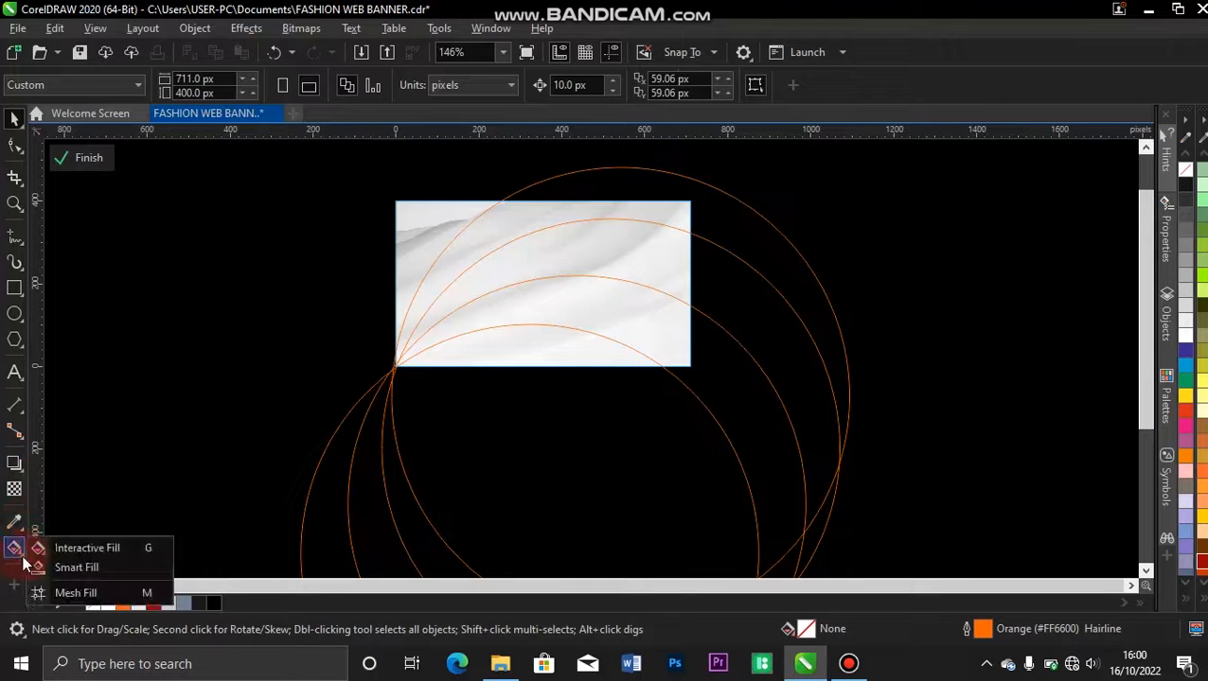
{"action": "left_click", "coordinate": [76, 568]}
{"action": "left_click", "coordinate": [575, 193]}
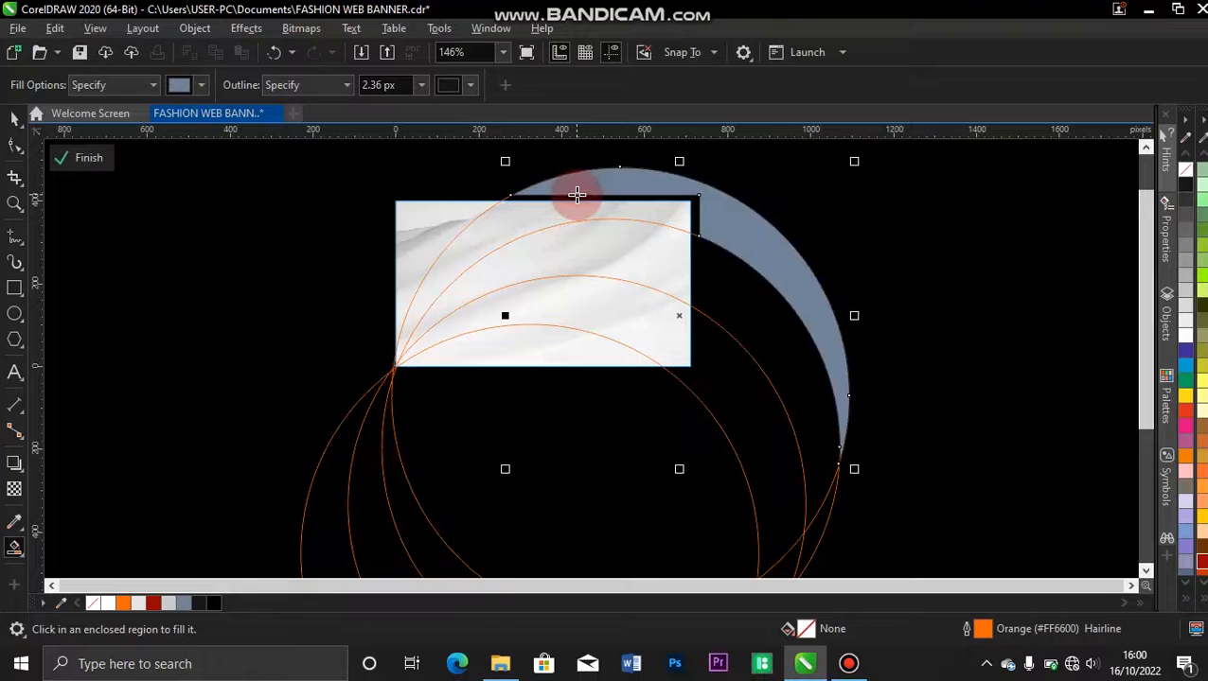
{"action": "key", "text": "ctrl+z"}
{"action": "key", "text": "space"}
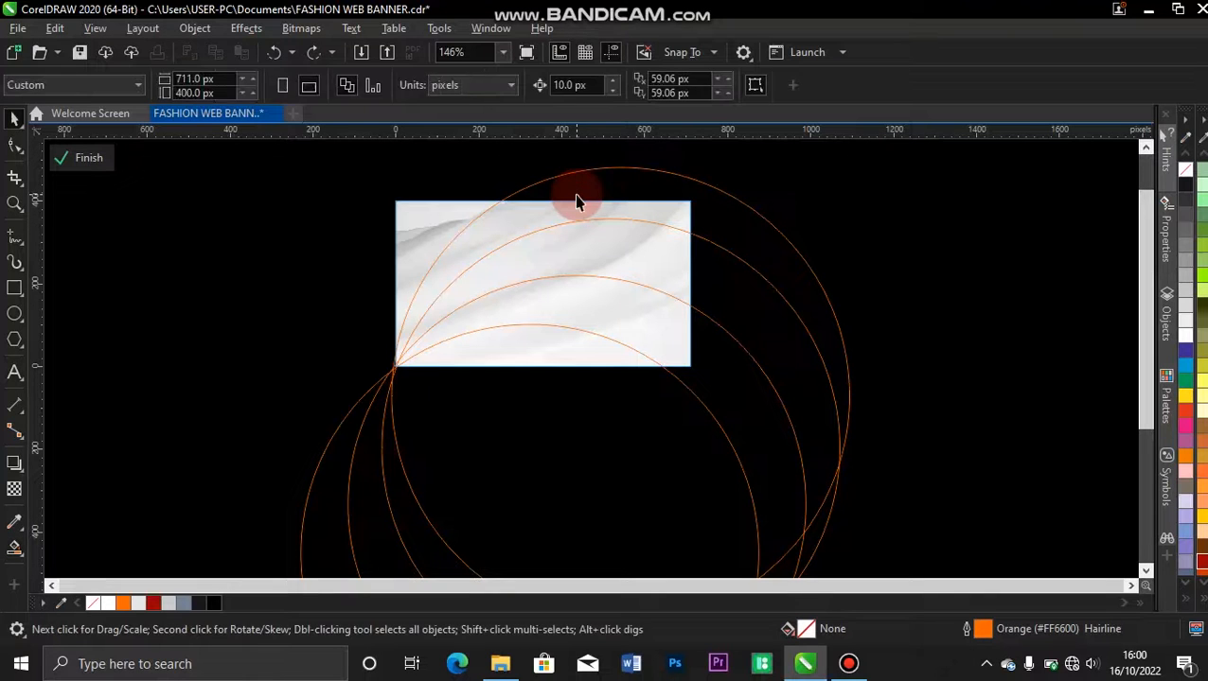
Select all four circles and move them off the fabric to the right side of the banner.
{"action": "left_click", "coordinate": [627, 185]}
{"action": "left_click", "coordinate": [626, 224], "text": "shift"}
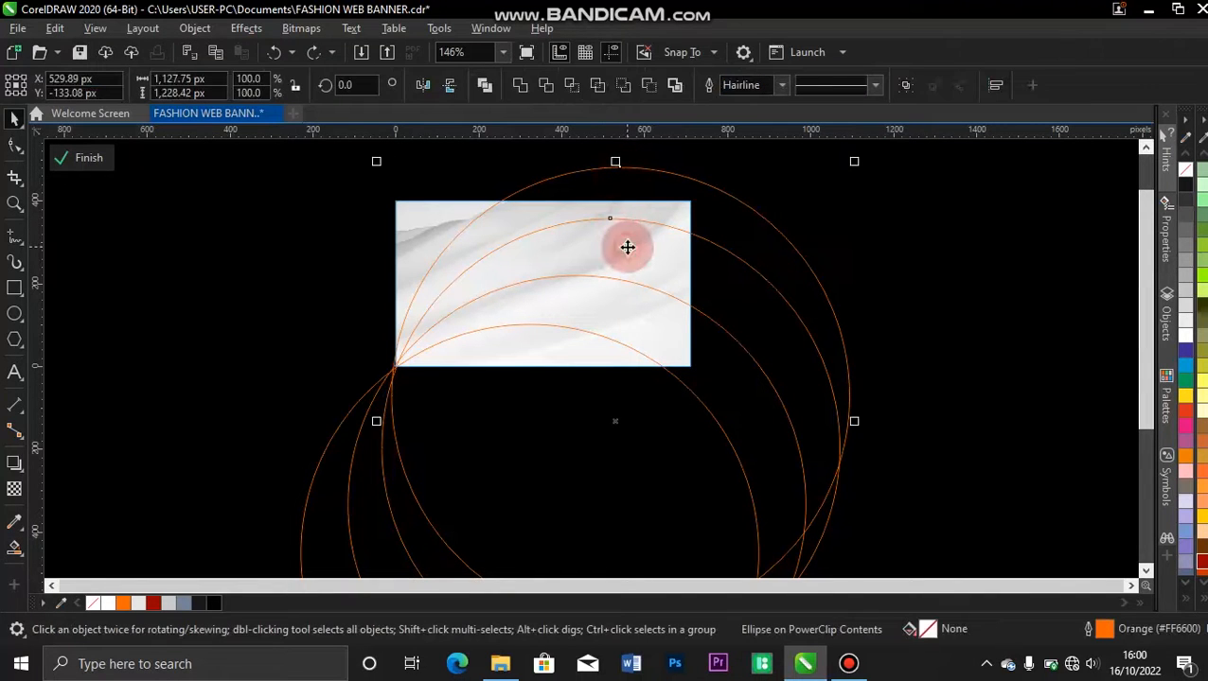
{"action": "left_click", "coordinate": [610, 330], "text": "shift"}
{"action": "left_click", "coordinate": [568, 400], "text": "shift"}
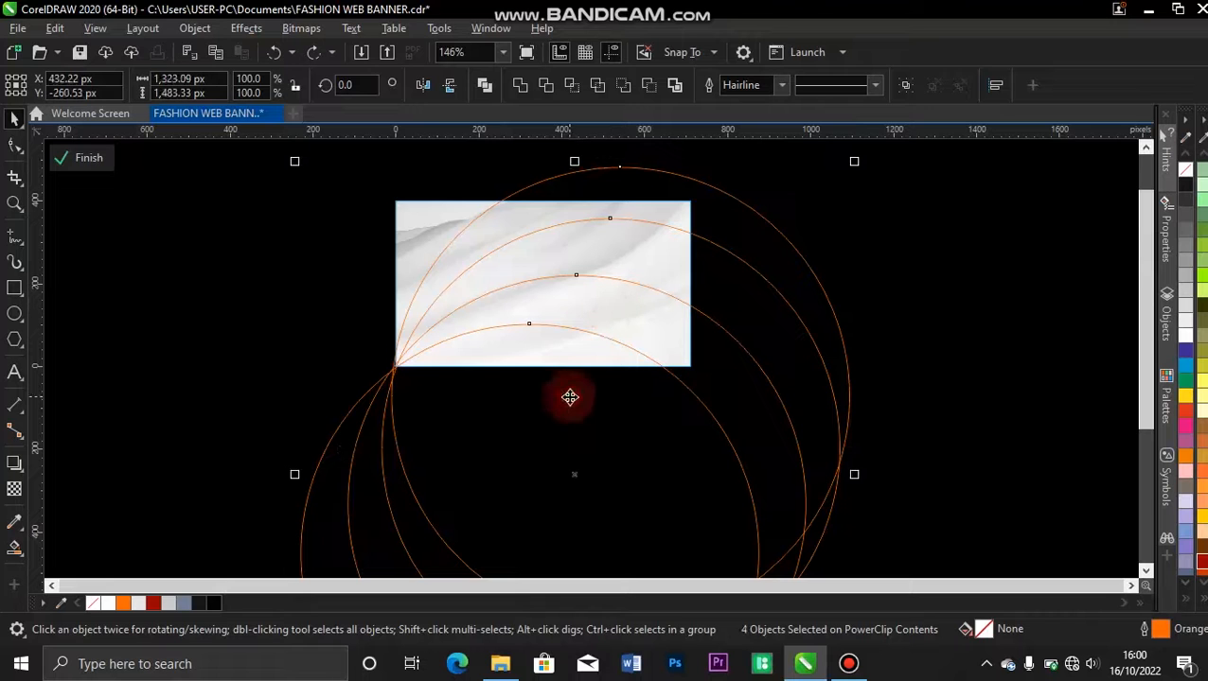
{"action": "left_click_drag", "start_coordinate": [574, 423], "coordinate": [888, 383]}
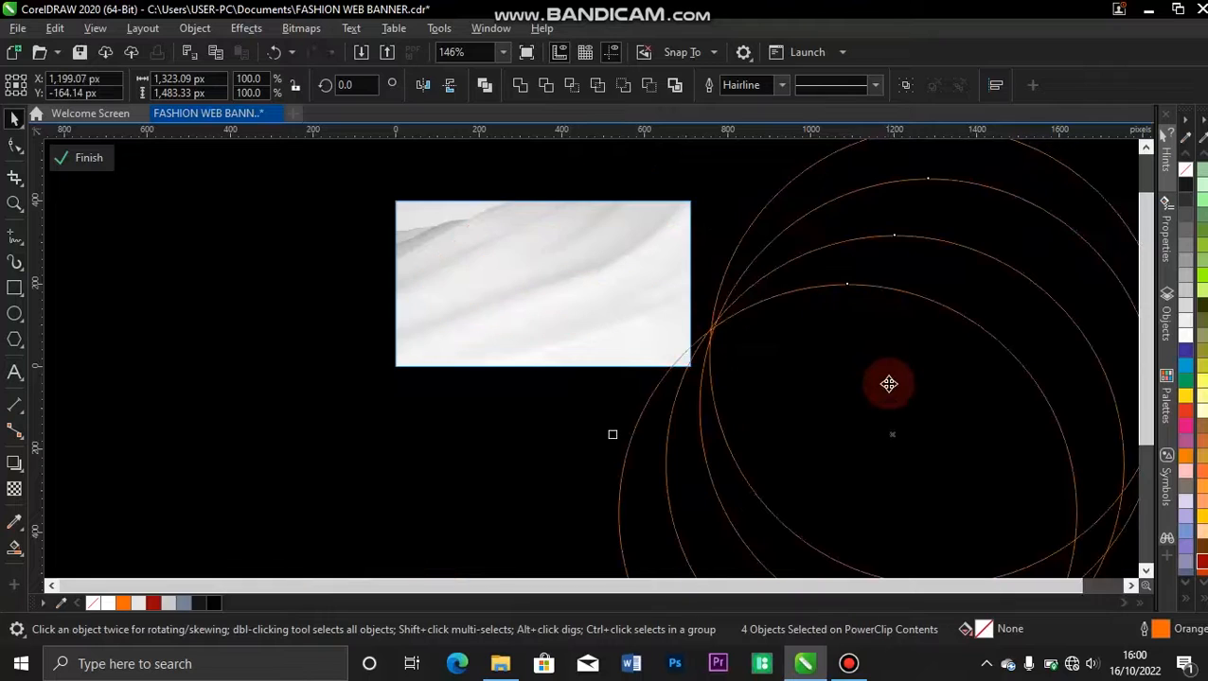
Smart Fill the three crescents between the circles with blue-gray (C40 M20 Y0 K40) and a 2.36 px black outline.
{"action": "key", "text": "space"}
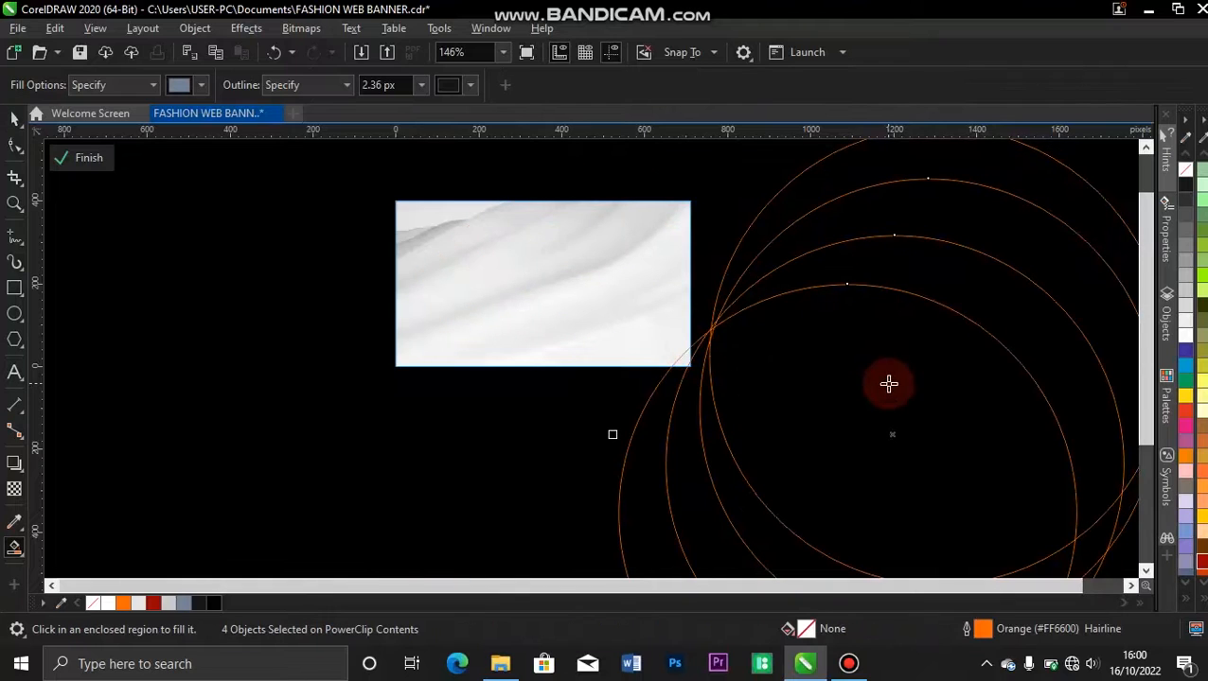
{"action": "left_click", "coordinate": [886, 168]}
{"action": "left_click", "coordinate": [906, 199]}
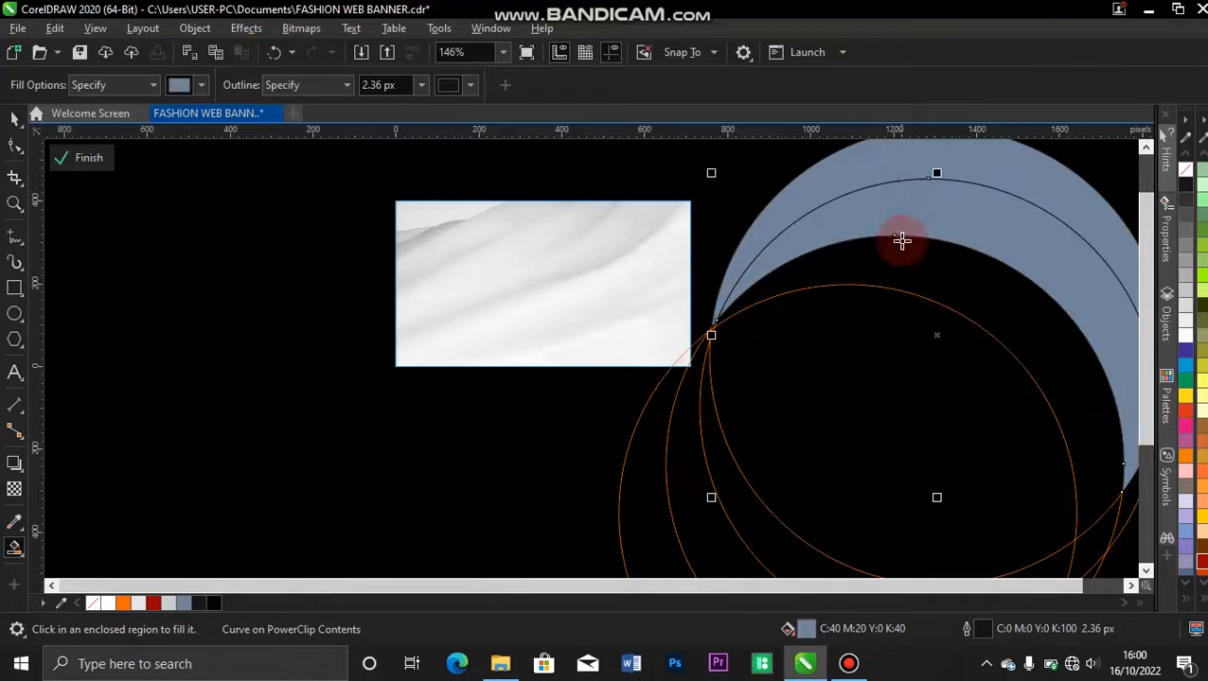
{"action": "left_click", "coordinate": [905, 264]}
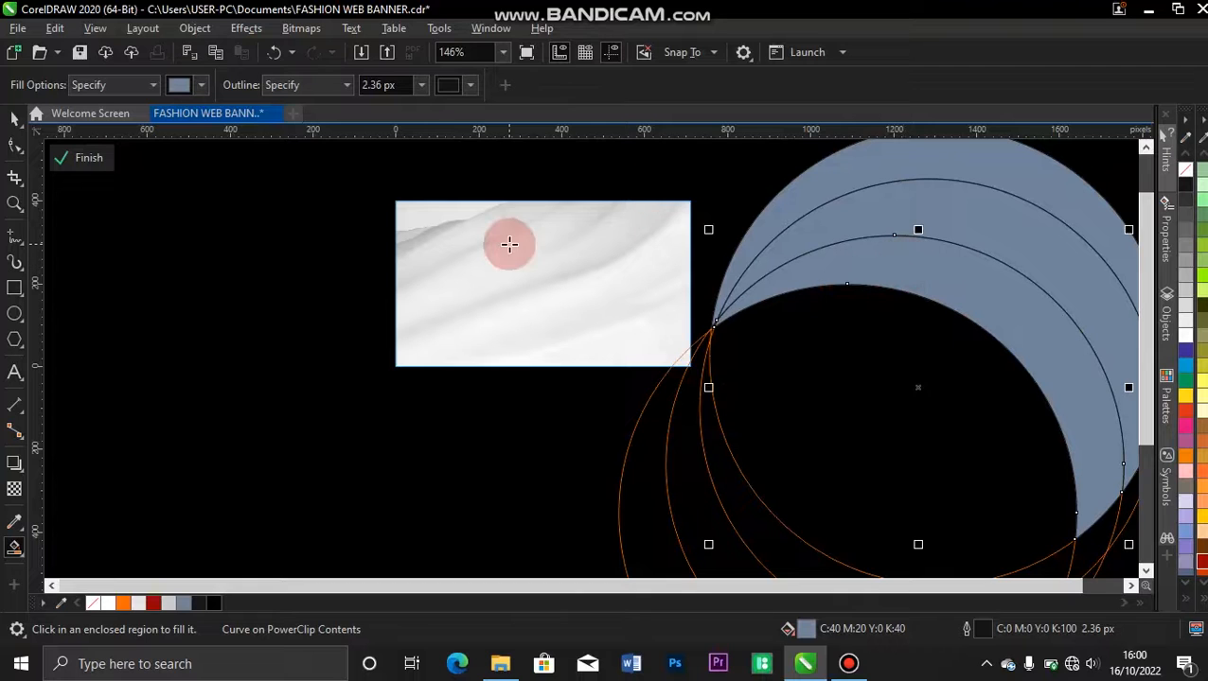
Select the three crescents with the lowest circle and move them back over the banner, their tips meeting at its lower-left corner.
{"action": "left_click", "coordinate": [14, 120]}
{"action": "left_click", "coordinate": [639, 250]}
{"action": "left_click", "coordinate": [1001, 171]}
{"action": "double_click", "coordinate": [984, 197]}
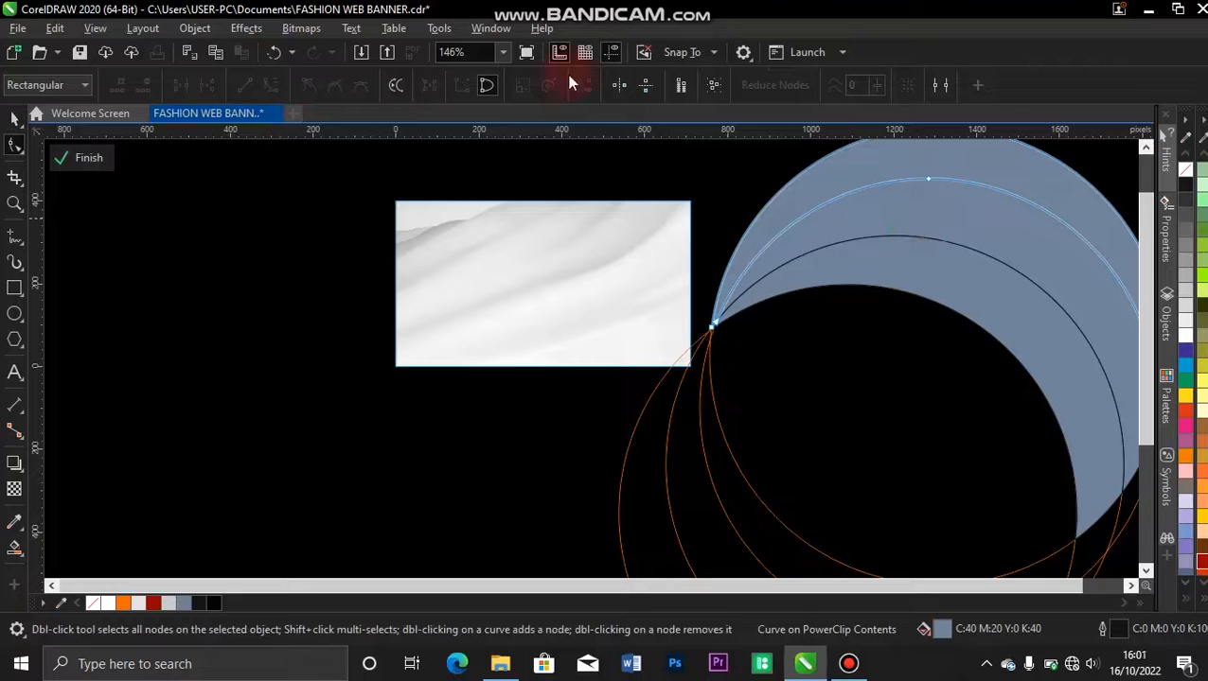
{"action": "left_click", "coordinate": [17, 121]}
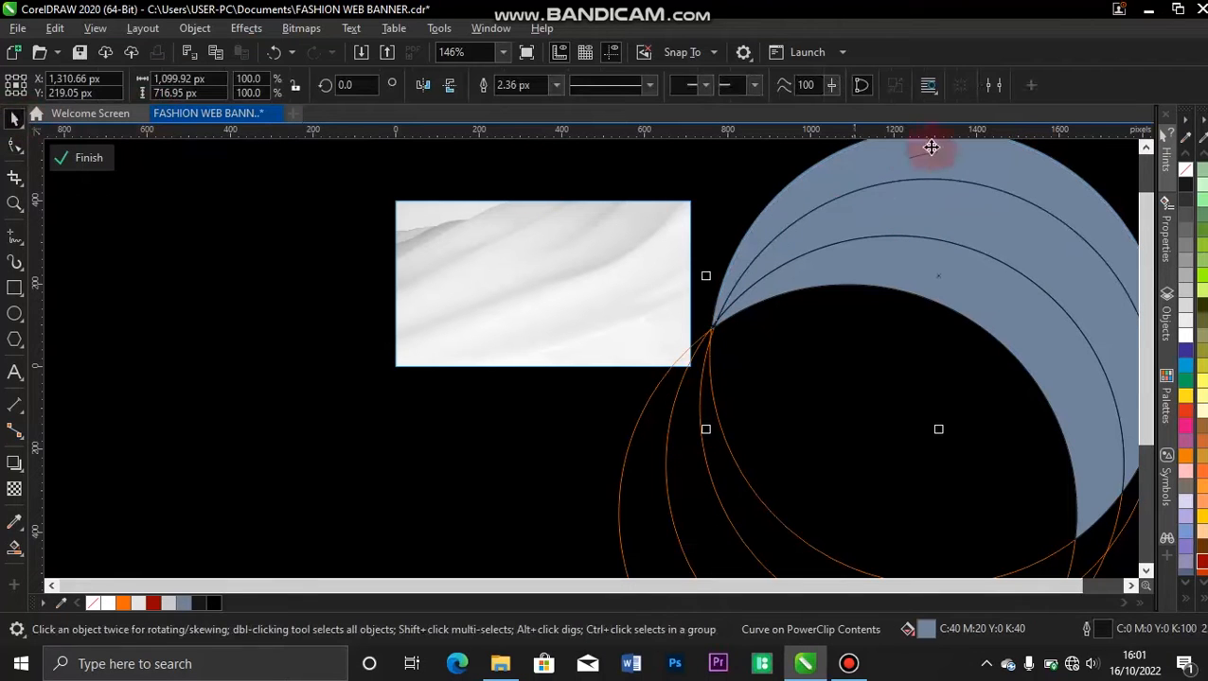
{"action": "left_click", "coordinate": [890, 177]}
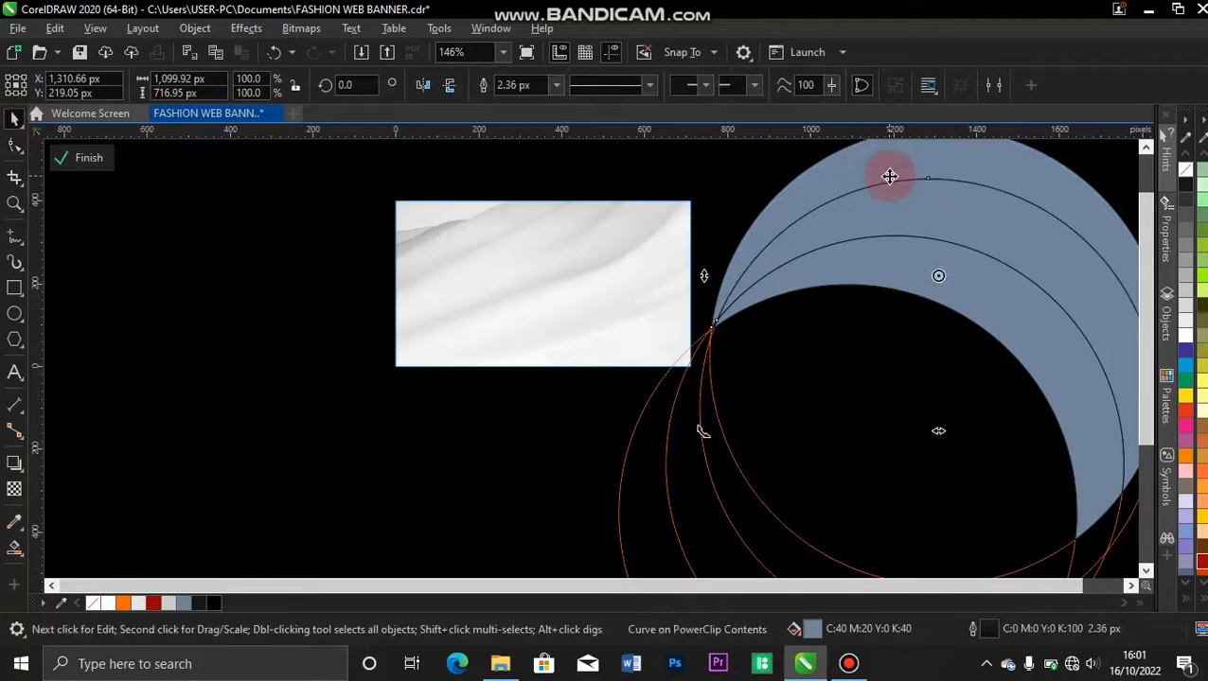
{"action": "left_click", "coordinate": [916, 239], "text": "shift"}
{"action": "left_click", "coordinate": [916, 274], "text": "shift"}
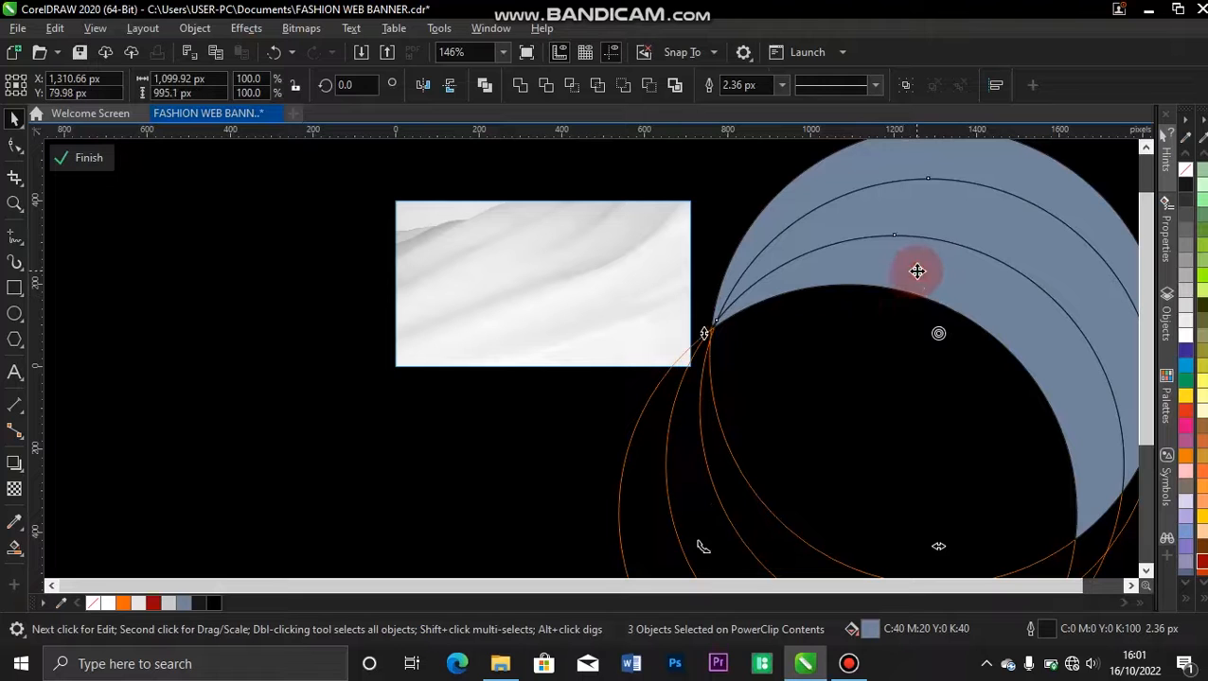
{"action": "left_click", "coordinate": [819, 411], "text": "shift"}
{"action": "left_click_drag", "start_coordinate": [819, 409], "coordinate": [501, 447]}
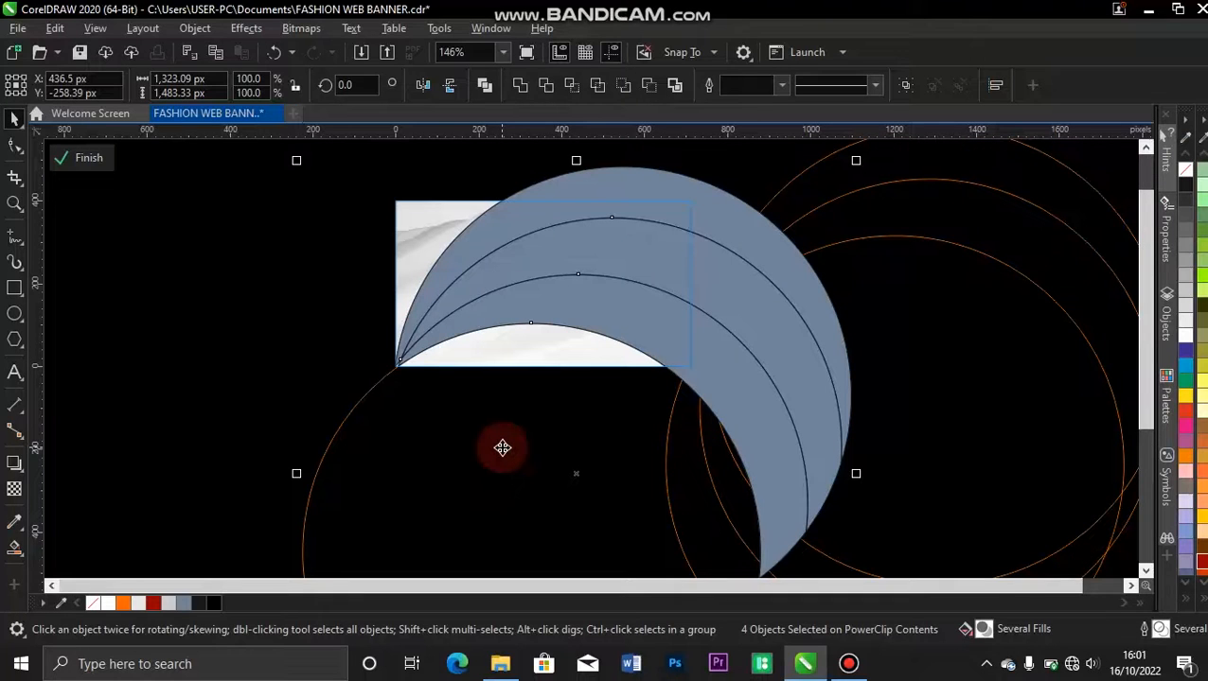
Delete all four leftover circle outlines, keeping only the three filled crescents.
{"action": "left_click", "coordinate": [560, 273]}
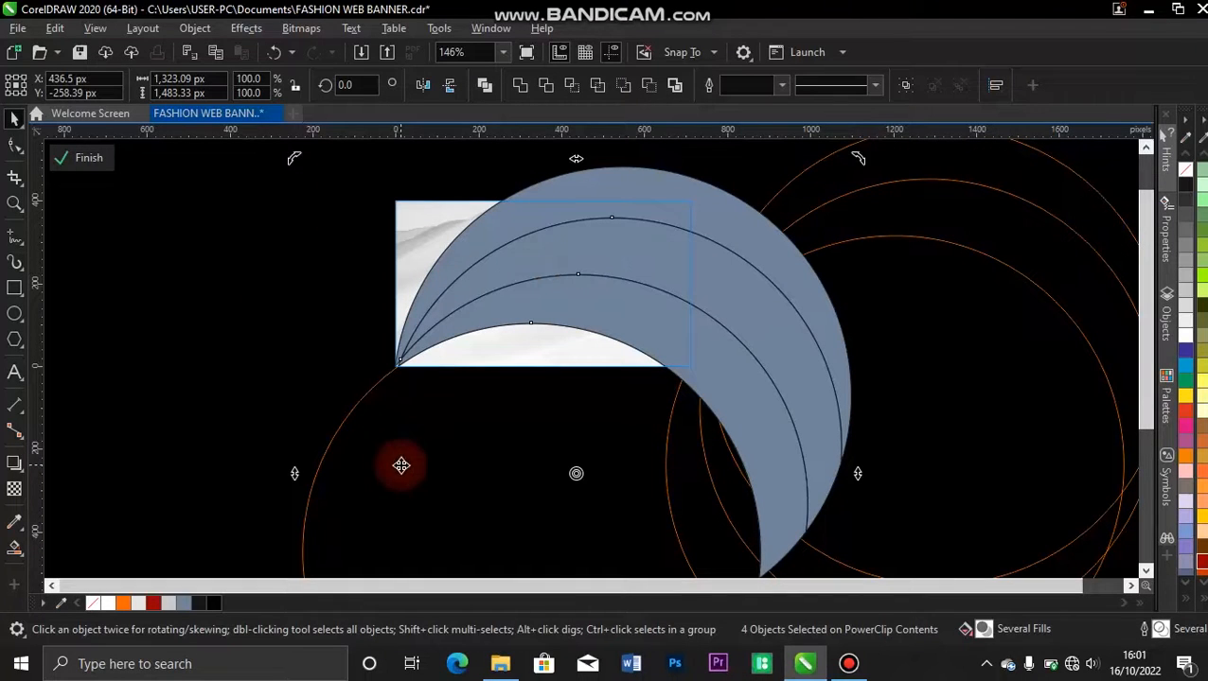
{"action": "left_click", "coordinate": [241, 481]}
{"action": "left_click", "coordinate": [338, 538]}
{"action": "key", "text": "Delete"}
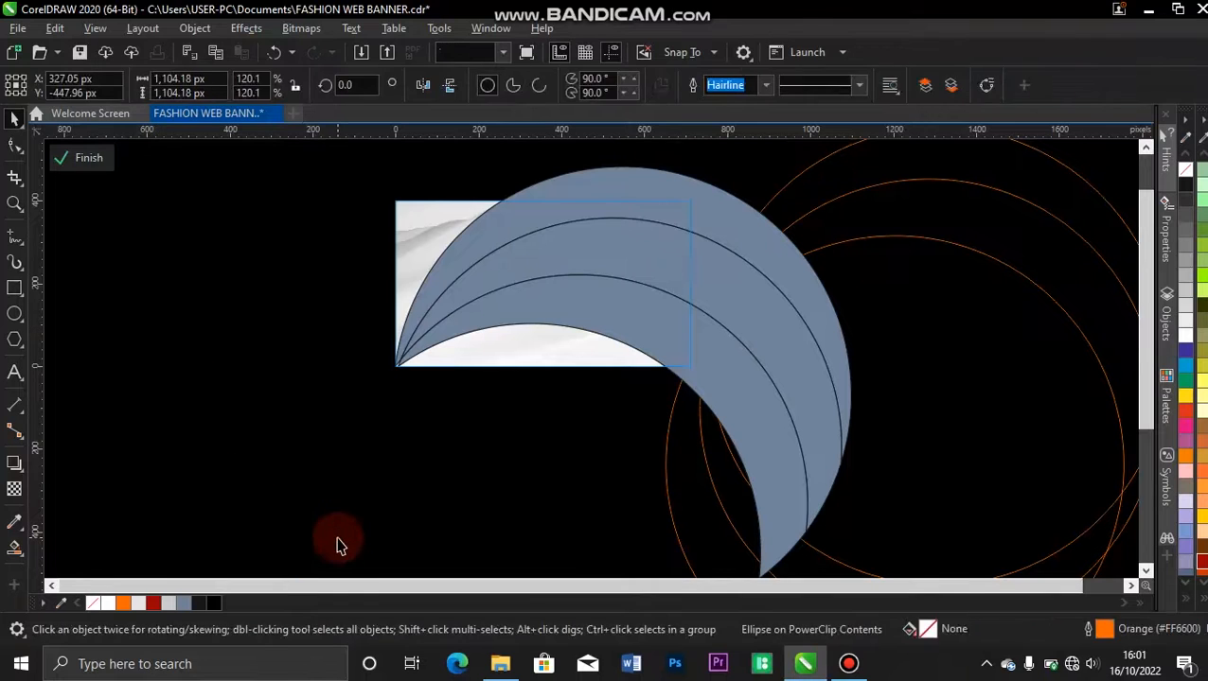
{"action": "left_click", "coordinate": [955, 282]}
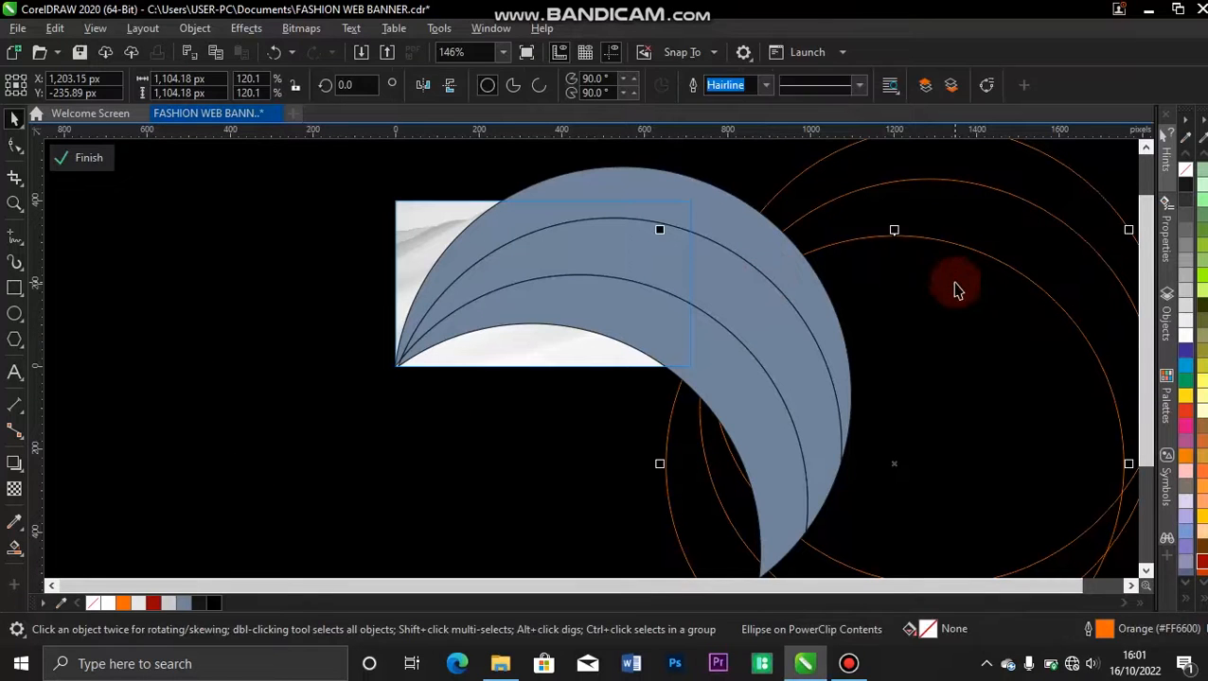
{"action": "key", "text": "Delete"}
{"action": "left_click", "coordinate": [955, 282]}
{"action": "key", "text": "Delete"}
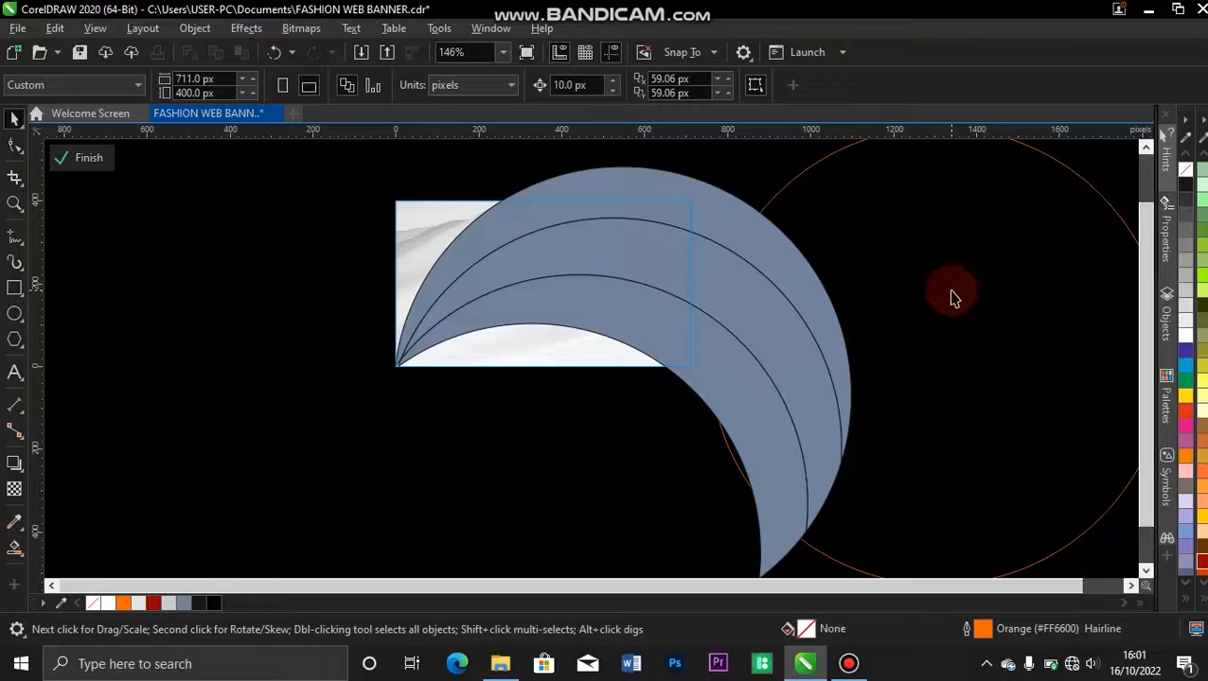
{"action": "left_click", "coordinate": [950, 294]}
{"action": "key", "text": "Delete"}
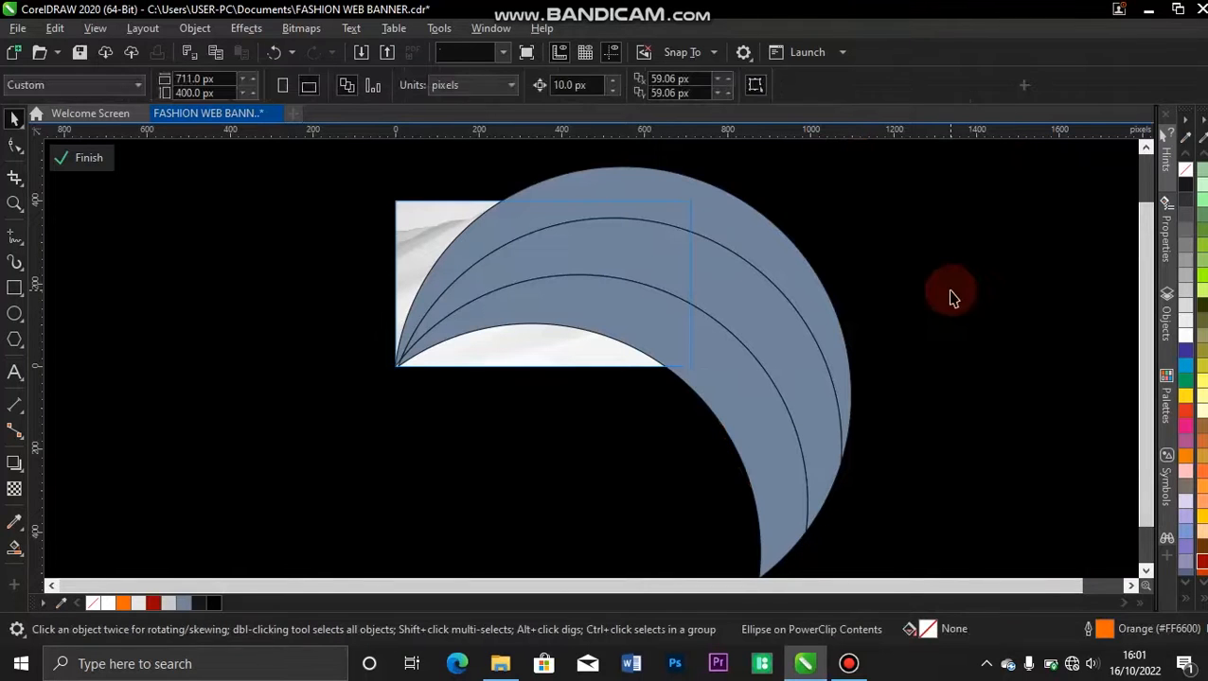
Fill the uppermost crescent with Ruby Red (#990000) and apply a linear fountain fill running to orange at its far end.
{"action": "left_click", "coordinate": [646, 182]}
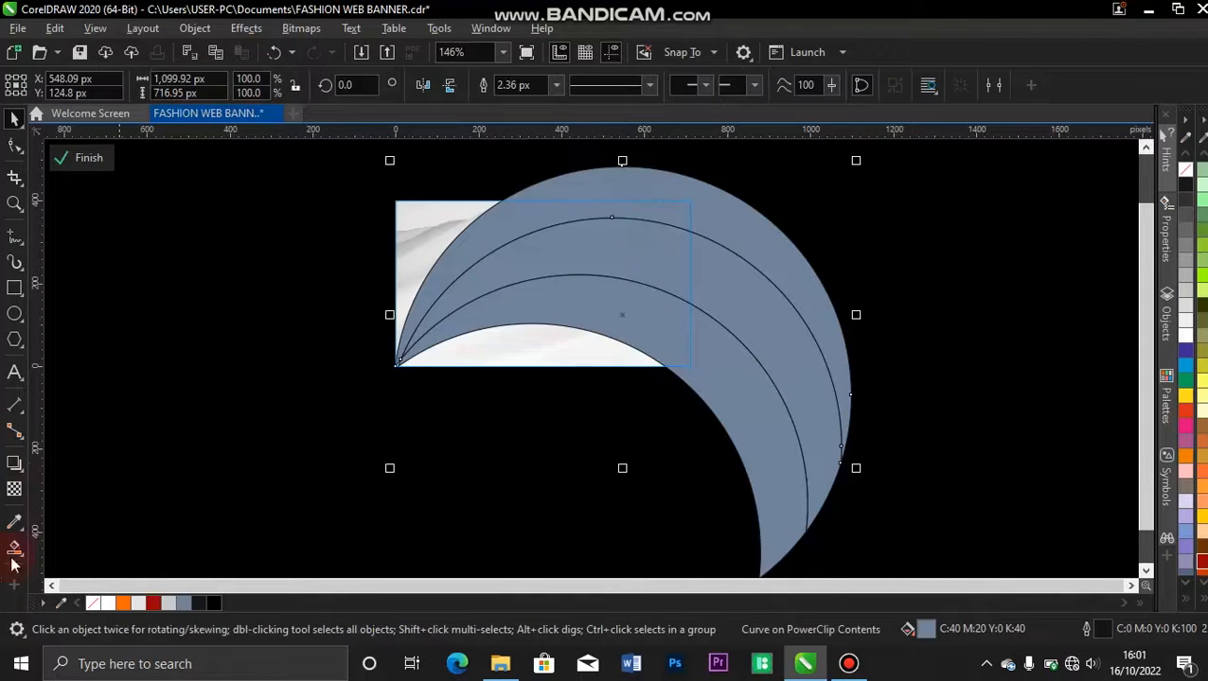
{"action": "left_click", "coordinate": [153, 604]}
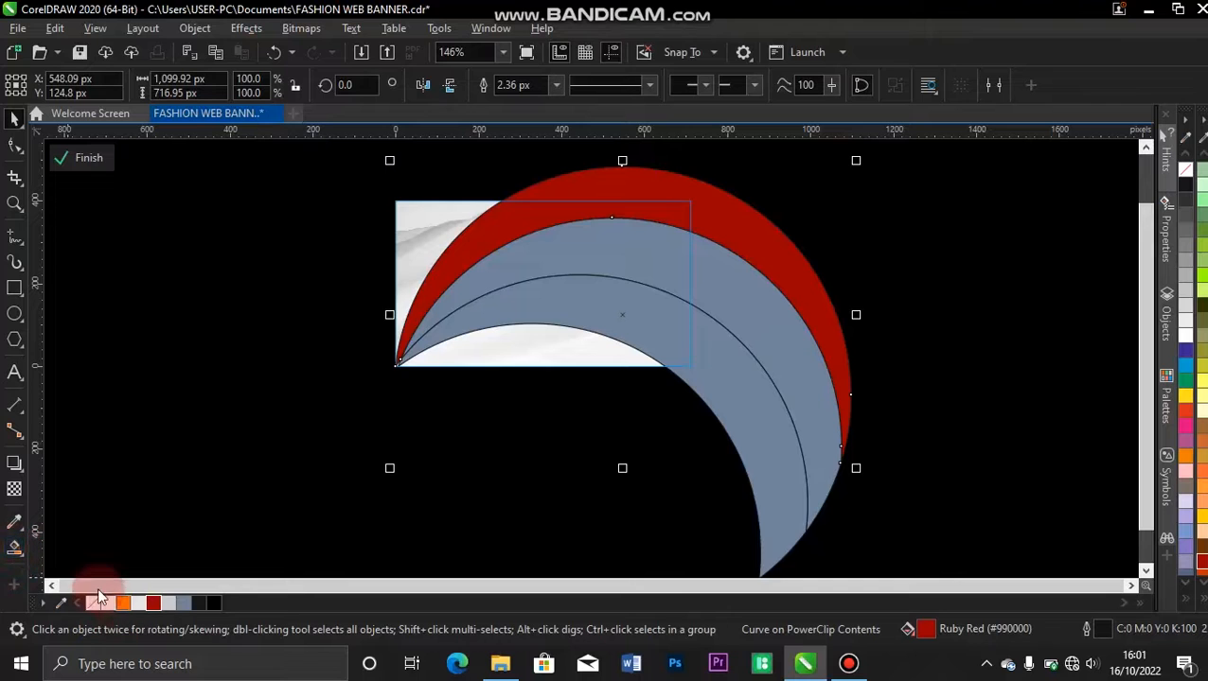
{"action": "left_click", "coordinate": [26, 561]}
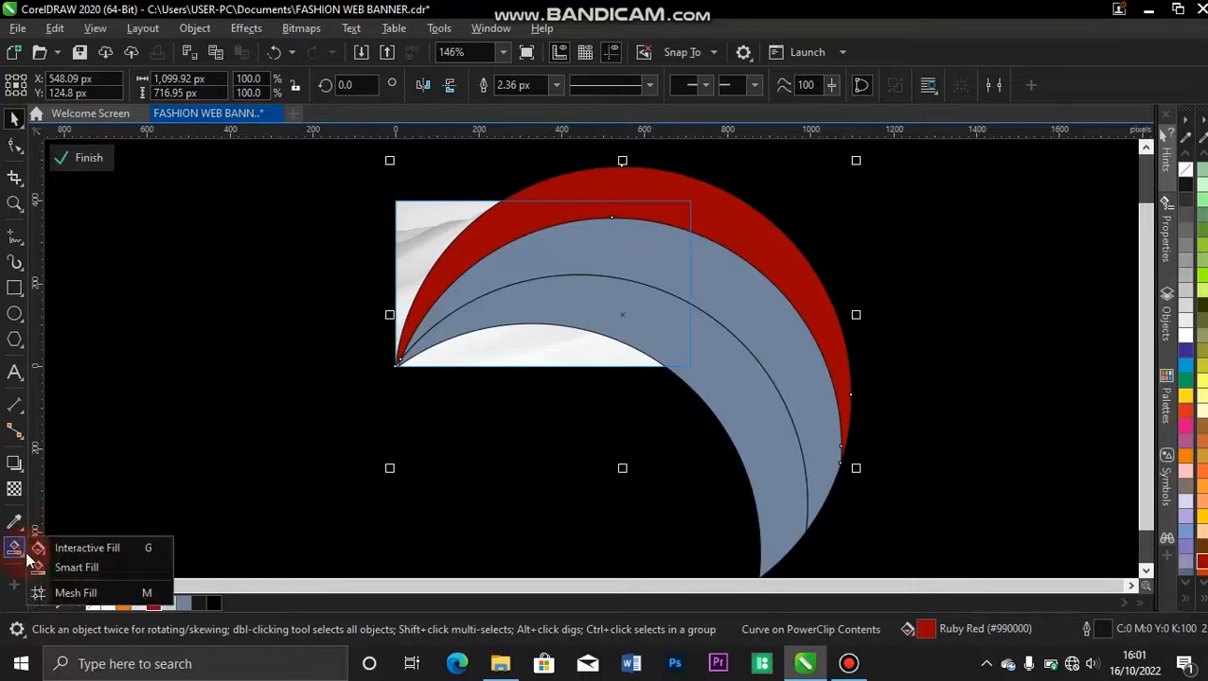
{"action": "left_click", "coordinate": [80, 550]}
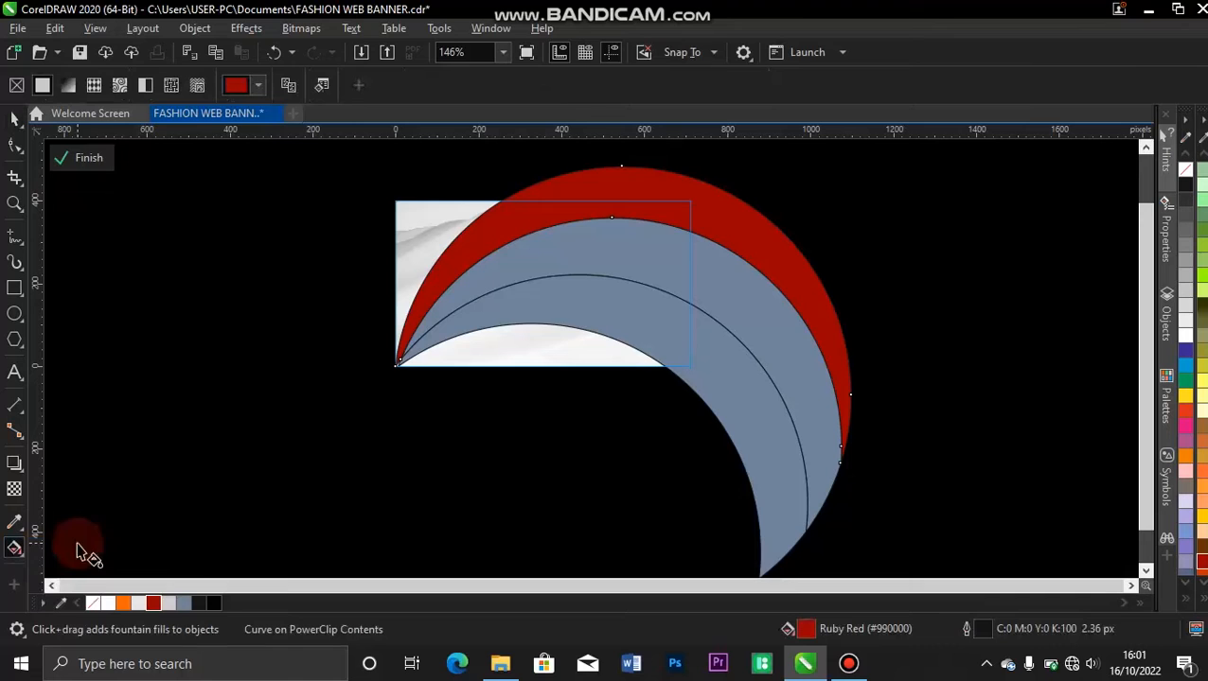
{"action": "left_click_drag", "start_coordinate": [394, 300], "coordinate": [886, 268]}
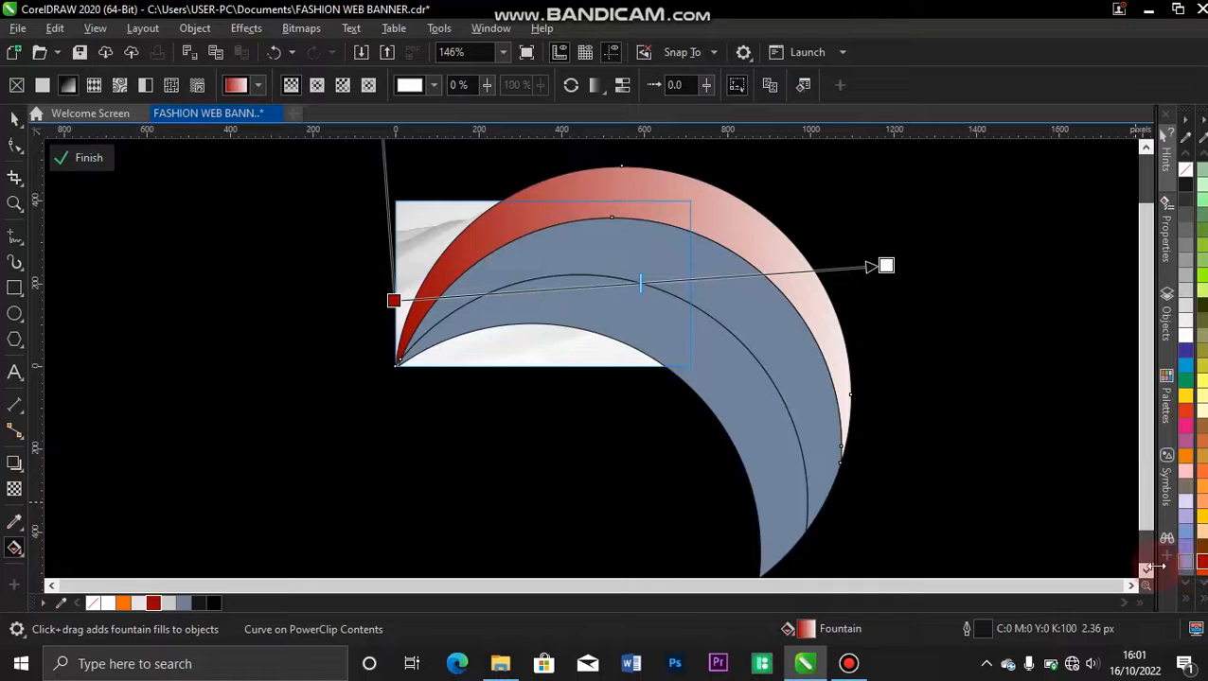
{"action": "left_click", "coordinate": [1202, 598]}
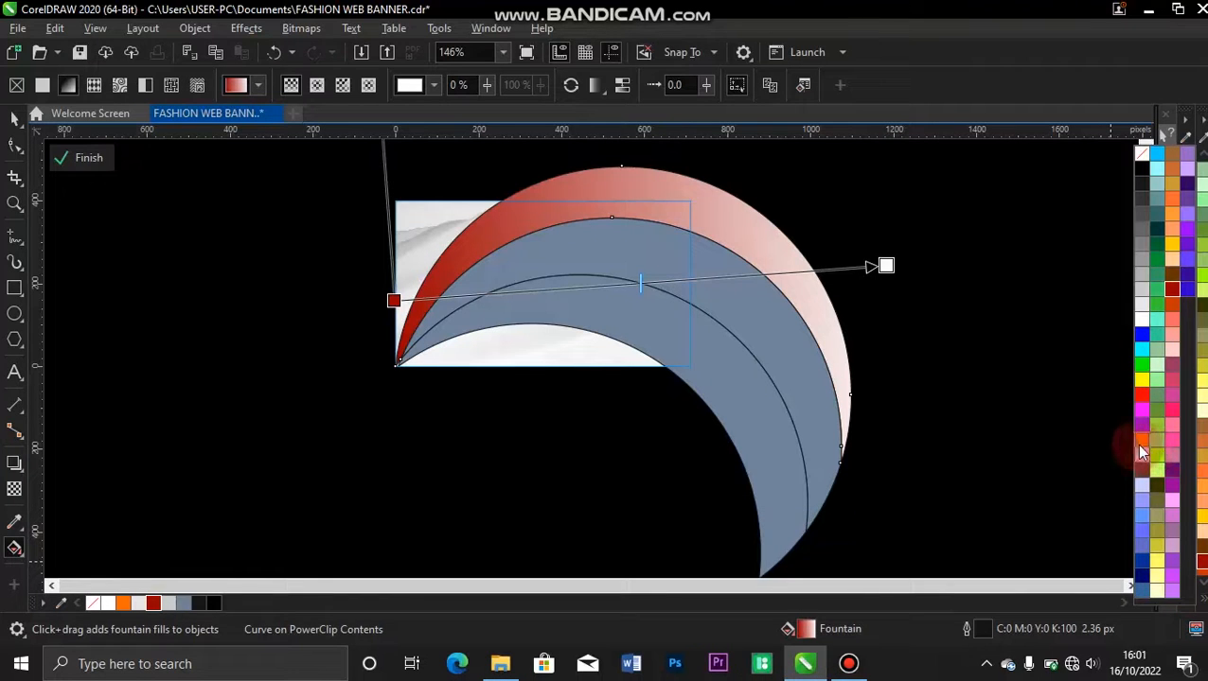
{"action": "left_click_drag", "start_coordinate": [1141, 450], "coordinate": [888, 268]}
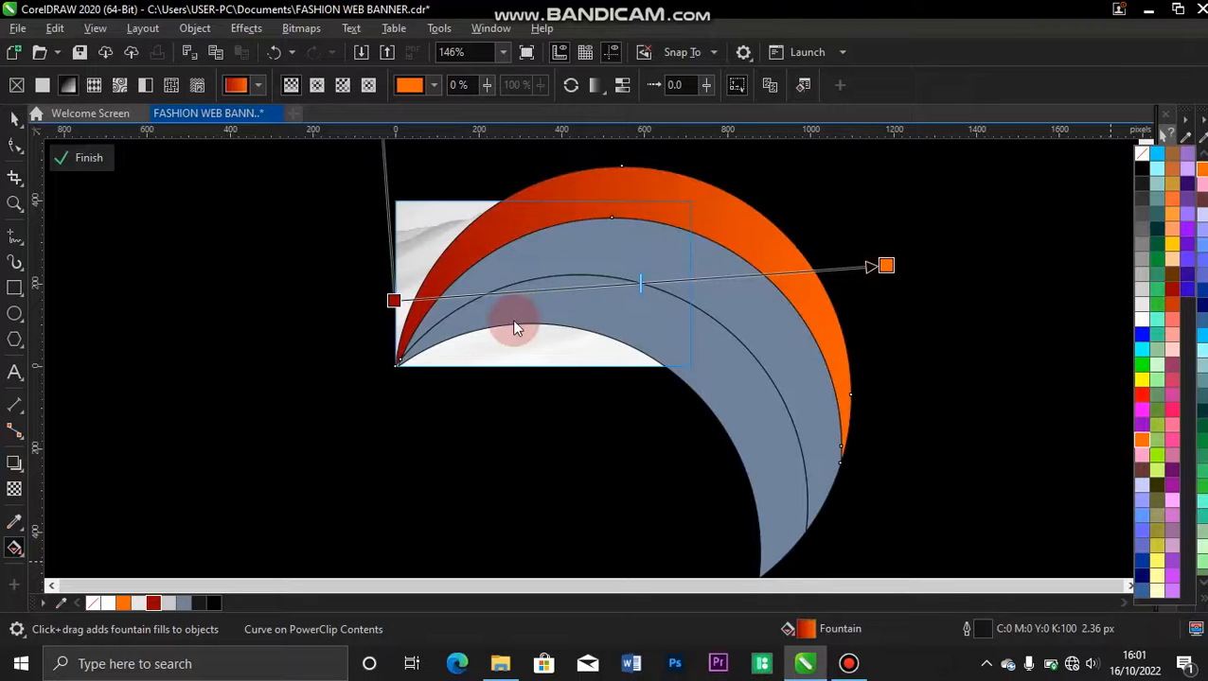
Extend the start and end of the uppermost crescent's gradient outward past both ends of the shape.
{"action": "left_click_drag", "start_coordinate": [393, 302], "coordinate": [273, 327]}
{"action": "left_click", "coordinate": [883, 265]}
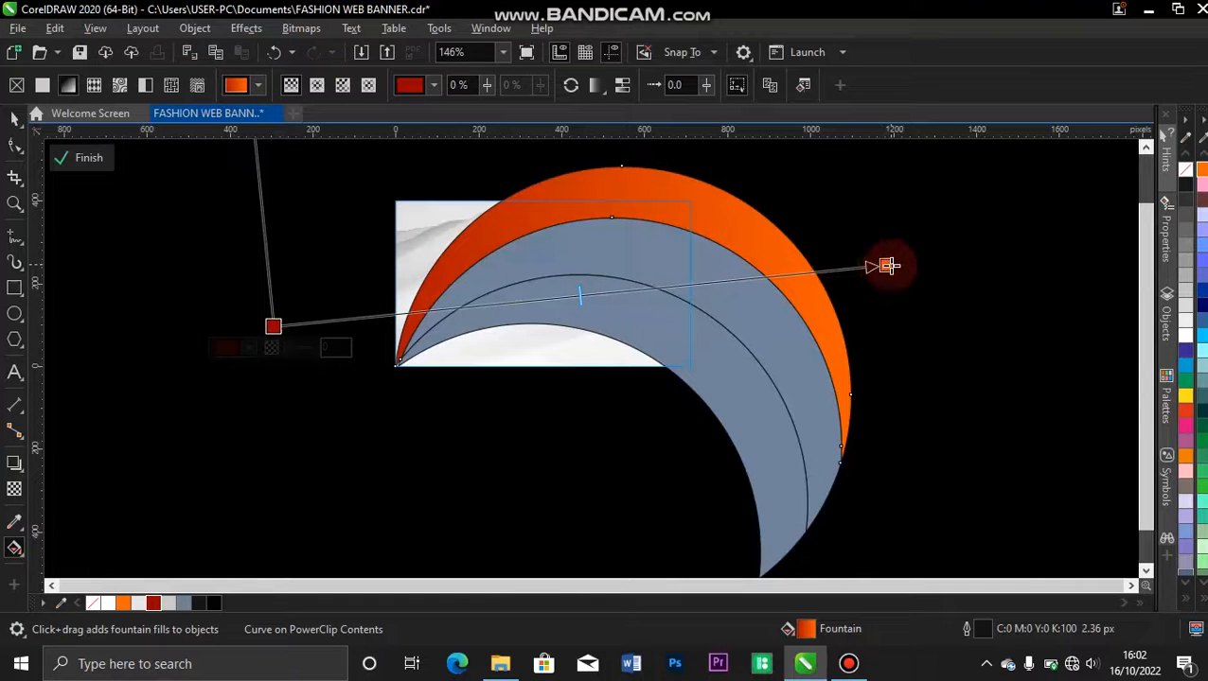
{"action": "left_click_drag", "start_coordinate": [888, 265], "coordinate": [916, 260]}
{"action": "left_click_drag", "start_coordinate": [278, 343], "coordinate": [254, 330]}
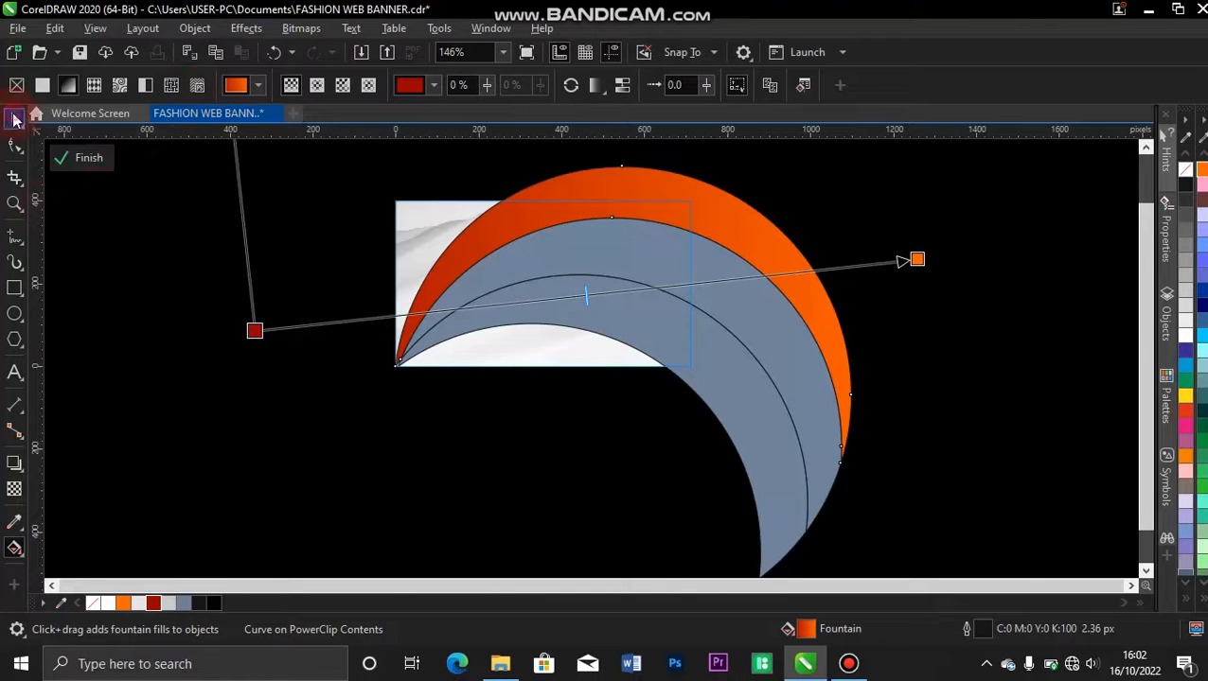
{"action": "left_click", "coordinate": [14, 119]}
{"action": "left_click", "coordinate": [183, 264]}
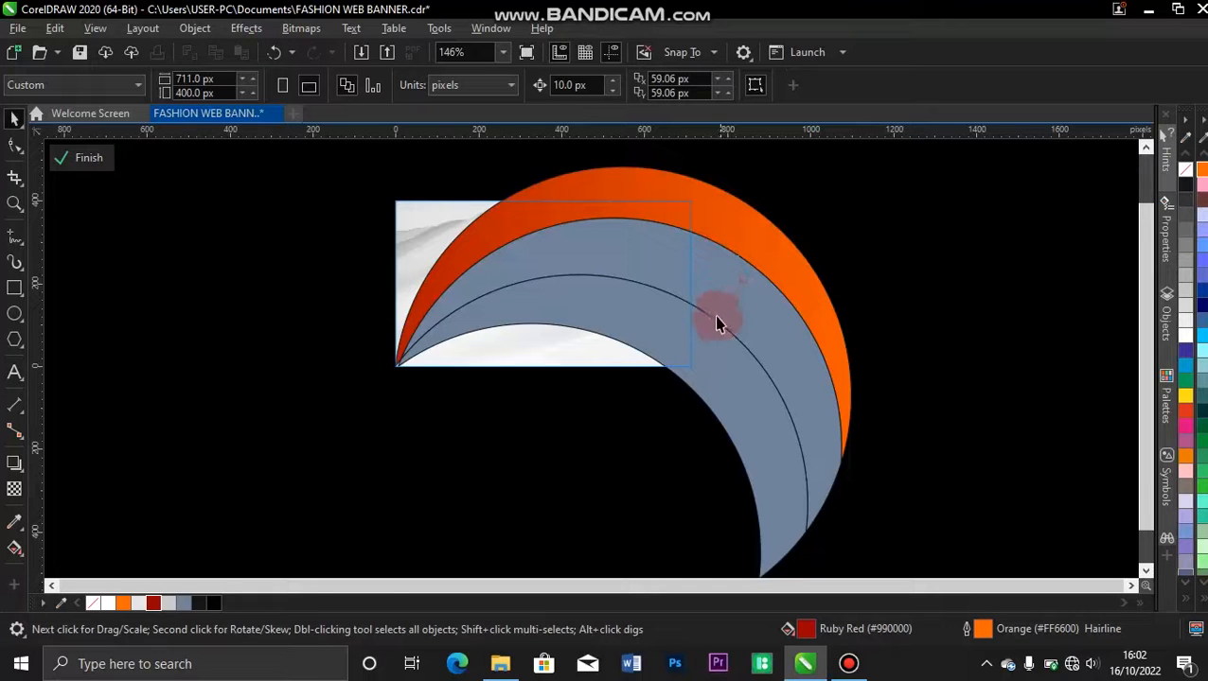
Copy the uppermost crescent's fountain fill onto the middle crescent.
{"action": "left_click", "coordinate": [715, 205]}
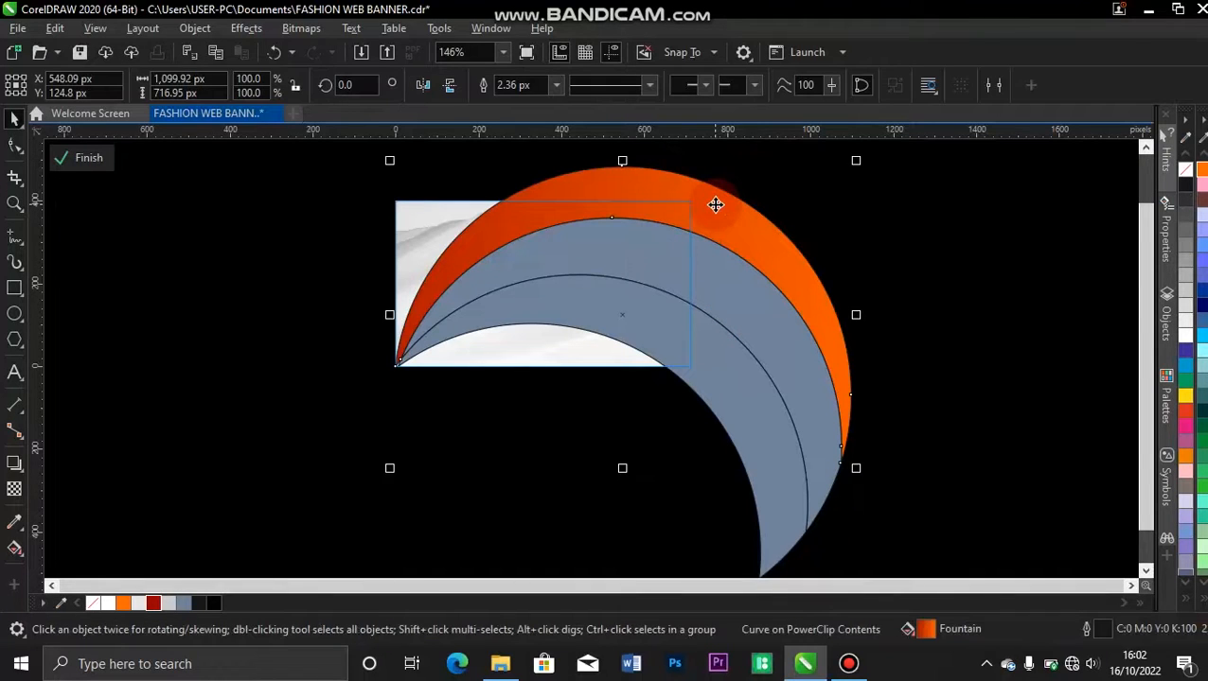
{"action": "left_click_drag", "start_coordinate": [715, 204], "coordinate": [714, 239]}
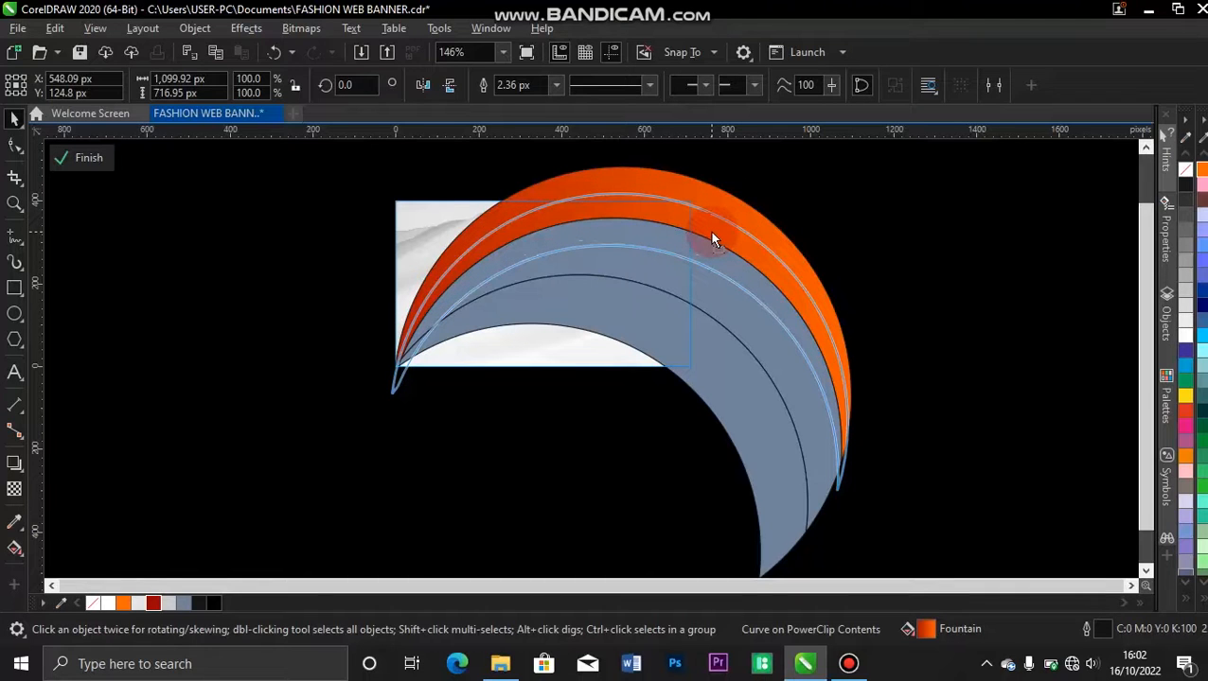
{"action": "left_click_drag", "start_coordinate": [708, 240], "coordinate": [705, 264]}
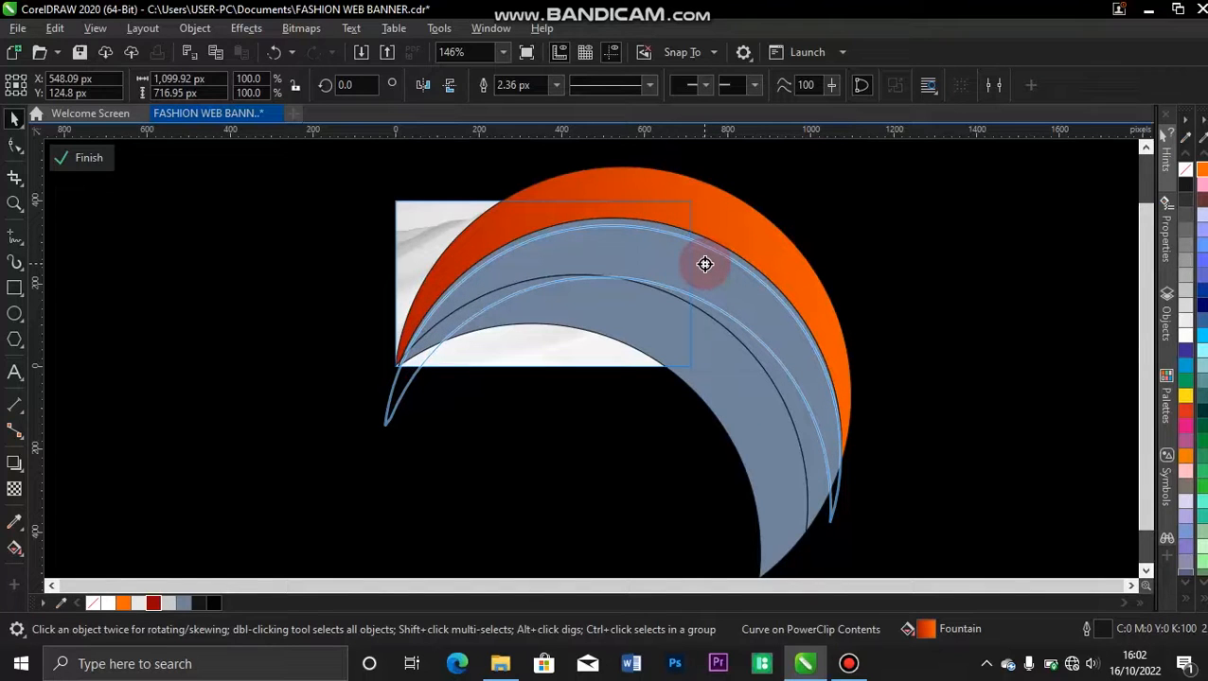
{"action": "left_click_drag", "start_coordinate": [705, 264], "coordinate": [706, 264]}
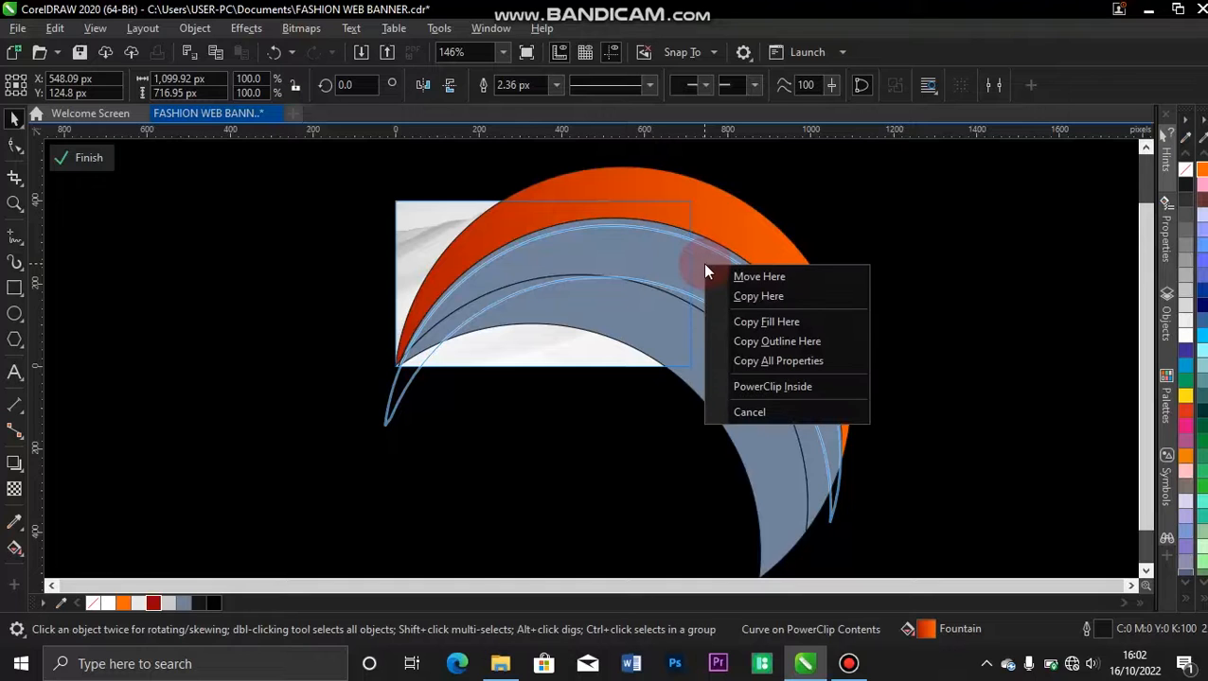
{"action": "left_click", "coordinate": [784, 328]}
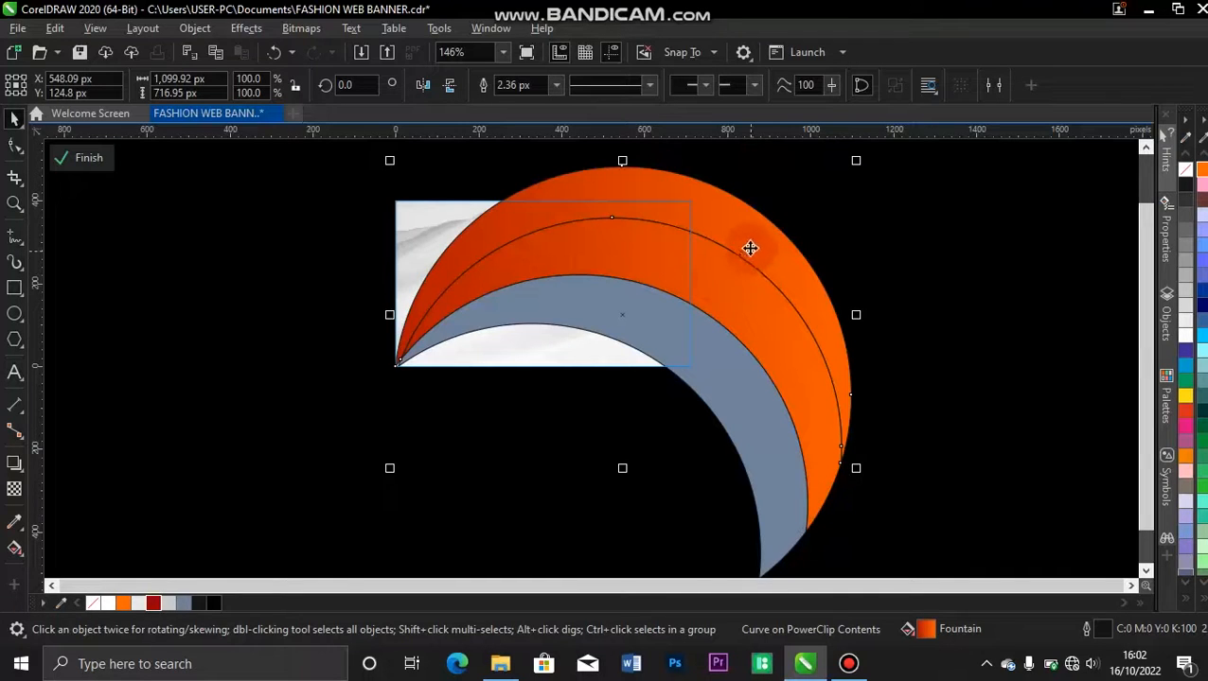
Reverse the middle crescent's gradient so it starts with orange at the banner's lower-left corner and ends with Ruby Red.
{"action": "left_click", "coordinate": [729, 282]}
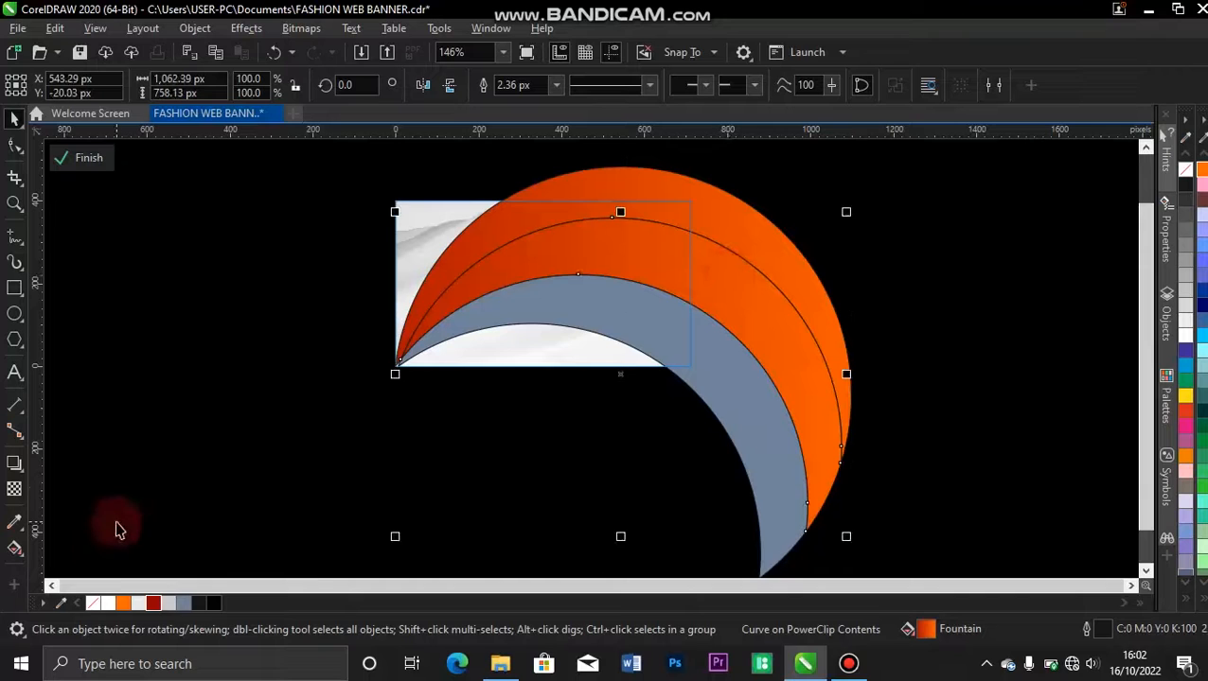
{"action": "left_click", "coordinate": [14, 548]}
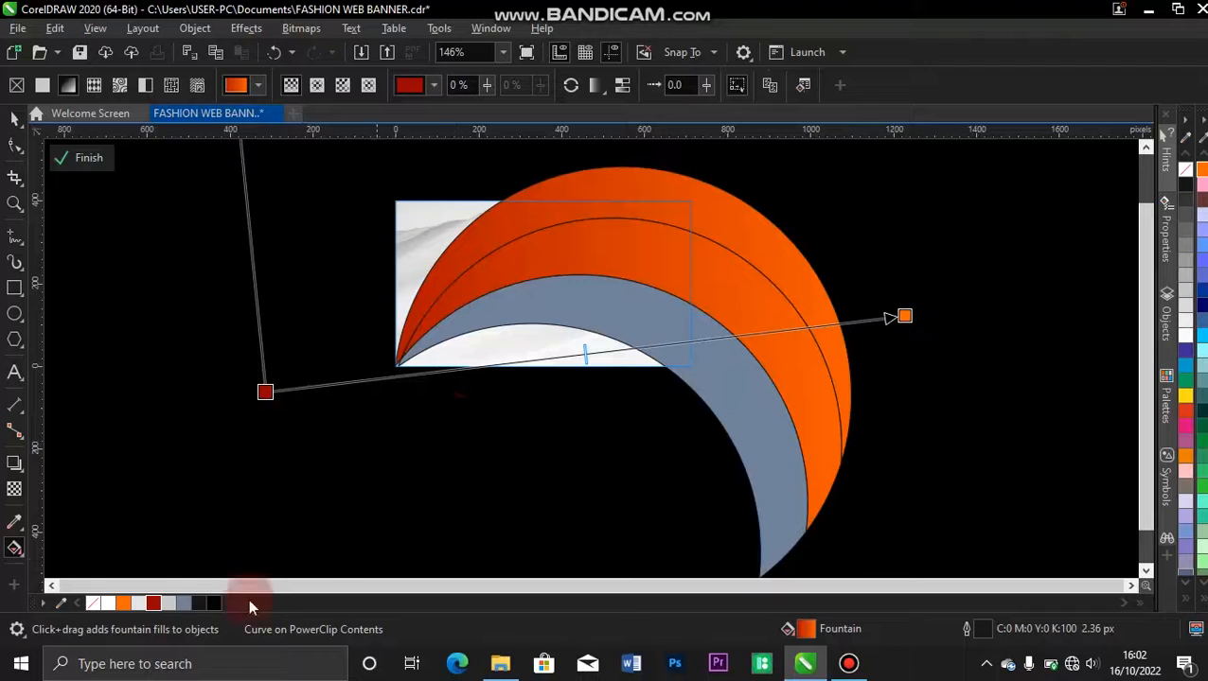
{"action": "left_click_drag", "start_coordinate": [123, 611], "coordinate": [267, 394]}
{"action": "left_click_drag", "start_coordinate": [149, 613], "coordinate": [904, 317]}
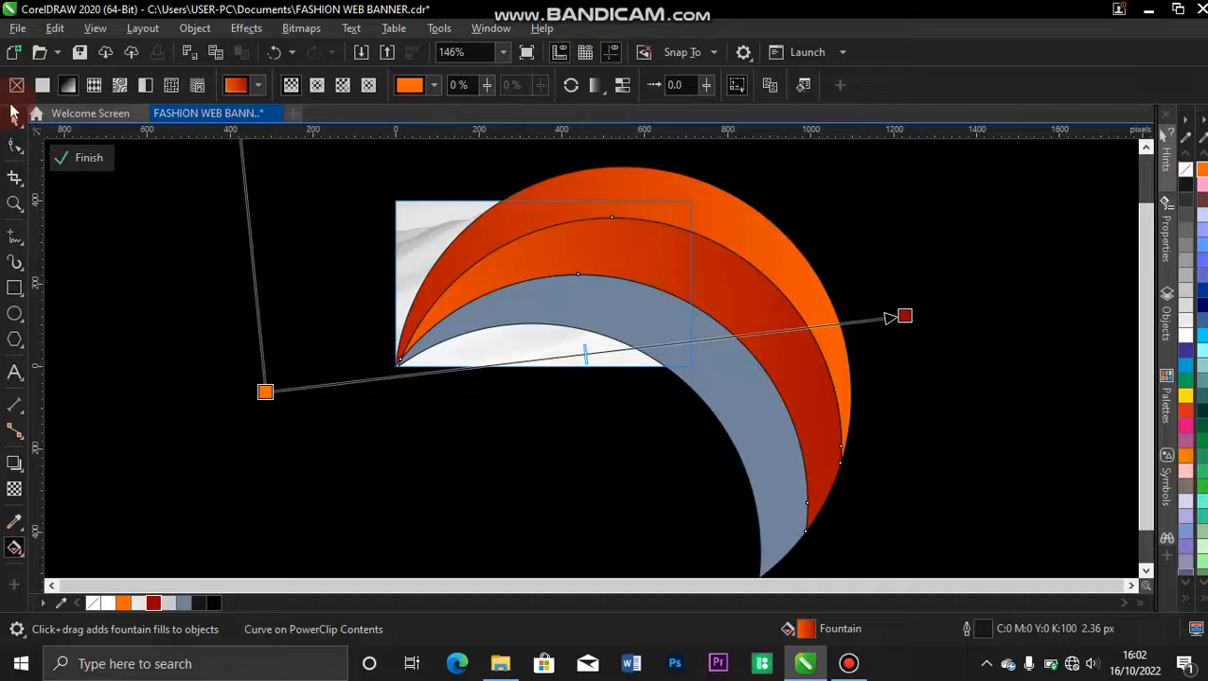
{"action": "left_click", "coordinate": [13, 119]}
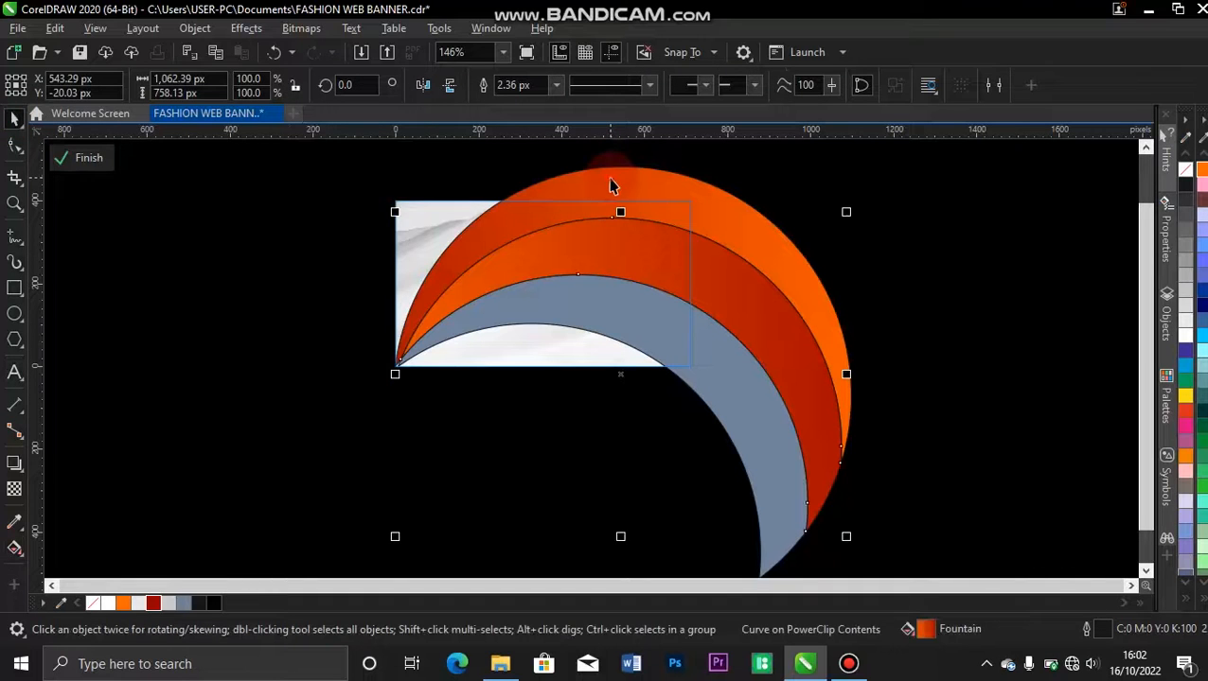
Copy the uppermost crescent's fountain fill onto the lowest crescent and finish editing the PowerClip contents.
{"action": "left_click_drag", "start_coordinate": [611, 276], "coordinate": [600, 305]}
{"action": "left_click", "coordinate": [646, 361]}
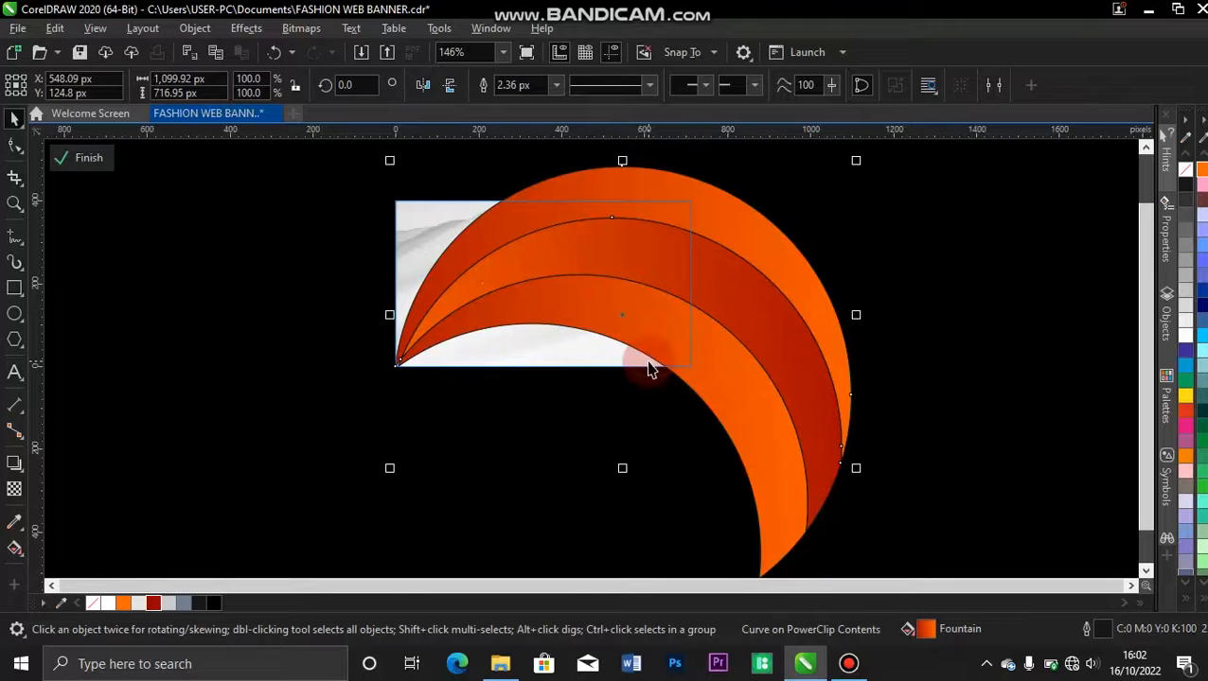
{"action": "left_click", "coordinate": [105, 159]}
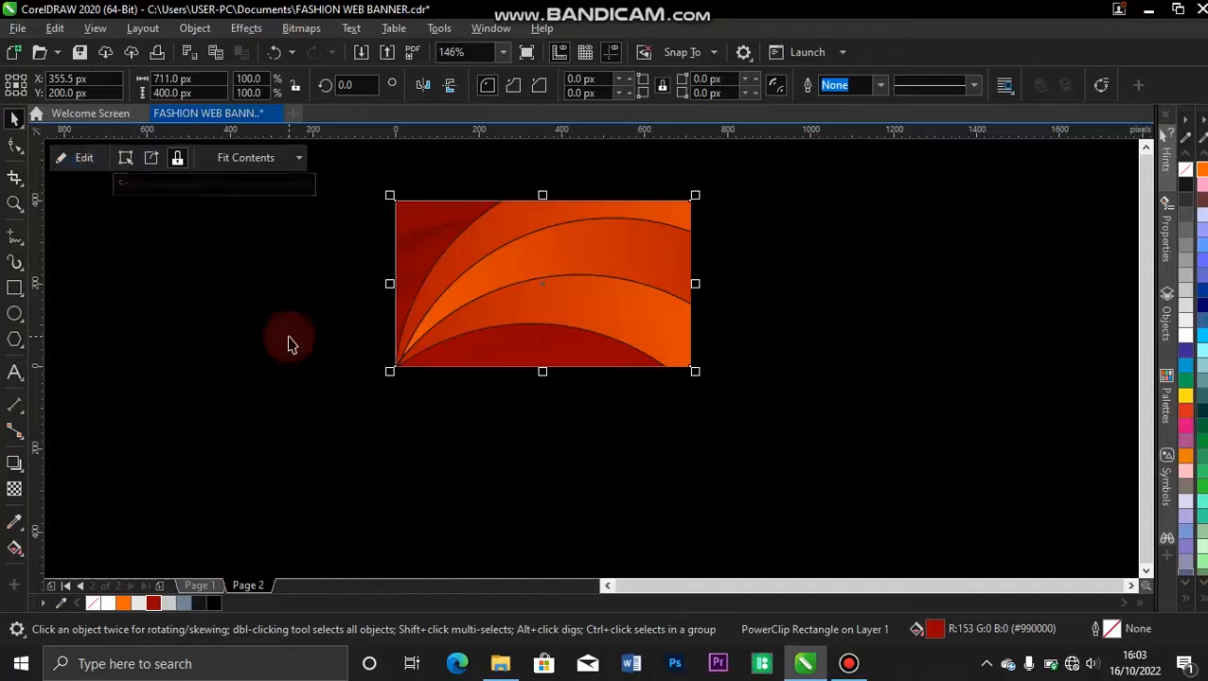
Remove the outlines from all three crescents inside the banner's PowerClip and group them.
{"action": "left_click", "coordinate": [82, 159]}
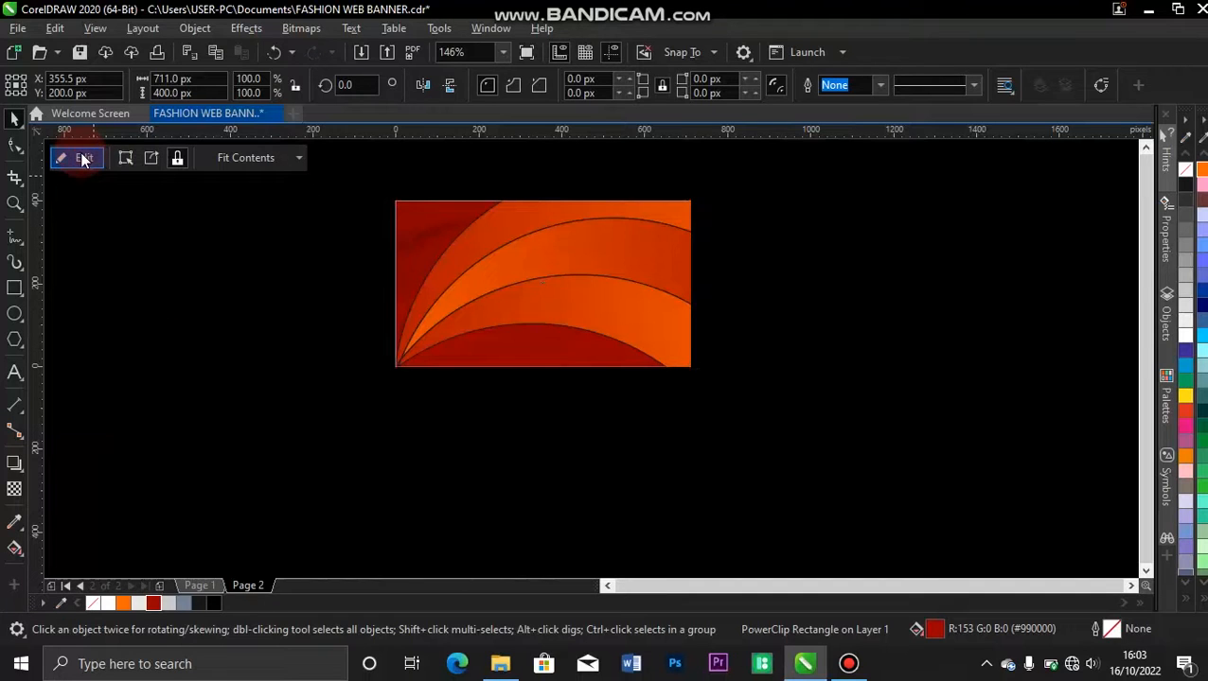
{"action": "left_click", "coordinate": [492, 228]}
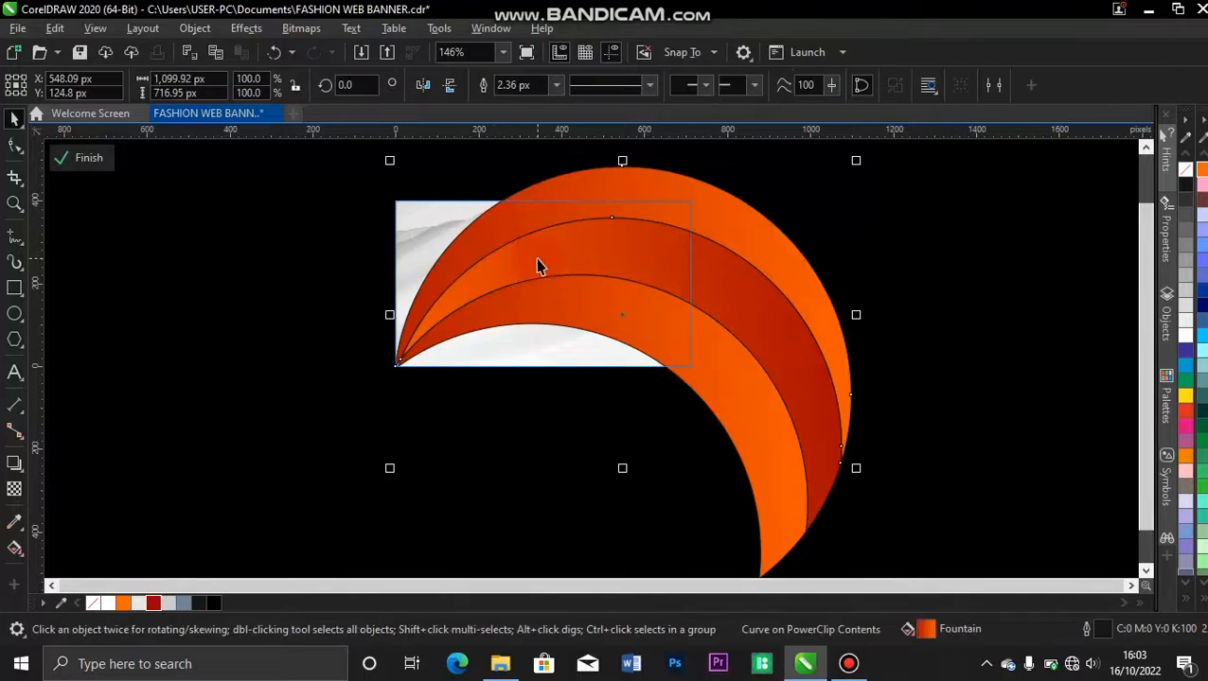
{"action": "left_click", "coordinate": [537, 264], "text": "shift"}
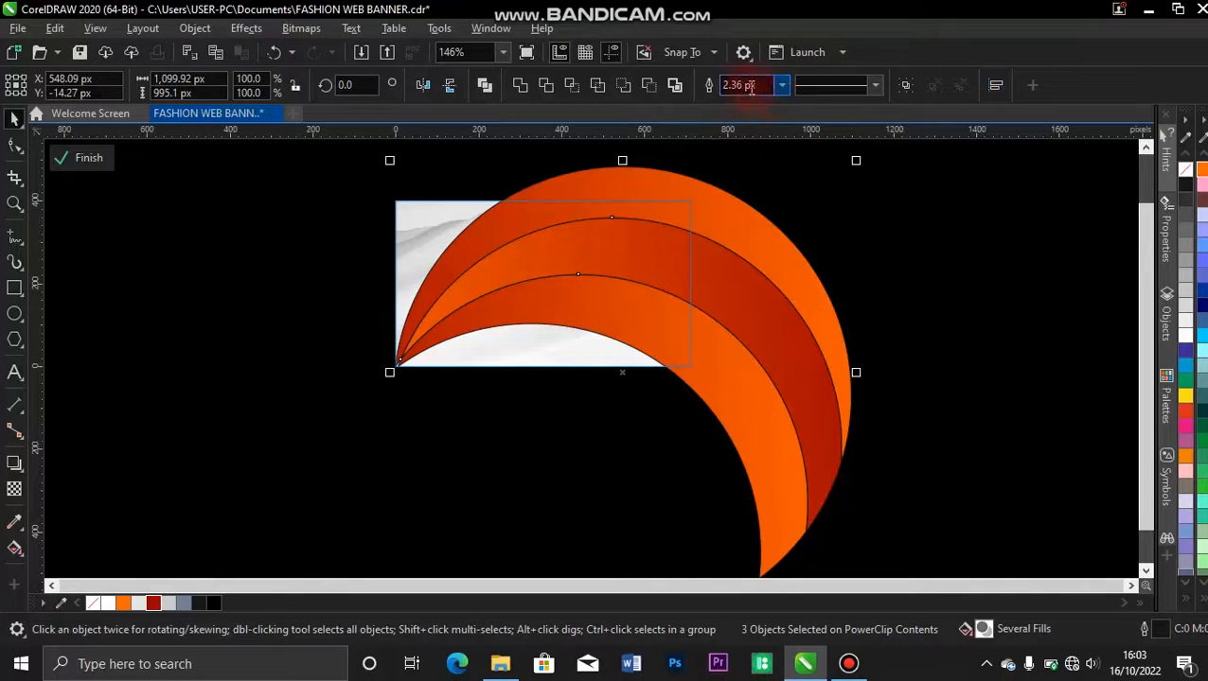
{"action": "left_click", "coordinate": [781, 87]}
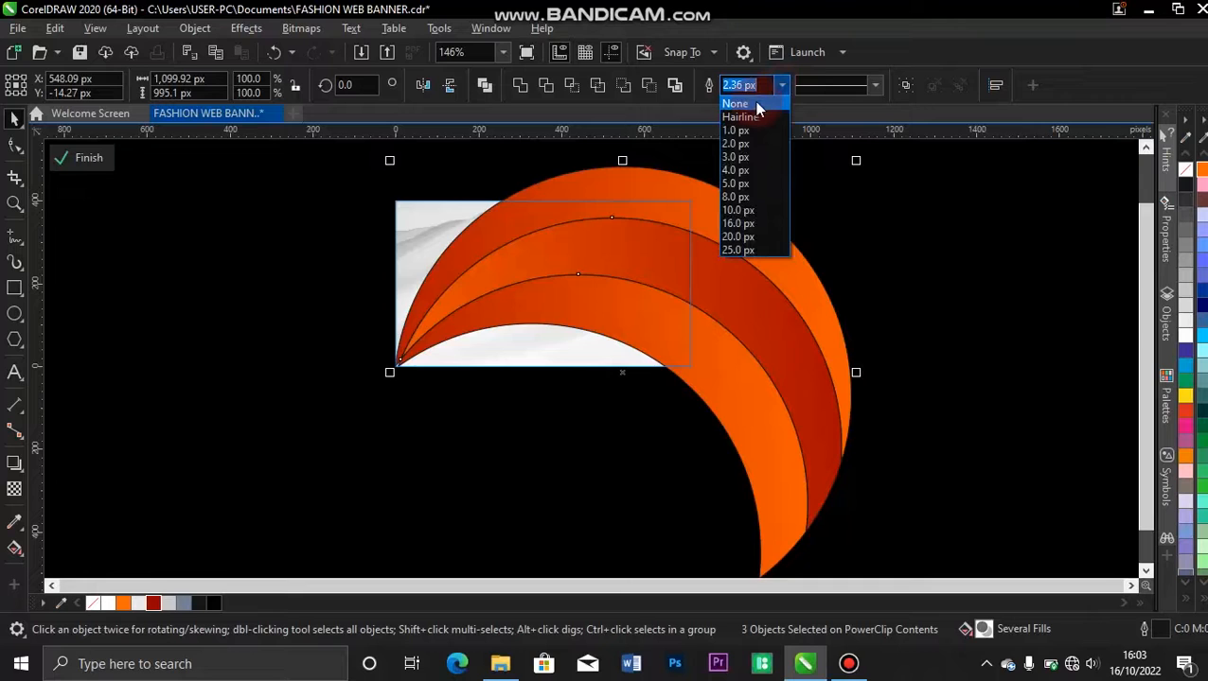
{"action": "left_click", "coordinate": [738, 104]}
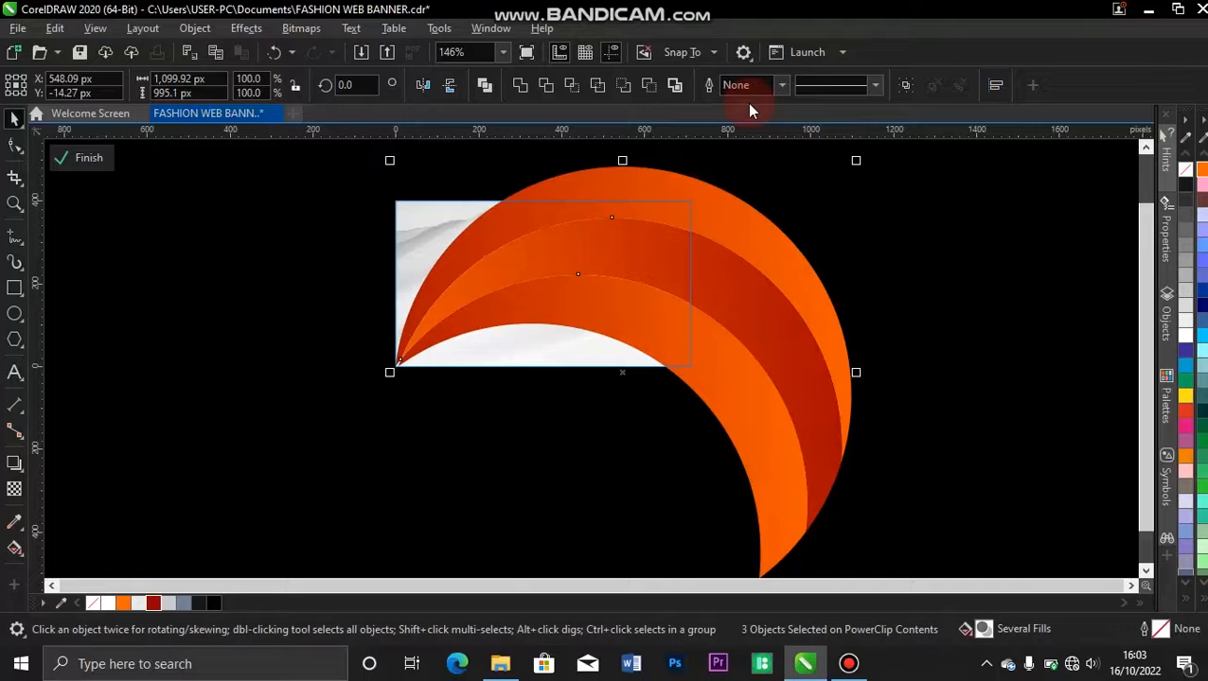
{"action": "key", "text": "ctrl+g"}
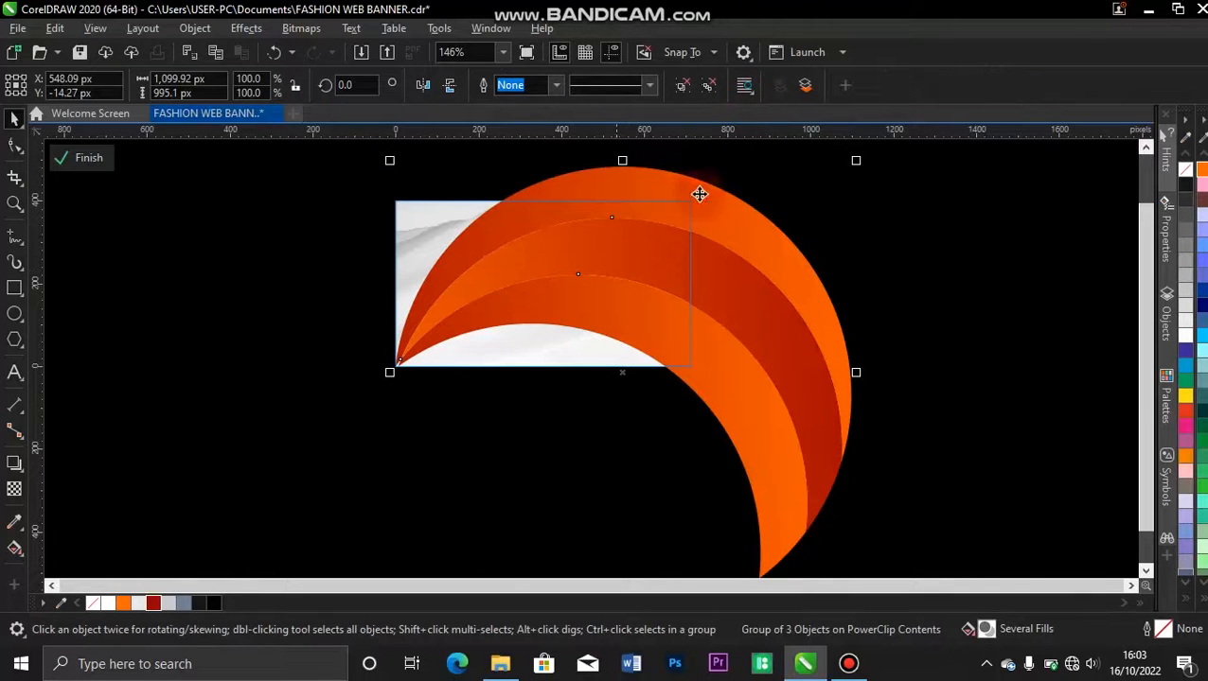
{"action": "left_click", "coordinate": [994, 257]}
{"action": "left_click_drag", "start_coordinate": [760, 250], "coordinate": [879, 231]}
{"action": "key", "text": "ctrl+z"}
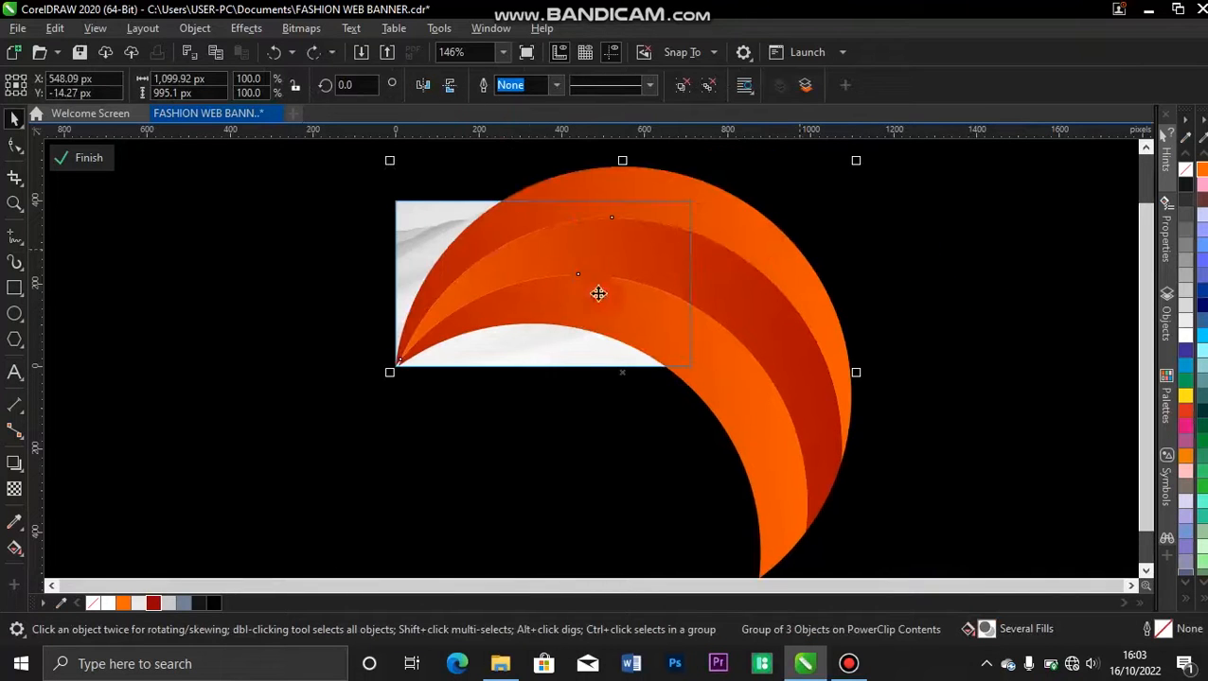
Apply a uniform transparency of 50 to the crescent group inside the PowerClip and finish editing the contents.
{"action": "left_click", "coordinate": [84, 158]}
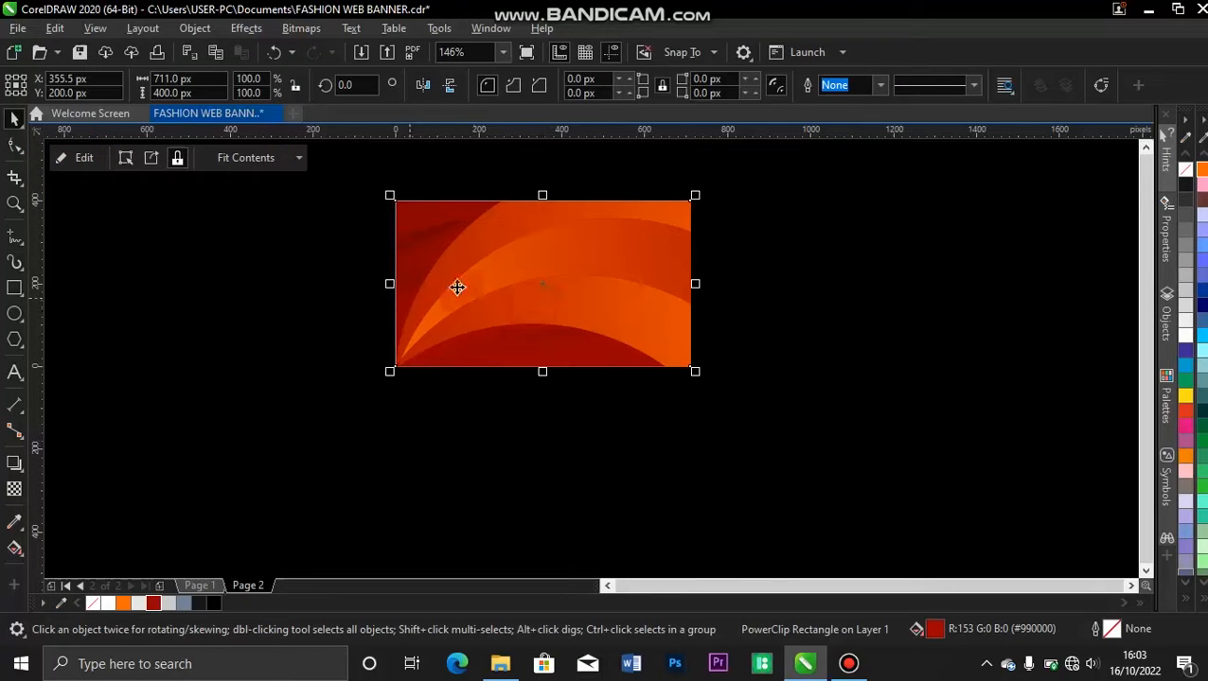
{"action": "left_click", "coordinate": [75, 159]}
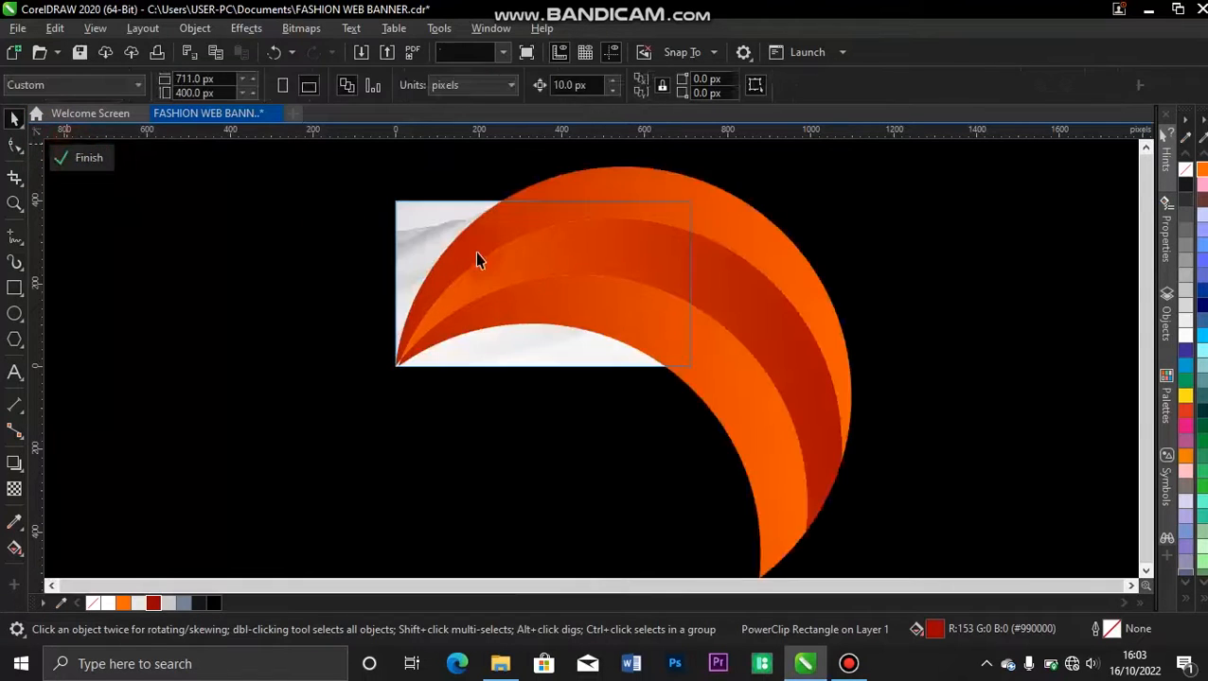
{"action": "left_click", "coordinate": [496, 269]}
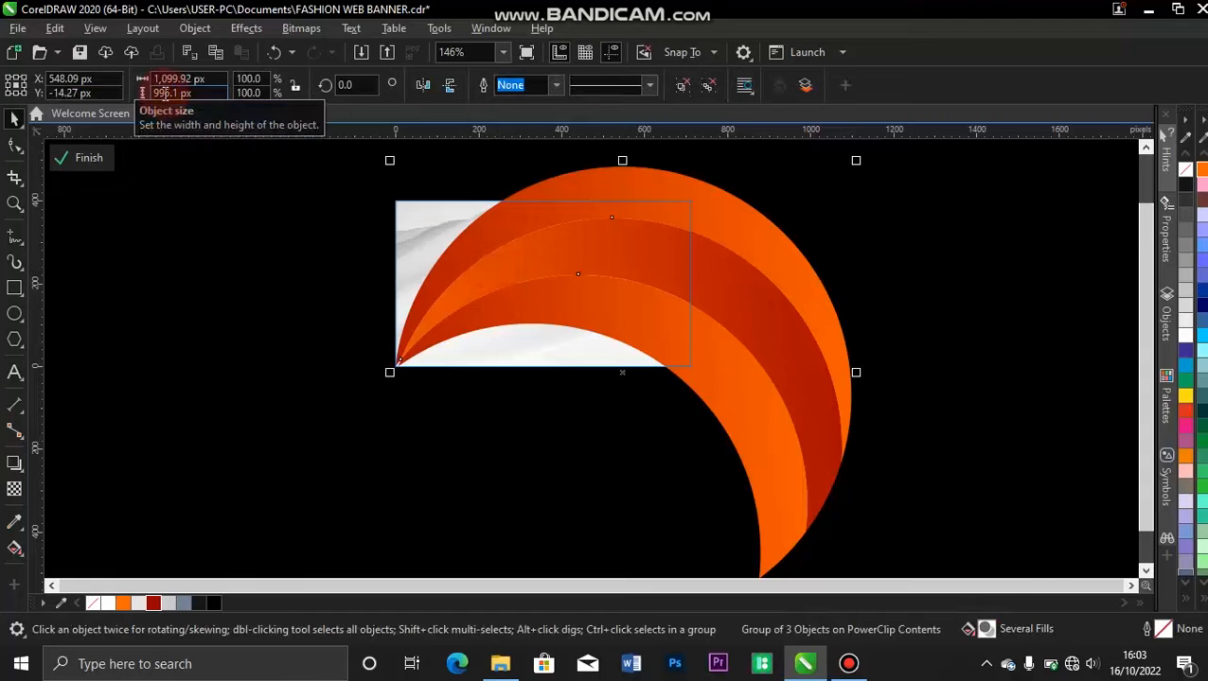
{"action": "left_click", "coordinate": [12, 493]}
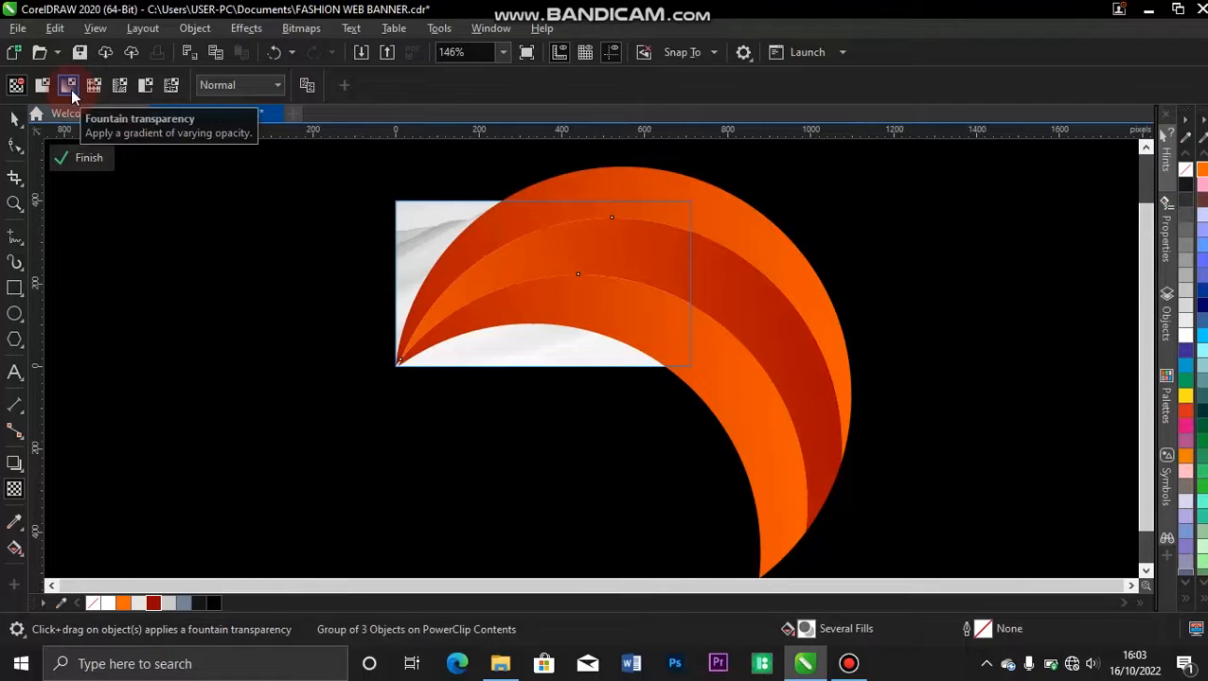
{"action": "left_click", "coordinate": [45, 84]}
{"action": "left_click", "coordinate": [102, 165]}
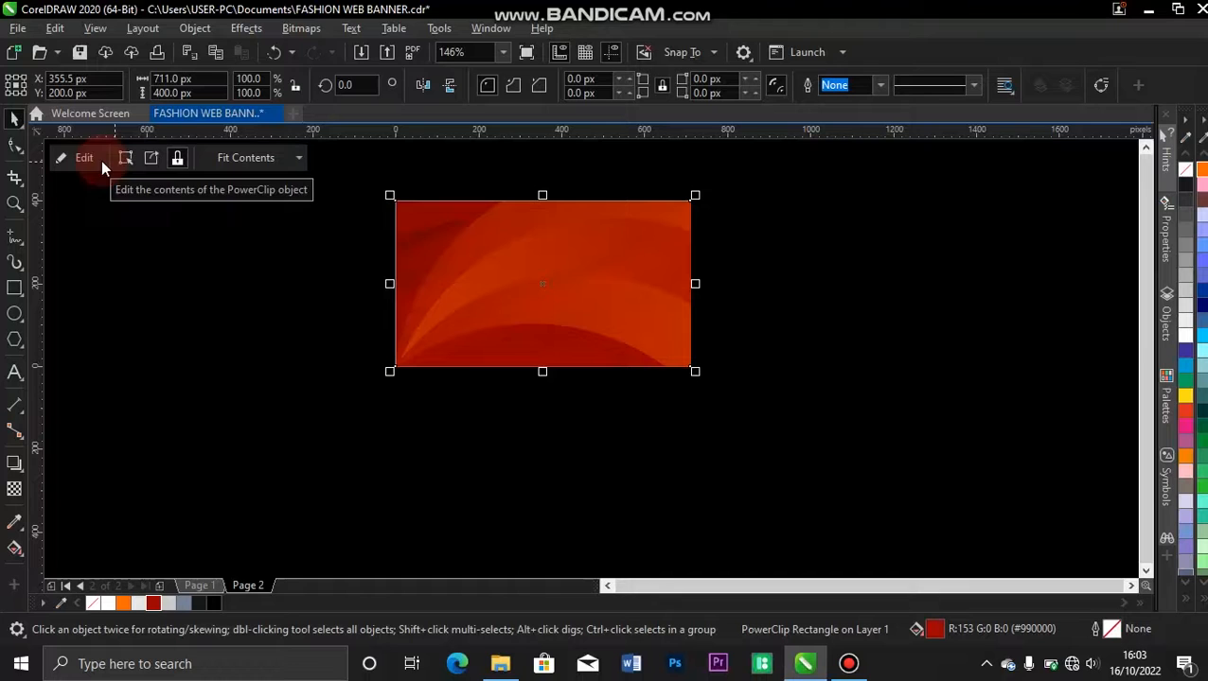
Set the crescent group's transparency to 85 inside the PowerClip and finish editing.
{"action": "left_click", "coordinate": [87, 158]}
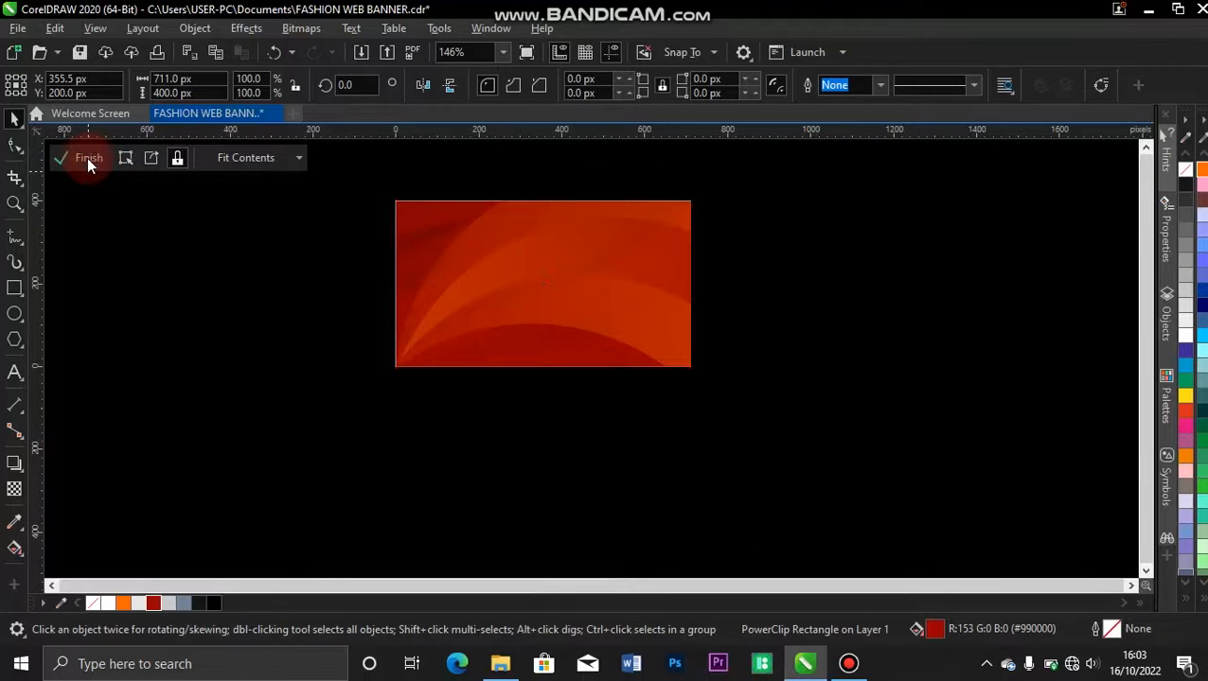
{"action": "left_click", "coordinate": [681, 206]}
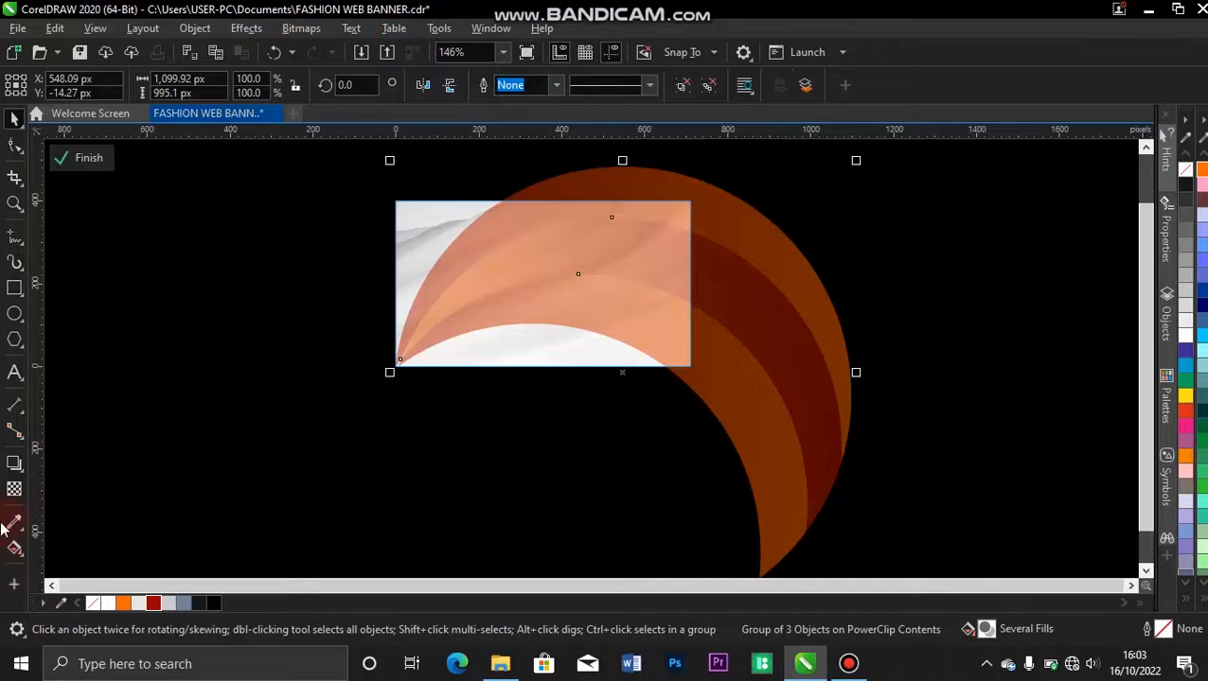
{"action": "left_click", "coordinate": [14, 492]}
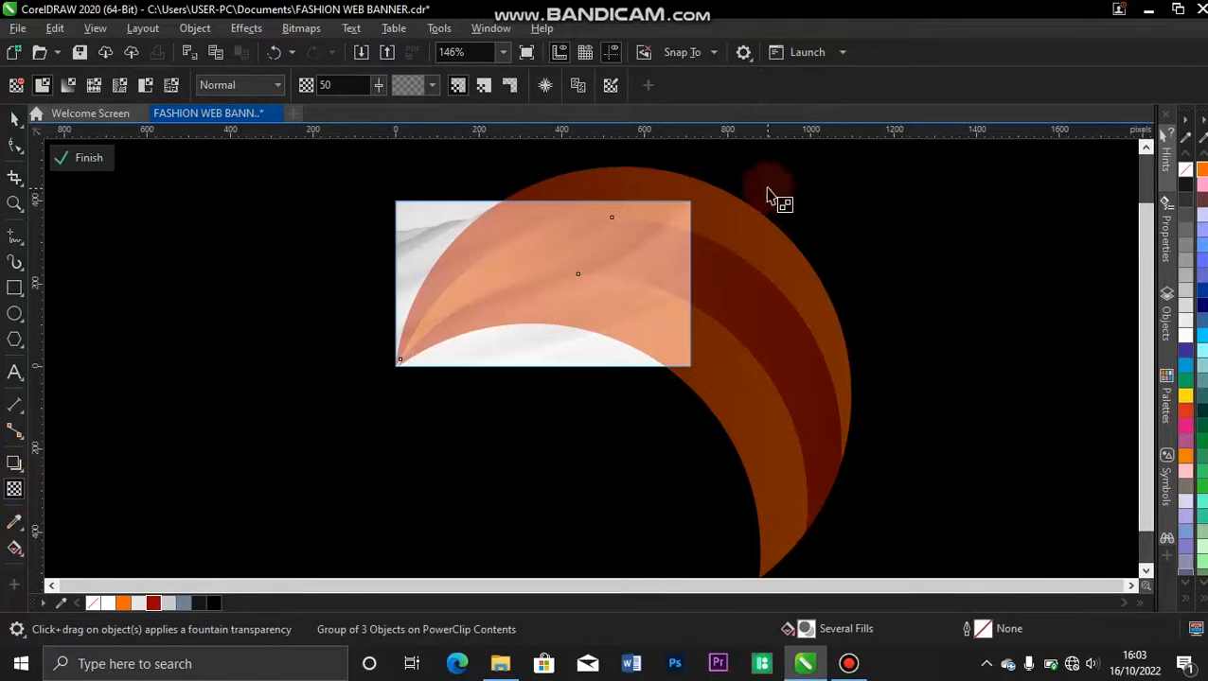
{"action": "left_click", "coordinate": [377, 85]}
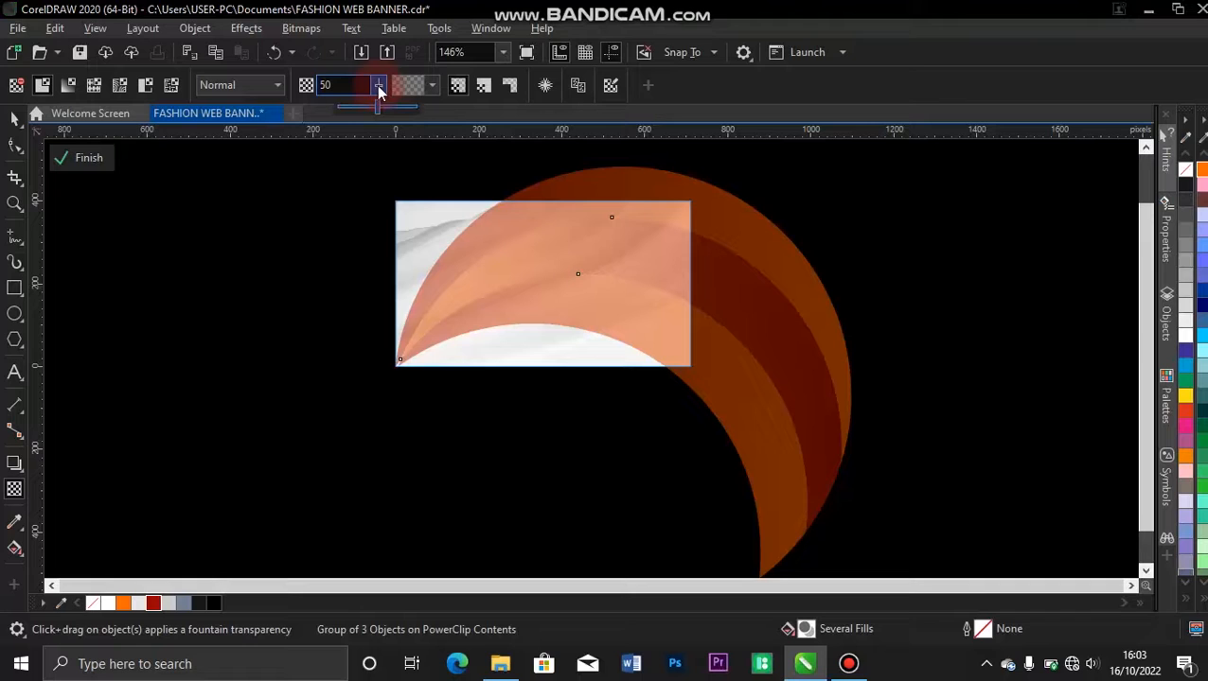
{"action": "double_click", "coordinate": [320, 86]}
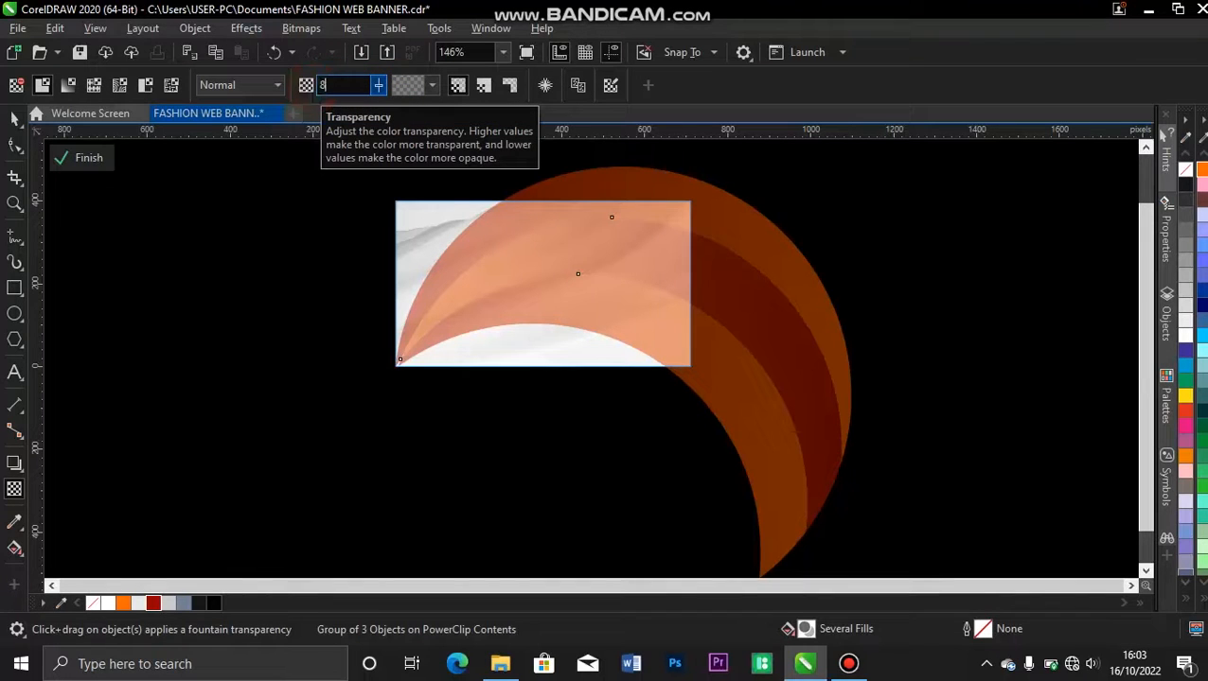
{"action": "type", "text": "85"}
{"action": "key", "text": "Return"}
{"action": "left_click", "coordinate": [89, 156]}
{"action": "left_click", "coordinate": [263, 301]}
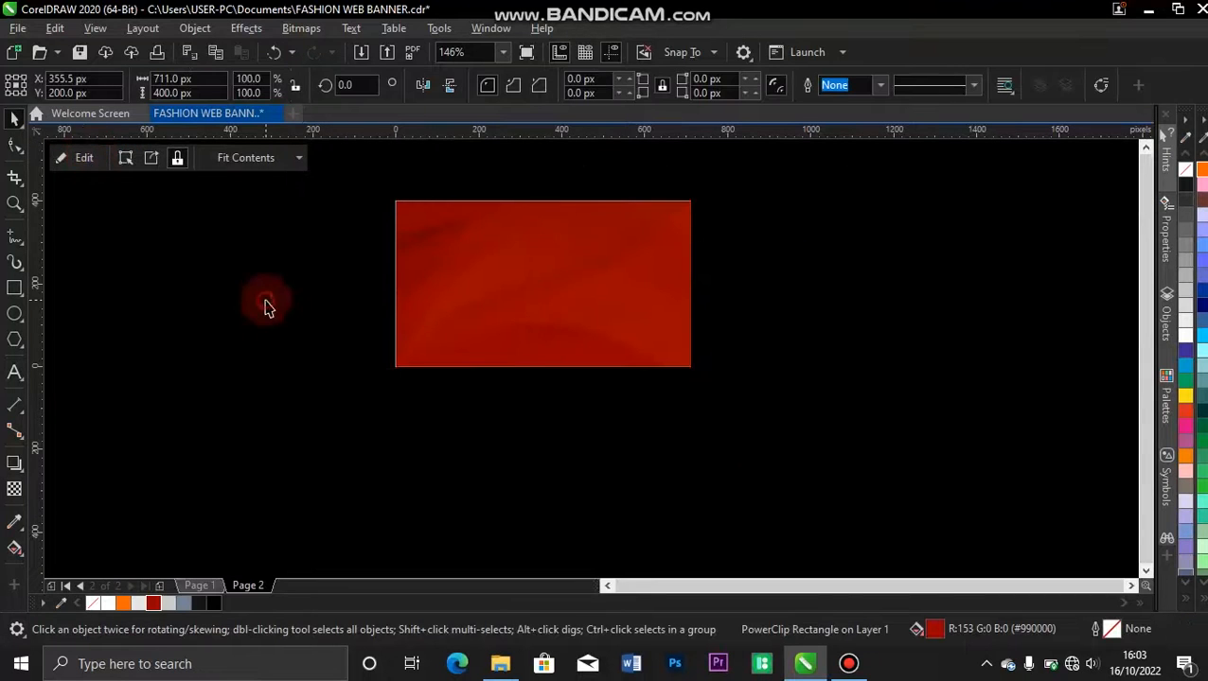
Reopen the PowerClip contents, set the crescent group's transparency to 80 and finish editing.
{"action": "key", "text": "F4"}
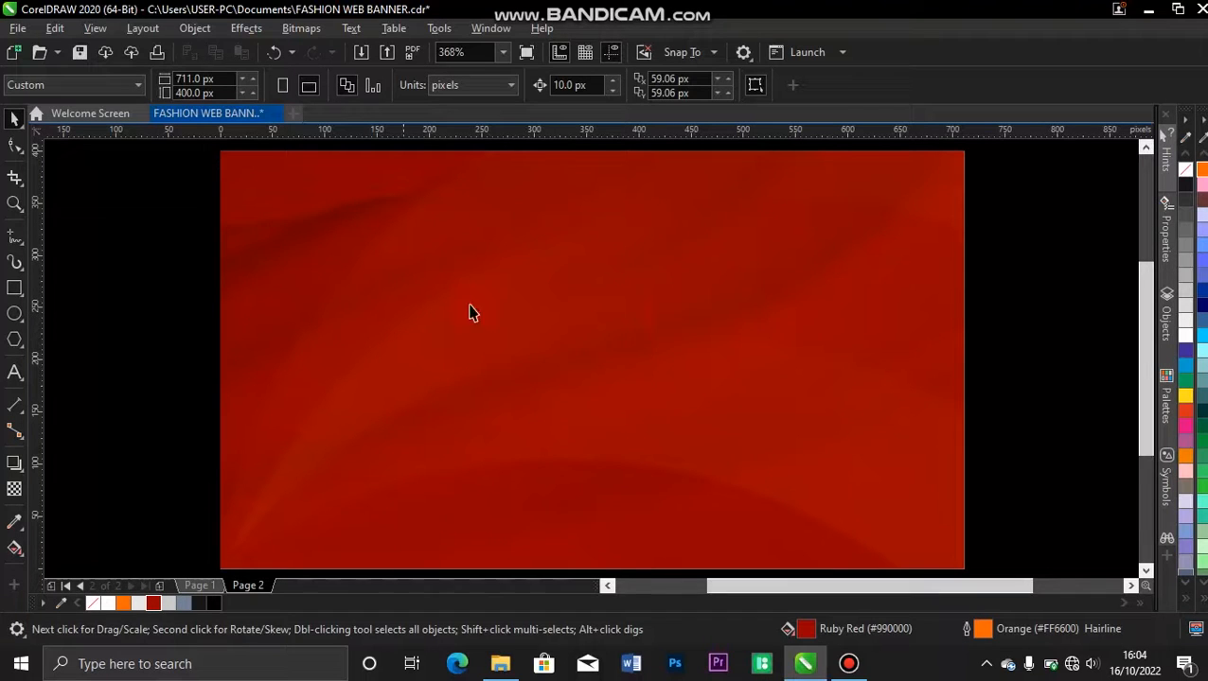
{"action": "left_click", "coordinate": [318, 324]}
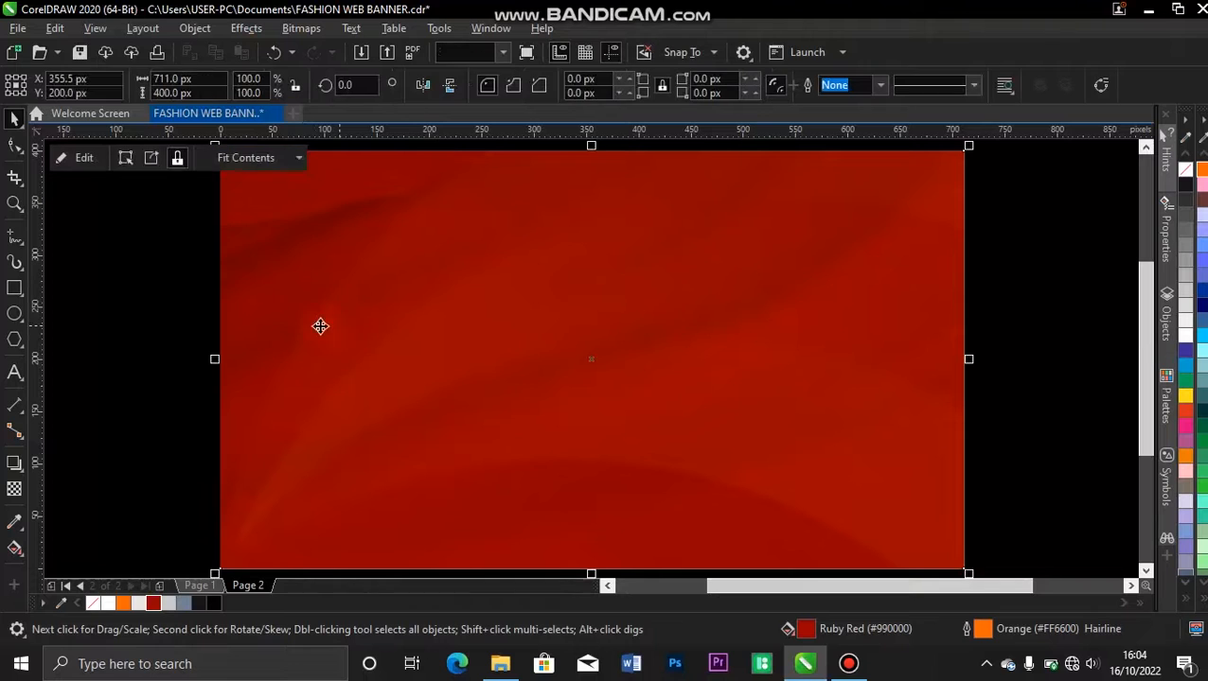
{"action": "left_click", "coordinate": [98, 159]}
{"action": "left_click", "coordinate": [410, 383]}
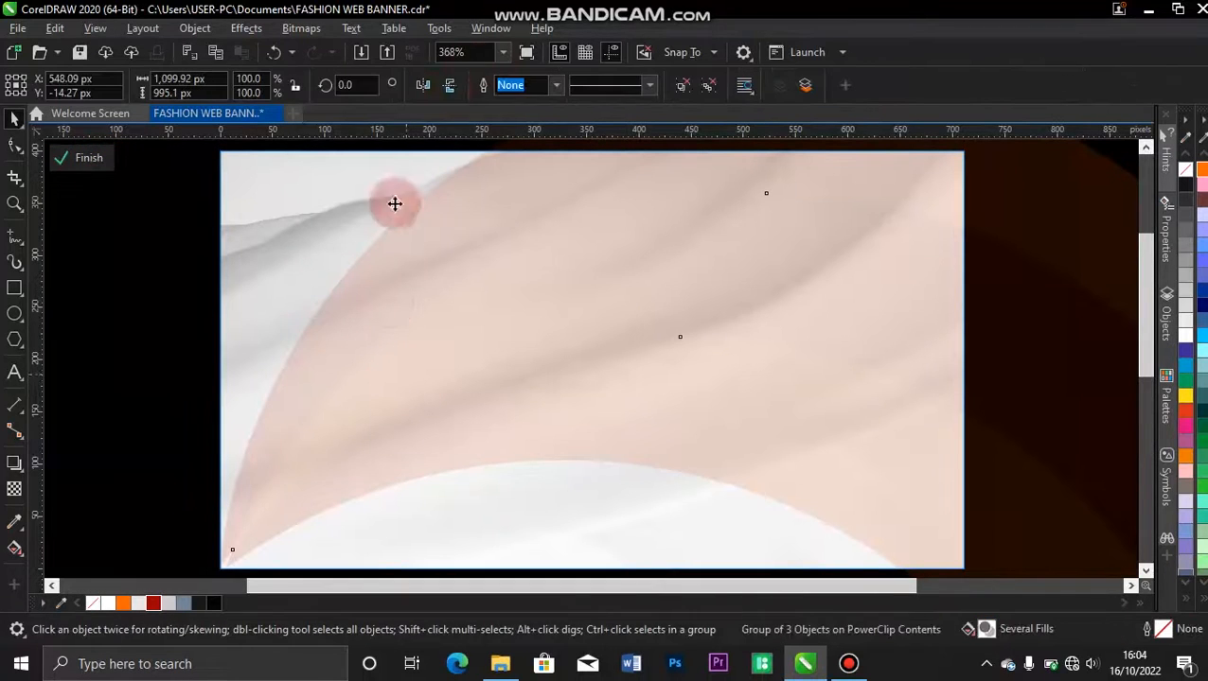
{"action": "left_click", "coordinate": [14, 488]}
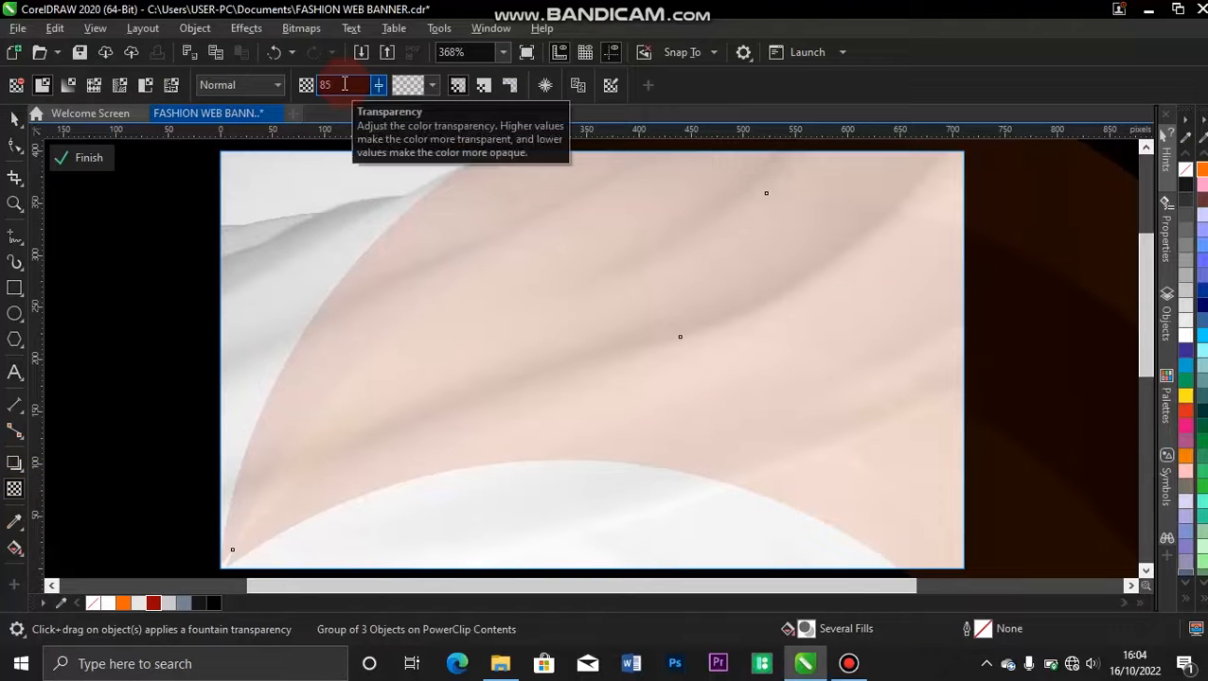
{"action": "key", "text": "Return"}
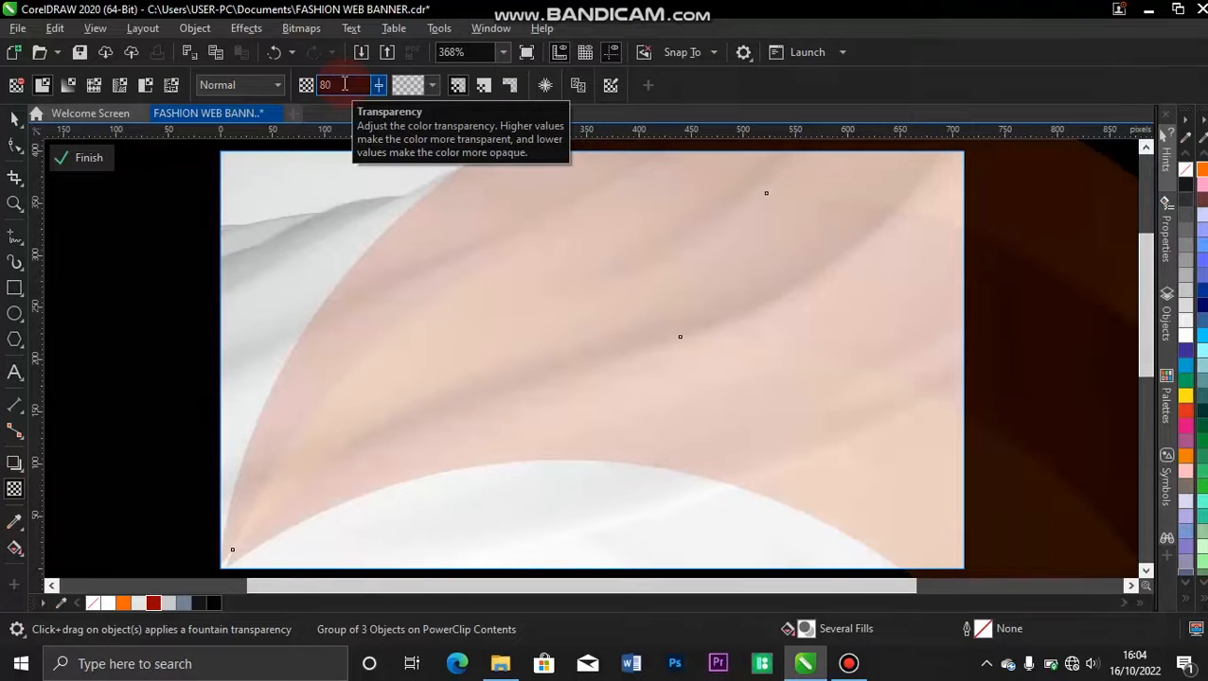
{"action": "left_click", "coordinate": [86, 159]}
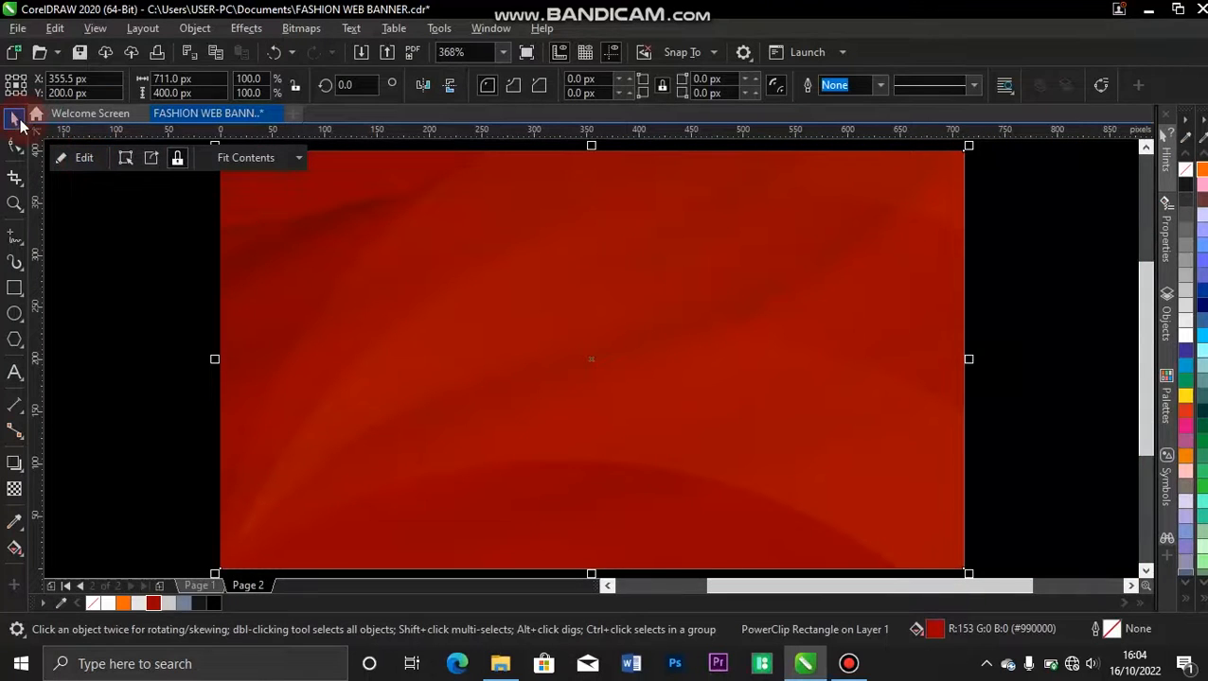
{"action": "left_click", "coordinate": [74, 209]}
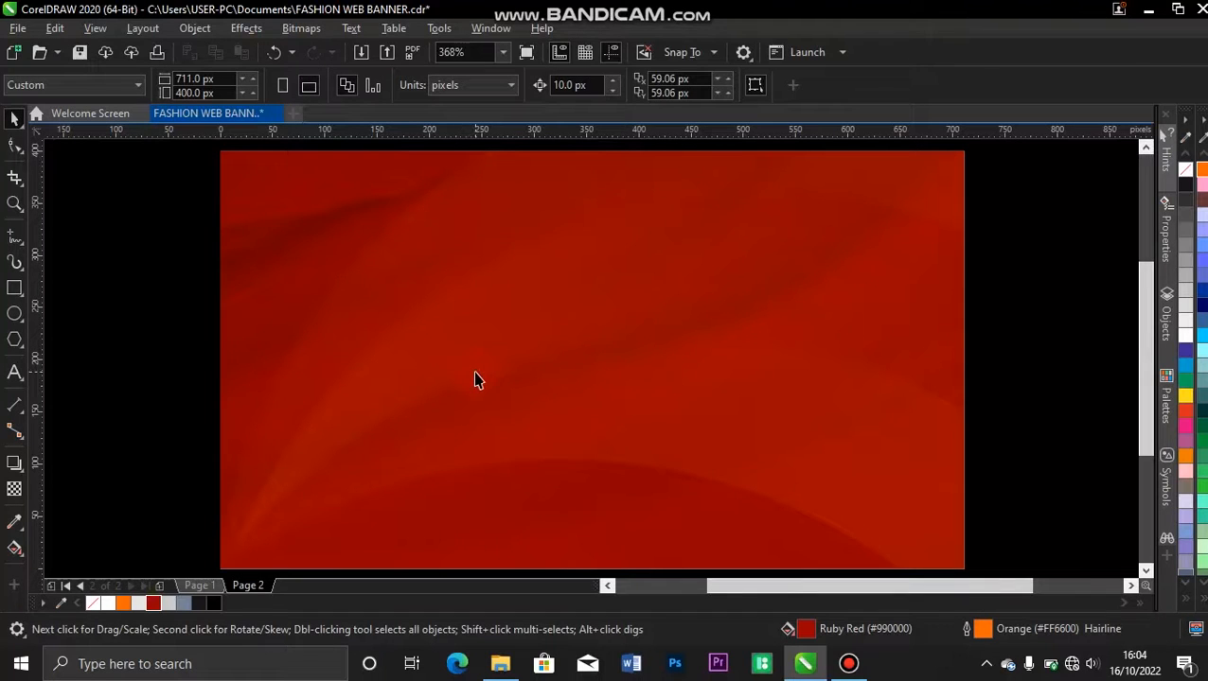
Draw an upright rectangle about 65 × 86 px in the upper middle of the banner.
{"action": "left_click", "coordinate": [13, 291]}
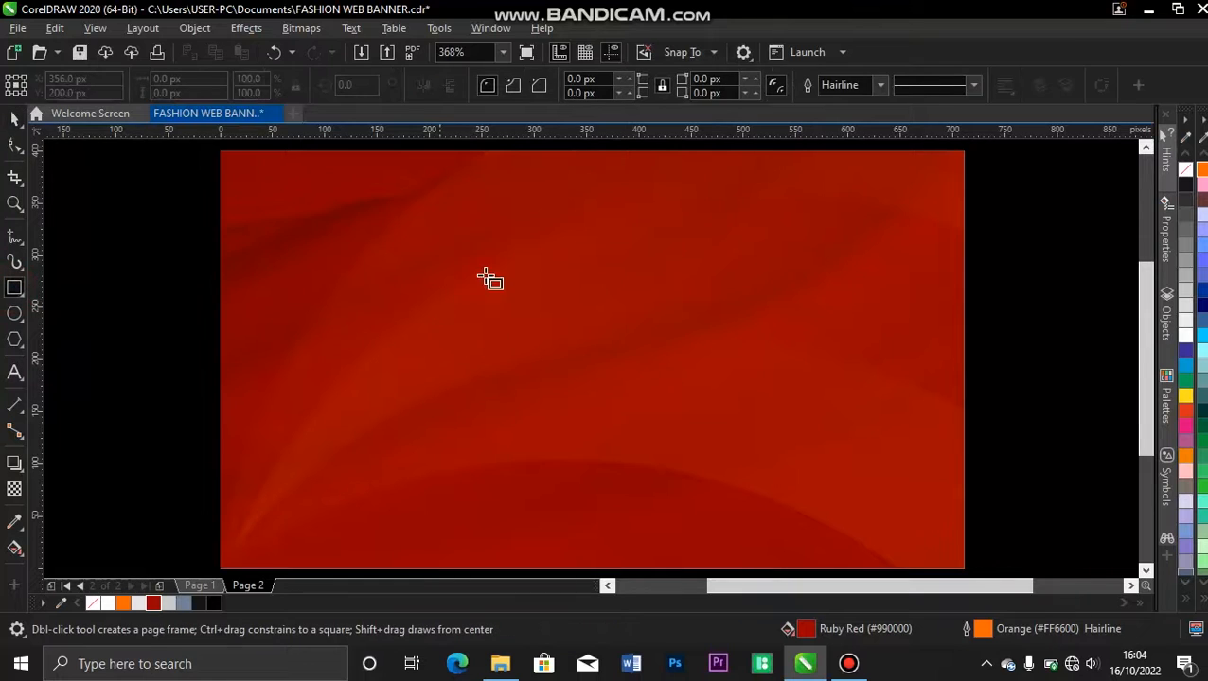
{"action": "left_click_drag", "start_coordinate": [597, 221], "coordinate": [668, 311]}
{"action": "key", "text": "space"}
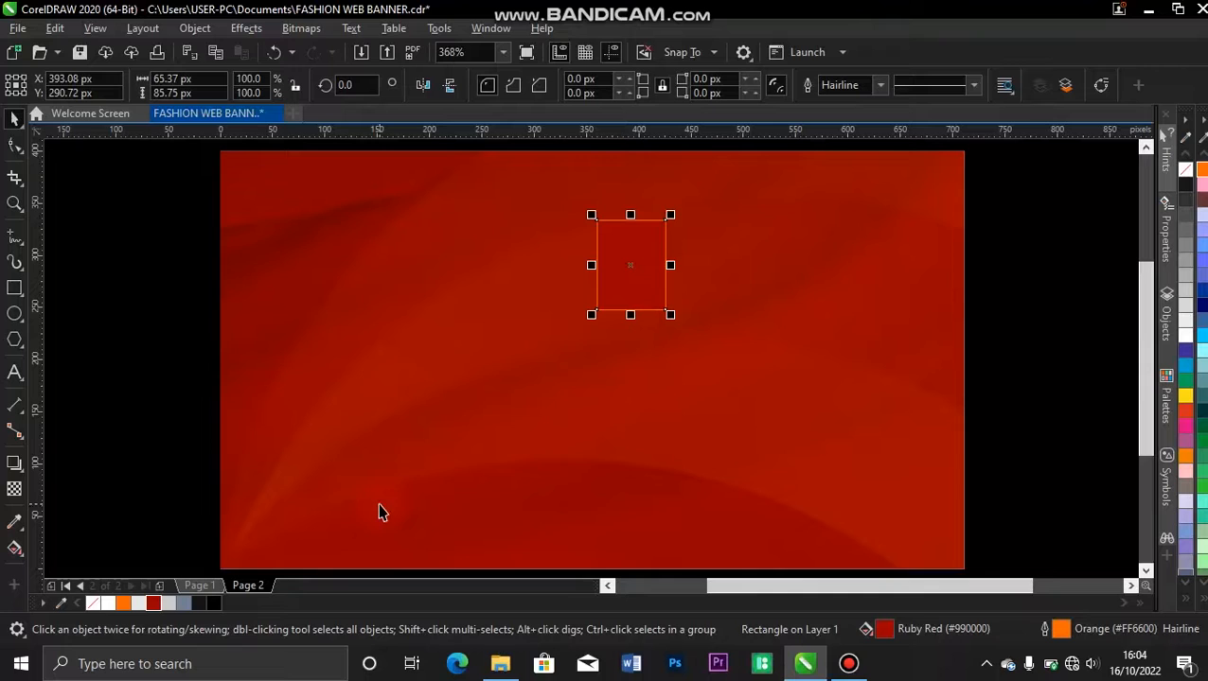
Fill the small rectangle with white and set its outline width to None.
{"action": "left_click", "coordinate": [112, 605]}
{"action": "left_click", "coordinate": [628, 294]}
{"action": "left_click", "coordinate": [857, 85]}
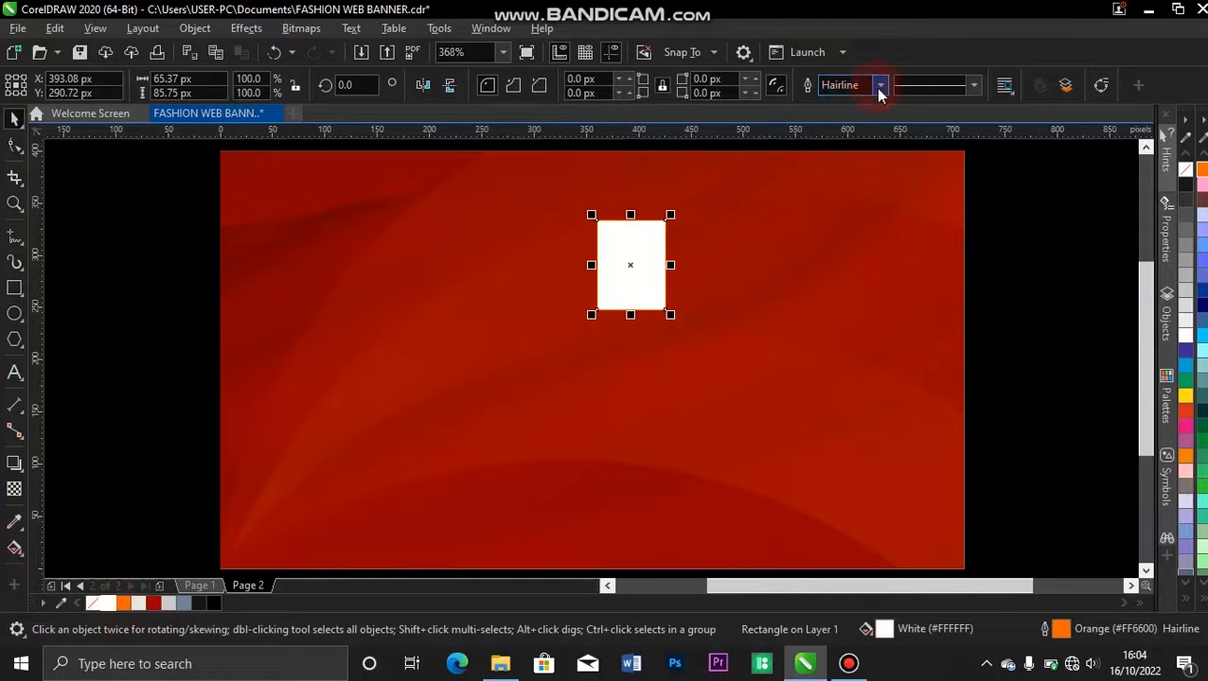
{"action": "left_click", "coordinate": [838, 107]}
{"action": "left_click", "coordinate": [597, 256]}
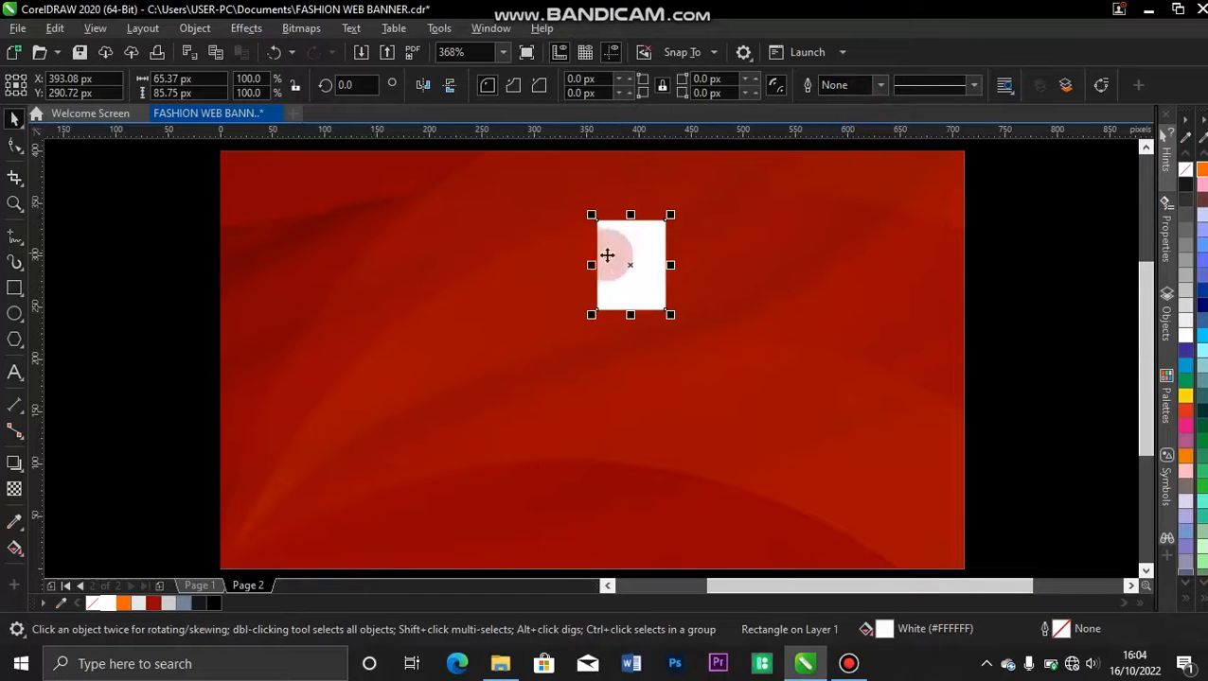
{"action": "left_click", "coordinate": [550, 256]}
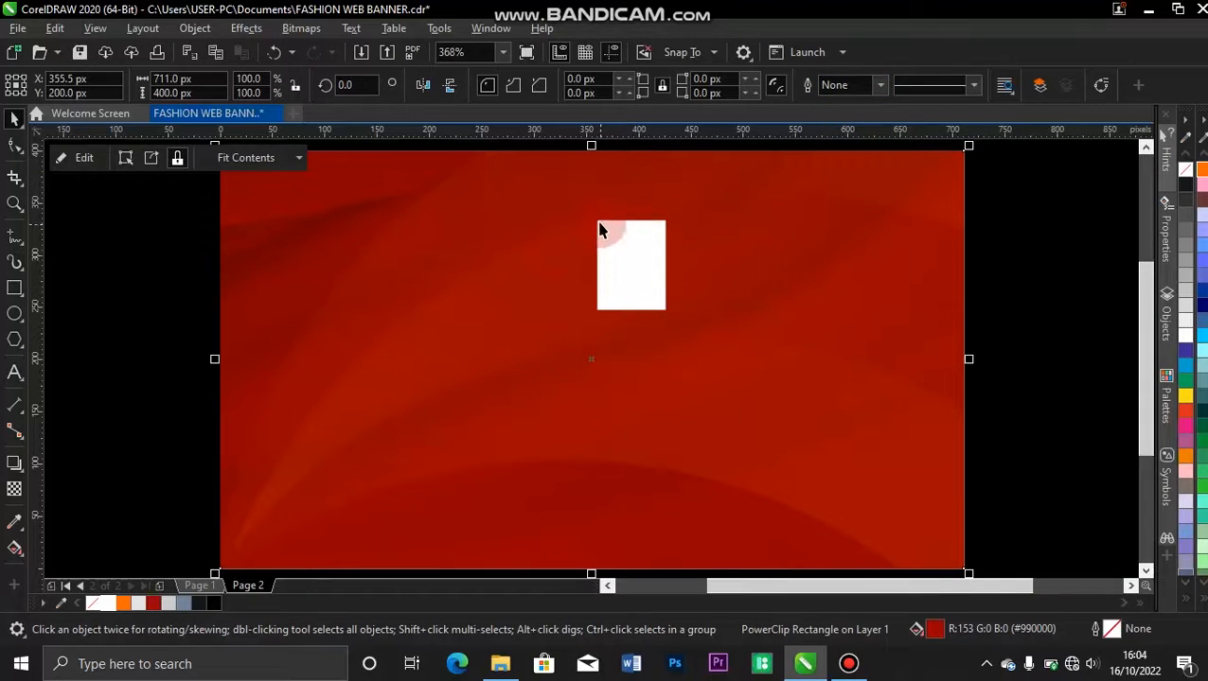
{"action": "left_click", "coordinate": [640, 252]}
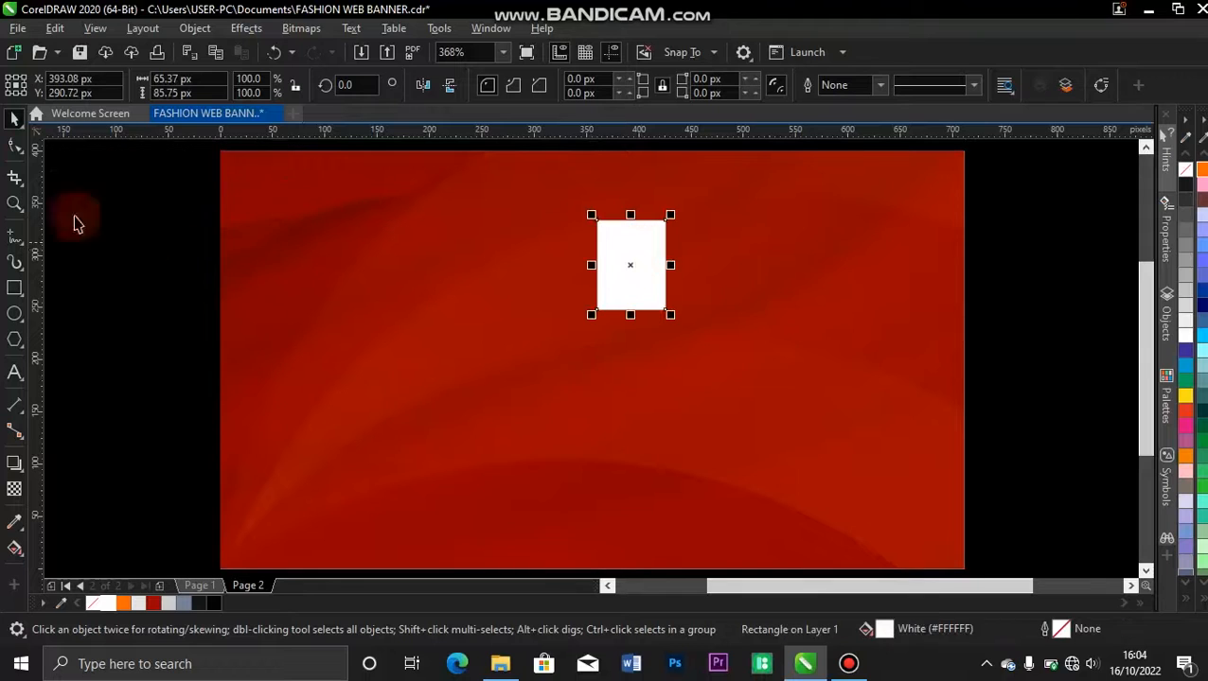
Round all four corners of the white rectangle to a radius of about 8.5 px with the Shape tool.
{"action": "left_click", "coordinate": [15, 149]}
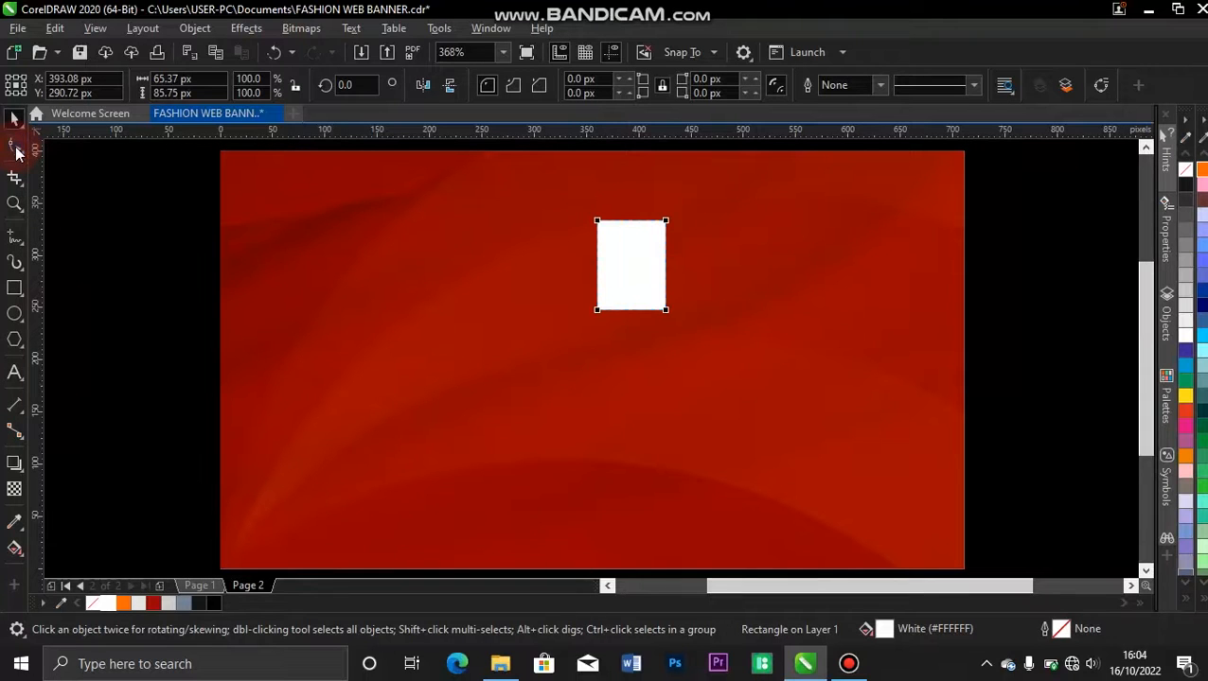
{"action": "left_click_drag", "start_coordinate": [598, 224], "coordinate": [607, 232]}
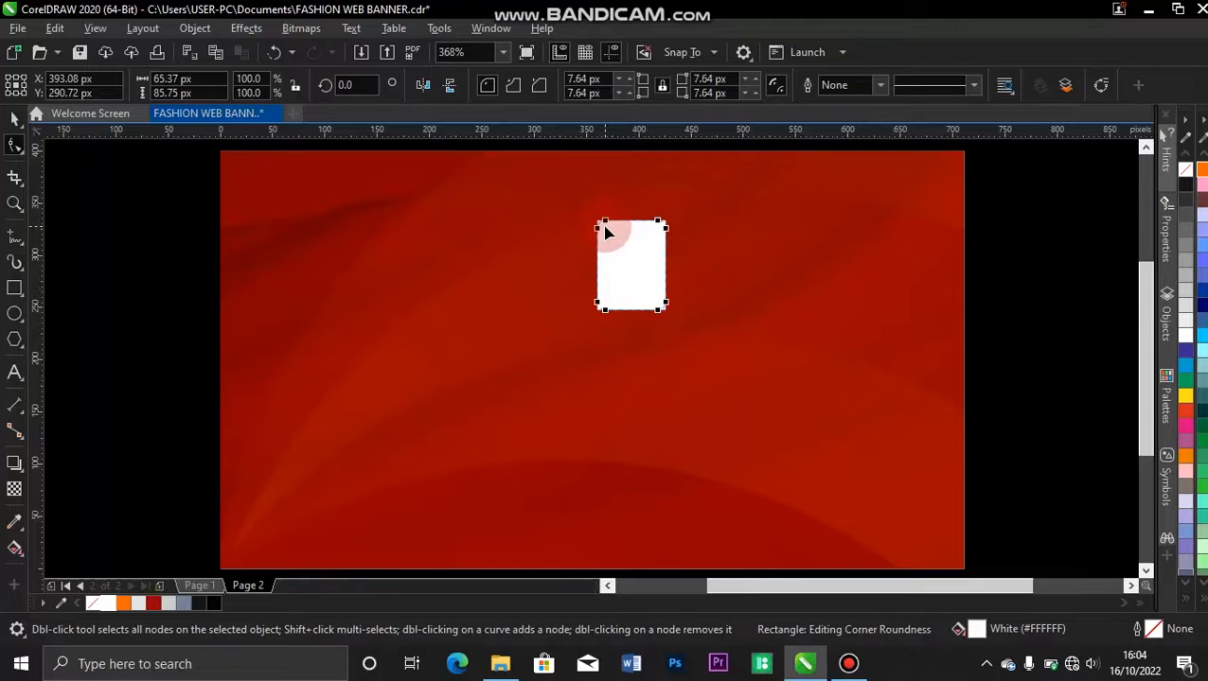
{"action": "left_click", "coordinate": [15, 119]}
{"action": "left_click", "coordinate": [149, 236]}
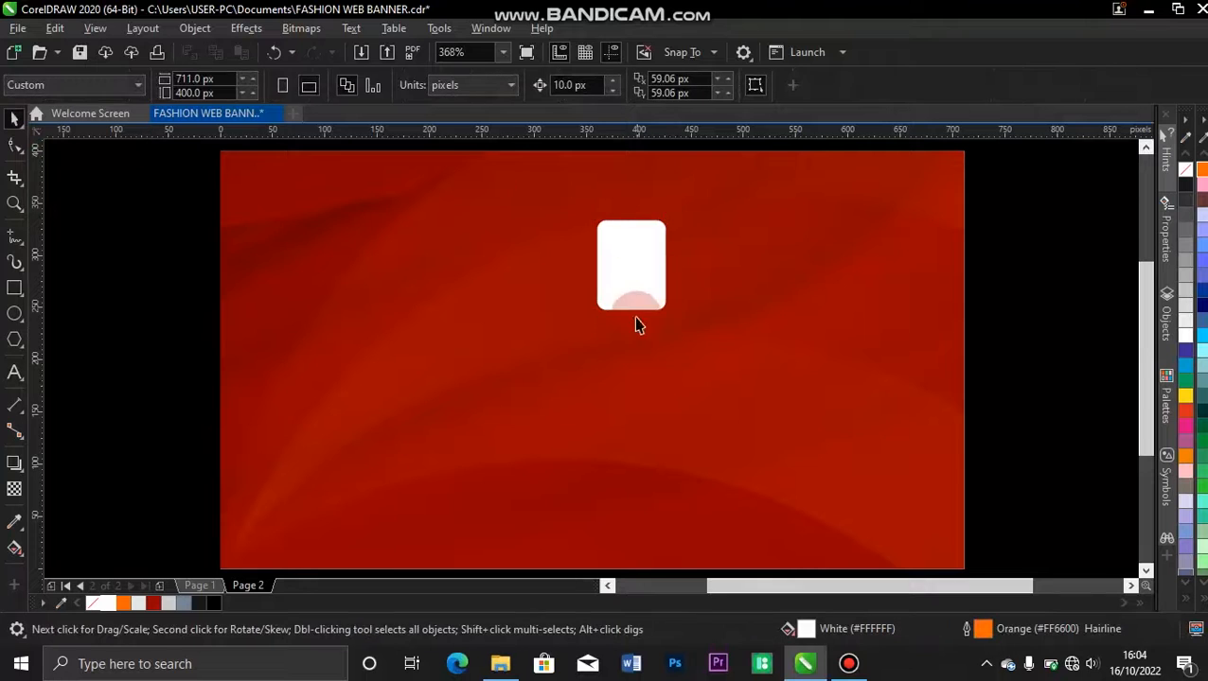
Duplicate the rounded white rectangle twice to its right at equal spacing to form a row of three.
{"action": "left_click", "coordinate": [633, 286]}
{"action": "left_click_drag", "start_coordinate": [631, 280], "coordinate": [711, 271]}
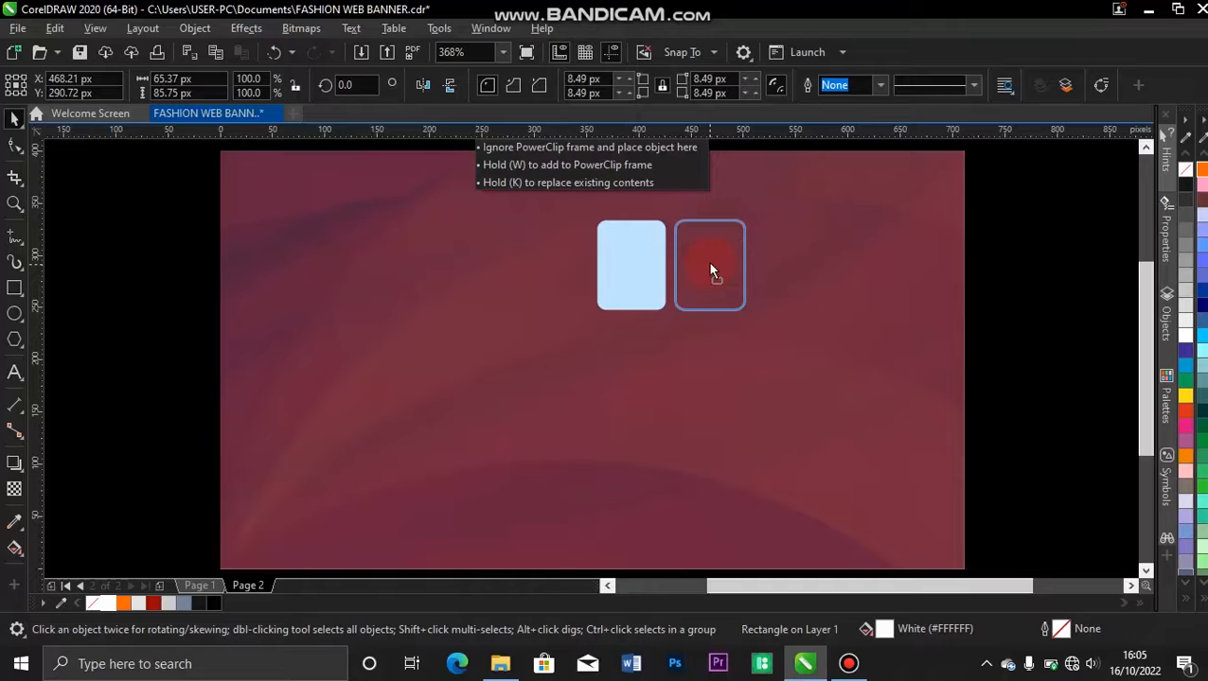
{"action": "left_click_drag", "start_coordinate": [710, 267], "coordinate": [709, 263]}
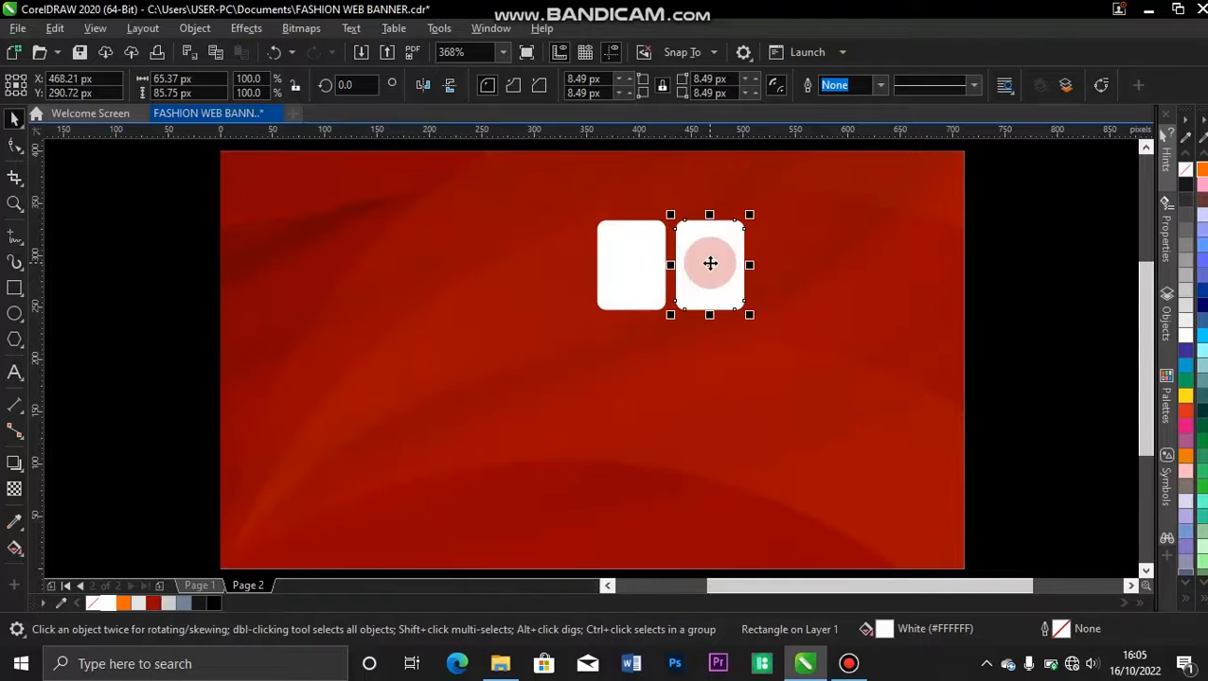
{"action": "key", "text": "ctrl+d"}
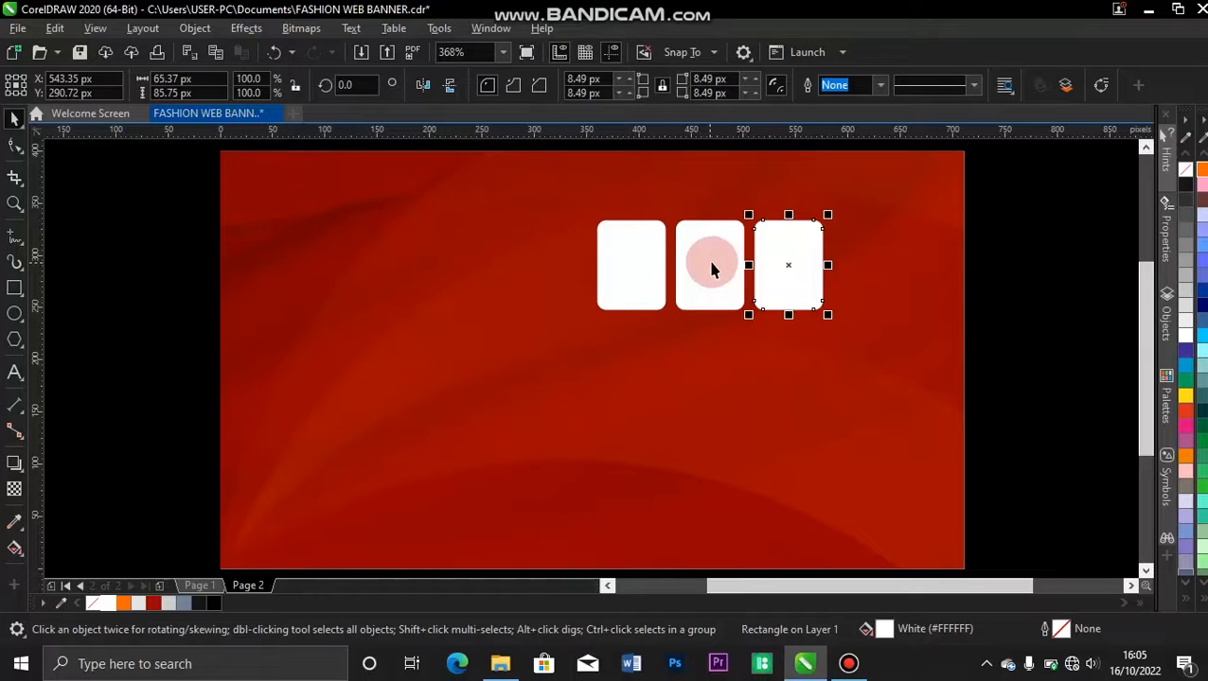
Enlarge the row of three rectangles to about 270 × 107 px and copy it downward twice to form a three-by-three grid.
{"action": "left_click_drag", "start_coordinate": [1014, 161], "coordinate": [528, 377]}
{"action": "left_click_drag", "start_coordinate": [825, 314], "coordinate": [878, 337]}
{"action": "left_click_drag", "start_coordinate": [757, 283], "coordinate": [754, 364]}
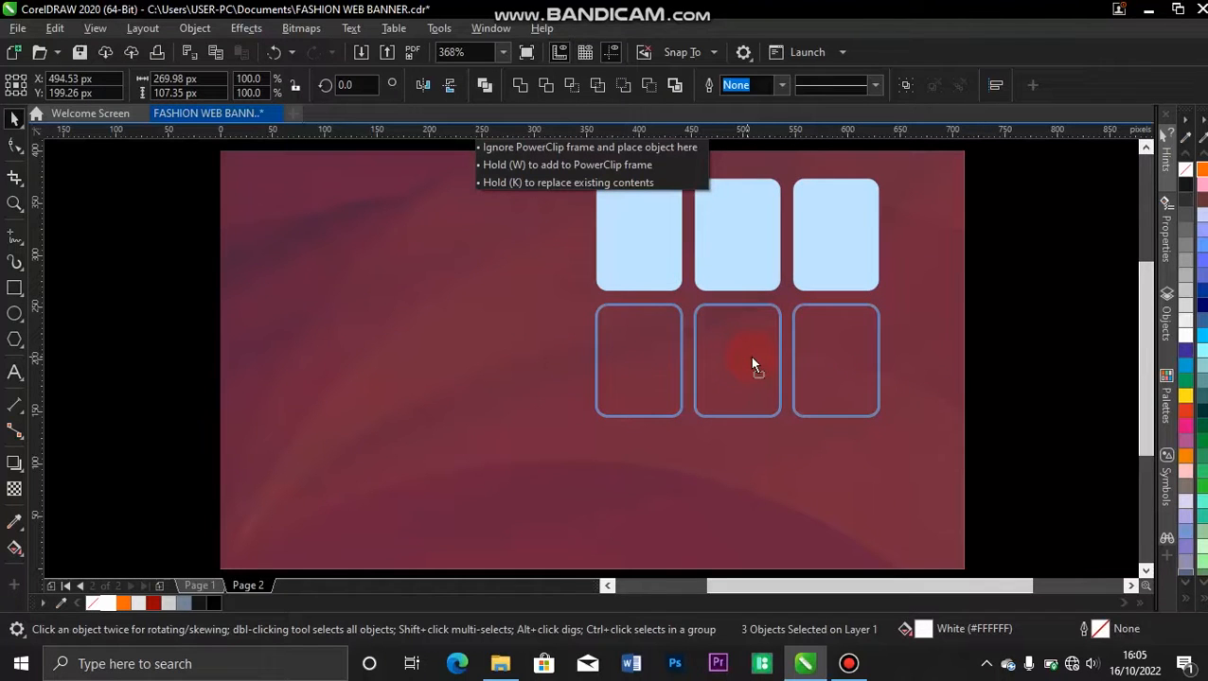
{"action": "left_click_drag", "start_coordinate": [752, 364], "coordinate": [752, 358]}
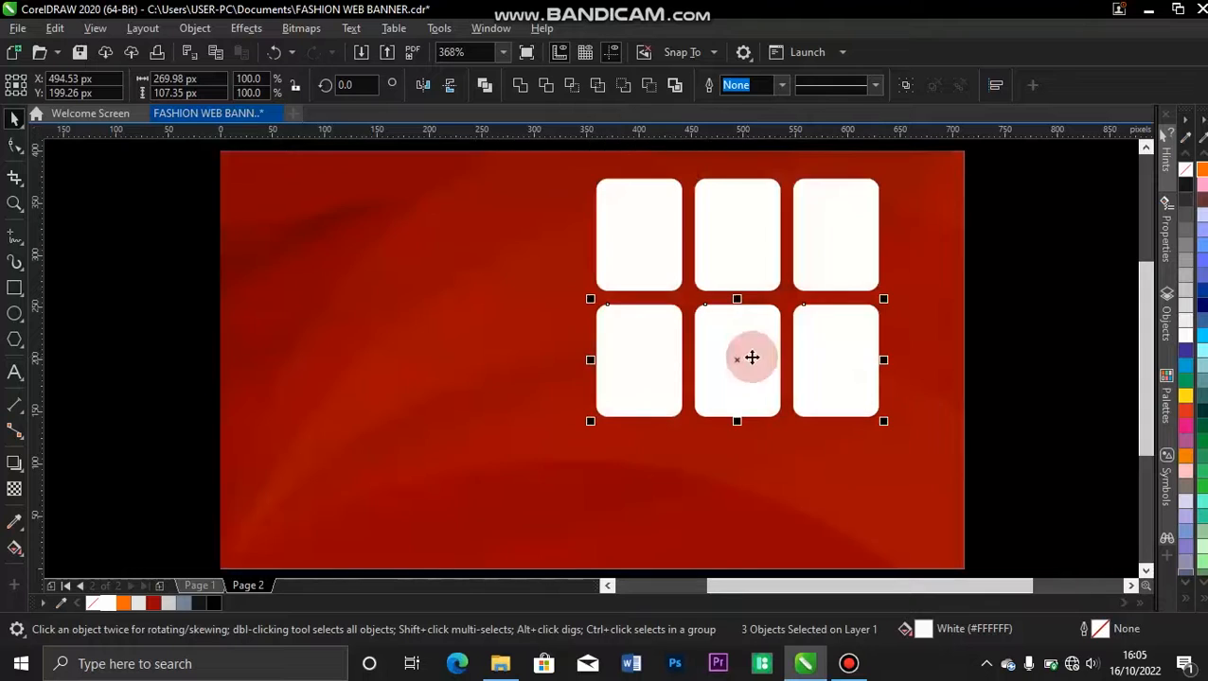
{"action": "key", "text": "ctrl+r"}
{"action": "left_click", "coordinate": [1072, 248]}
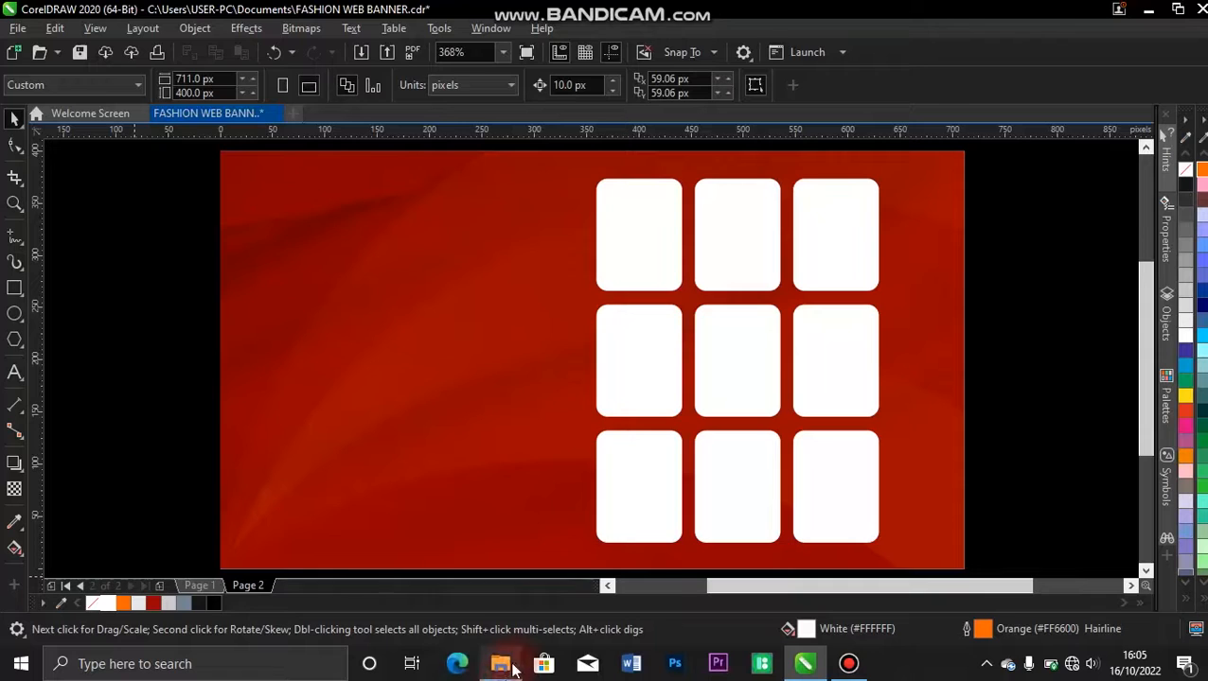
Switch to File Explorer and open the HD IMAGES folder inside SENT.
{"action": "left_click", "coordinate": [512, 668]}
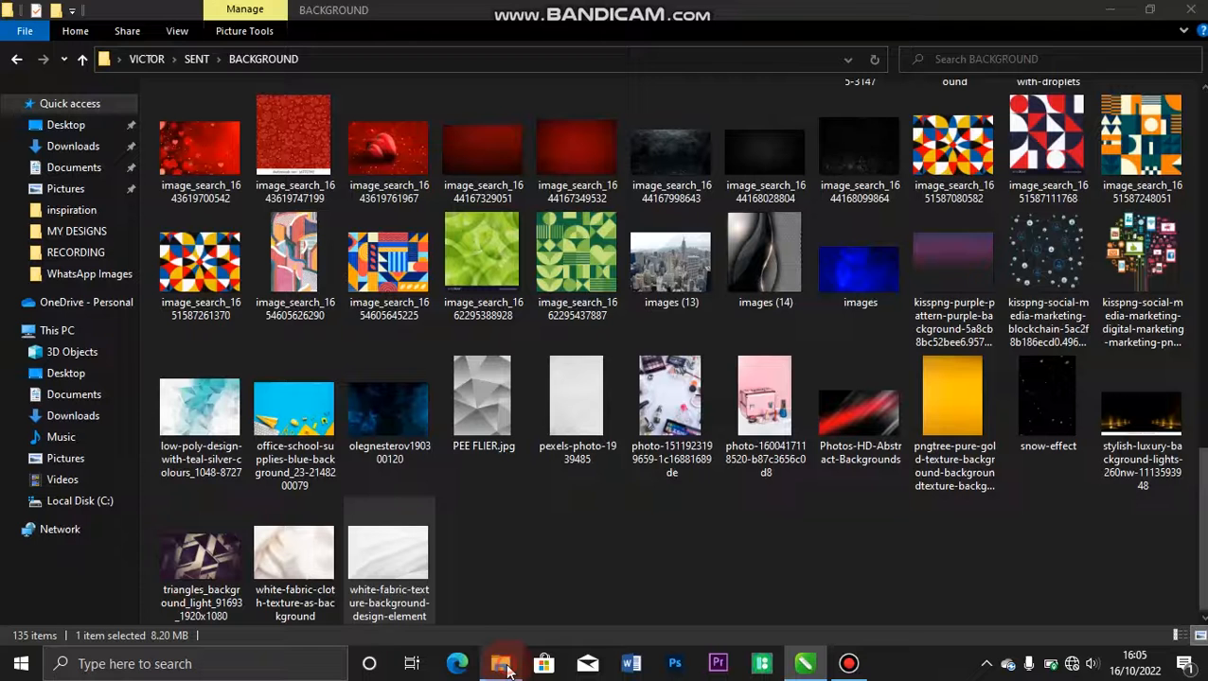
{"action": "left_click", "coordinate": [17, 60]}
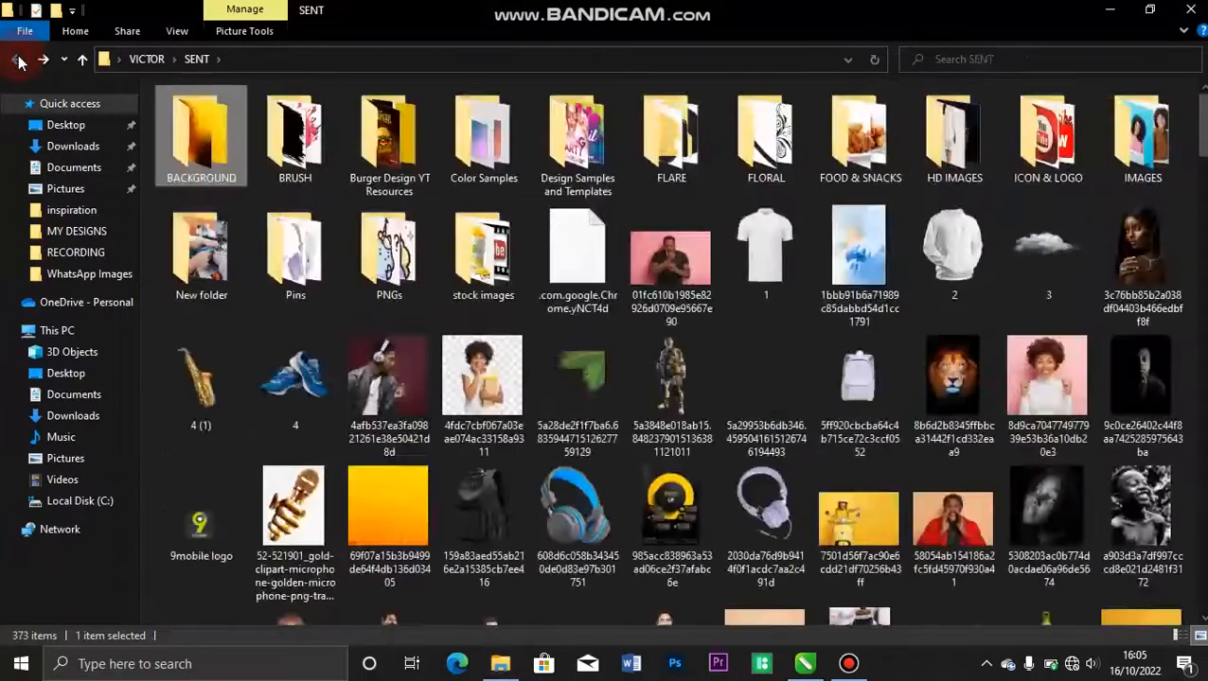
{"action": "double_click", "coordinate": [954, 140]}
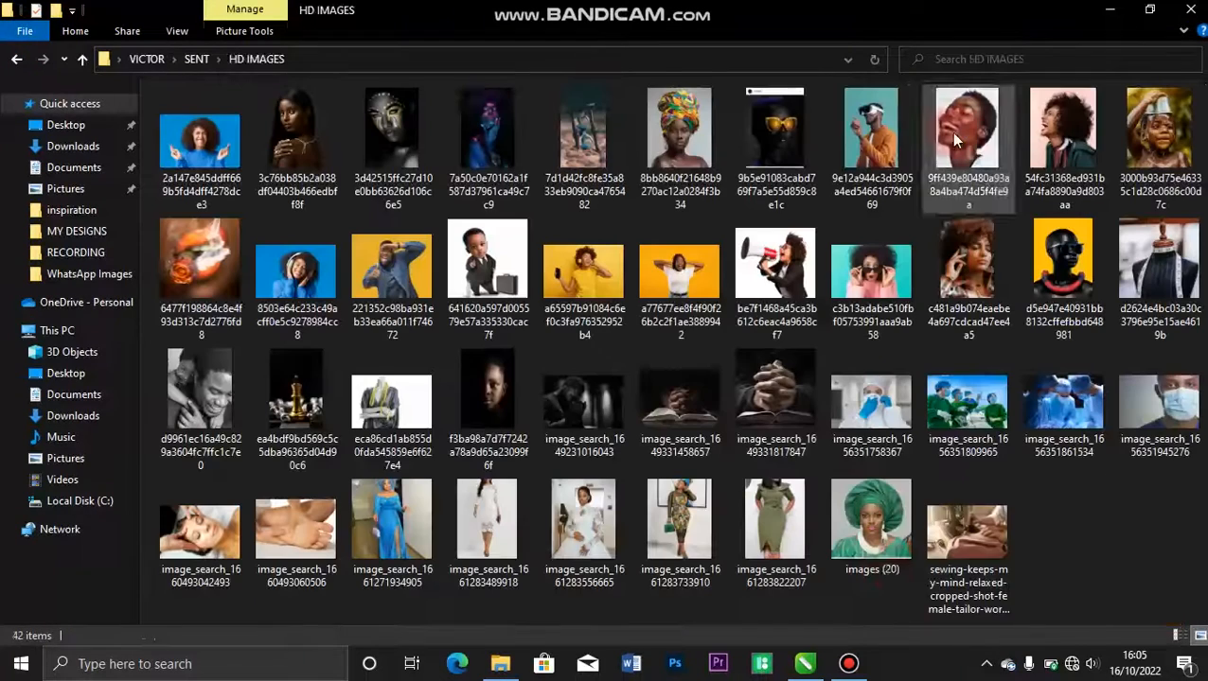
Select the five dress photos, the green headwrap portrait, the sewing photo and the tailor's mannequin photo, and bring them all into the banner document.
{"action": "left_click", "coordinate": [890, 547]}
{"action": "left_click", "coordinate": [946, 557], "text": "ctrl"}
{"action": "left_click", "coordinate": [772, 544], "text": "ctrl"}
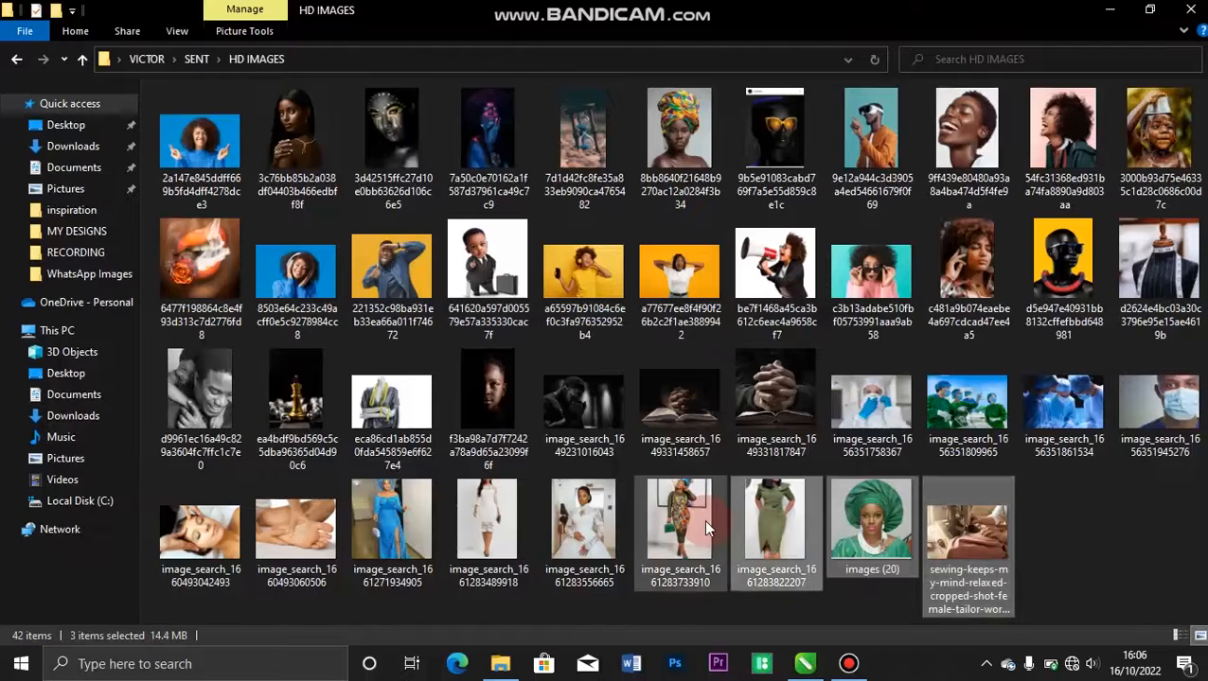
{"action": "left_click", "coordinate": [679, 522], "text": "ctrl"}
{"action": "left_click", "coordinate": [493, 511], "text": "ctrl"}
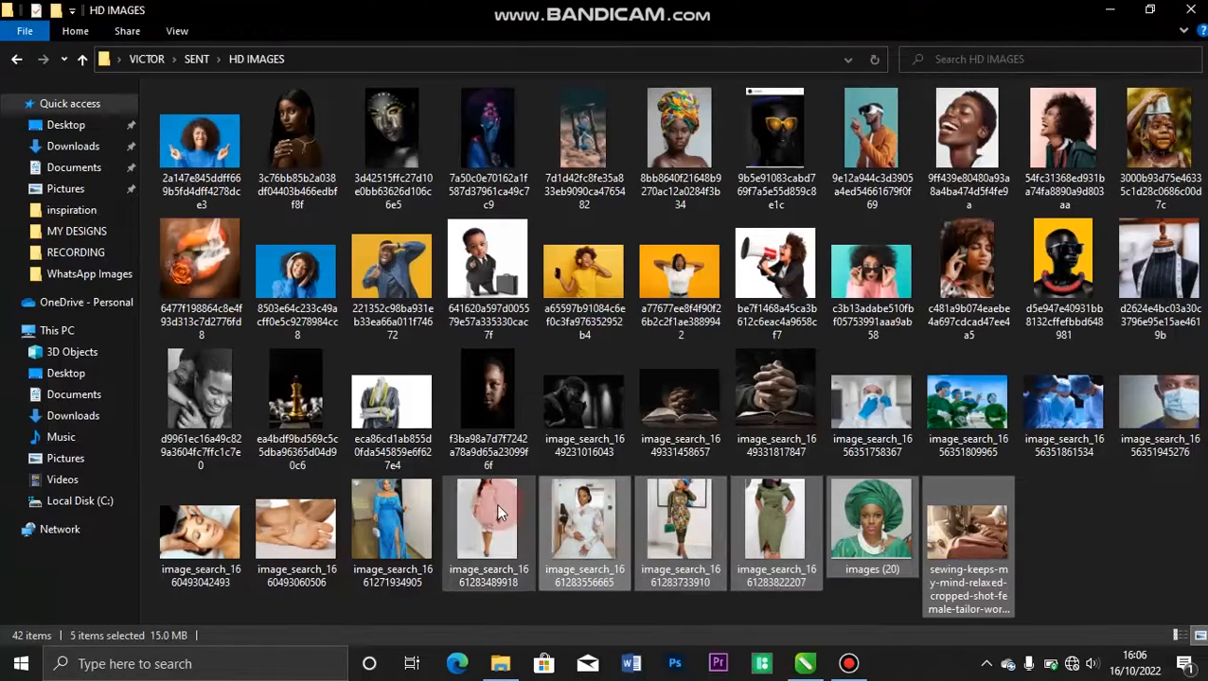
{"action": "left_click", "coordinate": [371, 509], "text": "ctrl"}
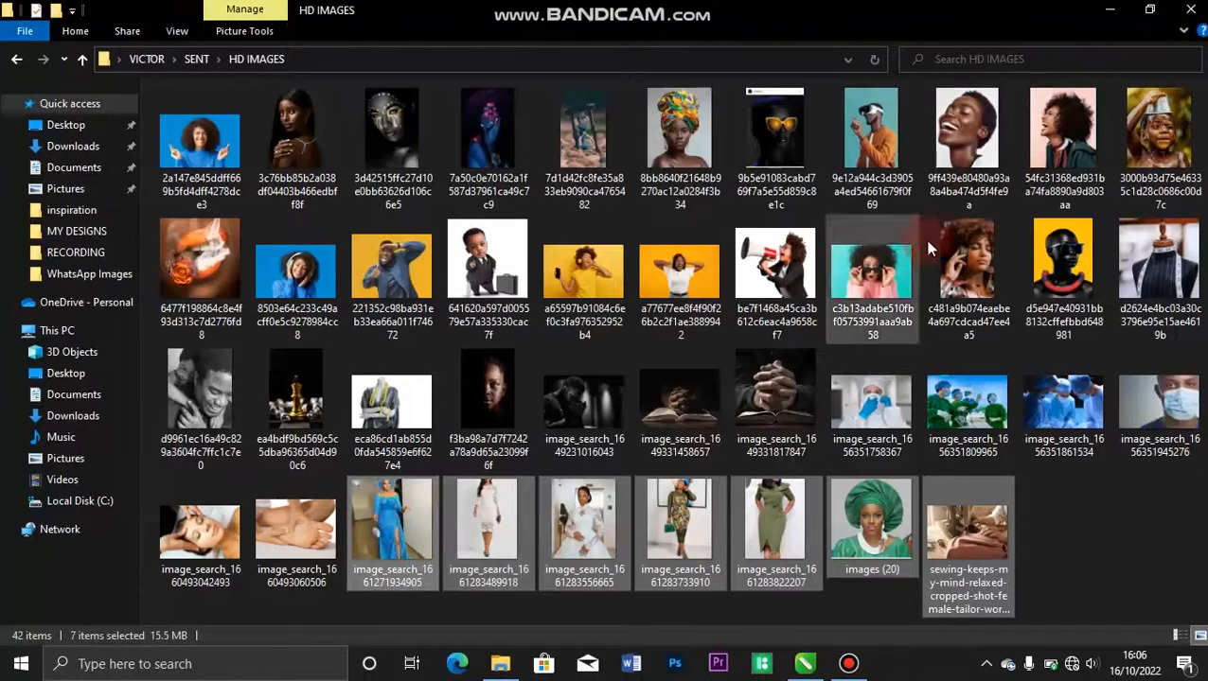
{"action": "left_click", "coordinate": [1153, 267], "text": "ctrl"}
{"action": "left_click_drag", "start_coordinate": [1153, 264], "coordinate": [1060, 300]}
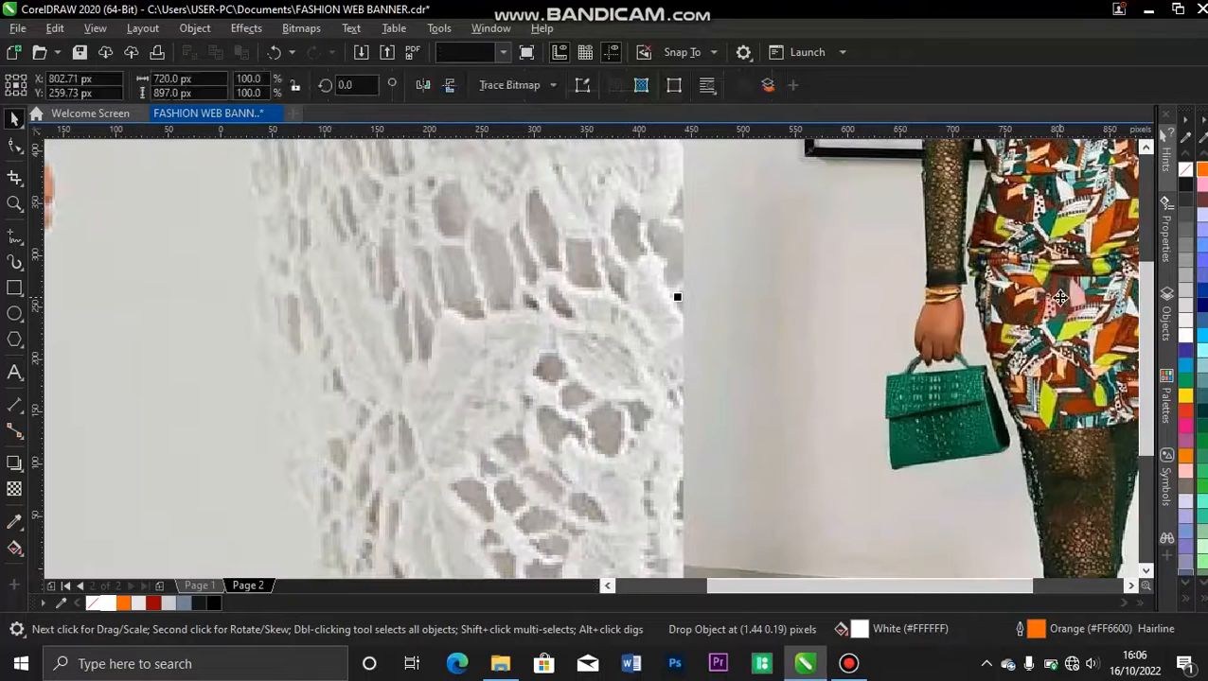
Scale down the oversized white lace dress photo, the sewing photo to about 733 × 489 px and the olive dress photo to about 688 × 917 px.
{"action": "key", "text": "F4"}
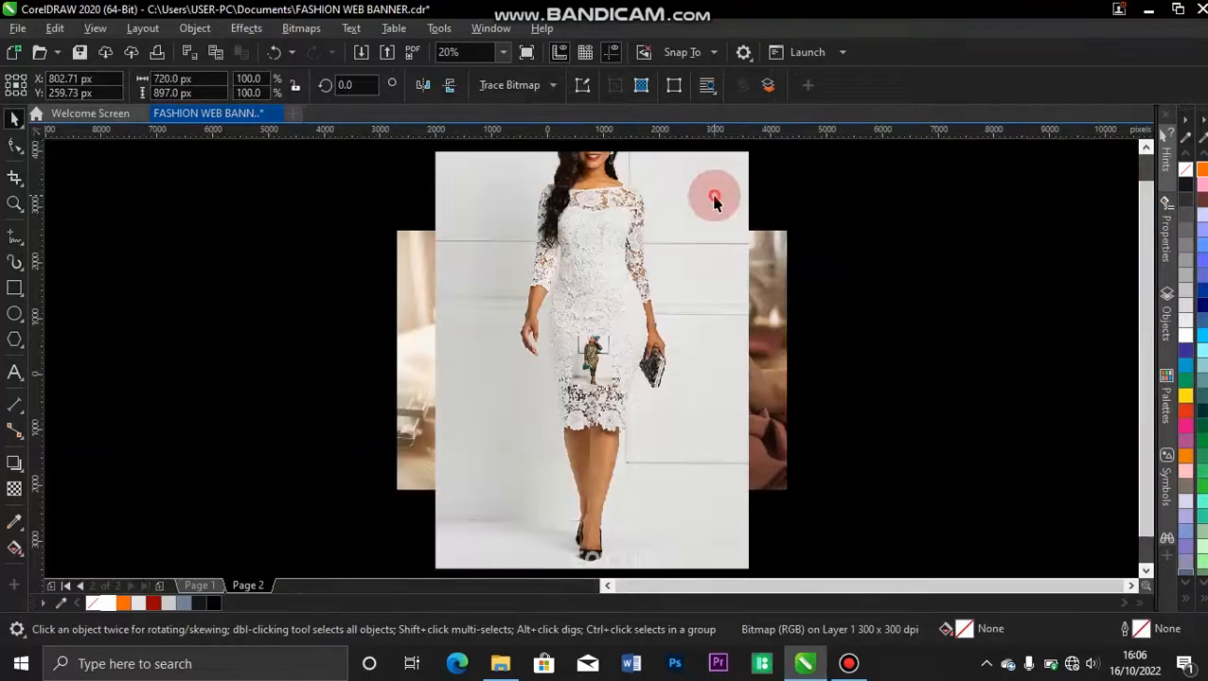
{"action": "left_click", "coordinate": [714, 194]}
{"action": "left_click_drag", "start_coordinate": [756, 142], "coordinate": [637, 339]}
{"action": "left_click", "coordinate": [662, 294]}
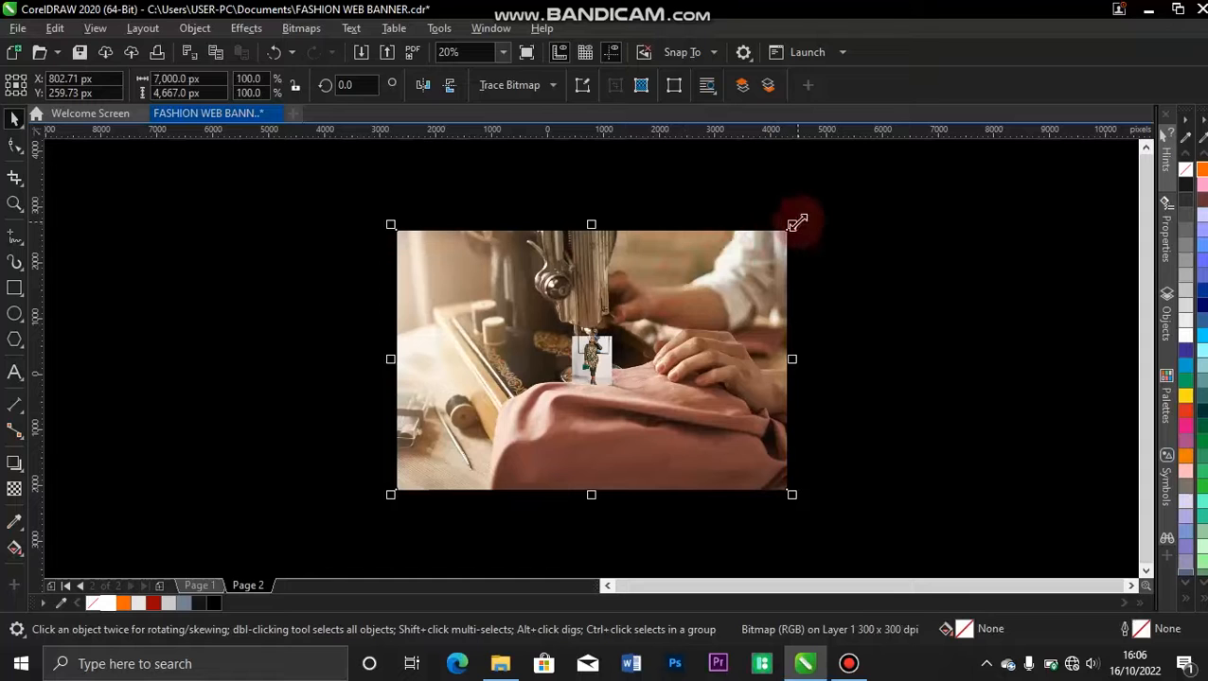
{"action": "left_click_drag", "start_coordinate": [797, 223], "coordinate": [679, 347]}
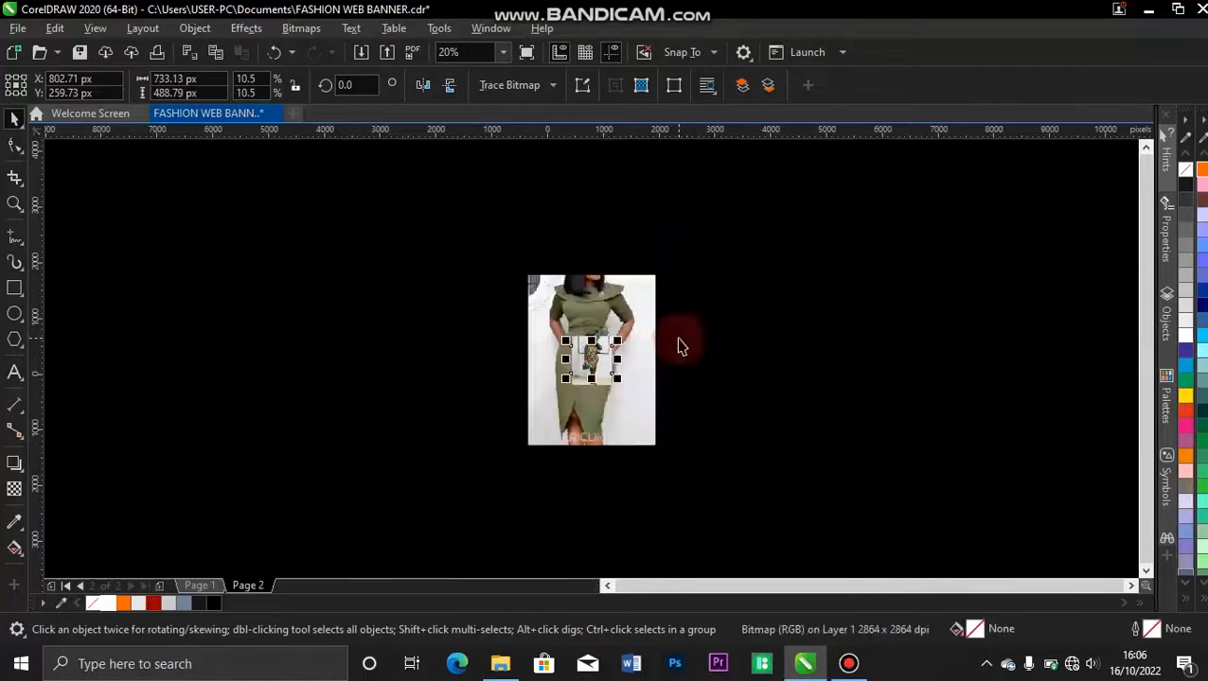
{"action": "left_click_drag", "start_coordinate": [653, 285], "coordinate": [623, 328]}
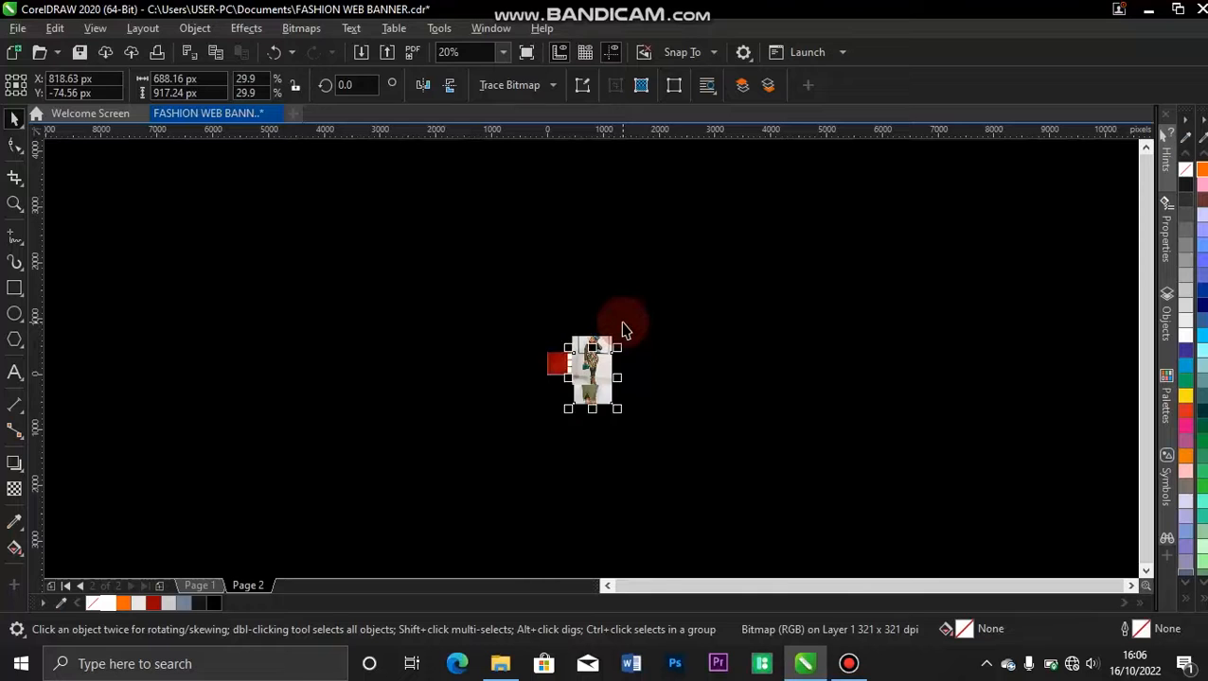
{"action": "key", "text": "F4"}
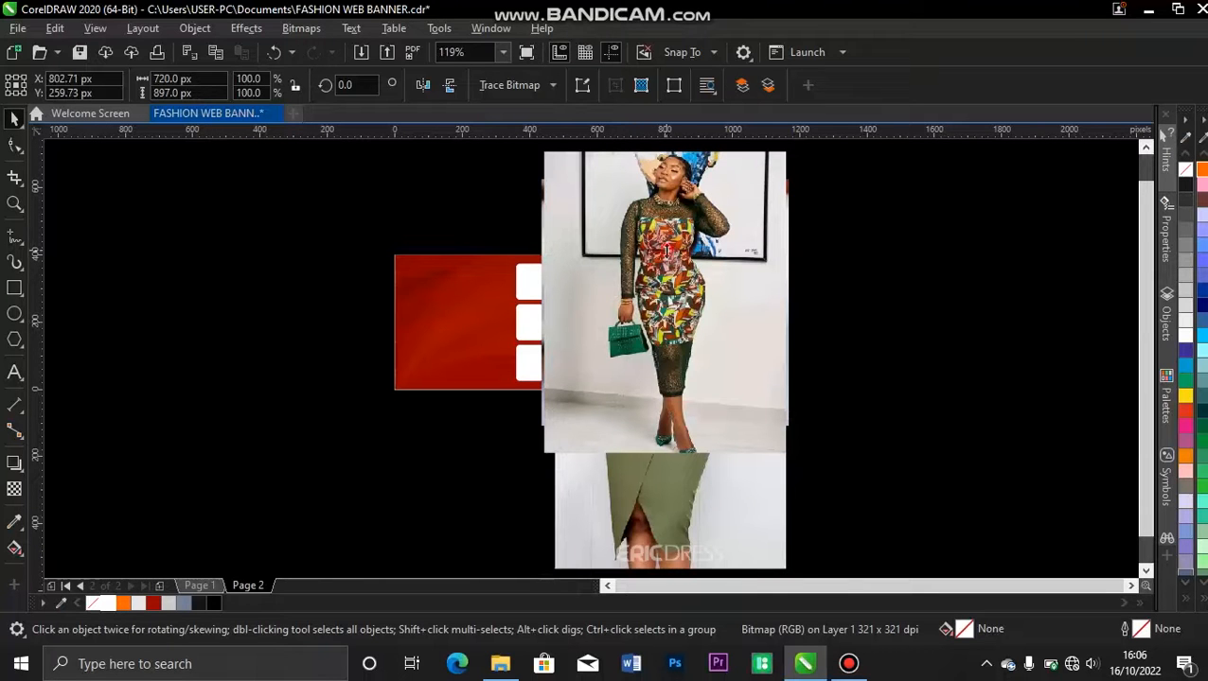
Move the patterned dress photo to the right of the photo pile and scale it down to about 497 × 620 px.
{"action": "left_click", "coordinate": [702, 206]}
{"action": "left_click_drag", "start_coordinate": [767, 208], "coordinate": [1004, 258]}
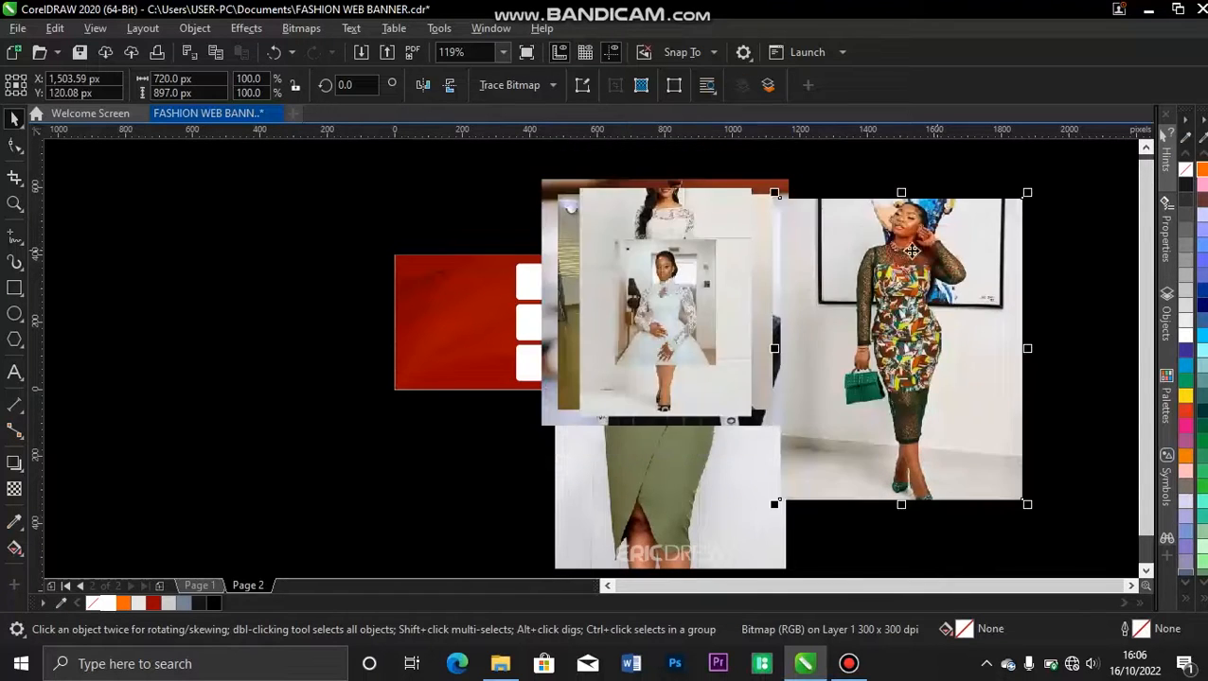
{"action": "left_click_drag", "start_coordinate": [1030, 193], "coordinate": [954, 287]}
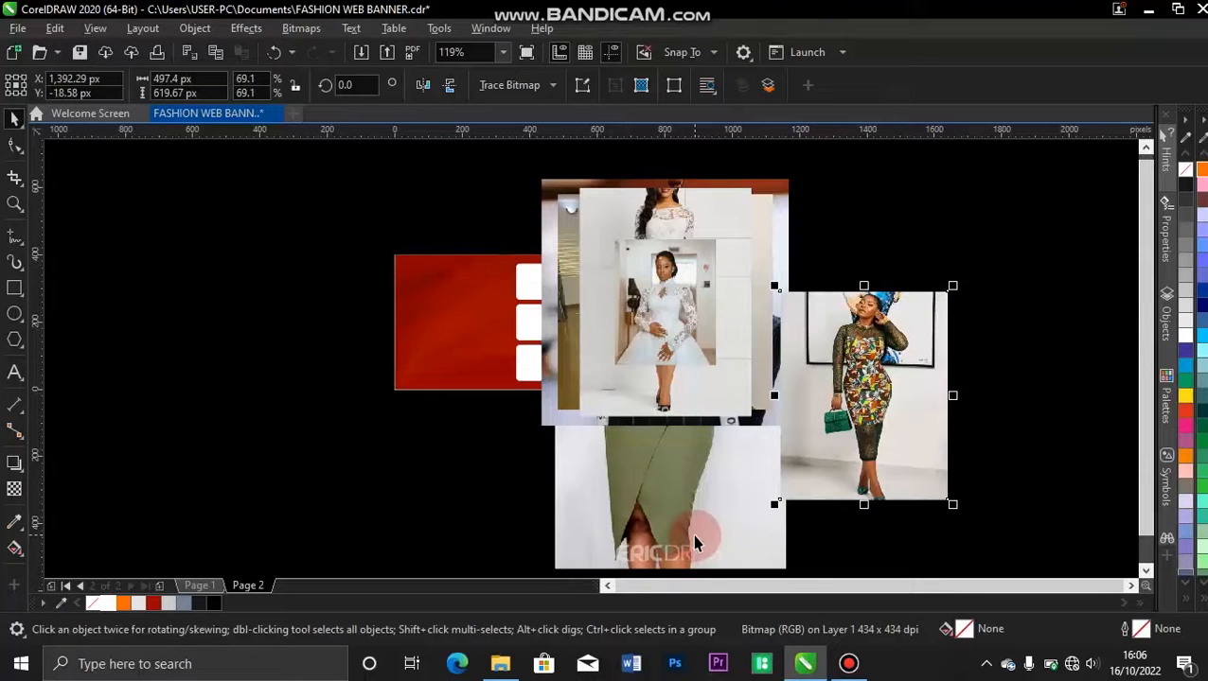
Pull the olive dress photo out of the pile and scale it down to about 268 × 357 px.
{"action": "left_click", "coordinate": [694, 542]}
{"action": "left_click_drag", "start_coordinate": [790, 256], "coordinate": [721, 348]}
{"action": "left_click_drag", "start_coordinate": [671, 473], "coordinate": [865, 382]}
{"action": "left_click_drag", "start_coordinate": [855, 284], "coordinate": [721, 272]}
{"action": "scroll", "coordinate": [737, 214], "scroll_direction": "up", "scroll_amount": 2}
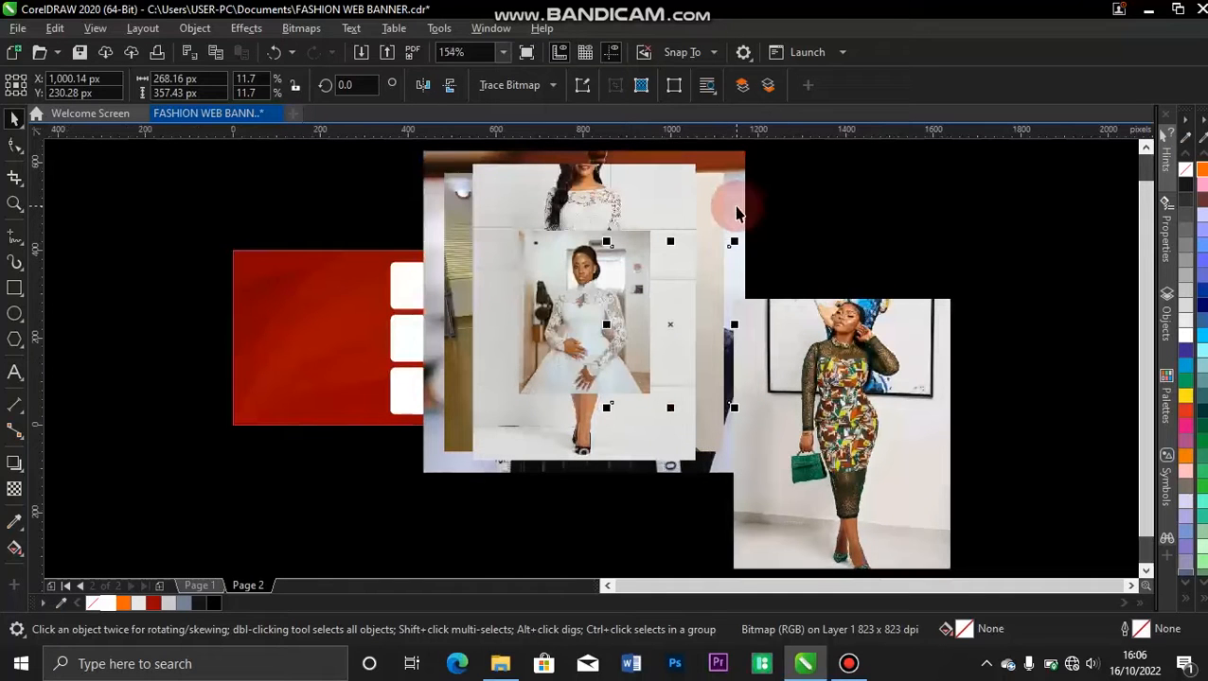
Clear the remaining photos off the banner, gathering them to its right and placing the green headwrap portrait below it.
{"action": "left_click_drag", "start_coordinate": [583, 260], "coordinate": [833, 208]}
{"action": "left_click_drag", "start_coordinate": [595, 281], "coordinate": [811, 315]}
{"action": "left_click_drag", "start_coordinate": [493, 272], "coordinate": [774, 292]}
{"action": "left_click_drag", "start_coordinate": [551, 273], "coordinate": [768, 300]}
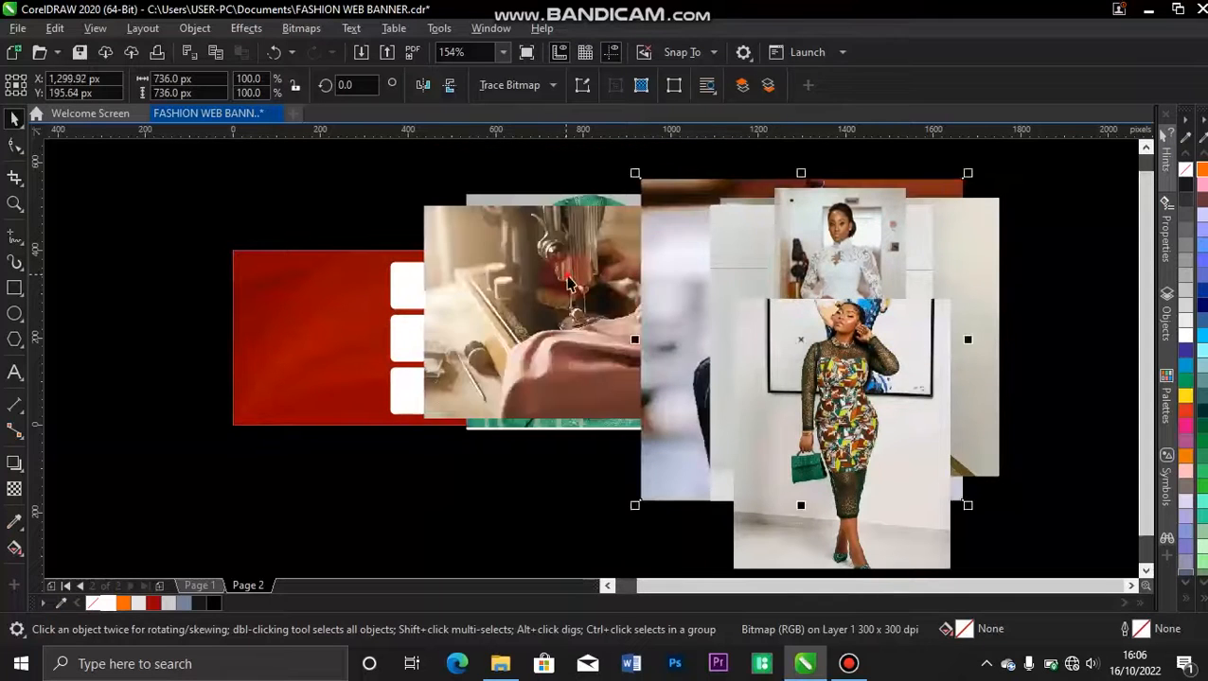
{"action": "left_click_drag", "start_coordinate": [564, 274], "coordinate": [812, 378]}
{"action": "left_click_drag", "start_coordinate": [563, 301], "coordinate": [297, 556]}
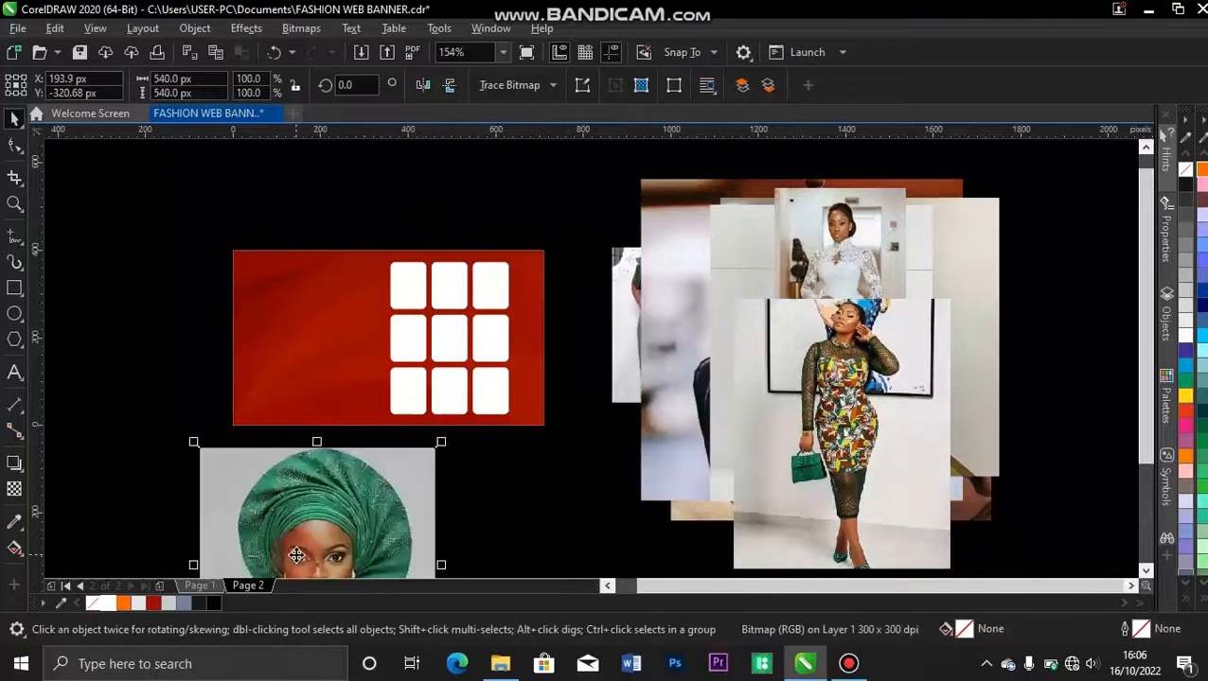
{"action": "left_click", "coordinate": [402, 175]}
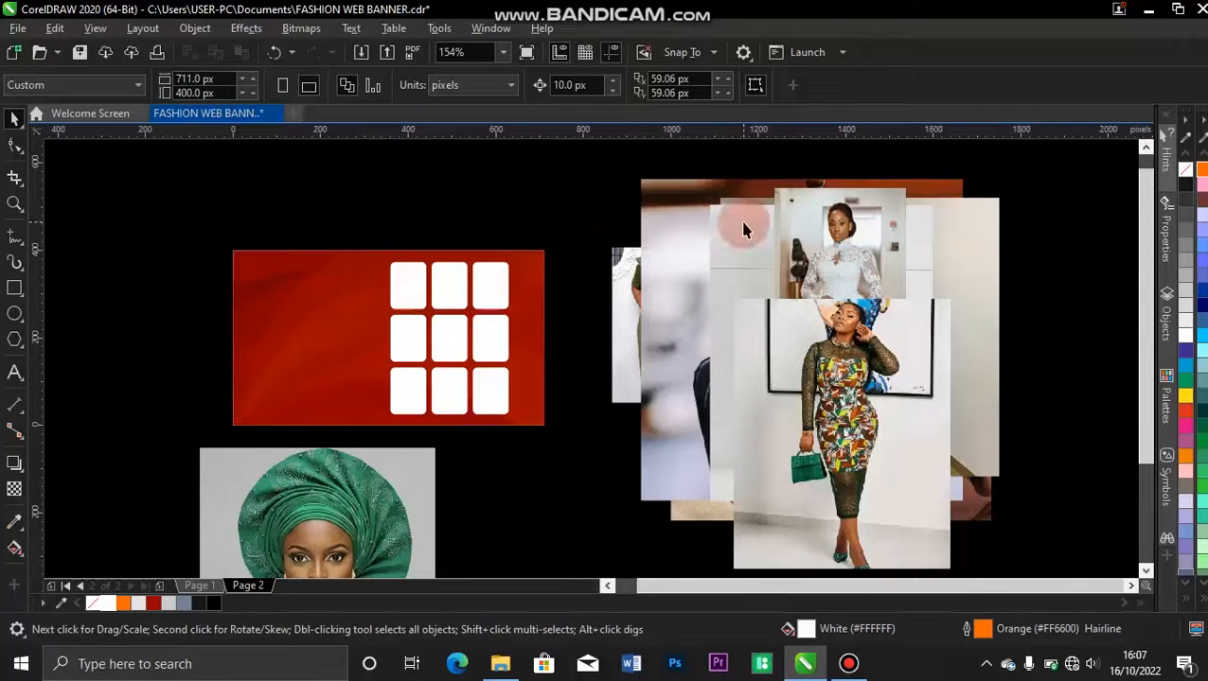
PowerClip the patterned dress photo inside the top-right rectangle of the grid.
{"action": "left_click", "coordinate": [835, 387]}
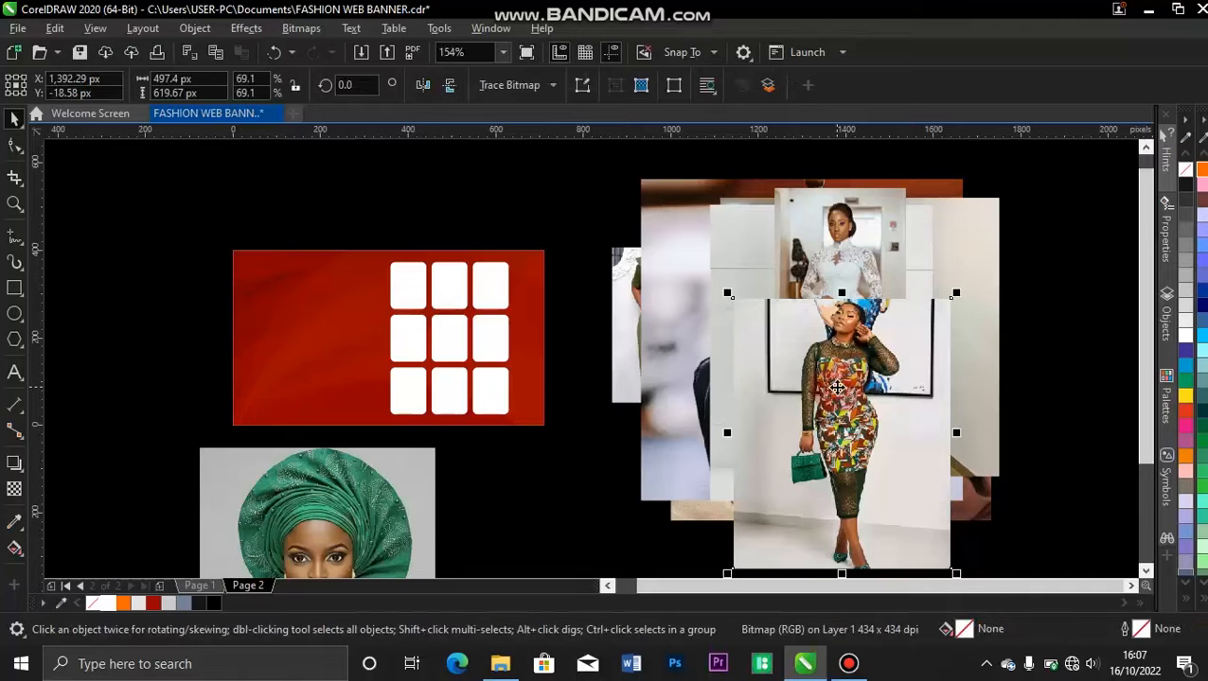
{"action": "left_click", "coordinate": [780, 463]}
{"action": "right_click", "coordinate": [797, 443]}
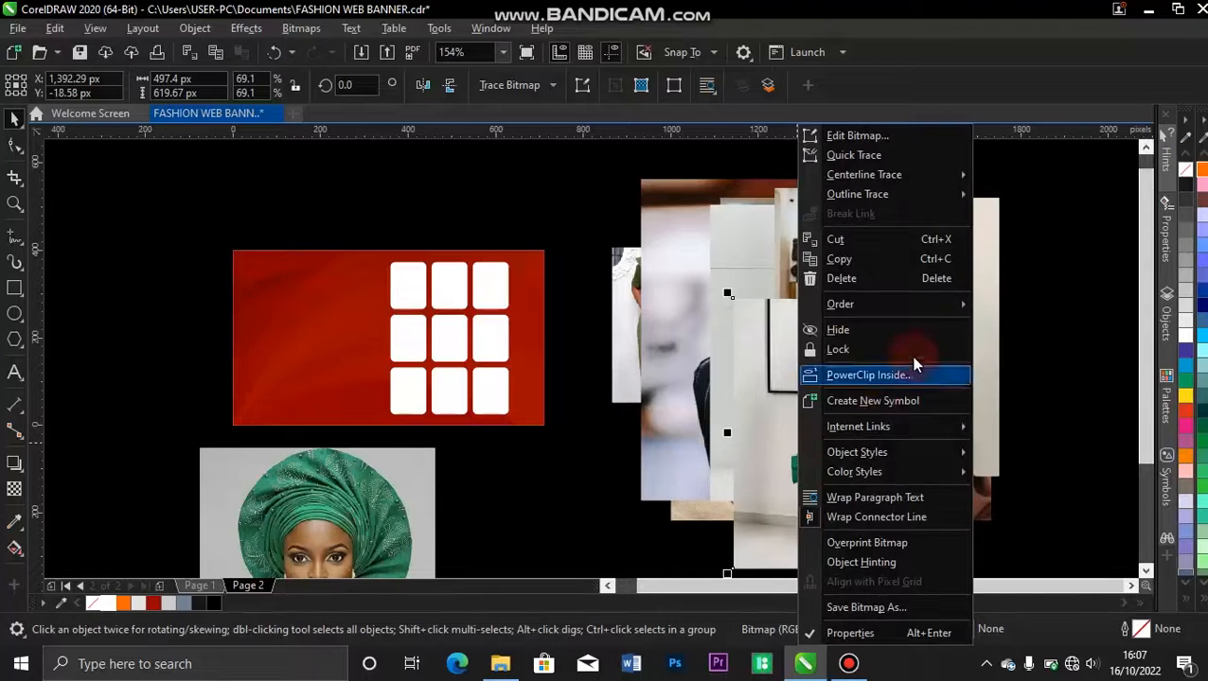
{"action": "left_click", "coordinate": [877, 377]}
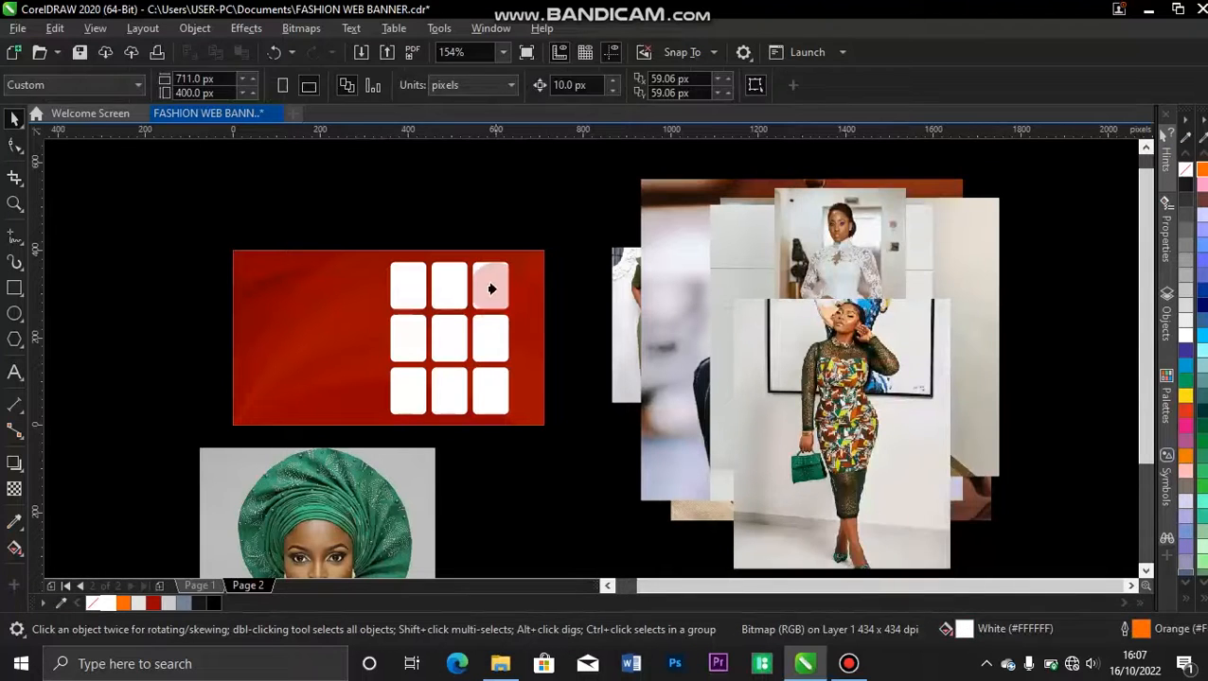
{"action": "left_click", "coordinate": [490, 288]}
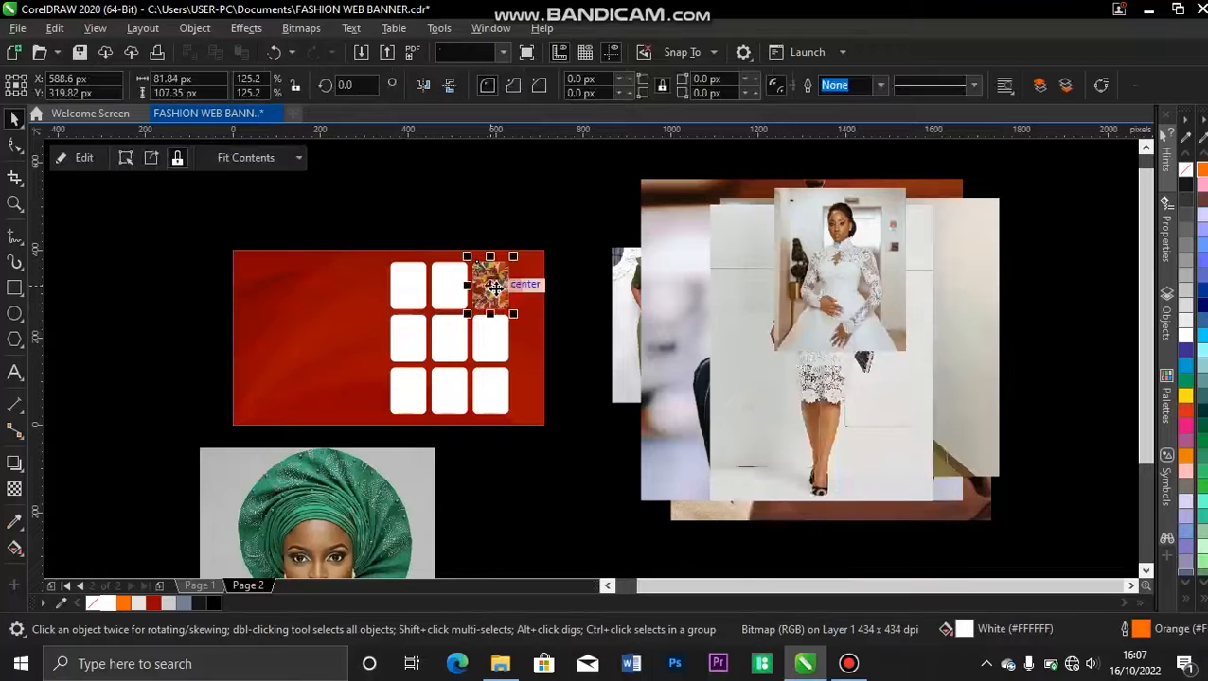
PowerClip the white wedding gown photo inside the top-middle rectangle of the grid.
{"action": "left_click", "coordinate": [798, 332]}
{"action": "right_click", "coordinate": [798, 331]}
{"action": "left_click", "coordinate": [844, 366]}
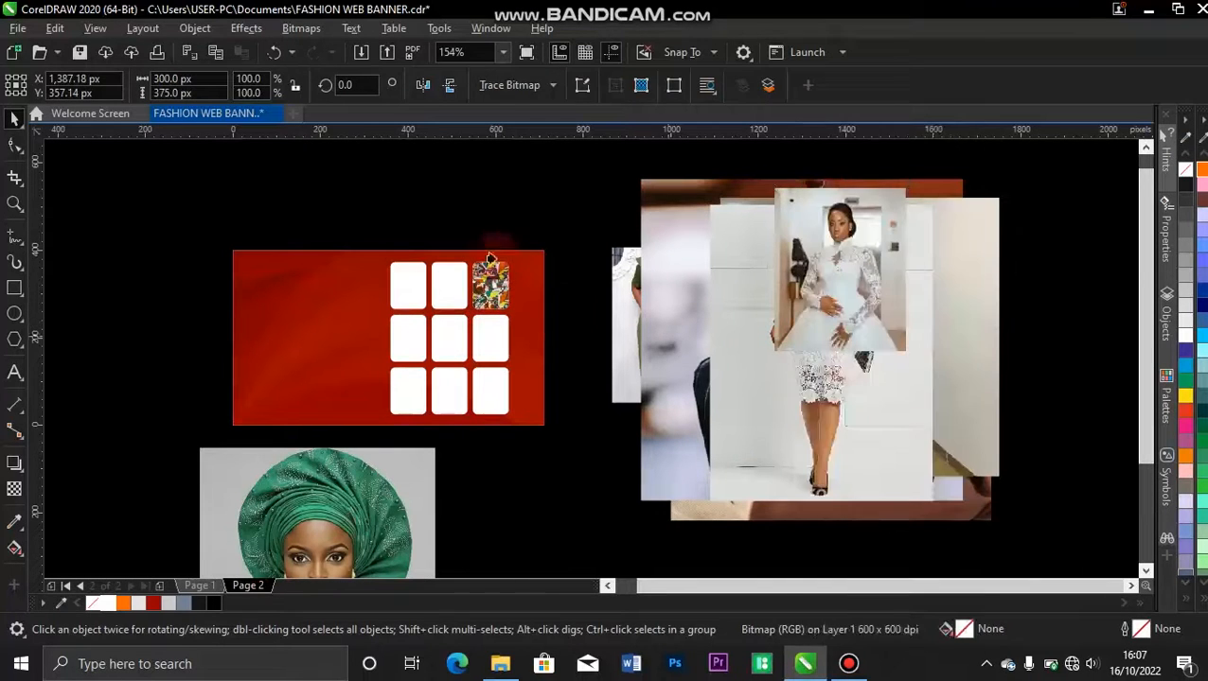
{"action": "left_click", "coordinate": [447, 284]}
PowerClip the white lace dress photo inside the middle-left rectangle of the grid.
{"action": "left_click", "coordinate": [837, 264]}
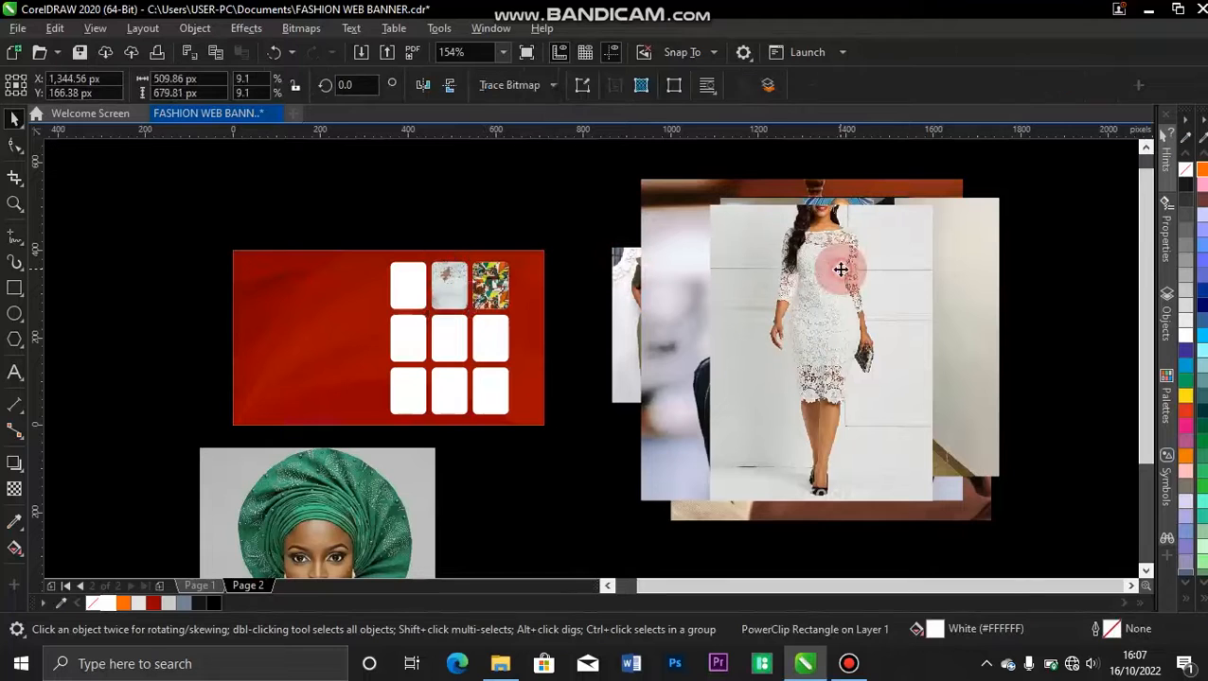
{"action": "right_click", "coordinate": [836, 269]}
{"action": "left_click", "coordinate": [897, 378]}
{"action": "left_click", "coordinate": [469, 325]}
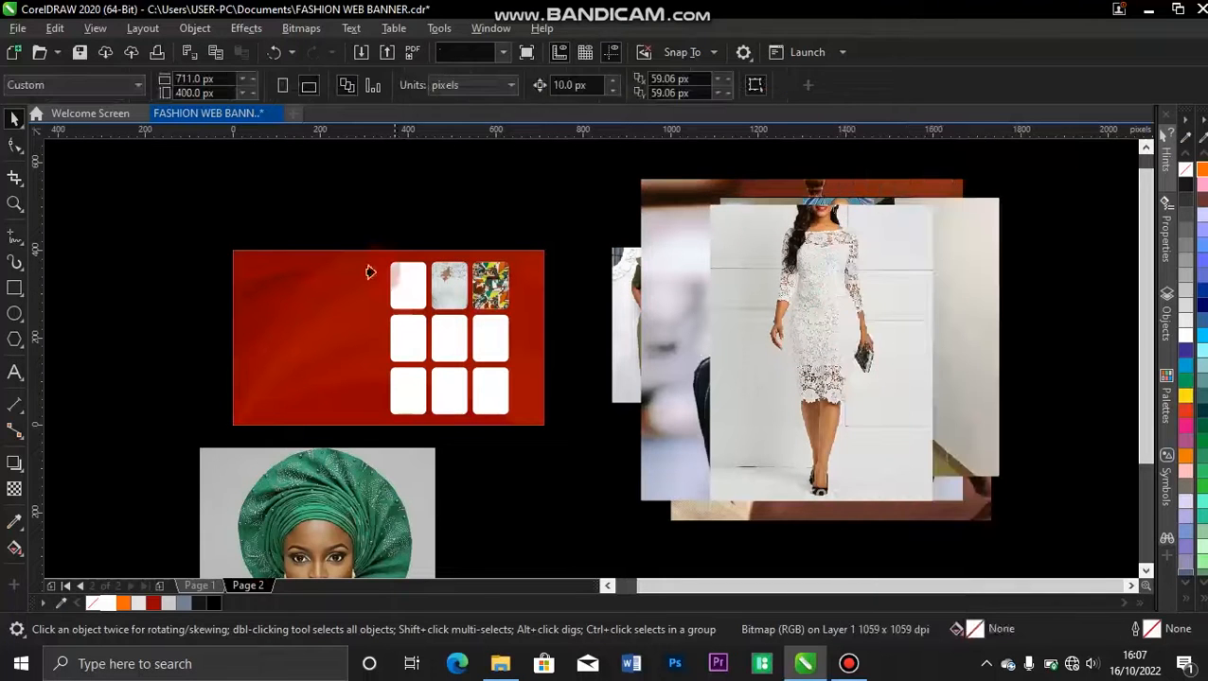
{"action": "left_click", "coordinate": [405, 357]}
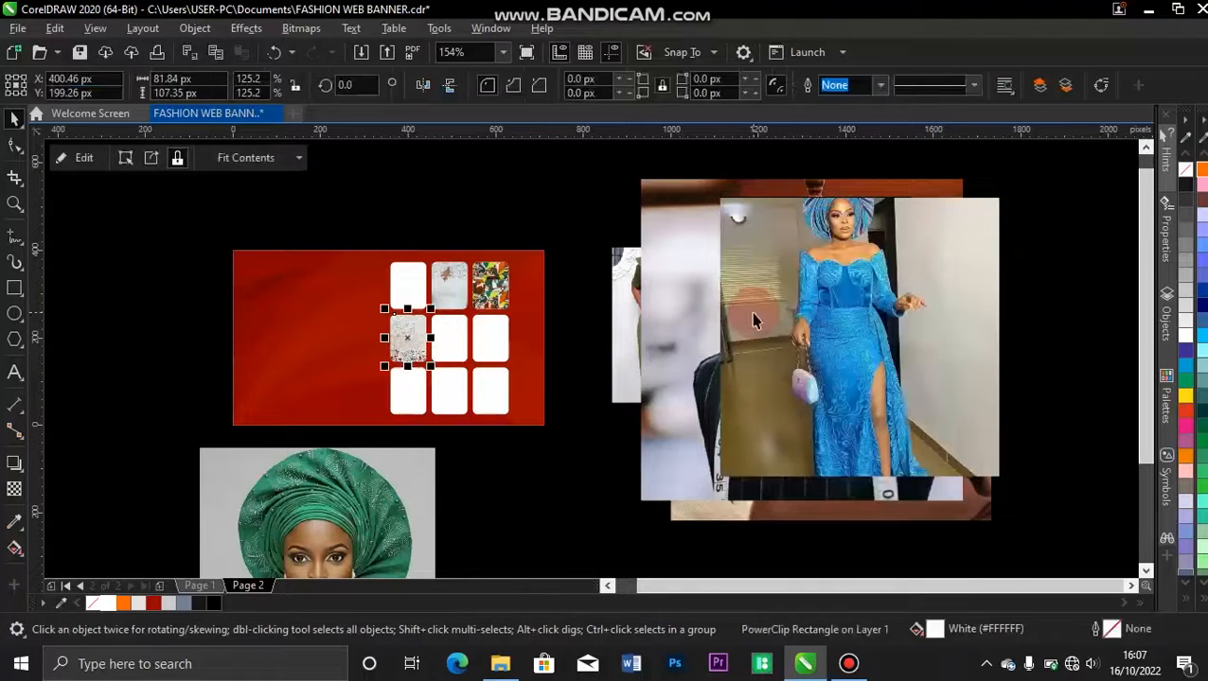
PowerClip the blue dress photo inside the centre rectangle of the grid.
{"action": "left_click", "coordinate": [772, 323]}
{"action": "right_click", "coordinate": [771, 320]}
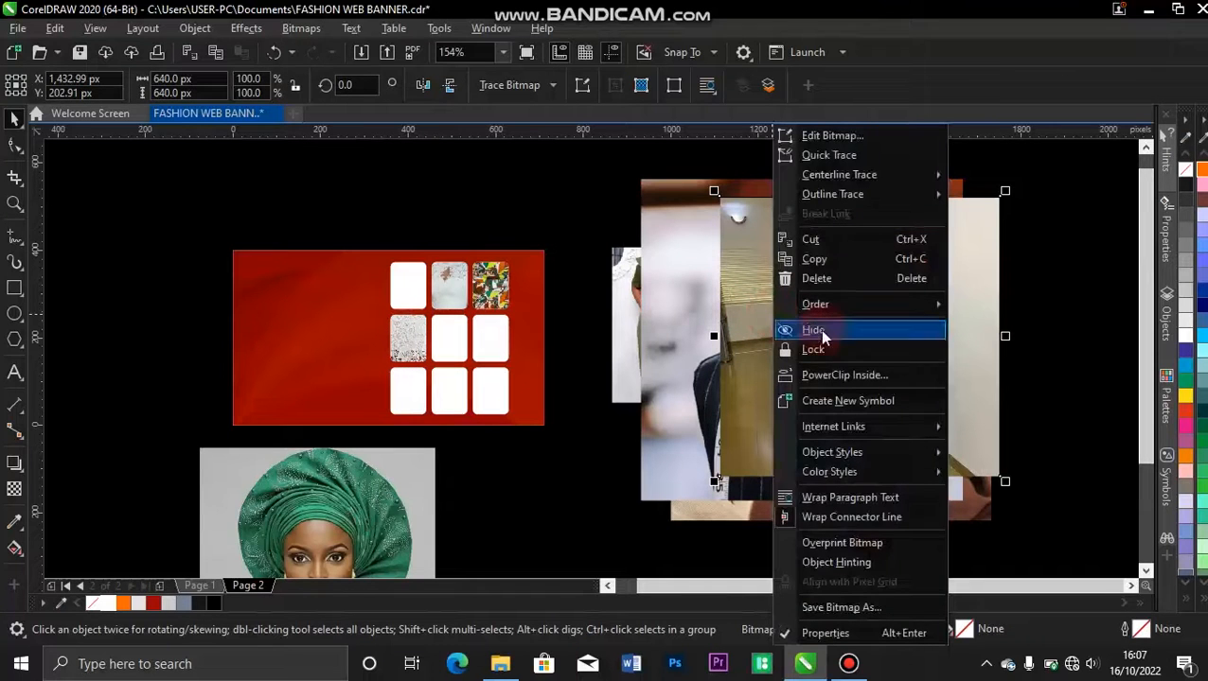
{"action": "left_click", "coordinate": [821, 374]}
{"action": "left_click", "coordinate": [447, 338]}
PowerClip the tailor's mannequin photo inside the bottom-right rectangle of the grid.
{"action": "left_click", "coordinate": [784, 265]}
{"action": "right_click", "coordinate": [783, 265]}
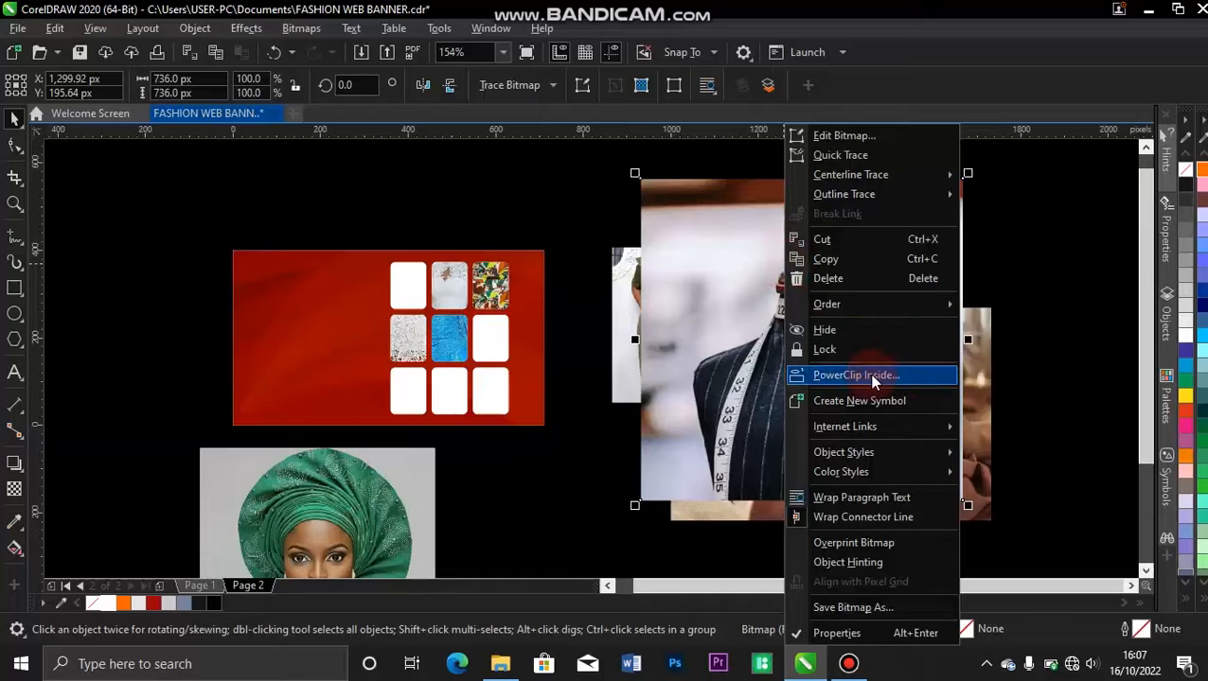
{"action": "left_click", "coordinate": [868, 374]}
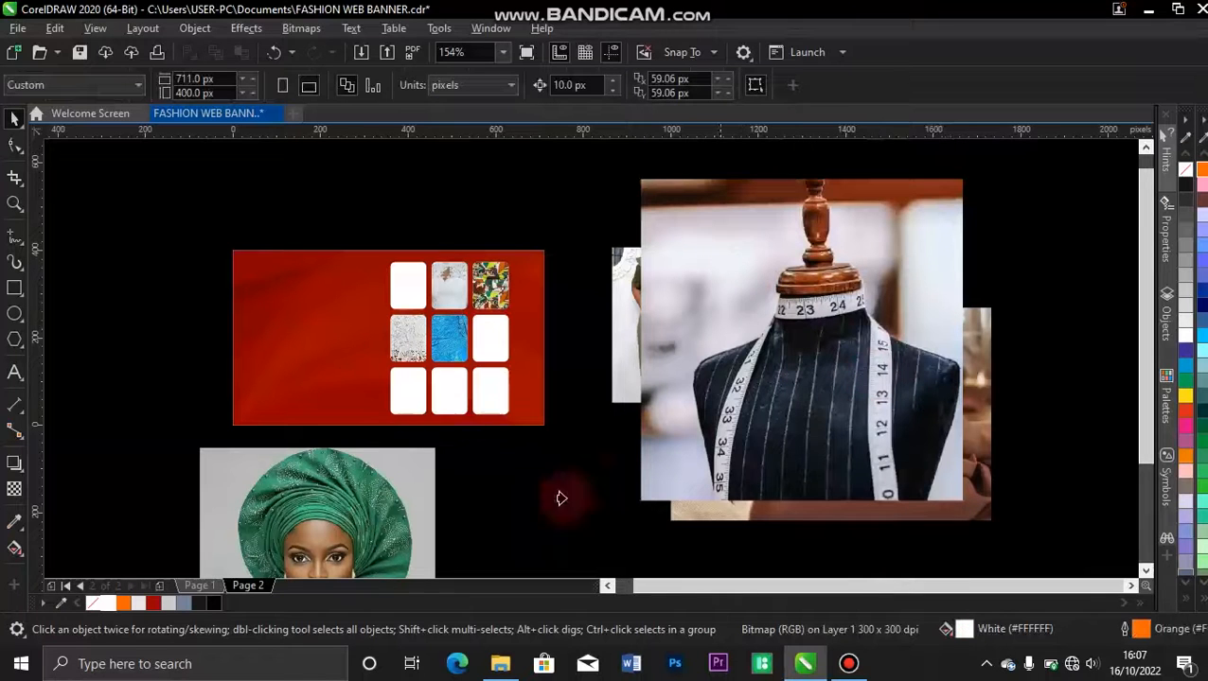
{"action": "left_click", "coordinate": [491, 413]}
PowerClip the sewing machine photo inside the bottom-middle rectangle of the grid.
{"action": "right_click", "coordinate": [774, 342]}
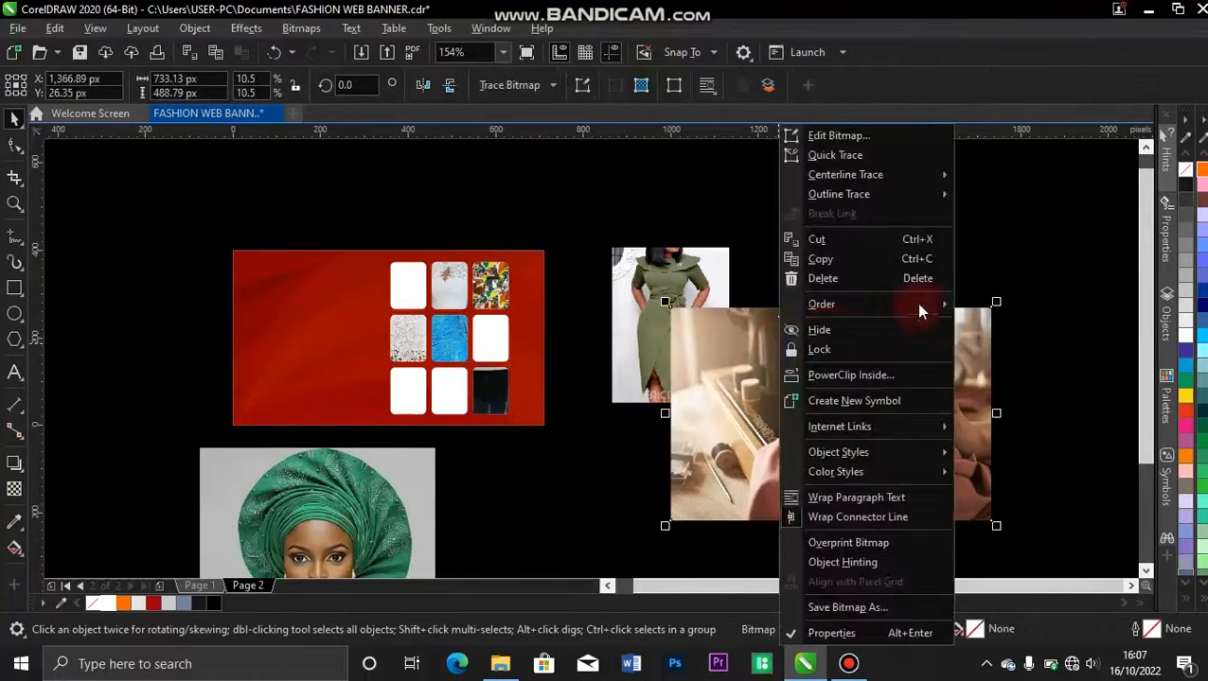
{"action": "left_click", "coordinate": [865, 377]}
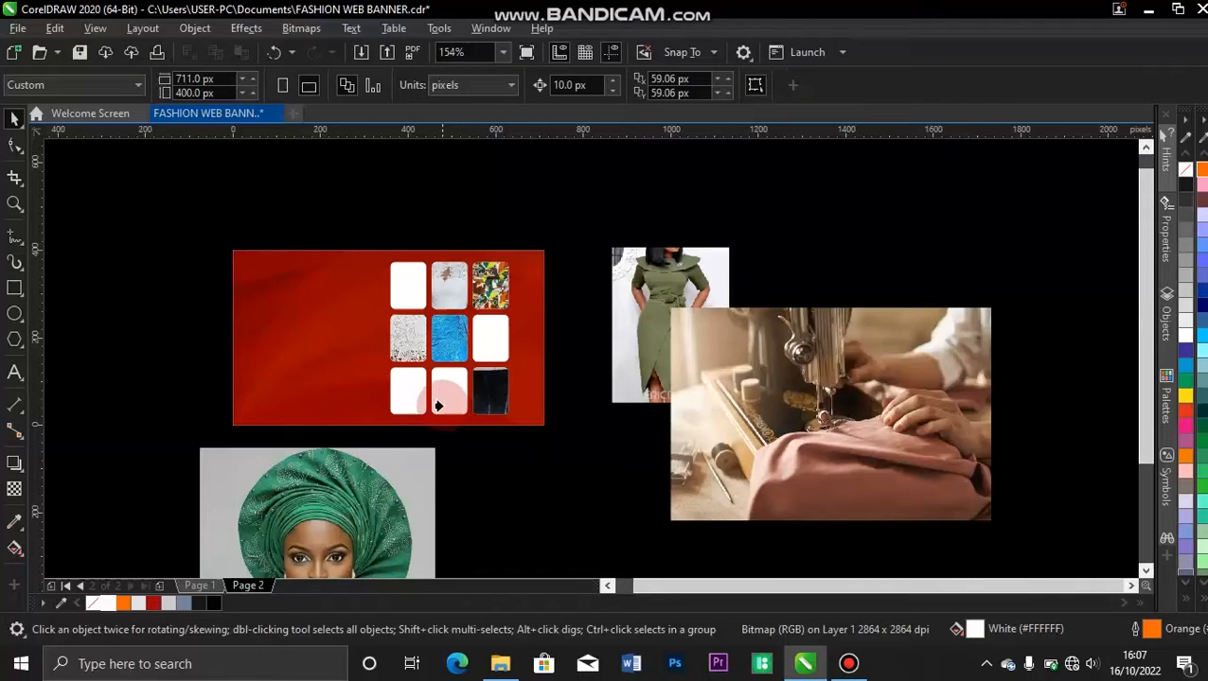
{"action": "left_click", "coordinate": [437, 405]}
PowerClip the green dress photo inside the top-left rectangle of the grid.
{"action": "left_click", "coordinate": [678, 299]}
{"action": "right_click", "coordinate": [677, 297]}
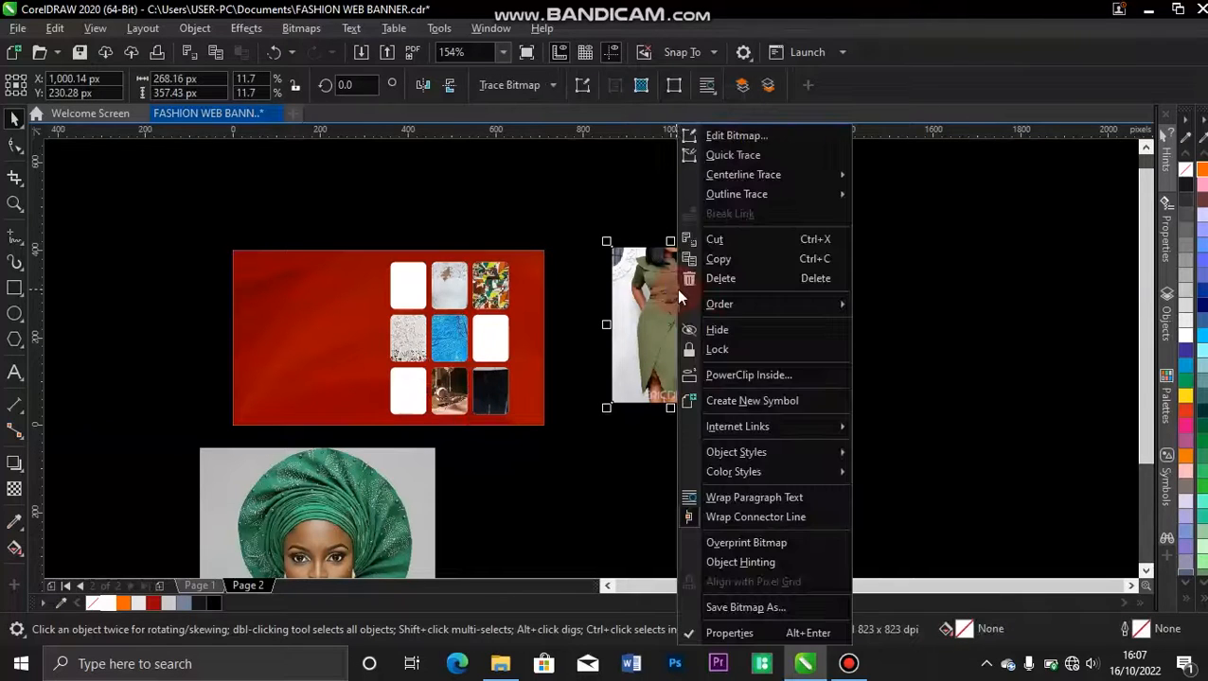
{"action": "left_click", "coordinate": [744, 377]}
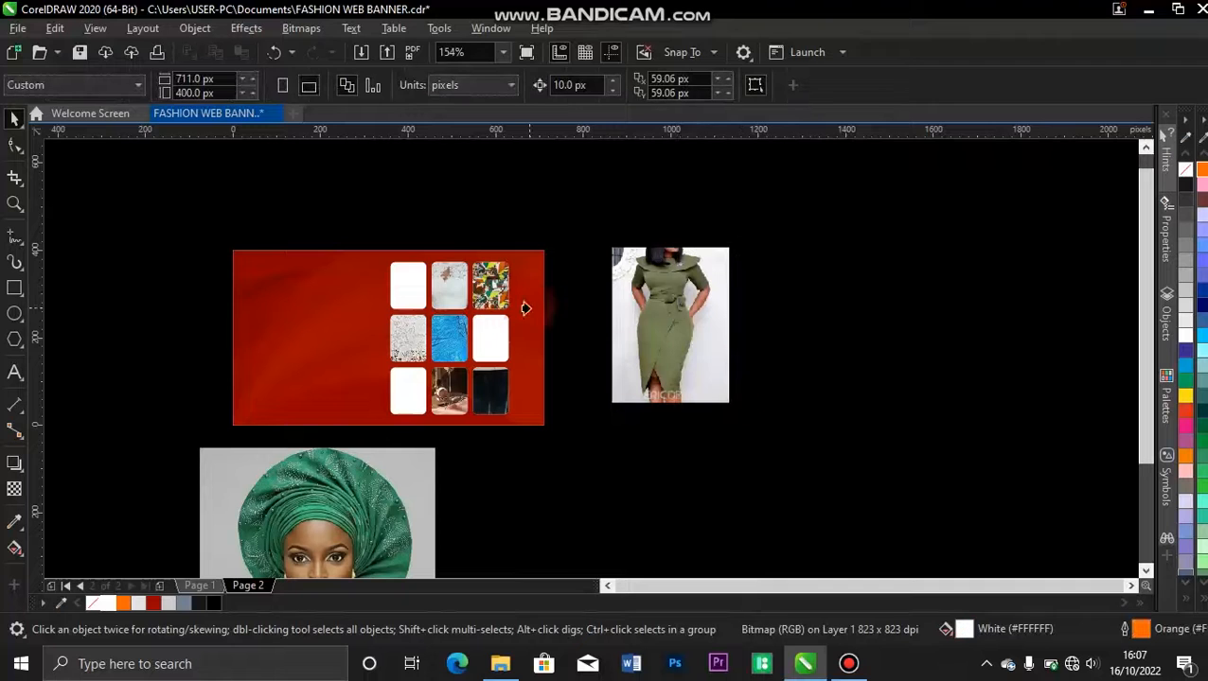
{"action": "left_click", "coordinate": [413, 288]}
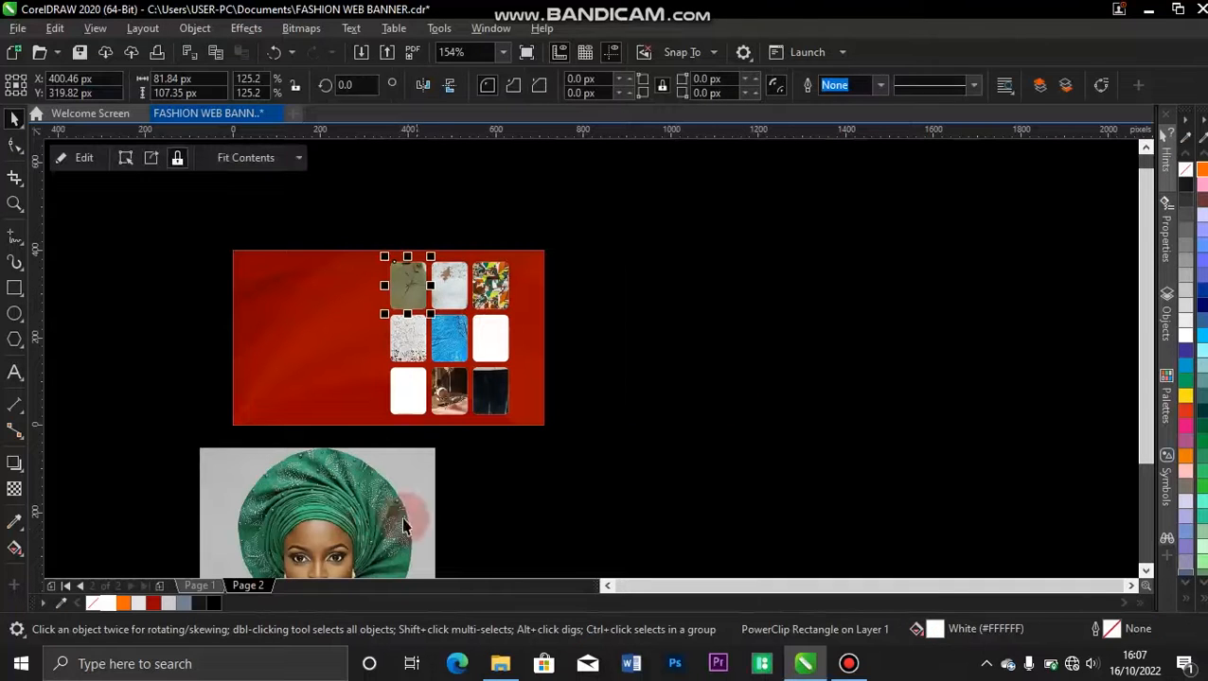
PowerClip the green headwrap portrait inside the middle-right rectangle of the grid.
{"action": "left_click", "coordinate": [353, 504]}
{"action": "right_click", "coordinate": [356, 502]}
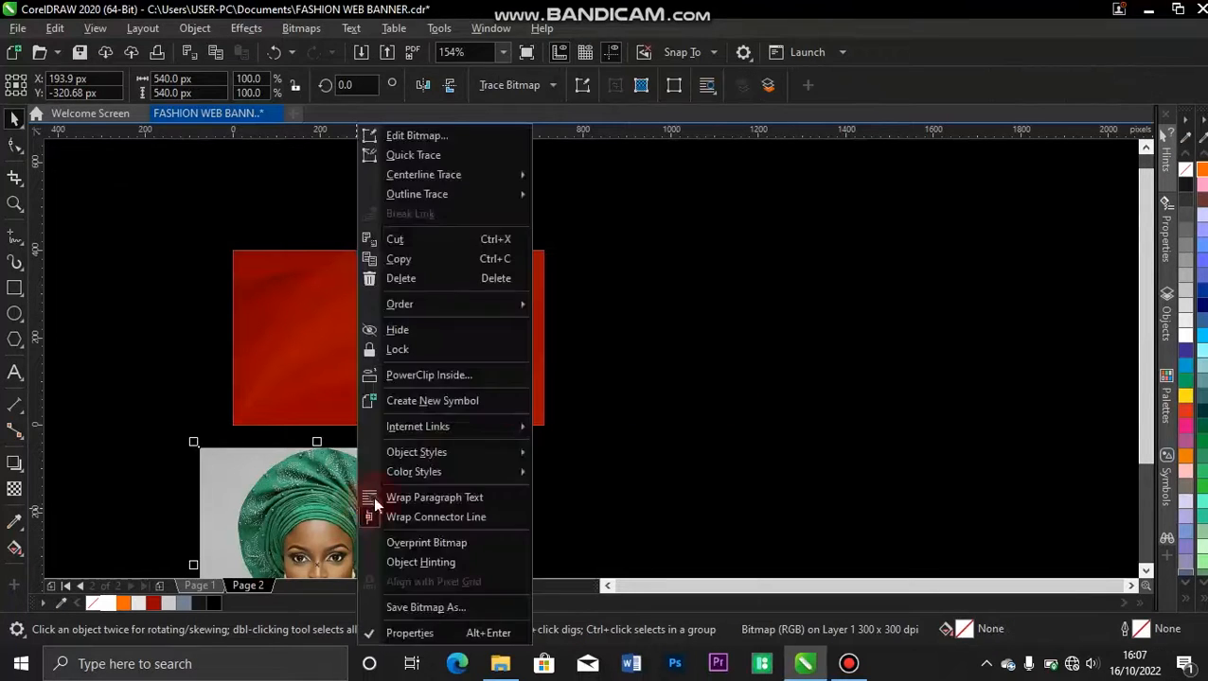
{"action": "left_click", "coordinate": [430, 373]}
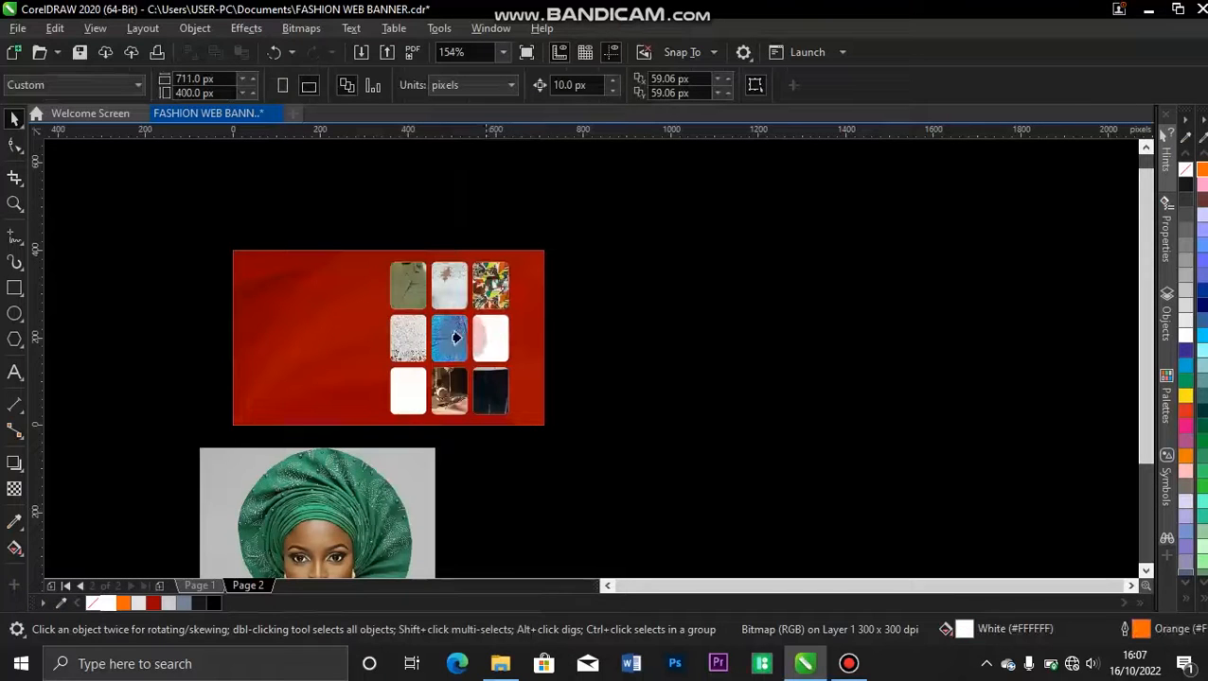
{"action": "left_click", "coordinate": [492, 333]}
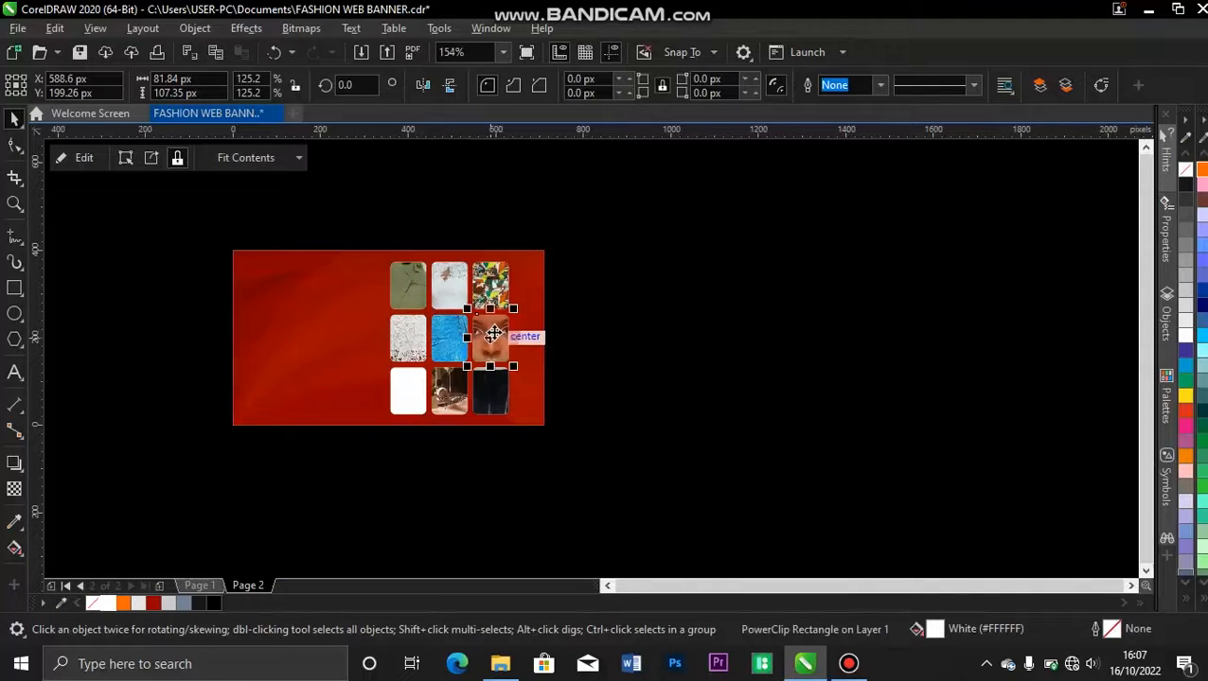
Find the photo of stacked patterned fabrics in the SENT folder in File Explorer and place it on the CorelDRAW page.
{"action": "key", "text": "shift+F4"}
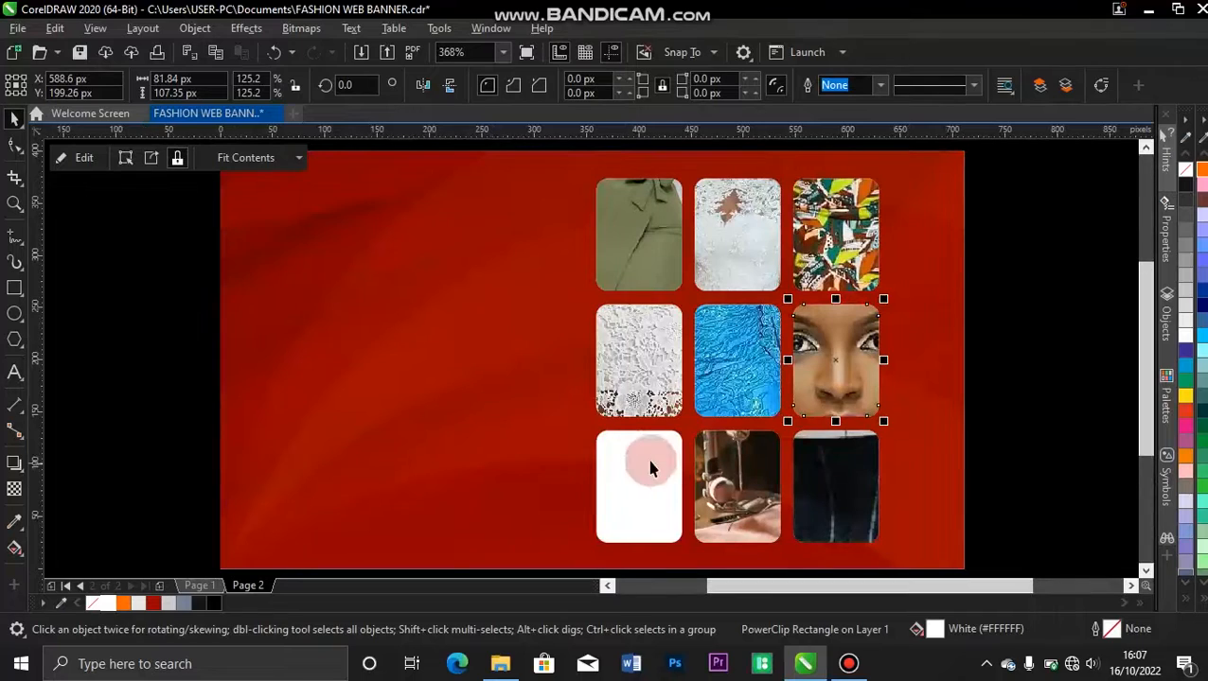
{"action": "left_click", "coordinate": [499, 667]}
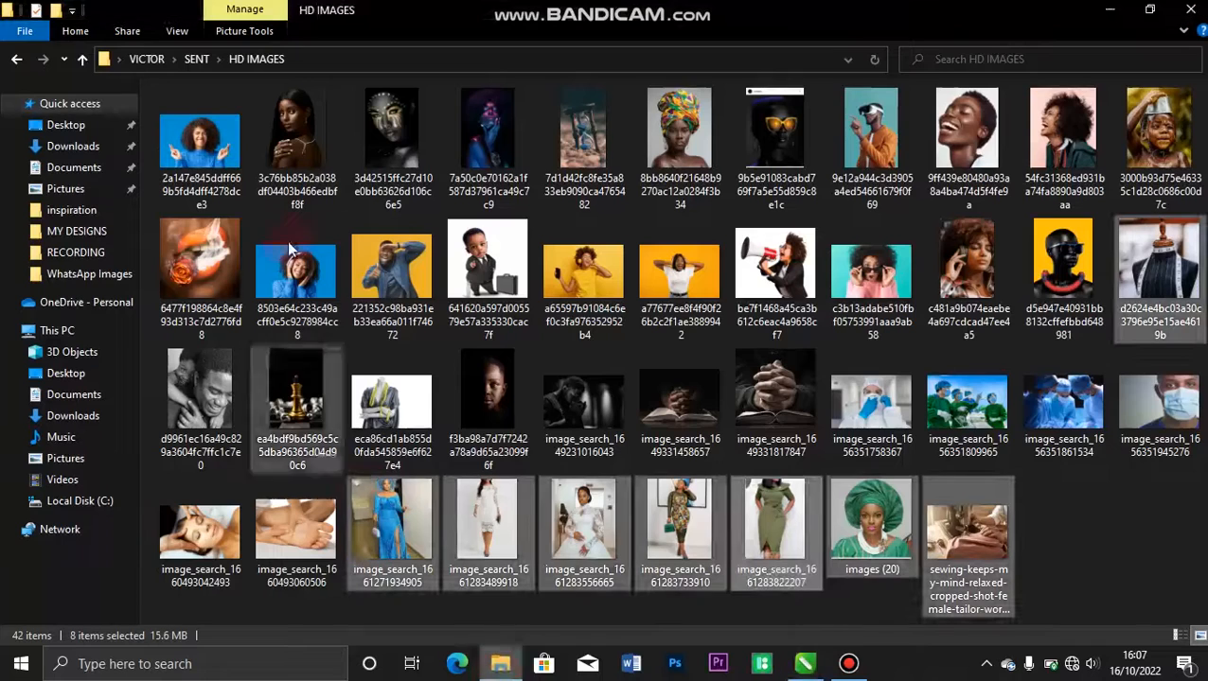
{"action": "left_click", "coordinate": [18, 60]}
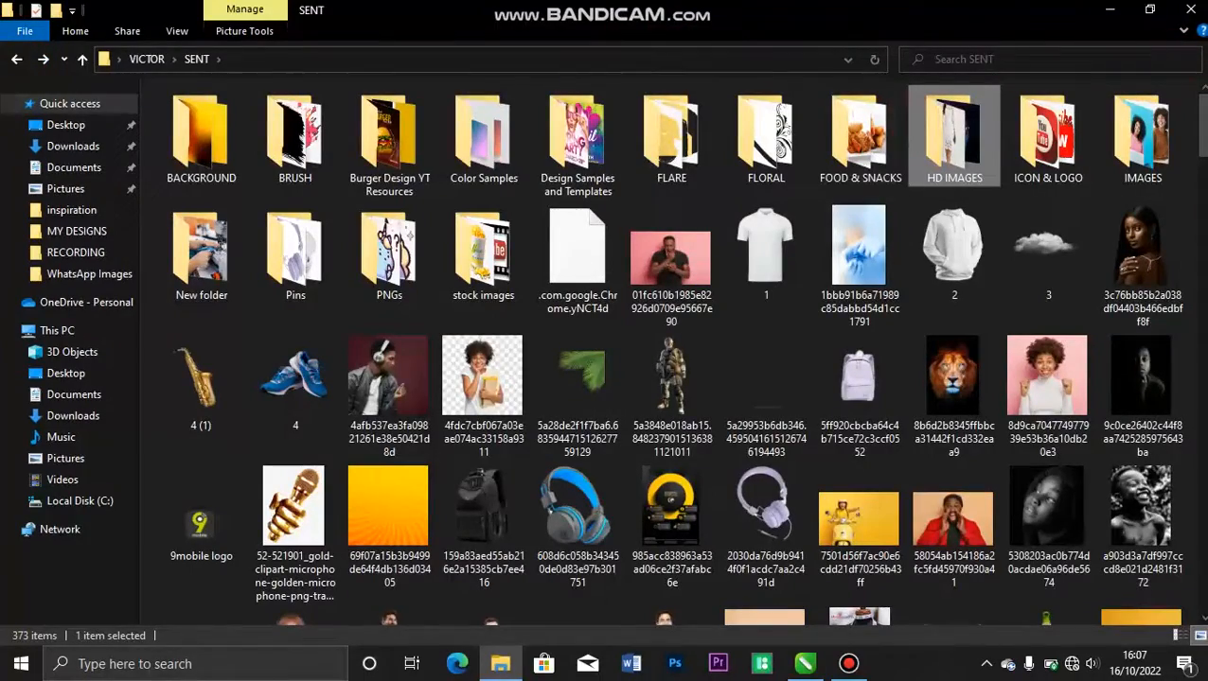
{"action": "scroll", "coordinate": [1027, 132], "scroll_direction": "down", "scroll_amount": 10}
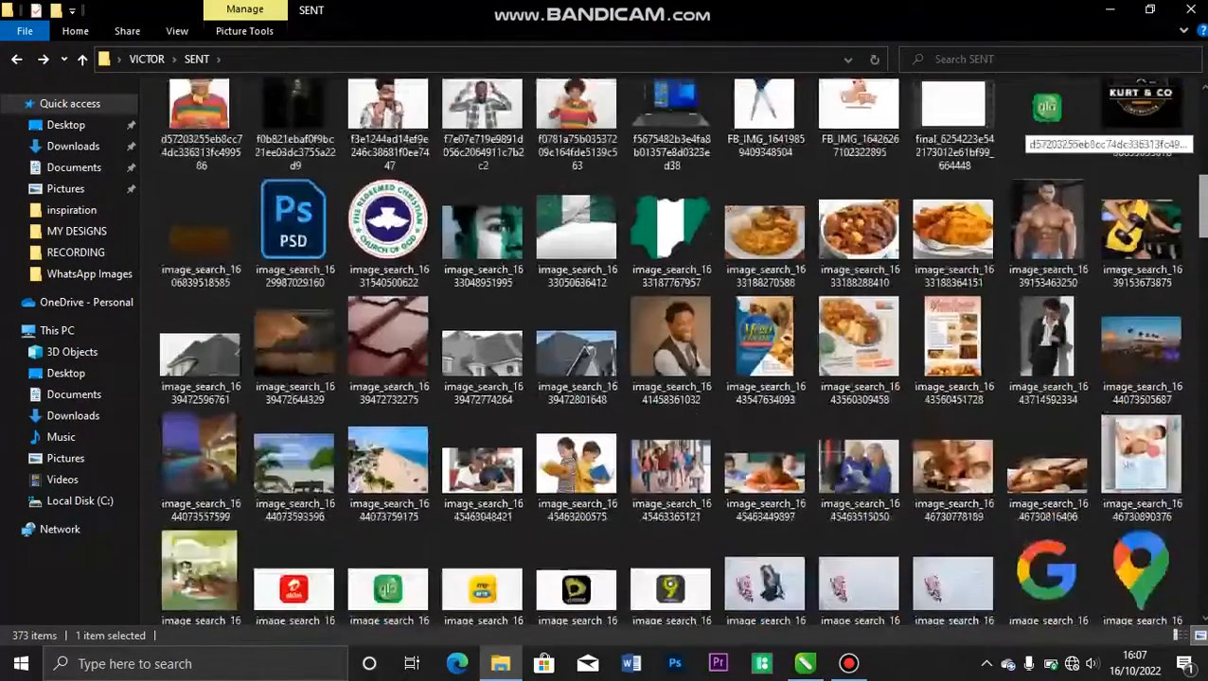
{"action": "scroll", "coordinate": [1027, 133], "scroll_direction": "down", "scroll_amount": 10}
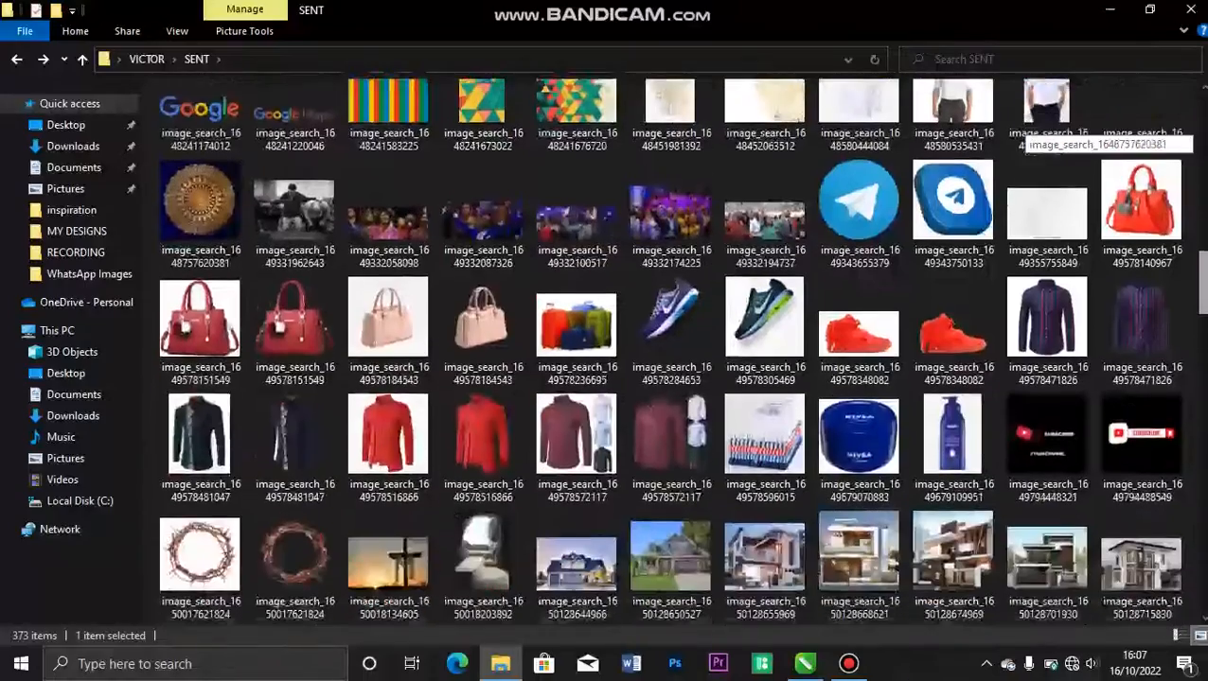
{"action": "scroll", "coordinate": [1027, 132], "scroll_direction": "down", "scroll_amount": 4}
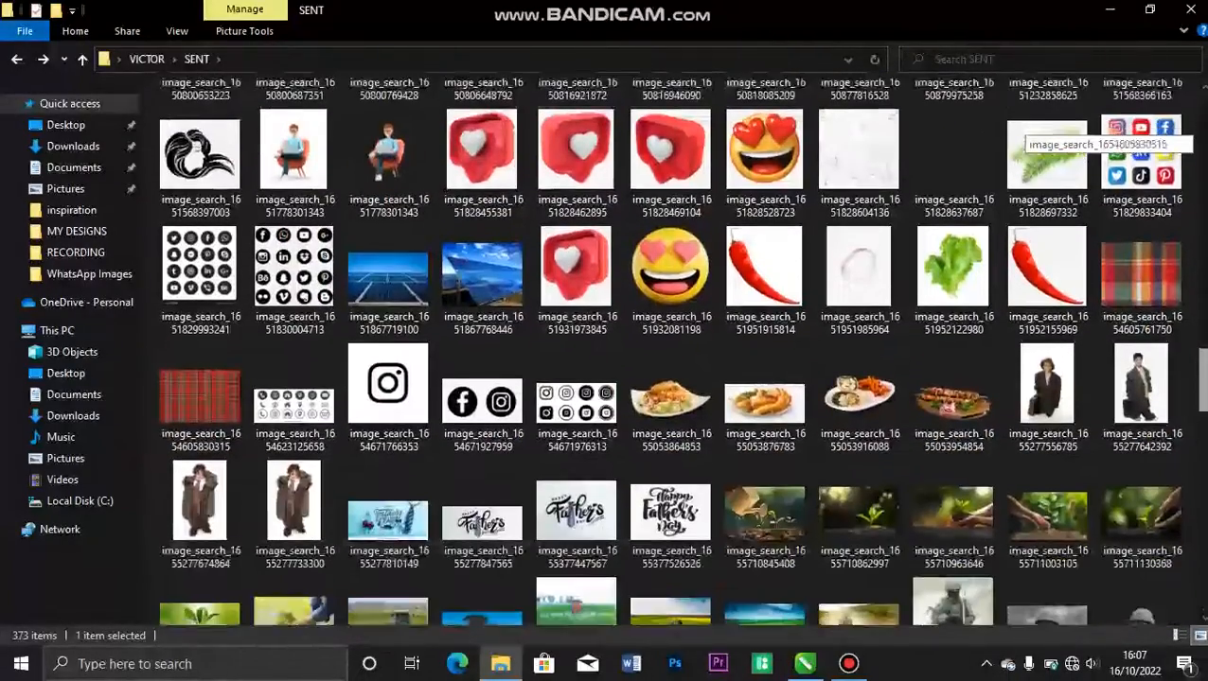
{"action": "scroll", "coordinate": [1027, 133], "scroll_direction": "down", "scroll_amount": 5}
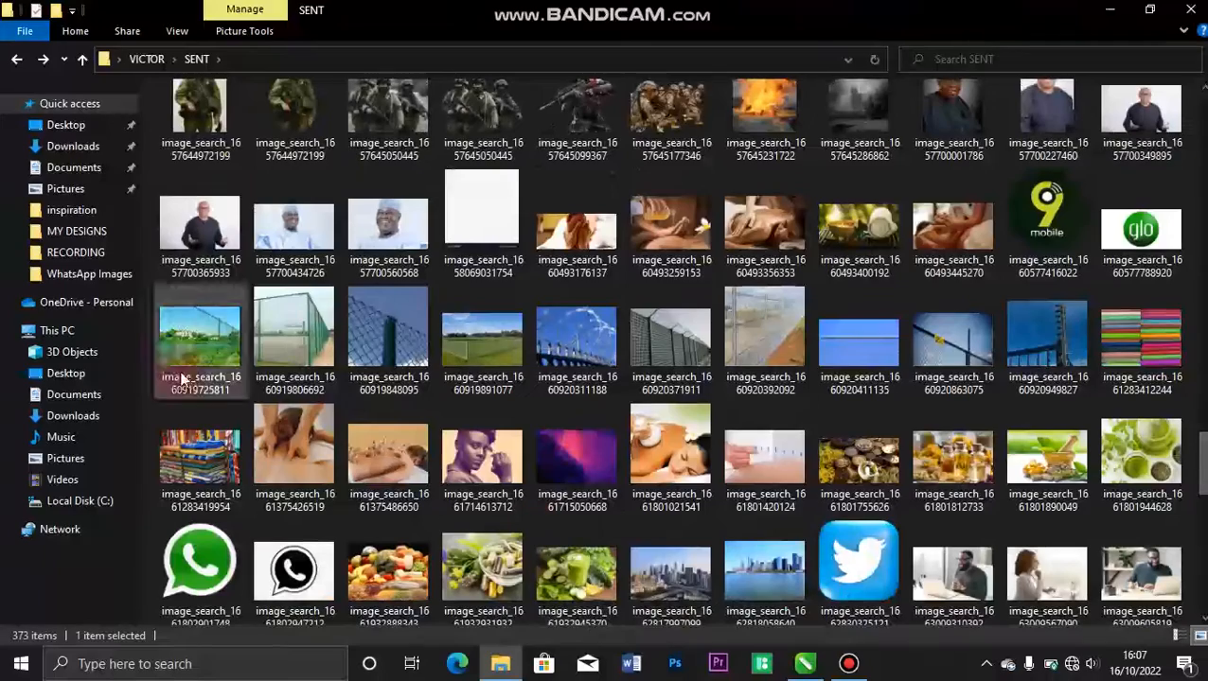
{"action": "left_click_drag", "start_coordinate": [182, 379], "coordinate": [1017, 309]}
PowerClip the stacked fabrics photo inside the bottom-left rectangle of the grid.
{"action": "right_click", "coordinate": [1018, 316]}
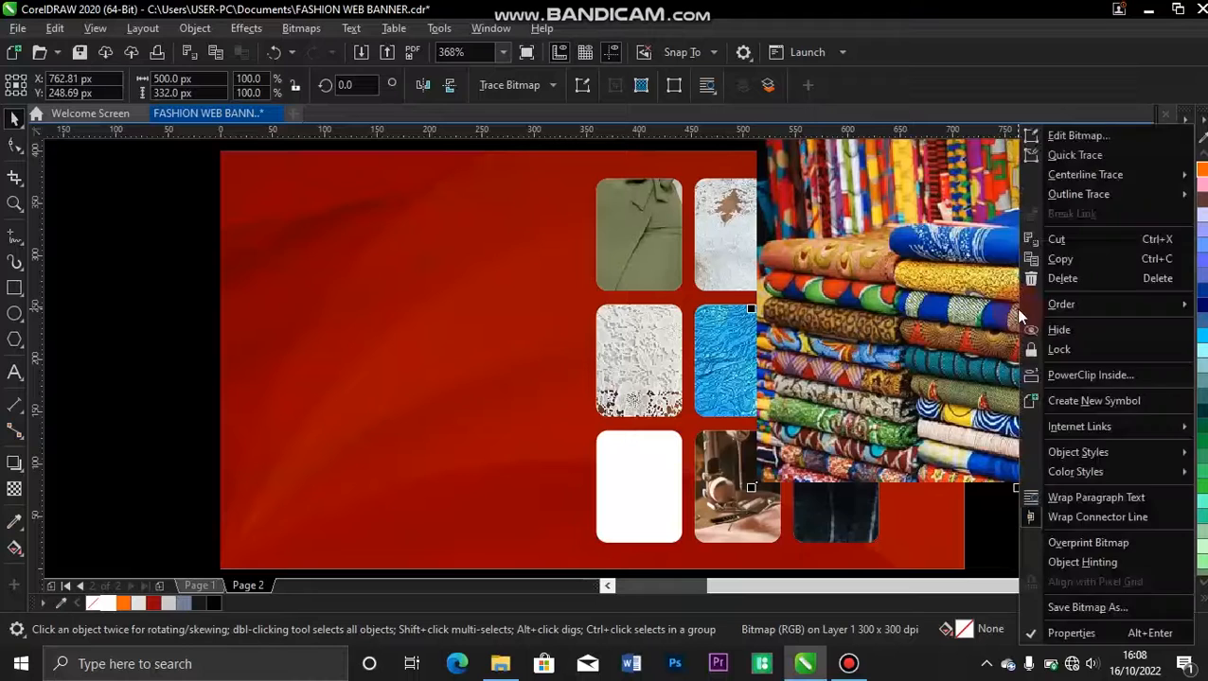
{"action": "left_click", "coordinate": [1059, 376]}
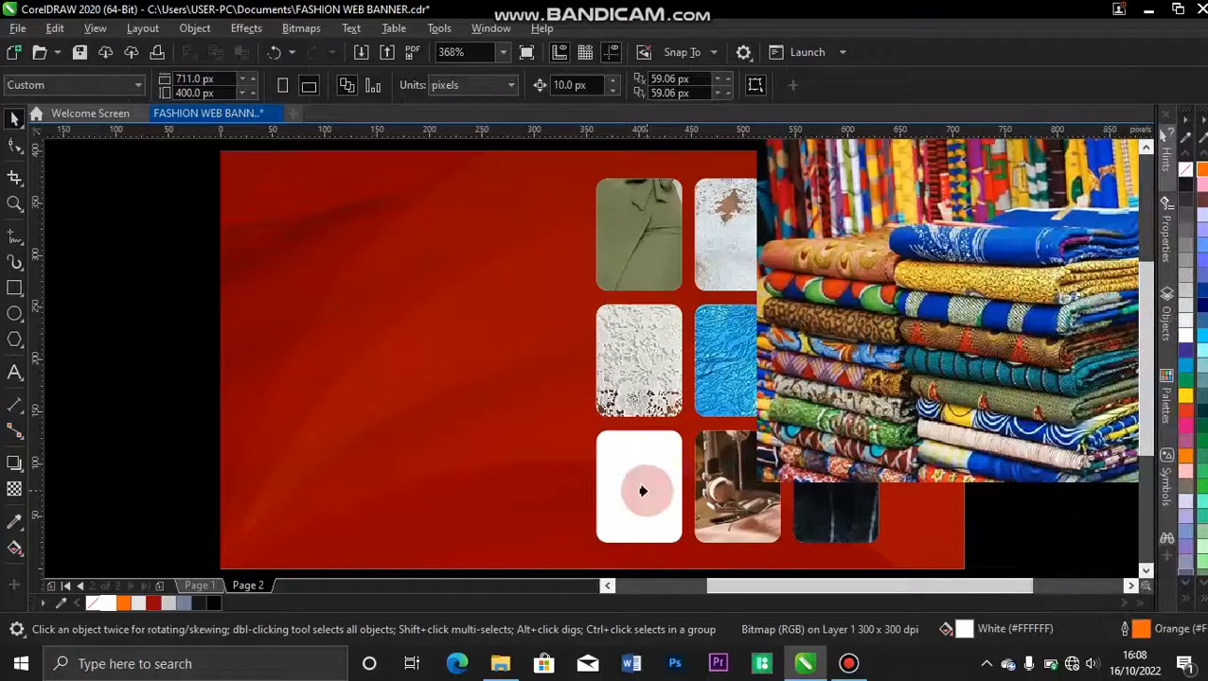
{"action": "left_click", "coordinate": [641, 489]}
Edit the top-left PowerClip, shrinking the green dress photo to about 136 × 181 px and positioning the dress within the frame.
{"action": "double_click", "coordinate": [634, 240]}
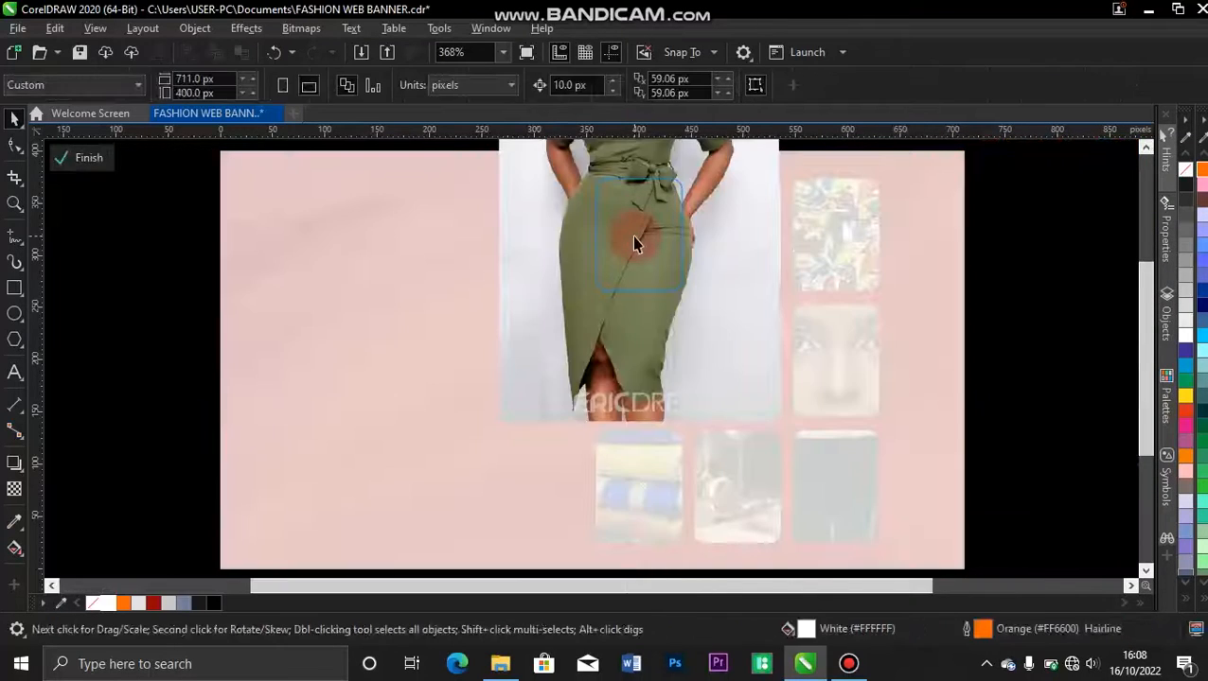
{"action": "left_click", "coordinate": [634, 238]}
{"action": "key", "text": "F4"}
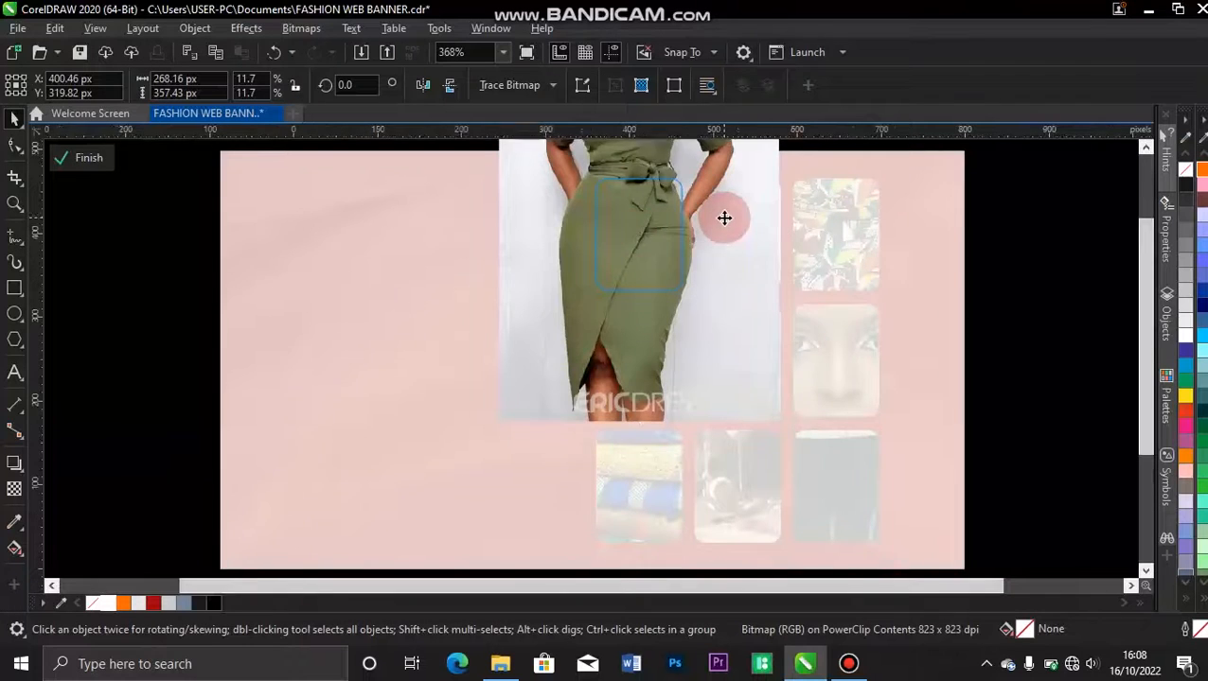
{"action": "left_click_drag", "start_coordinate": [749, 148], "coordinate": [674, 292]}
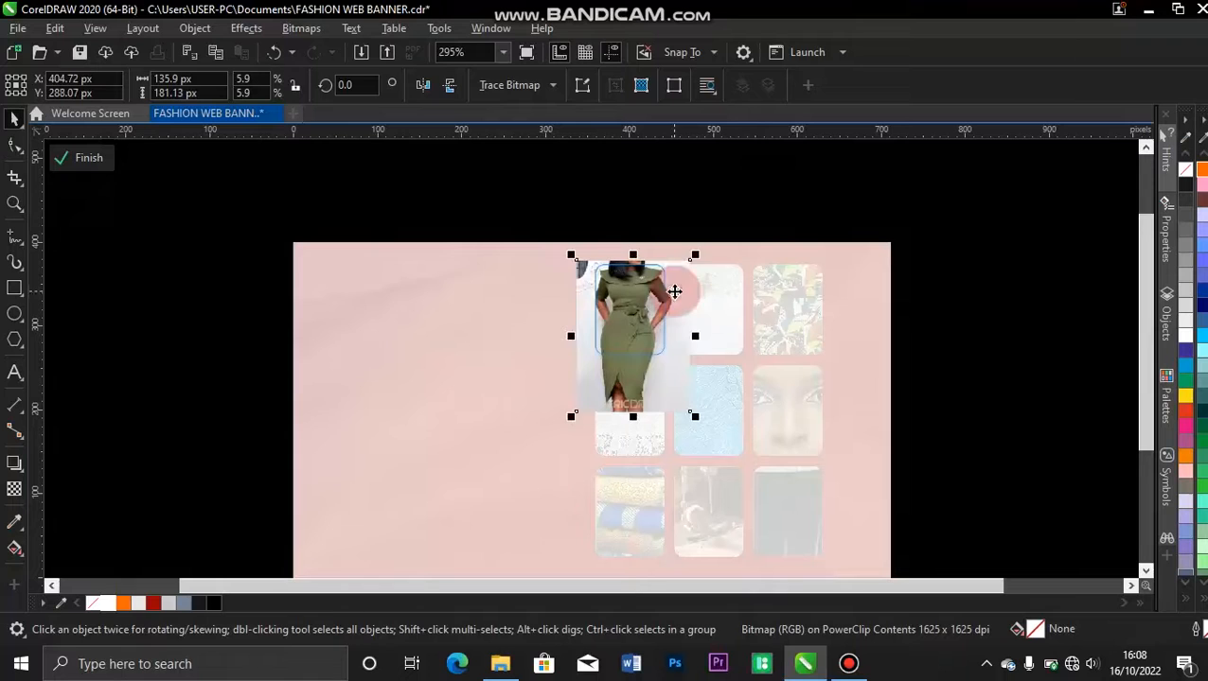
{"action": "left_click", "coordinate": [89, 159]}
Edit the top-middle PowerClip, shrinking the wedding gown photo to about 98 × 122 px around its centre.
{"action": "double_click", "coordinate": [695, 322]}
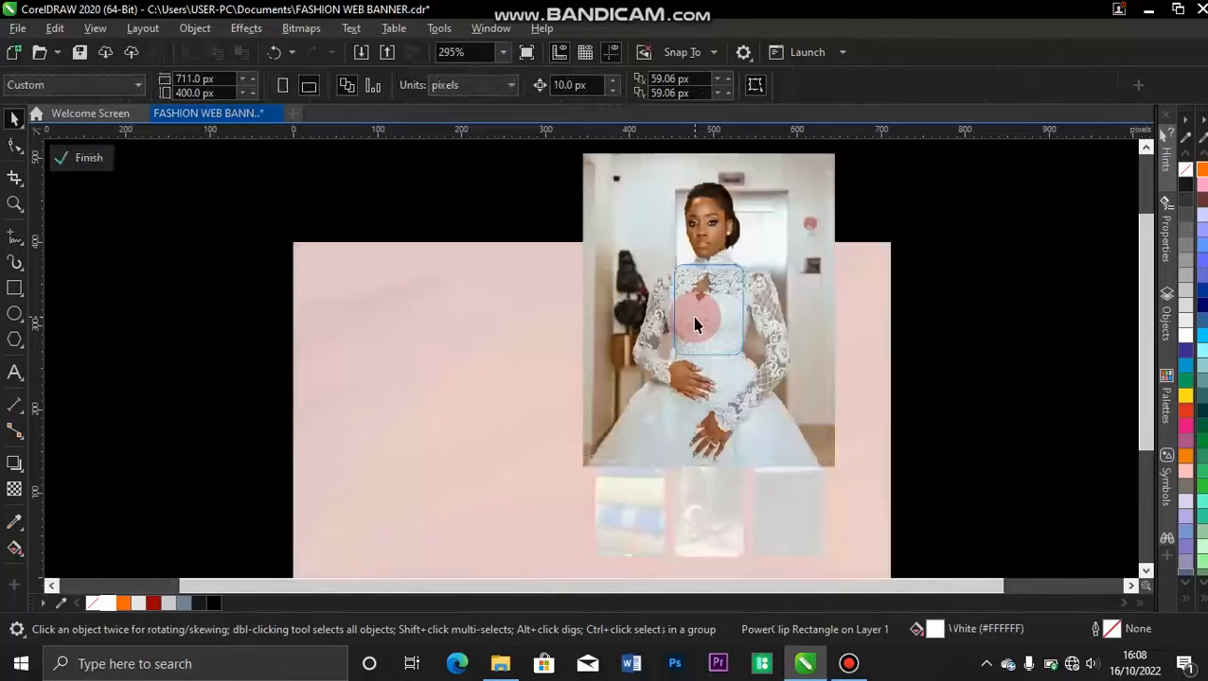
{"action": "left_click", "coordinate": [764, 235]}
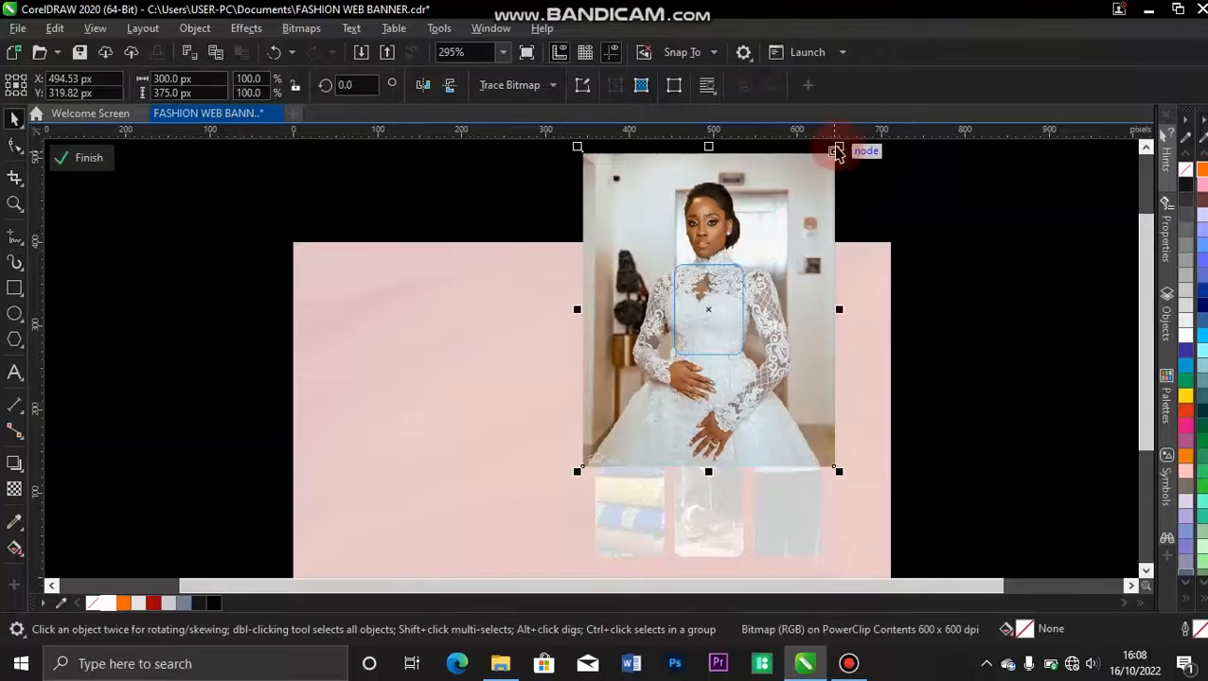
{"action": "left_click_drag", "start_coordinate": [837, 149], "coordinate": [782, 256]}
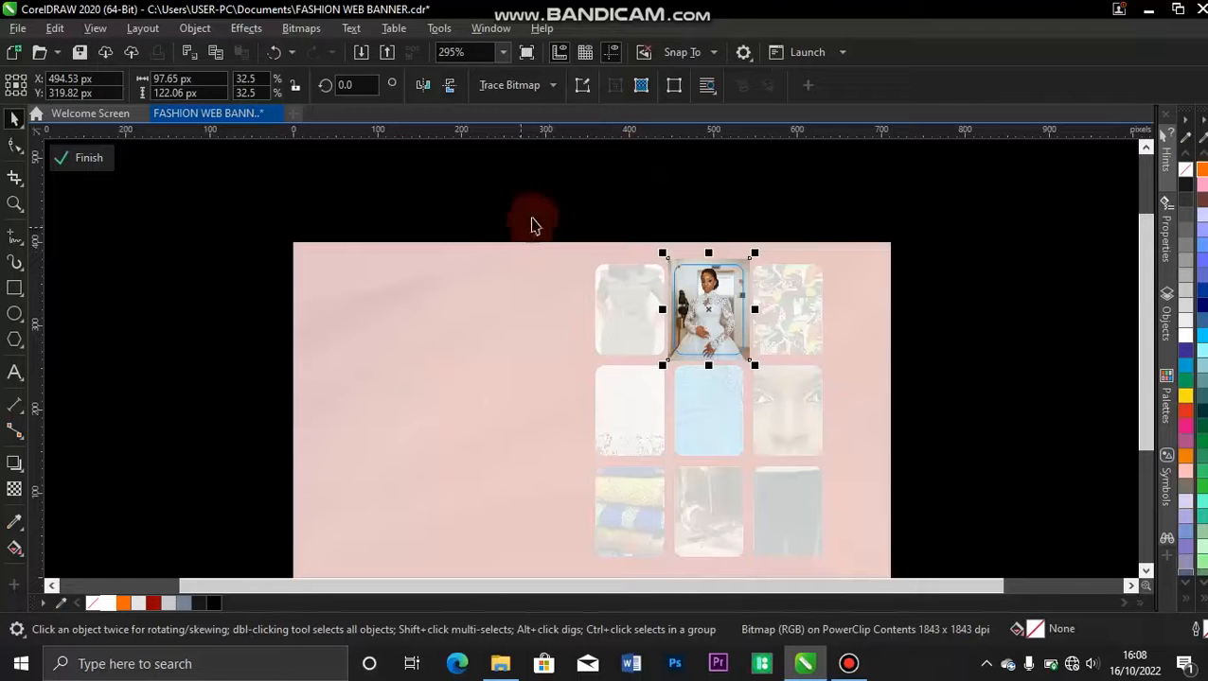
{"action": "left_click", "coordinate": [90, 159]}
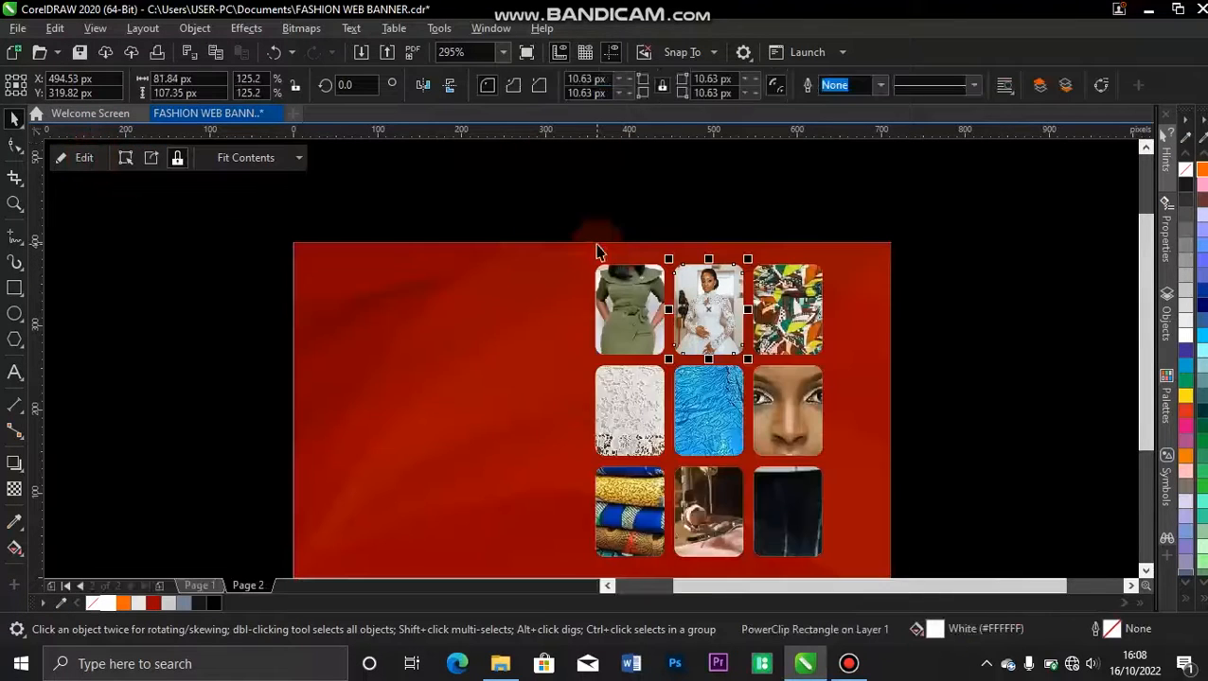
Edit the top-right PowerClip, scaling the patterned dress photo to about 147 × 183 px and shifting it down to frame the upper body.
{"action": "double_click", "coordinate": [795, 322]}
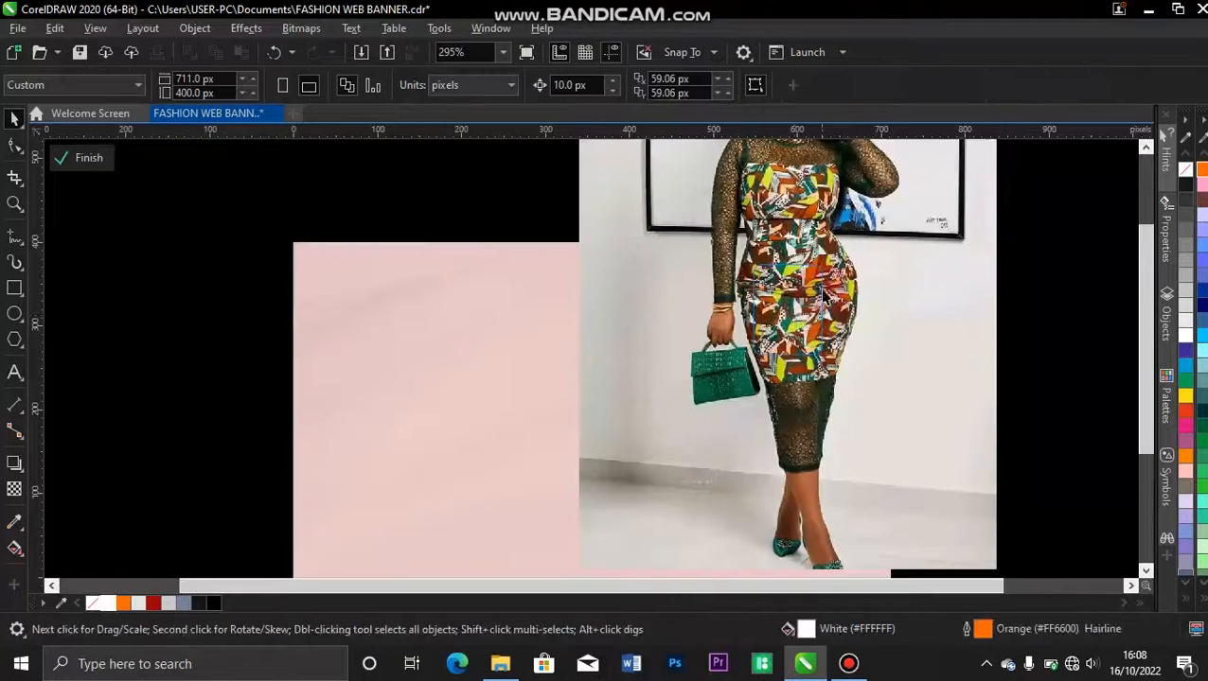
{"action": "scroll", "coordinate": [818, 289], "scroll_direction": "down", "scroll_amount": 1}
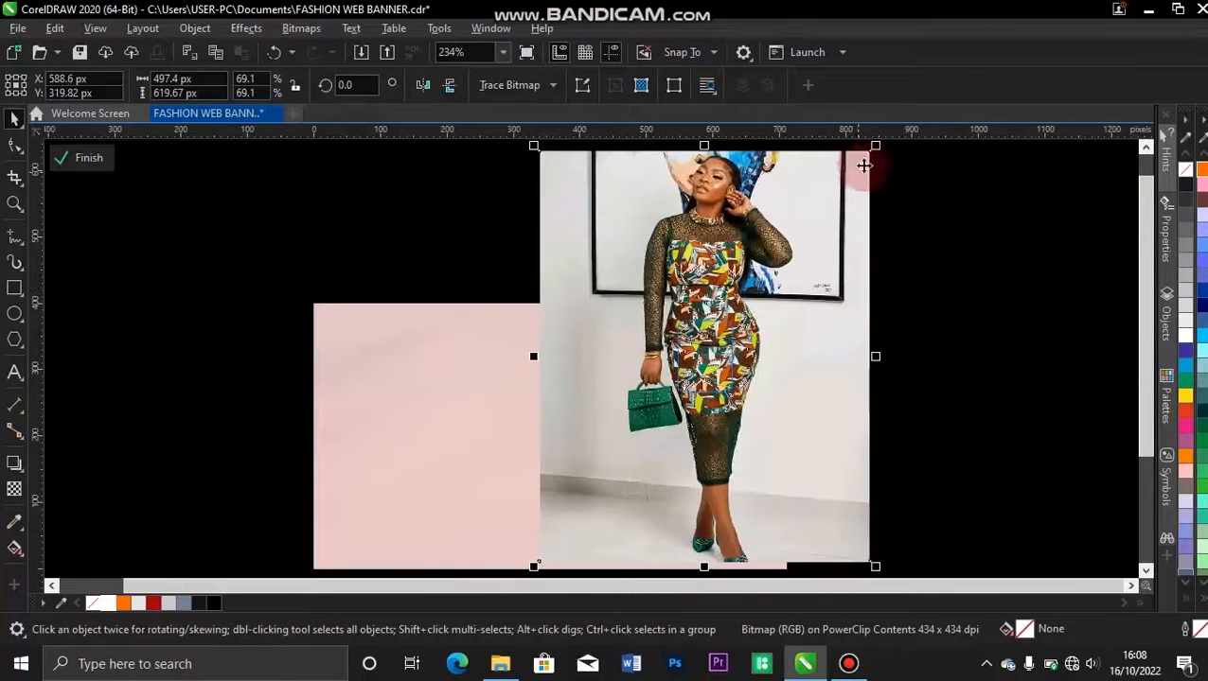
{"action": "left_click_drag", "start_coordinate": [874, 147], "coordinate": [766, 309]}
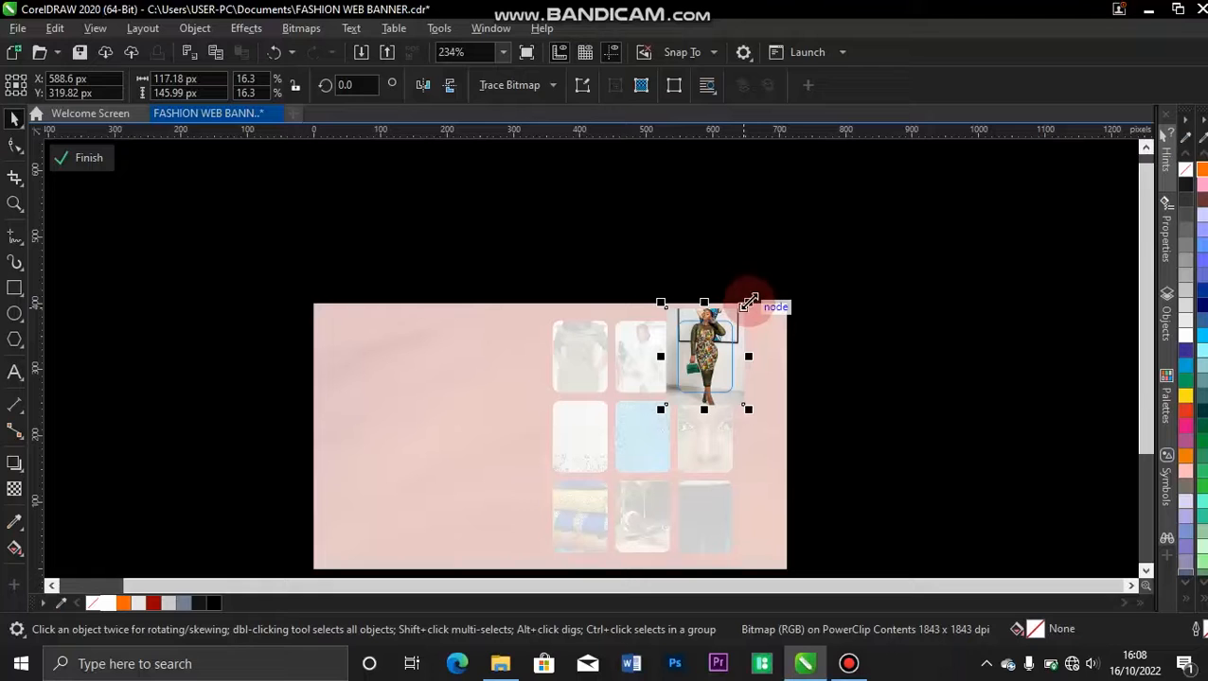
{"action": "mouse_move", "coordinate": [748, 304]}
{"action": "left_mouse_down"}
{"action": "mouse_move", "coordinate": [760, 289]}
{"action": "mouse_move", "coordinate": [749, 326]}
{"action": "left_mouse_up"}
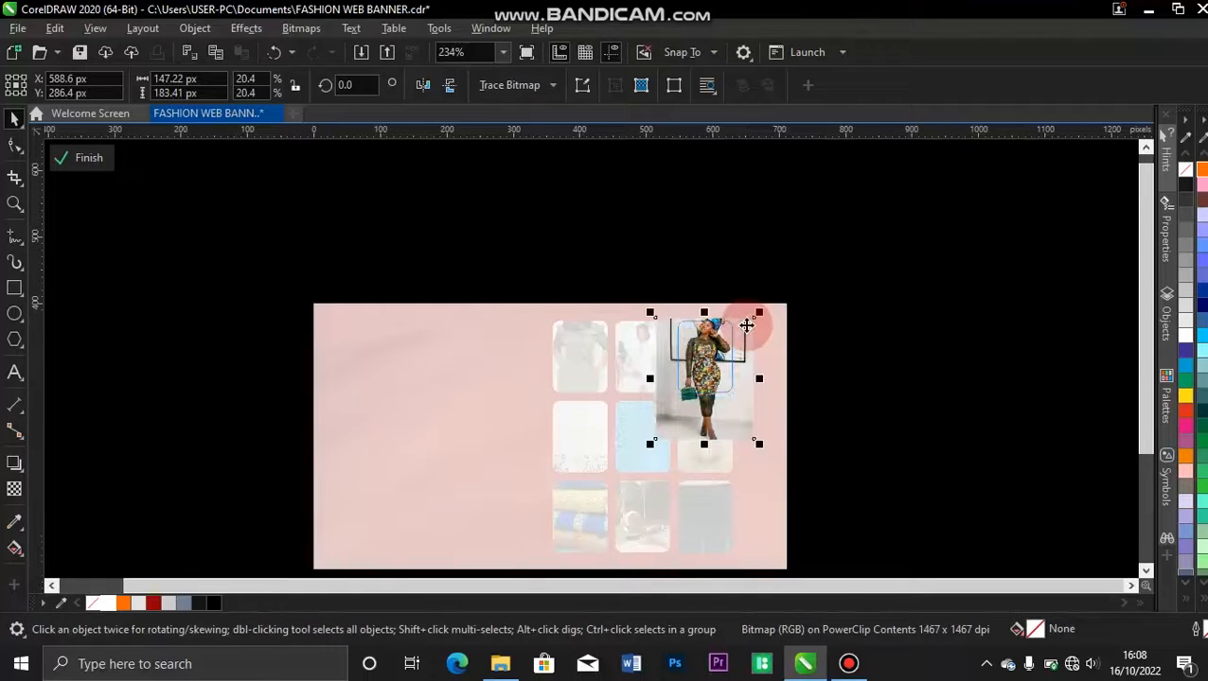
{"action": "left_click", "coordinate": [62, 161]}
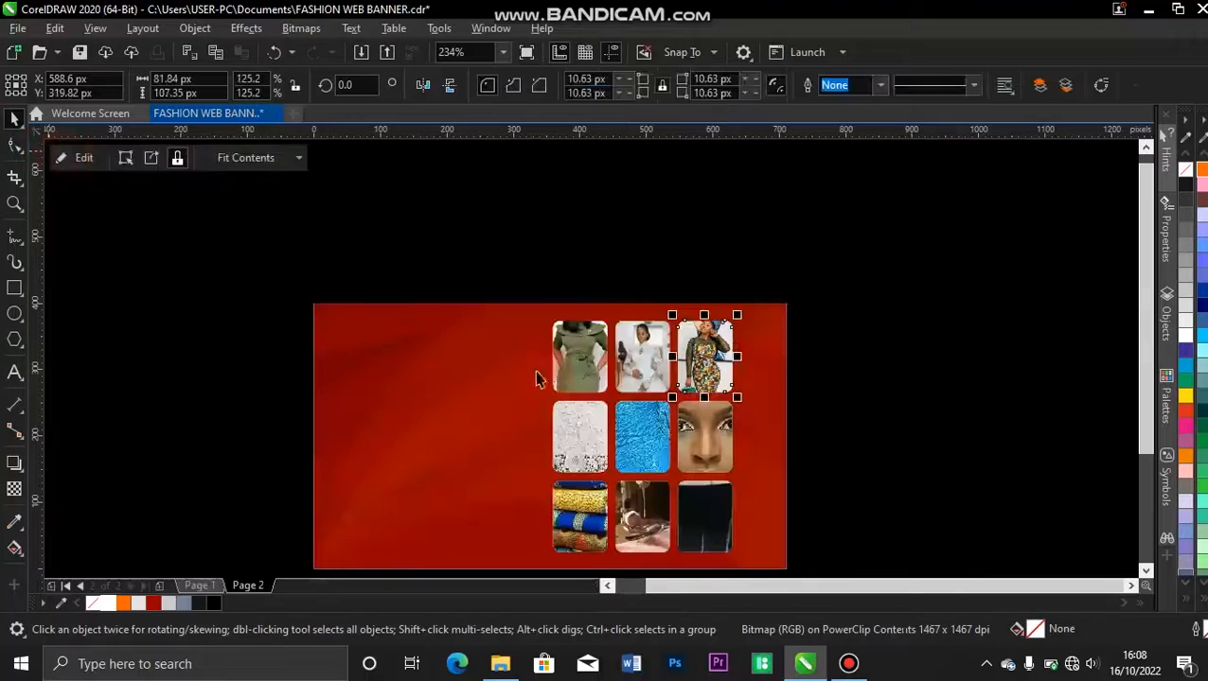
Edit the middle-left PowerClip, shrinking the white lace dress photo to about 170 × 227 px and framing the upper body.
{"action": "double_click", "coordinate": [575, 421]}
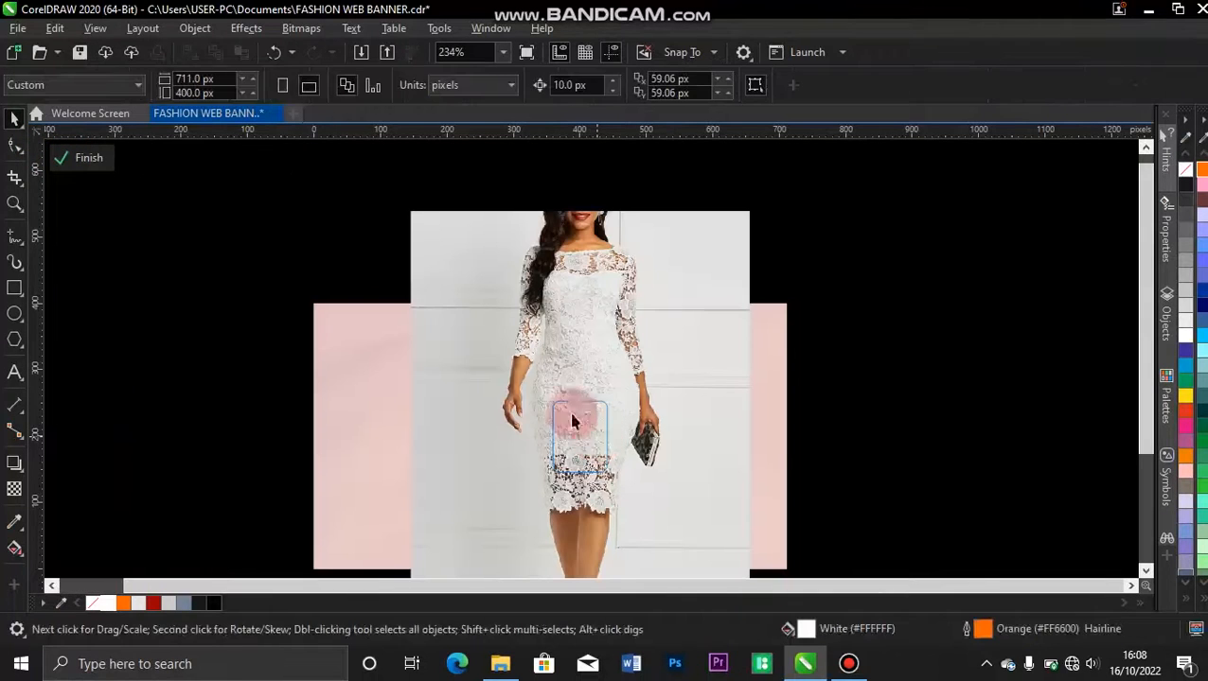
{"action": "left_click", "coordinate": [632, 251]}
{"action": "left_click_drag", "start_coordinate": [754, 206], "coordinate": [637, 385]}
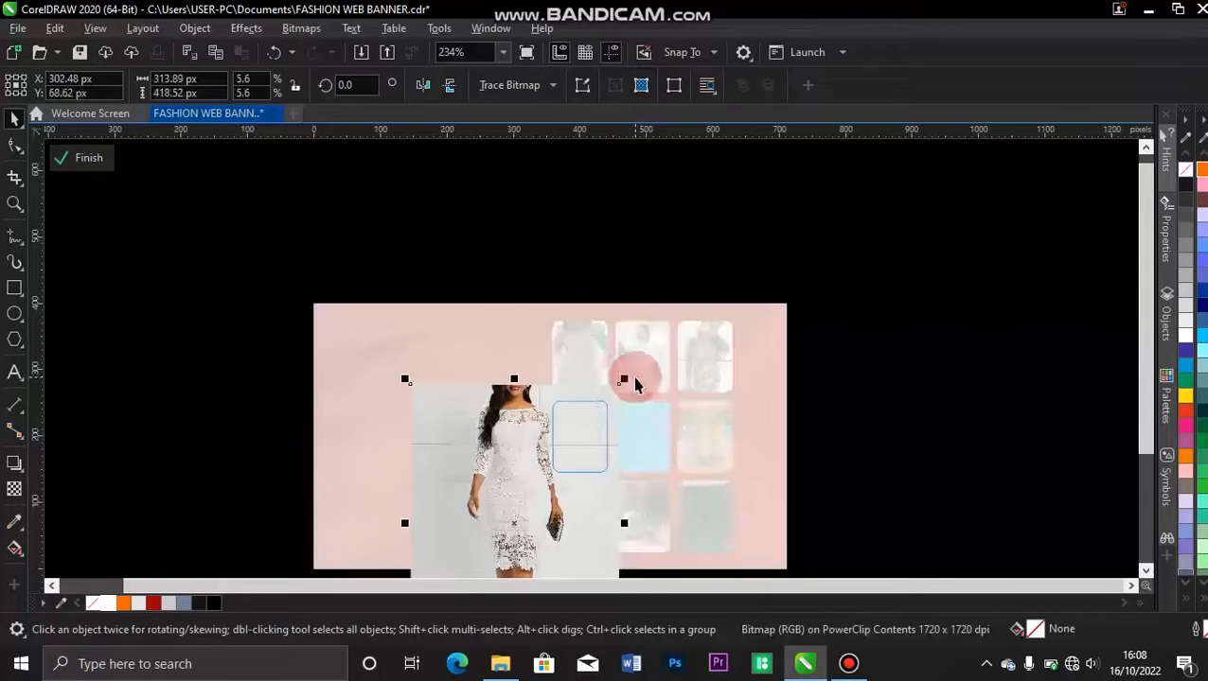
{"action": "left_click_drag", "start_coordinate": [517, 432], "coordinate": [590, 426]}
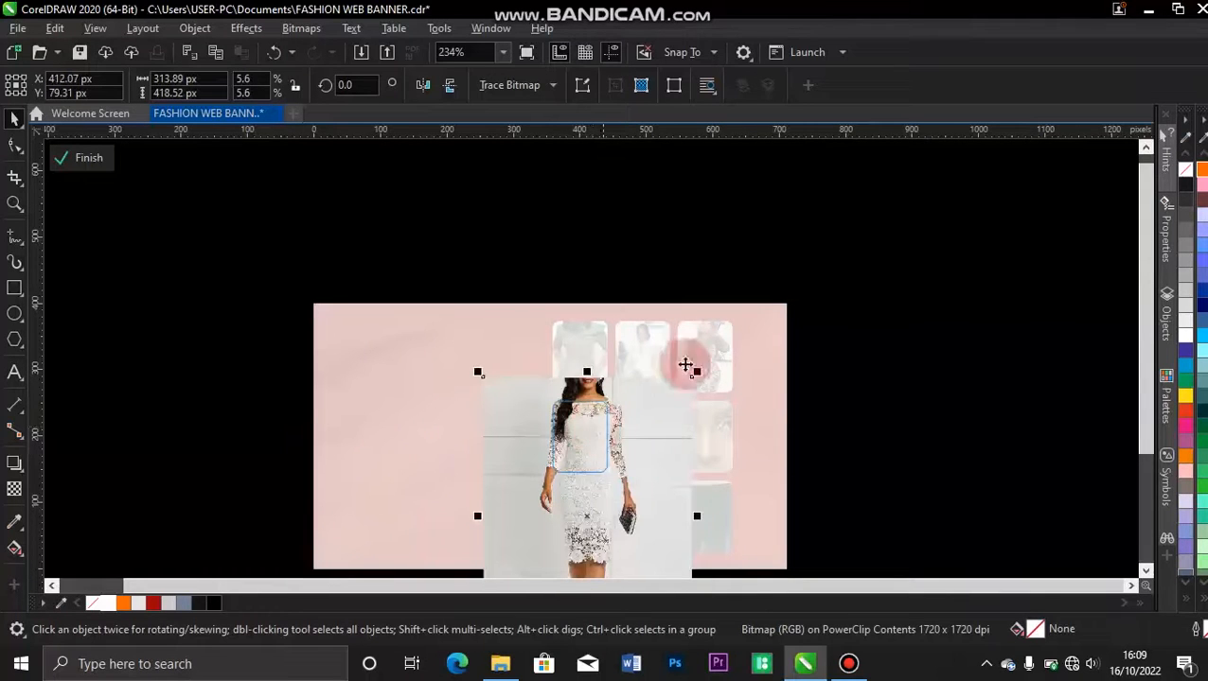
{"action": "left_click_drag", "start_coordinate": [696, 372], "coordinate": [633, 464]}
{"action": "left_click_drag", "start_coordinate": [668, 365], "coordinate": [661, 377]}
{"action": "left_click_drag", "start_coordinate": [635, 419], "coordinate": [617, 431]}
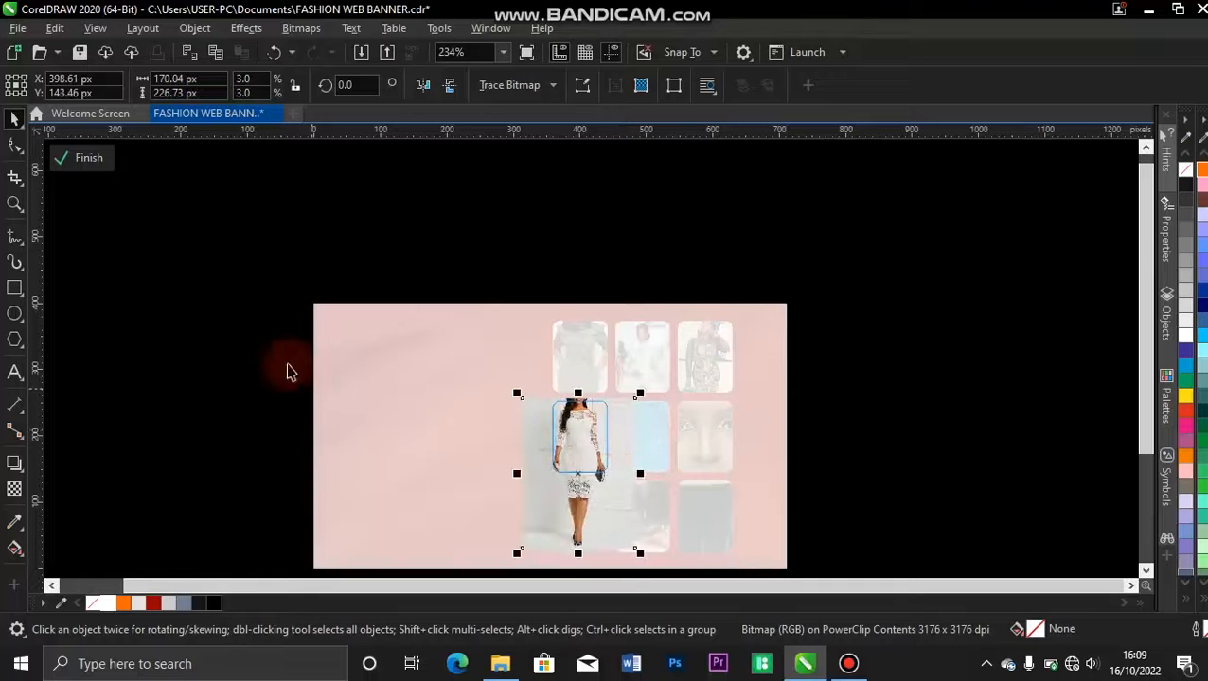
{"action": "left_click", "coordinate": [100, 163]}
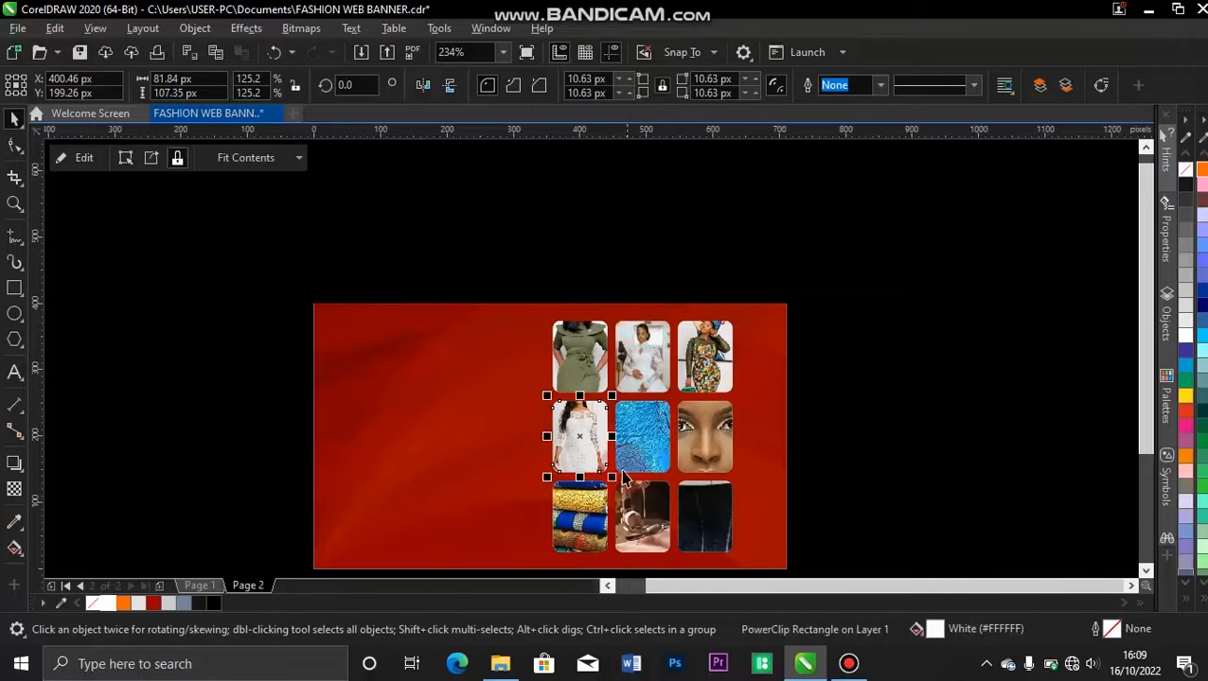
Edit the centre PowerClip, shrinking the blue dress photo to about 179 × 179 px and shifting it down and slightly right.
{"action": "double_click", "coordinate": [642, 460]}
{"action": "left_click", "coordinate": [717, 382]}
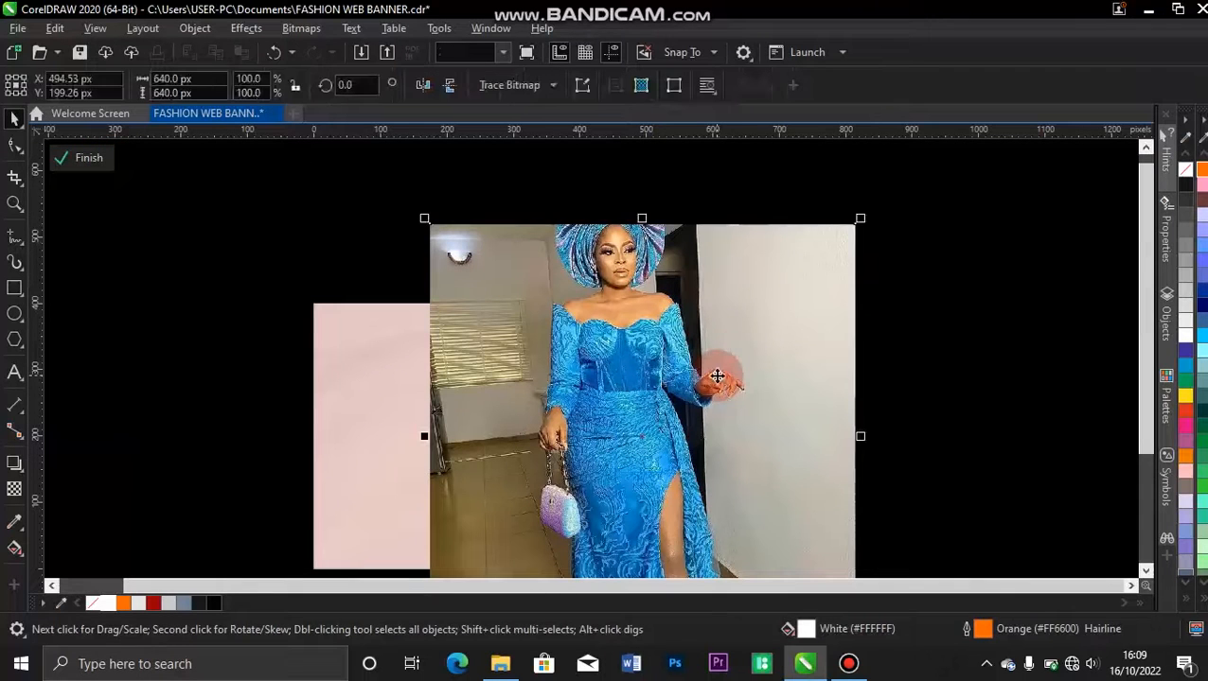
{"action": "left_click_drag", "start_coordinate": [859, 219], "coordinate": [705, 367]}
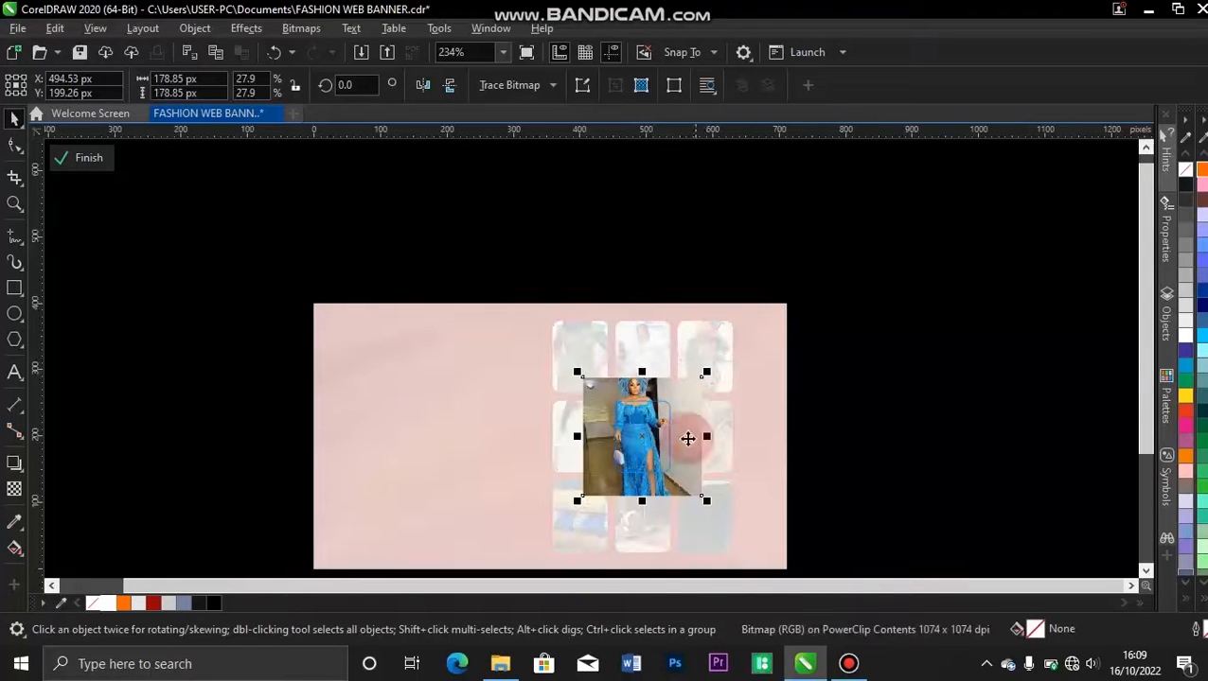
{"action": "left_click_drag", "start_coordinate": [680, 428], "coordinate": [693, 448]}
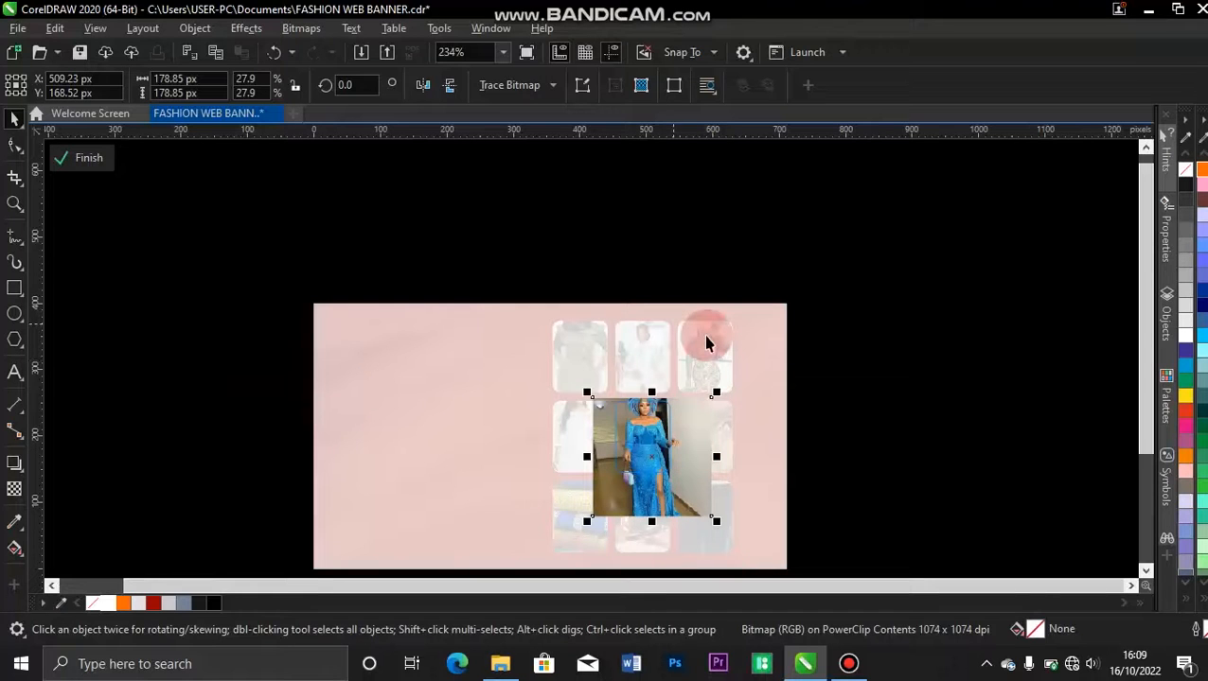
{"action": "key", "text": "Left"}
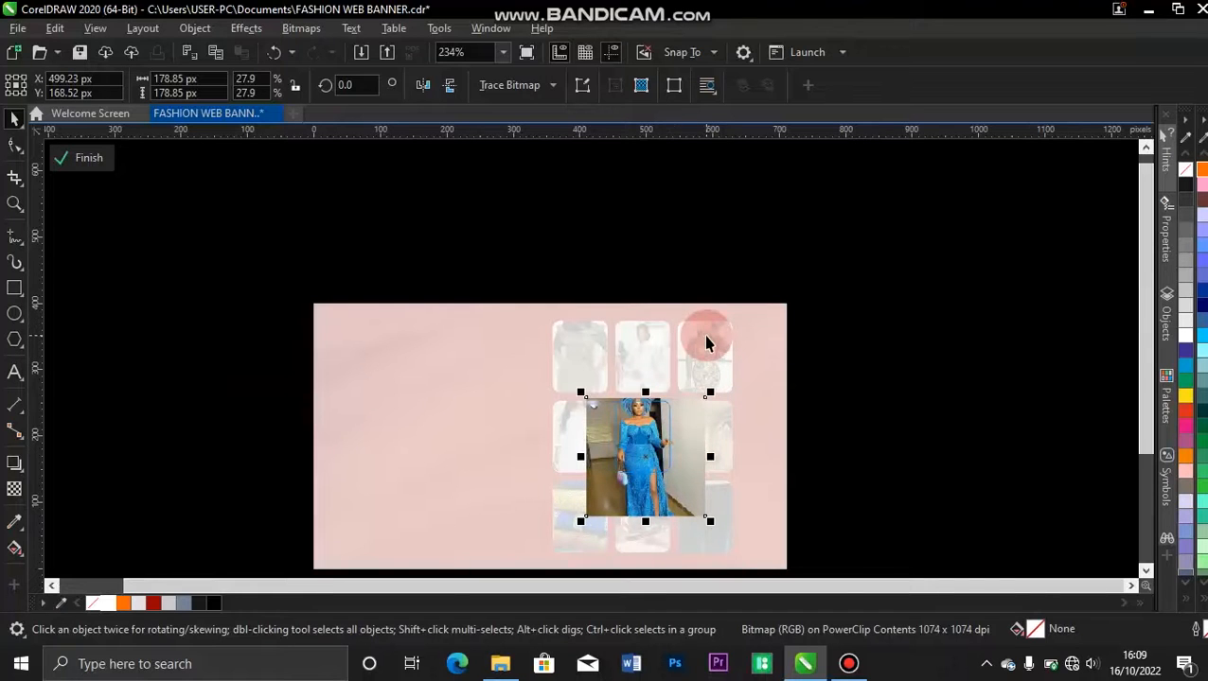
{"action": "left_click", "coordinate": [74, 157]}
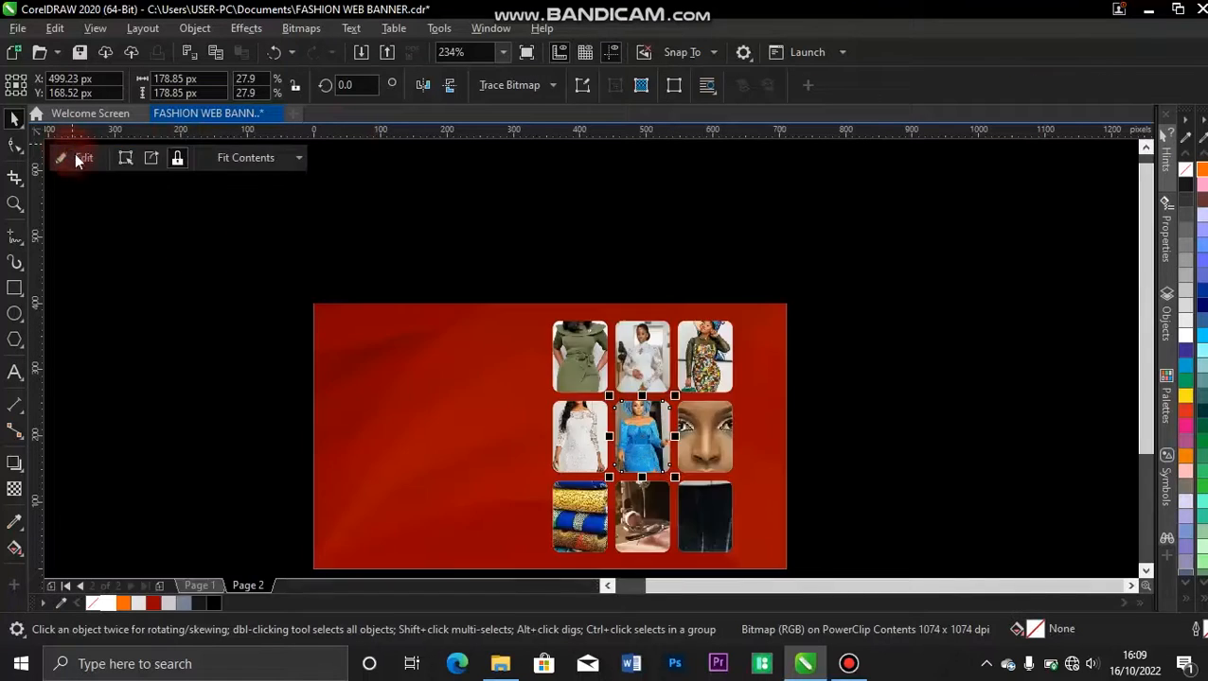
{"action": "left_click", "coordinate": [242, 336]}
Edit the middle-right PowerClip, shrinking the green headwrap portrait to about 143 × 143 px around its centre.
{"action": "double_click", "coordinate": [694, 447]}
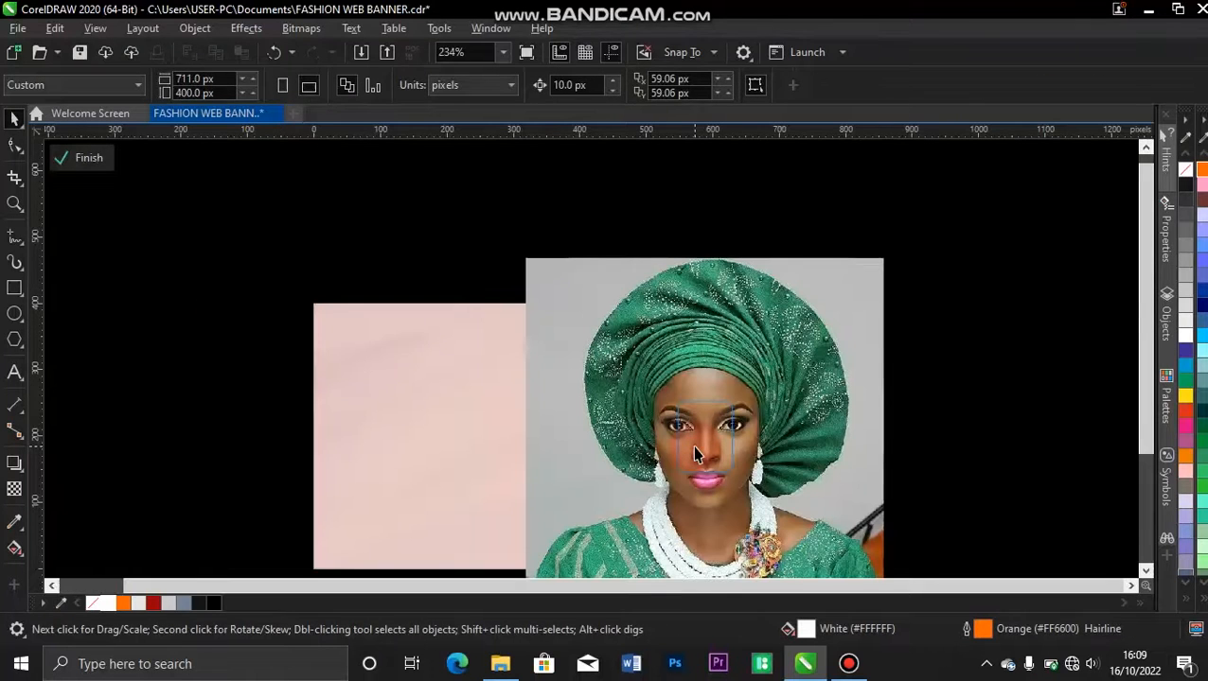
{"action": "left_click", "coordinate": [694, 447]}
{"action": "left_click_drag", "start_coordinate": [892, 251], "coordinate": [757, 376]}
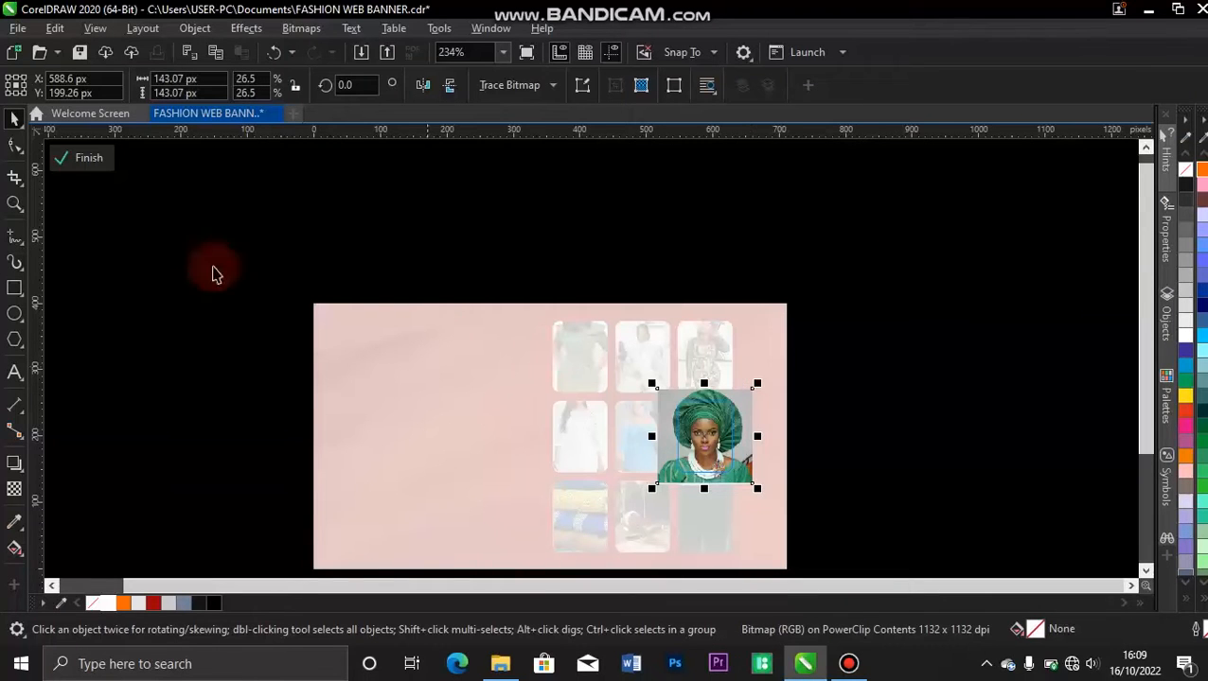
{"action": "left_click", "coordinate": [85, 158]}
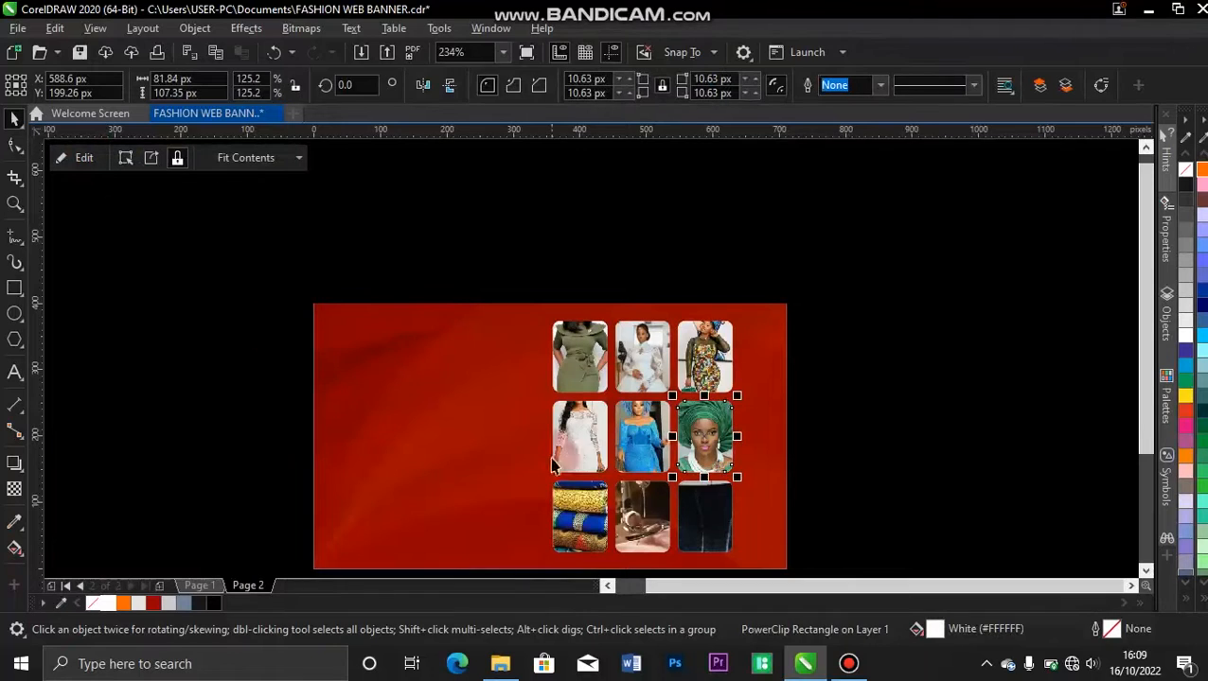
Edit the bottom-left PowerClip, shrinking the stacked fabrics photo to about 196 × 130 px and covering the frame with it.
{"action": "double_click", "coordinate": [574, 499]}
{"action": "left_click", "coordinate": [595, 419]}
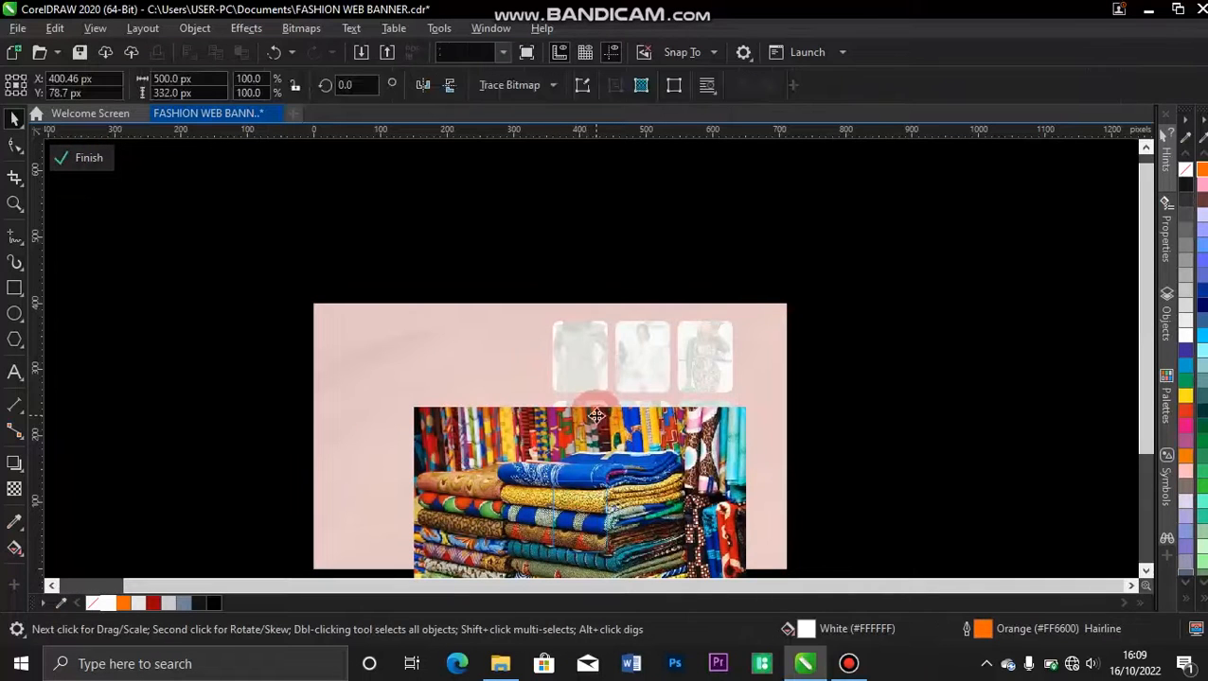
{"action": "left_click_drag", "start_coordinate": [754, 402], "coordinate": [662, 511]}
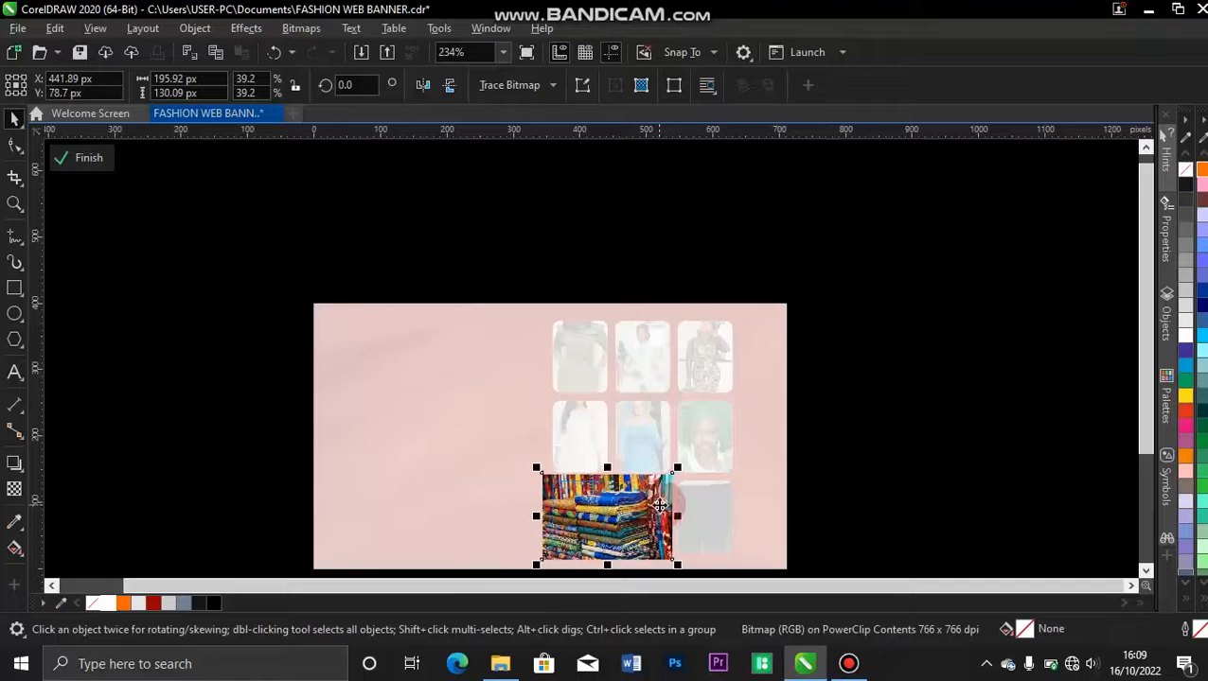
{"action": "left_click", "coordinate": [83, 161]}
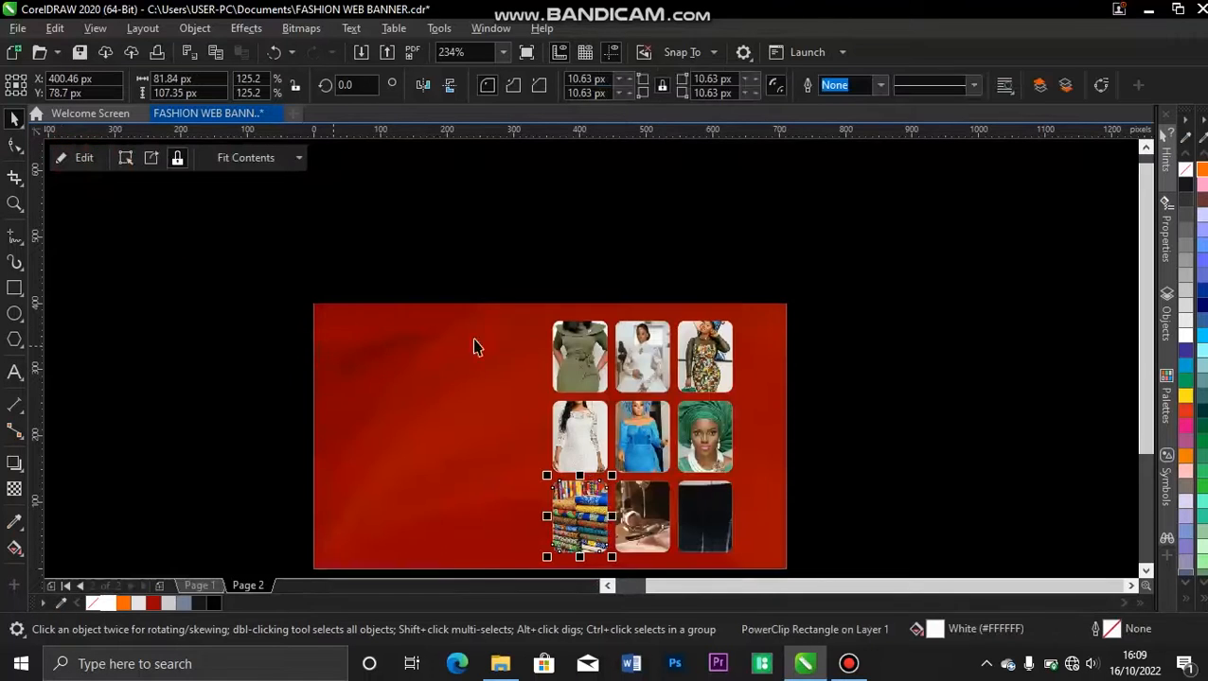
Edit the bottom-middle PowerClip, shrinking the sewing machine photo to about 188 × 125 px around its centre.
{"action": "double_click", "coordinate": [638, 508]}
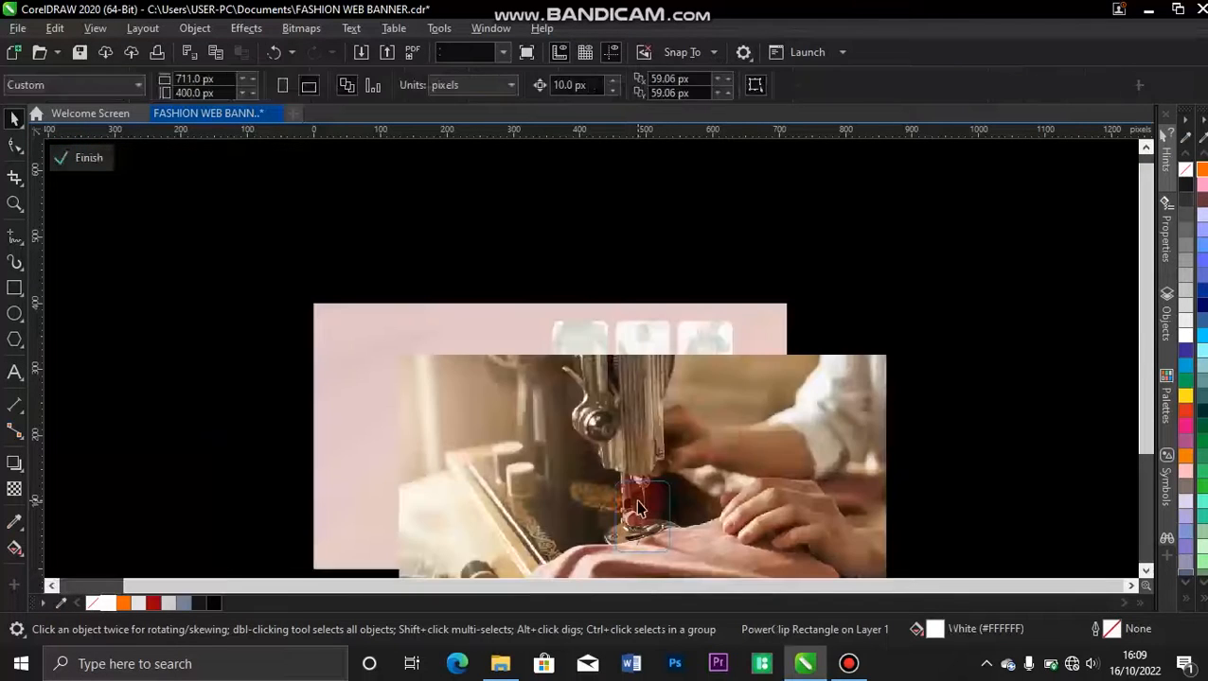
{"action": "left_click", "coordinate": [750, 445]}
{"action": "left_click_drag", "start_coordinate": [895, 350], "coordinate": [709, 433]}
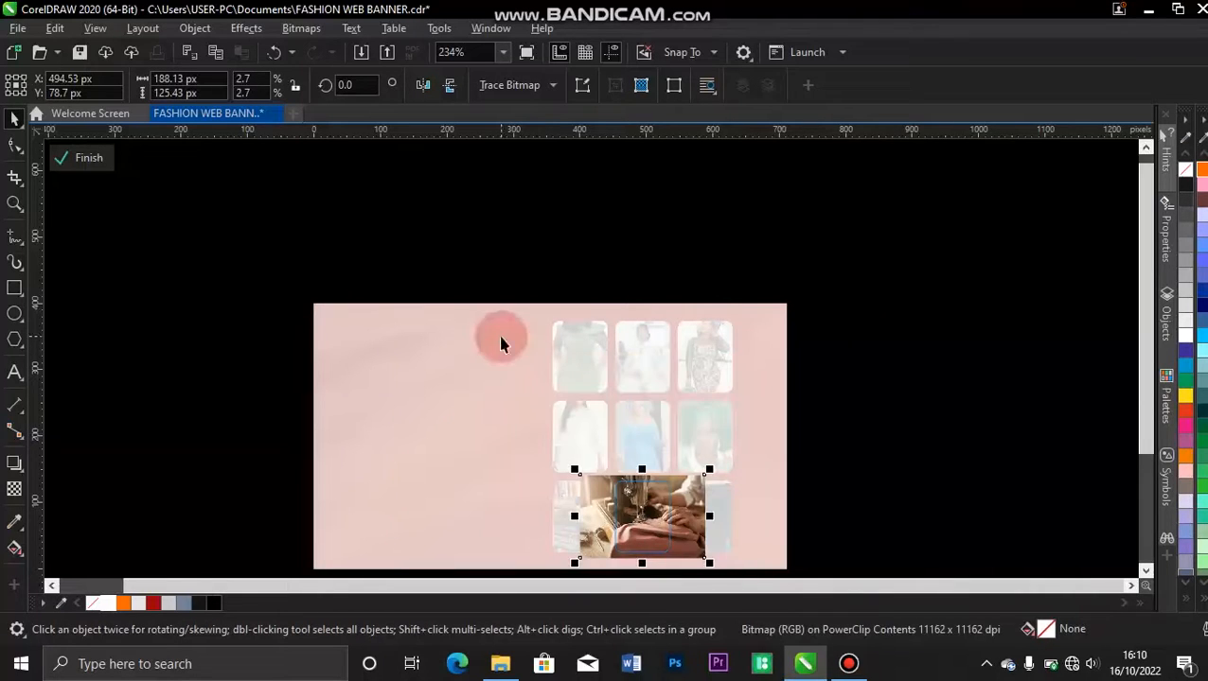
{"action": "left_click", "coordinate": [85, 158]}
Edit the bottom-right PowerClip, shrinking the tailor's mannequin photo to about 127 × 127 px around its centre.
{"action": "double_click", "coordinate": [690, 507]}
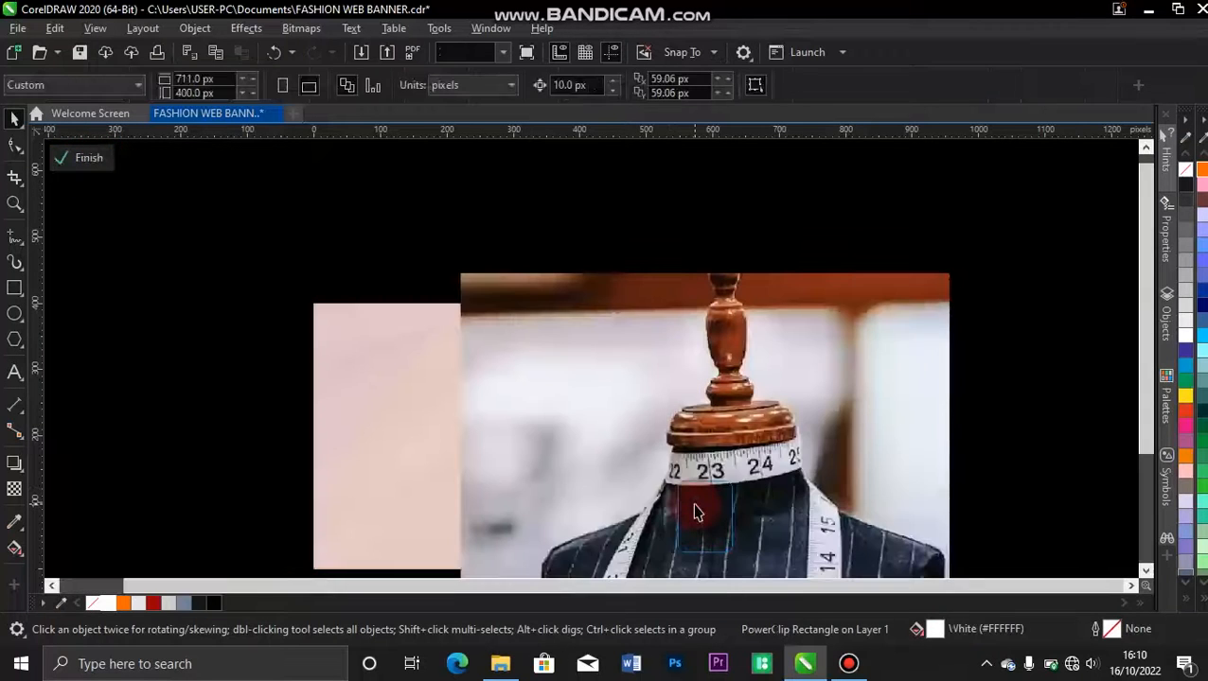
{"action": "left_click", "coordinate": [690, 506]}
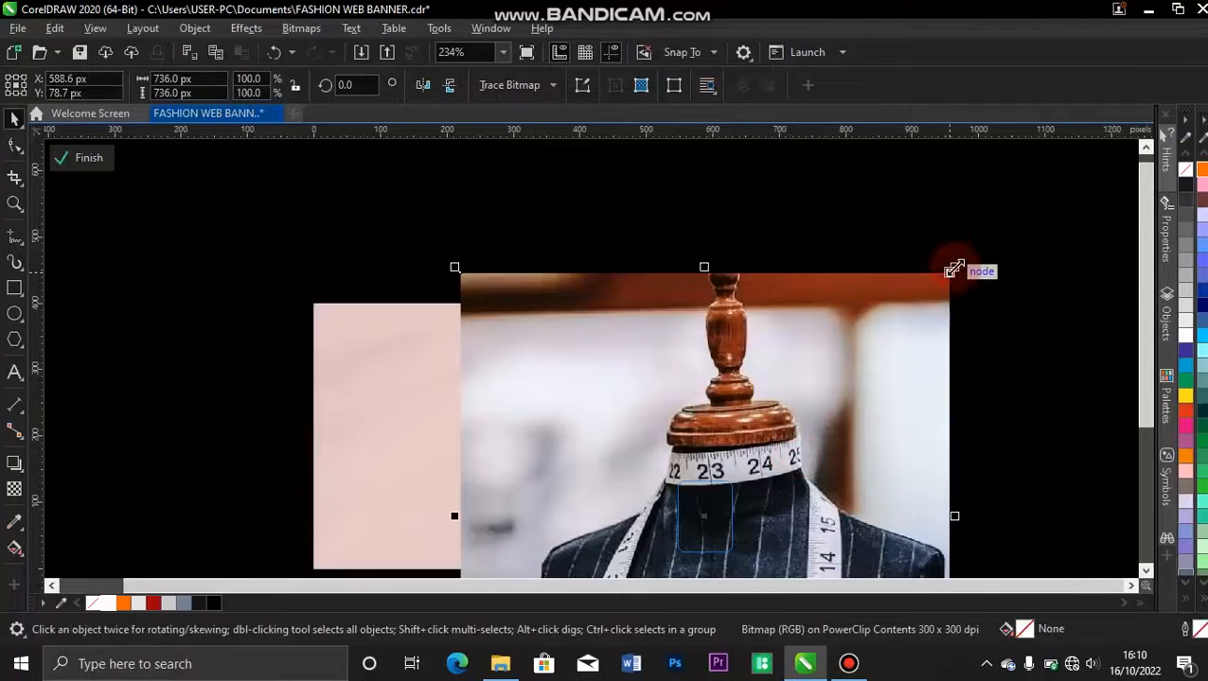
{"action": "left_click_drag", "start_coordinate": [954, 268], "coordinate": [751, 417]}
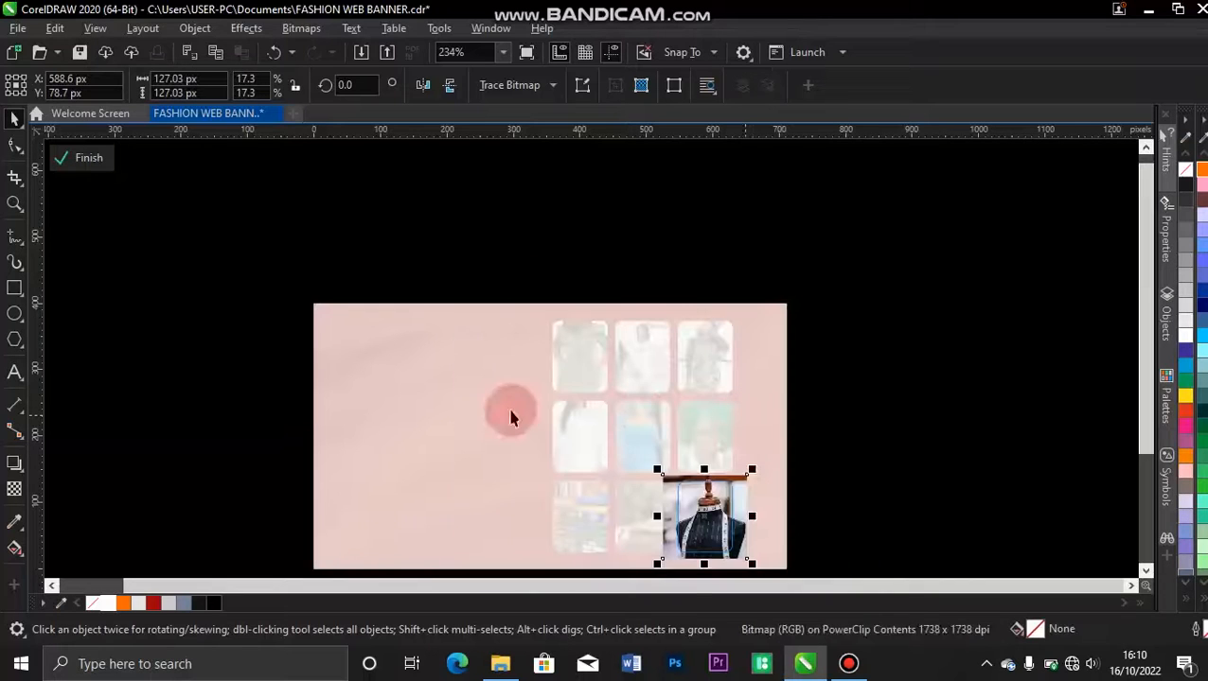
{"action": "left_click", "coordinate": [100, 167]}
Group the nine photo-filled rounded rectangles of the grid into one object.
{"action": "key", "text": "shift+F4"}
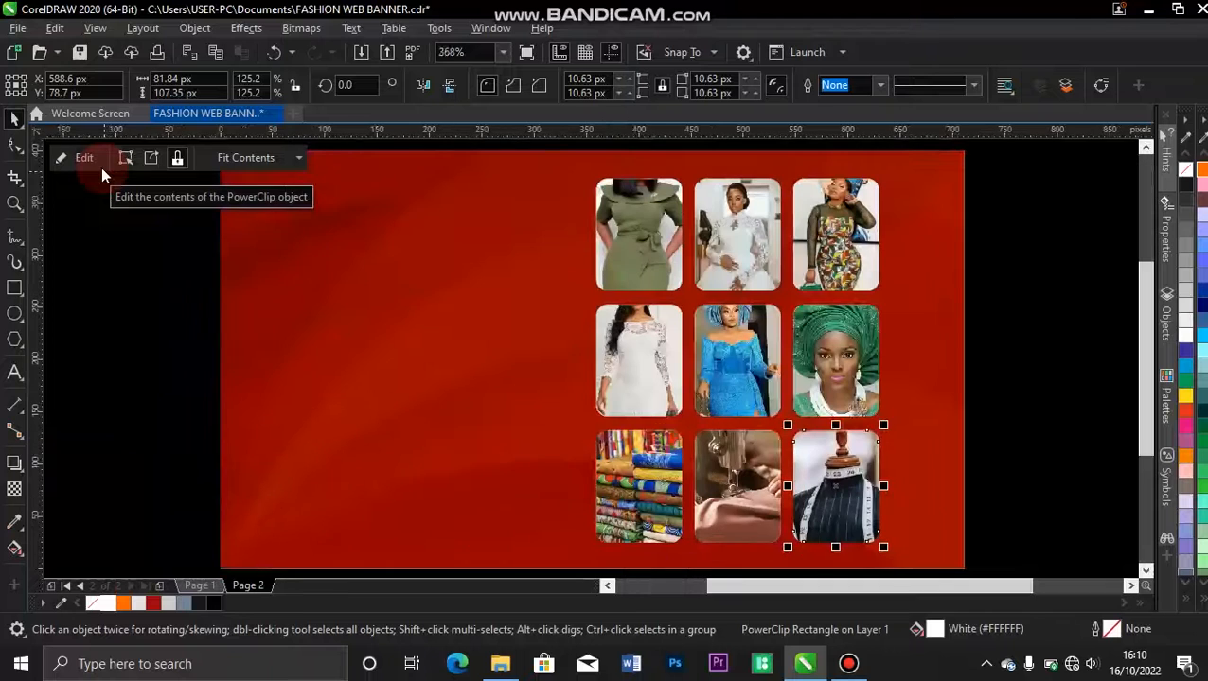
{"action": "left_click", "coordinate": [14, 288]}
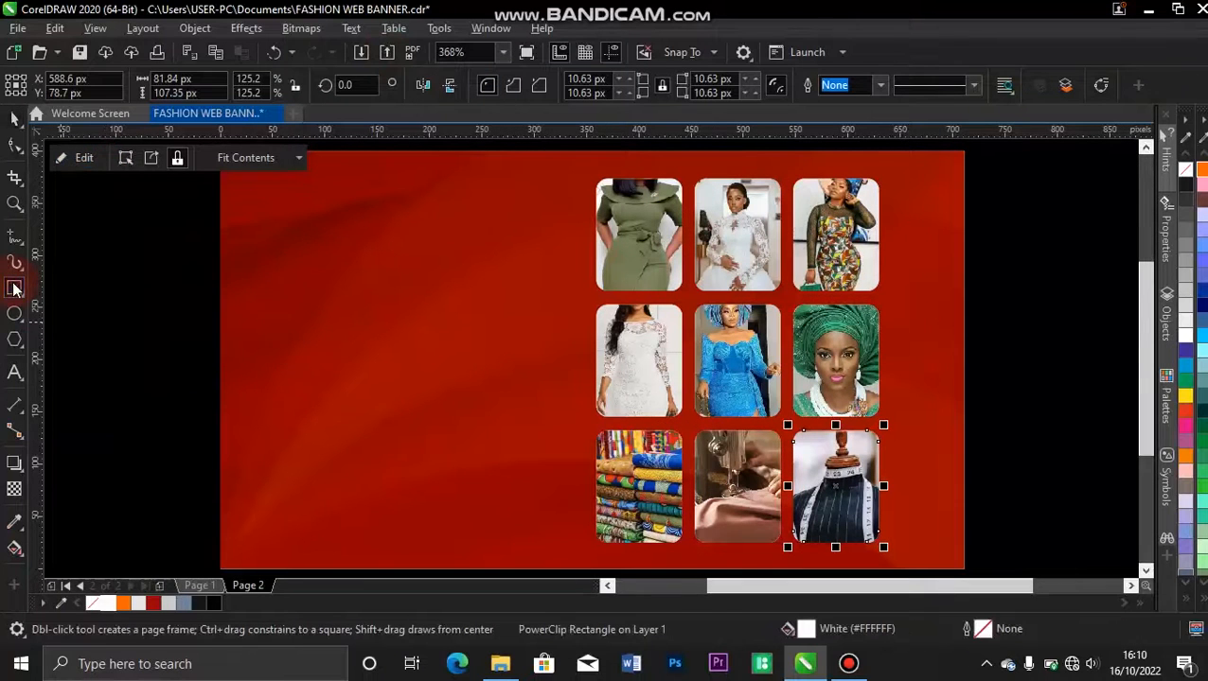
{"action": "key", "text": "space"}
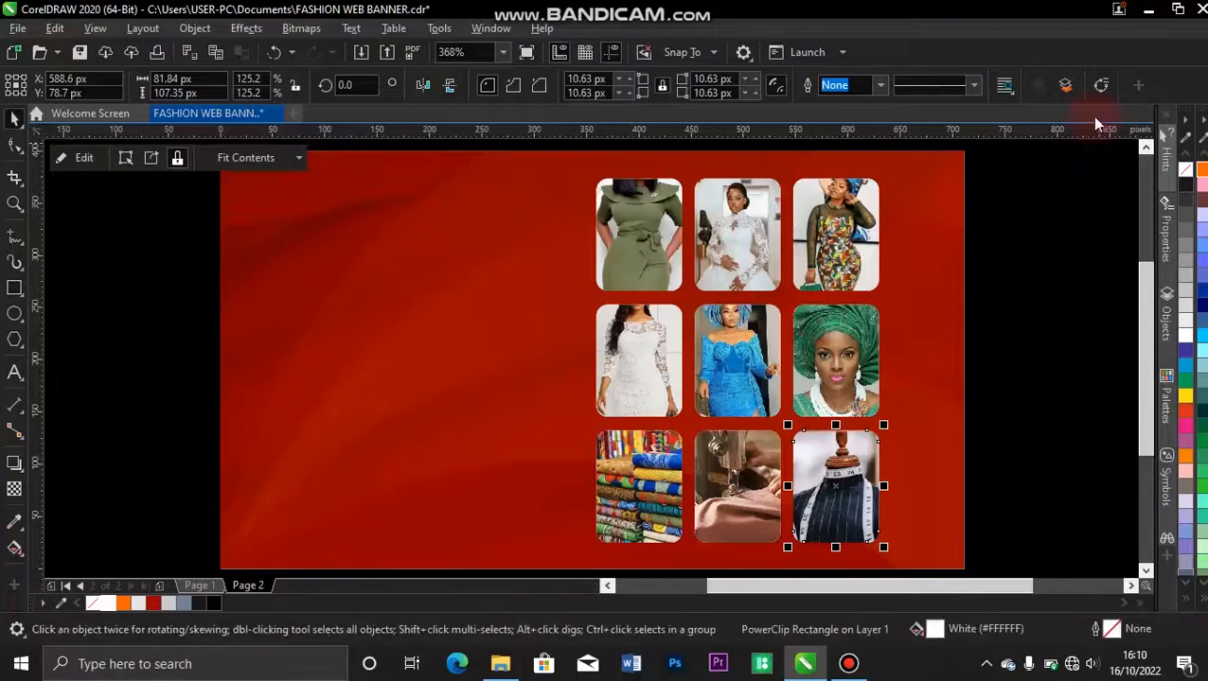
{"action": "left_click_drag", "start_coordinate": [990, 167], "coordinate": [543, 562]}
{"action": "key", "text": "ctrl+g"}
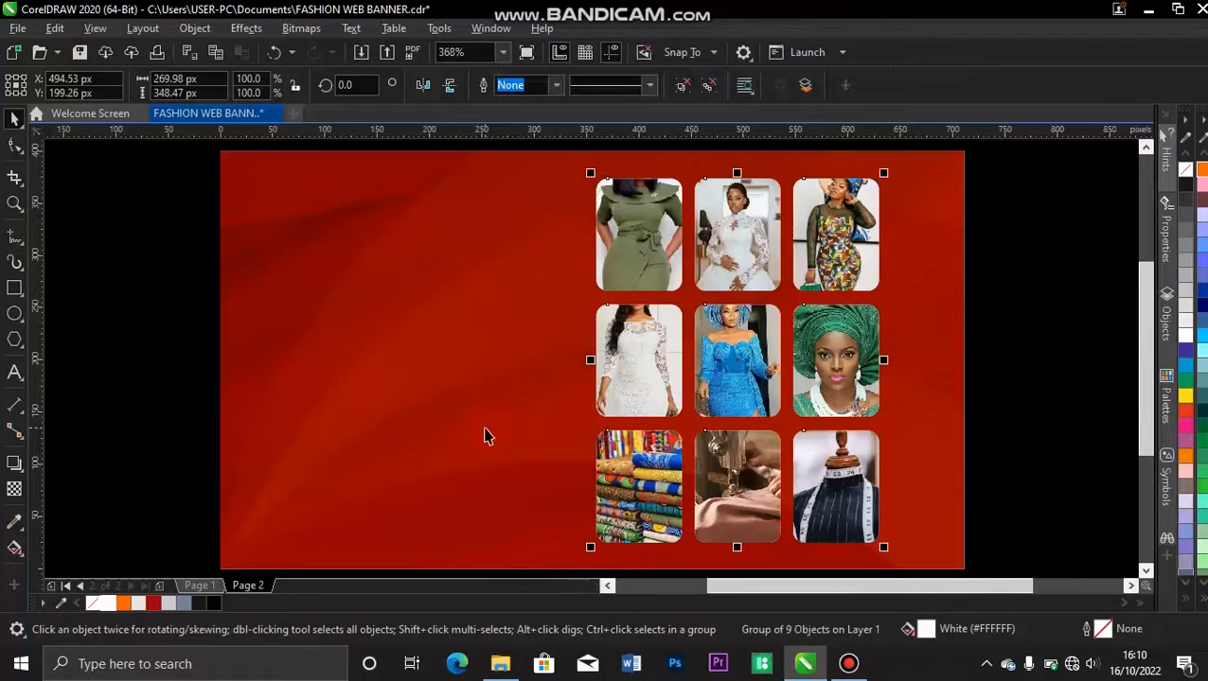
Centre the photo grid vertically on the red background and shift it about 27 px to the right.
{"action": "left_click", "coordinate": [485, 430], "text": "shift"}
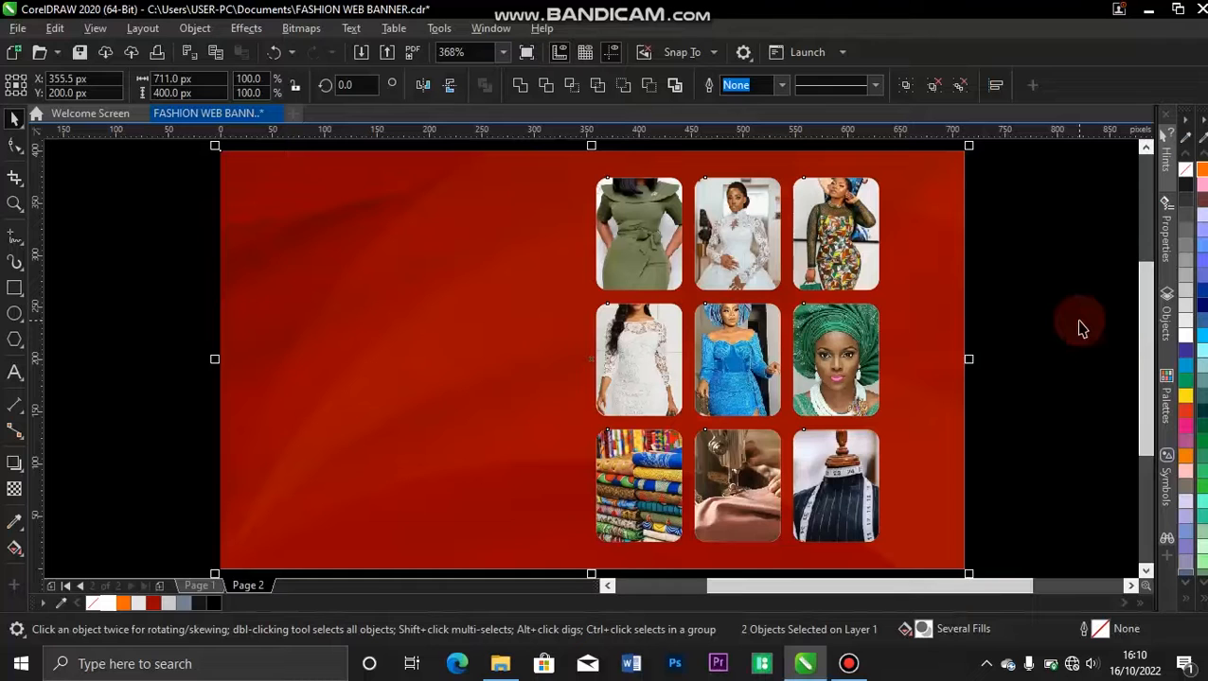
{"action": "left_click", "coordinate": [1088, 279]}
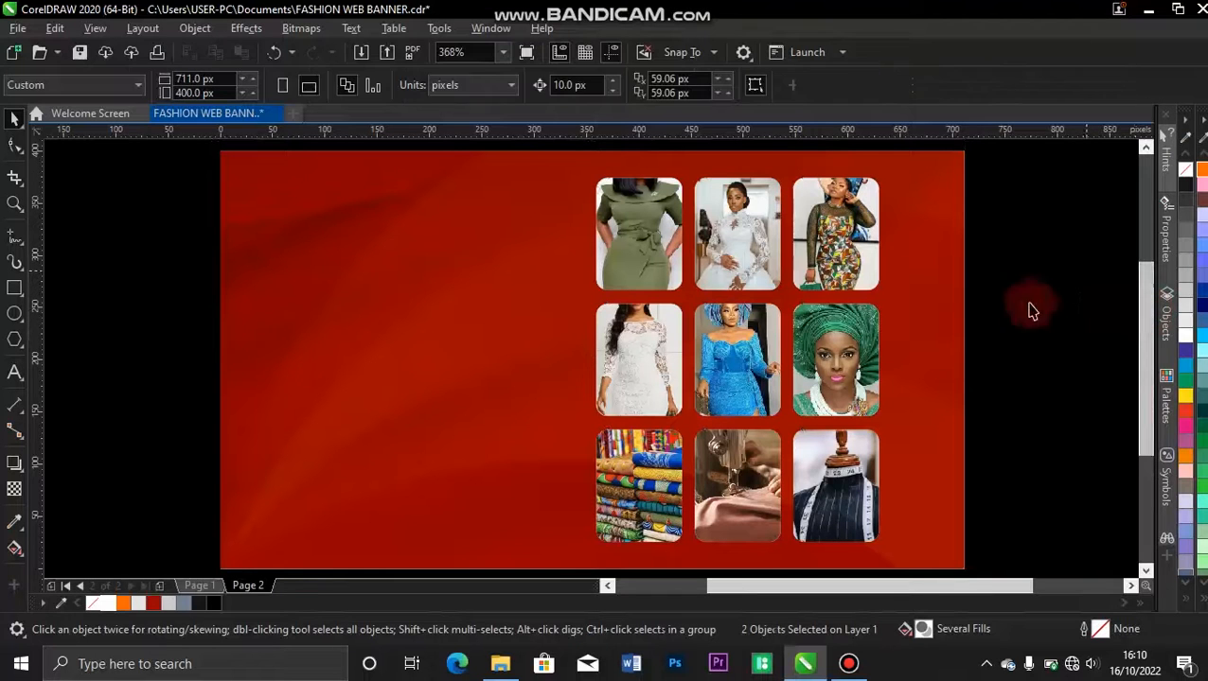
{"action": "left_click_drag", "start_coordinate": [868, 347], "coordinate": [892, 346]}
{"action": "left_click", "coordinate": [1079, 318]}
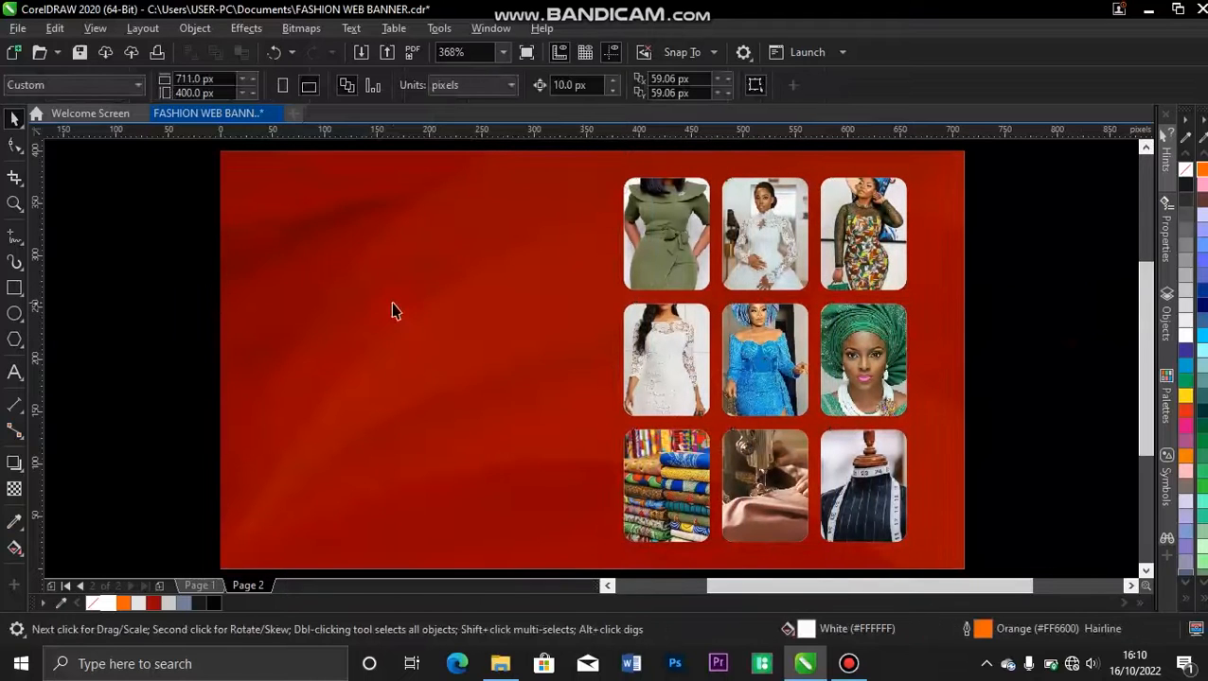
Add the artistic text "lizzy" in the upper-left area of the red background.
{"action": "left_click", "coordinate": [14, 375]}
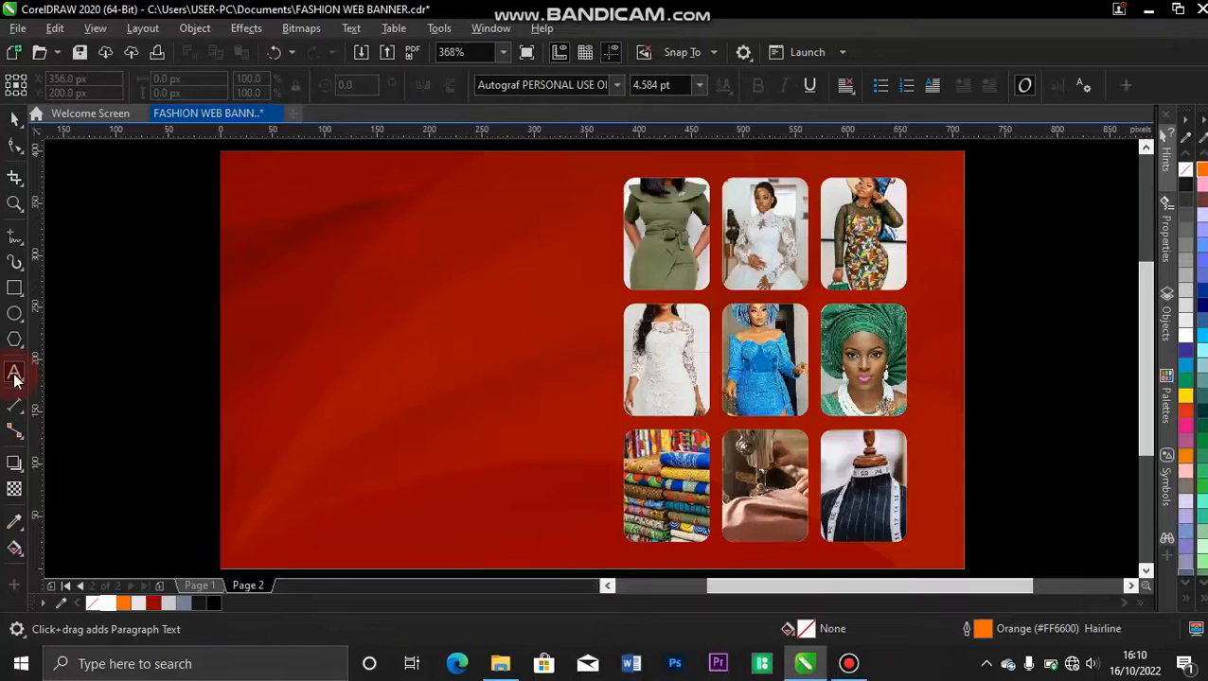
{"action": "left_click", "coordinate": [295, 269]}
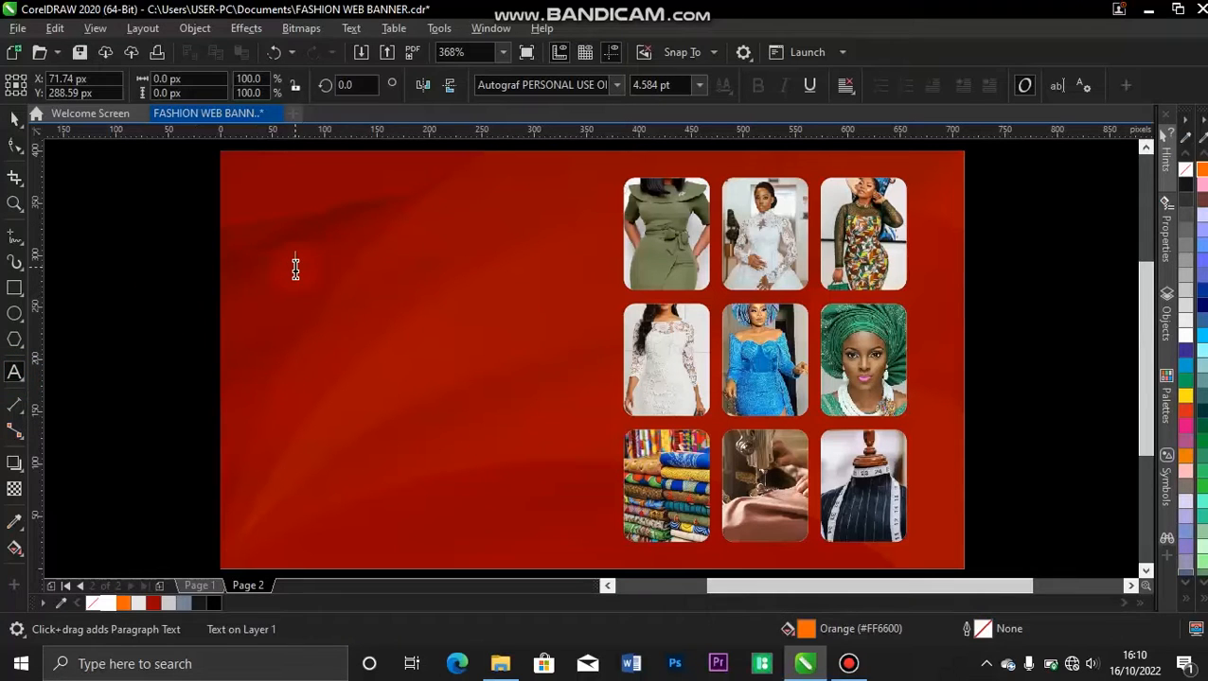
{"action": "type", "text": "F"}
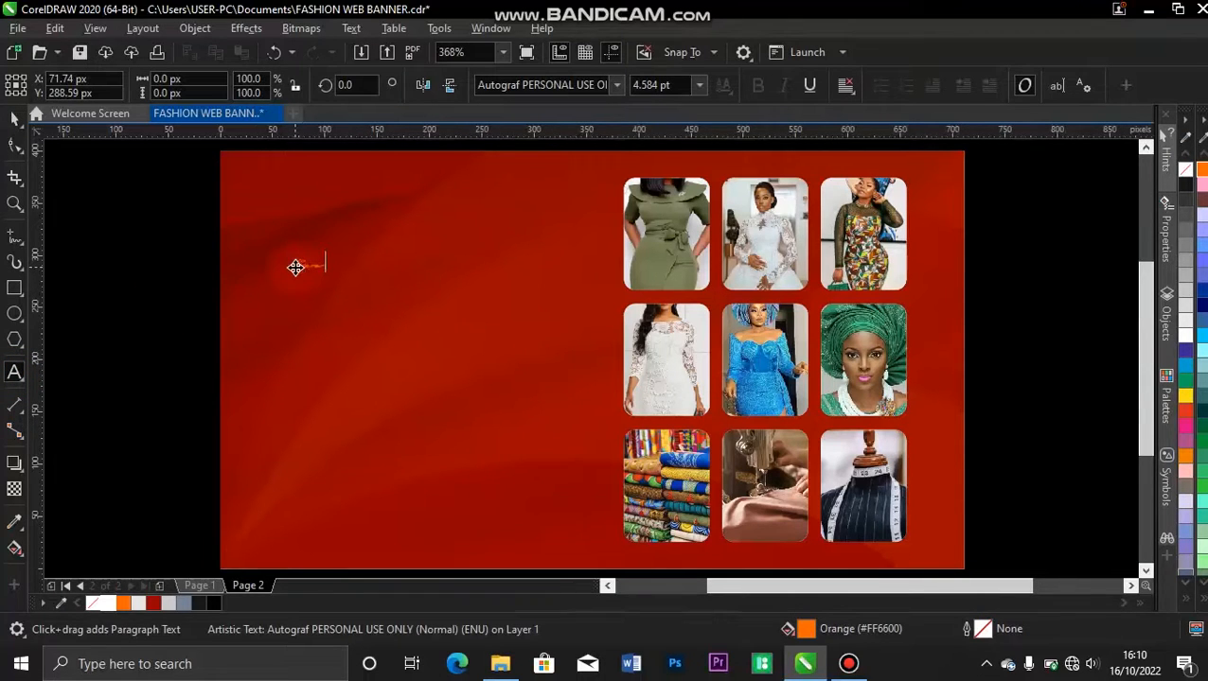
{"action": "left_click", "coordinate": [13, 120]}
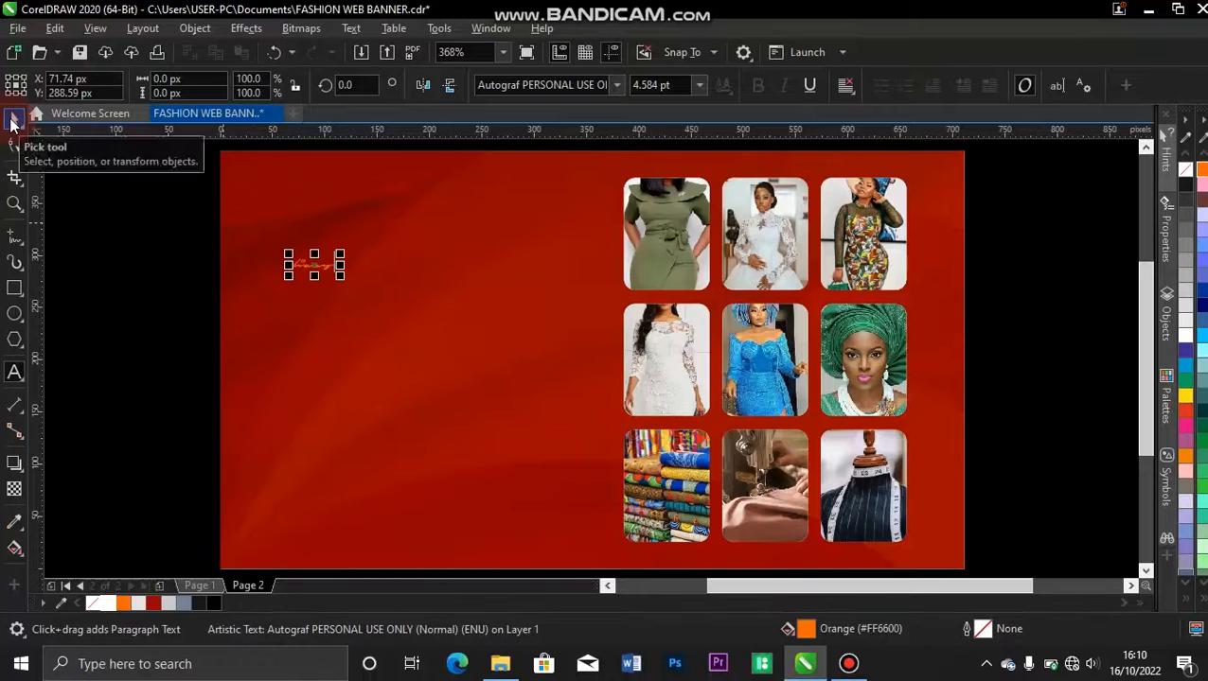
{"action": "key", "text": "shift+F2"}
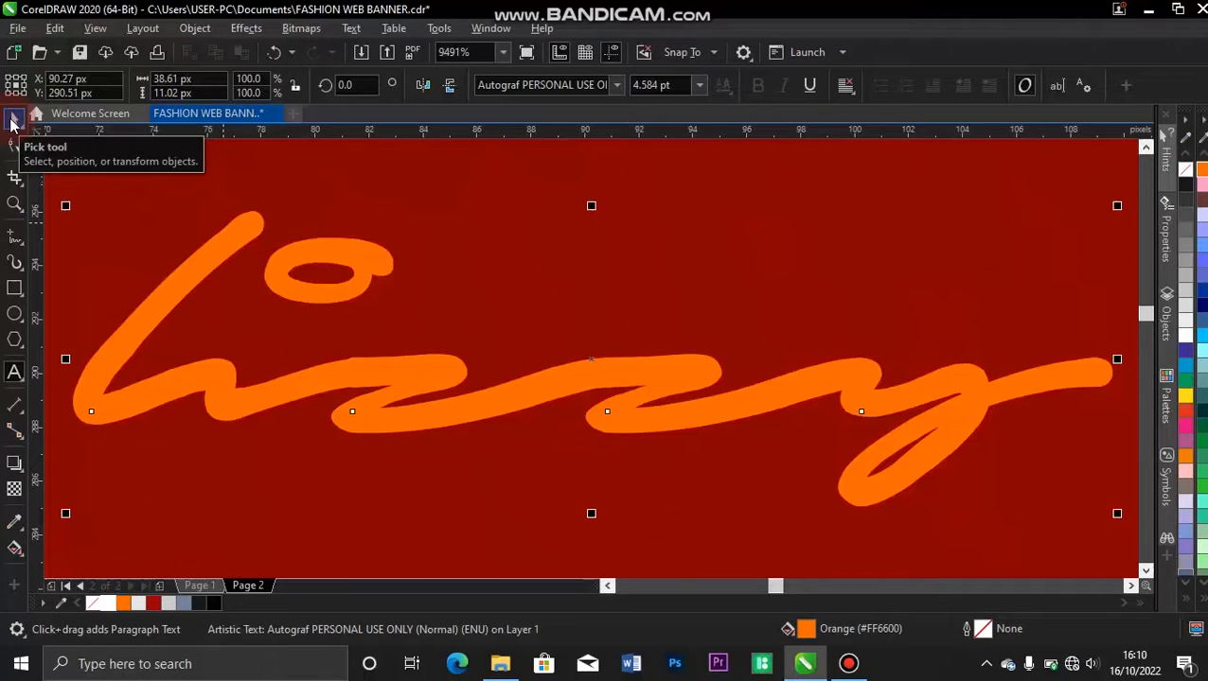
{"action": "key", "text": "F3"}
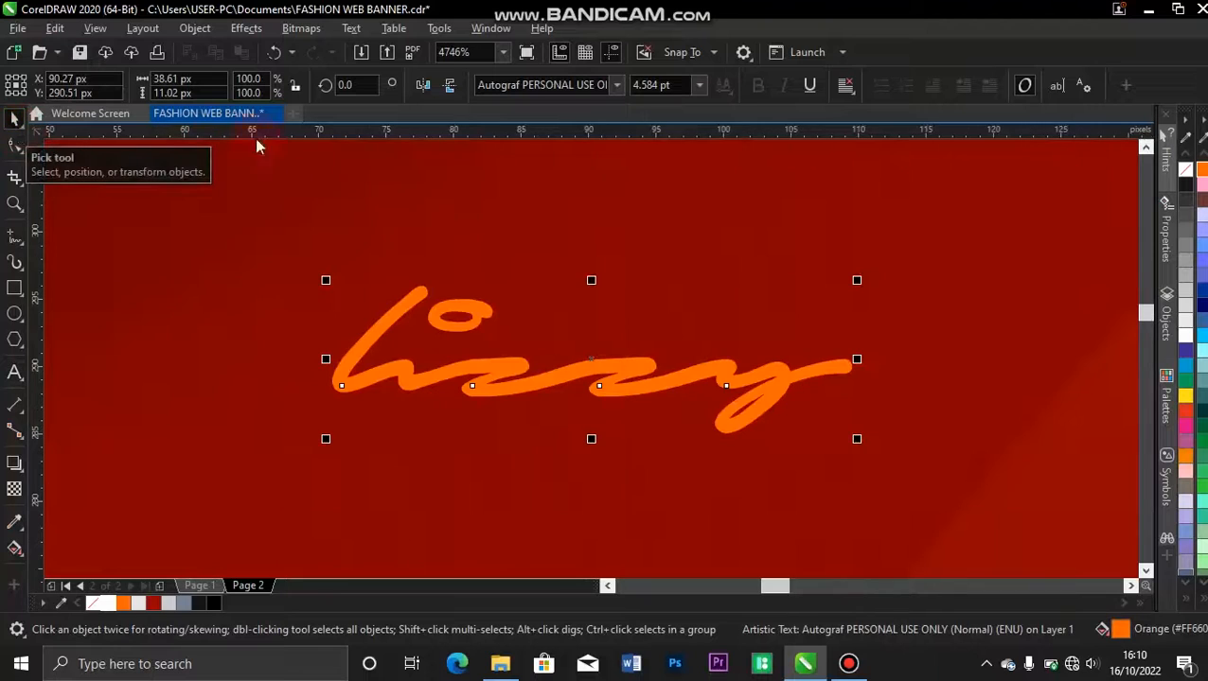
Change the case of the brand text to uppercase so it reads "LIZZY".
{"action": "double_click", "coordinate": [357, 353]}
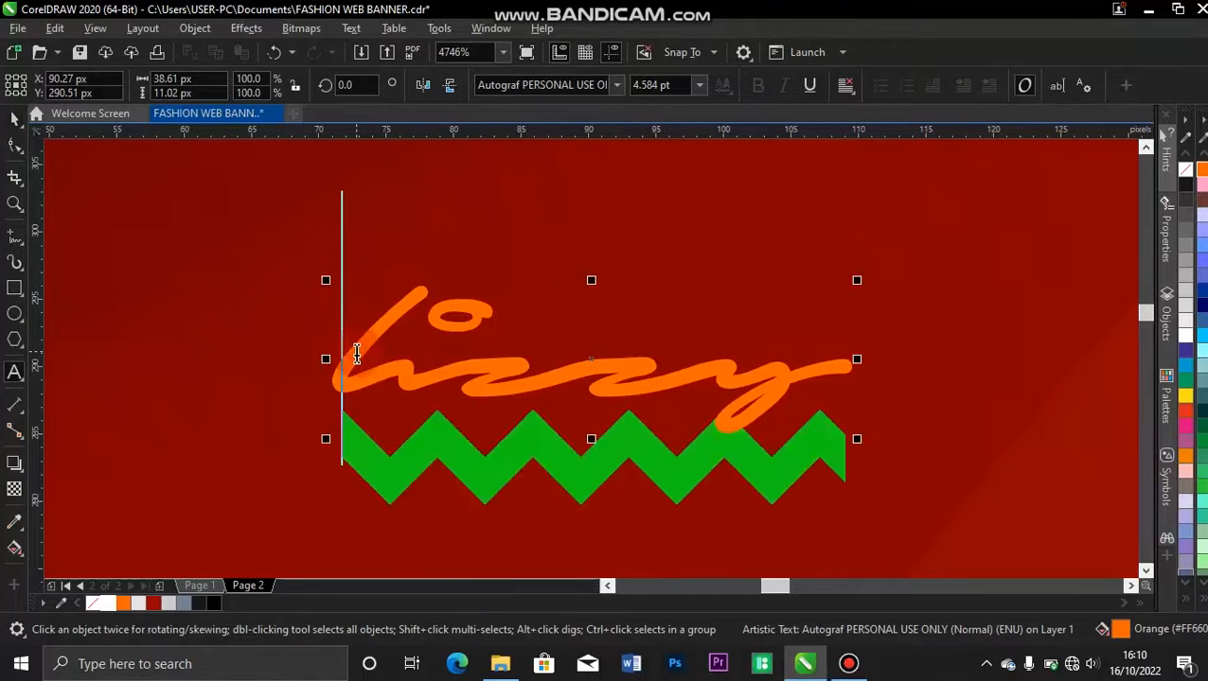
{"action": "double_click", "coordinate": [357, 352]}
{"action": "key", "text": "shift+F3"}
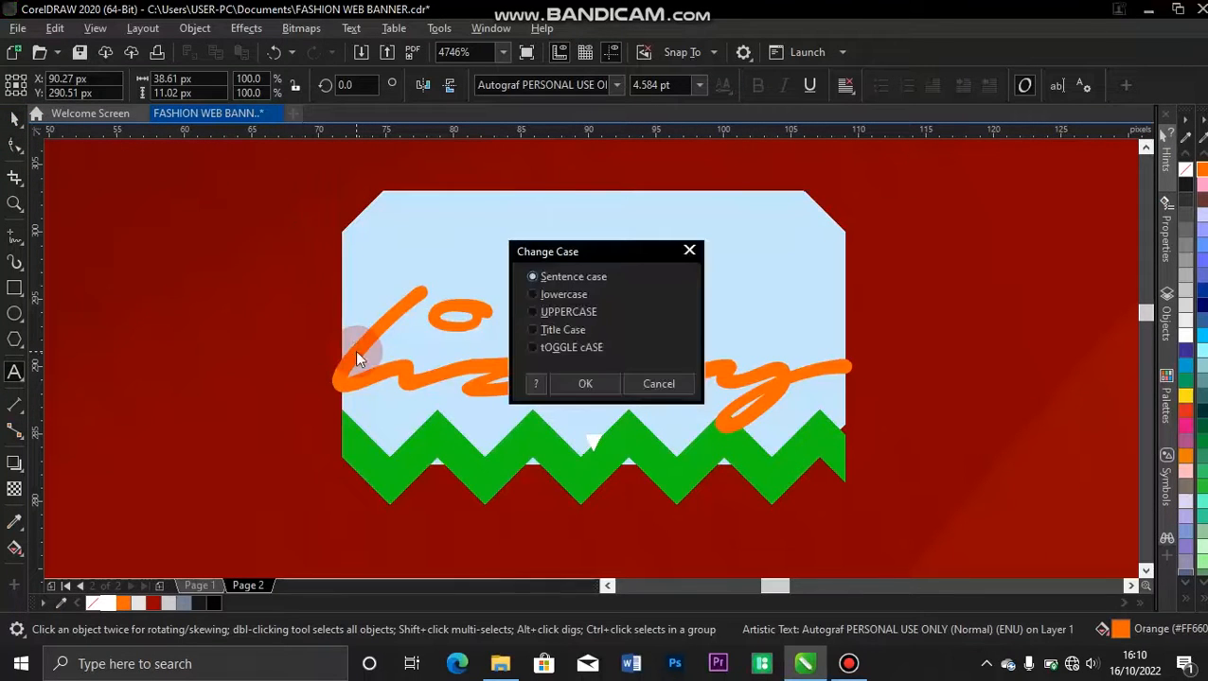
{"action": "left_click", "coordinate": [533, 311]}
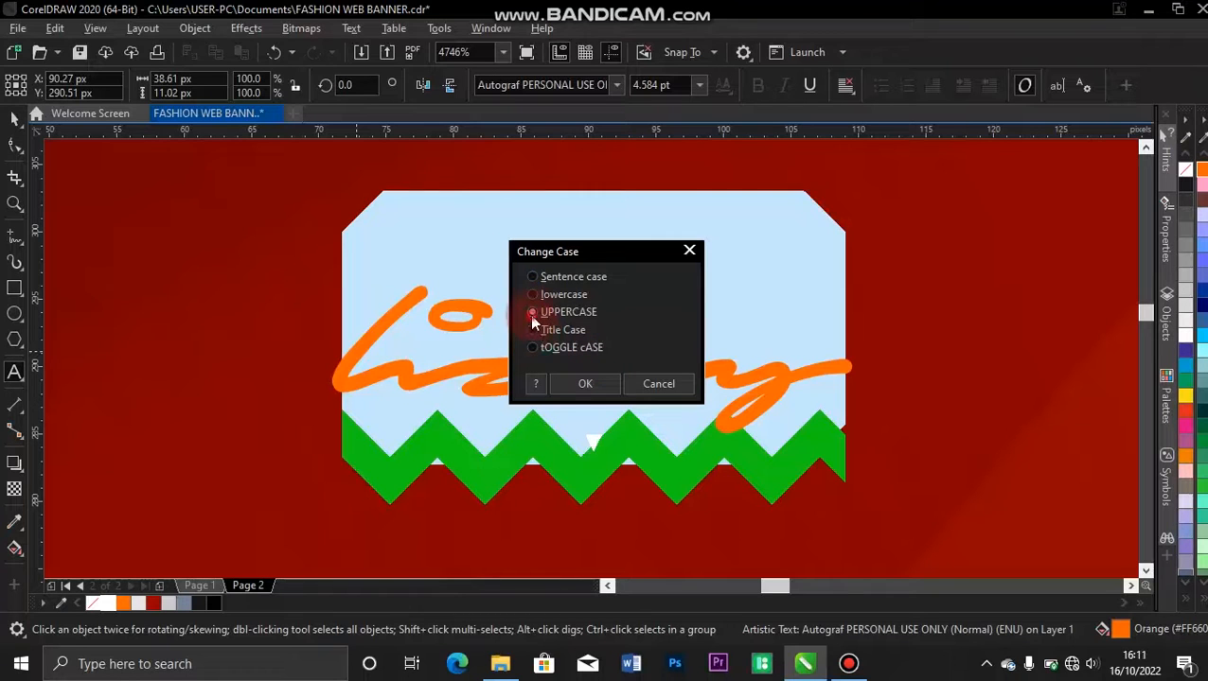
{"action": "left_click", "coordinate": [585, 383]}
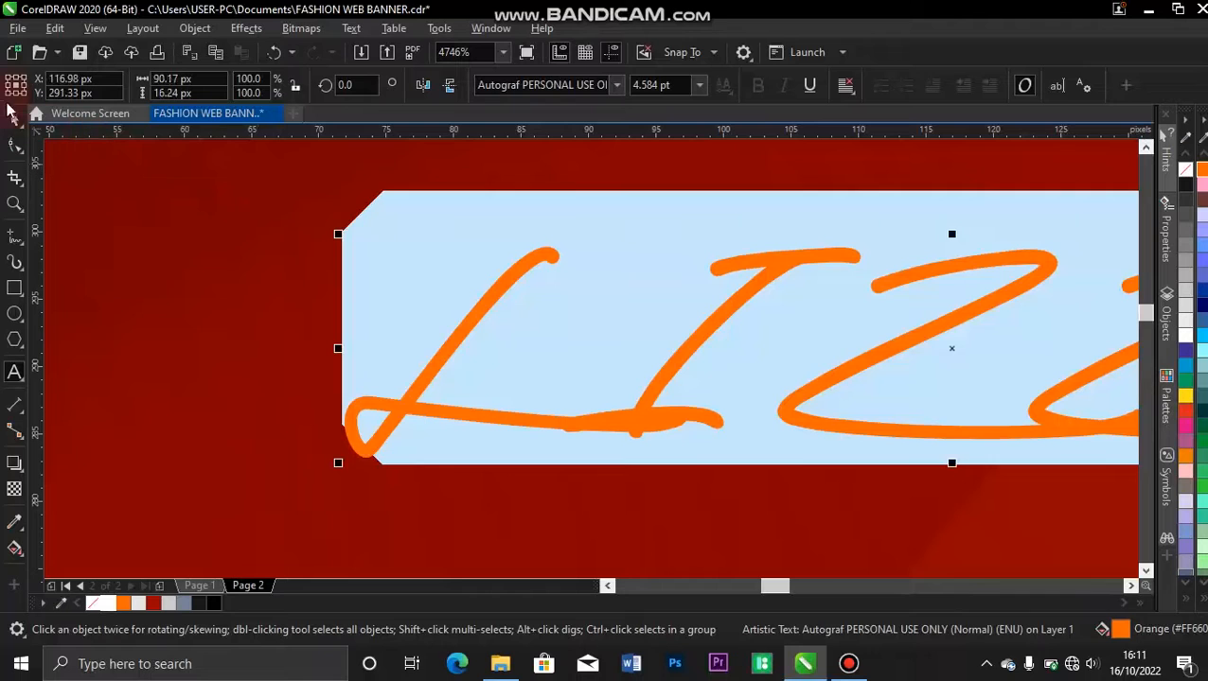
{"action": "left_click", "coordinate": [13, 122]}
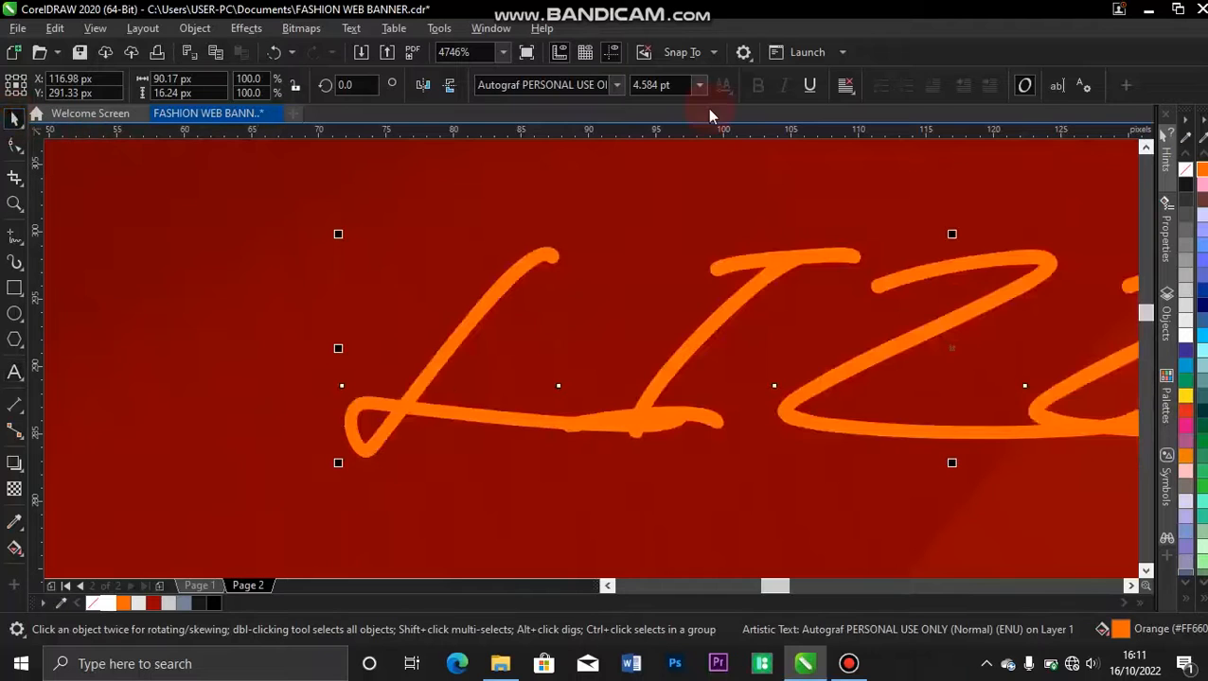
Set the LIZZY text in the Monument Extended font and enlarge it to about 182 × 34 px.
{"action": "left_click", "coordinate": [619, 85]}
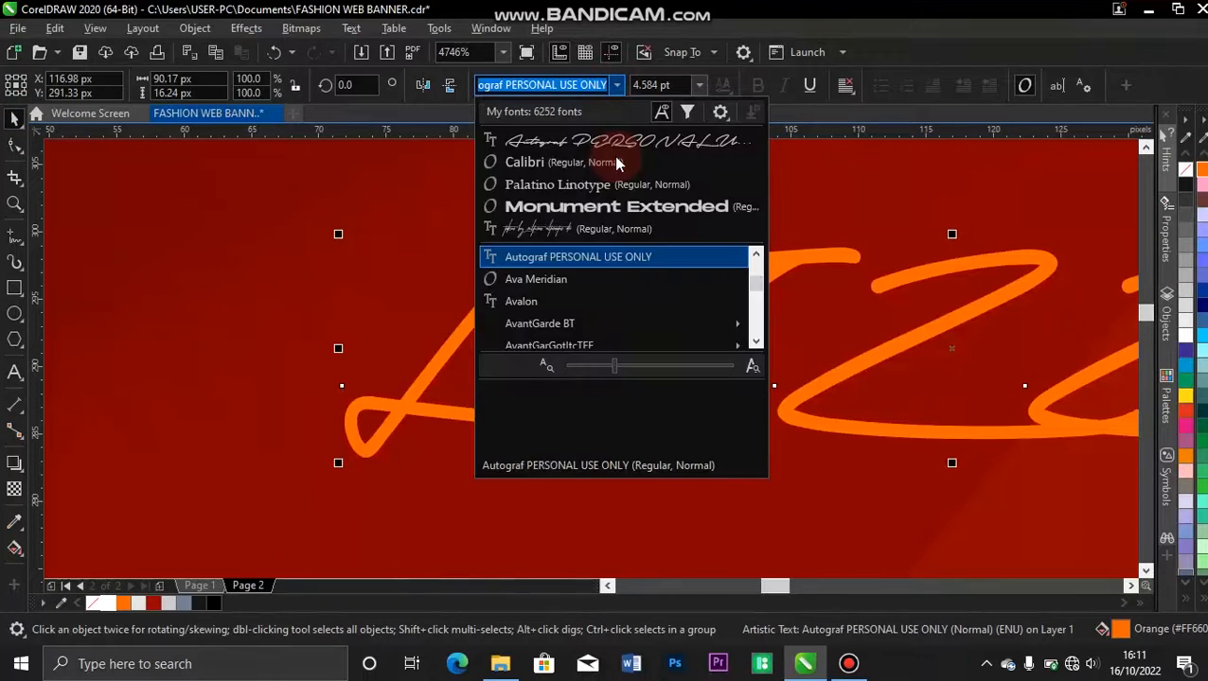
{"action": "left_click", "coordinate": [612, 208]}
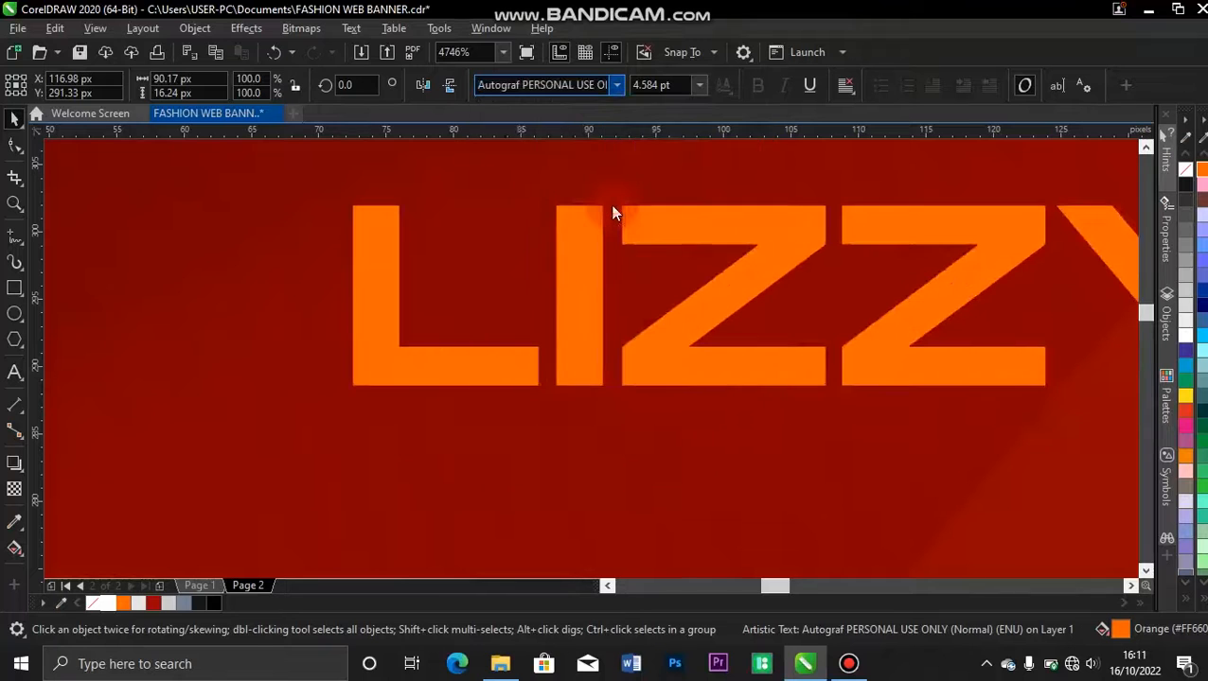
{"action": "key", "text": "shift+F4"}
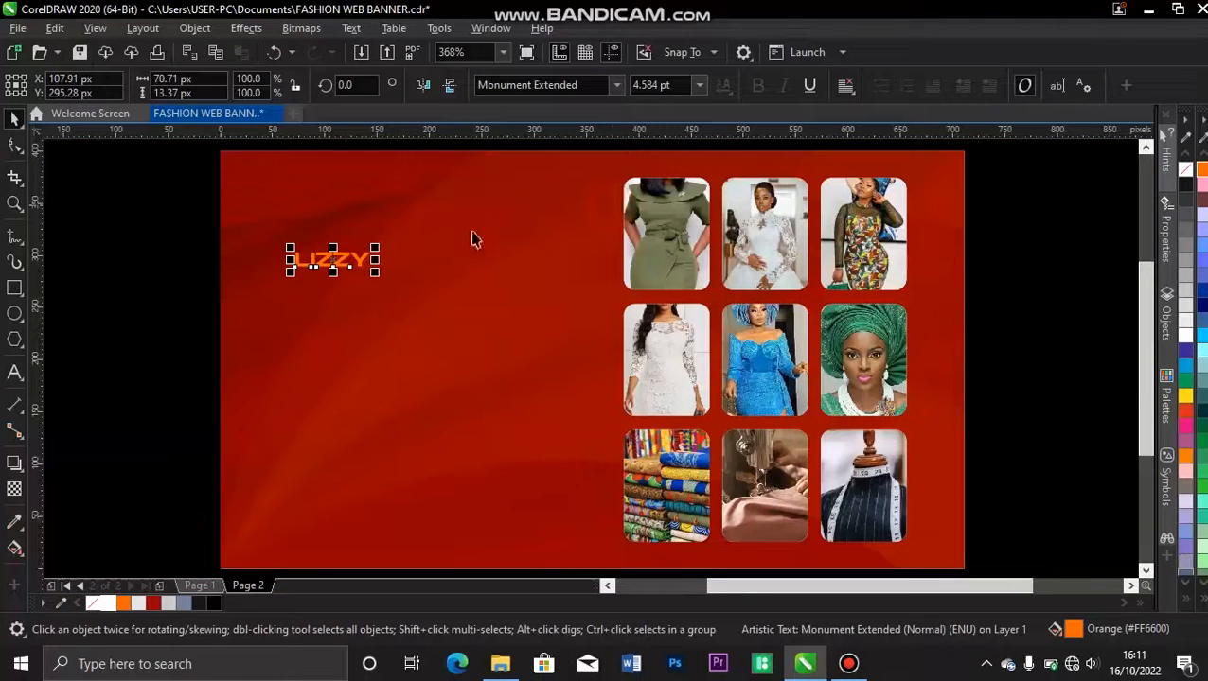
{"action": "left_click_drag", "start_coordinate": [383, 245], "coordinate": [495, 172]}
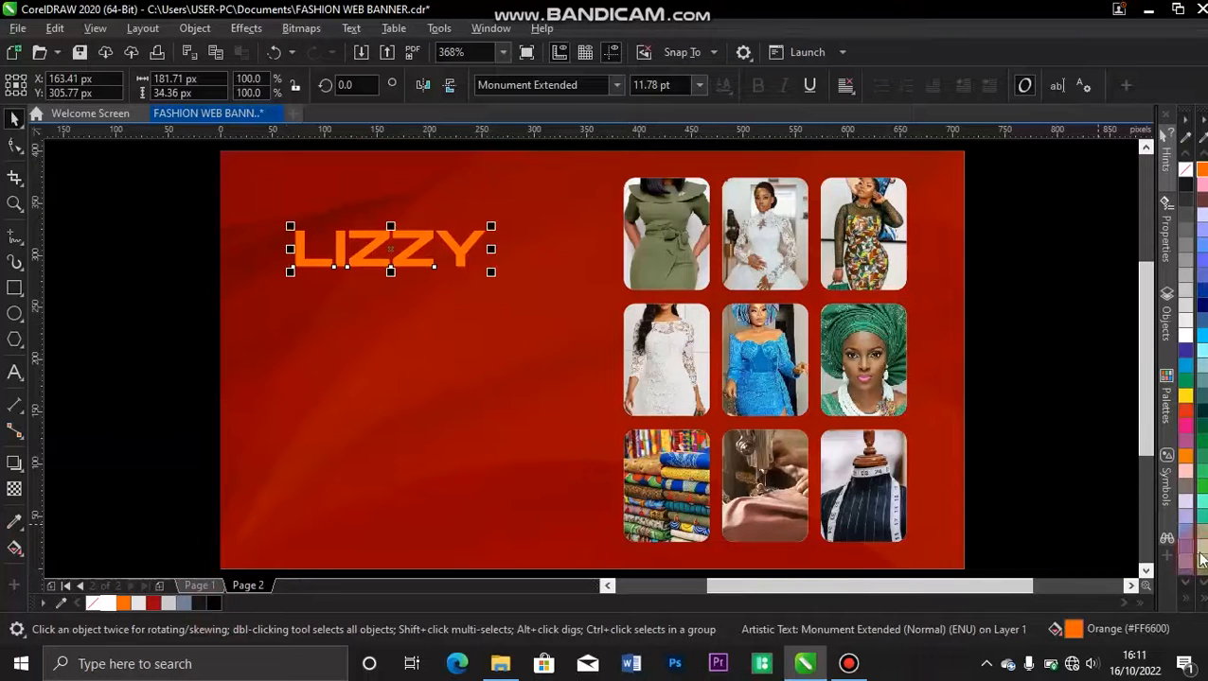
Fill the LIZZY text with light grey #CCCCCC, enlarge it to about 231 × 44 px and shift it slightly up and left.
{"action": "left_click", "coordinate": [1203, 599]}
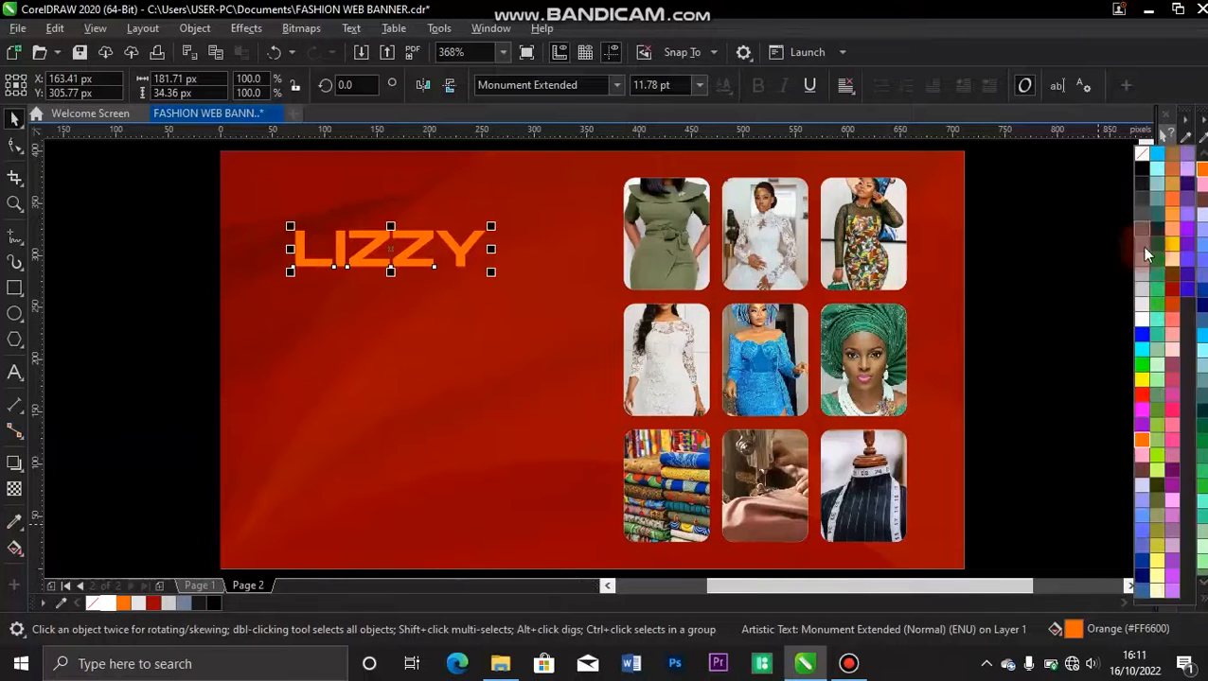
{"action": "left_click", "coordinate": [1143, 296]}
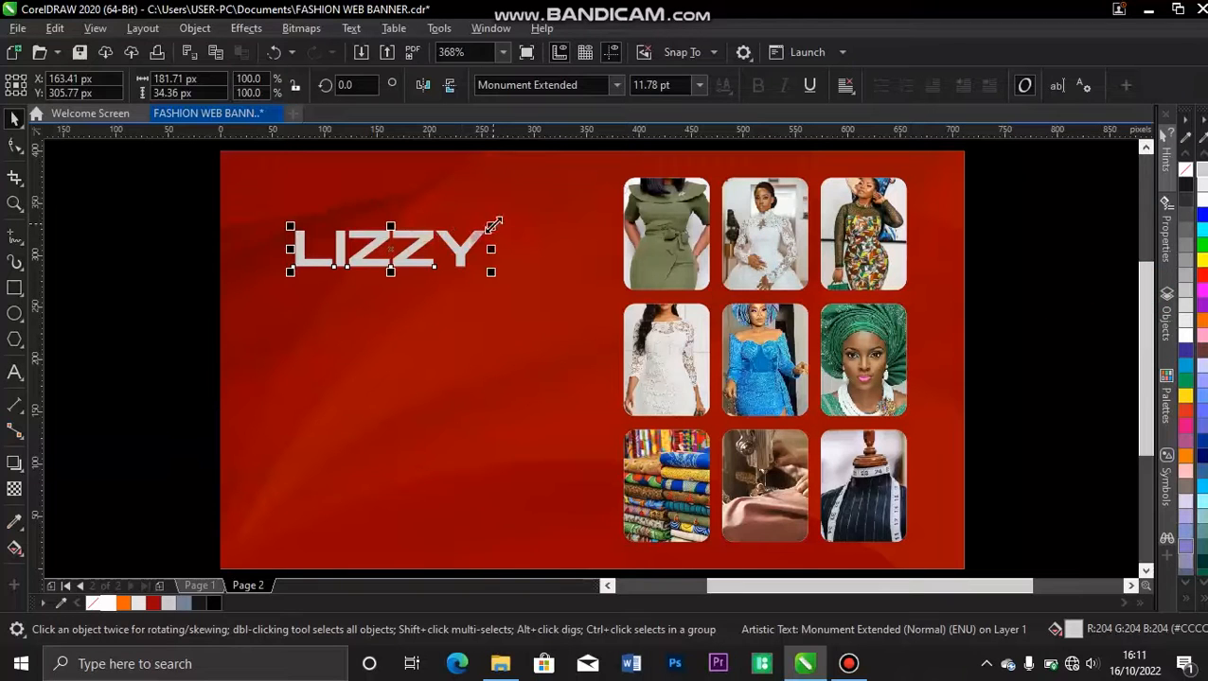
{"action": "mouse_move", "coordinate": [493, 225]}
{"action": "left_mouse_down"}
{"action": "mouse_move", "coordinate": [509, 210]}
{"action": "mouse_move", "coordinate": [514, 222]}
{"action": "left_mouse_up"}
{"action": "left_click_drag", "start_coordinate": [434, 242], "coordinate": [431, 230]}
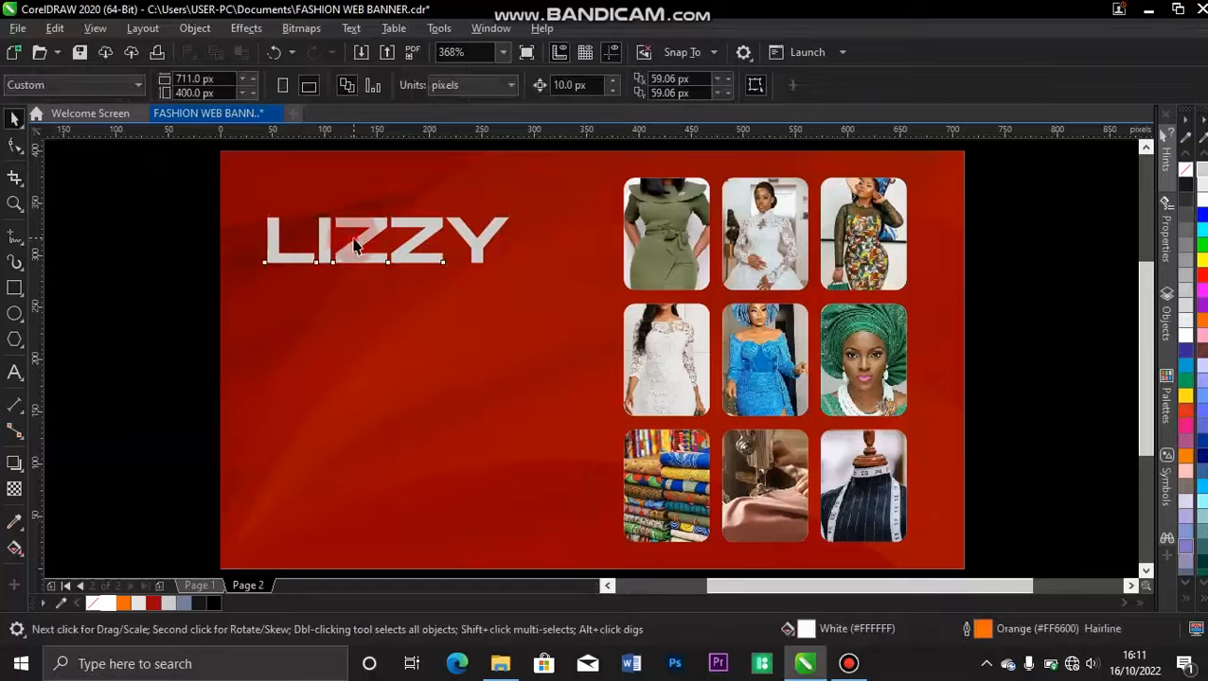
Duplicate the LIZZY text directly below the original and replace the copy's wording with "fashion house".
{"action": "left_click", "coordinate": [388, 240]}
{"action": "left_click_drag", "start_coordinate": [388, 239], "coordinate": [388, 293]}
{"action": "right_click", "coordinate": [388, 294]}
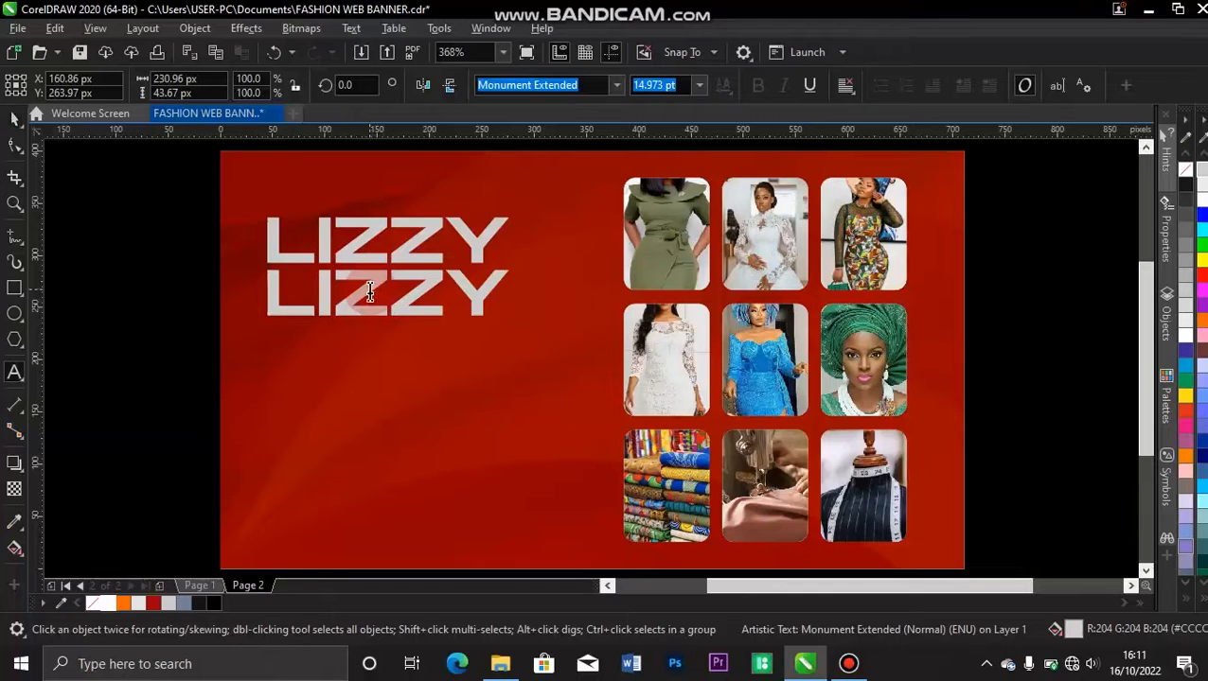
{"action": "double_click", "coordinate": [370, 292]}
{"action": "type", "text": "fash"}
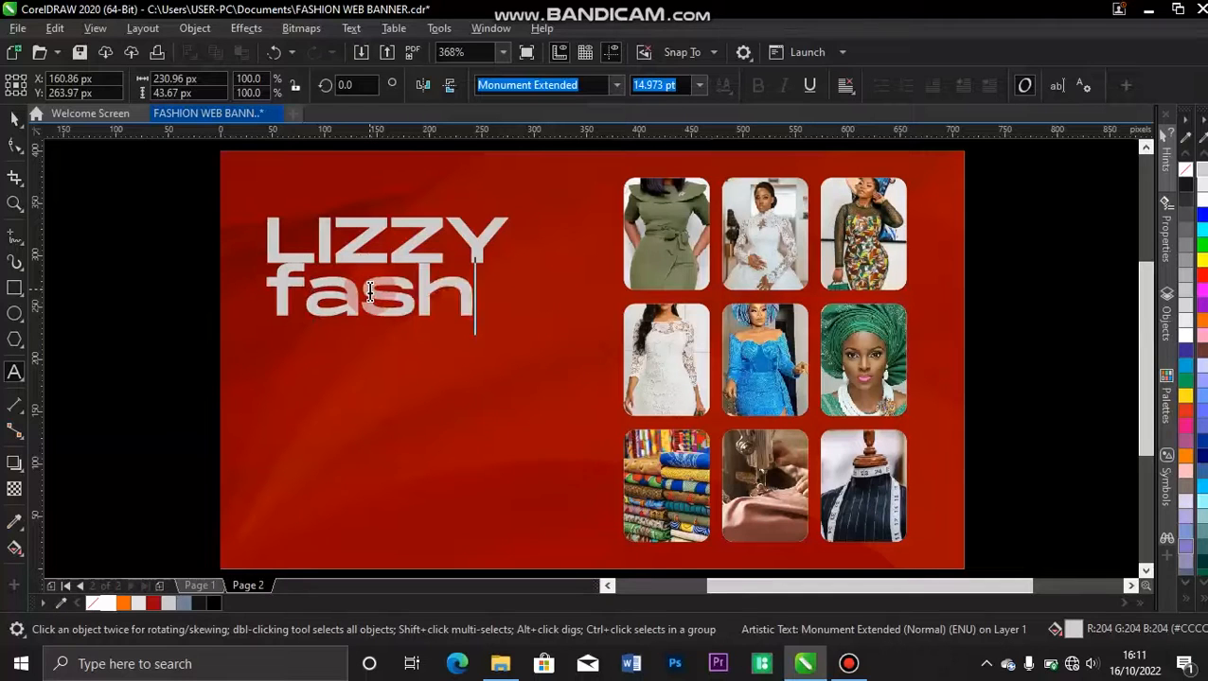
{"action": "type", "text": "ion"}
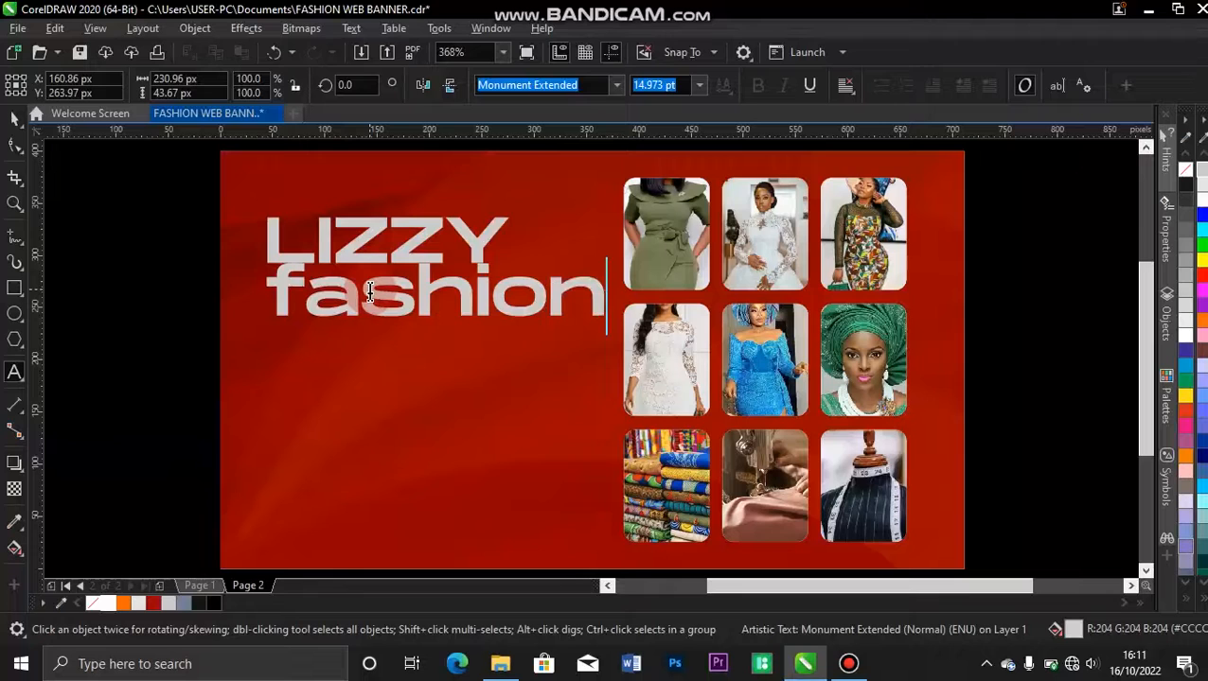
{"action": "type", "text": " house"}
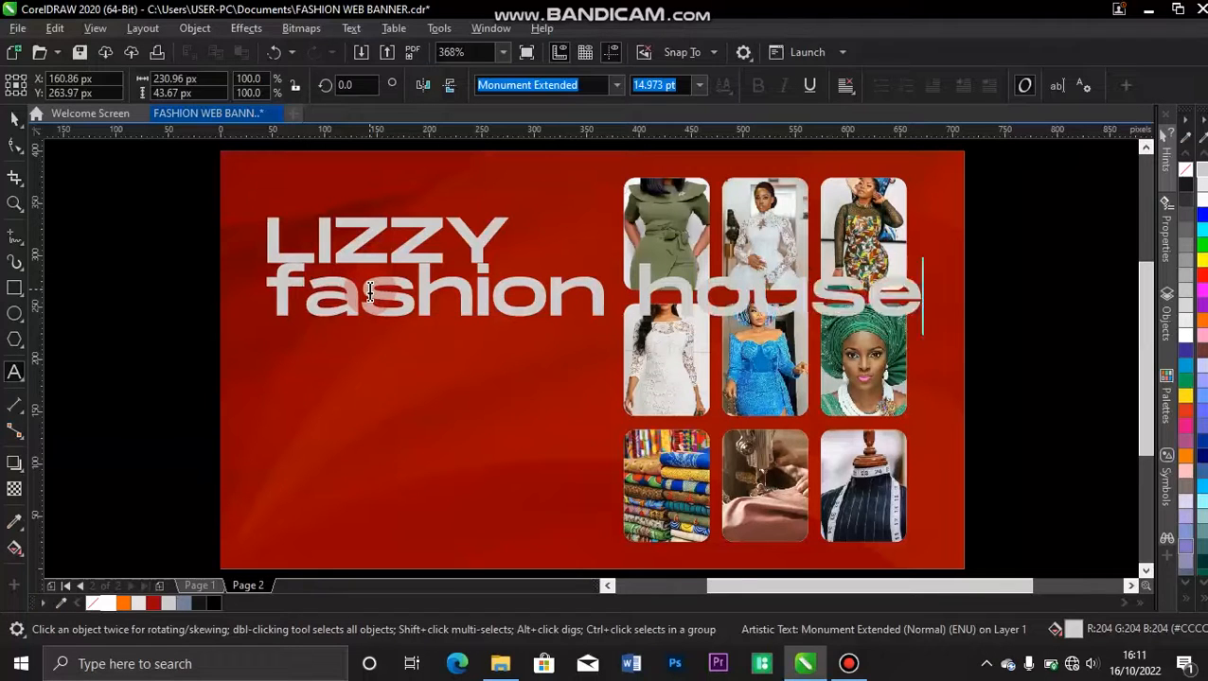
Change the case of the second text line to title case so it reads "Fashion House".
{"action": "triple_click", "coordinate": [369, 292]}
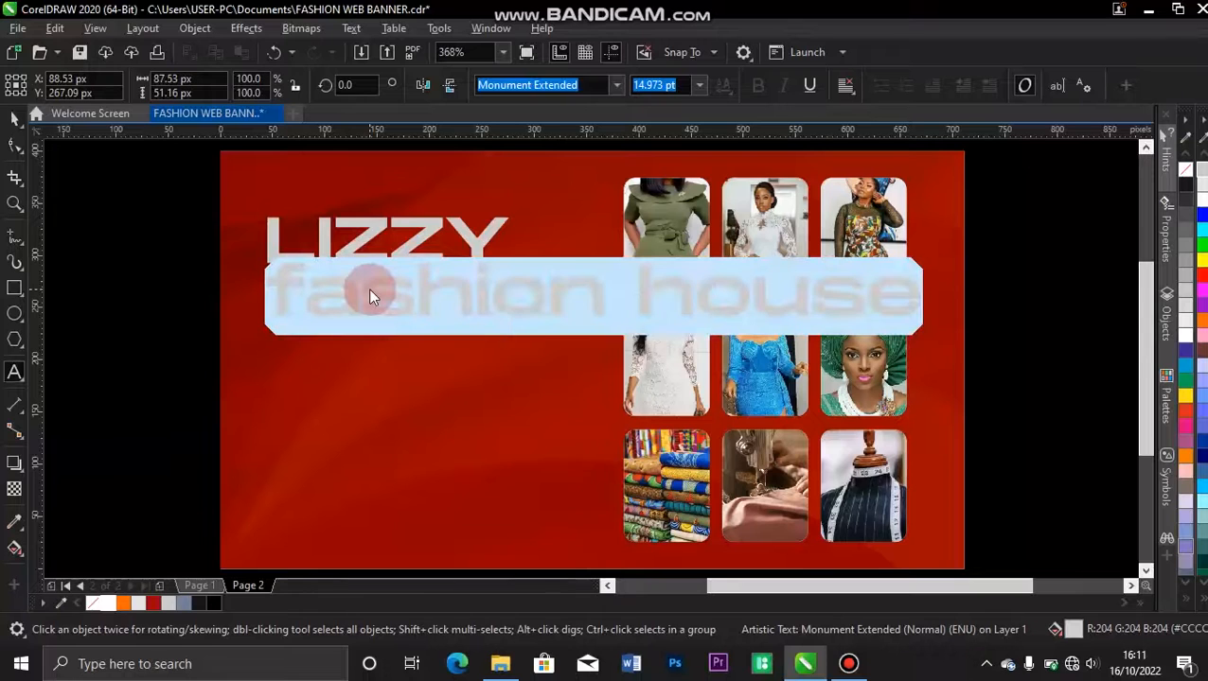
{"action": "key", "text": "shift+F3"}
{"action": "left_click", "coordinate": [534, 328]}
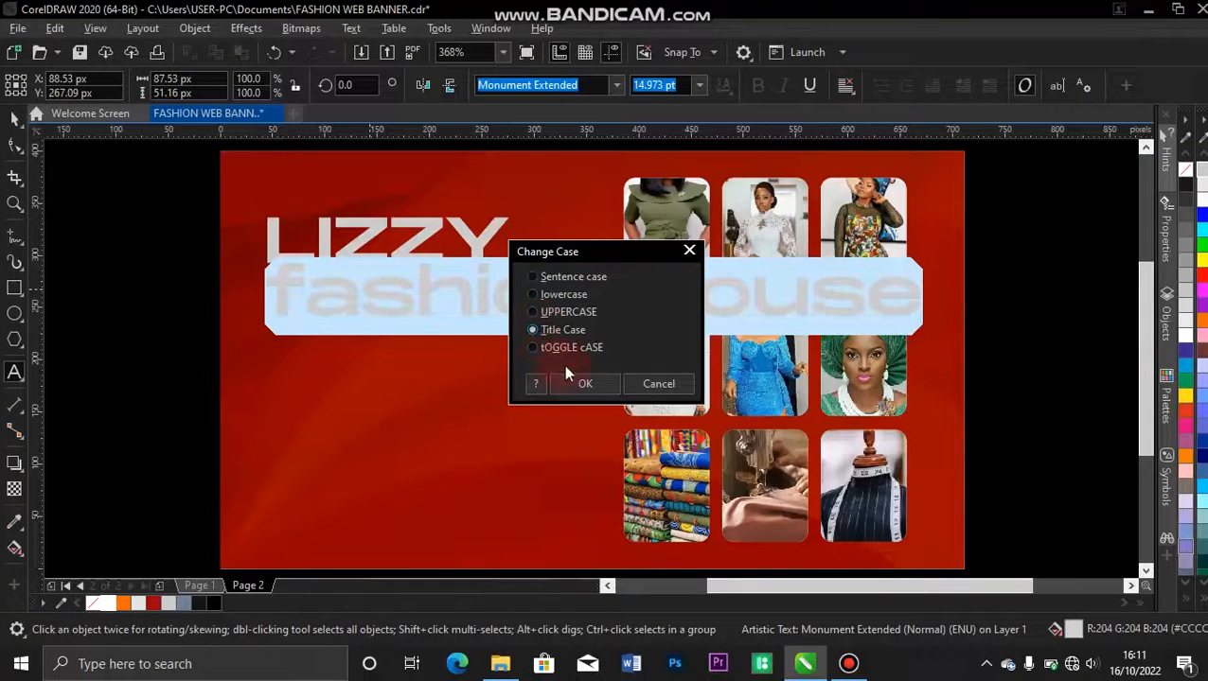
{"action": "left_click", "coordinate": [584, 383]}
{"action": "left_click", "coordinate": [13, 119]}
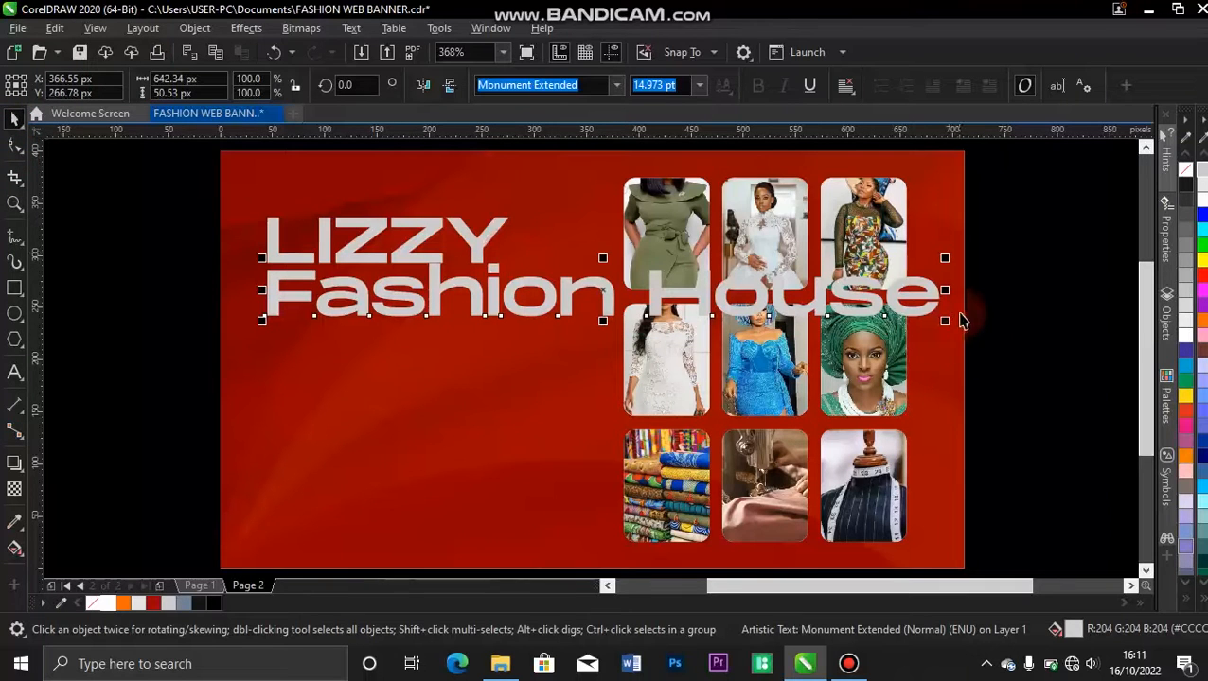
Shrink the Fashion House text to about 215 × 17 px and place it just beneath LIZZY, aligned with its left edge.
{"action": "left_click_drag", "start_coordinate": [945, 320], "coordinate": [828, 313]}
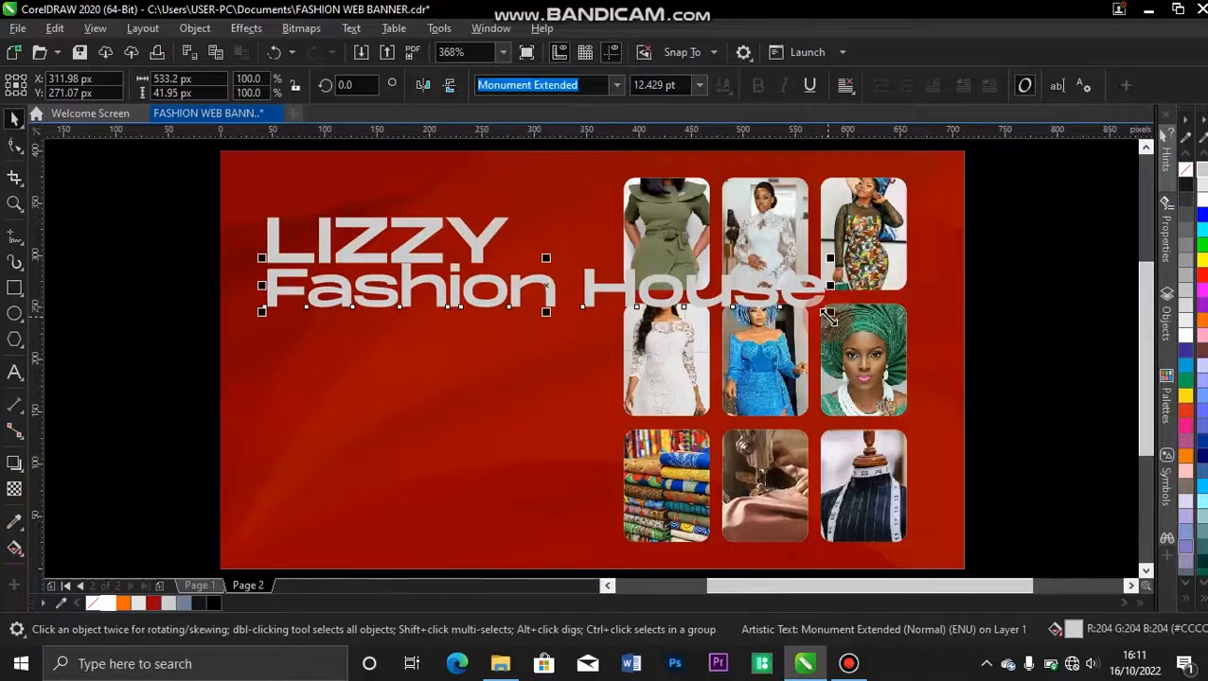
{"action": "left_click_drag", "start_coordinate": [832, 256], "coordinate": [502, 232]}
{"action": "left_click_drag", "start_coordinate": [378, 300], "coordinate": [380, 280]}
{"action": "left_click", "coordinate": [142, 248]}
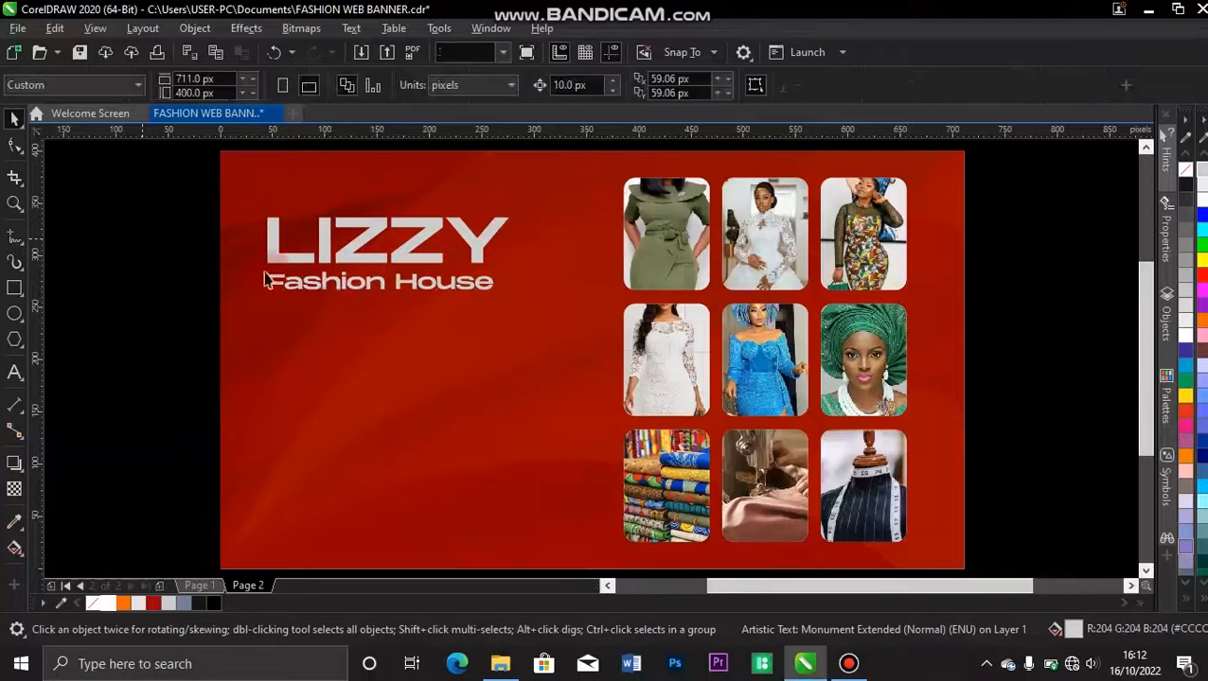
Recolour only the word "Fashion" in the second text line orange (#FF6600).
{"action": "double_click", "coordinate": [368, 289]}
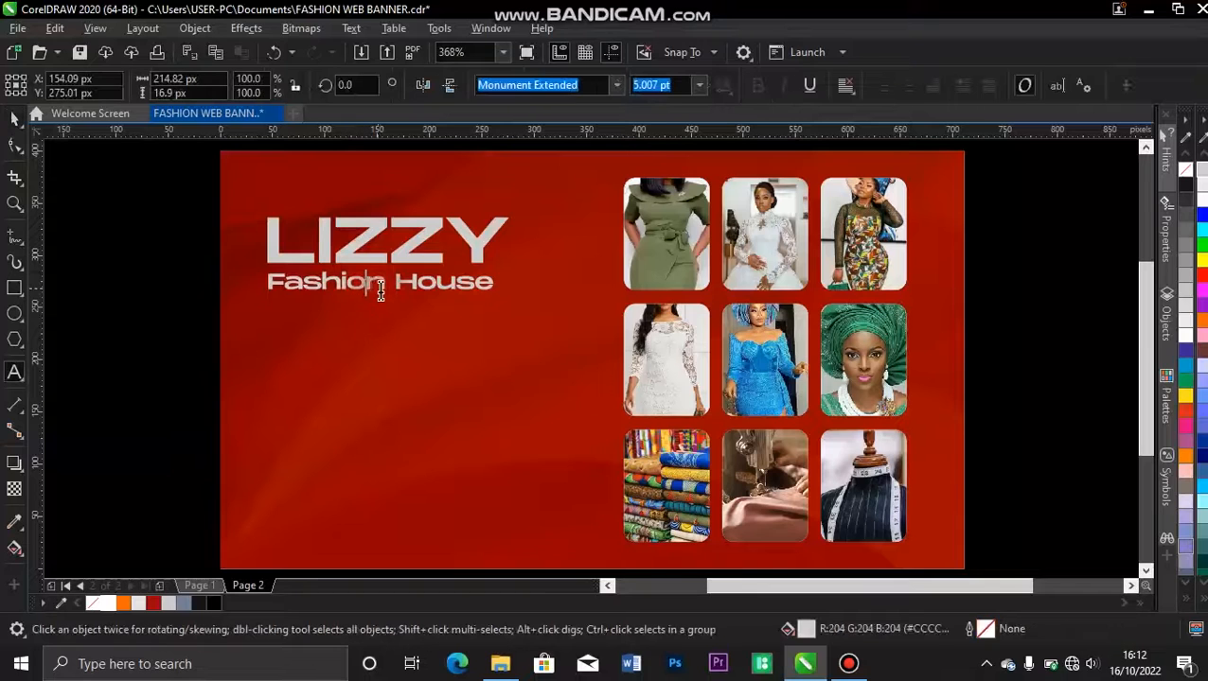
{"action": "left_click_drag", "start_coordinate": [385, 286], "coordinate": [268, 289]}
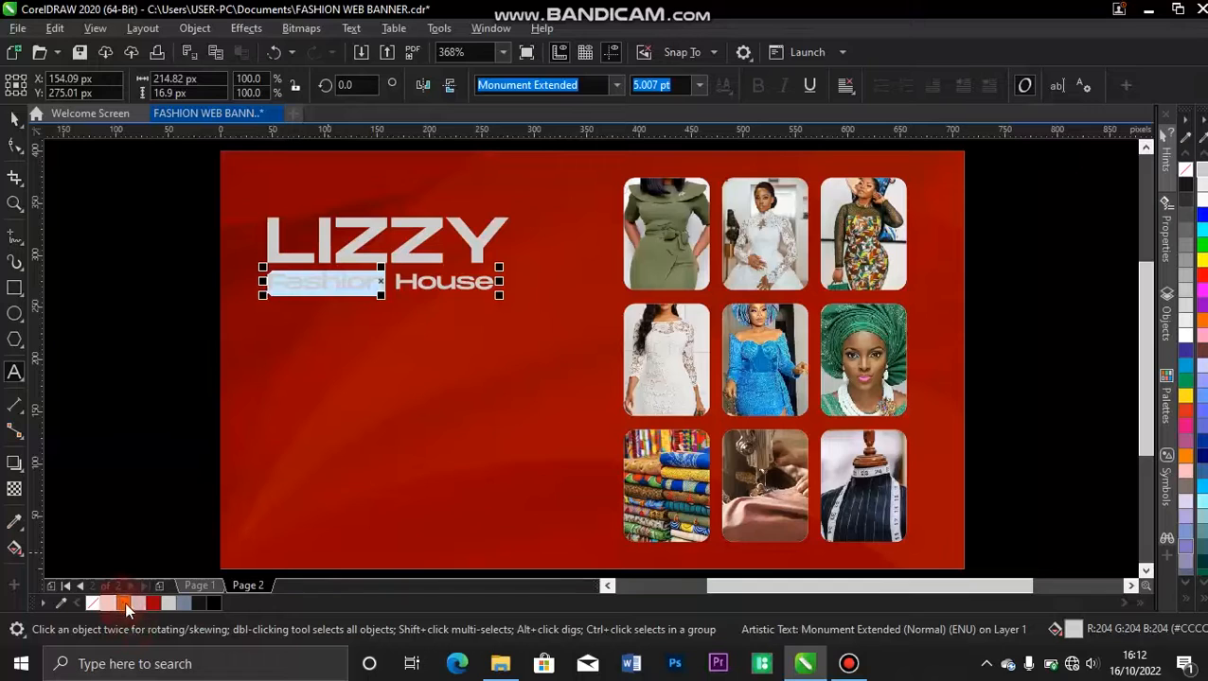
{"action": "left_click", "coordinate": [124, 603]}
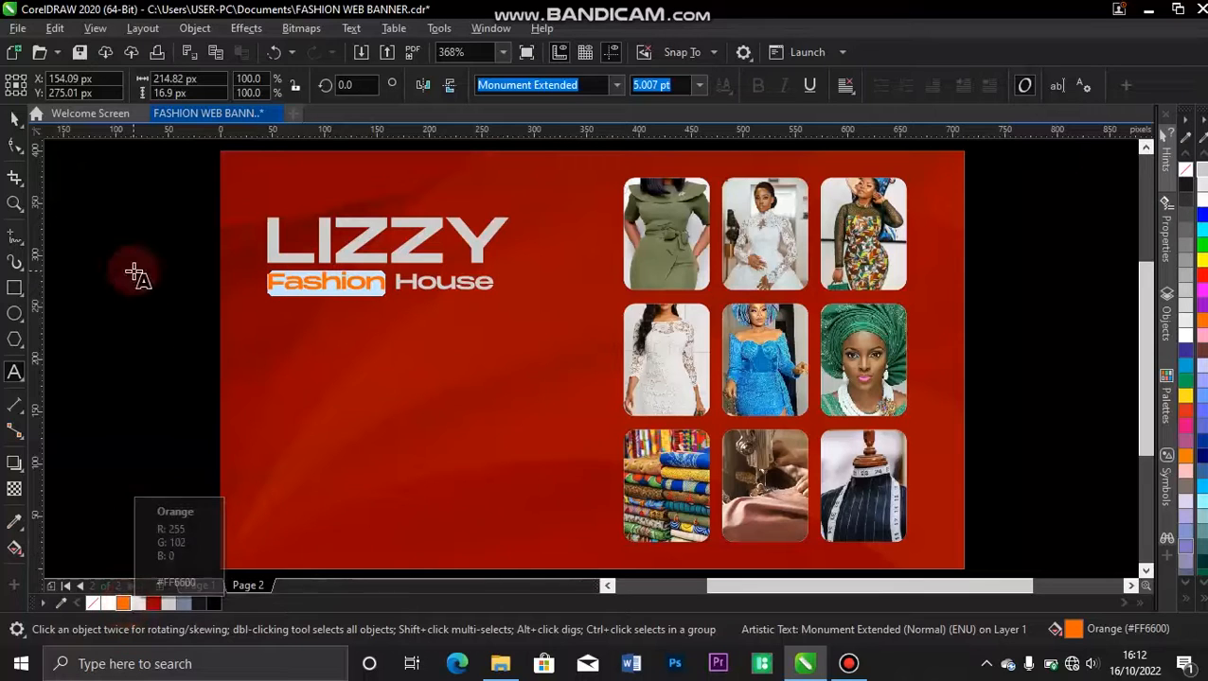
{"action": "left_click", "coordinate": [16, 122]}
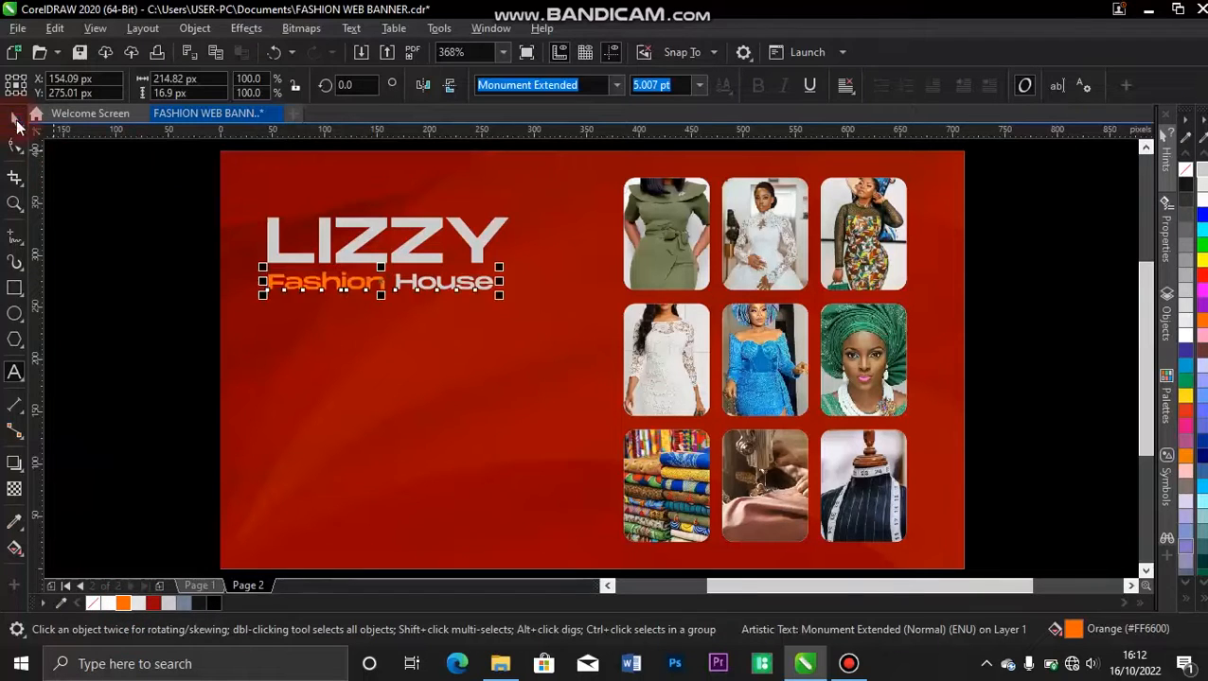
{"action": "left_click", "coordinate": [210, 273]}
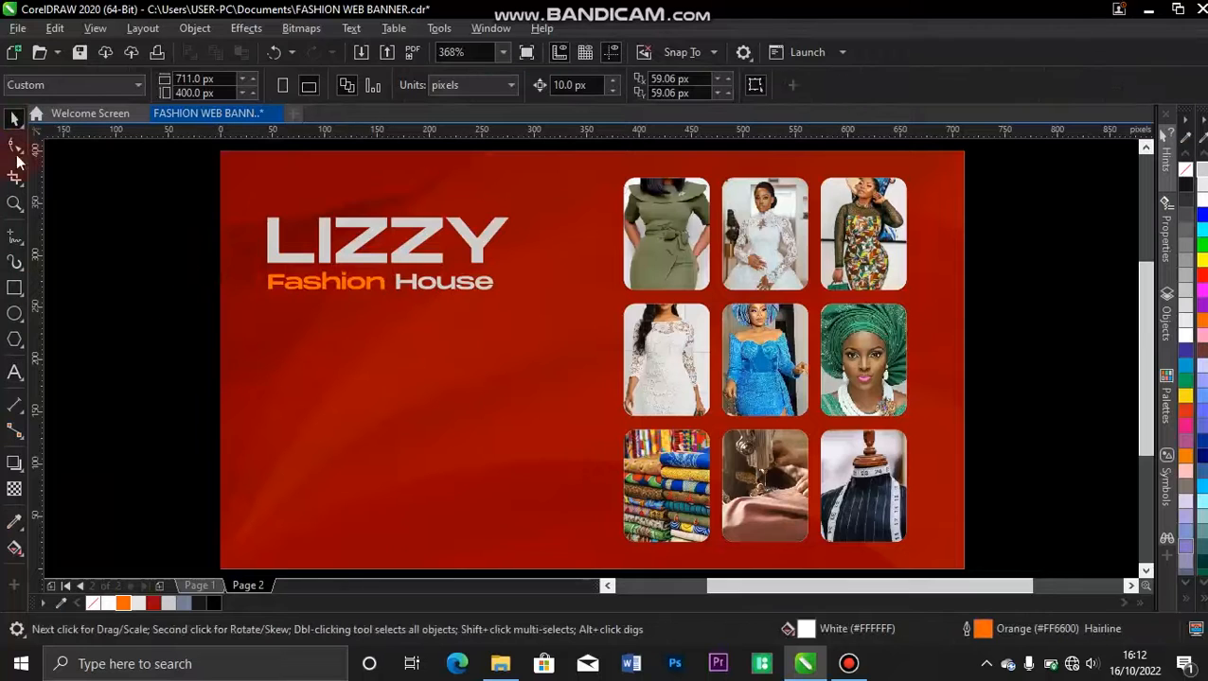
Draw a rectangle about 30 × 31 px over the middle of the LIZZY text, filled orange (#FF6600) with no outline.
{"action": "left_click", "coordinate": [15, 288]}
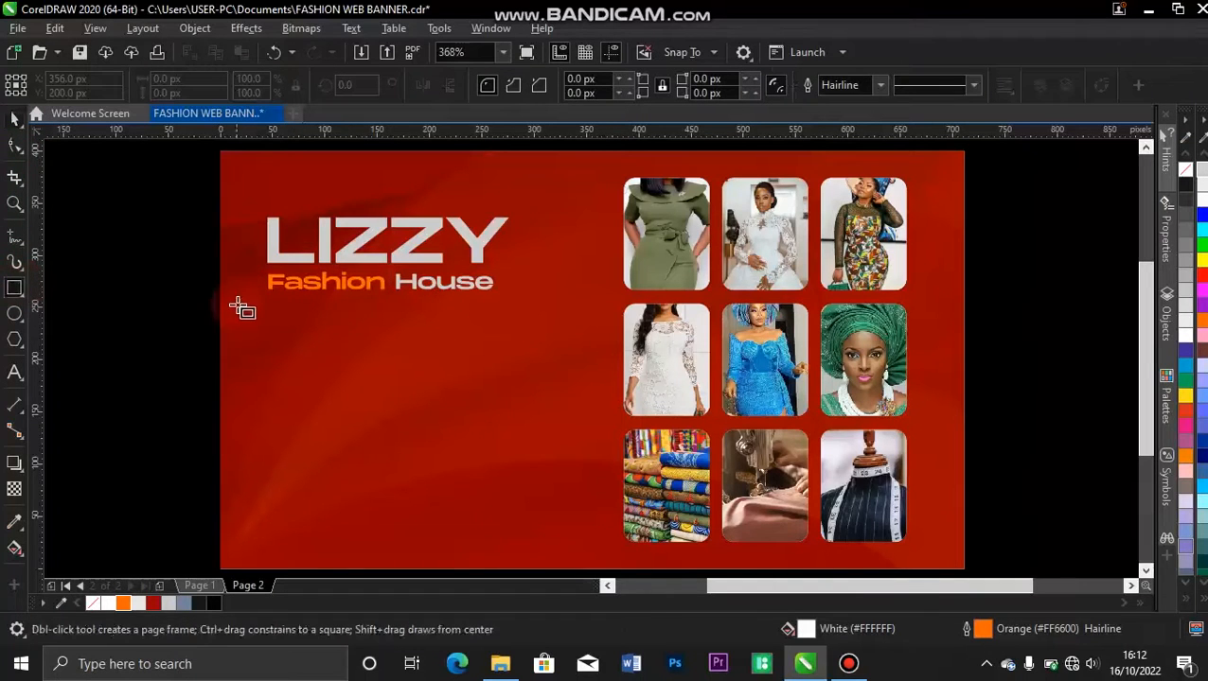
{"action": "left_click_drag", "start_coordinate": [369, 223], "coordinate": [402, 257]}
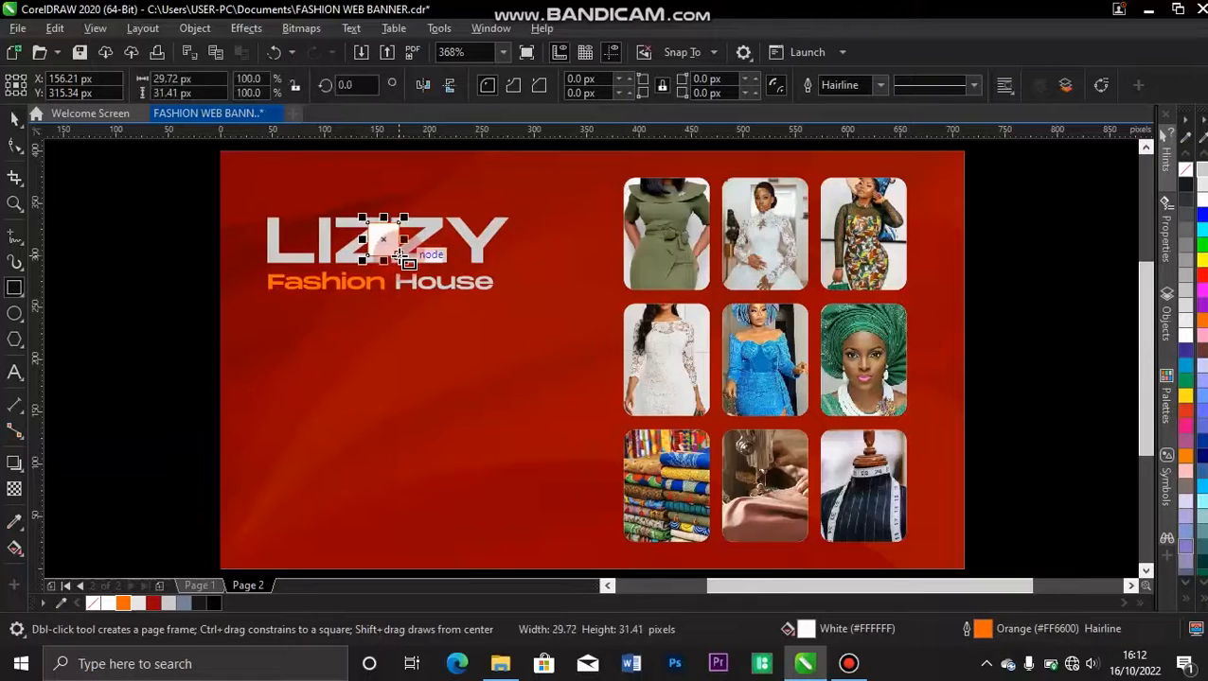
{"action": "key", "text": "space"}
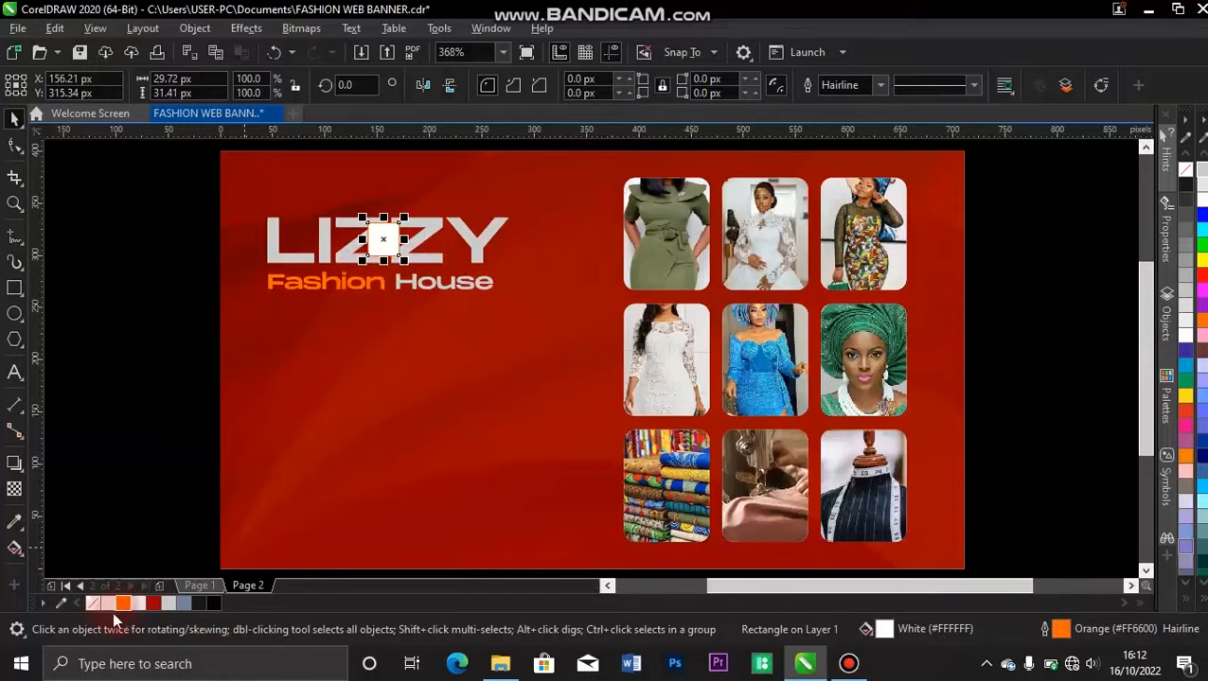
{"action": "left_click", "coordinate": [122, 602]}
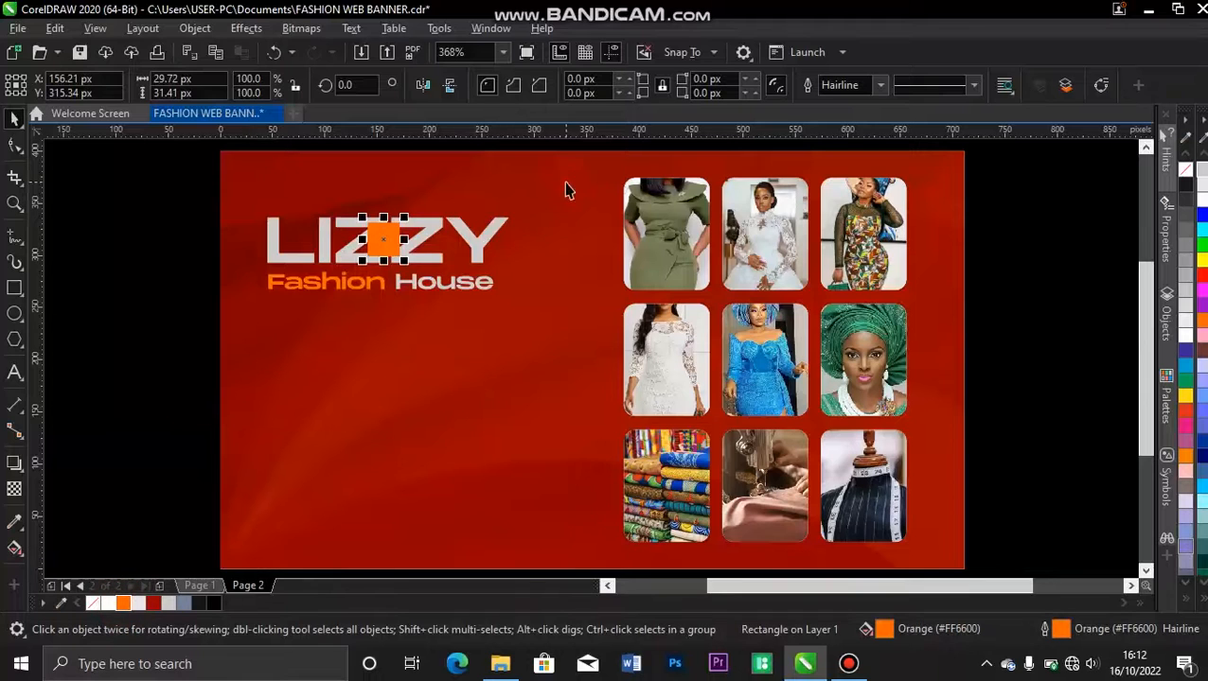
{"action": "left_click", "coordinate": [877, 85]}
{"action": "left_click", "coordinate": [837, 102]}
{"action": "key", "text": "z"}
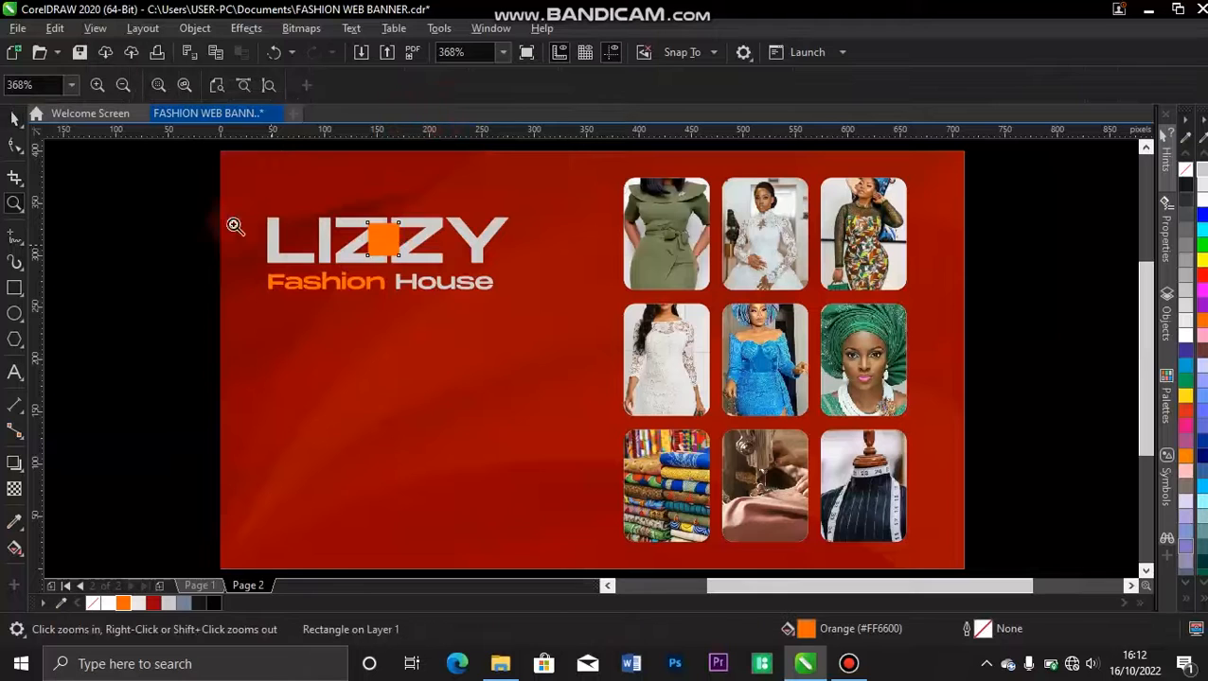
{"action": "left_click_drag", "start_coordinate": [225, 182], "coordinate": [541, 272]}
{"action": "key", "text": "space"}
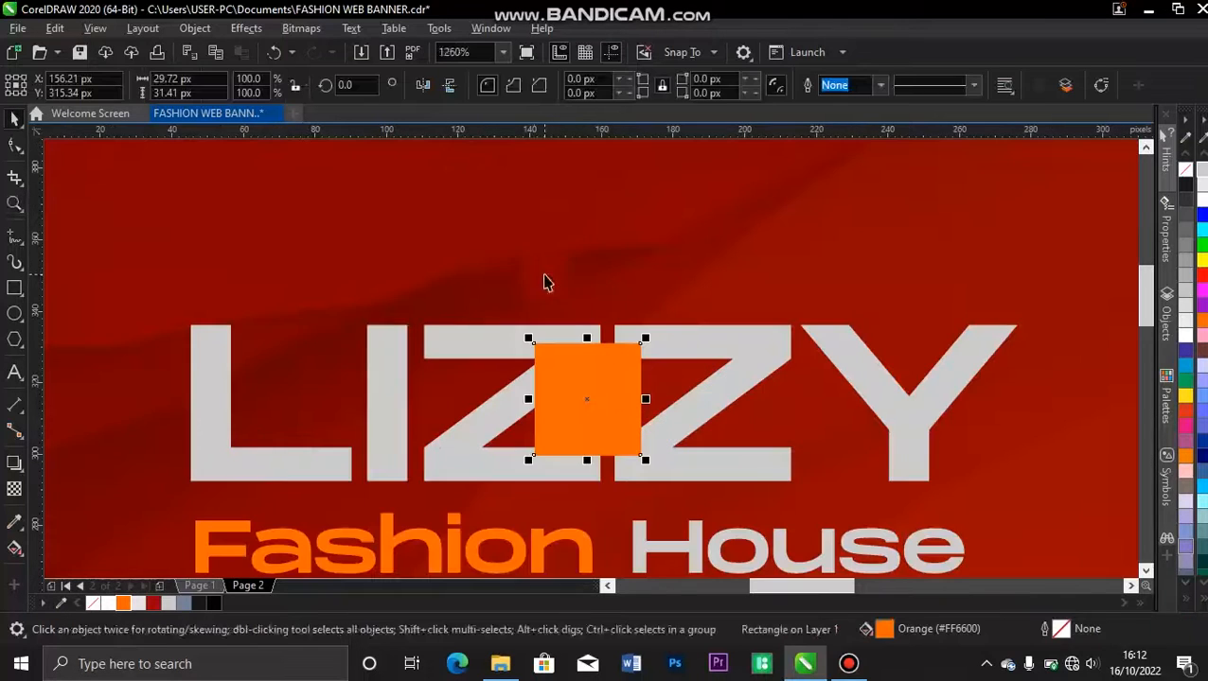
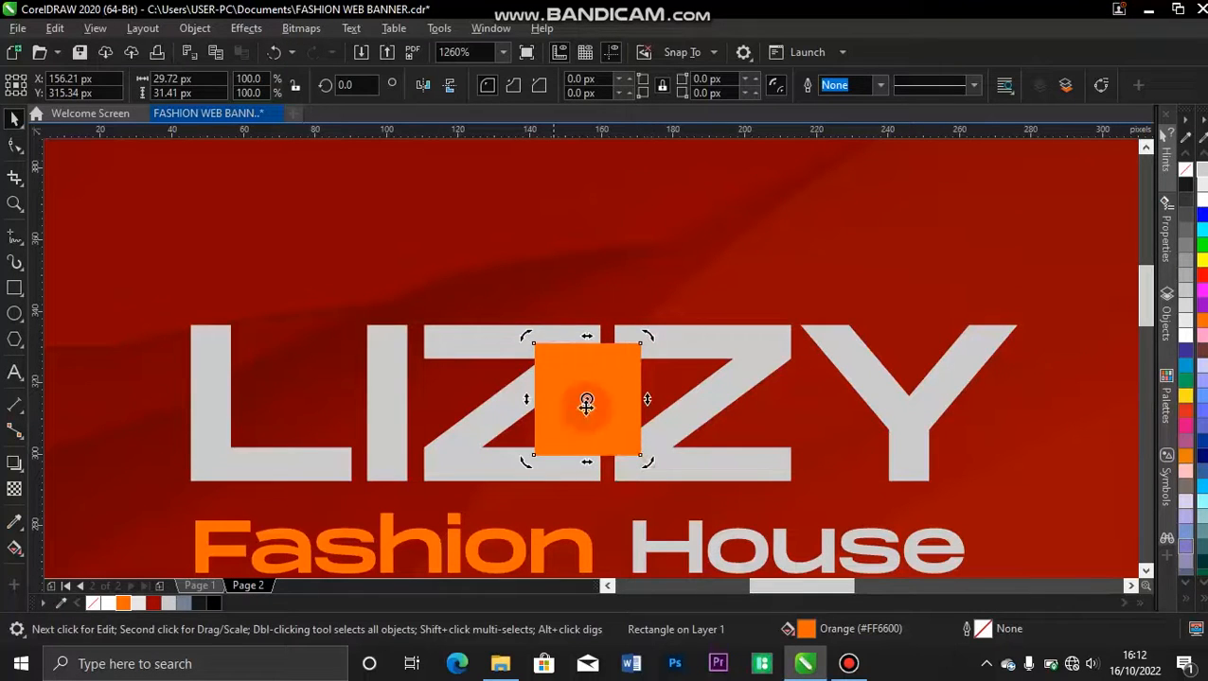
Skew the orange rectangle parallel to the Z diagonals and resize it to about 54 × 22 px between the two Zs of LIZZY.
{"action": "left_click_drag", "start_coordinate": [586, 337], "coordinate": [642, 350]}
{"action": "left_click_drag", "start_coordinate": [587, 455], "coordinate": [552, 440]}
{"action": "left_click_drag", "start_coordinate": [587, 339], "coordinate": [621, 357]}
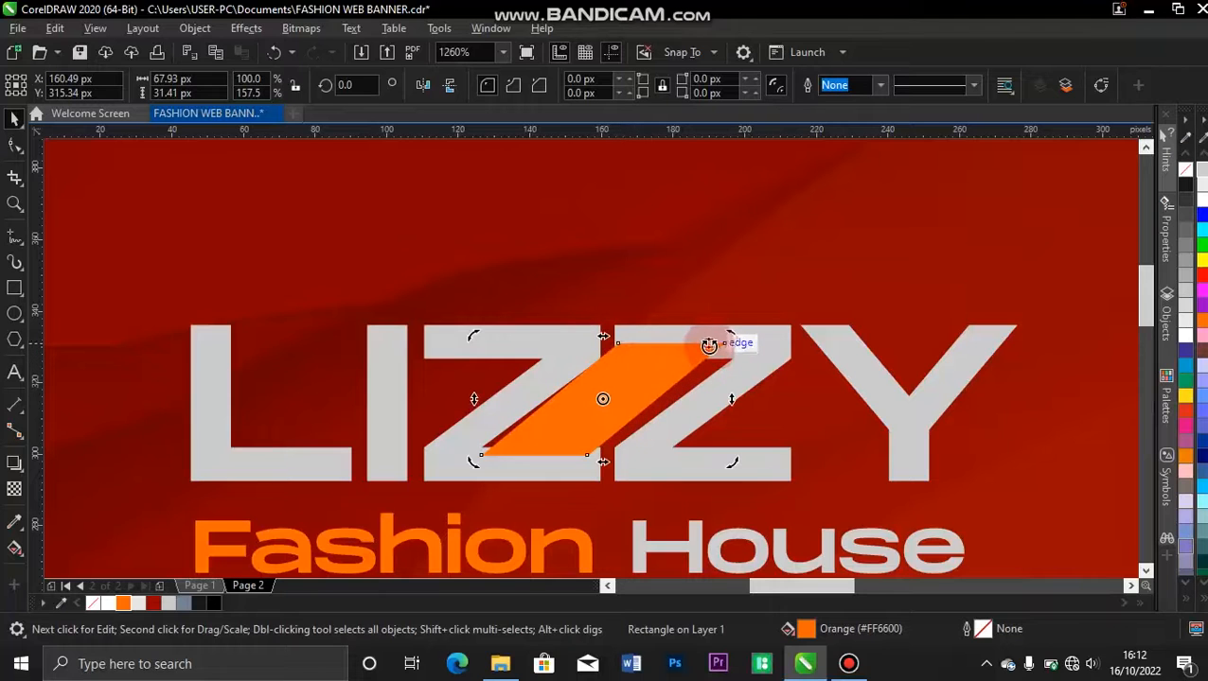
{"action": "left_click_drag", "start_coordinate": [733, 341], "coordinate": [699, 406]}
{"action": "left_click_drag", "start_coordinate": [506, 406], "coordinate": [495, 406]}
{"action": "left_click_drag", "start_coordinate": [611, 404], "coordinate": [614, 402]}
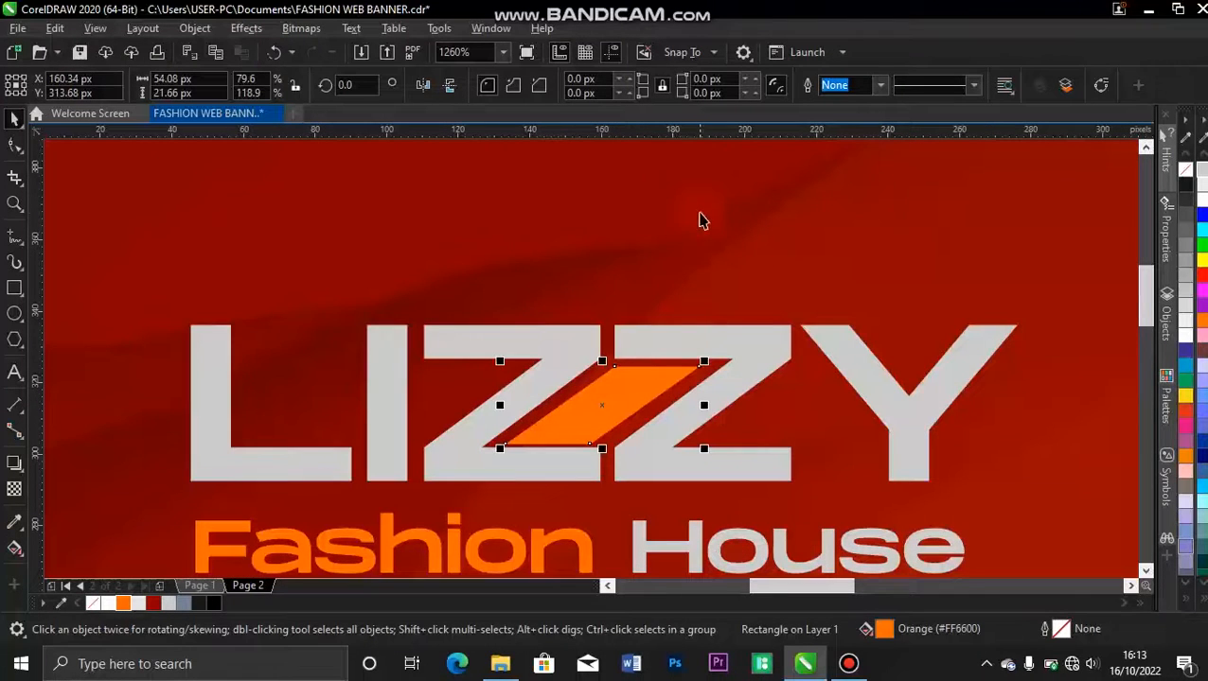
{"action": "left_click", "coordinate": [699, 220]}
Reduce the slanted orange shape to about 52 × 21 px and centre it in the gap between the two Zs.
{"action": "left_click", "coordinate": [572, 471]}
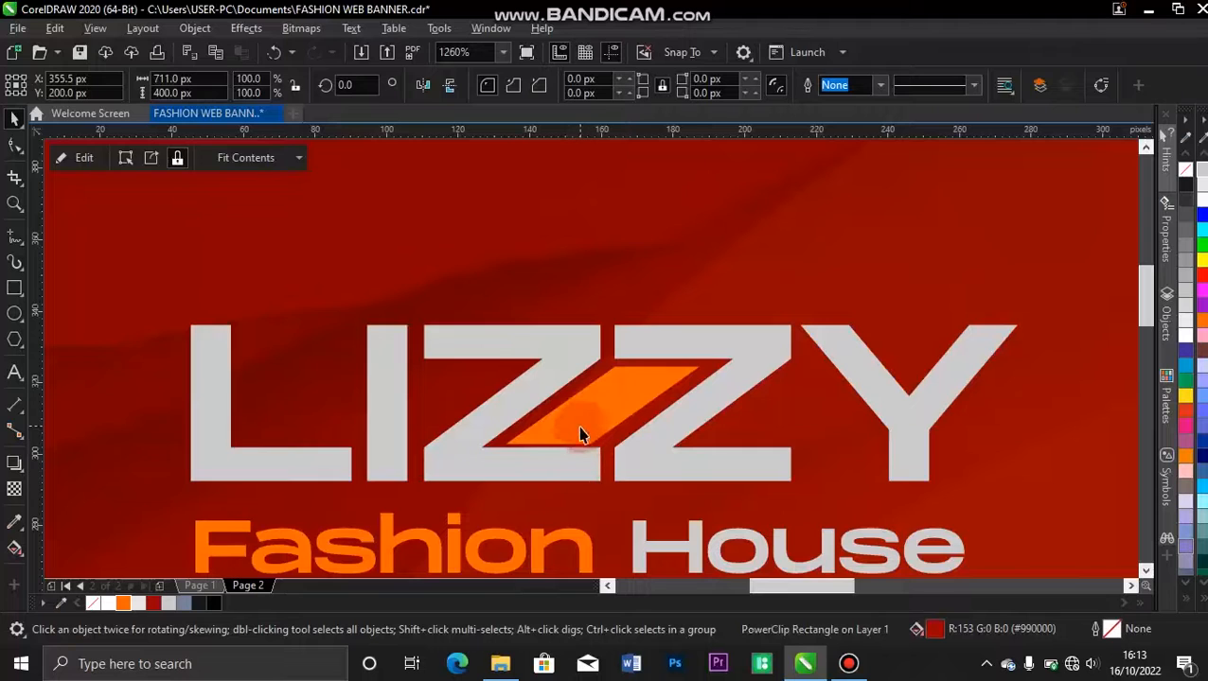
{"action": "left_click", "coordinate": [581, 442]}
{"action": "left_click_drag", "start_coordinate": [602, 448], "coordinate": [600, 411]}
{"action": "left_click", "coordinate": [600, 410]}
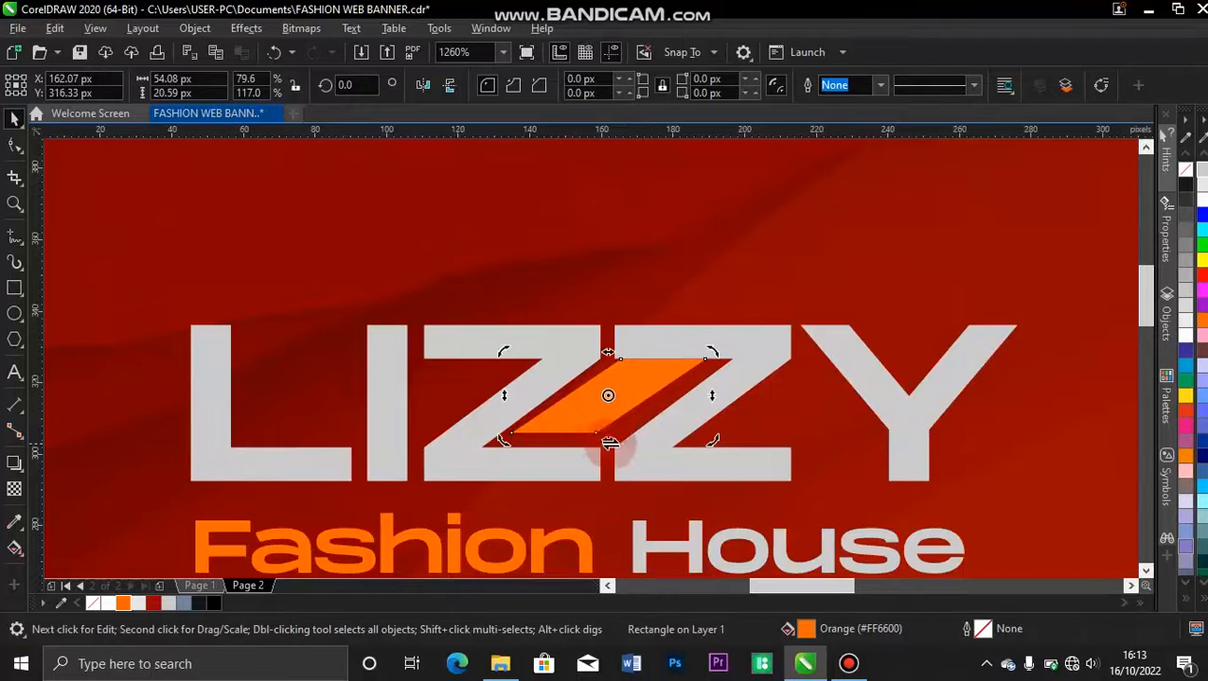
{"action": "left_click_drag", "start_coordinate": [616, 444], "coordinate": [609, 403]}
{"action": "left_click", "coordinate": [615, 411]}
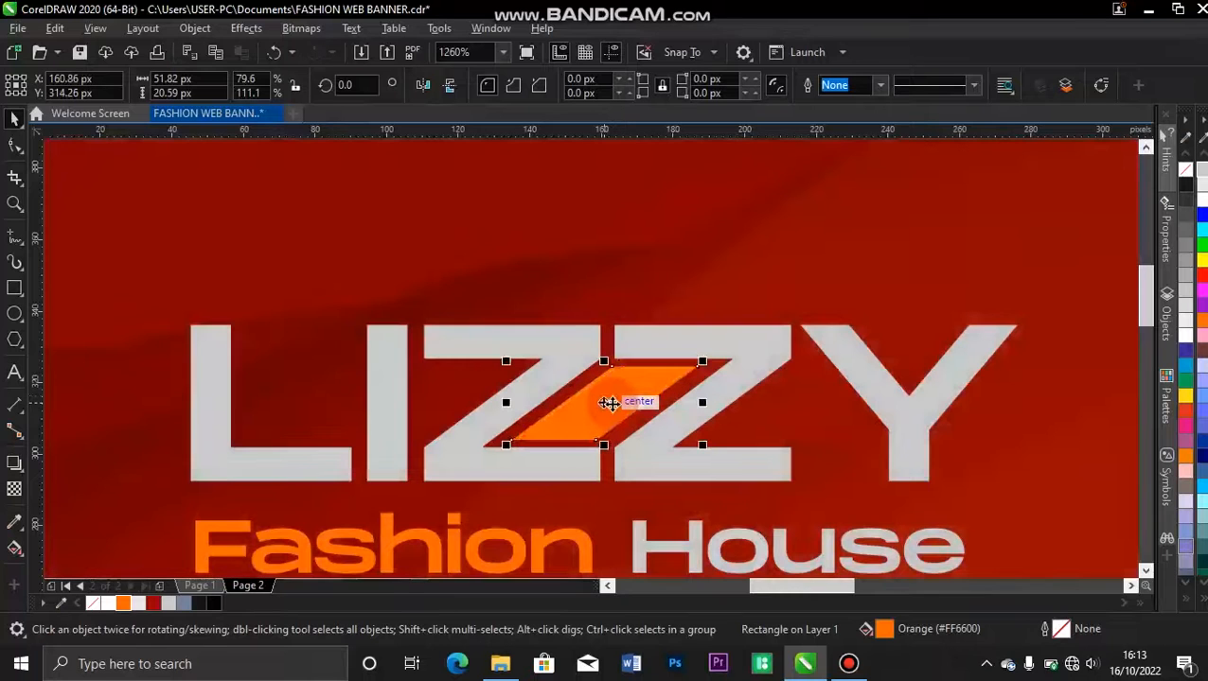
{"action": "left_click", "coordinate": [684, 249]}
{"action": "key", "text": "shift+F4"}
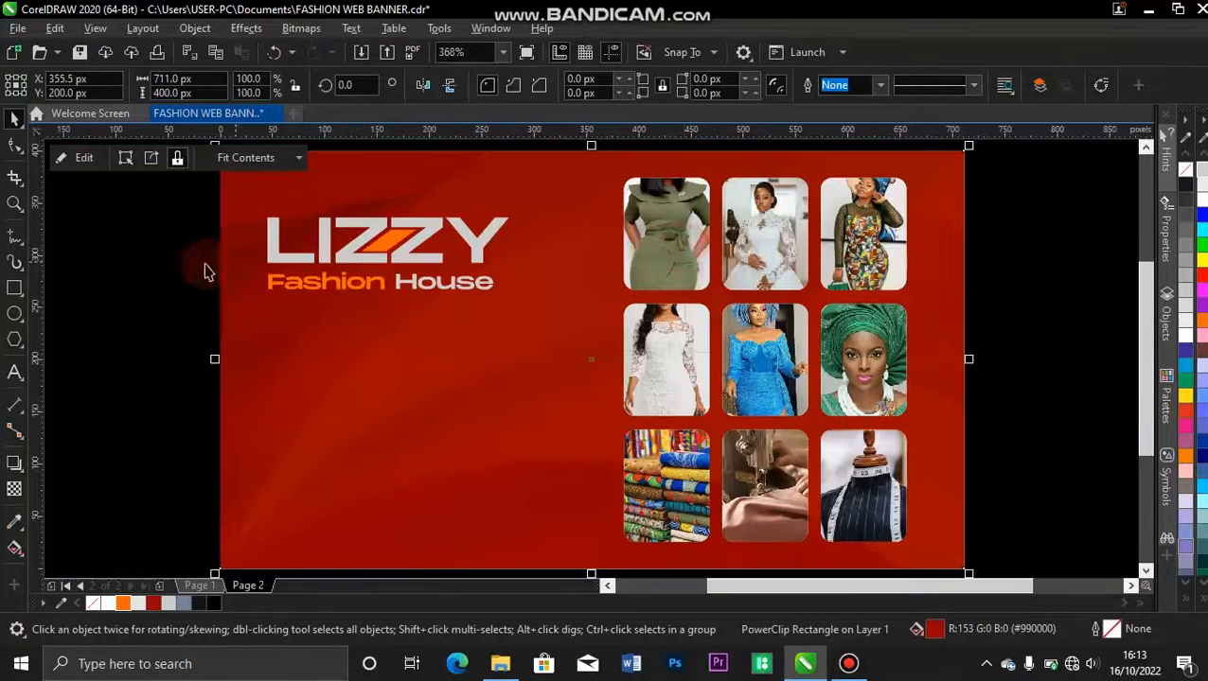
{"action": "left_click", "coordinate": [163, 268]}
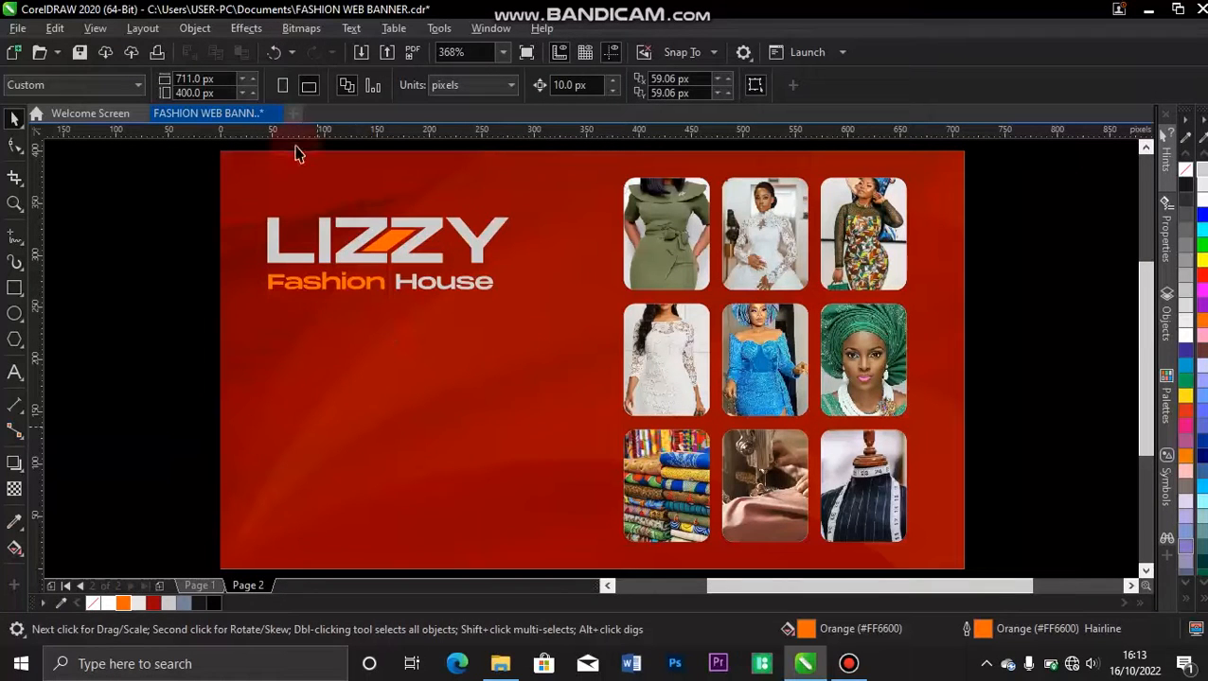
{"action": "left_click", "coordinate": [105, 358]}
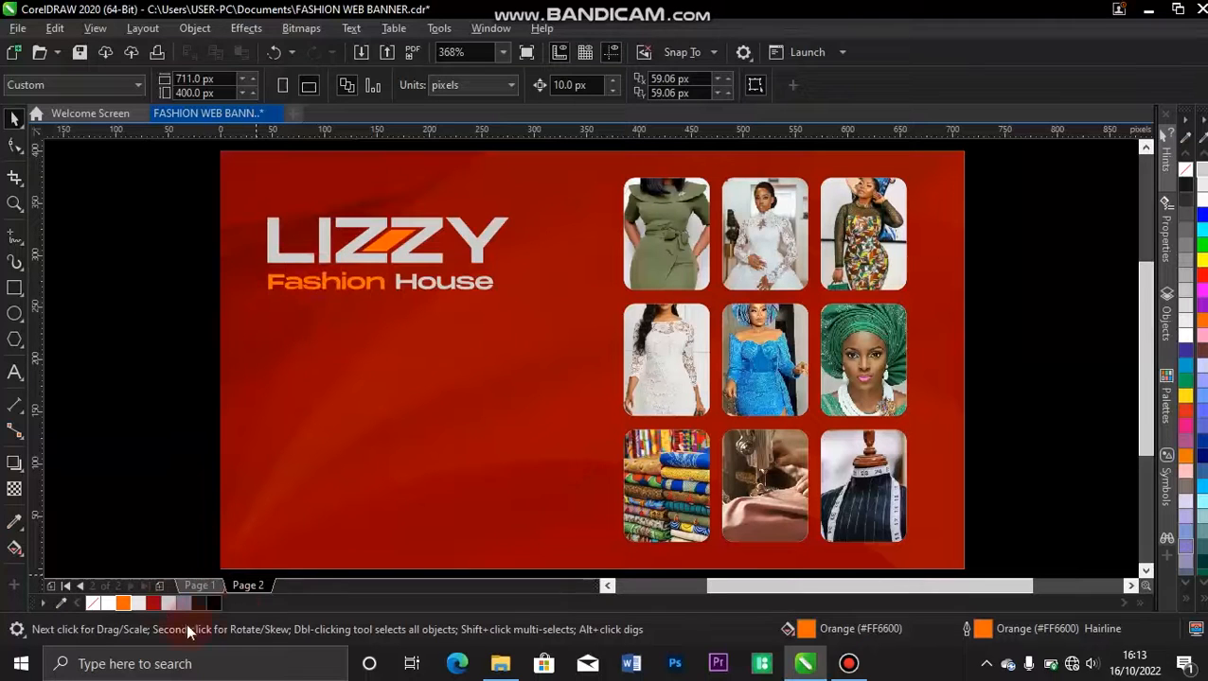
{"action": "left_click_drag", "start_coordinate": [343, 296], "coordinate": [379, 330]}
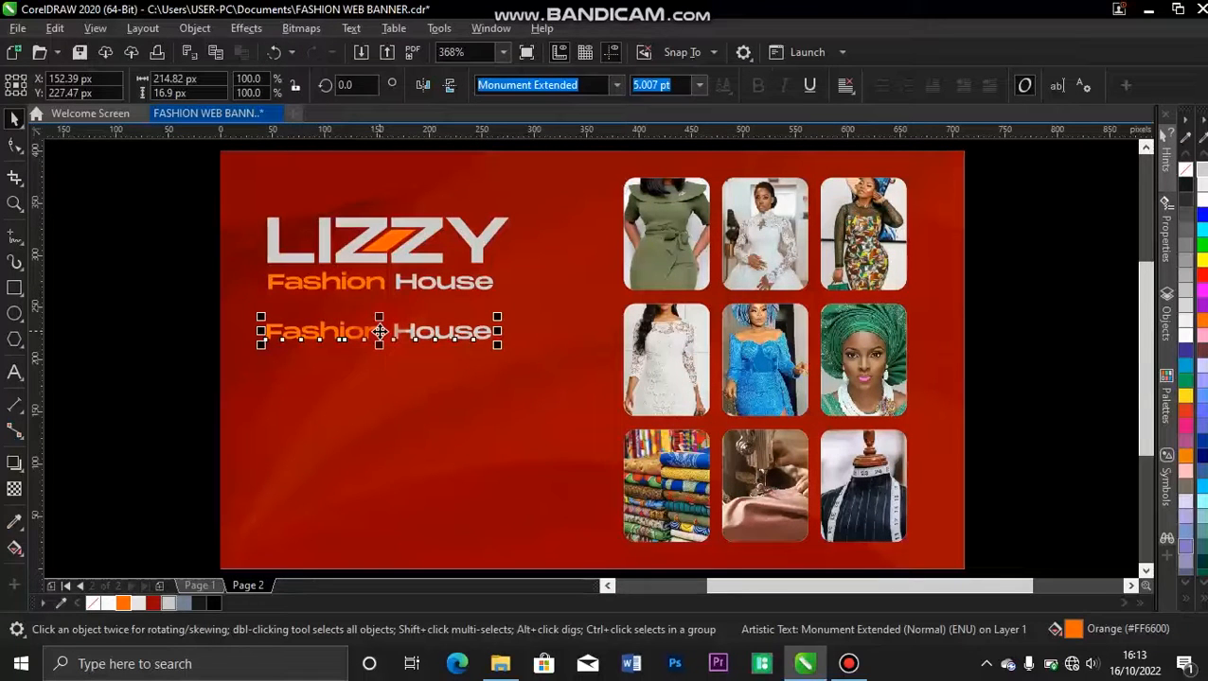
{"action": "key", "text": "Delete"}
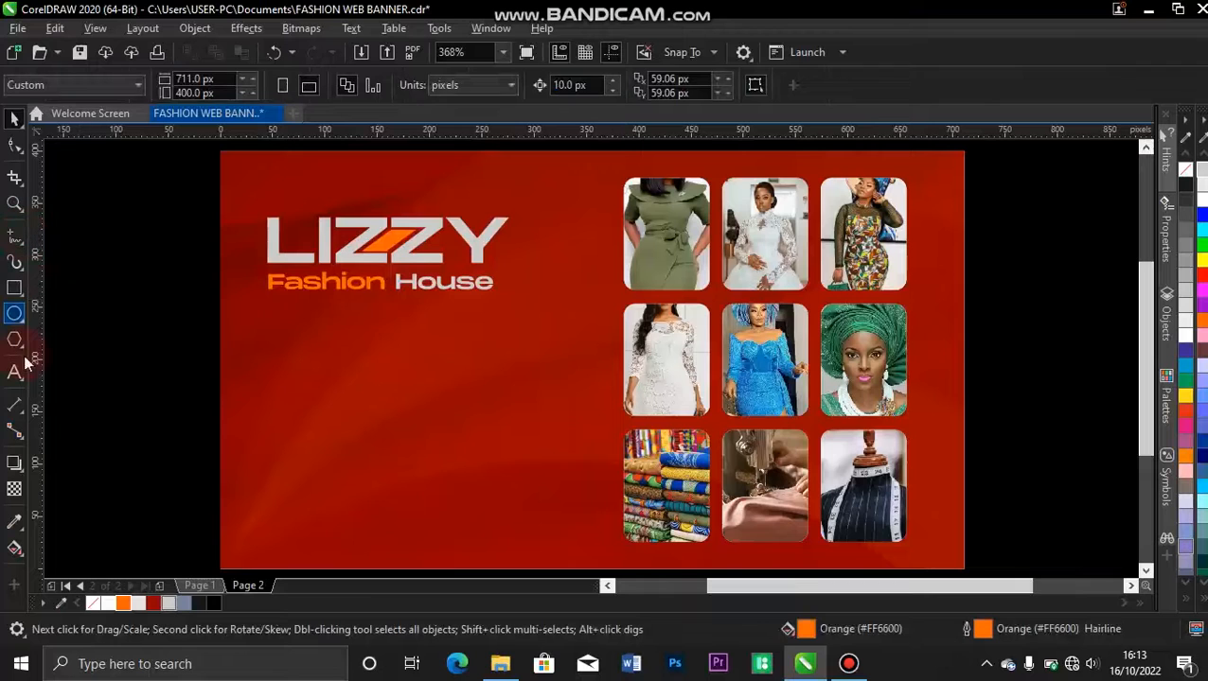
Copy the three-line "Available Of All Different Materials" text from Page 1 to Page 2 and place it just beneath Fashion House.
{"action": "left_click", "coordinate": [199, 583]}
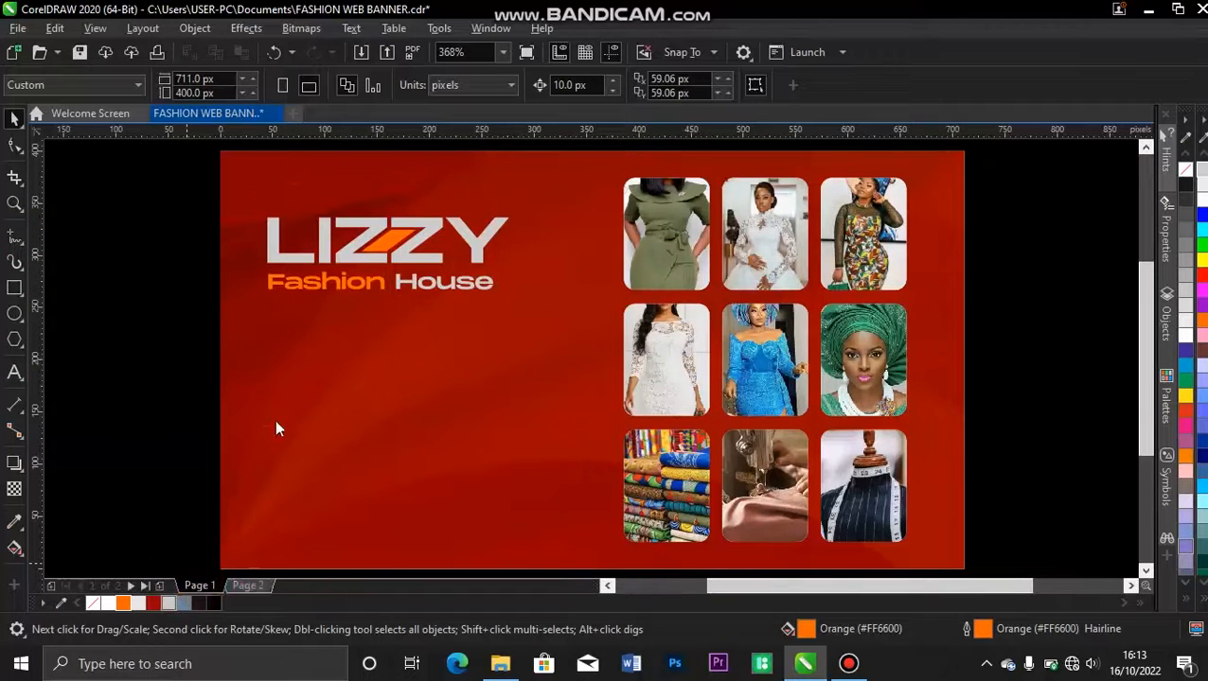
{"action": "left_click", "coordinate": [312, 355]}
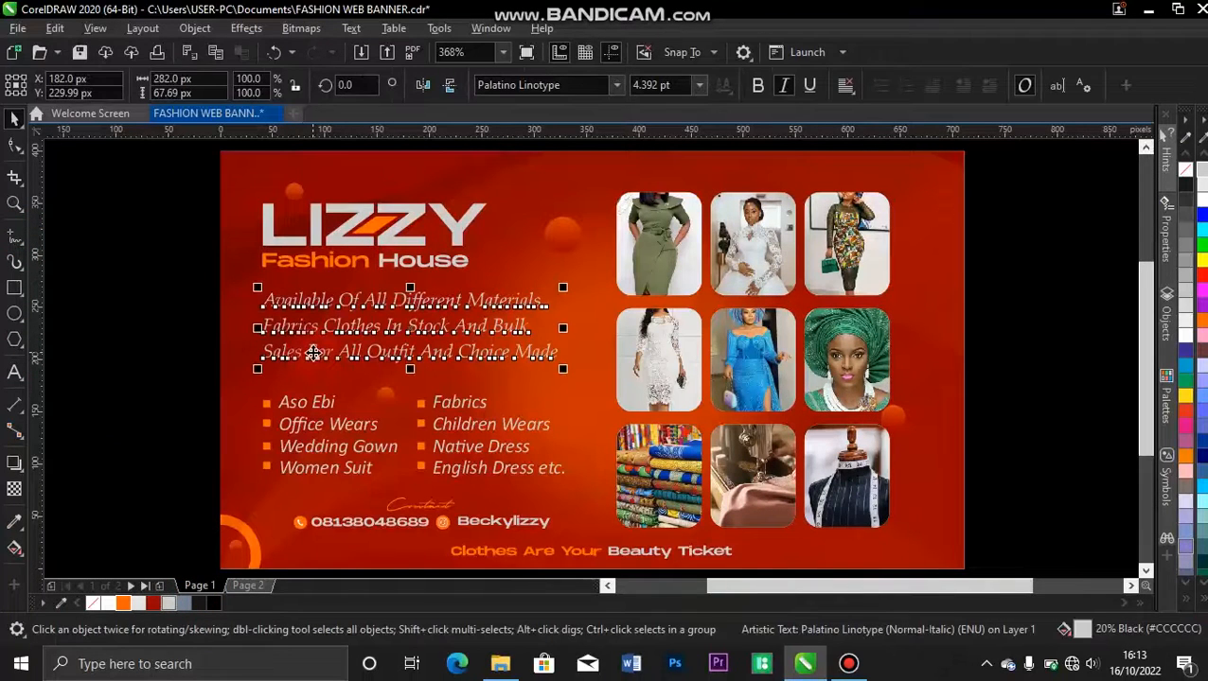
{"action": "left_click", "coordinate": [248, 585]}
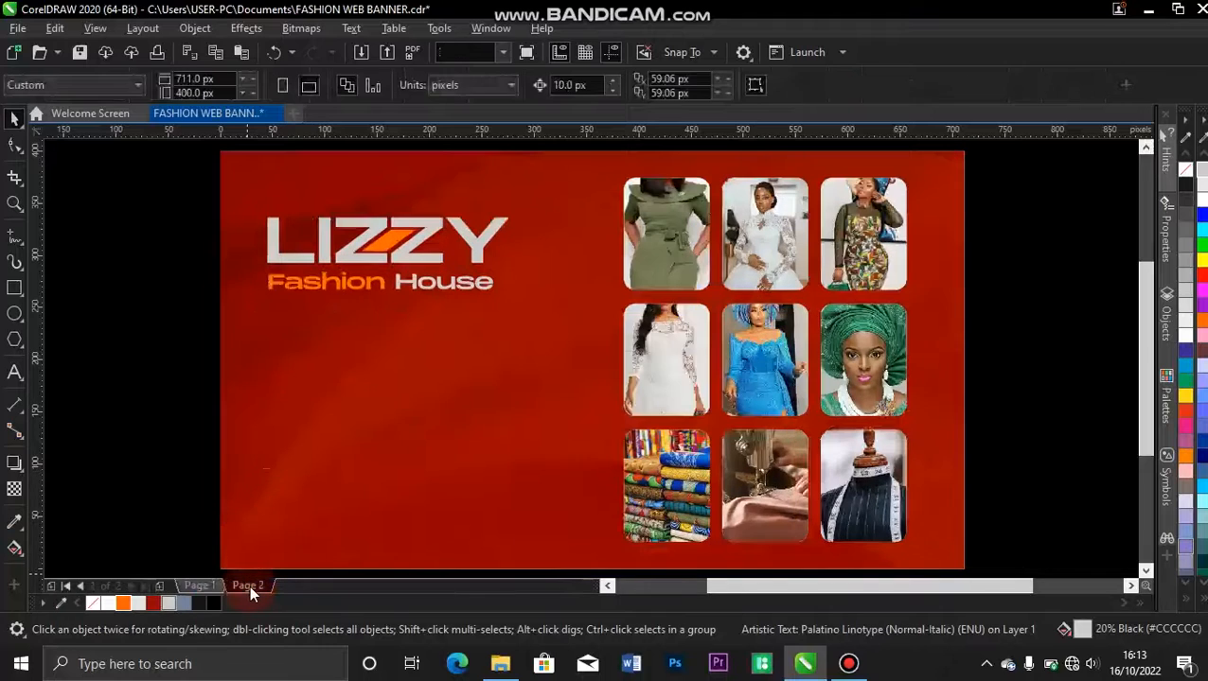
{"action": "key", "text": "ctrl+v"}
{"action": "left_click_drag", "start_coordinate": [401, 325], "coordinate": [399, 340]}
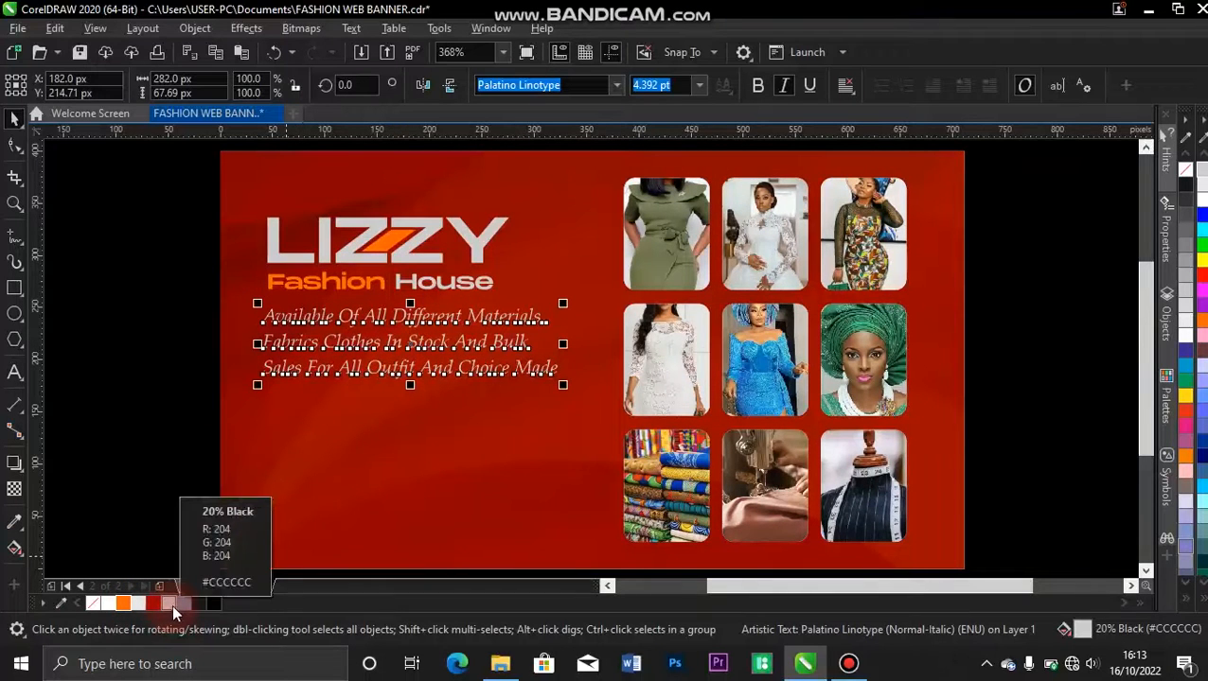
{"action": "left_click", "coordinate": [201, 585]}
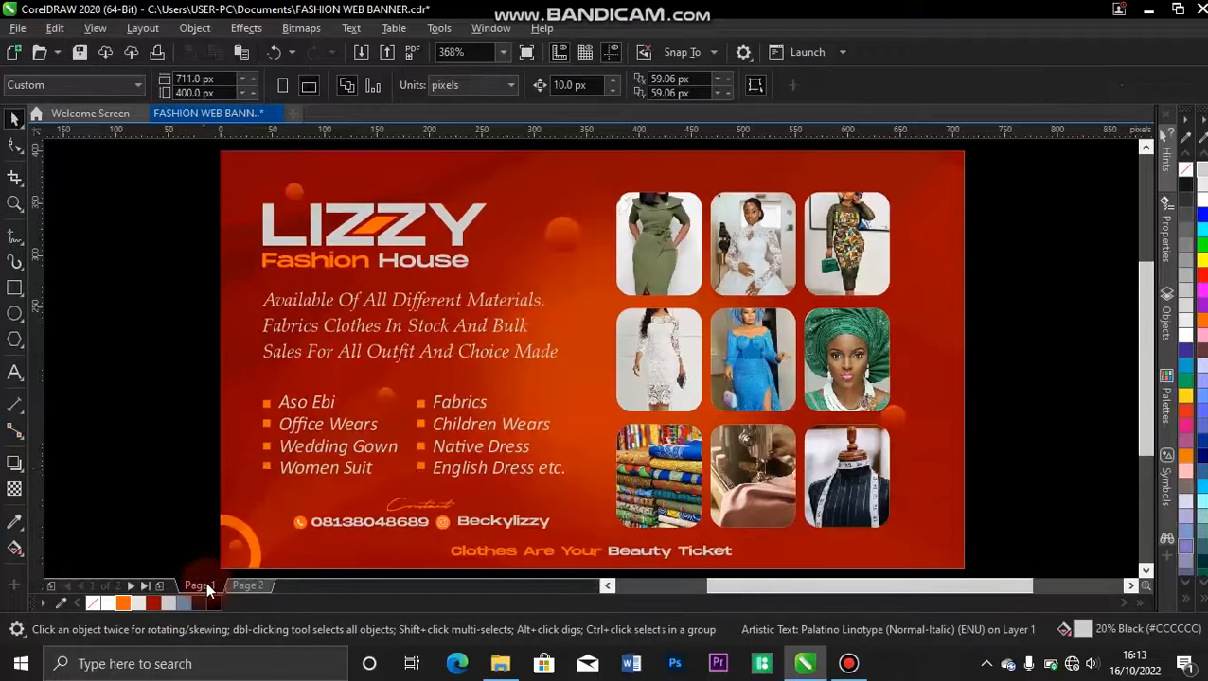
{"action": "left_click", "coordinate": [248, 586]}
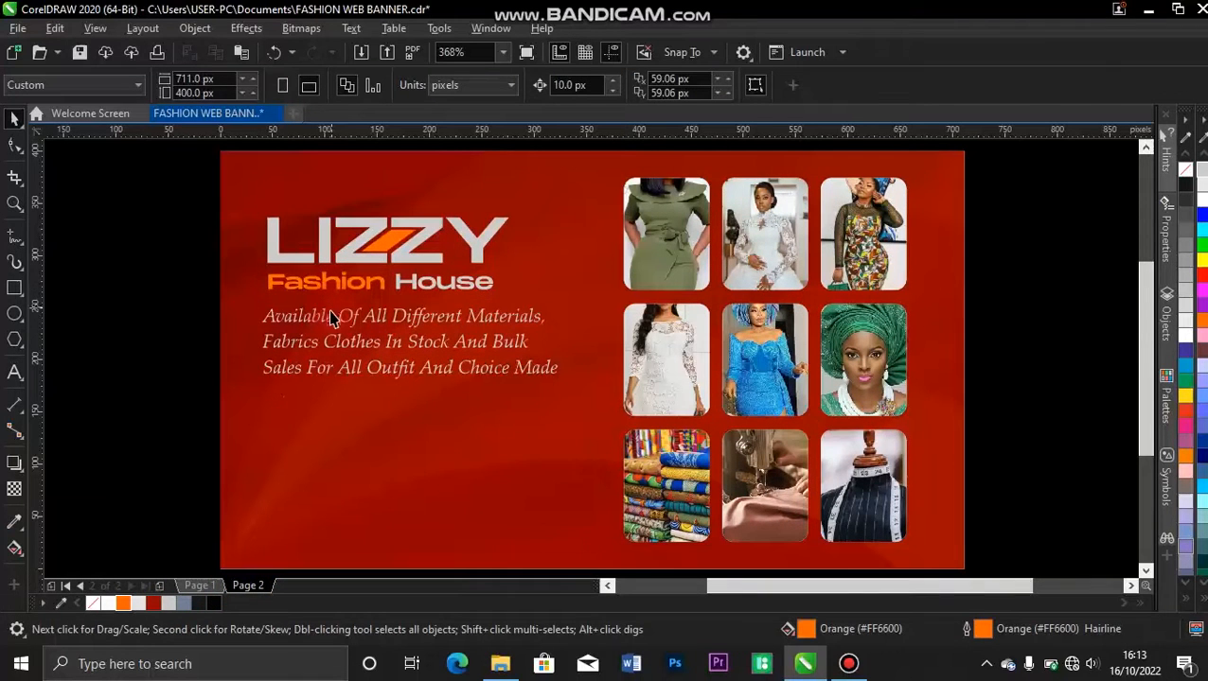
Align the left edges of the Fashion House line and the three-line text with the left edge of LIZZY.
{"action": "left_click", "coordinate": [331, 318]}
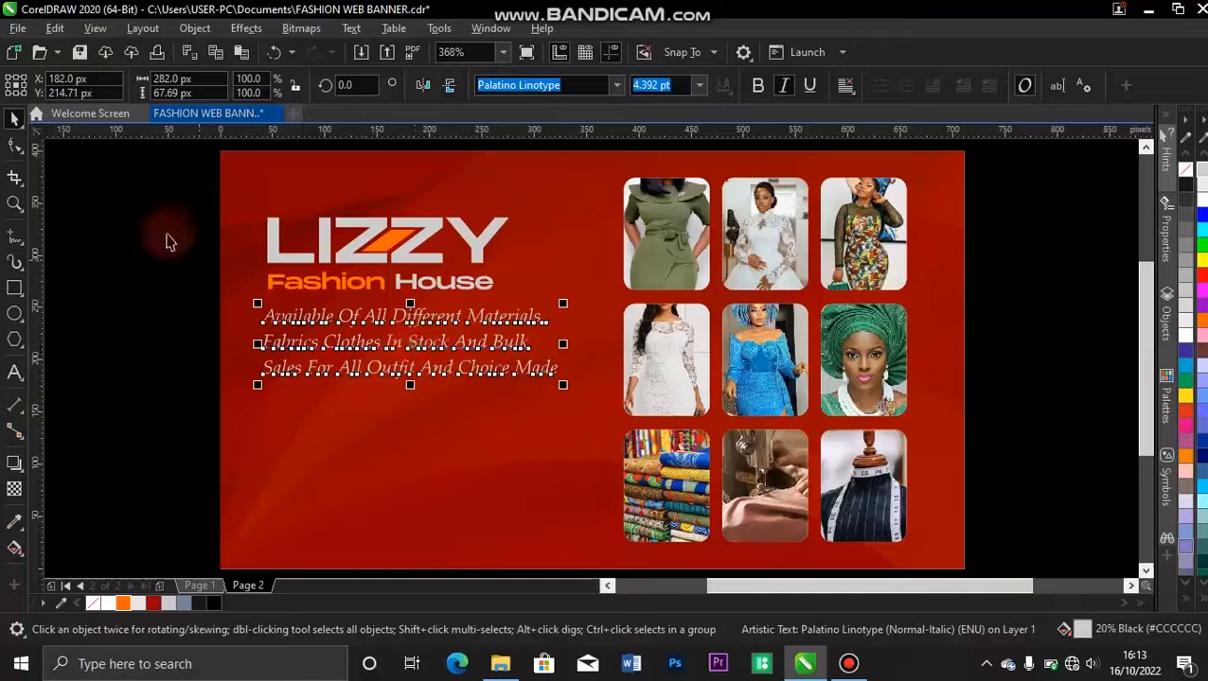
{"action": "left_click", "coordinate": [298, 280]}
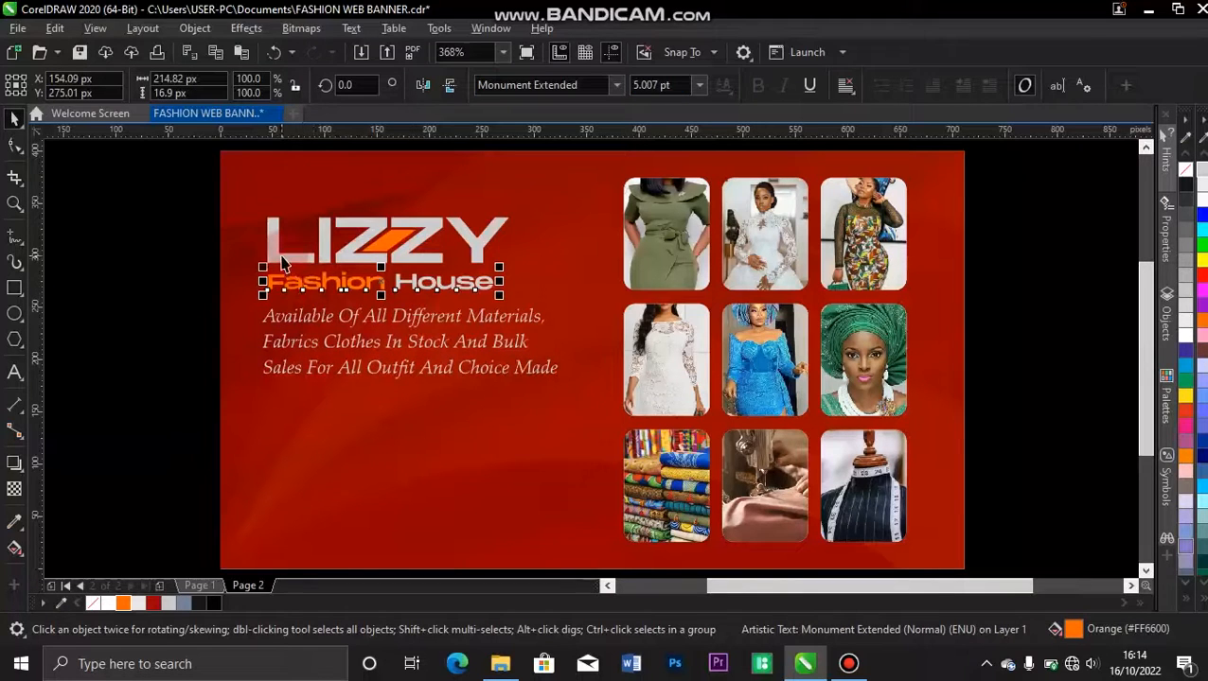
{"action": "left_click", "coordinate": [276, 254], "text": "shift"}
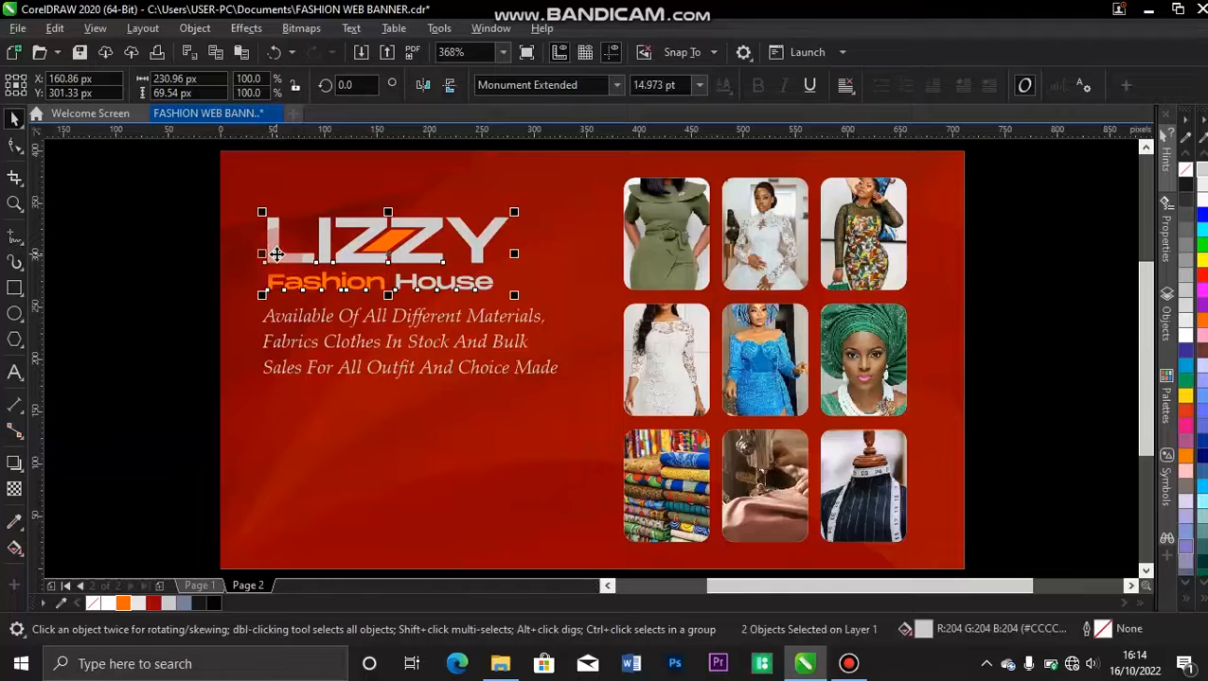
{"action": "left_click", "coordinate": [289, 343]}
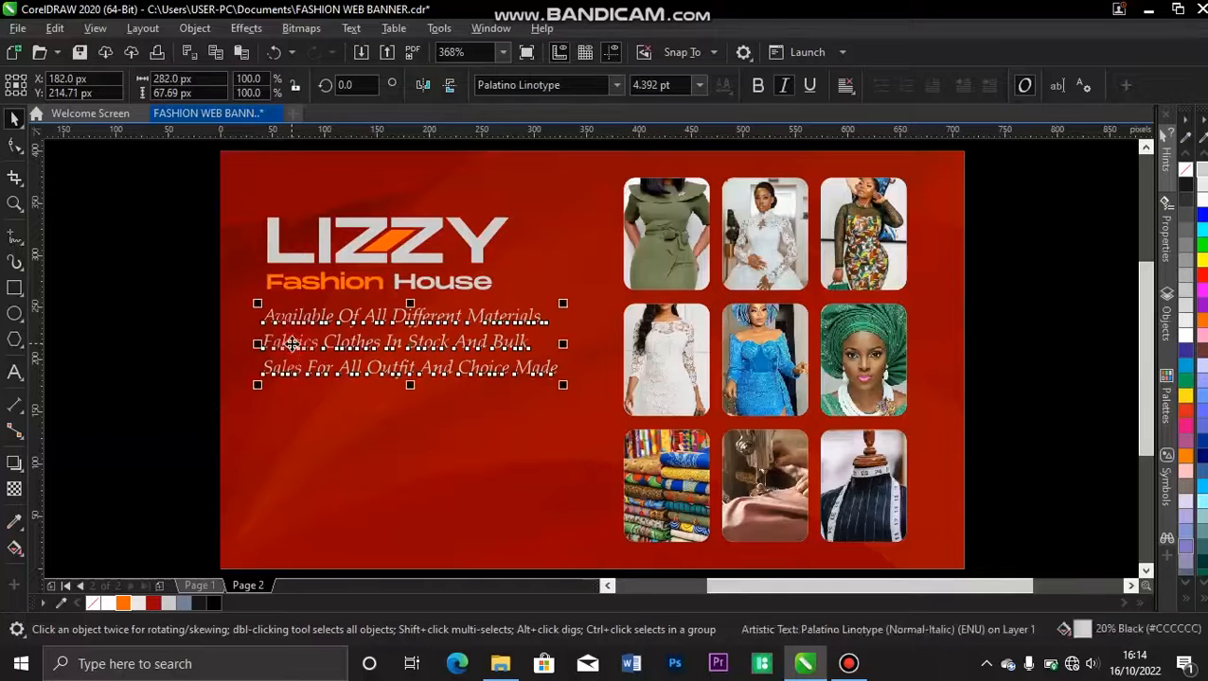
{"action": "left_click", "coordinate": [272, 242], "text": "shift"}
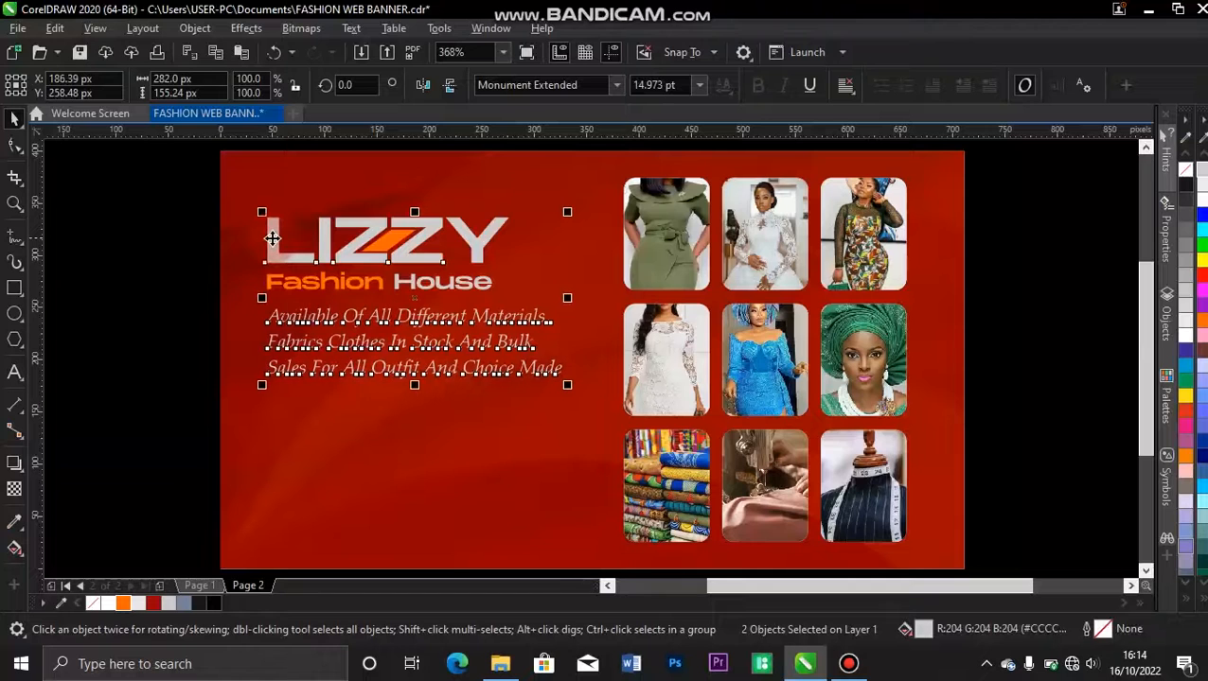
{"action": "left_click", "coordinate": [164, 352]}
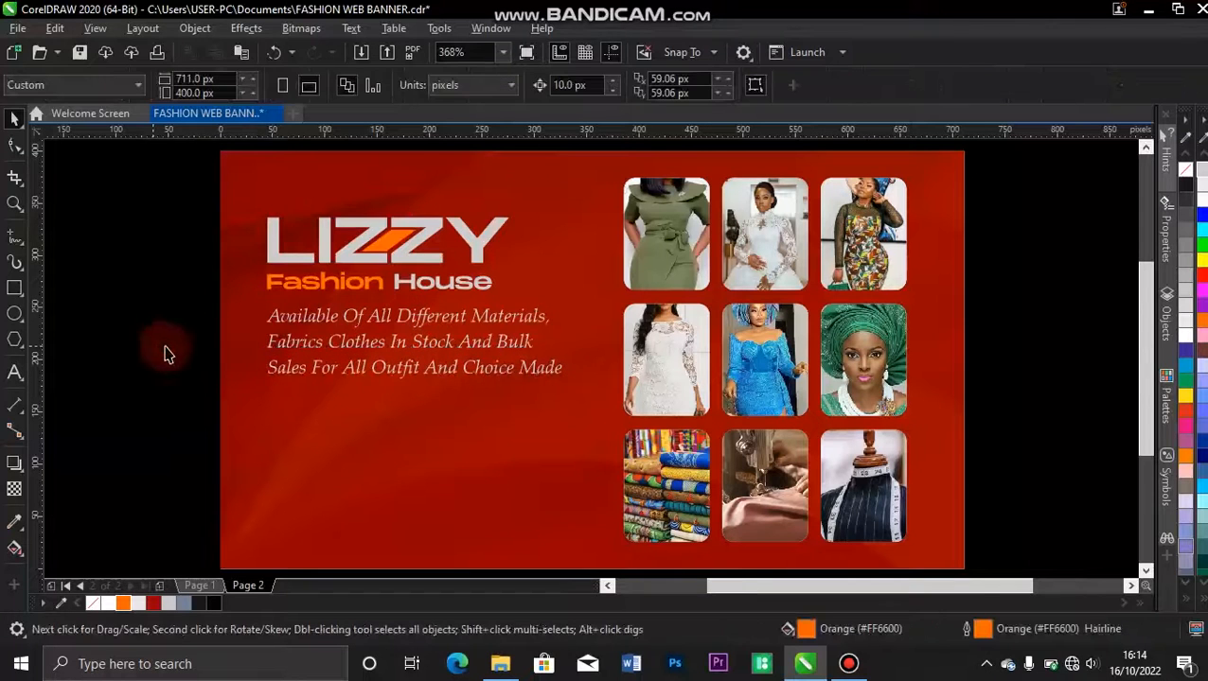
Lower the three-line text by 5 px to widen the gap beneath Fashion House.
{"action": "left_click", "coordinate": [314, 326]}
{"action": "left_click_drag", "start_coordinate": [314, 324], "coordinate": [314, 331]}
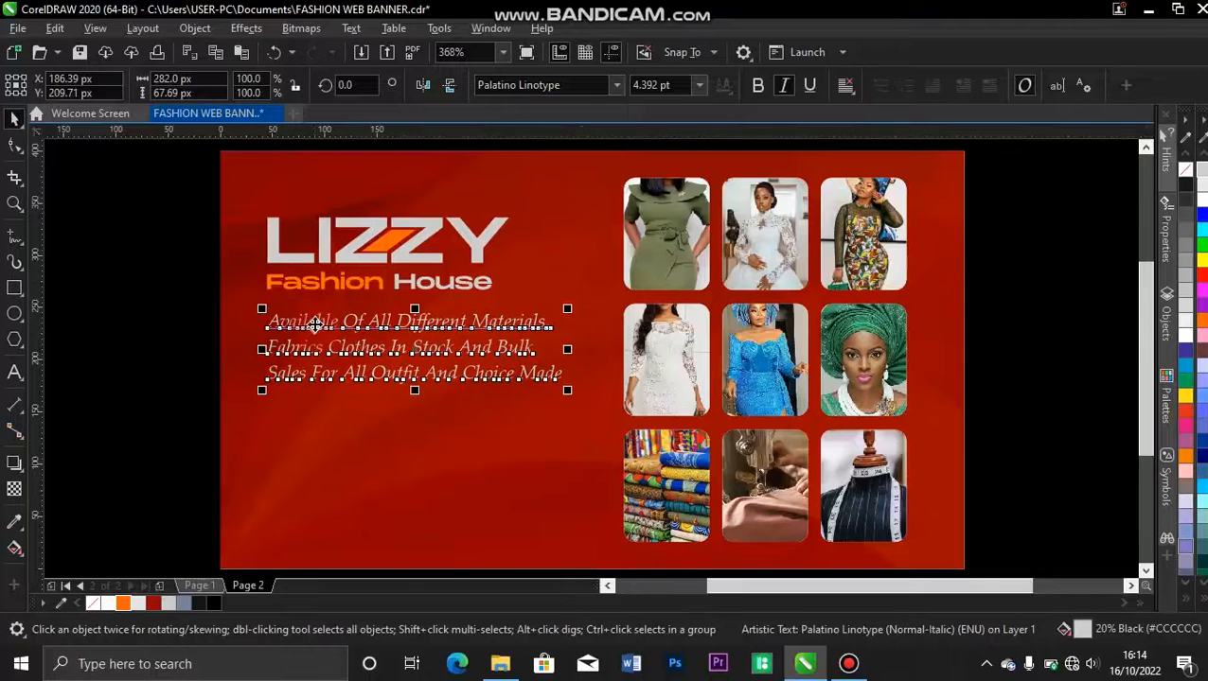
{"action": "left_click", "coordinate": [180, 355]}
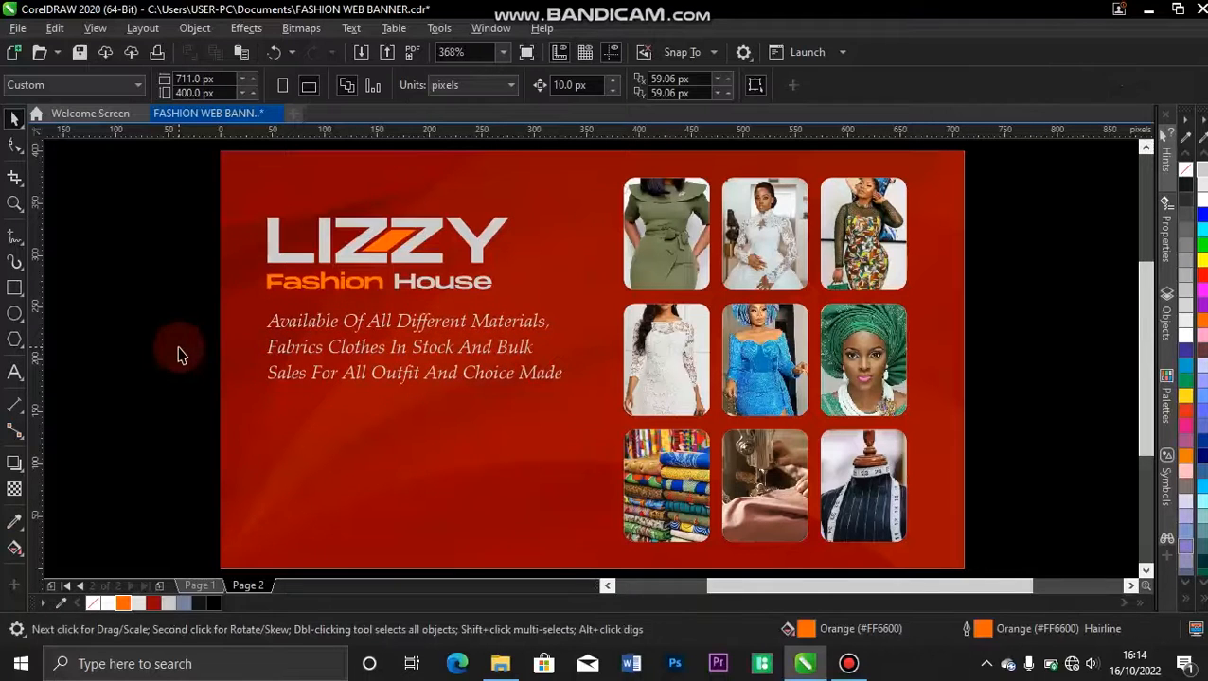
Copy the two-column services list with its orange square bullets from Page 1 to the same position on Page 2.
{"action": "left_click", "coordinate": [212, 592]}
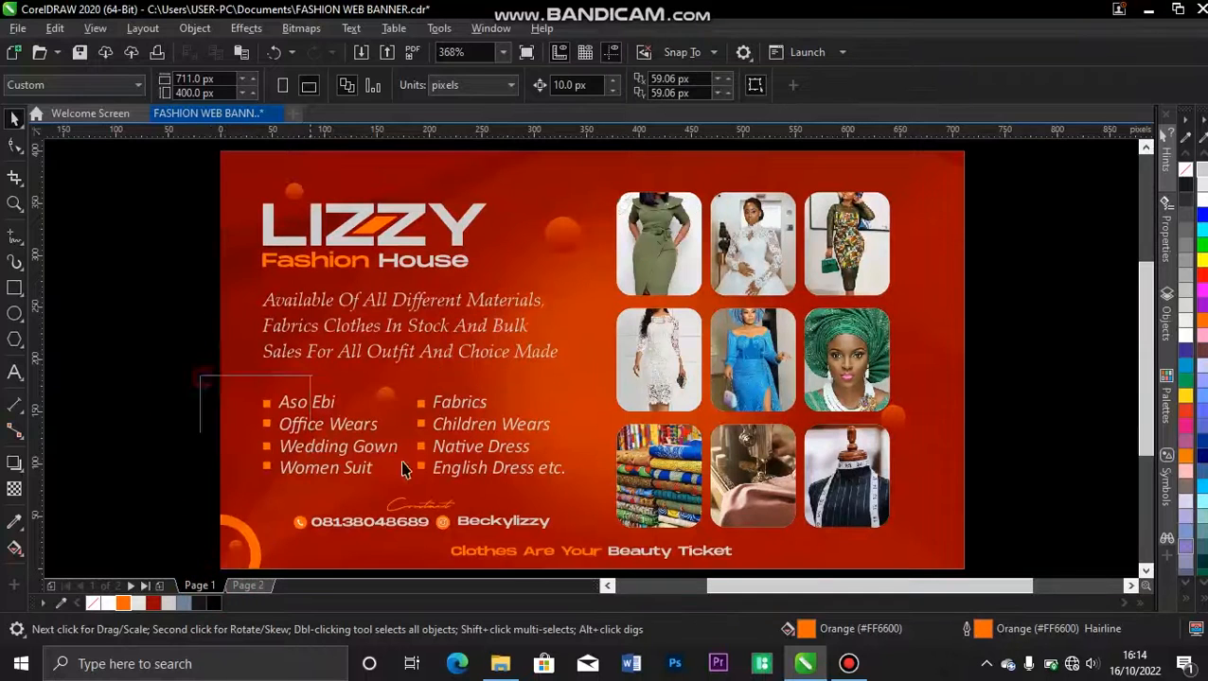
{"action": "left_click_drag", "start_coordinate": [557, 483], "coordinate": [577, 483]}
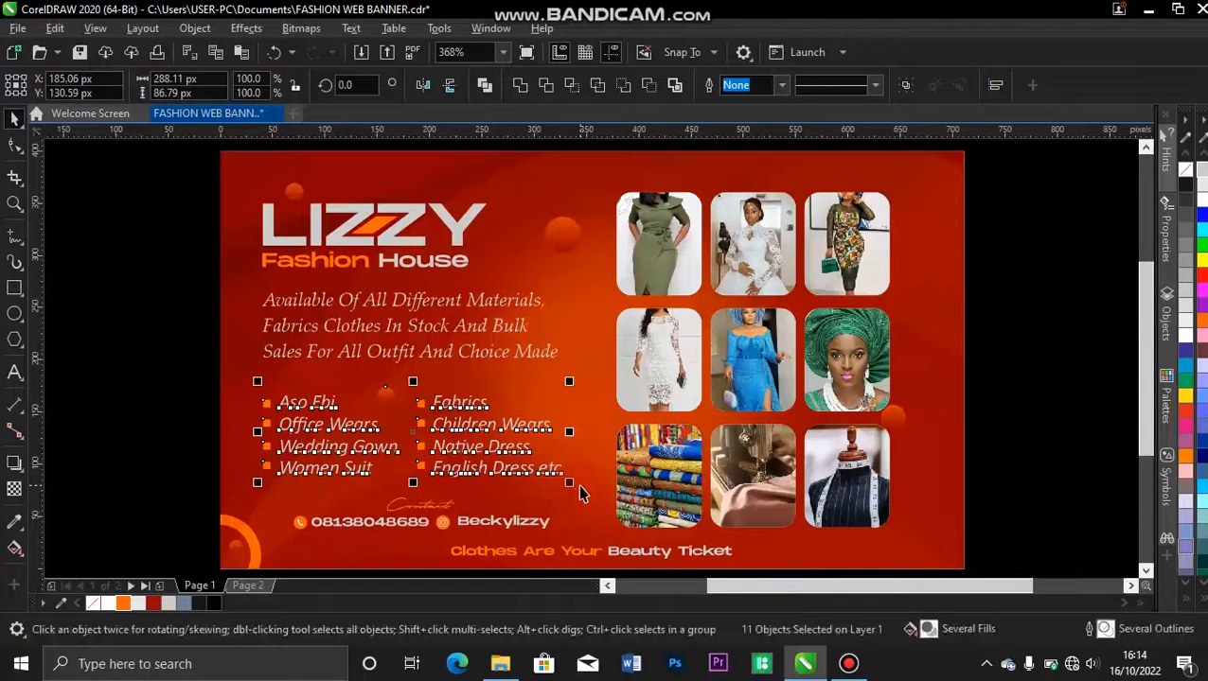
{"action": "left_click", "coordinate": [248, 586]}
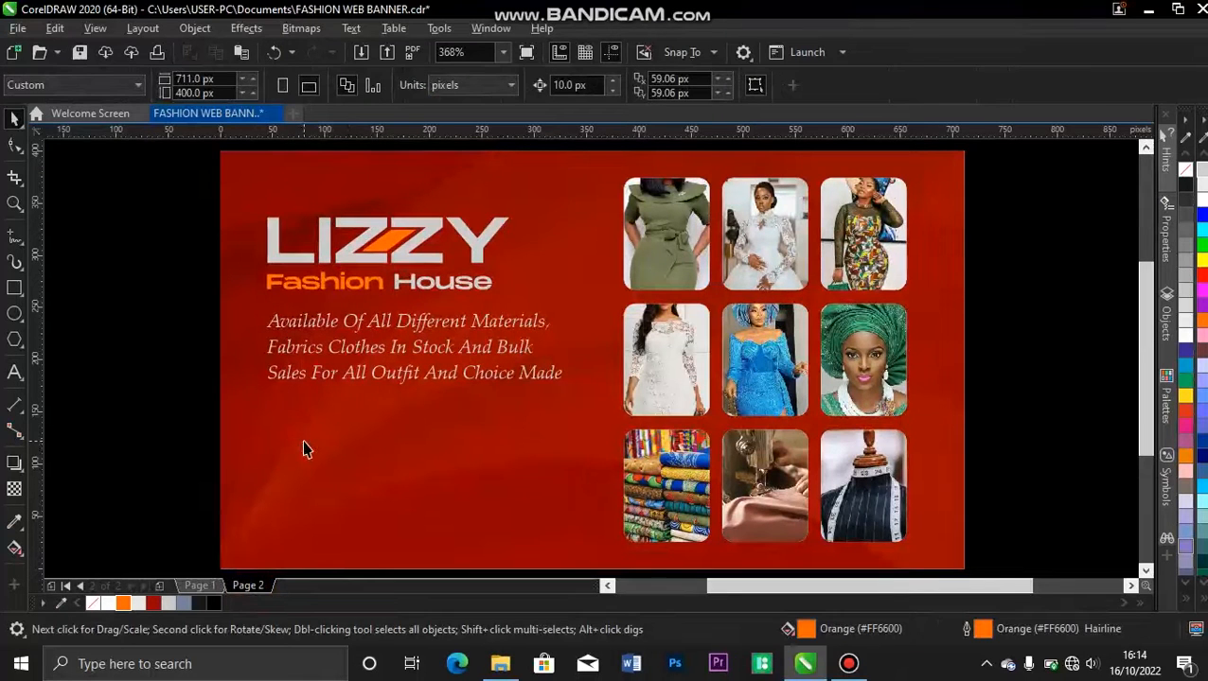
{"action": "key", "text": "ctrl+v"}
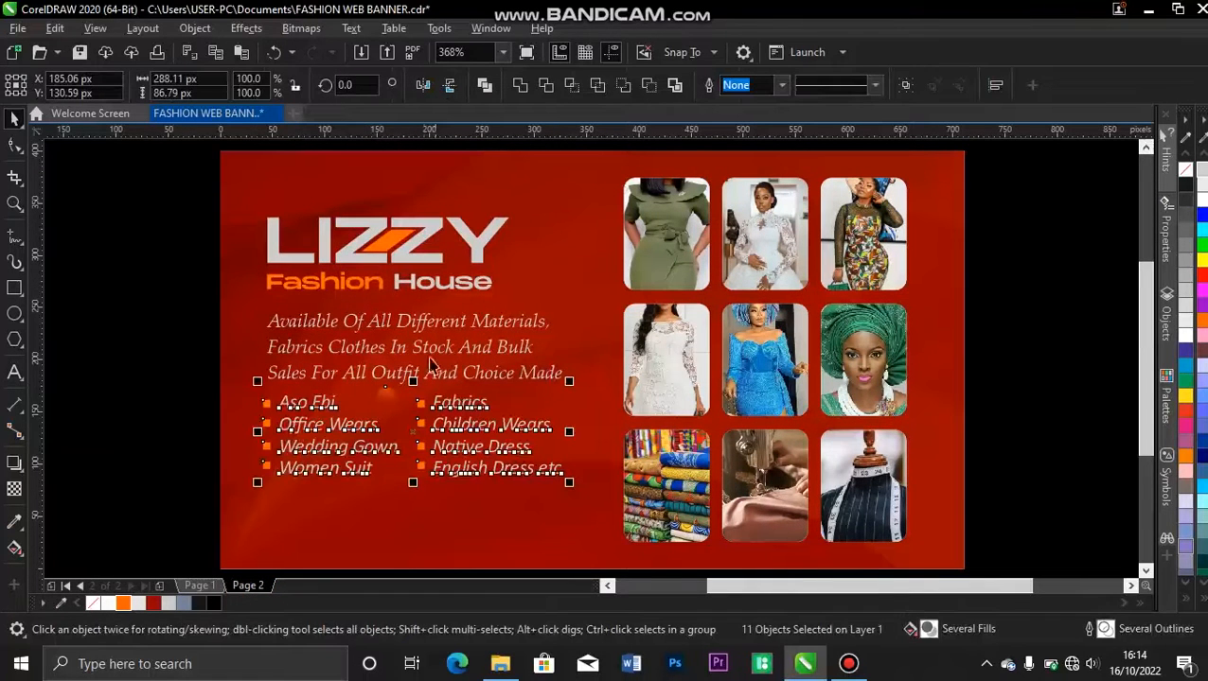
{"action": "left_click", "coordinate": [177, 398]}
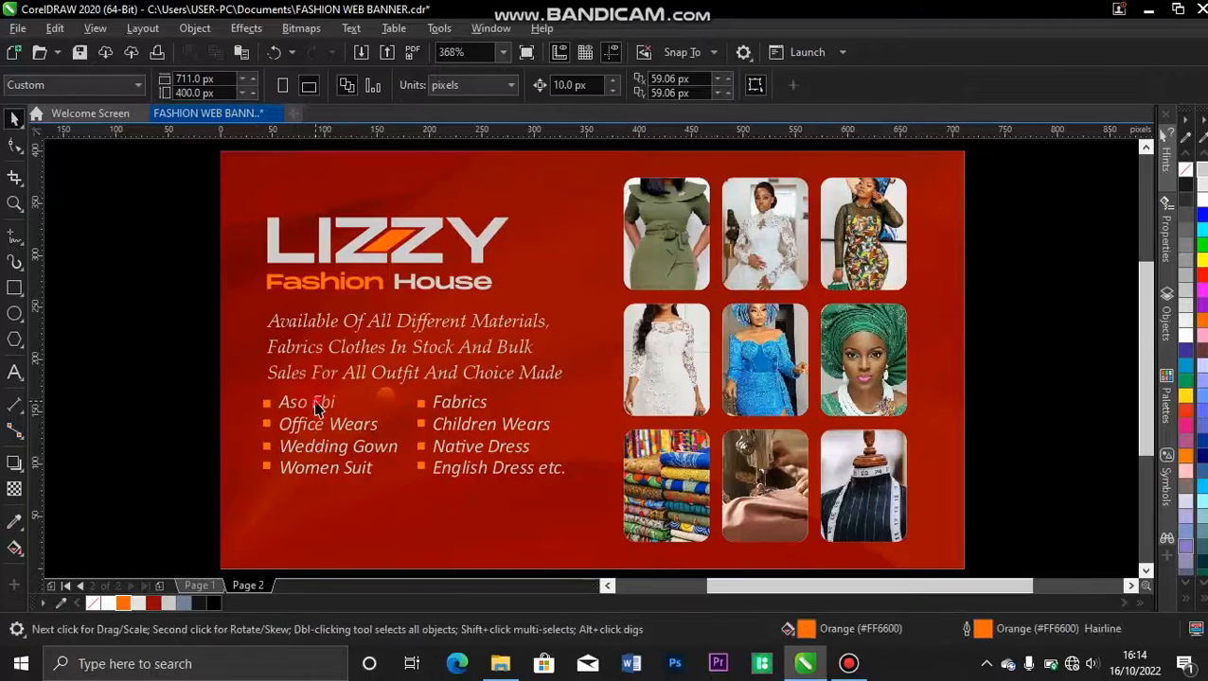
{"action": "left_click", "coordinate": [317, 409]}
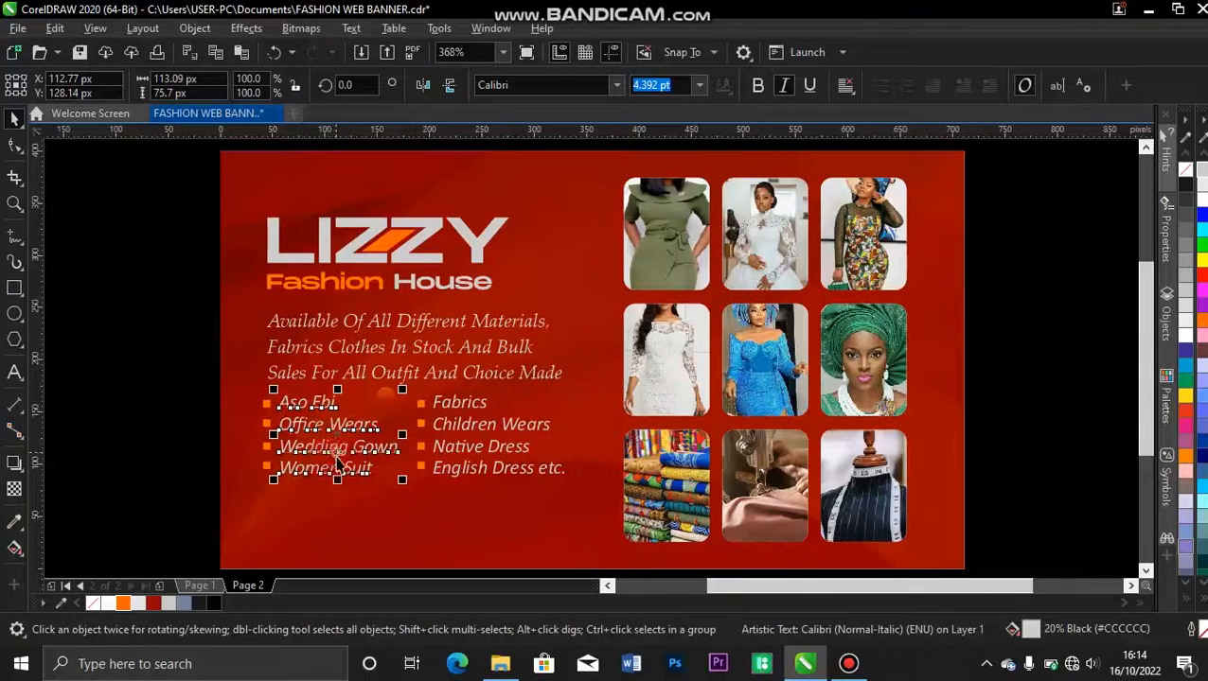
{"action": "left_click", "coordinate": [479, 407]}
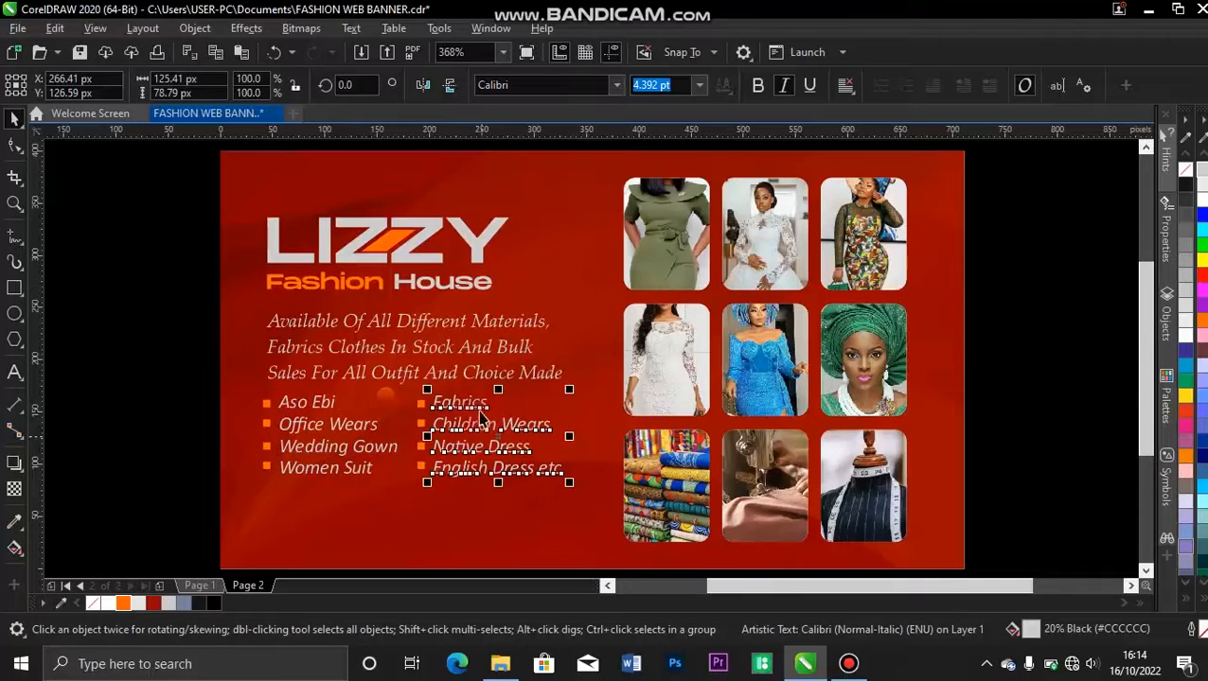
{"action": "left_click", "coordinate": [267, 405]}
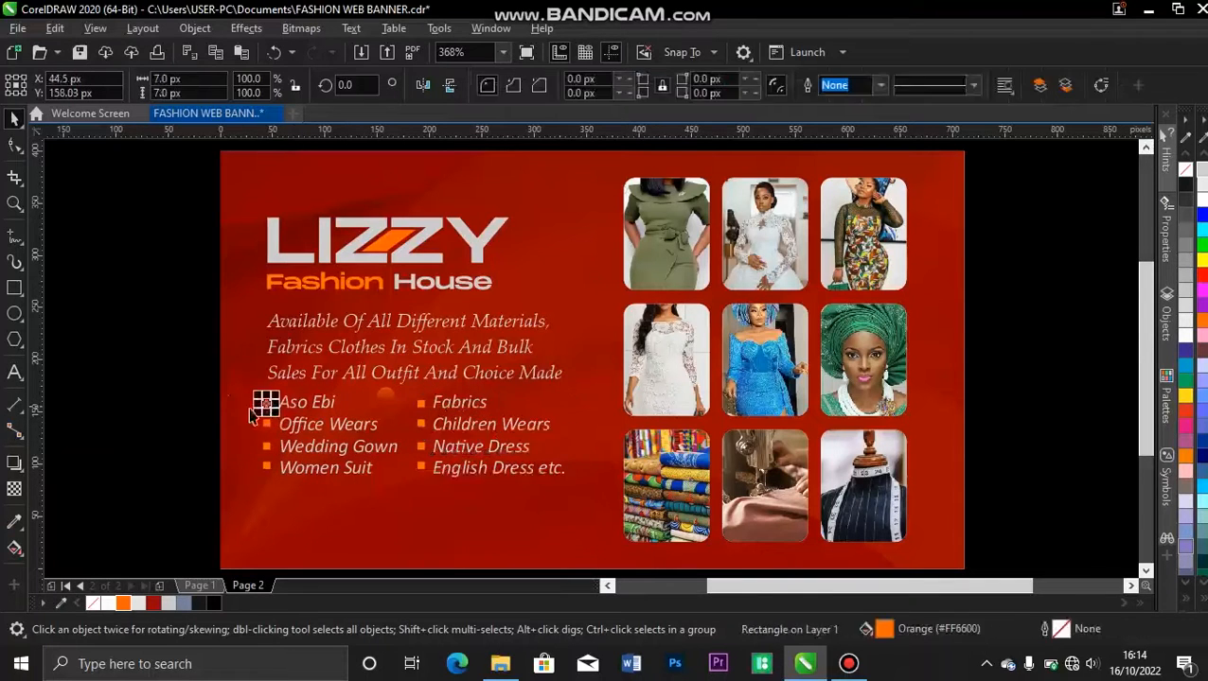
Draw a tilted orange rectangle about 36 × 35 px on the empty area beside the banner with the 3-Point Rectangle tool.
{"action": "left_click", "coordinate": [11, 292]}
{"action": "left_click", "coordinate": [135, 314]}
{"action": "mouse_move", "coordinate": [142, 321]}
{"action": "left_mouse_down"}
{"action": "mouse_move", "coordinate": [9, 202]}
{"action": "mouse_move", "coordinate": [8, 102]}
{"action": "left_mouse_up"}
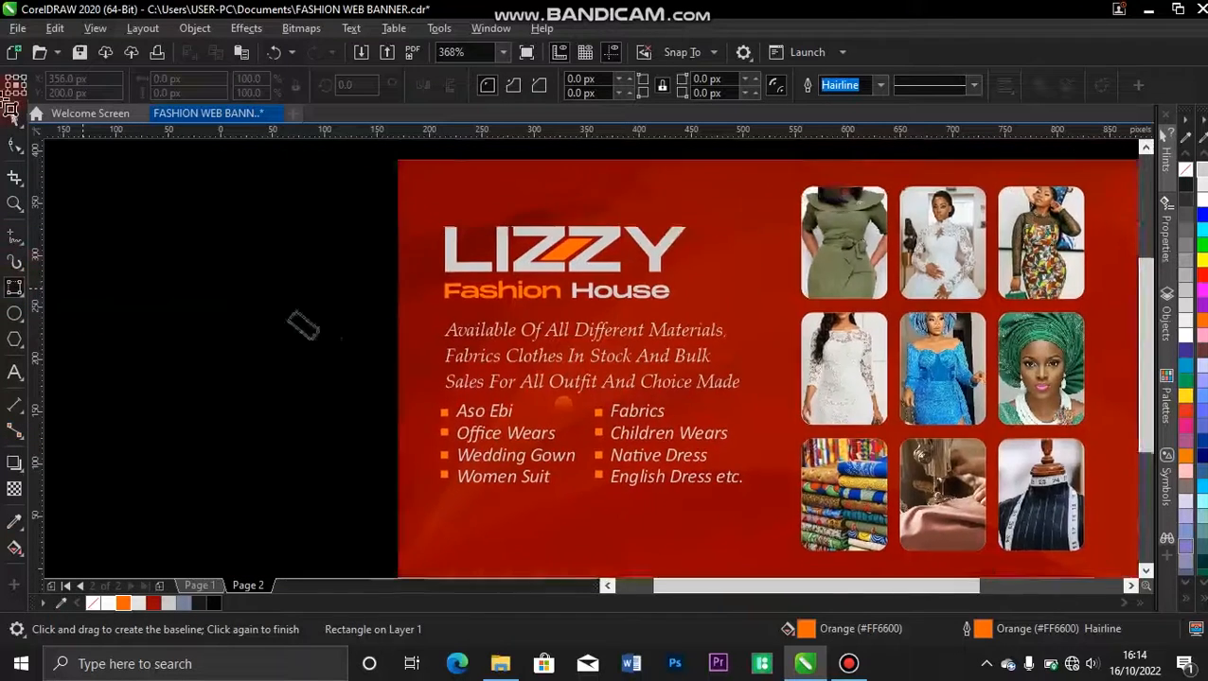
{"action": "left_click", "coordinate": [25, 141]}
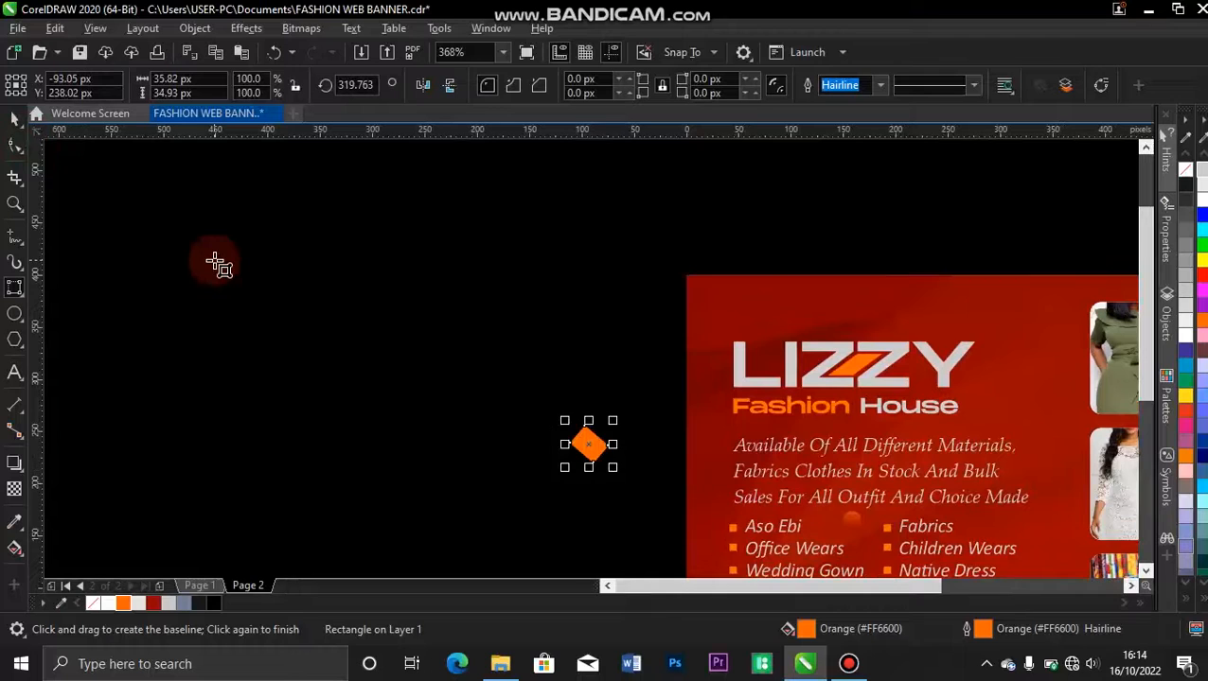
{"action": "key", "text": "F4"}
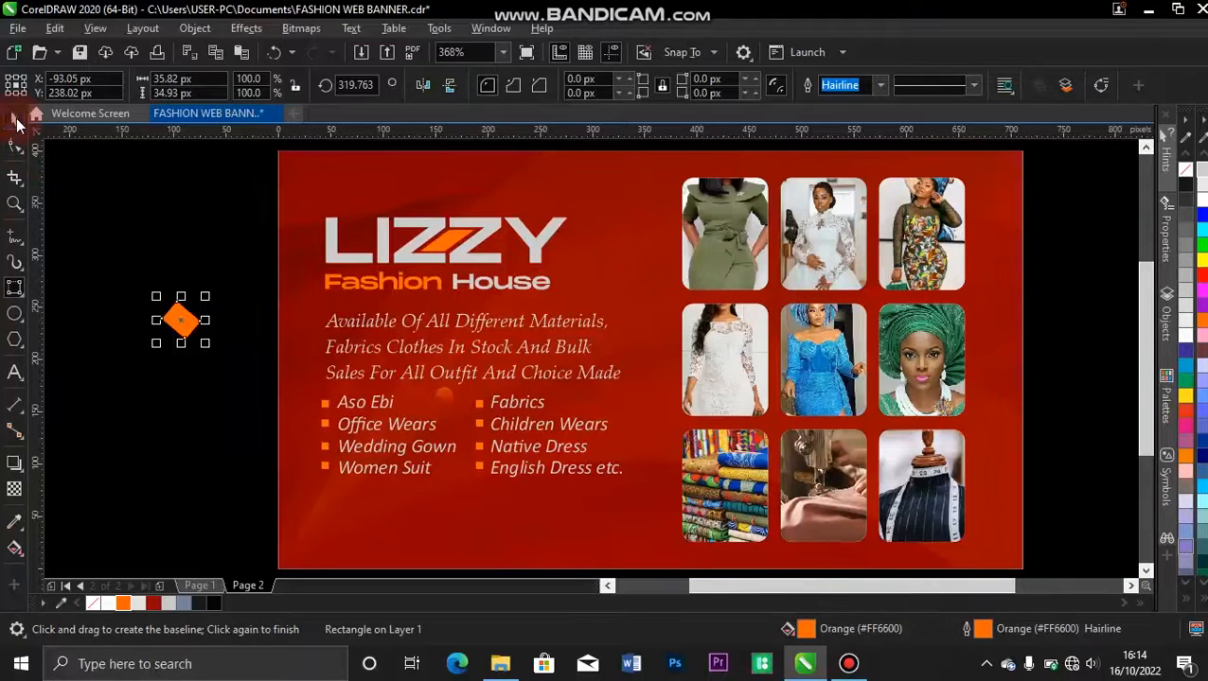
Delete the tilted orange rectangle from the empty area beside the banner.
{"action": "left_click", "coordinate": [16, 123]}
{"action": "key", "text": "Delete"}
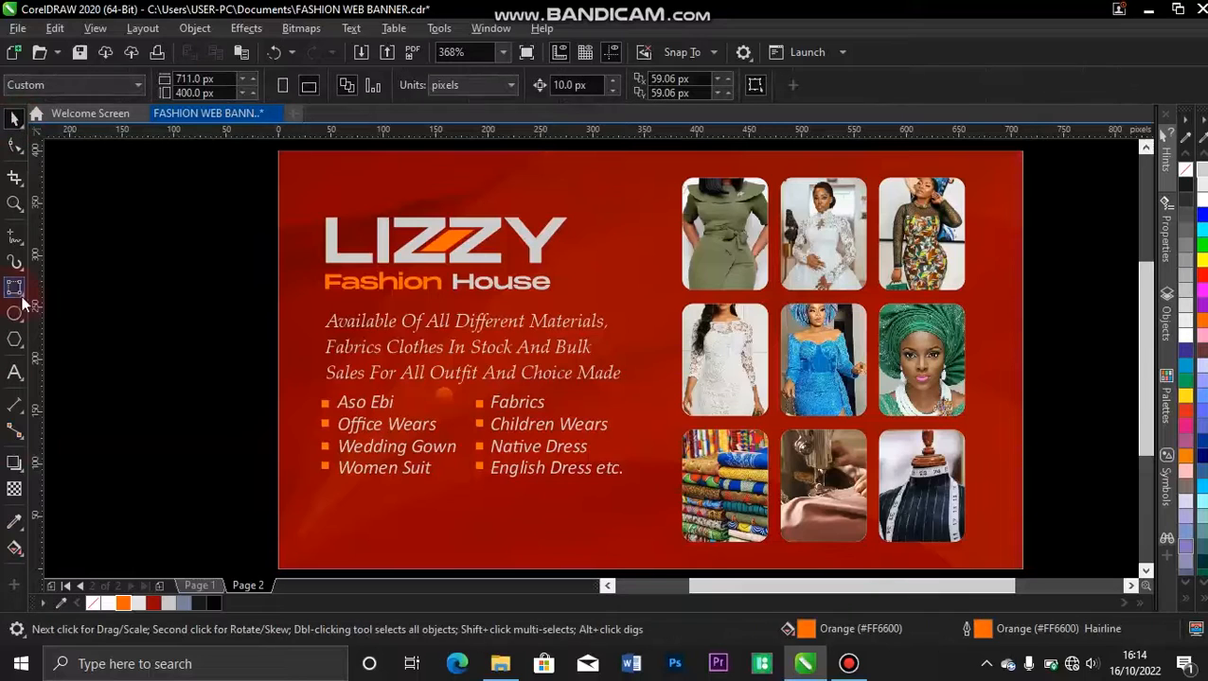
{"action": "left_click", "coordinate": [22, 298]}
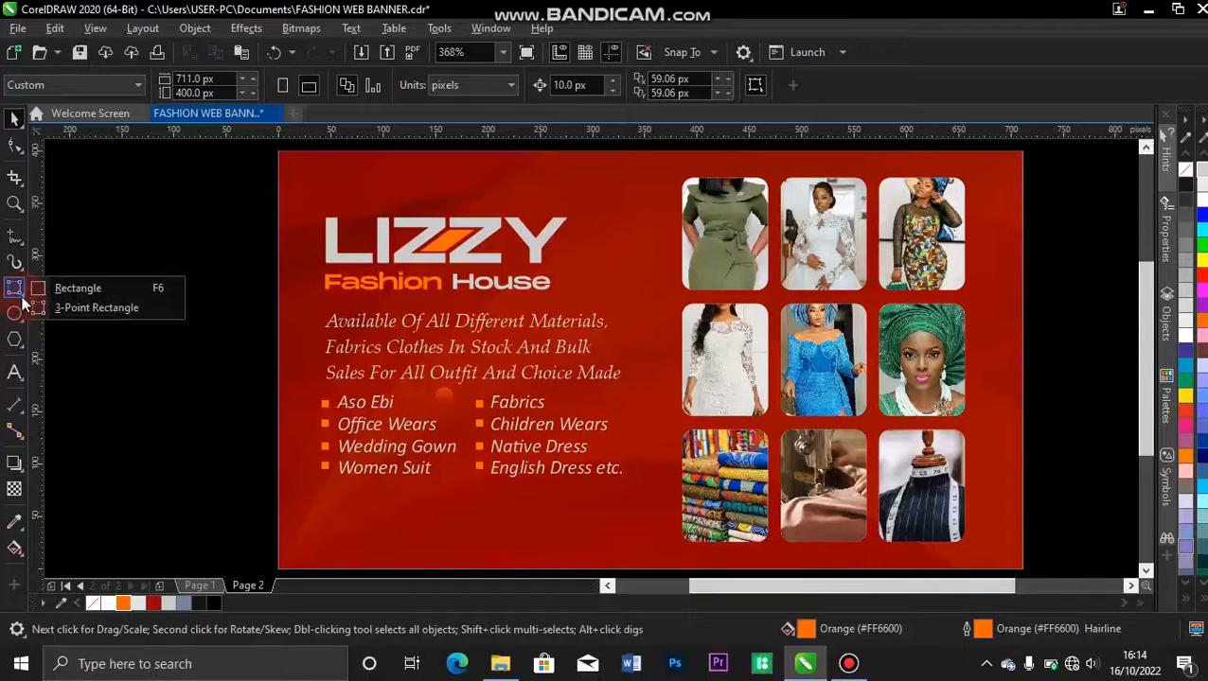
{"action": "left_click", "coordinate": [76, 288]}
{"action": "left_click_drag", "start_coordinate": [120, 292], "coordinate": [139, 310]}
{"action": "key", "text": "space"}
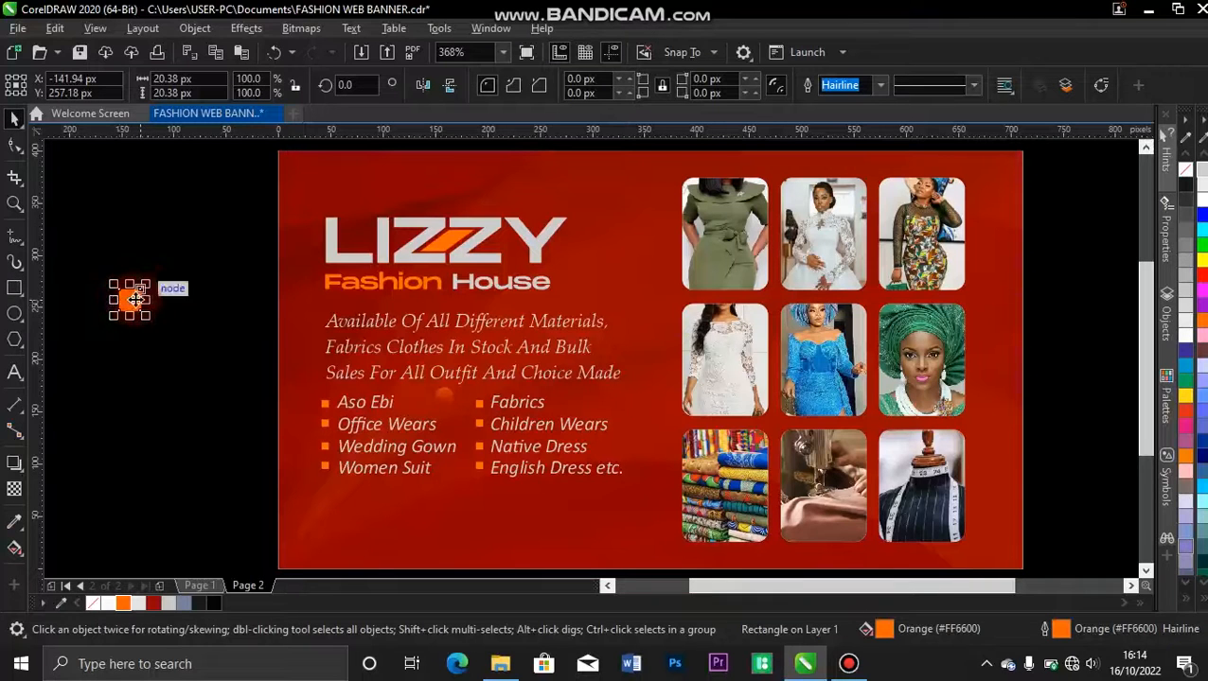
{"action": "left_click_drag", "start_coordinate": [148, 282], "coordinate": [139, 290]}
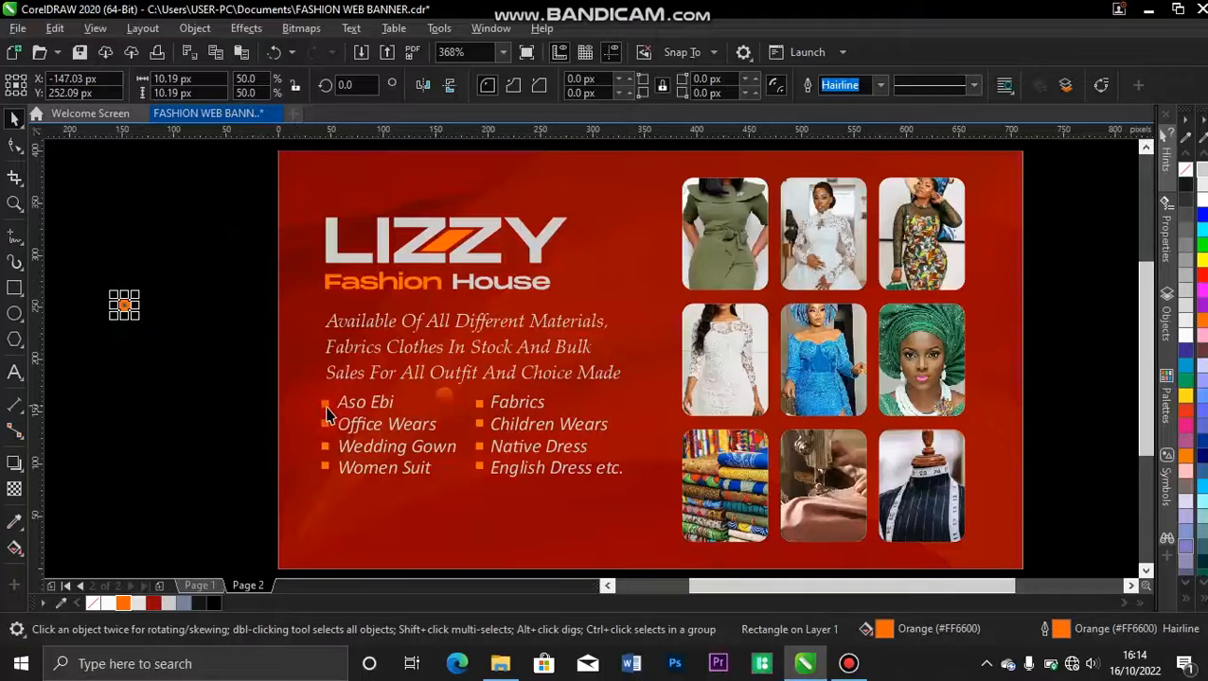
{"action": "key", "text": "Delete"}
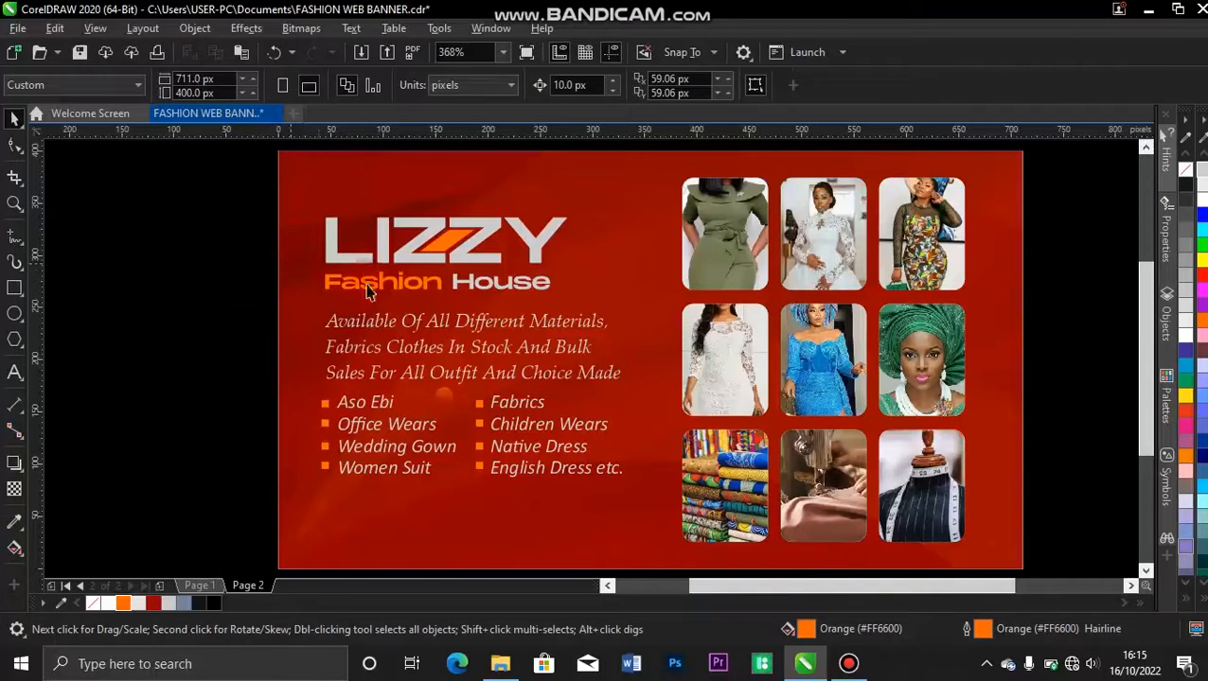
Move the LIZZY logo, Fashion House line, three-line text and services list up together by about 25 px.
{"action": "left_click", "coordinate": [226, 195]}
{"action": "left_click_drag", "start_coordinate": [226, 195], "coordinate": [680, 516]}
{"action": "left_click_drag", "start_coordinate": [478, 352], "coordinate": [473, 323]}
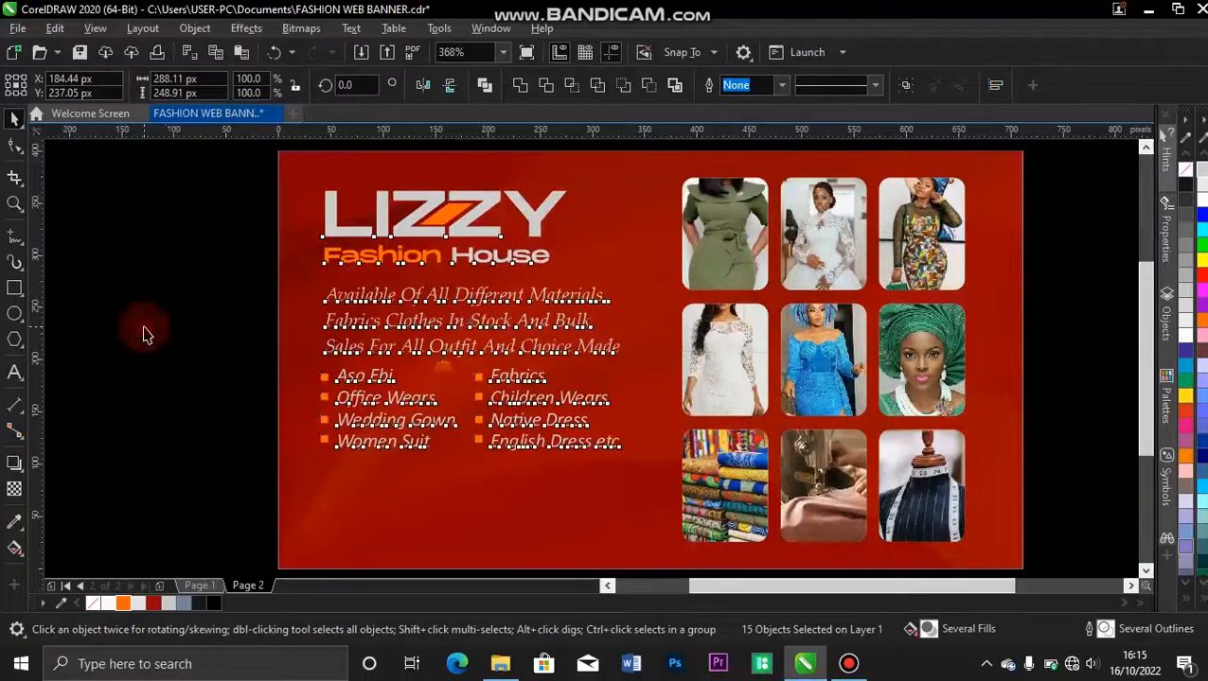
Lower the two-column services list by about 15 px to widen the gap beneath the three-line text.
{"action": "left_click", "coordinate": [145, 331]}
{"action": "left_click_drag", "start_coordinate": [262, 356], "coordinate": [663, 493]}
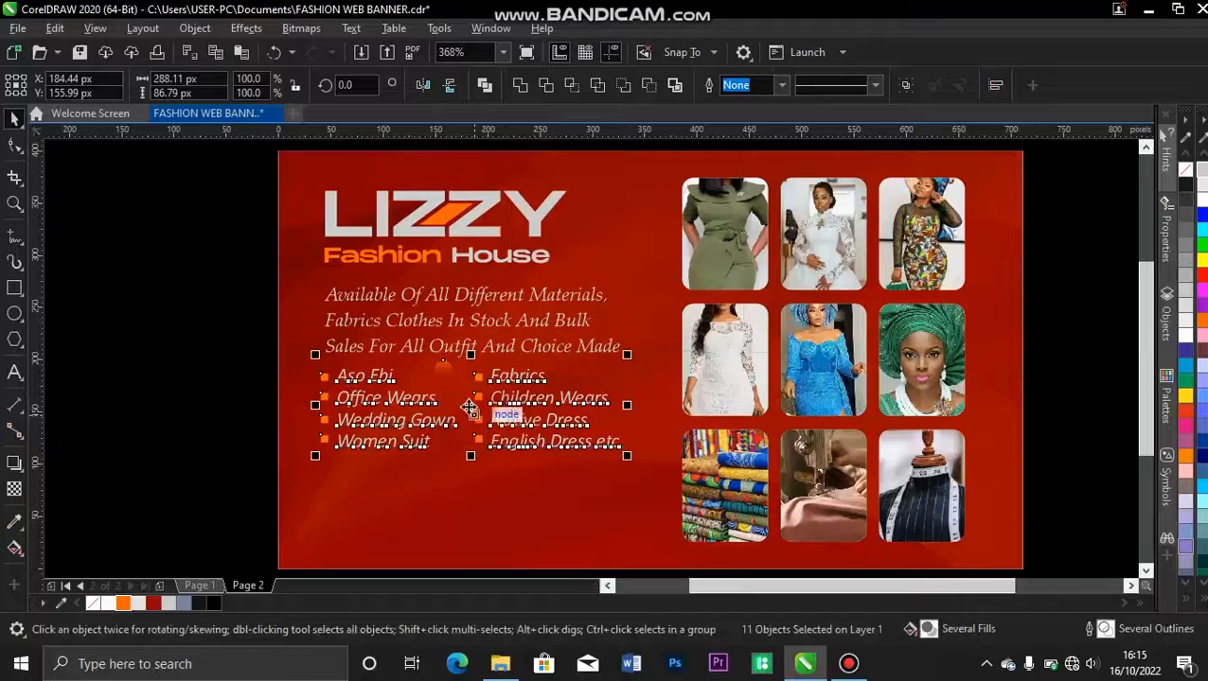
{"action": "left_click_drag", "start_coordinate": [474, 405], "coordinate": [471, 418]}
Delete the stray faint orange circle near the top of the services list.
{"action": "left_click", "coordinate": [84, 395]}
{"action": "left_click", "coordinate": [444, 382]}
{"action": "key", "text": "Delete"}
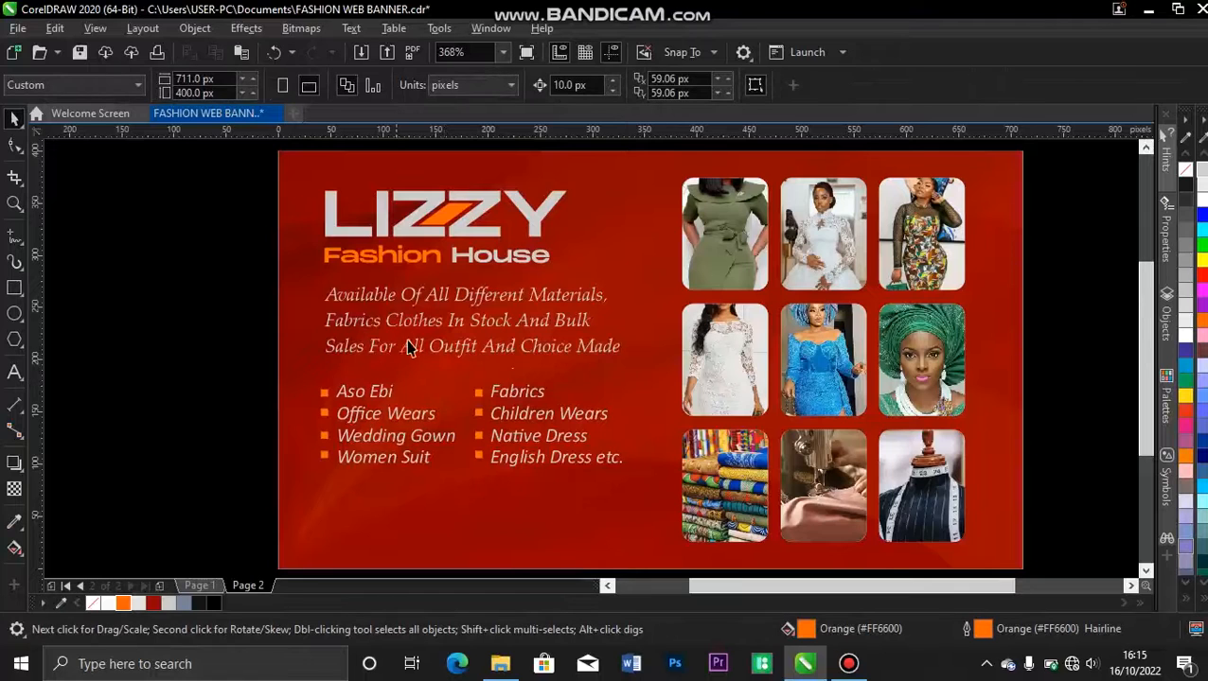
{"action": "left_click", "coordinate": [244, 530]}
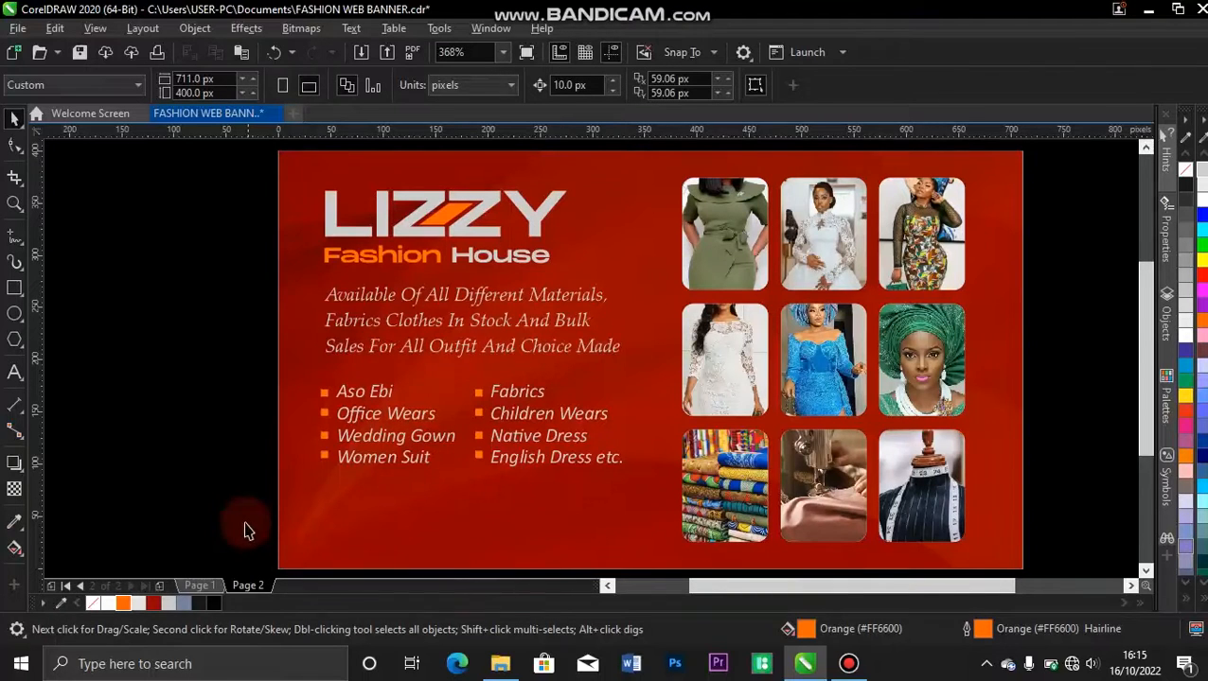
Copy the Fashion House line to the banner's lower edge, overlapping the bottom of the photo grid.
{"action": "left_click", "coordinate": [416, 262]}
{"action": "left_click_drag", "start_coordinate": [438, 255], "coordinate": [623, 536]}
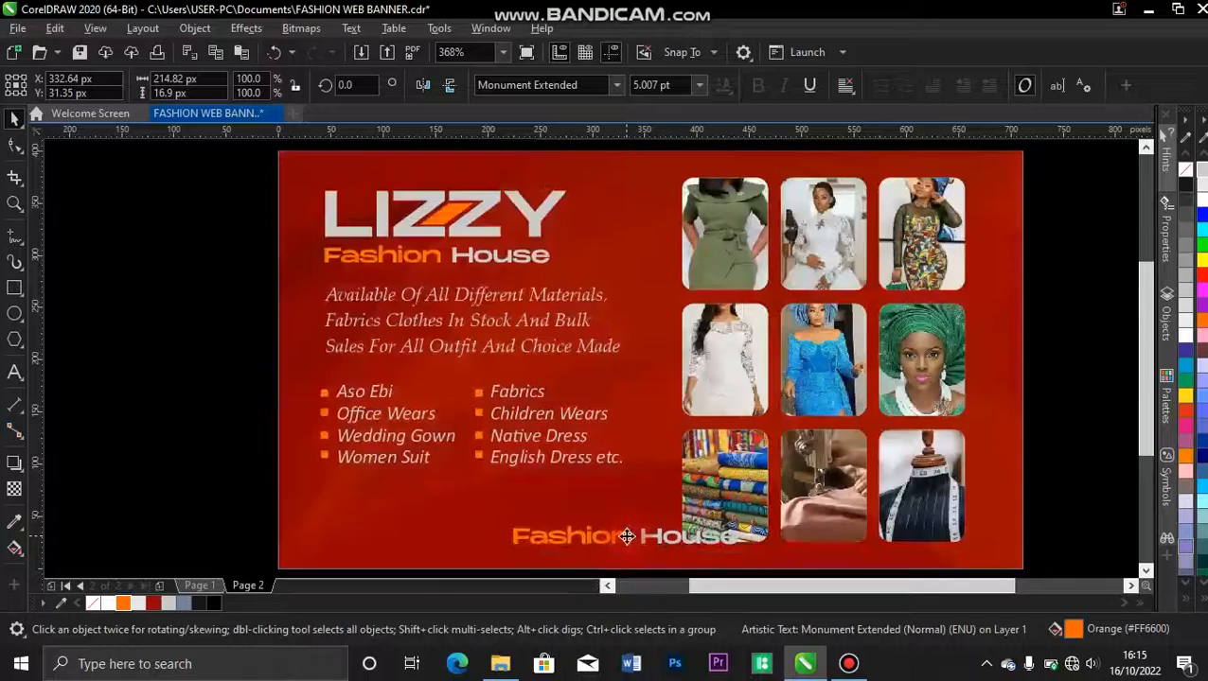
Scale the photo grid down to about 96.4% and centre it vertically on the banner background.
{"action": "left_click", "coordinate": [850, 390]}
{"action": "left_click_drag", "start_coordinate": [966, 549], "coordinate": [961, 536]}
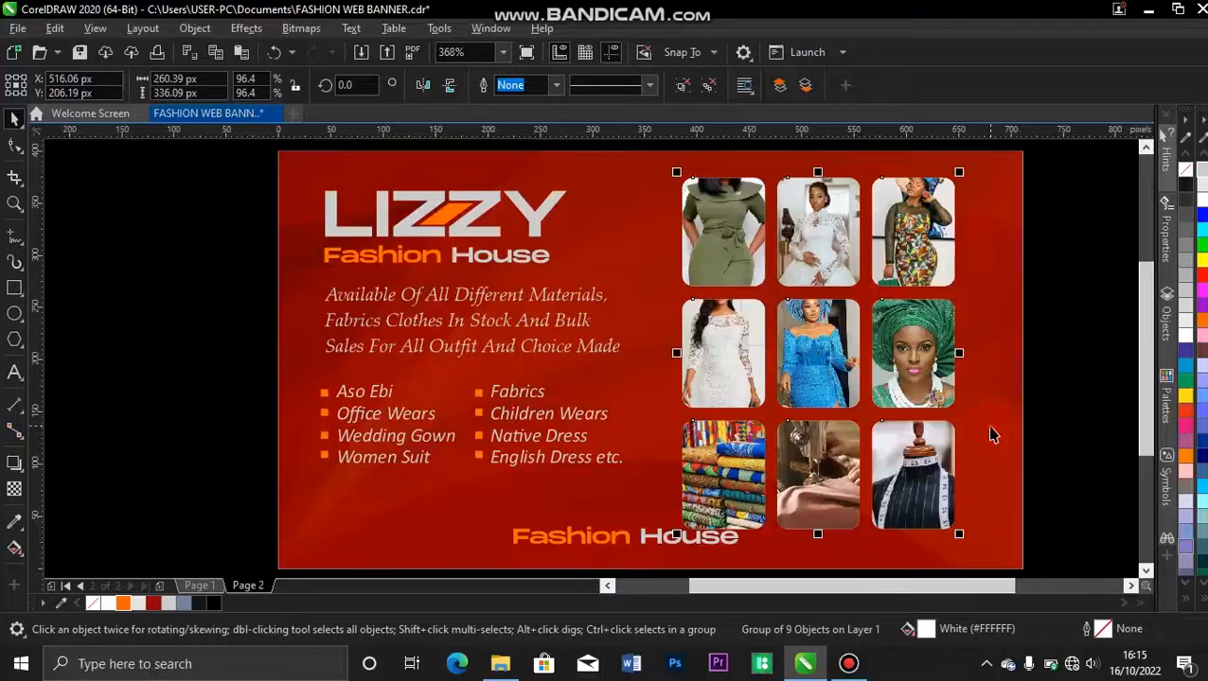
{"action": "left_click", "coordinate": [990, 426], "text": "shift"}
{"action": "key", "text": "e"}
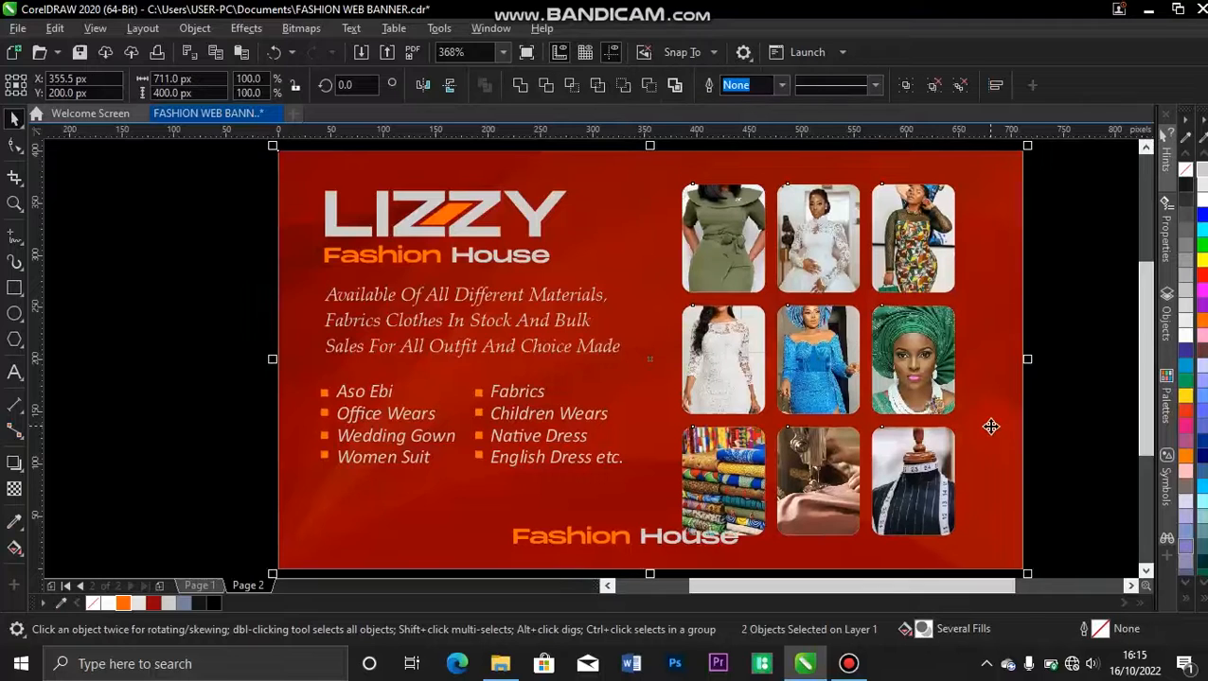
{"action": "left_click", "coordinate": [1116, 284]}
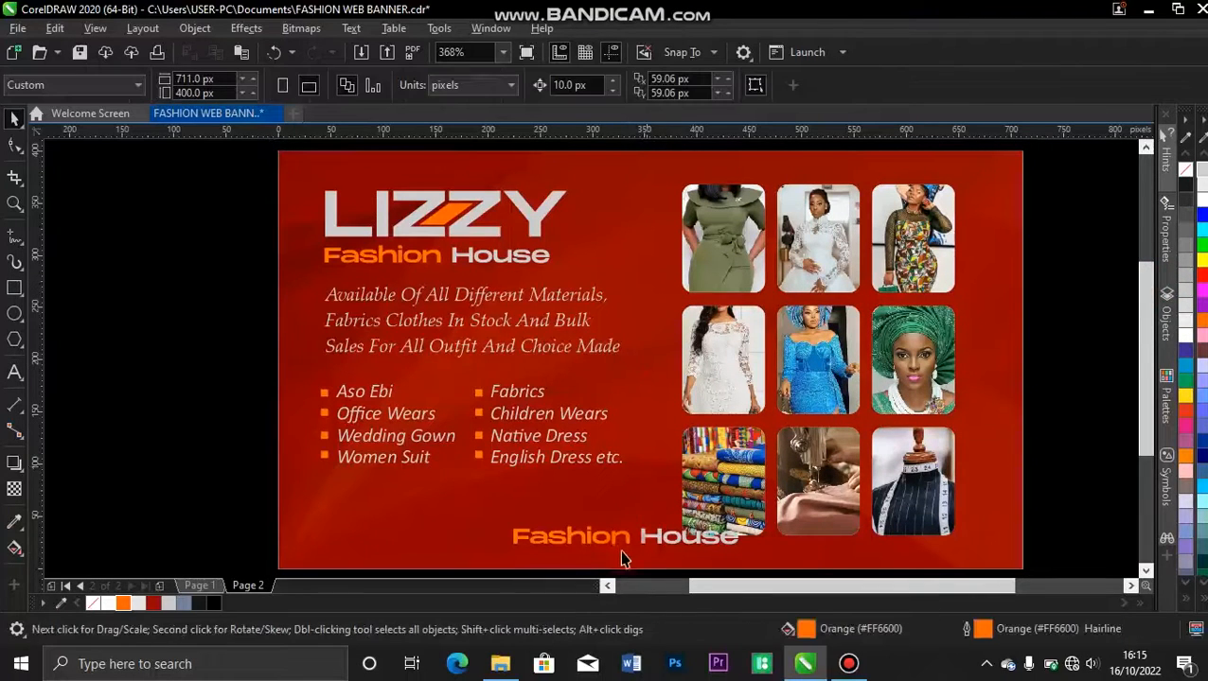
Replace the text of the lower Fashion House copy with "clothes are your beauty ticket".
{"action": "double_click", "coordinate": [629, 547]}
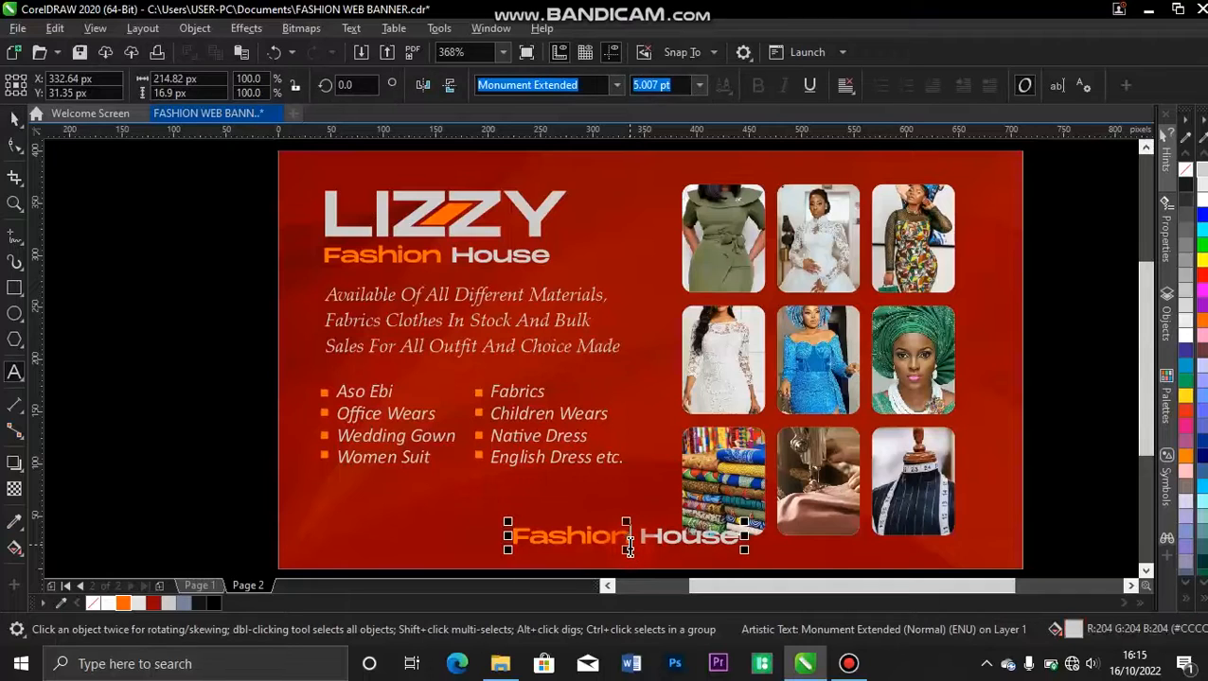
{"action": "left_click", "coordinate": [629, 547]}
{"action": "key", "text": "ctrl+a"}
{"action": "type", "text": "clo"}
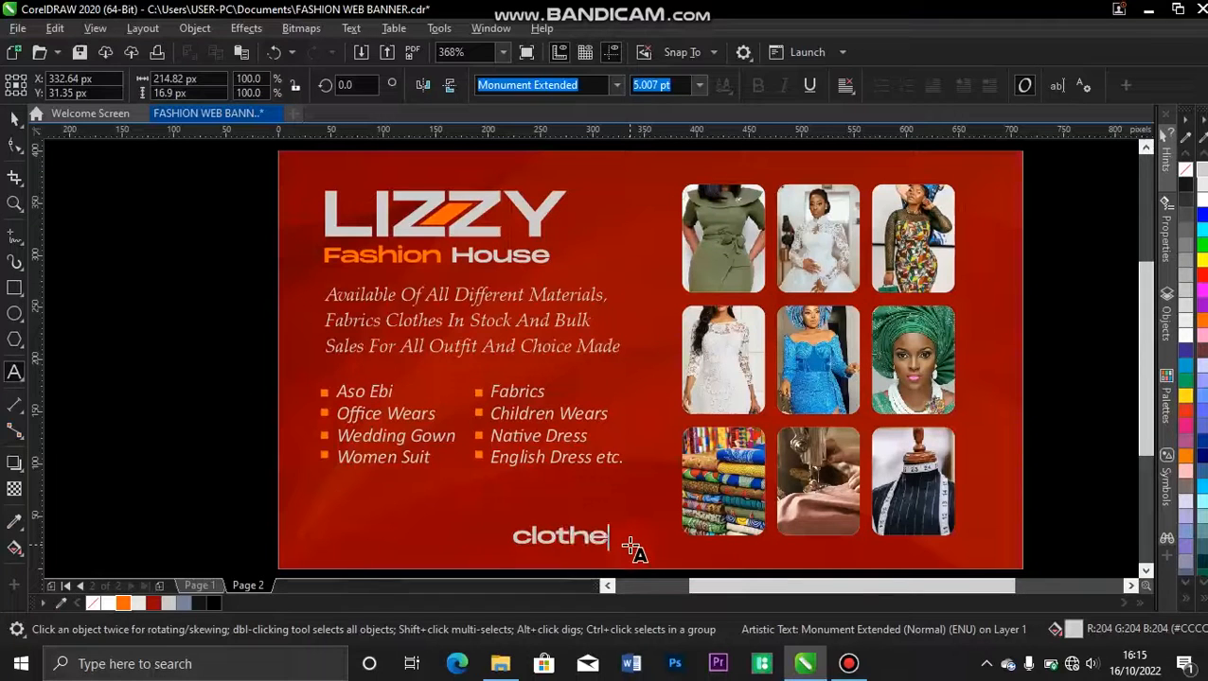
{"action": "type", "text": "thes that"}
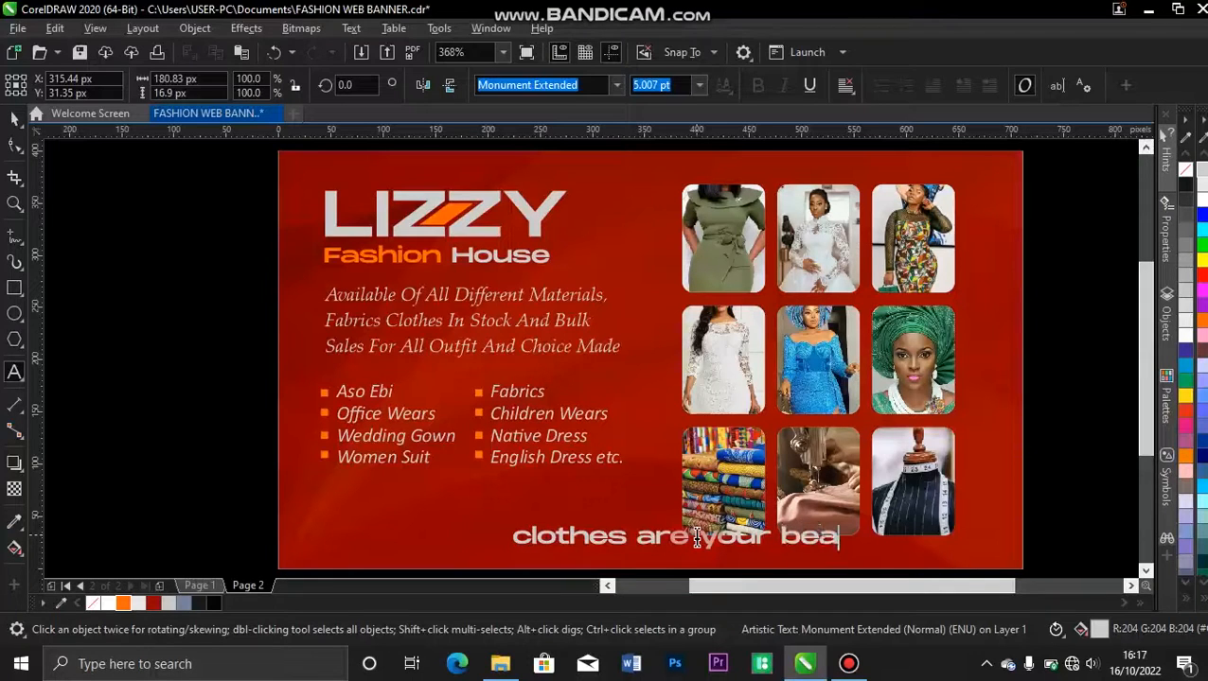
{"action": "type", "text": "ty ticket"}
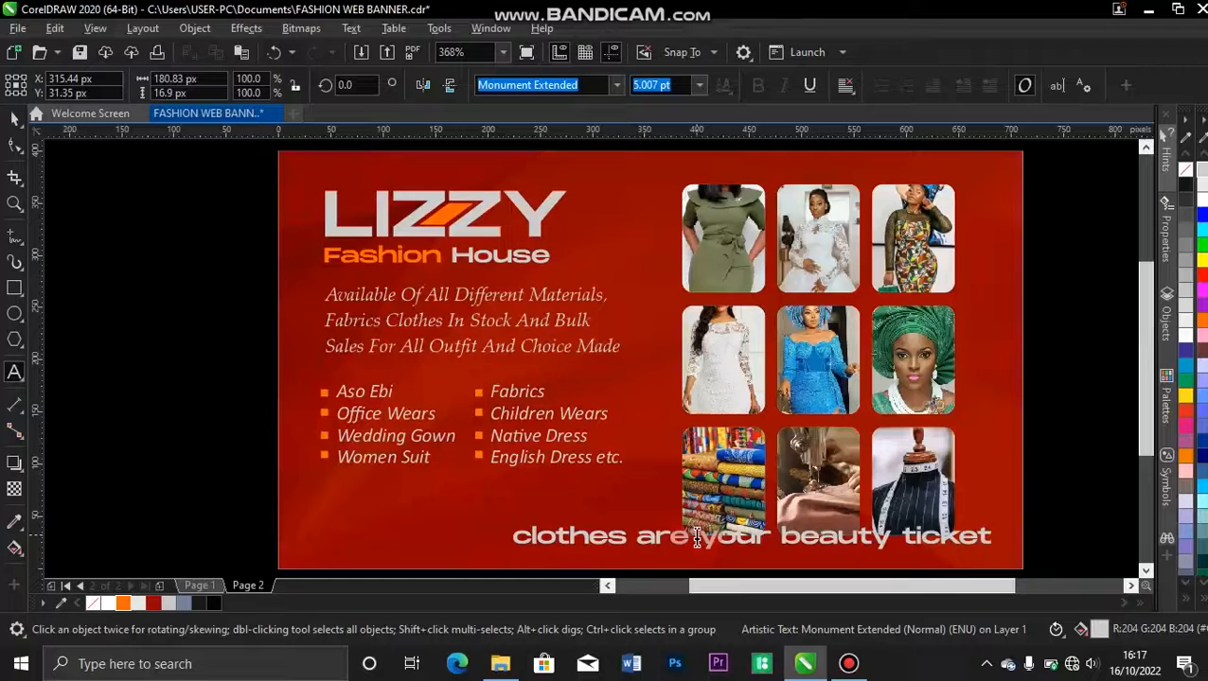
Change the beauty ticket tagline to Title Case and scale it down to about 240 px wide.
{"action": "triple_click", "coordinate": [697, 538]}
{"action": "key", "text": "shift+F3"}
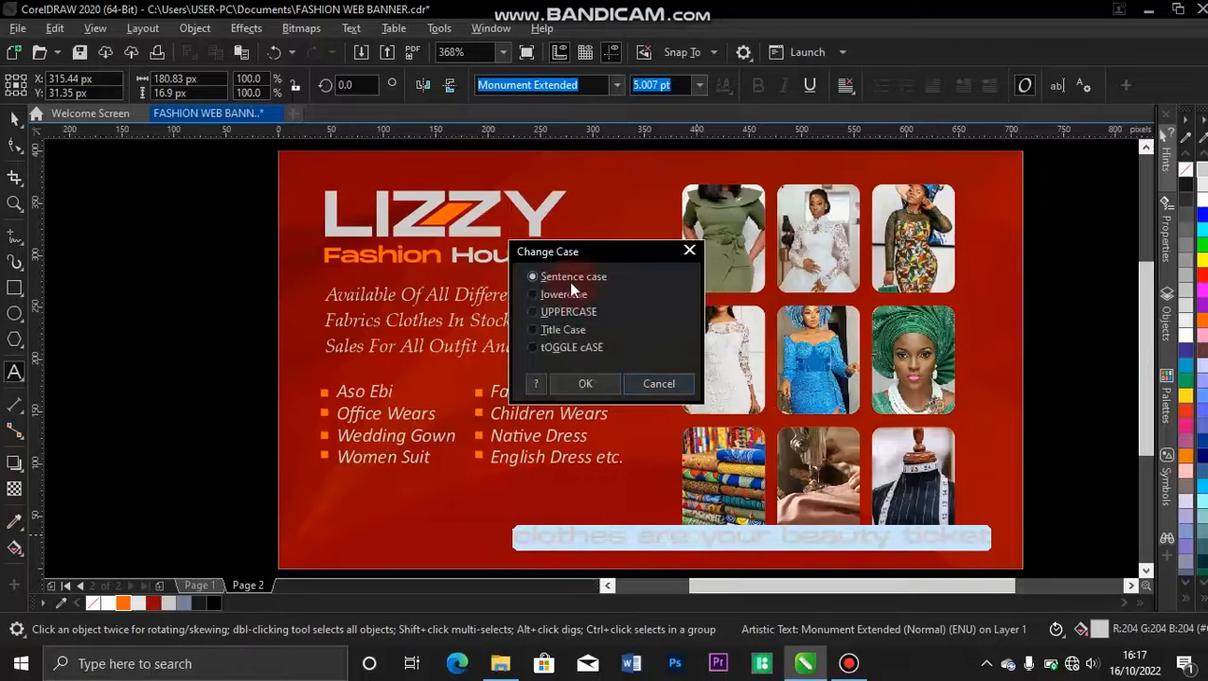
{"action": "left_click", "coordinate": [531, 330]}
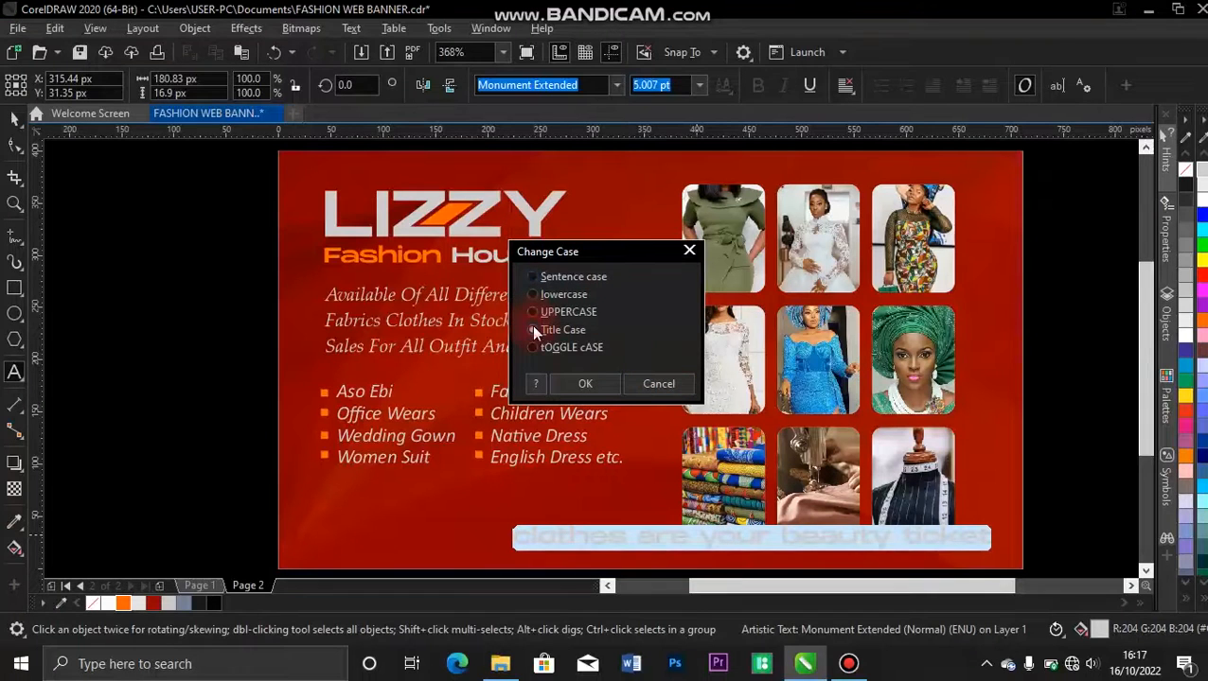
{"action": "left_click", "coordinate": [592, 385]}
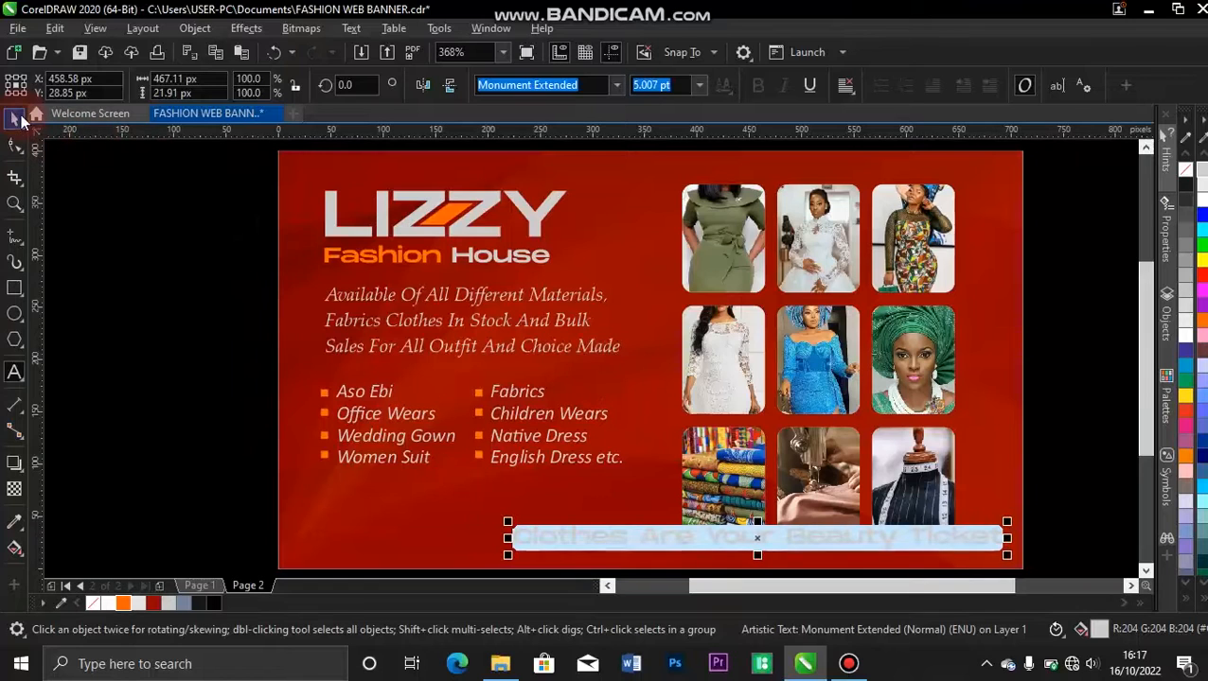
{"action": "left_click", "coordinate": [17, 117]}
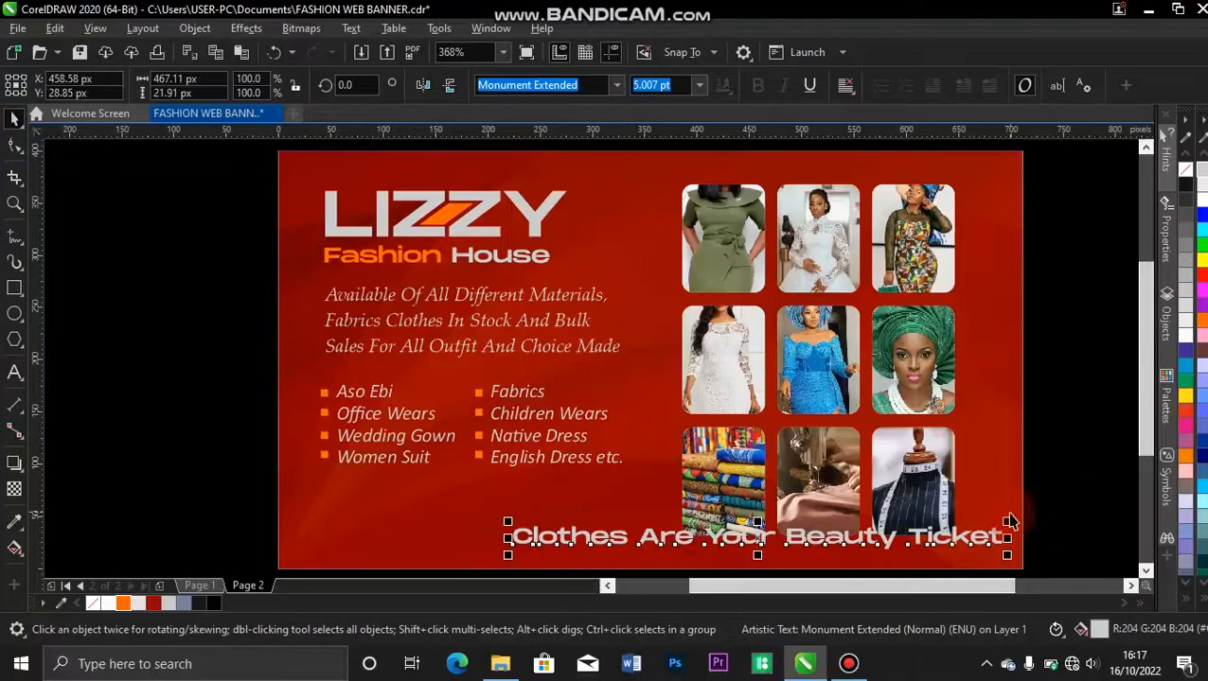
{"action": "left_click_drag", "start_coordinate": [1009, 522], "coordinate": [769, 535]}
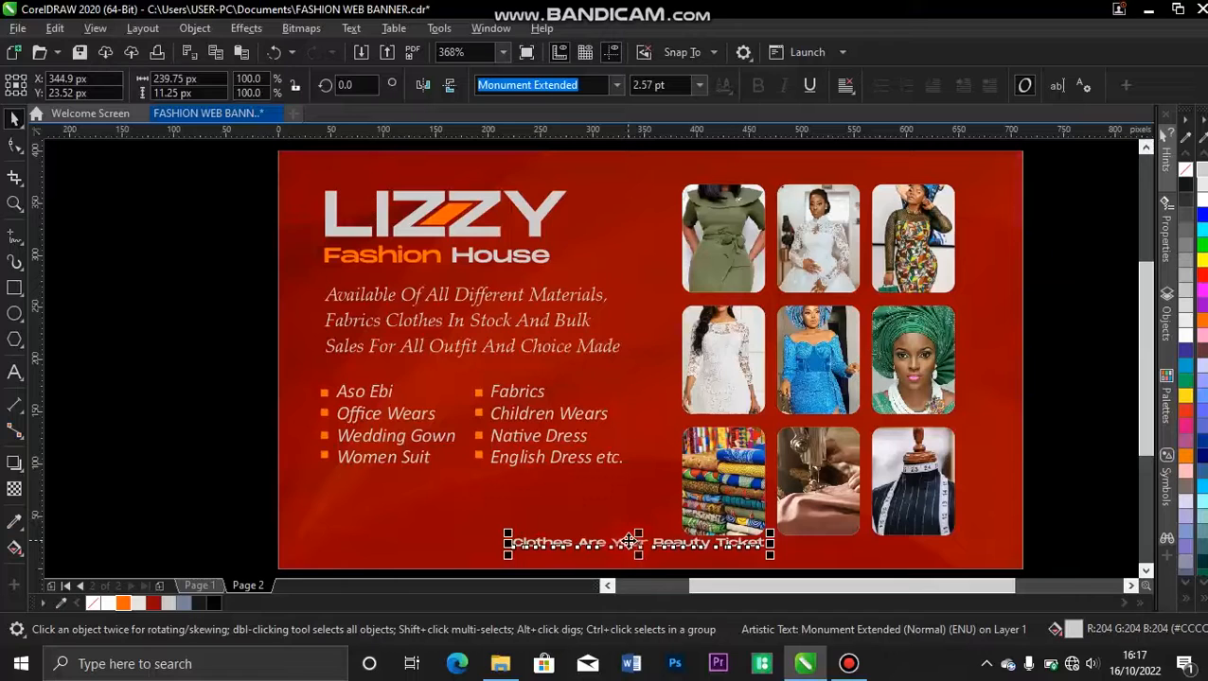
Colour the words "Clothes Are Your" in the tagline orange (#FF6600).
{"action": "double_click", "coordinate": [628, 542]}
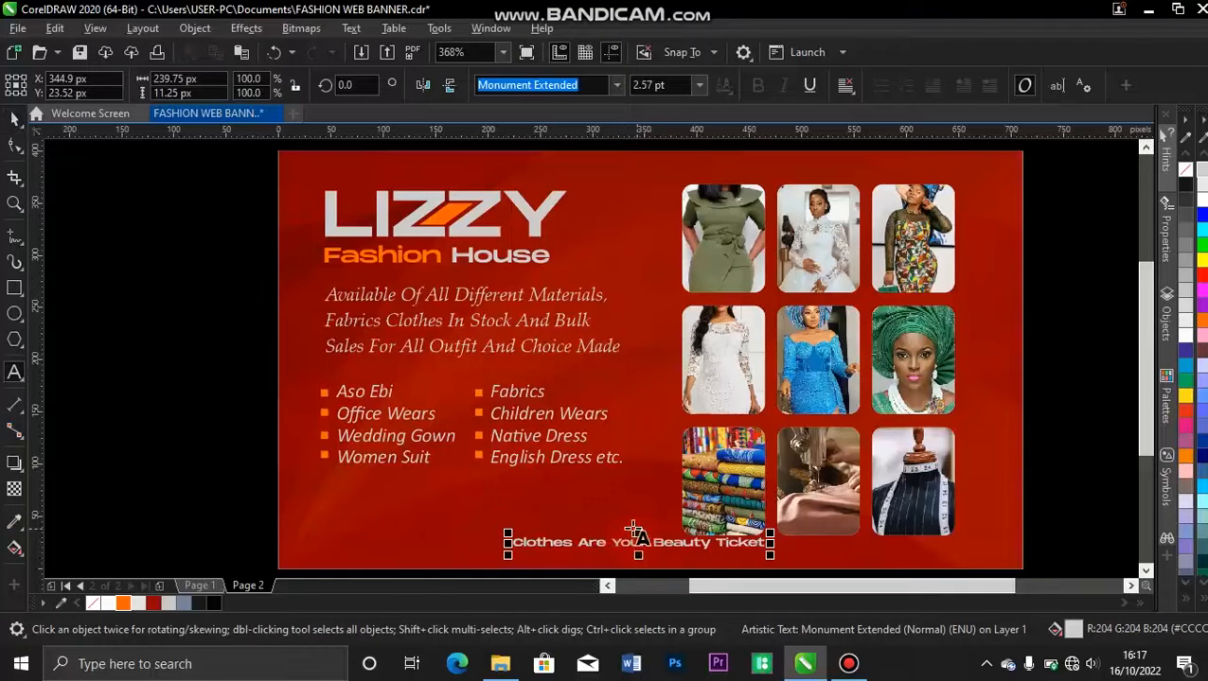
{"action": "left_click", "coordinate": [645, 543]}
{"action": "left_click_drag", "start_coordinate": [583, 546], "coordinate": [510, 555]}
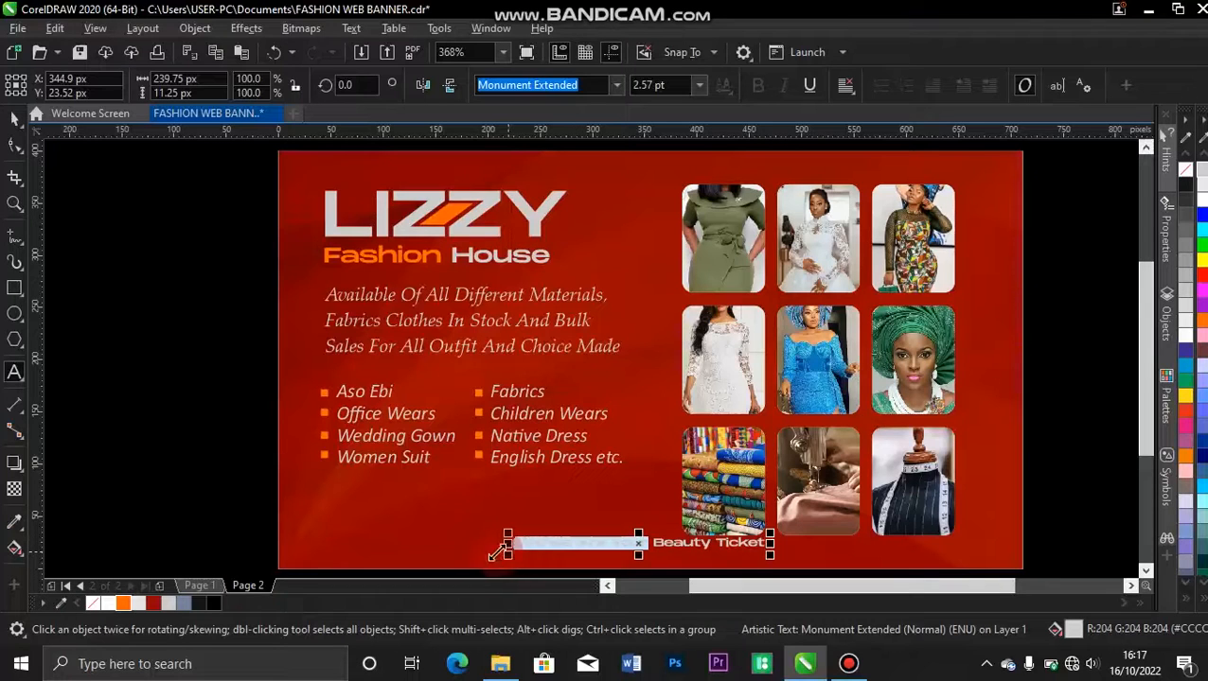
{"action": "left_click", "coordinate": [124, 603]}
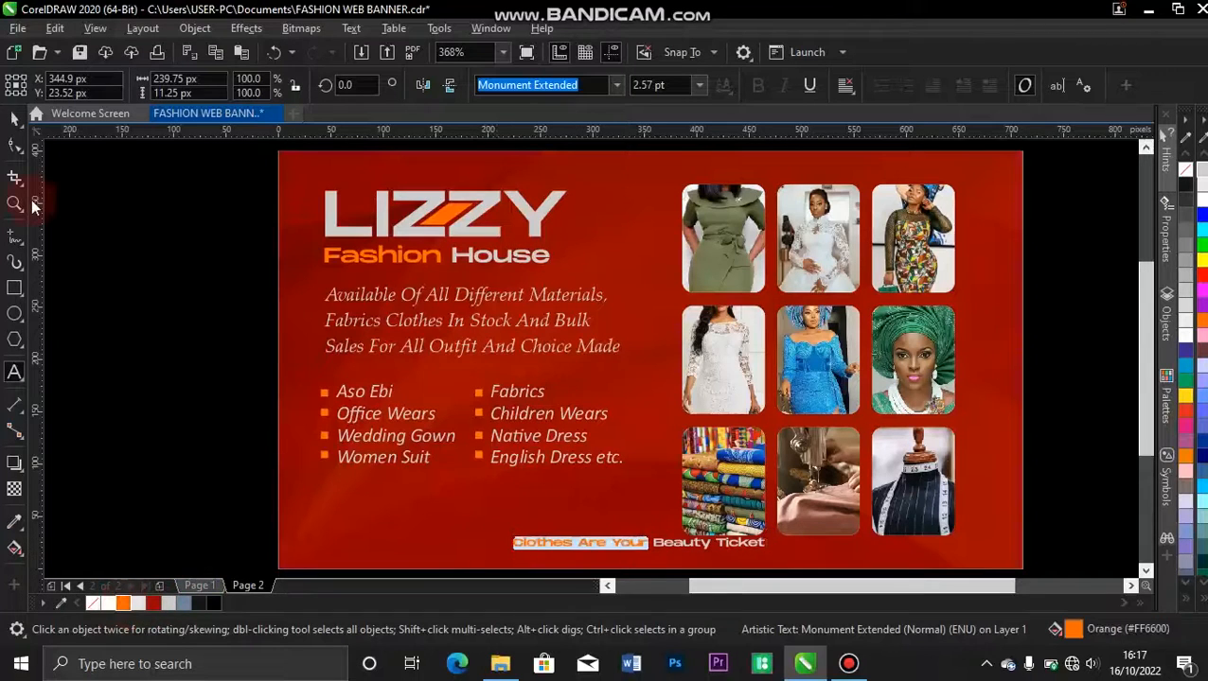
{"action": "left_click", "coordinate": [14, 121]}
{"action": "left_click", "coordinate": [201, 367]}
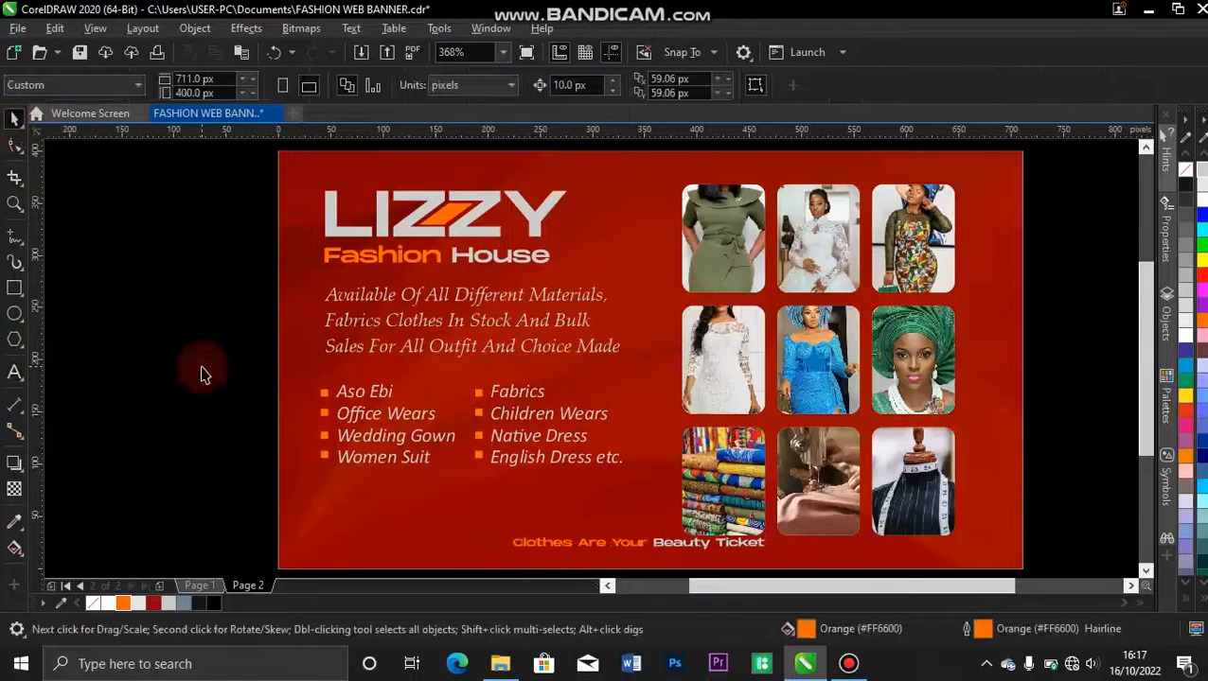
Lower the tagline by 10 px and centre it horizontally on the banner background.
{"action": "left_click", "coordinate": [634, 546]}
{"action": "key", "text": "Down"}
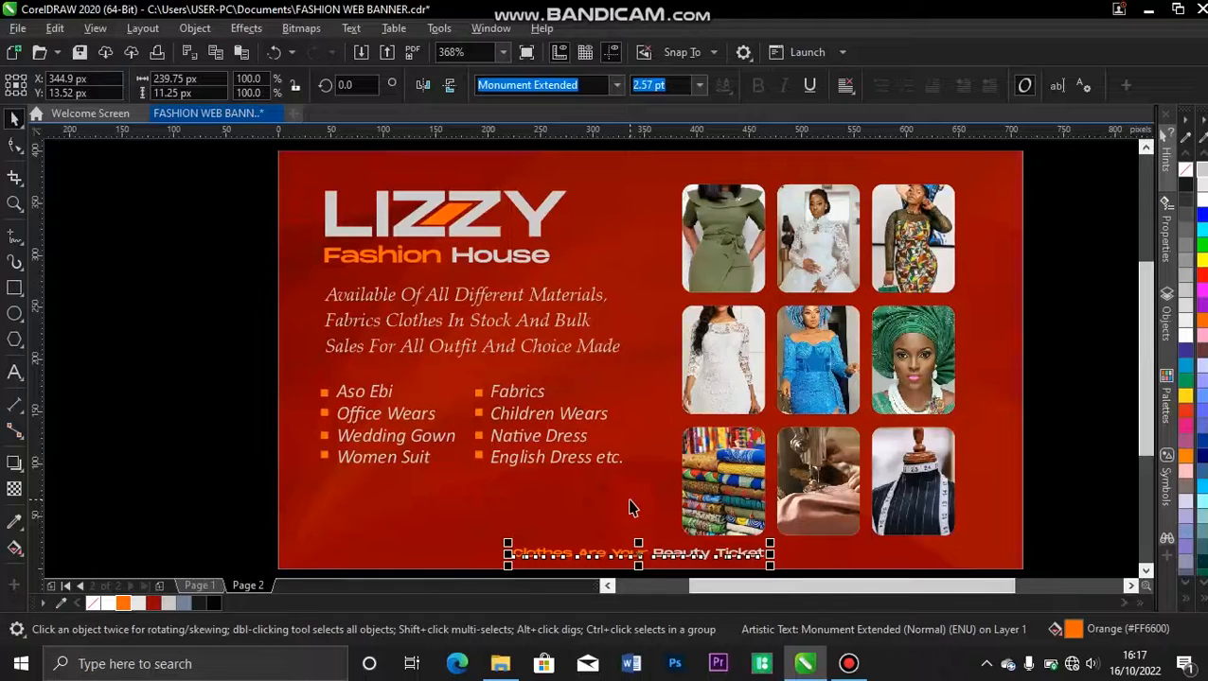
{"action": "left_click", "coordinate": [630, 501], "text": "shift"}
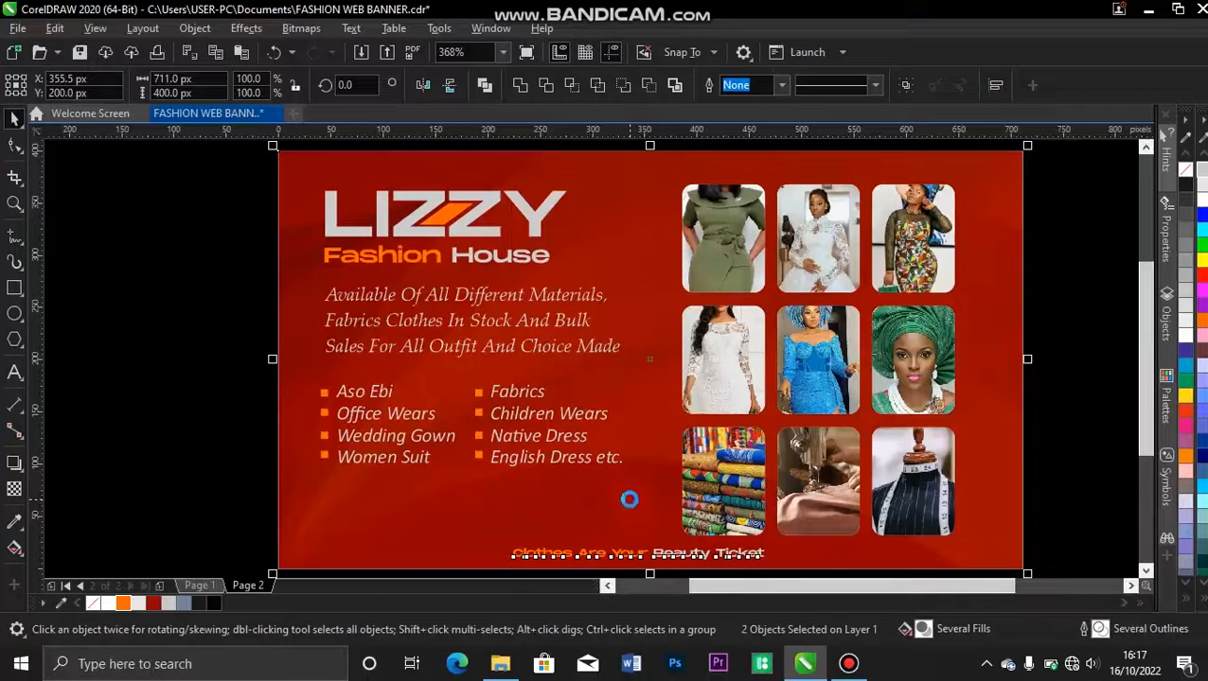
{"action": "left_click", "coordinate": [242, 398]}
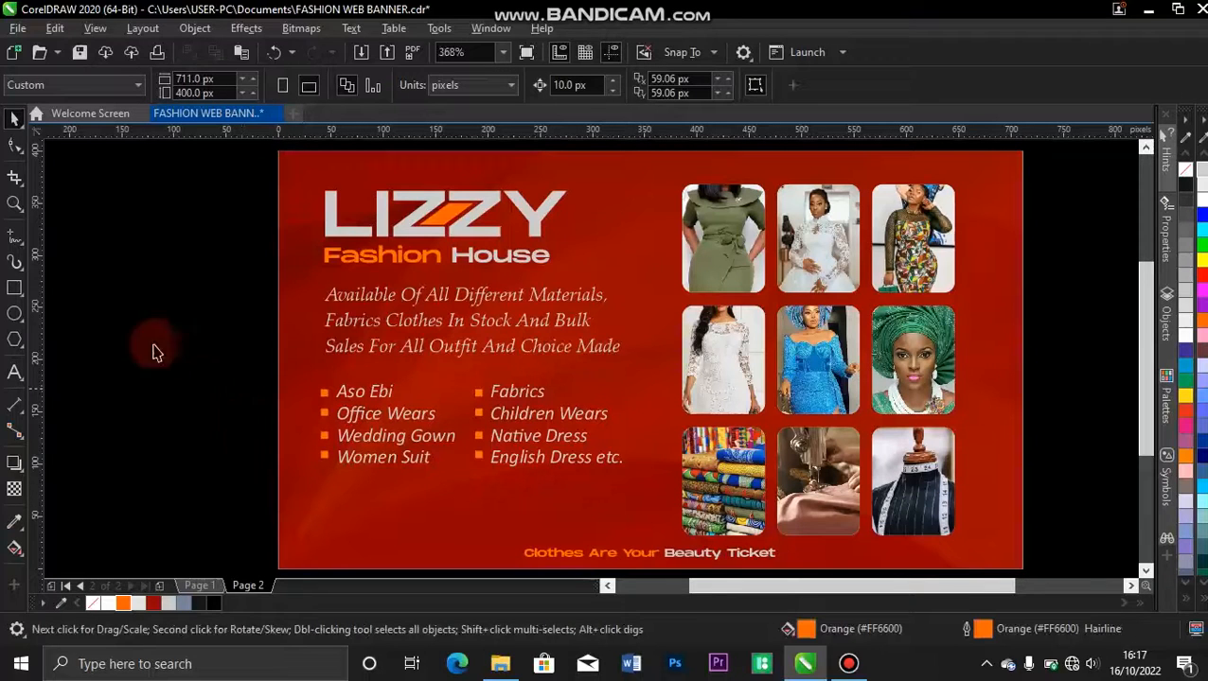
Compare with the contact line on page 1 and, on page 2, place a copy of the Fashion House text below the services list.
{"action": "left_click", "coordinate": [199, 586]}
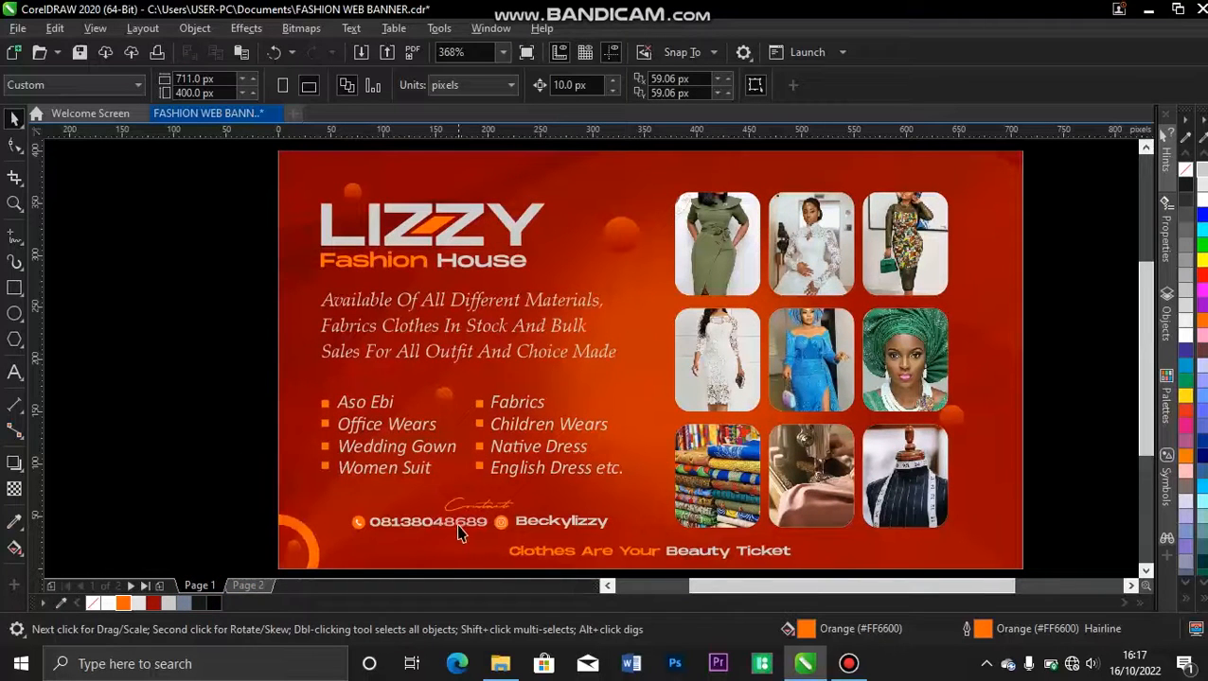
{"action": "left_click", "coordinate": [251, 586]}
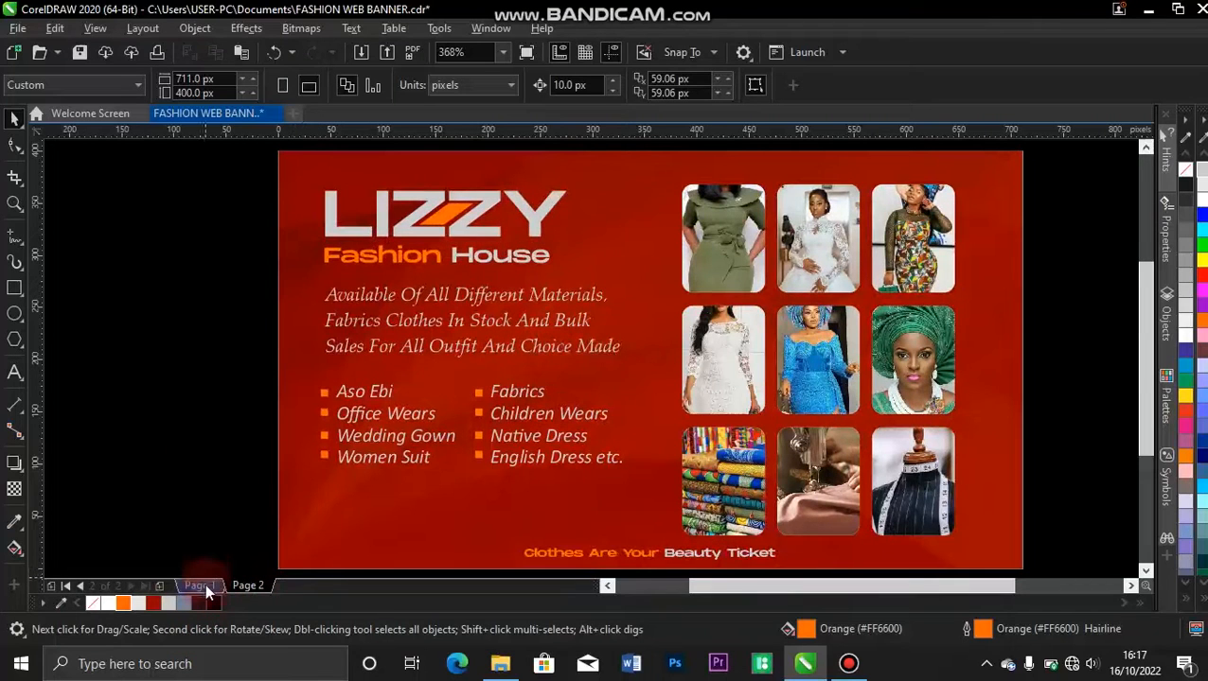
{"action": "left_click", "coordinate": [423, 261]}
{"action": "left_click_drag", "start_coordinate": [433, 255], "coordinate": [464, 498]}
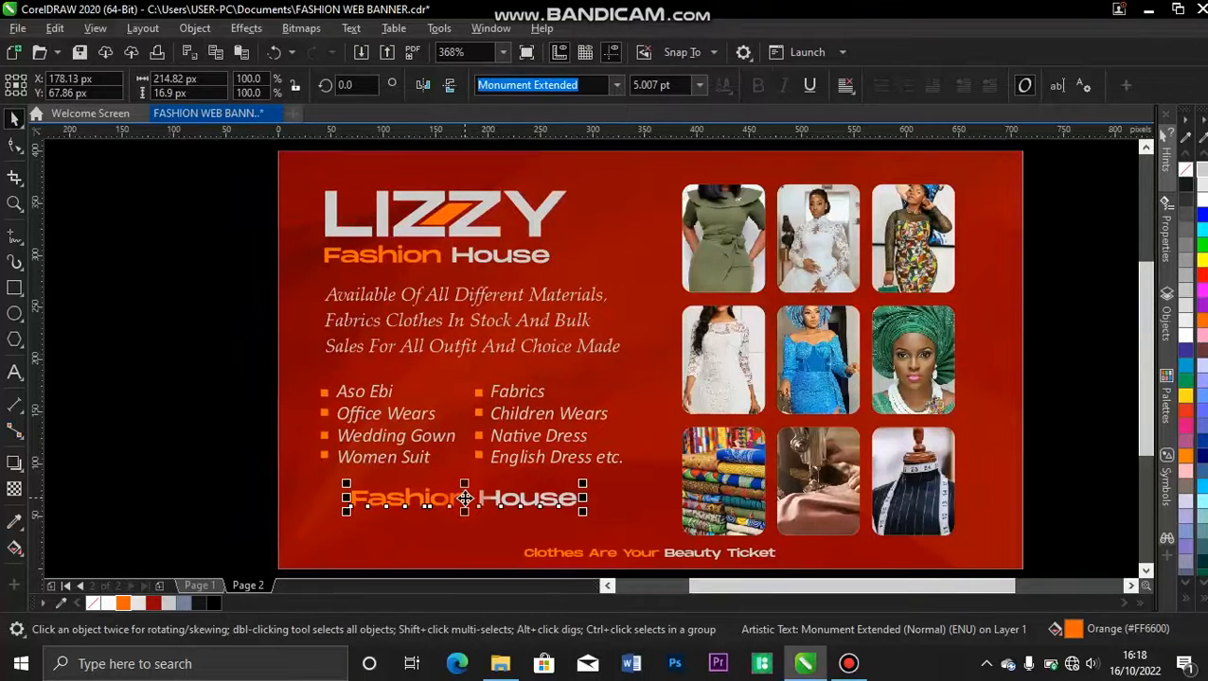
Replace the copied Fashion House text with the business phone number and scale it down to about 119 px wide.
{"action": "double_click", "coordinate": [464, 499]}
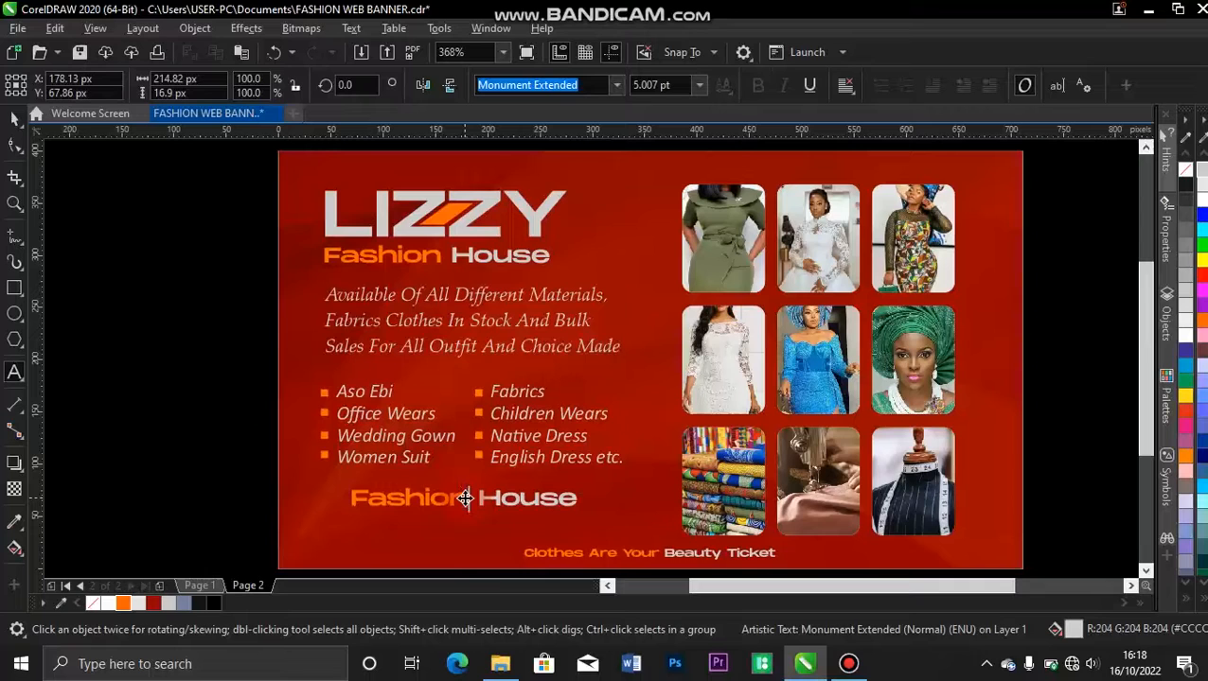
{"action": "key", "text": "ctrl+a"}
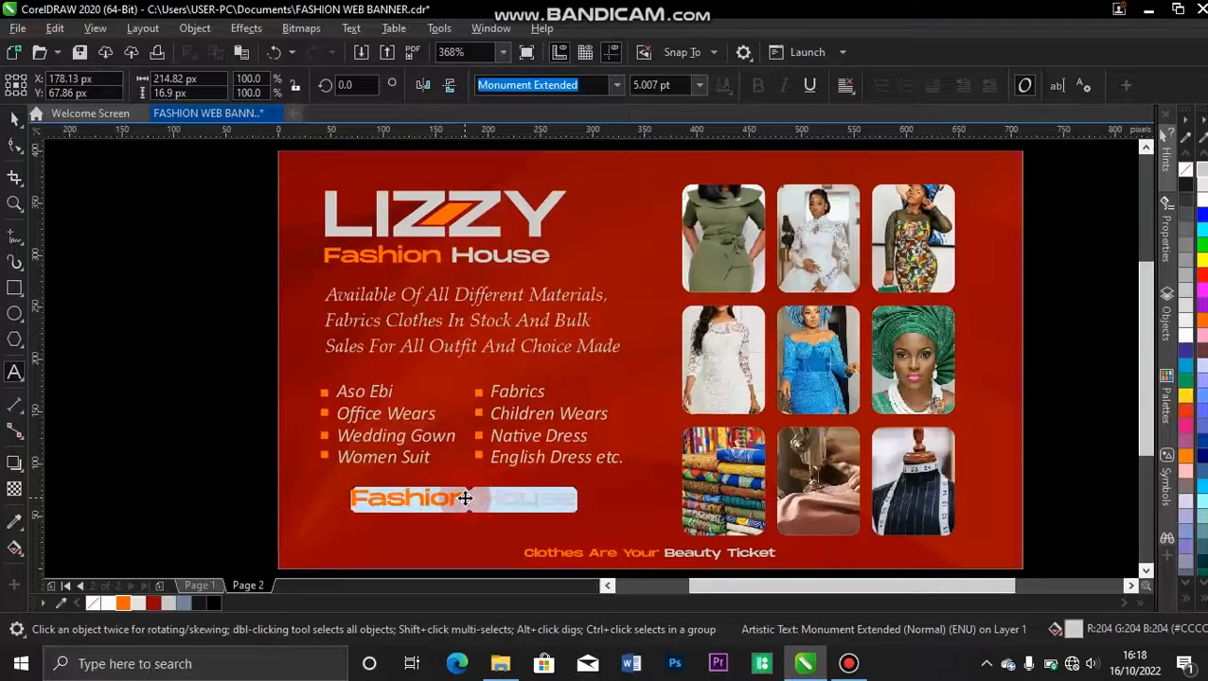
{"action": "key", "text": "BackSpace"}
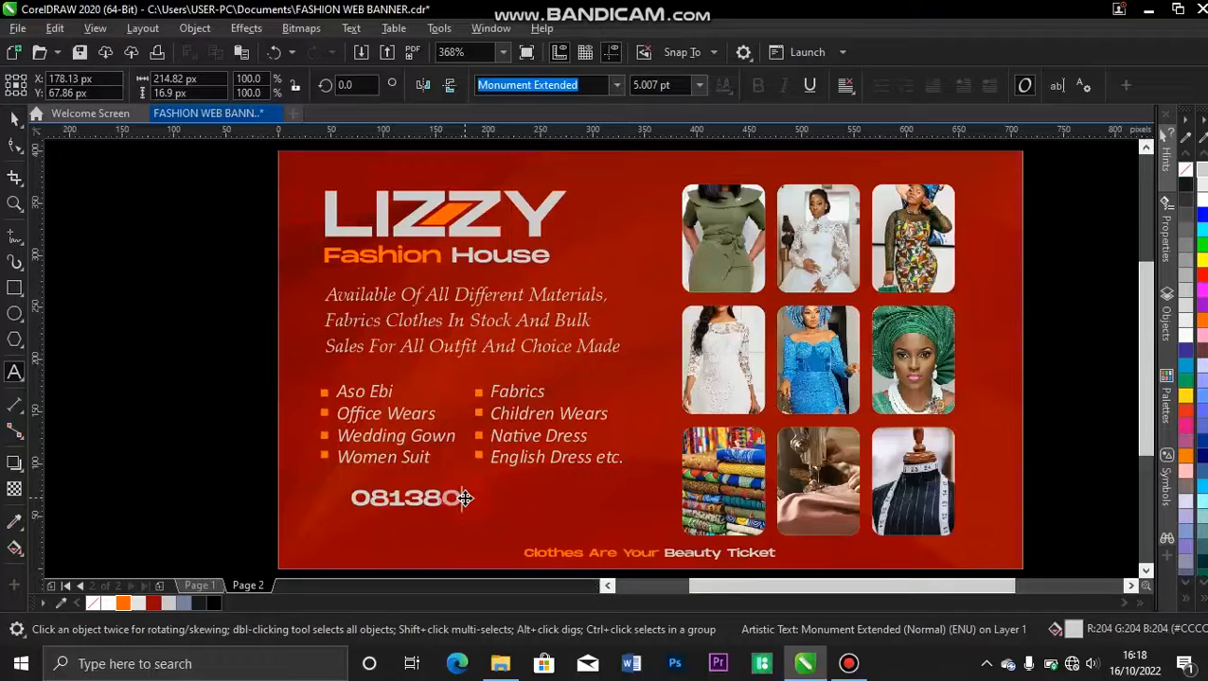
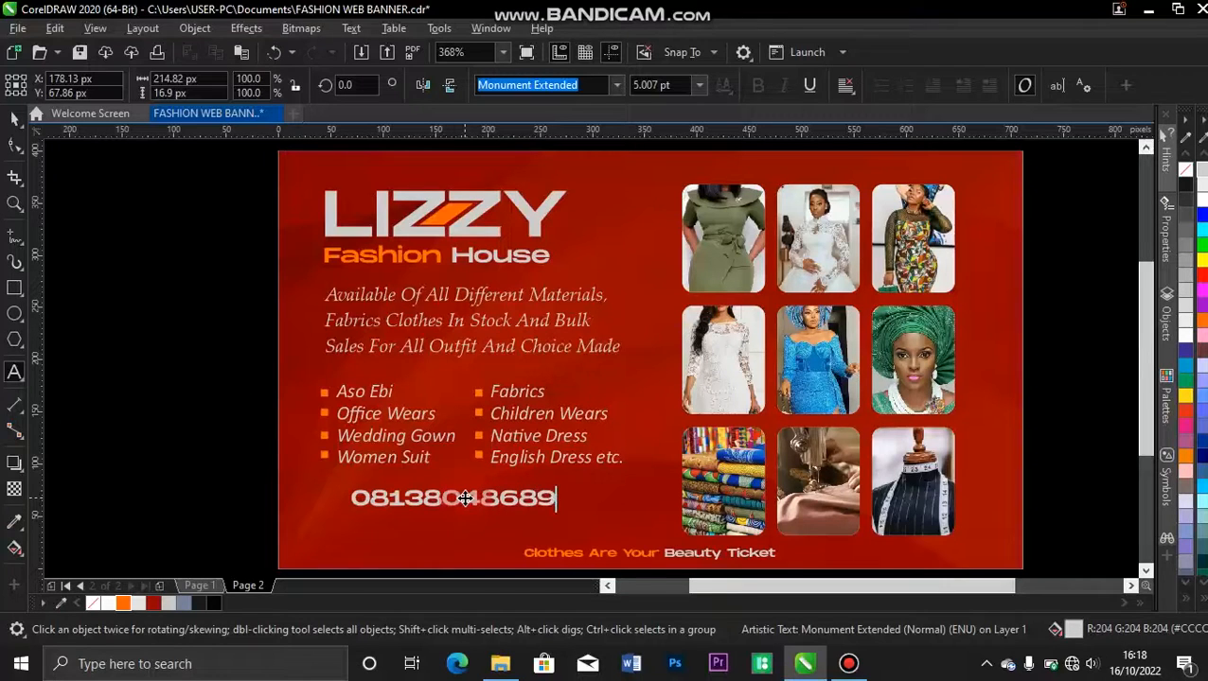
{"action": "left_click", "coordinate": [14, 118]}
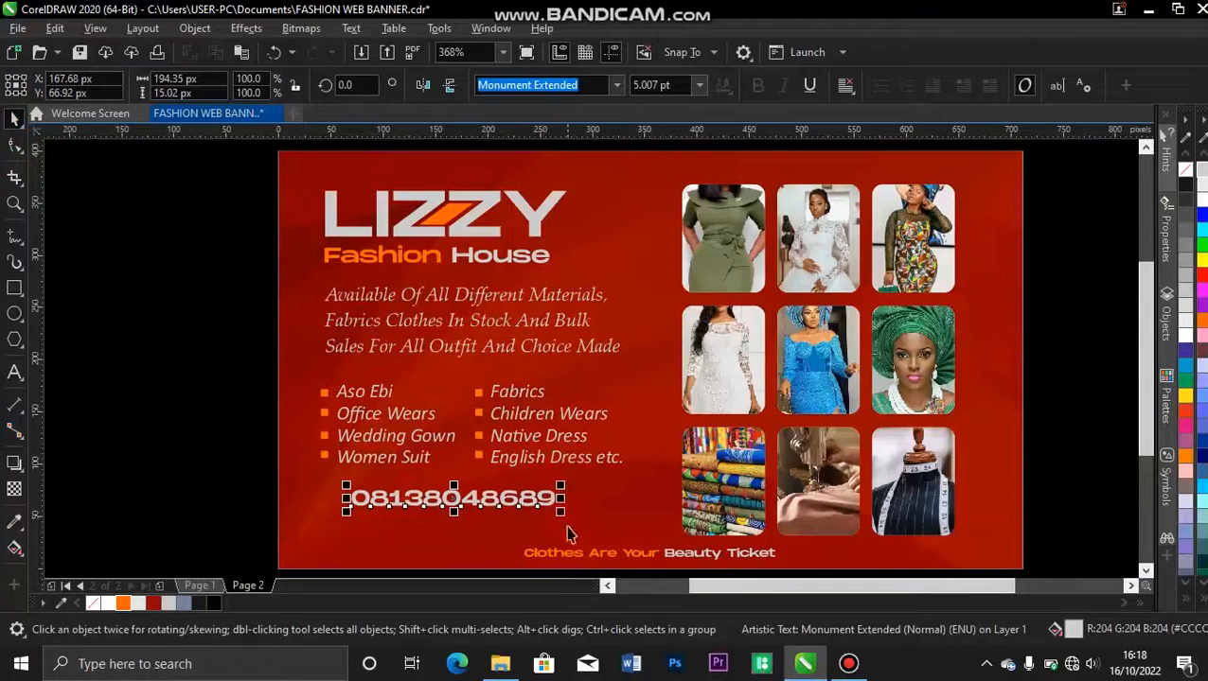
{"action": "left_click_drag", "start_coordinate": [564, 516], "coordinate": [483, 473]}
{"action": "left_click_drag", "start_coordinate": [423, 498], "coordinate": [418, 500]}
Group the services list with its bullets, left-align it with the LIZZY heading and check the shared edge with a vertical guideline.
{"action": "left_click_drag", "start_coordinate": [242, 350], "coordinate": [653, 487]}
{"action": "key", "text": "ctrl+g"}
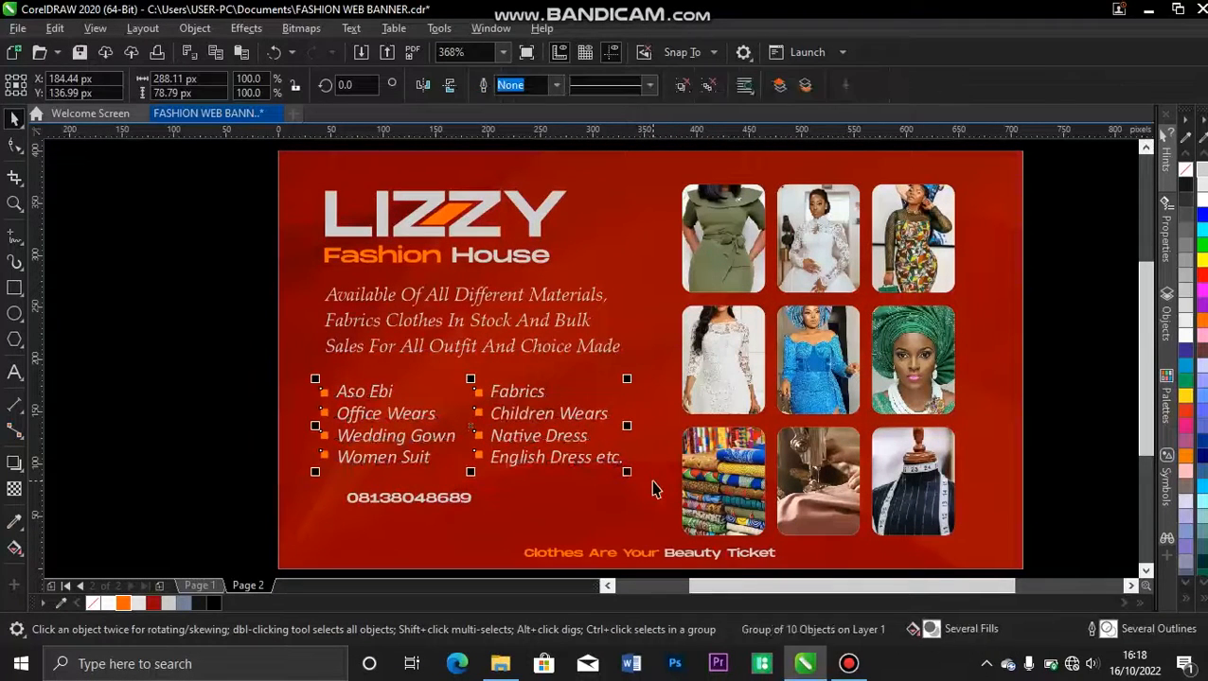
{"action": "left_click", "coordinate": [329, 214], "text": "shift"}
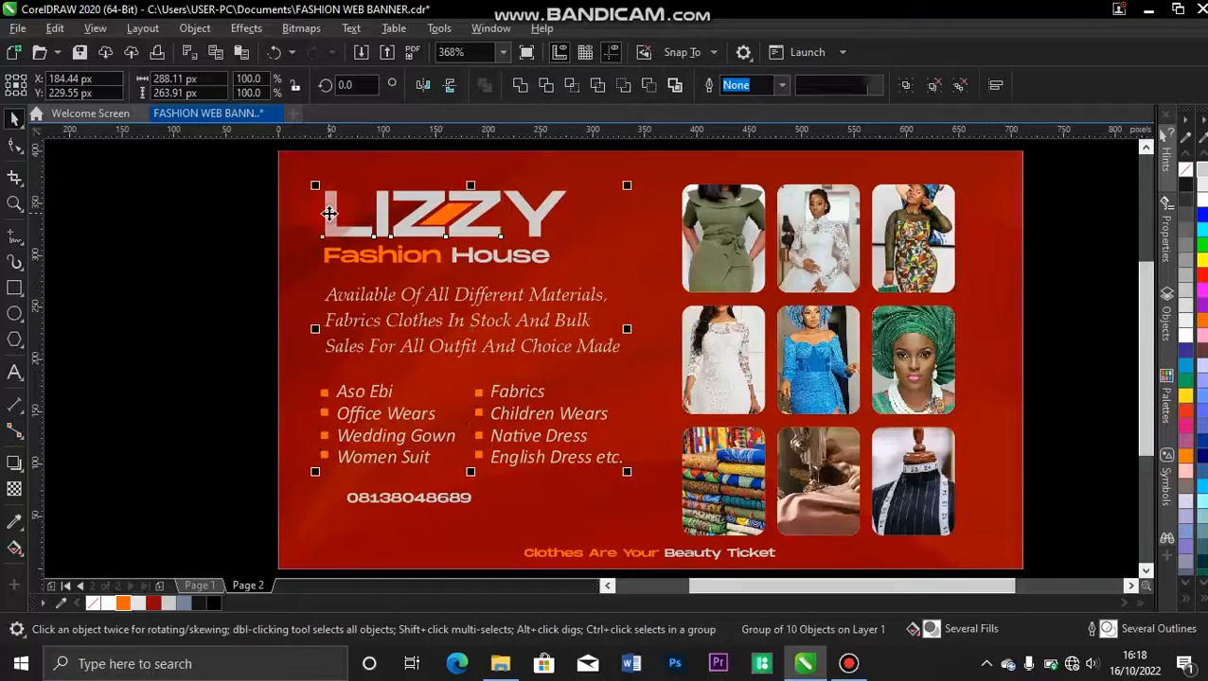
{"action": "key", "text": "l"}
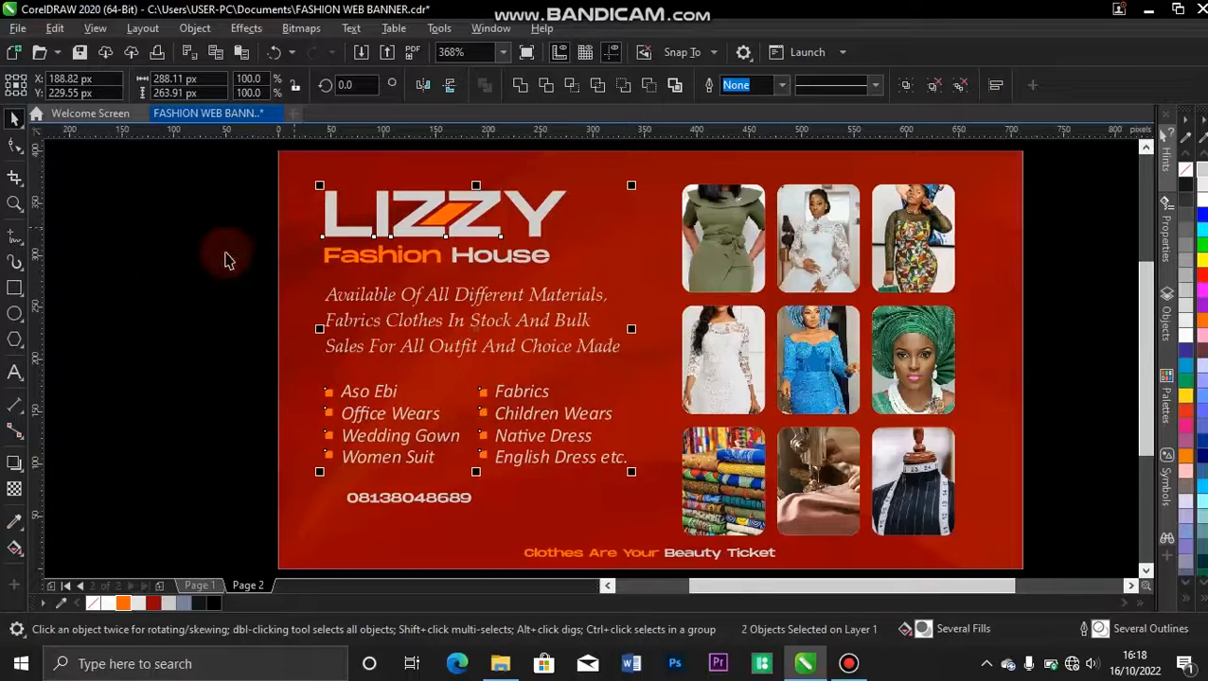
{"action": "left_click", "coordinate": [210, 372]}
{"action": "left_click", "coordinate": [315, 249]}
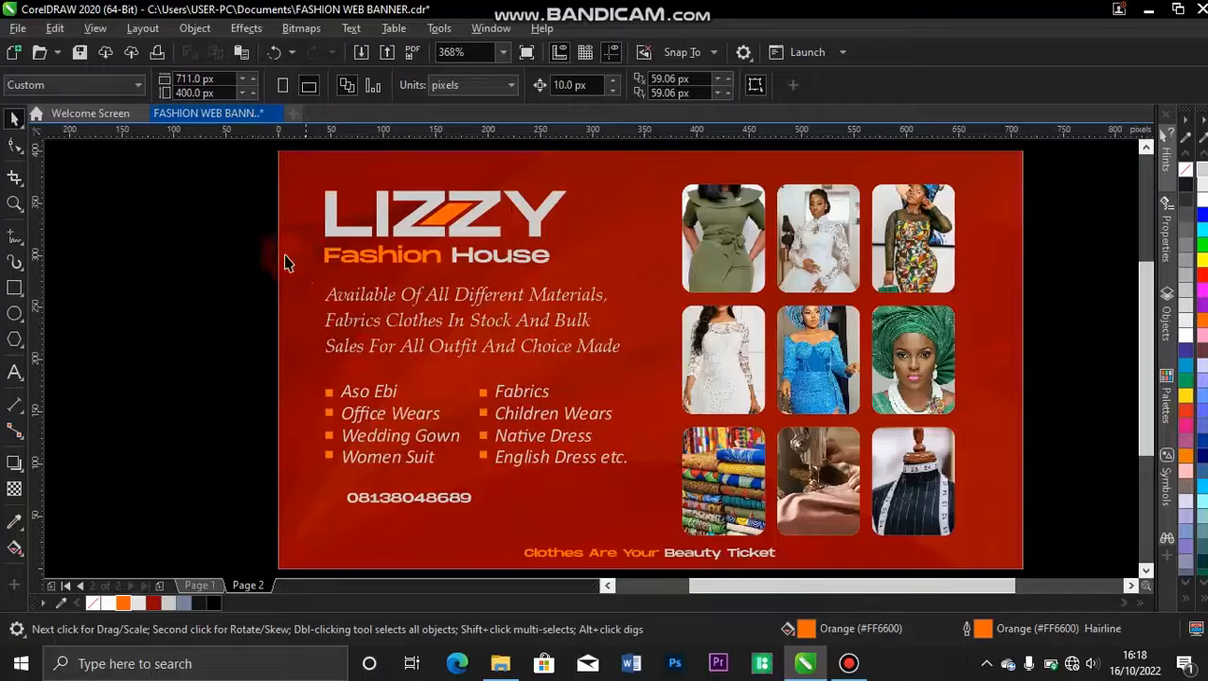
{"action": "left_click_drag", "start_coordinate": [43, 330], "coordinate": [324, 388]}
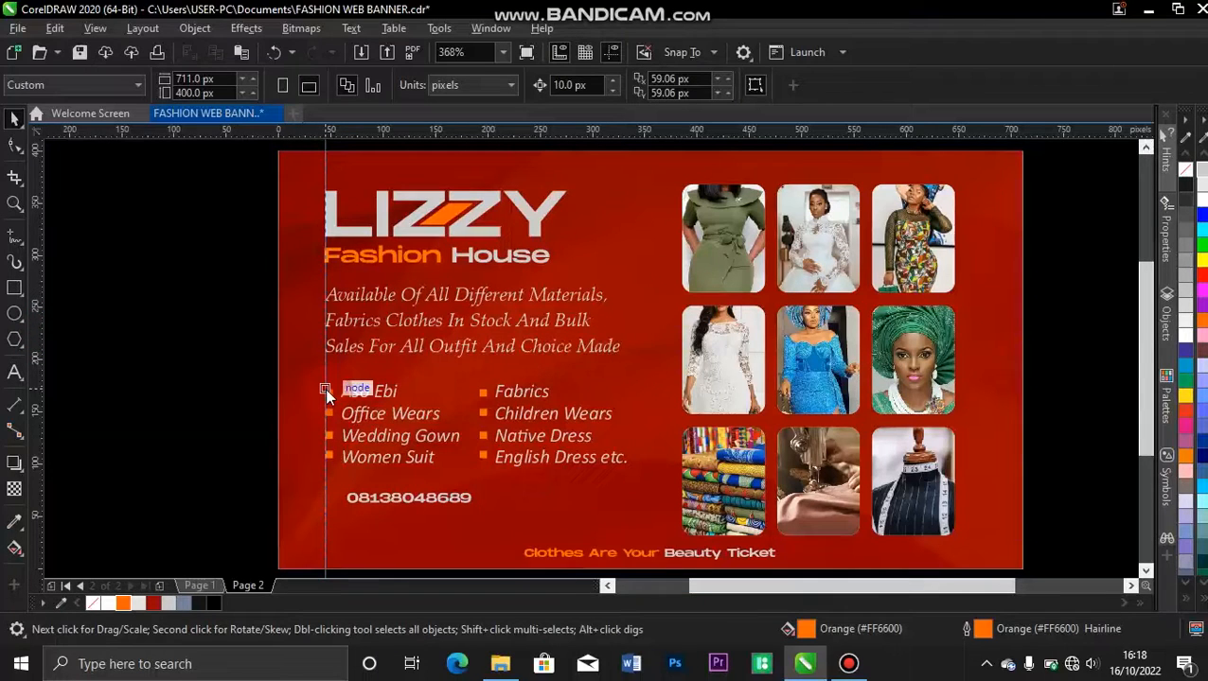
{"action": "left_click_drag", "start_coordinate": [325, 388], "coordinate": [14, 403]}
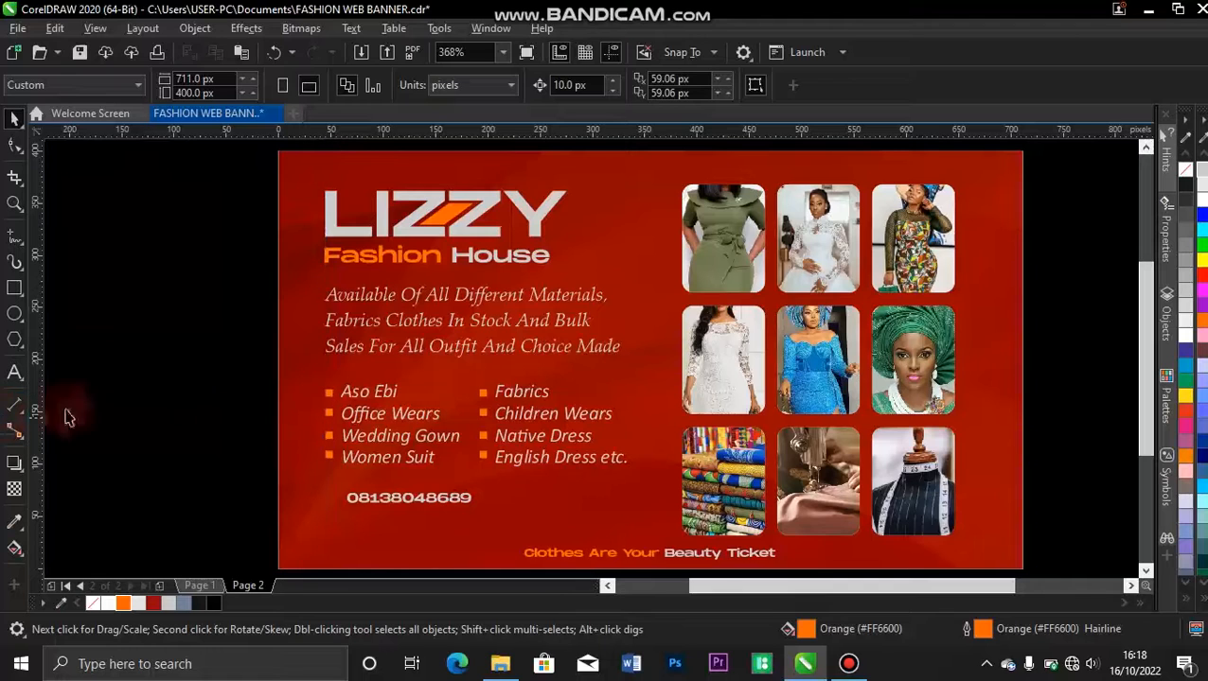
Place a copy of the phone number about 141 px to its right on the same line.
{"action": "left_click", "coordinate": [398, 499]}
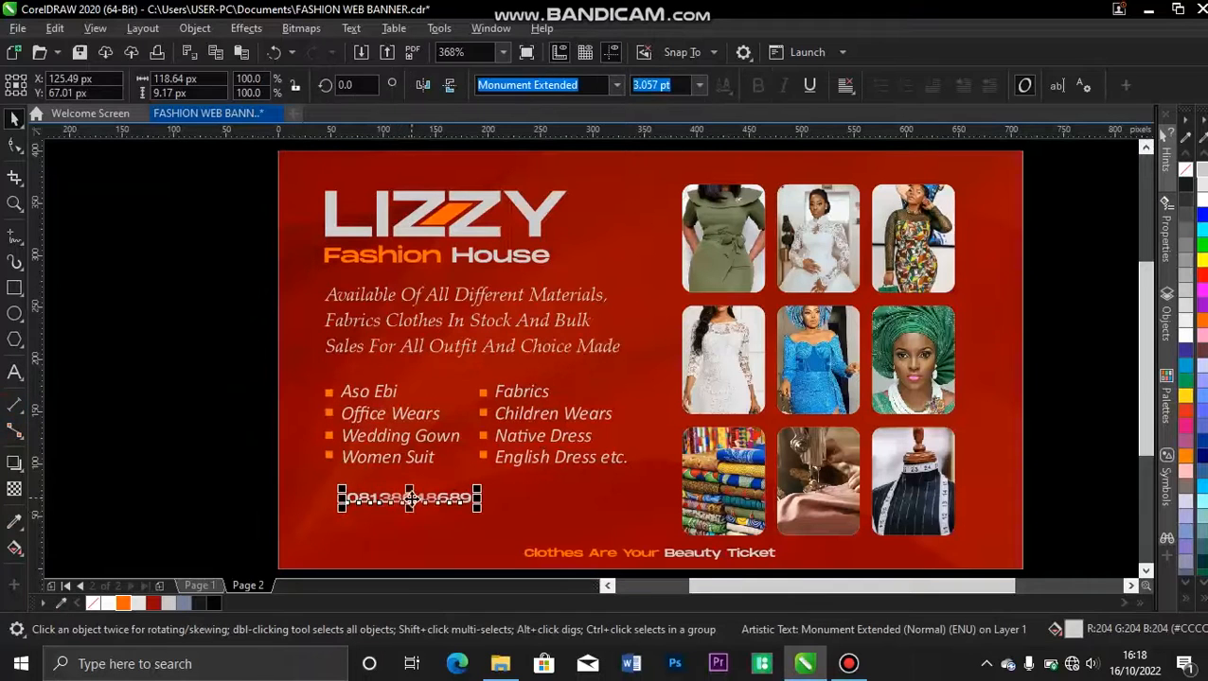
{"action": "left_click_drag", "start_coordinate": [460, 500], "coordinate": [556, 501]}
{"action": "right_click", "coordinate": [556, 503]}
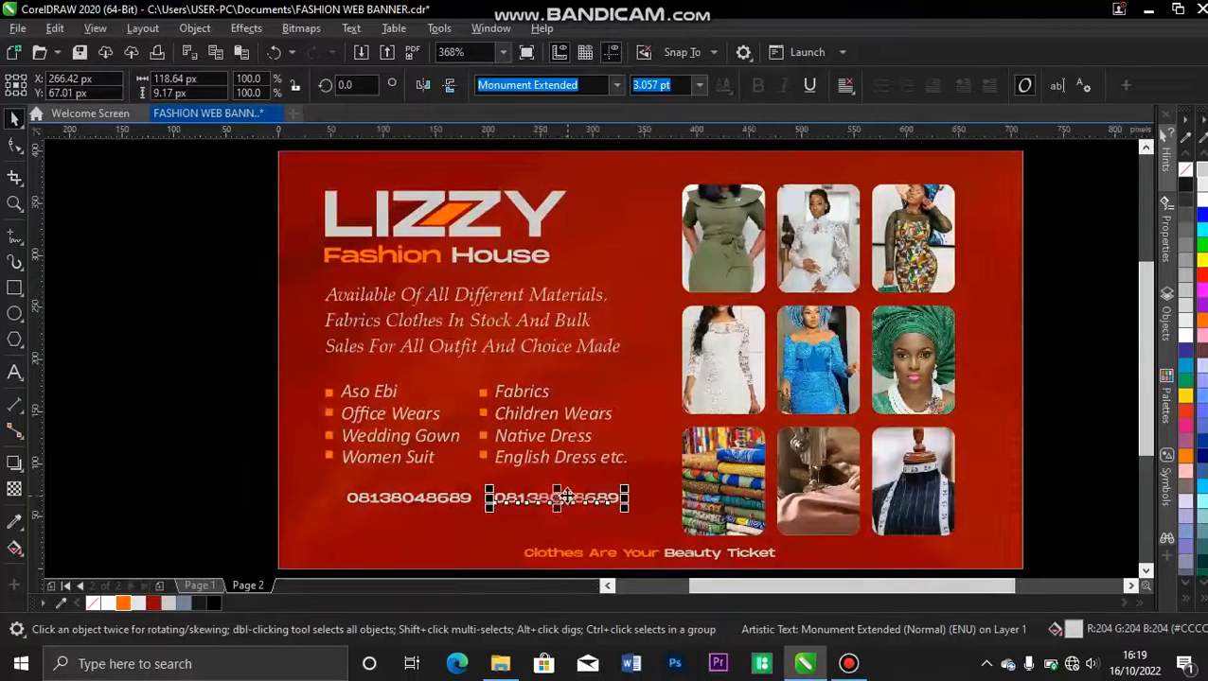
Replace the copied phone number with the social media handle and nudge it 10 px to the right.
{"action": "double_click", "coordinate": [564, 498]}
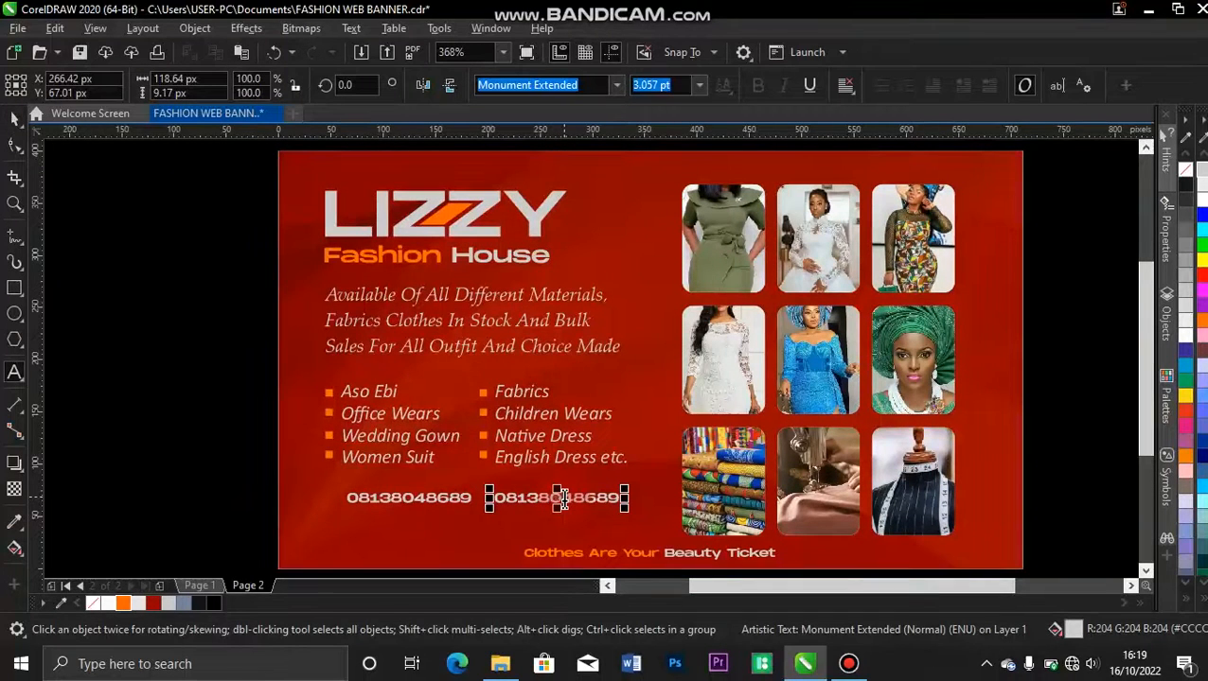
{"action": "left_click", "coordinate": [564, 499]}
{"action": "key", "text": "ctrl+a"}
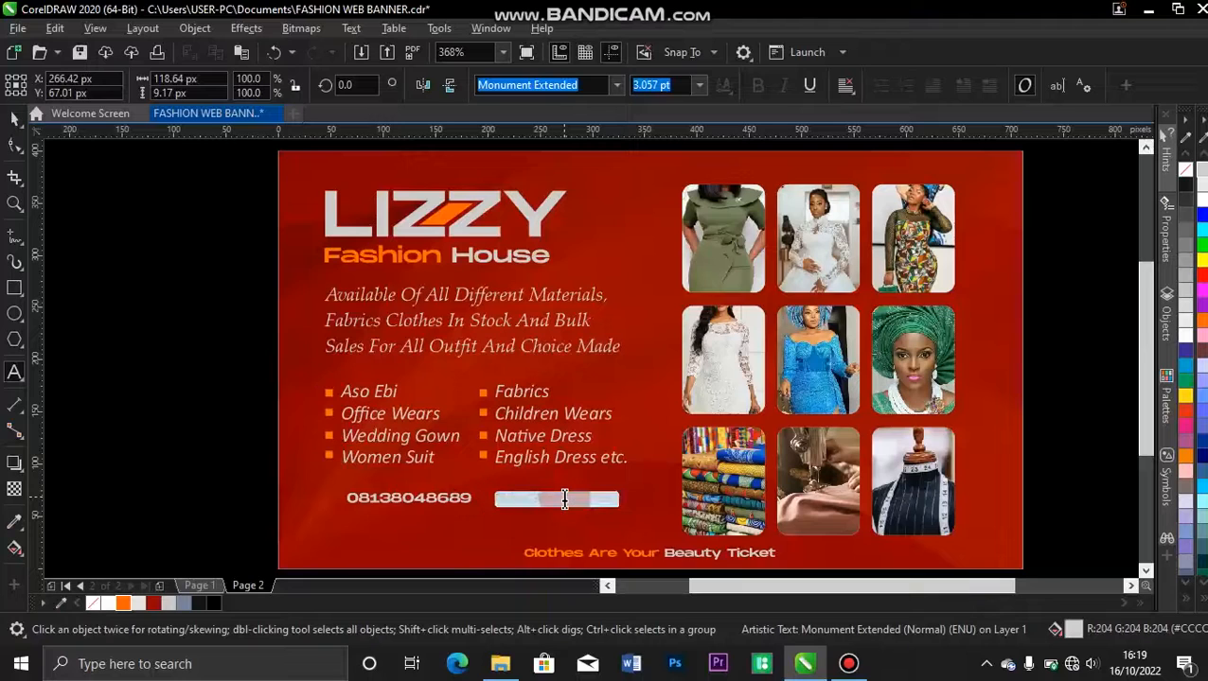
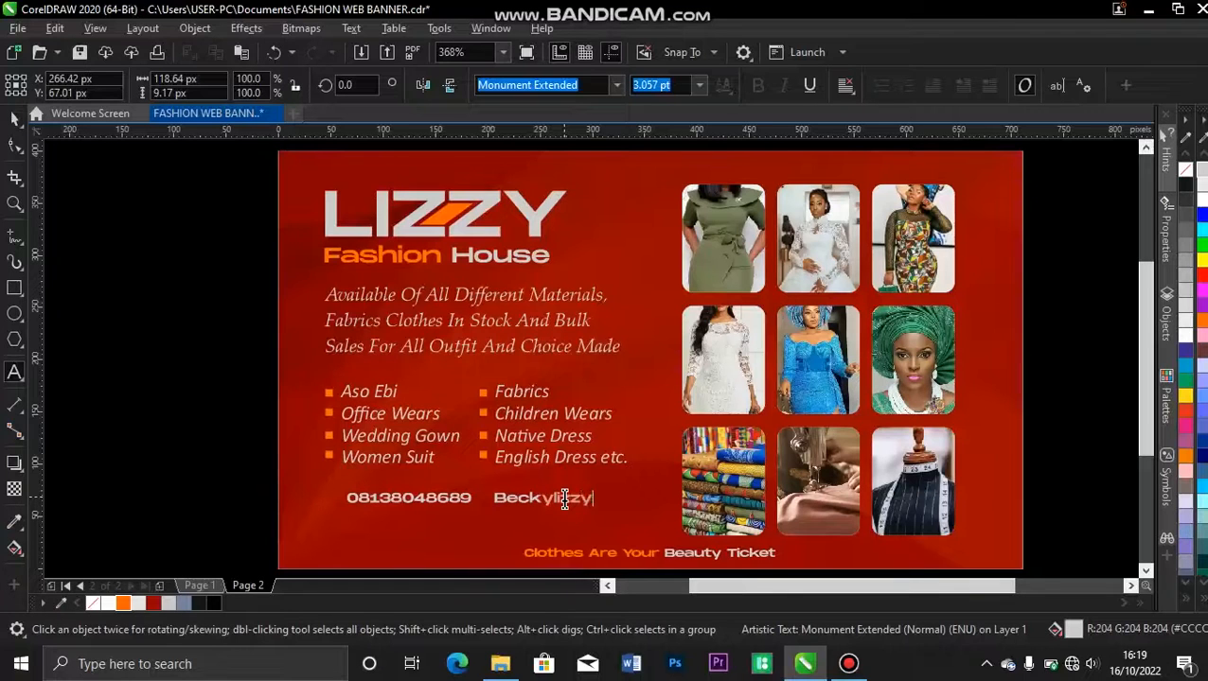
{"action": "left_click", "coordinate": [14, 116]}
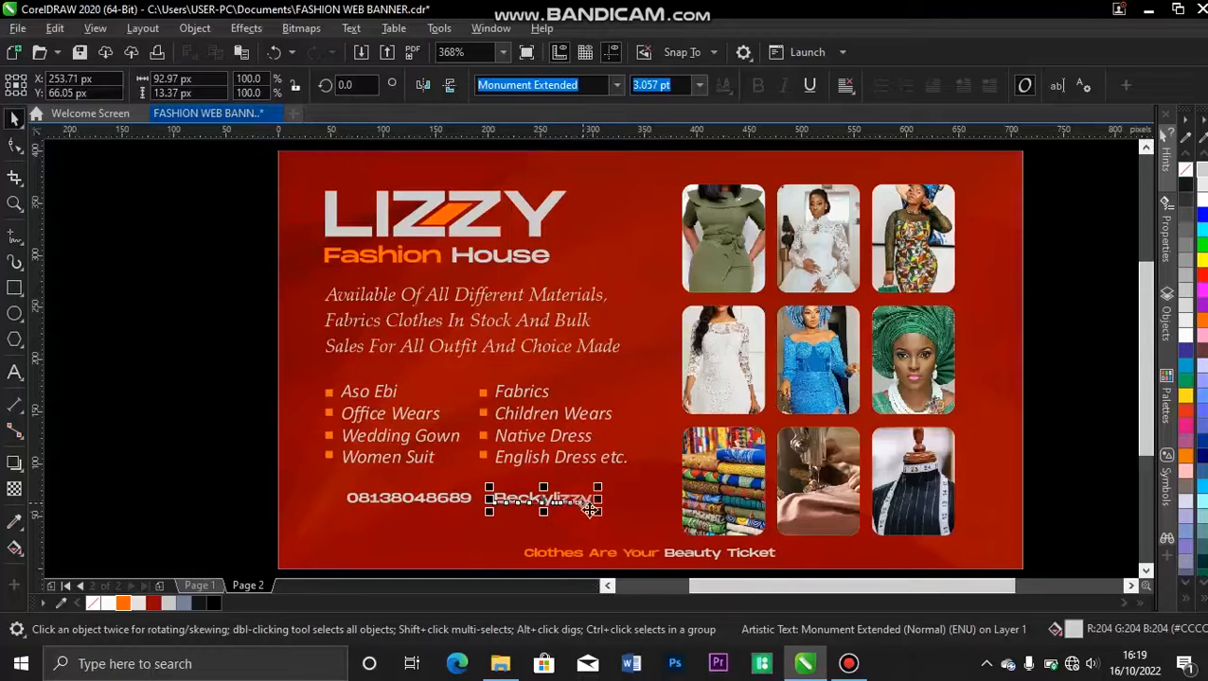
{"action": "key", "text": "Right"}
{"action": "left_click", "coordinate": [1081, 309]}
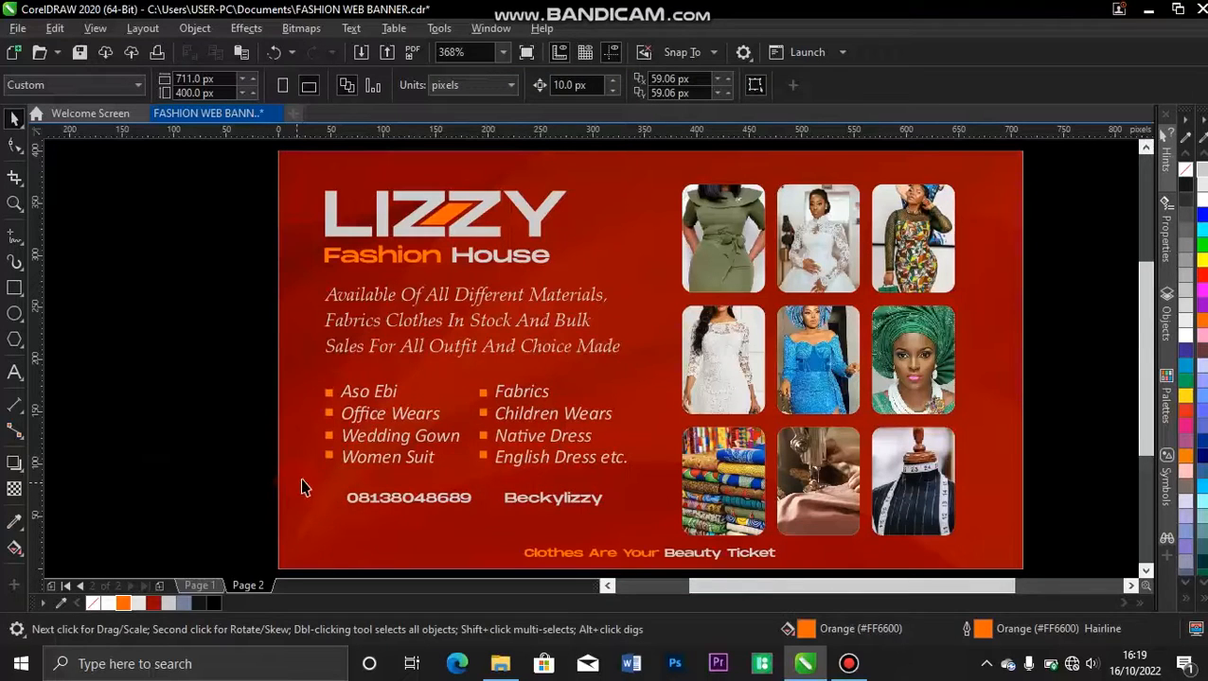
{"action": "left_click", "coordinate": [503, 667]}
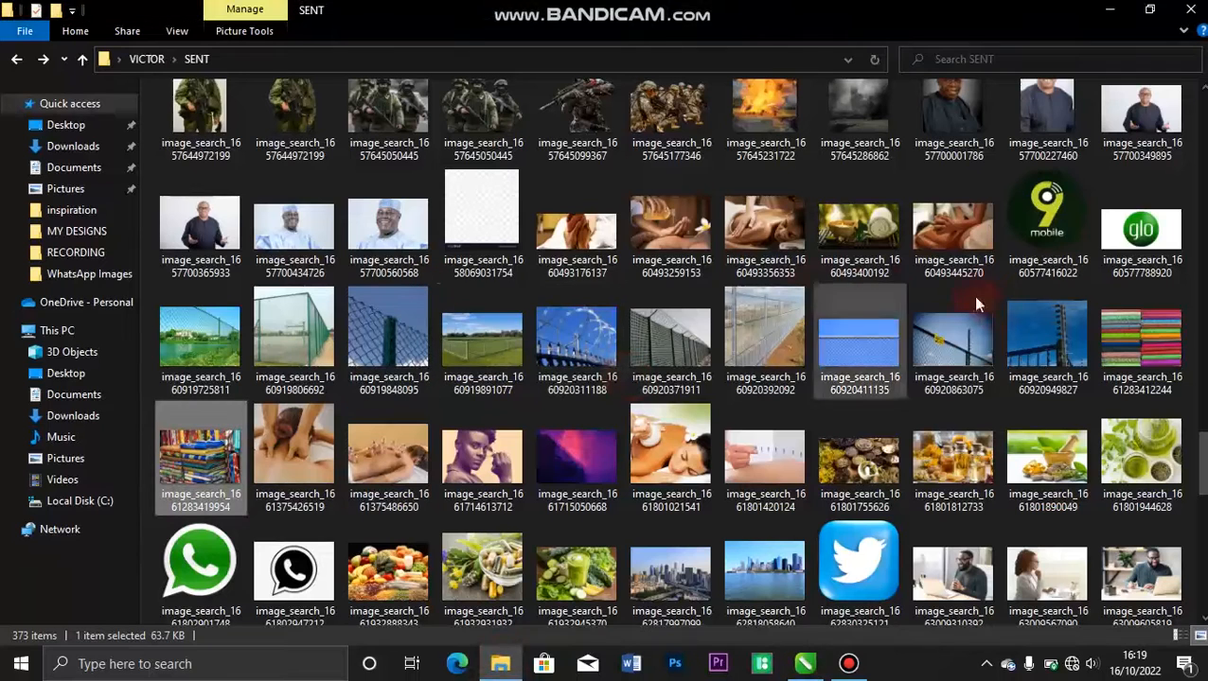
{"action": "left_click_drag", "start_coordinate": [1200, 443], "coordinate": [1200, 366]}
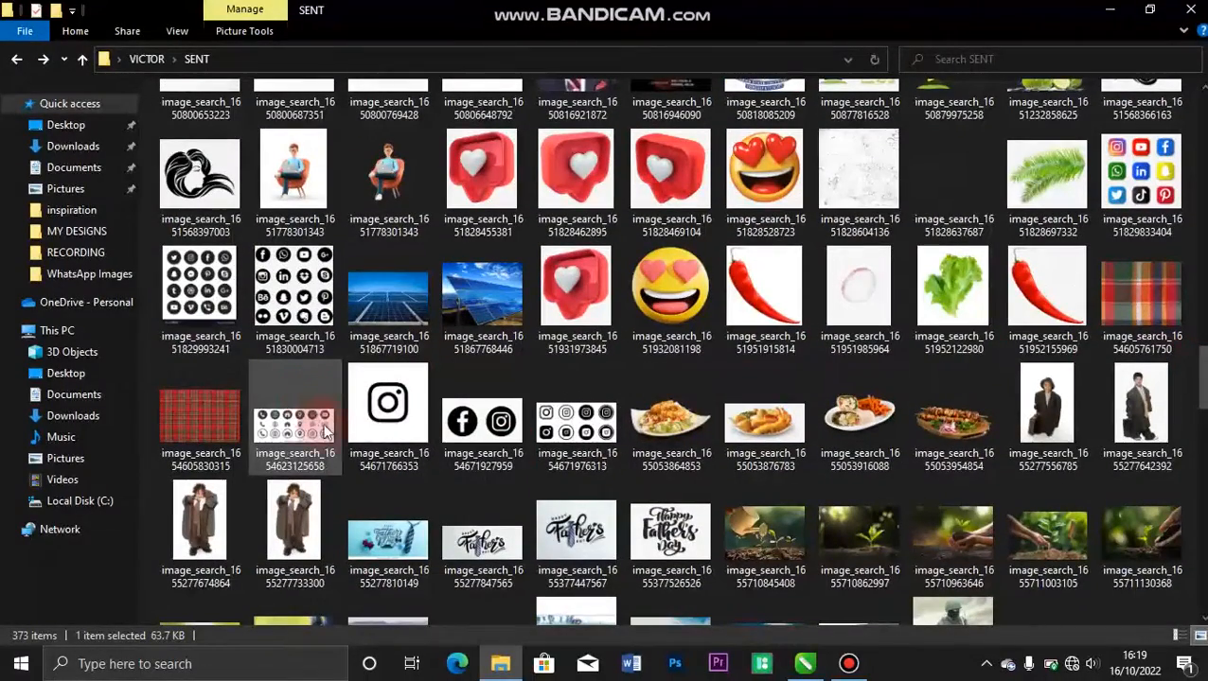
{"action": "left_click_drag", "start_coordinate": [304, 431], "coordinate": [1054, 343]}
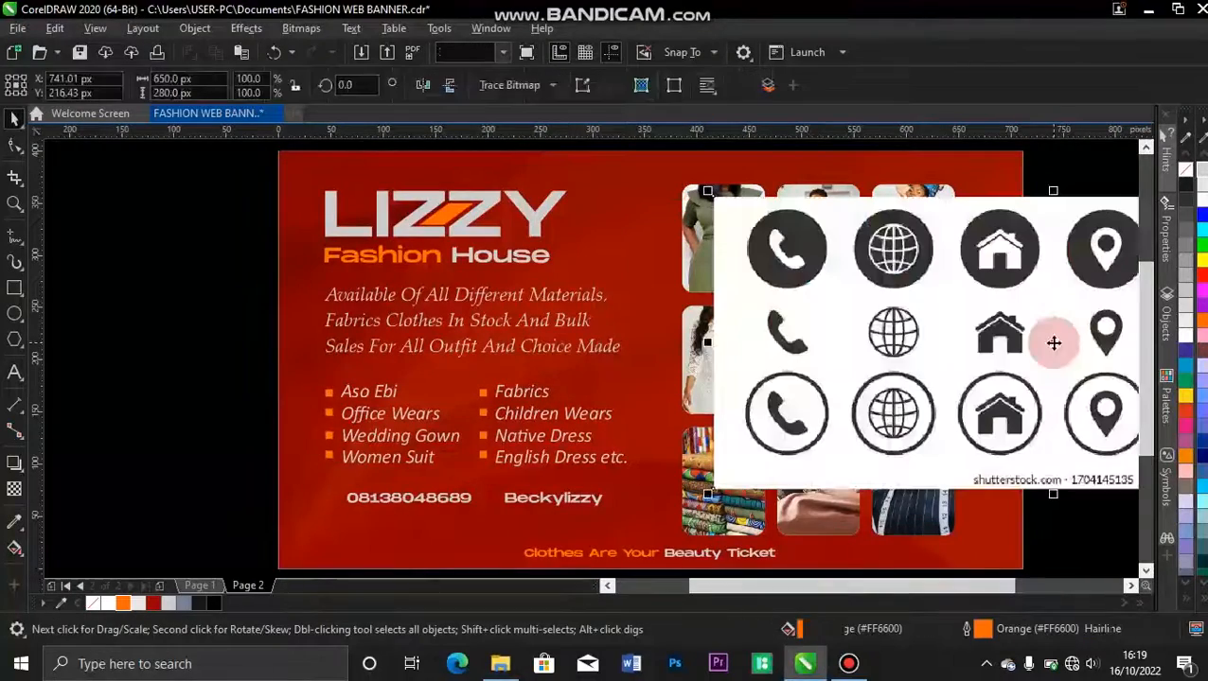
{"action": "key", "text": "F4"}
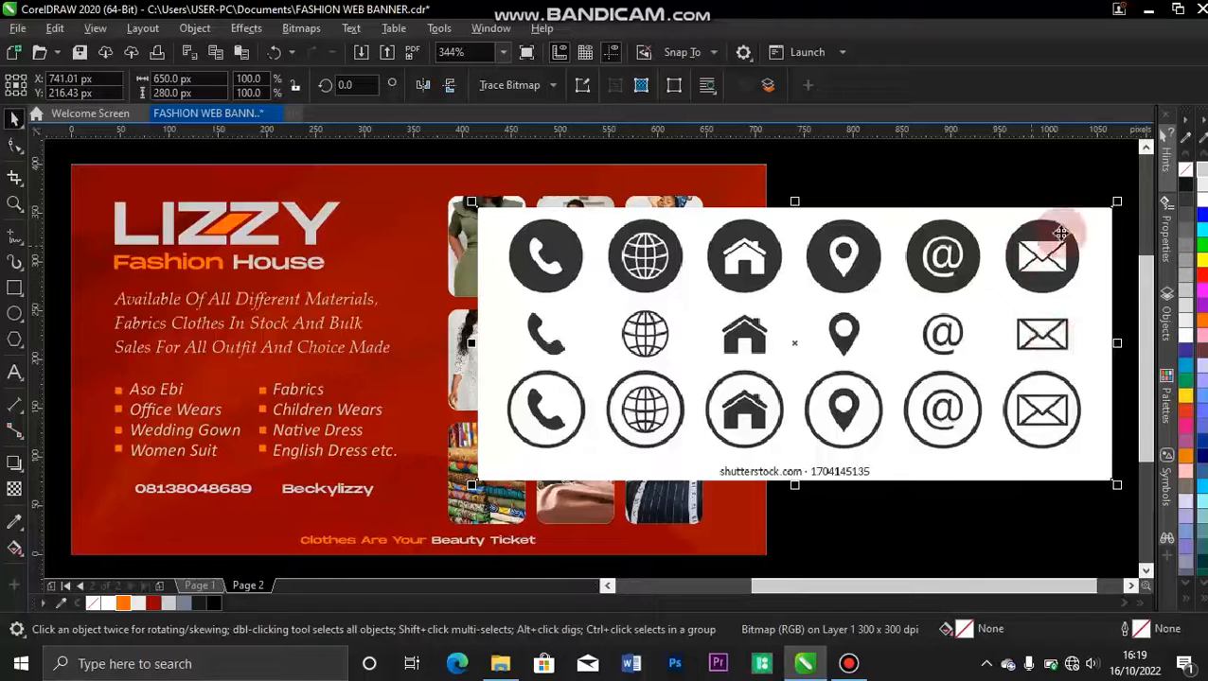
{"action": "left_click_drag", "start_coordinate": [1117, 203], "coordinate": [1032, 287]}
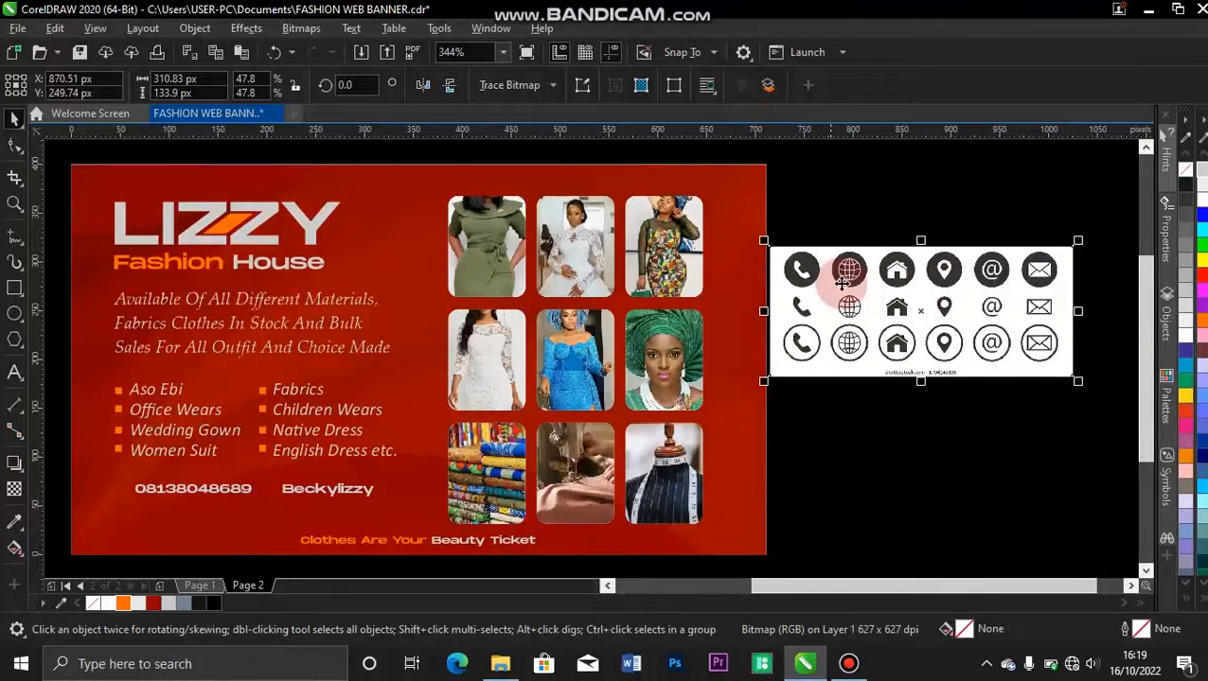
{"action": "left_click", "coordinate": [836, 171]}
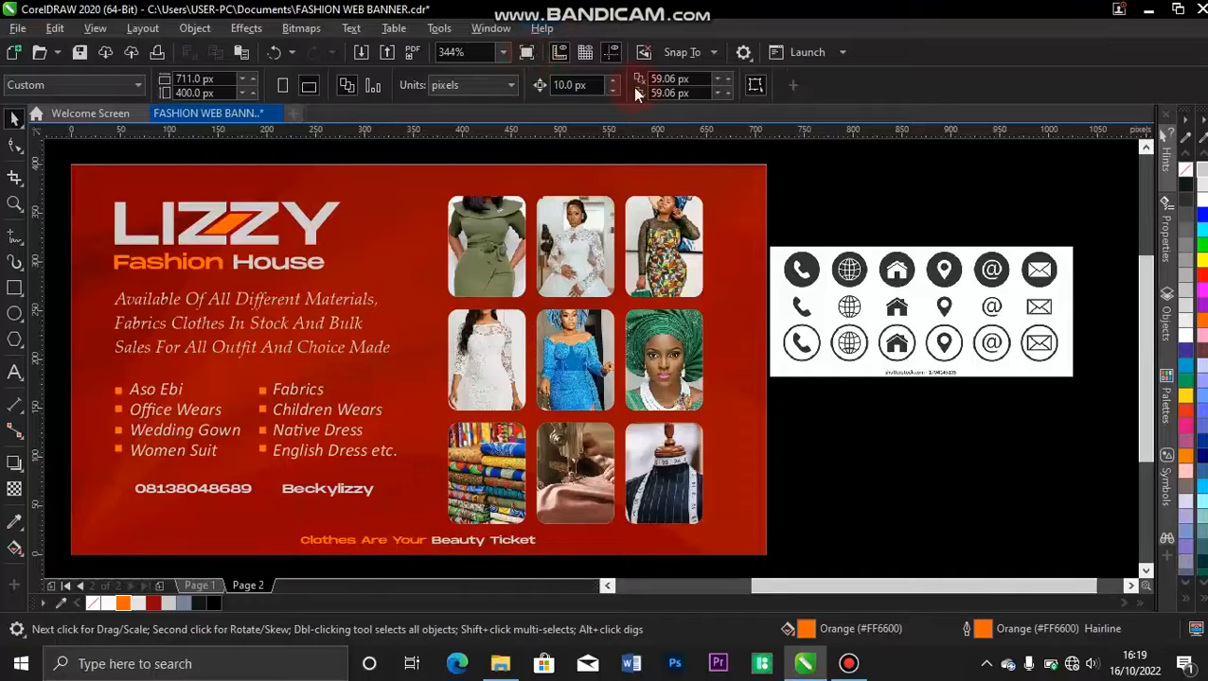
Trace the icon sheet bitmap with a Line Art outline trace using the default settings.
{"action": "left_click", "coordinate": [820, 277]}
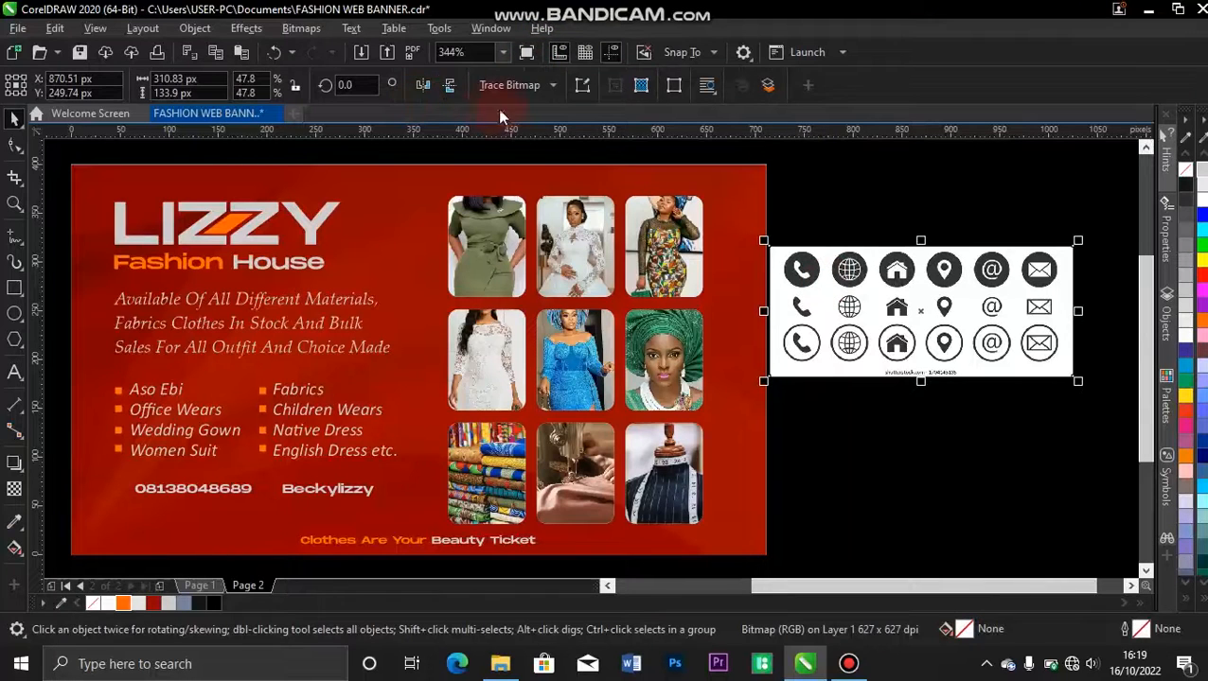
{"action": "left_click", "coordinate": [525, 91]}
{"action": "mouse_move", "coordinate": [587, 147]}
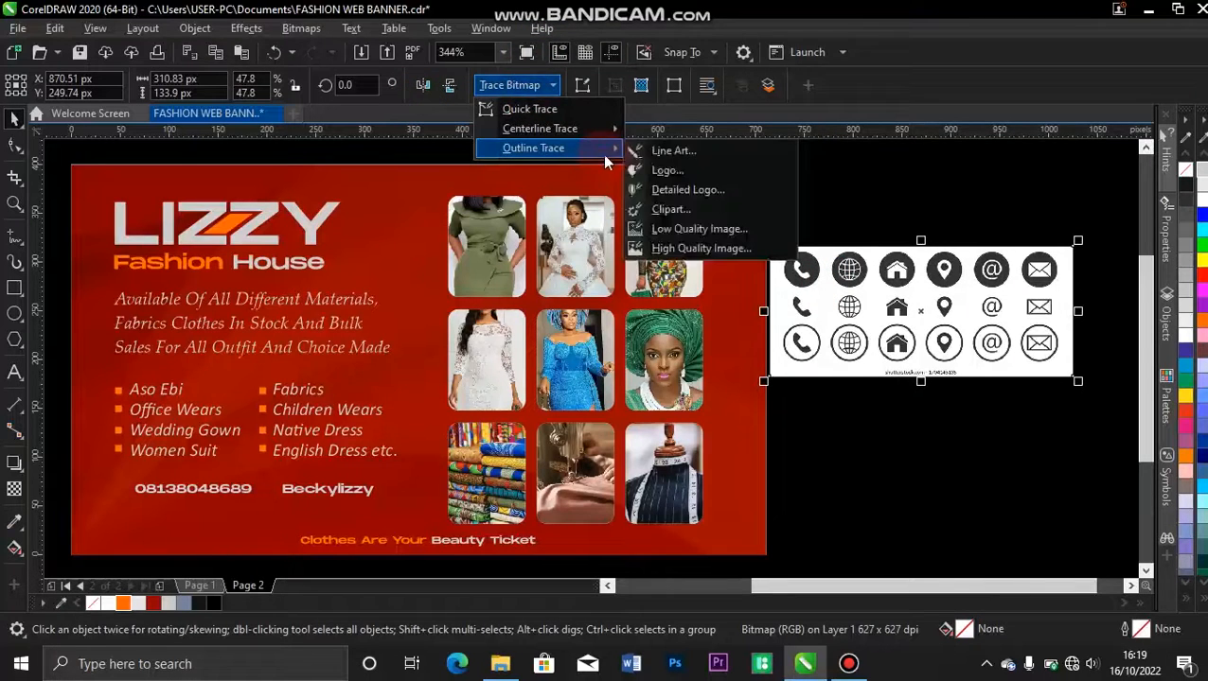
{"action": "left_click", "coordinate": [663, 154]}
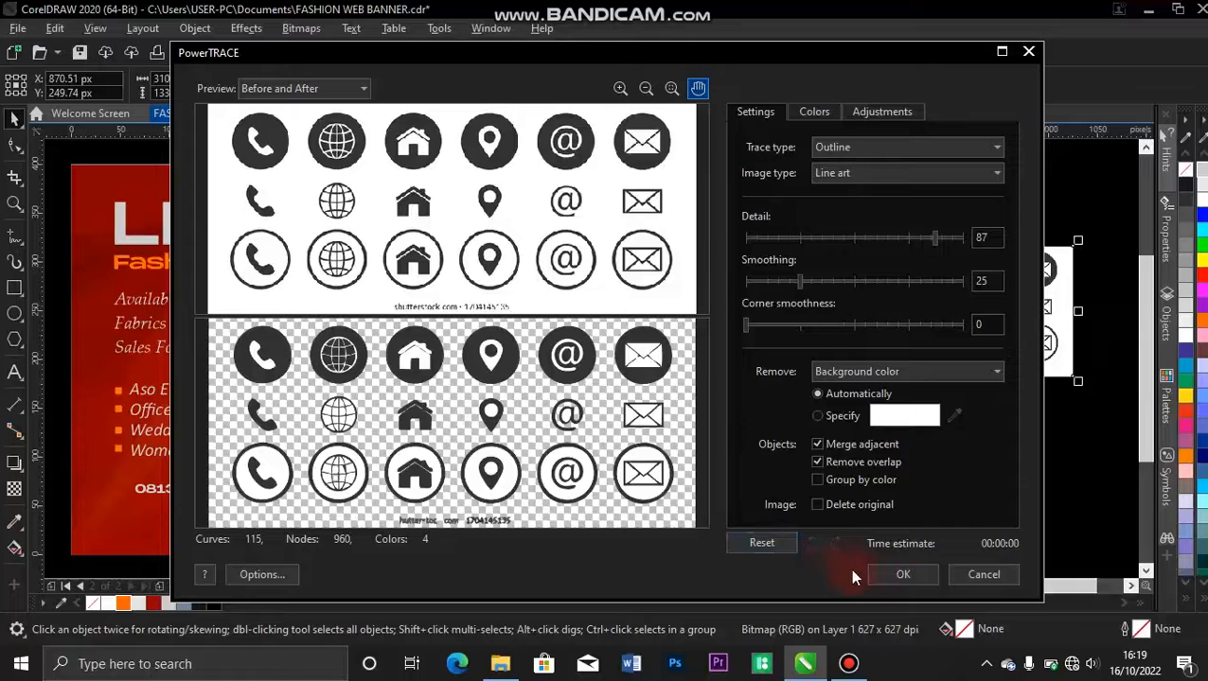
{"action": "left_click", "coordinate": [903, 581]}
Move the traced icons below the original icon sheet bitmap and delete the bitmap.
{"action": "left_click", "coordinate": [928, 345]}
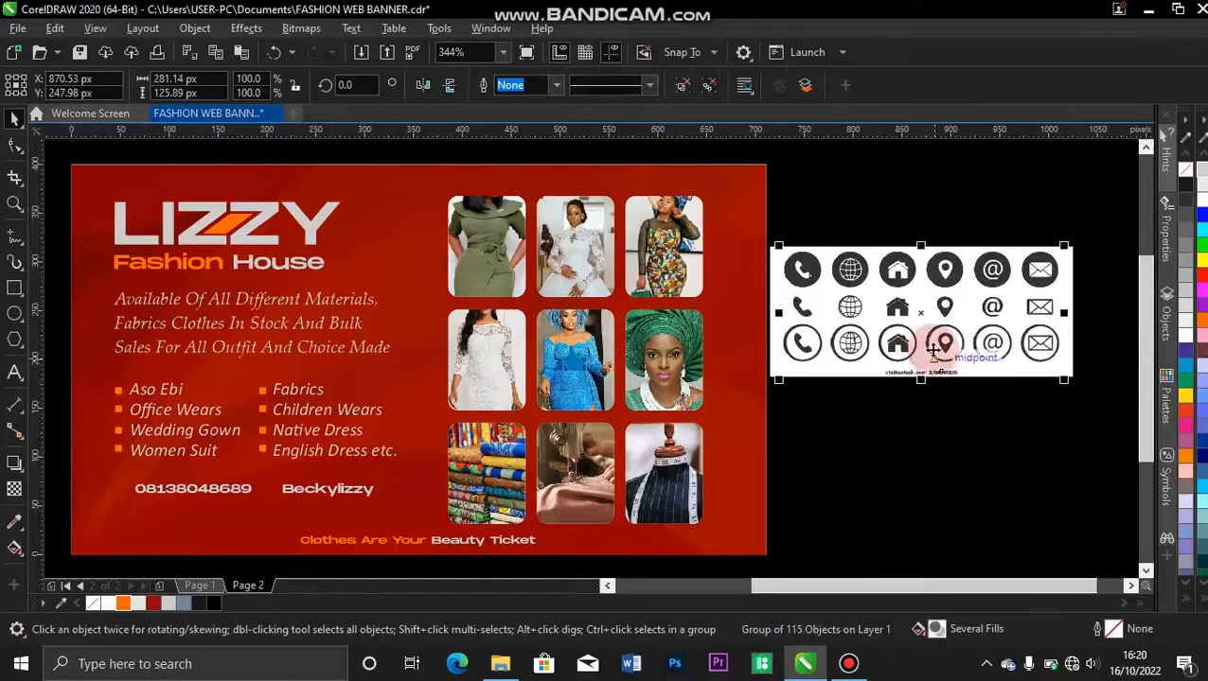
{"action": "left_click_drag", "start_coordinate": [925, 325], "coordinate": [933, 495]}
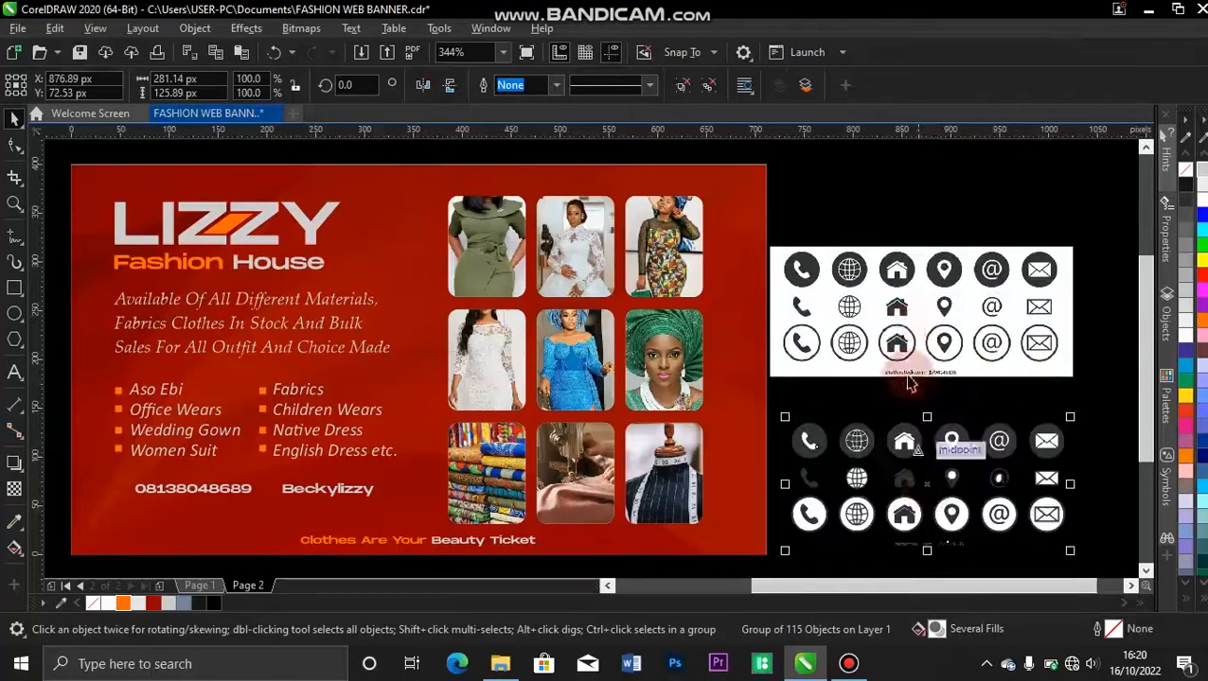
{"action": "left_click", "coordinate": [899, 341]}
{"action": "key", "text": "Delete"}
Ungroup the traced icons and move the dark-circle phone icon onto the banner just below the phone number.
{"action": "left_click", "coordinate": [905, 427]}
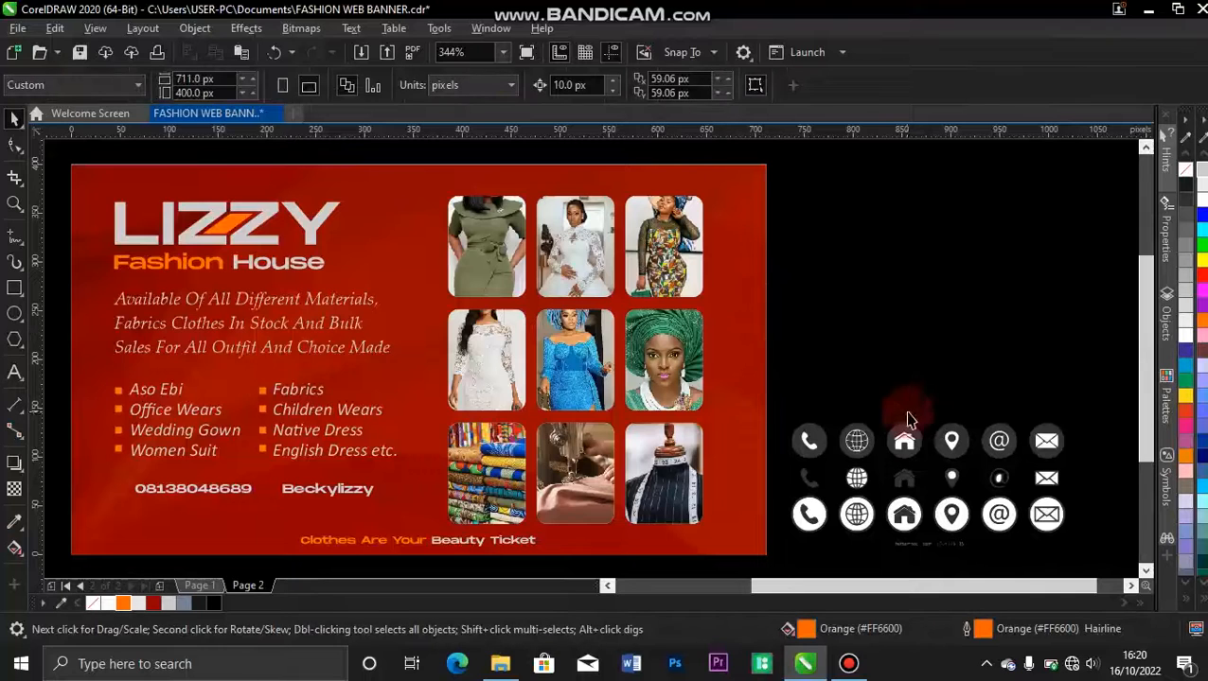
{"action": "left_click", "coordinate": [907, 439]}
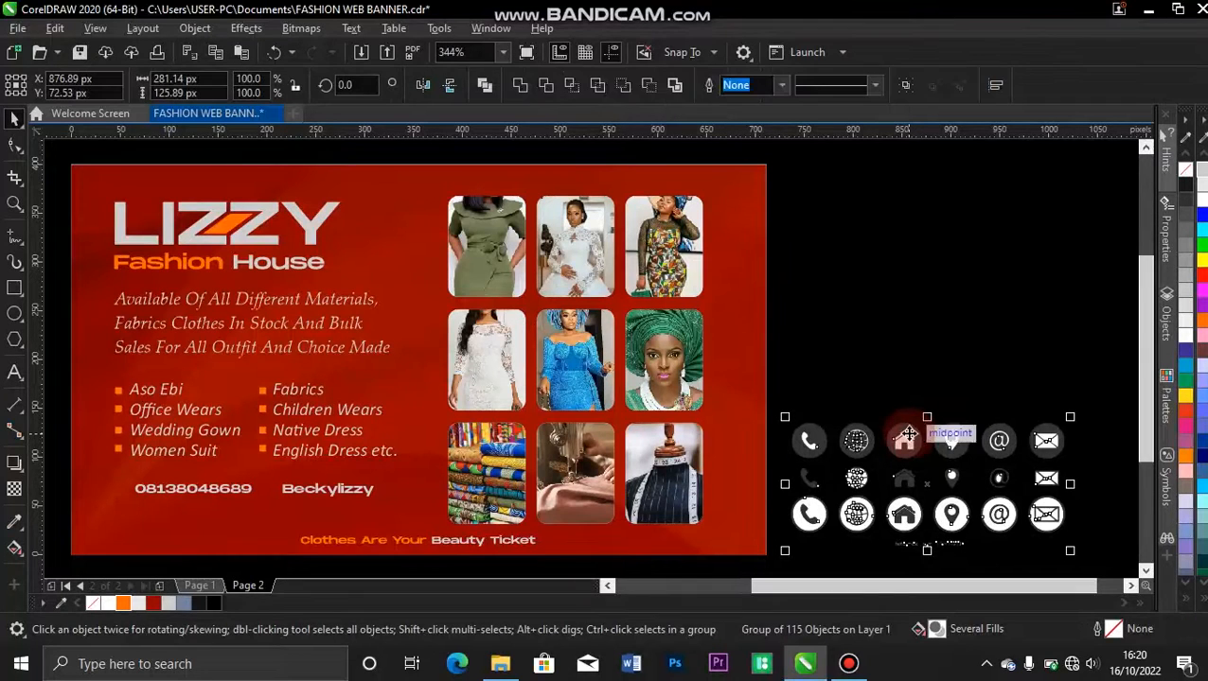
{"action": "key", "text": "ctrl+u"}
{"action": "left_click", "coordinate": [790, 385]}
{"action": "left_click_drag", "start_coordinate": [782, 405], "coordinate": [842, 472]}
{"action": "left_click_drag", "start_coordinate": [802, 430], "coordinate": [140, 532]}
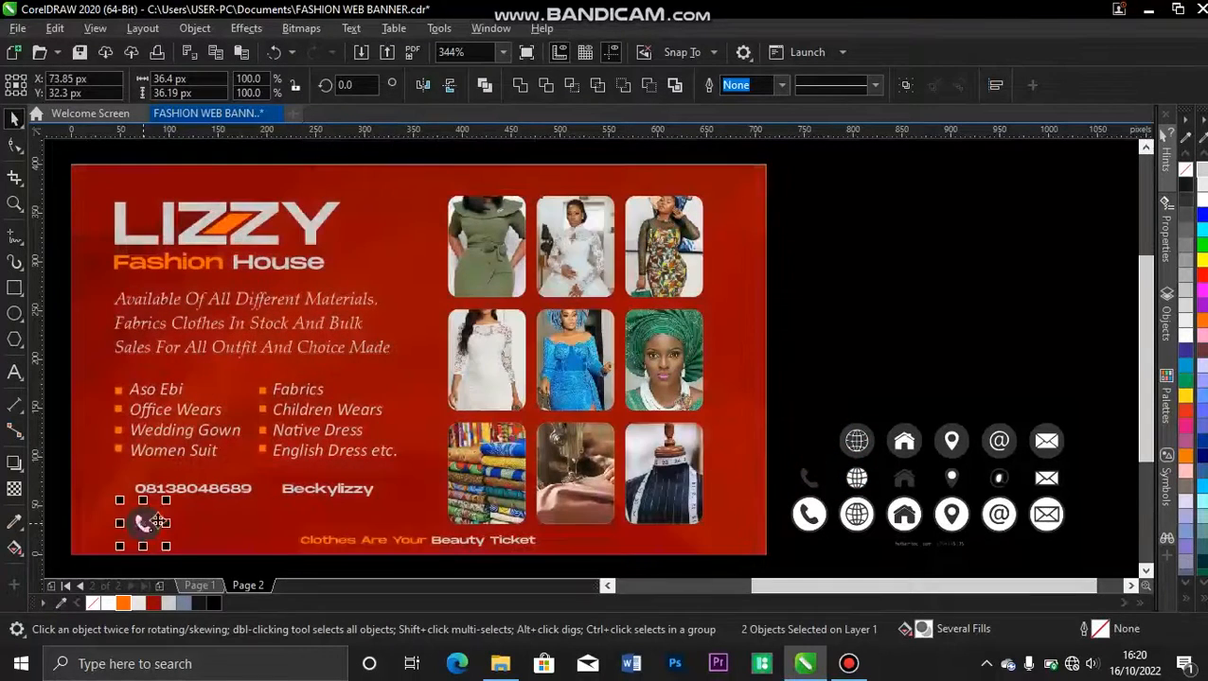
{"action": "left_click_drag", "start_coordinate": [769, 376], "coordinate": [1024, 518]}
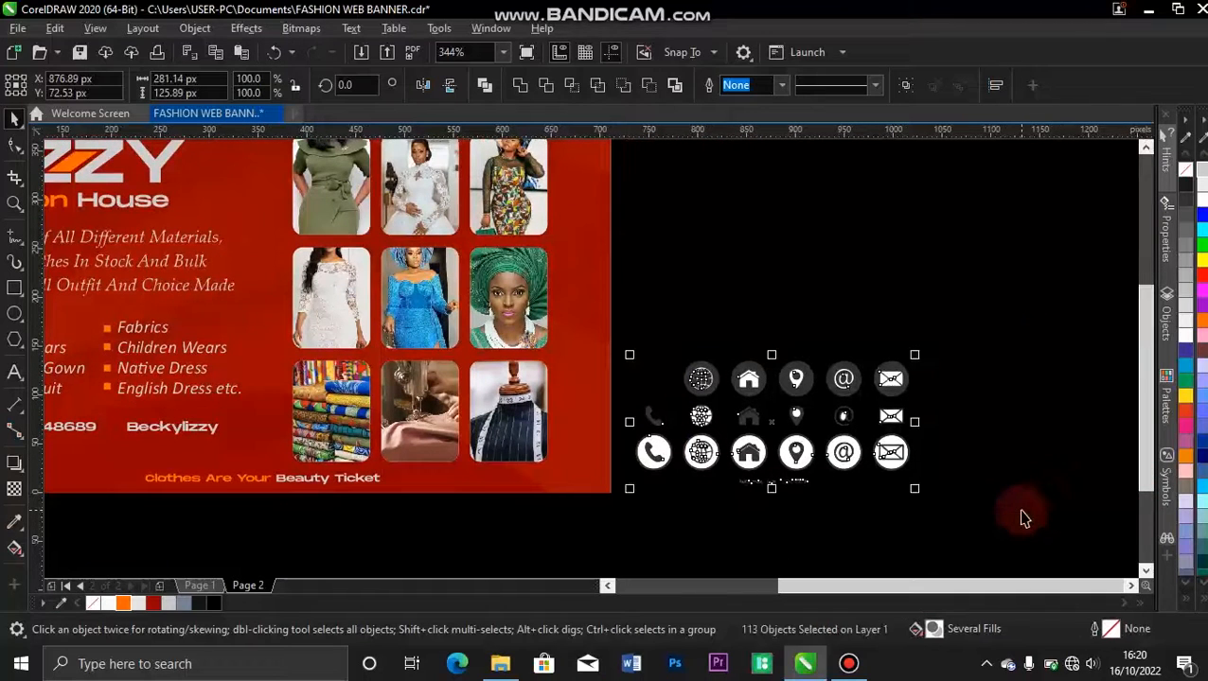
{"action": "key", "text": "Delete"}
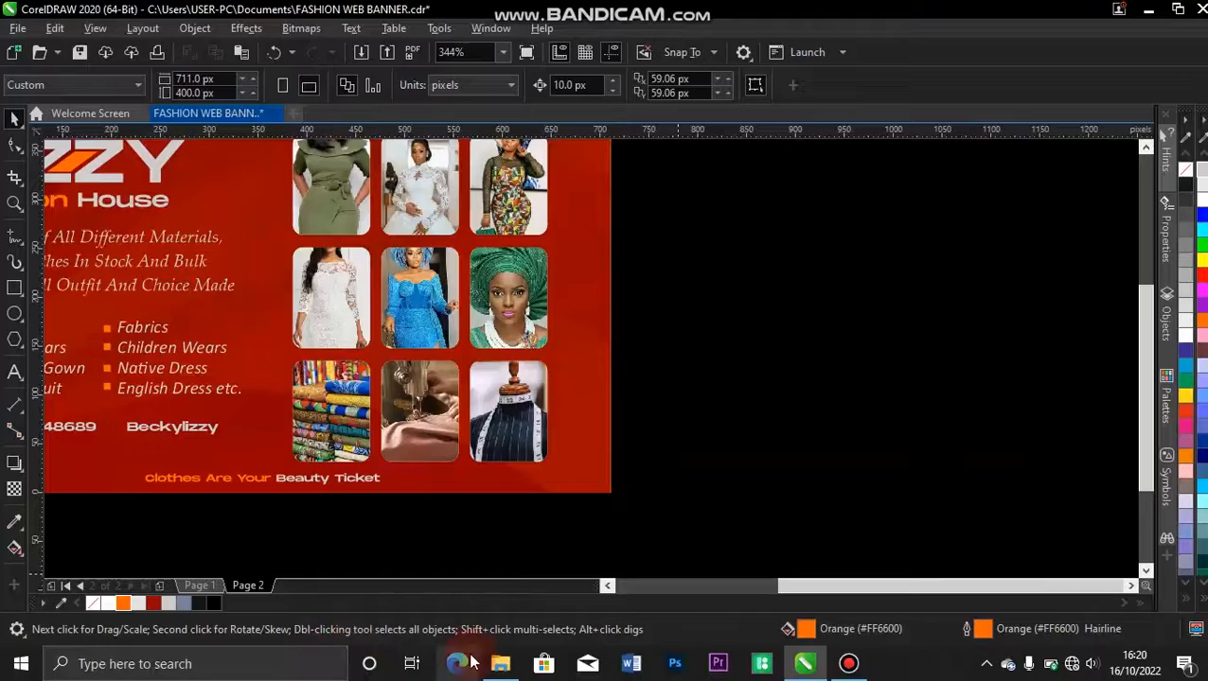
{"action": "left_click", "coordinate": [496, 666]}
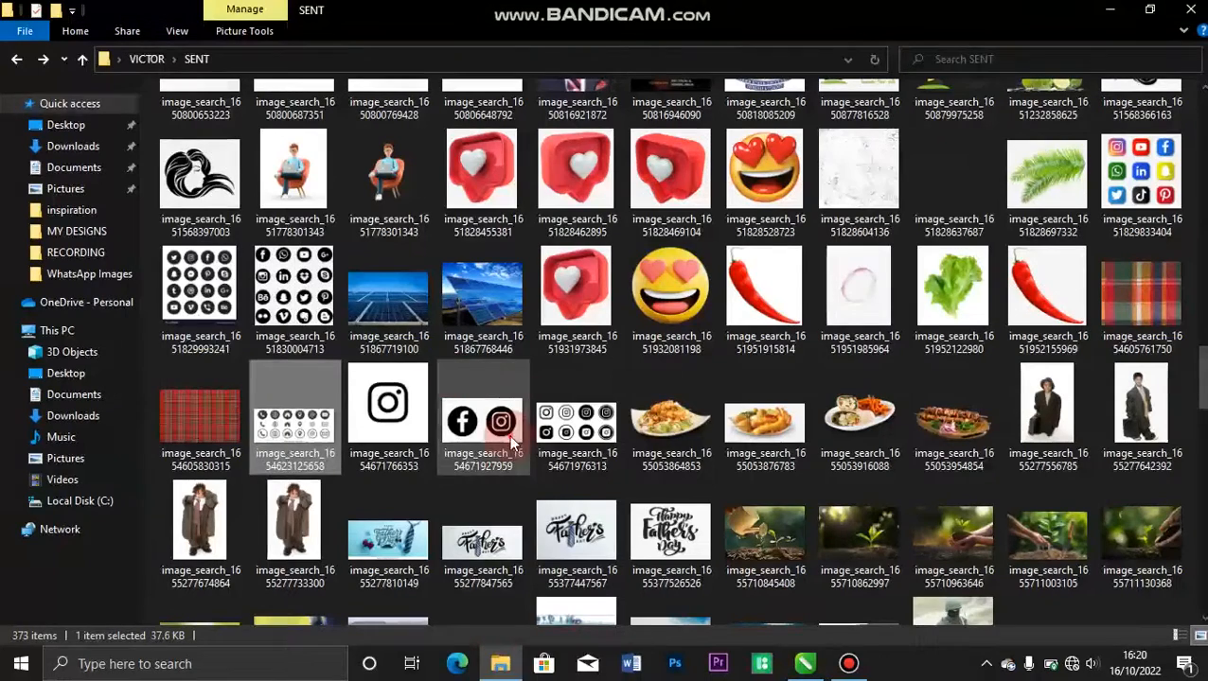
{"action": "left_click", "coordinate": [481, 426]}
{"action": "left_click_drag", "start_coordinate": [482, 425], "coordinate": [696, 545]}
{"action": "left_click_drag", "start_coordinate": [793, 625], "coordinate": [837, 316]}
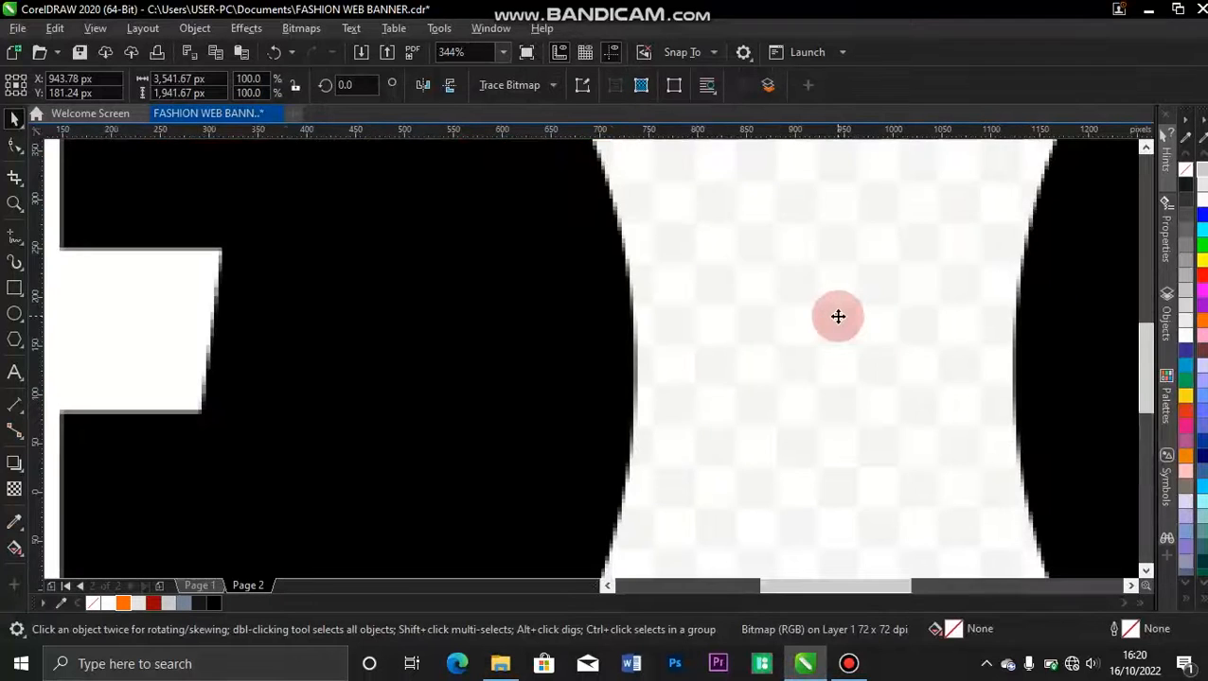
Scale the Facebook and Instagram icon bitmap to about 390 px wide and place it beside the banner.
{"action": "key", "text": "shift+F2"}
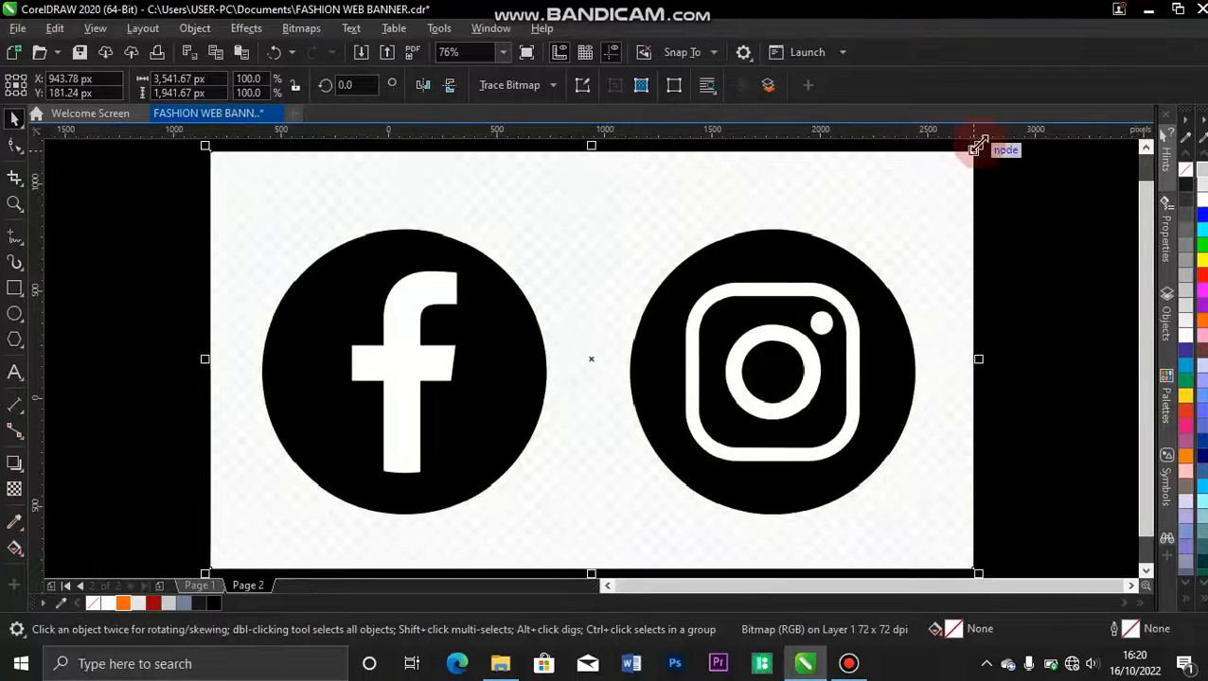
{"action": "left_click_drag", "start_coordinate": [978, 145], "coordinate": [806, 331]}
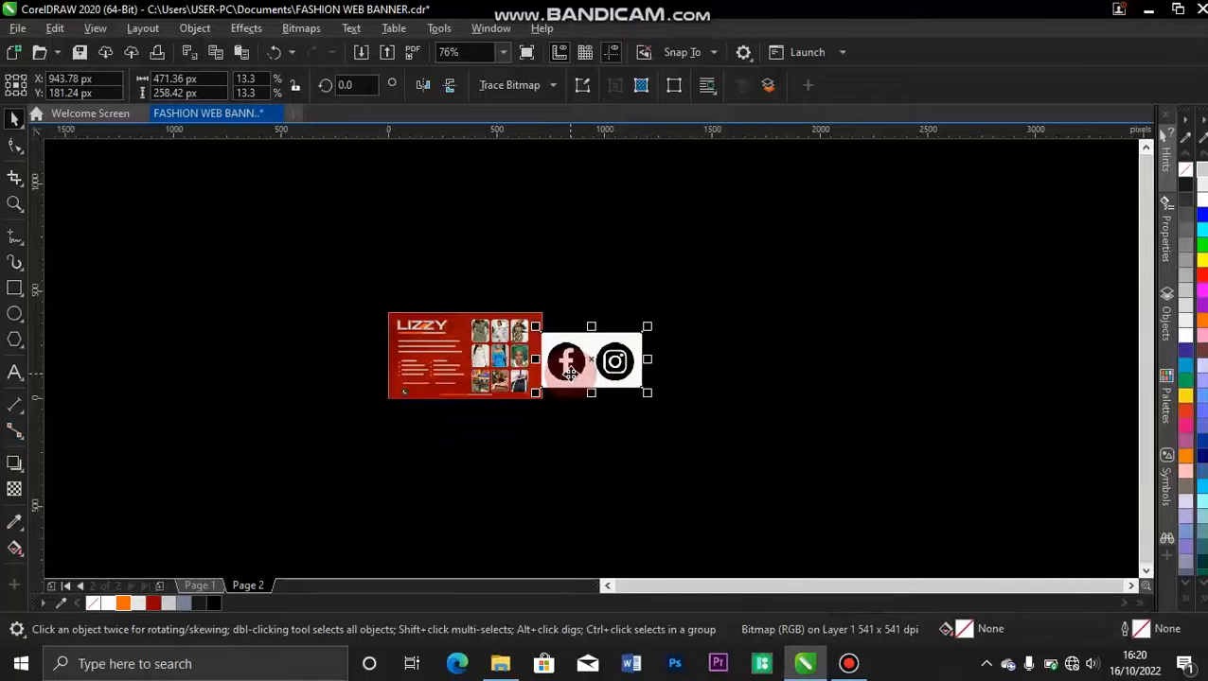
{"action": "scroll", "coordinate": [566, 359], "scroll_direction": "up", "scroll_amount": 4}
{"action": "left_click_drag", "start_coordinate": [929, 398], "coordinate": [920, 352]}
{"action": "left_click_drag", "start_coordinate": [1107, 448], "coordinate": [1036, 409]}
Trace the Facebook and Instagram icon bitmap with a Line Art outline trace using the default settings.
{"action": "left_click", "coordinate": [509, 85]}
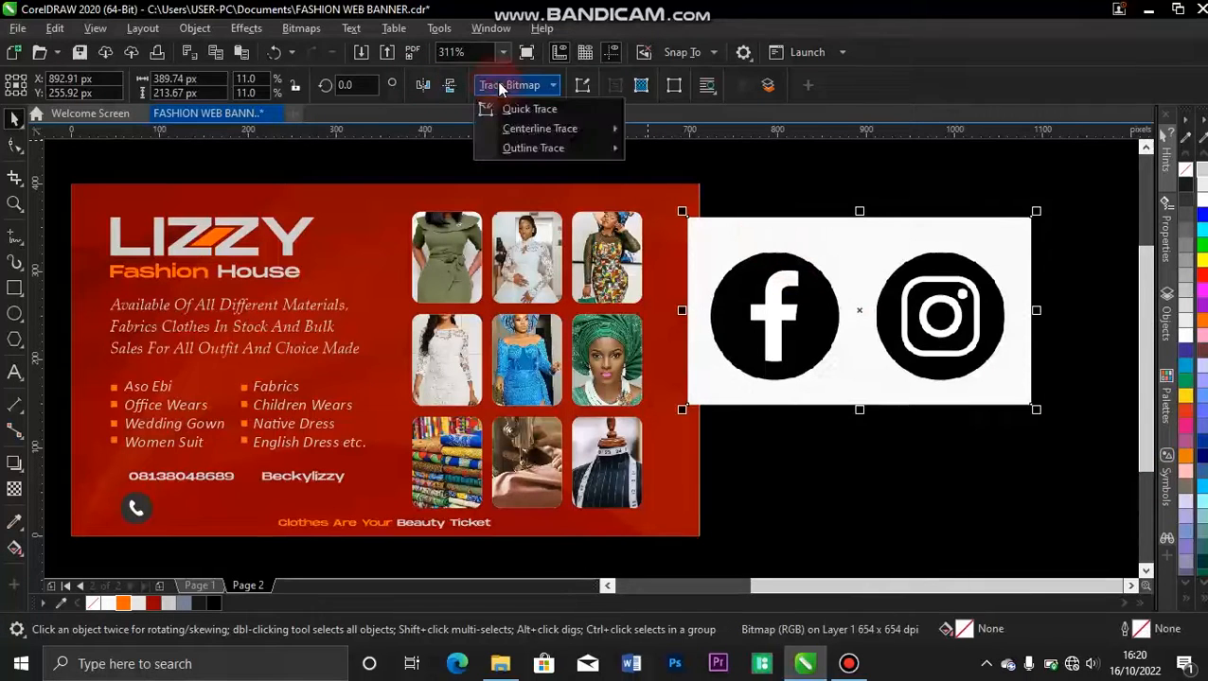
{"action": "mouse_move", "coordinate": [582, 150]}
{"action": "left_click", "coordinate": [663, 151]}
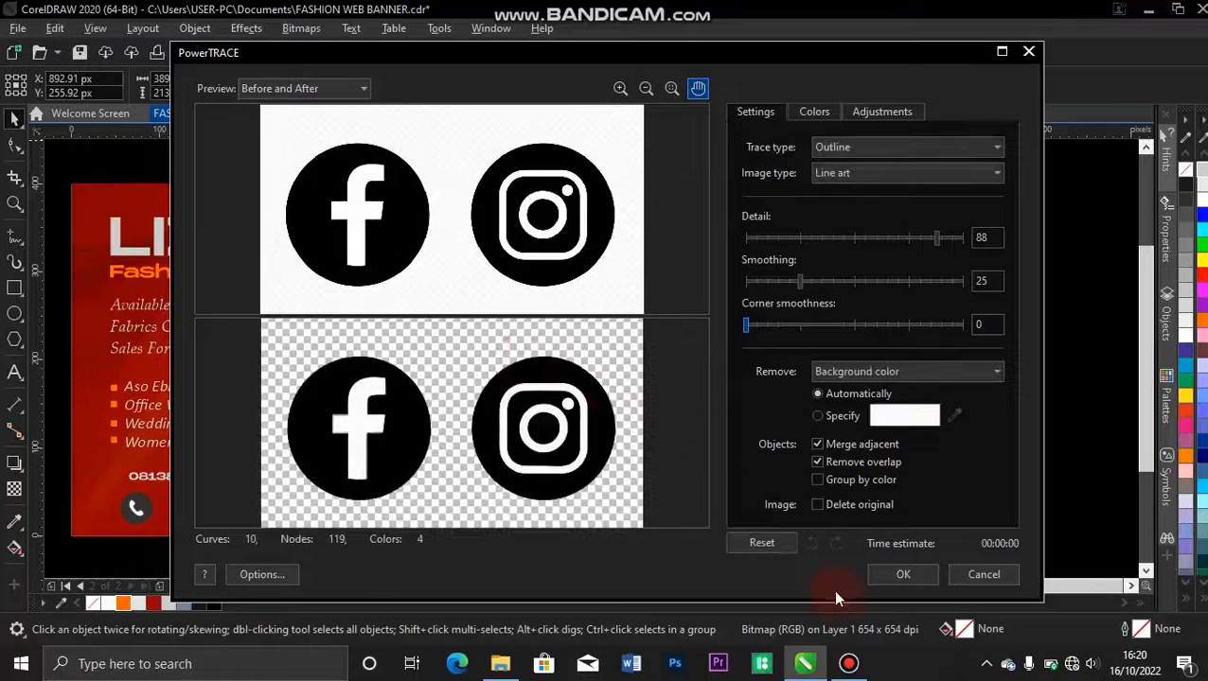
{"action": "left_click", "coordinate": [904, 575]}
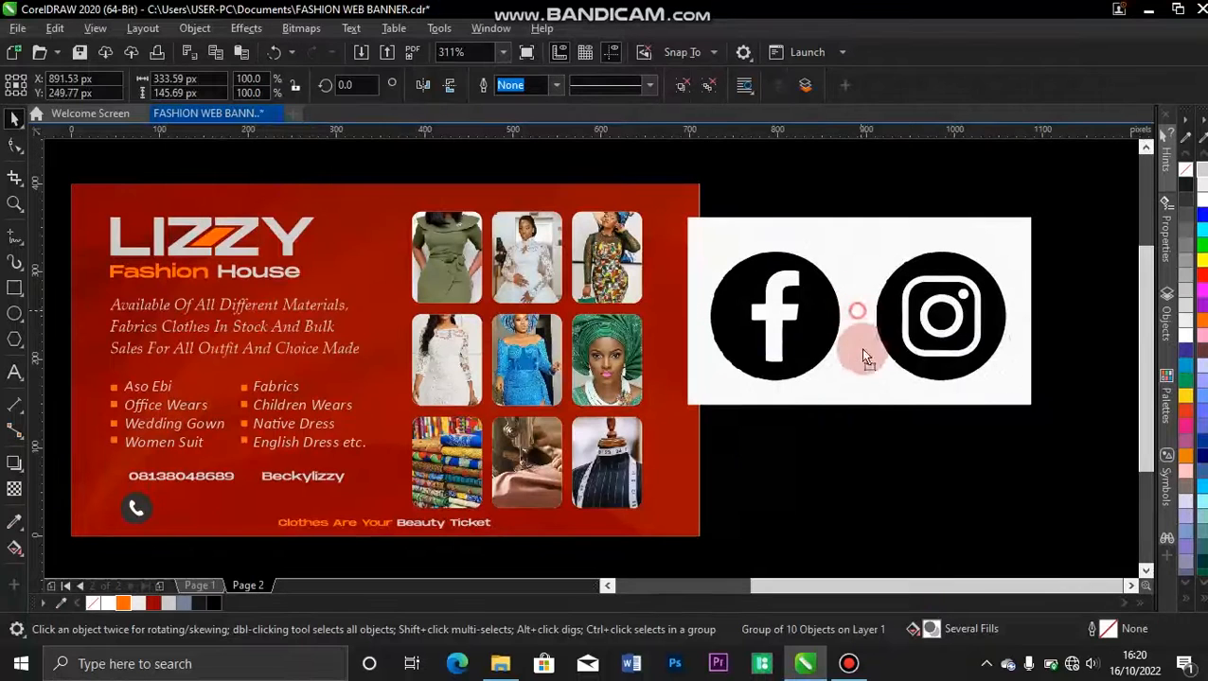
Delete the original Facebook and Instagram bitmap and shift the traced icons towards the banner's lower corner.
{"action": "left_click", "coordinate": [858, 328]}
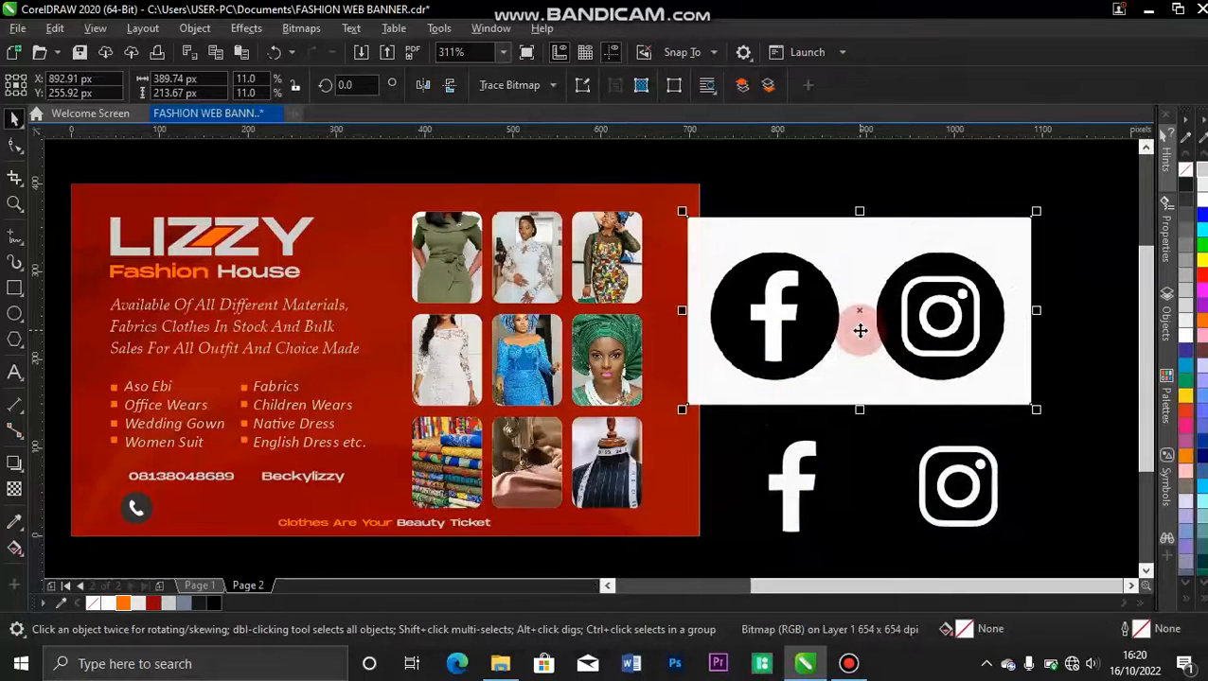
{"action": "key", "text": "Delete"}
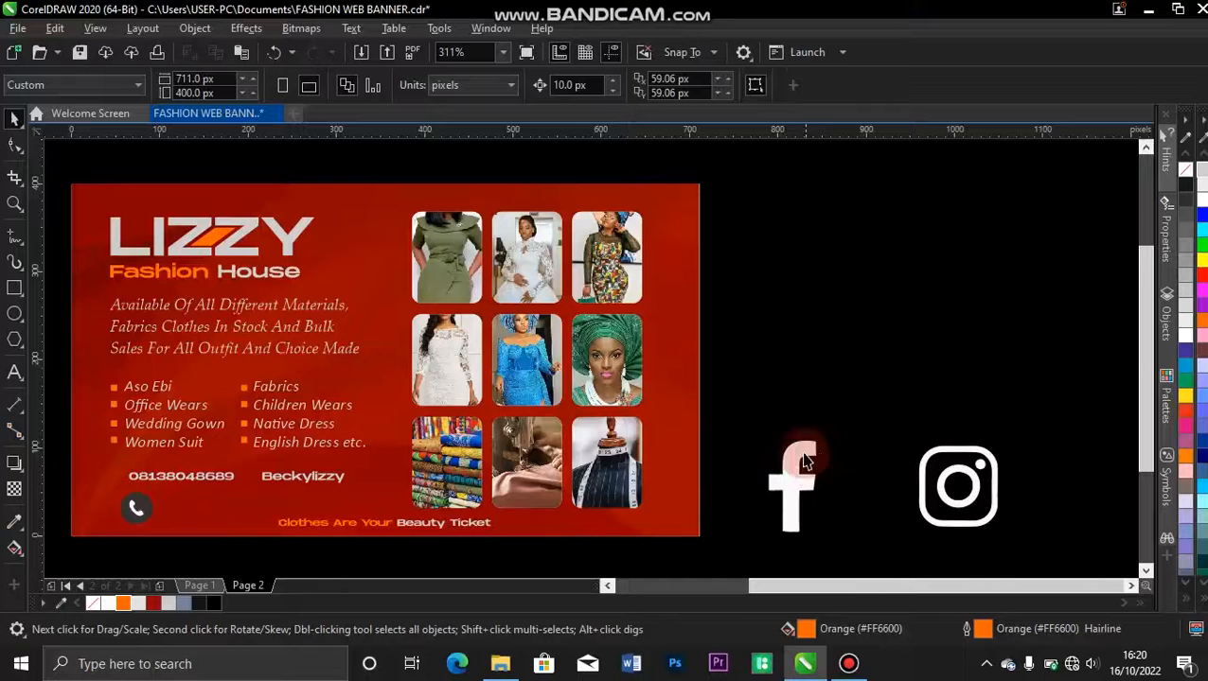
{"action": "left_click_drag", "start_coordinate": [804, 459], "coordinate": [751, 536]}
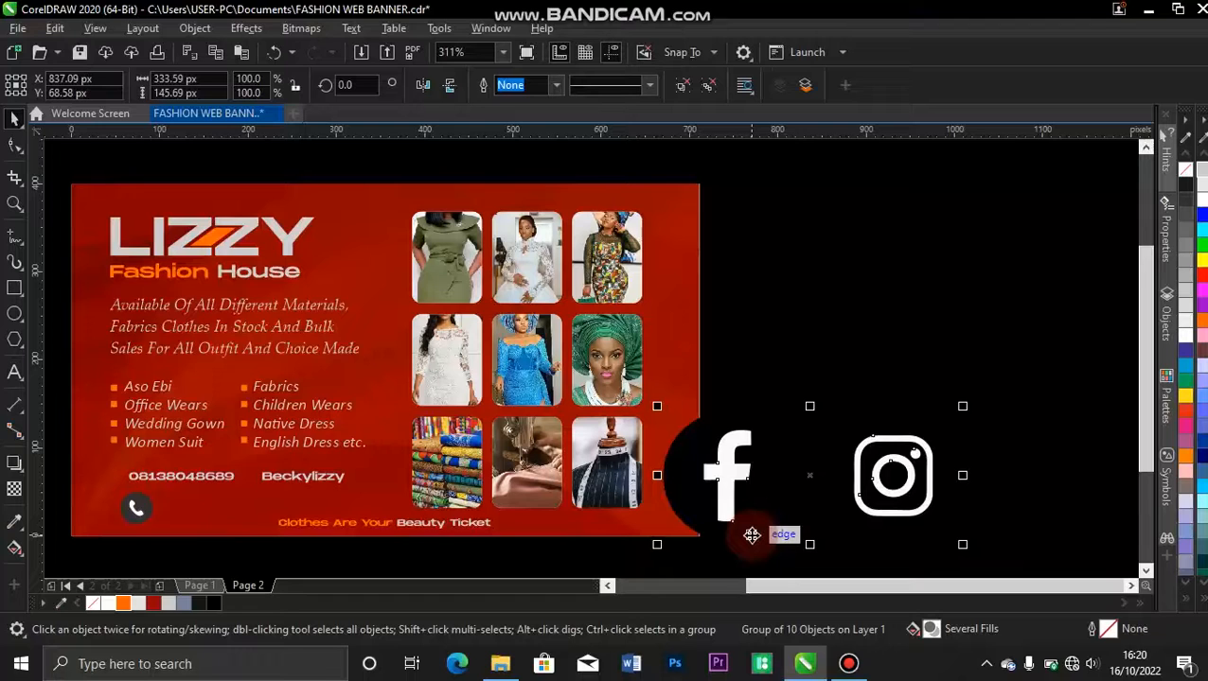
Ungroup the traced social icons and delete the Facebook icon.
{"action": "key", "text": "ctrl+u"}
{"action": "left_click_drag", "start_coordinate": [833, 350], "coordinate": [632, 530]}
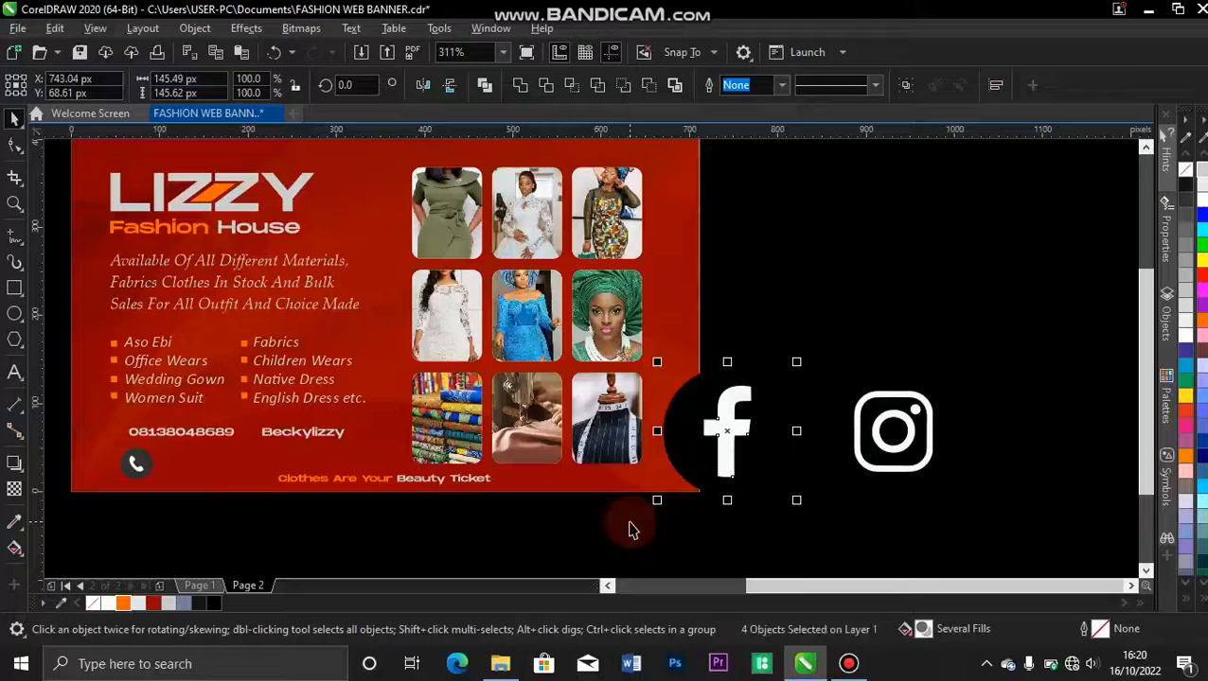
{"action": "key", "text": "Delete"}
Move the Instagram icon onto the banner beside the phone icon and shrink it to about 30 px wide.
{"action": "left_click_drag", "start_coordinate": [799, 293], "coordinate": [1003, 540]}
{"action": "left_click_drag", "start_coordinate": [965, 361], "coordinate": [197, 466]}
{"action": "left_click_drag", "start_coordinate": [228, 511], "coordinate": [199, 479]}
Fill the dark circle of the phone icon with orange #FF6600.
{"action": "key", "text": "z"}
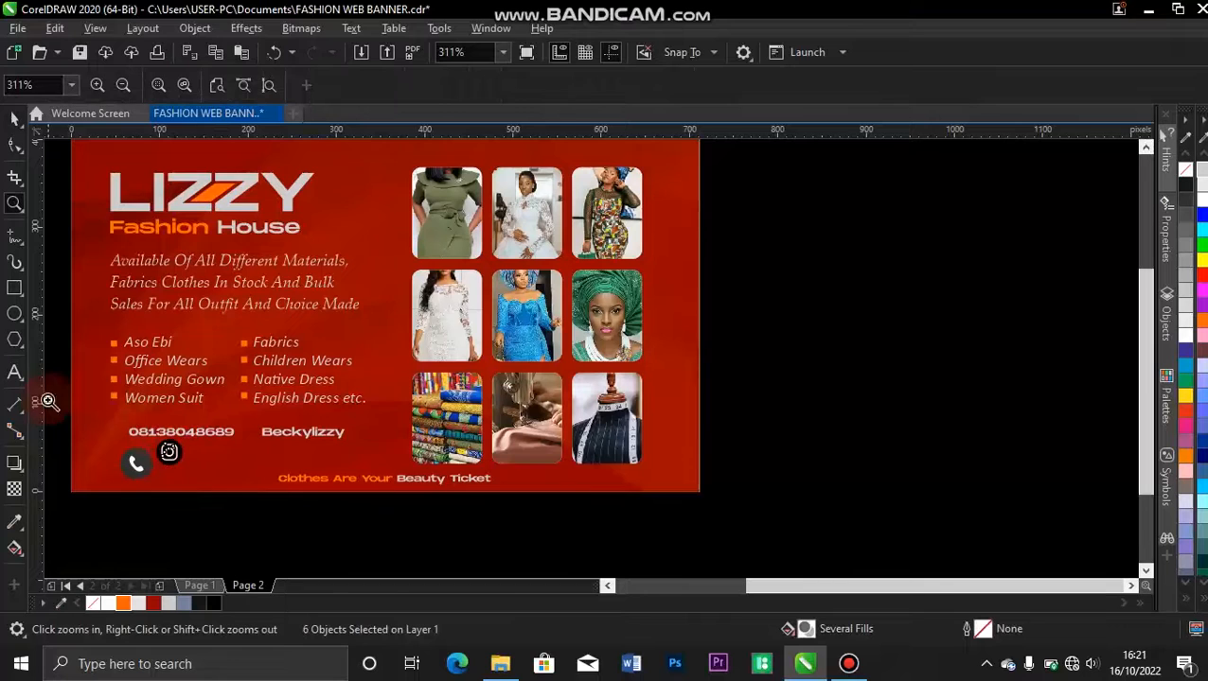
{"action": "left_click_drag", "start_coordinate": [54, 372], "coordinate": [541, 502]}
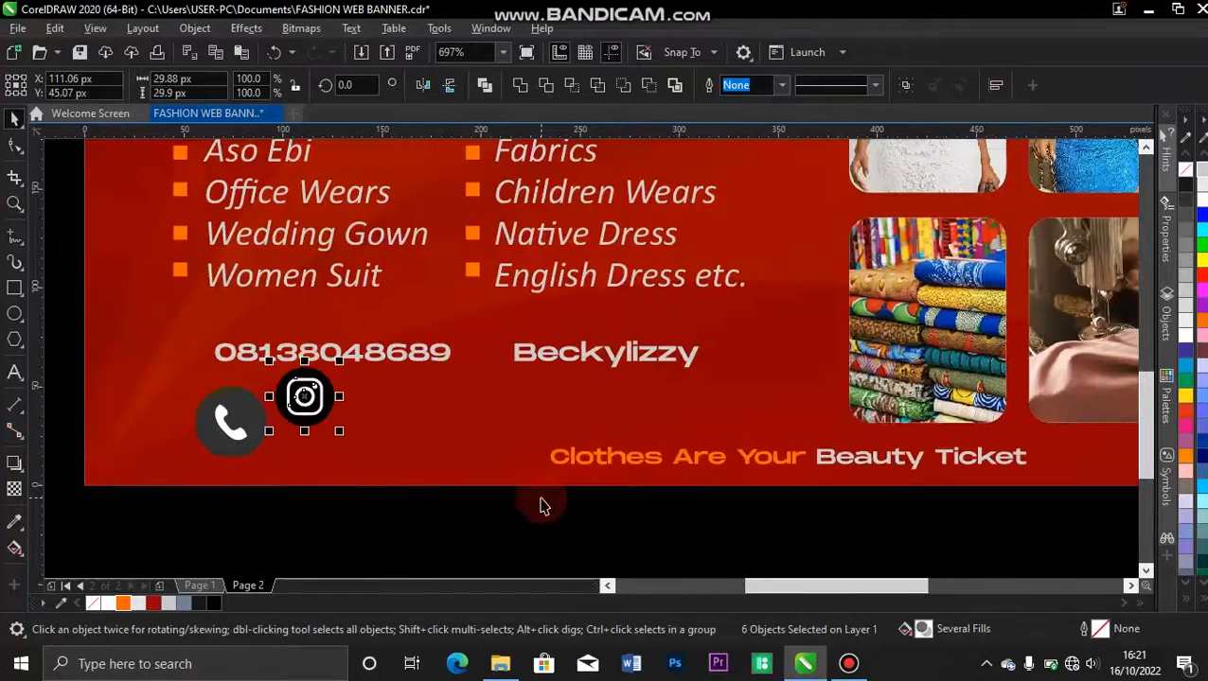
{"action": "left_click", "coordinate": [234, 427]}
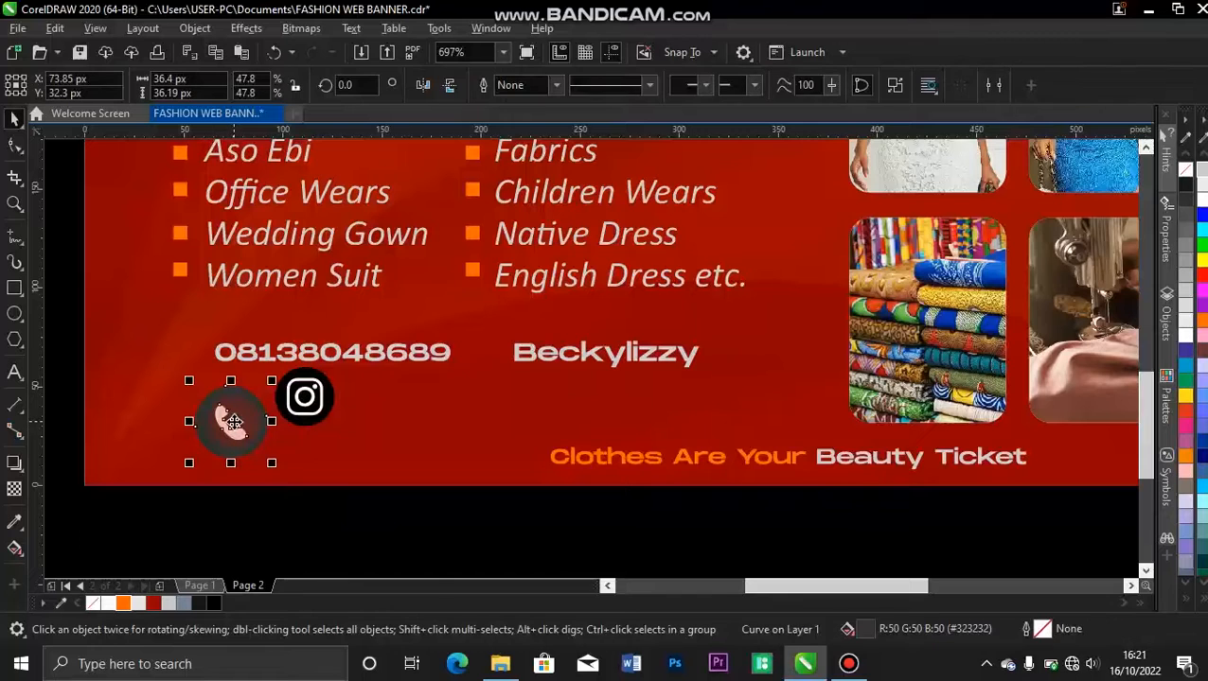
{"action": "left_click", "coordinate": [269, 422]}
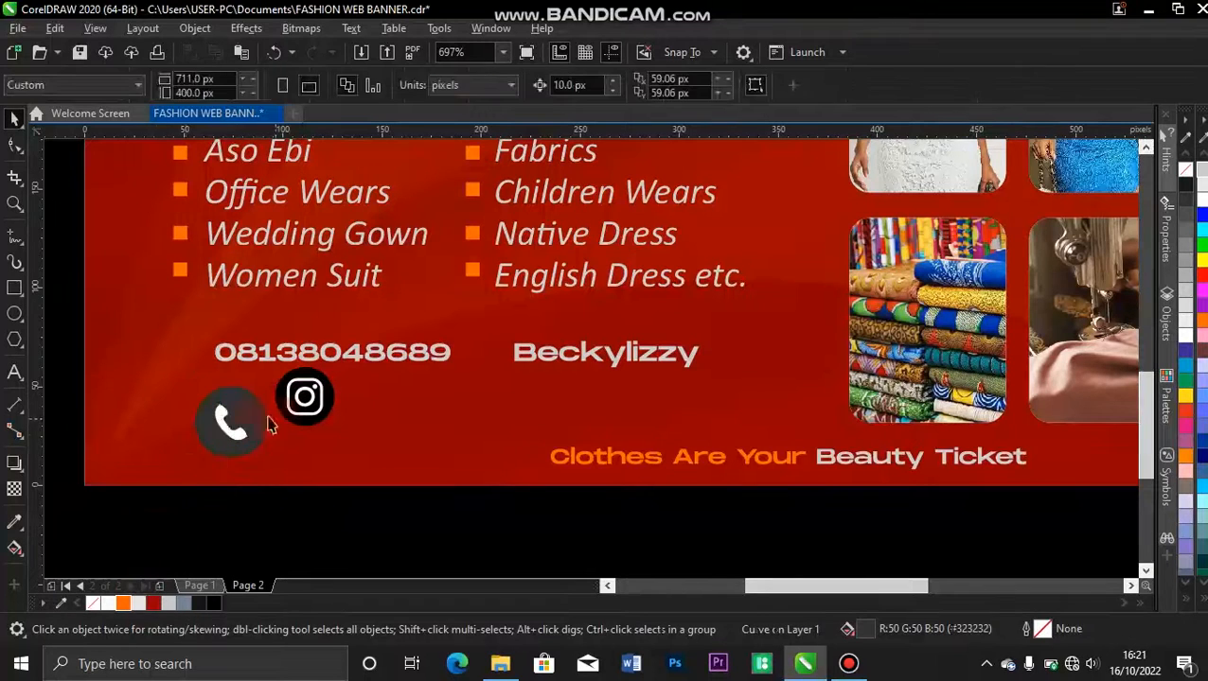
{"action": "left_click", "coordinate": [211, 439]}
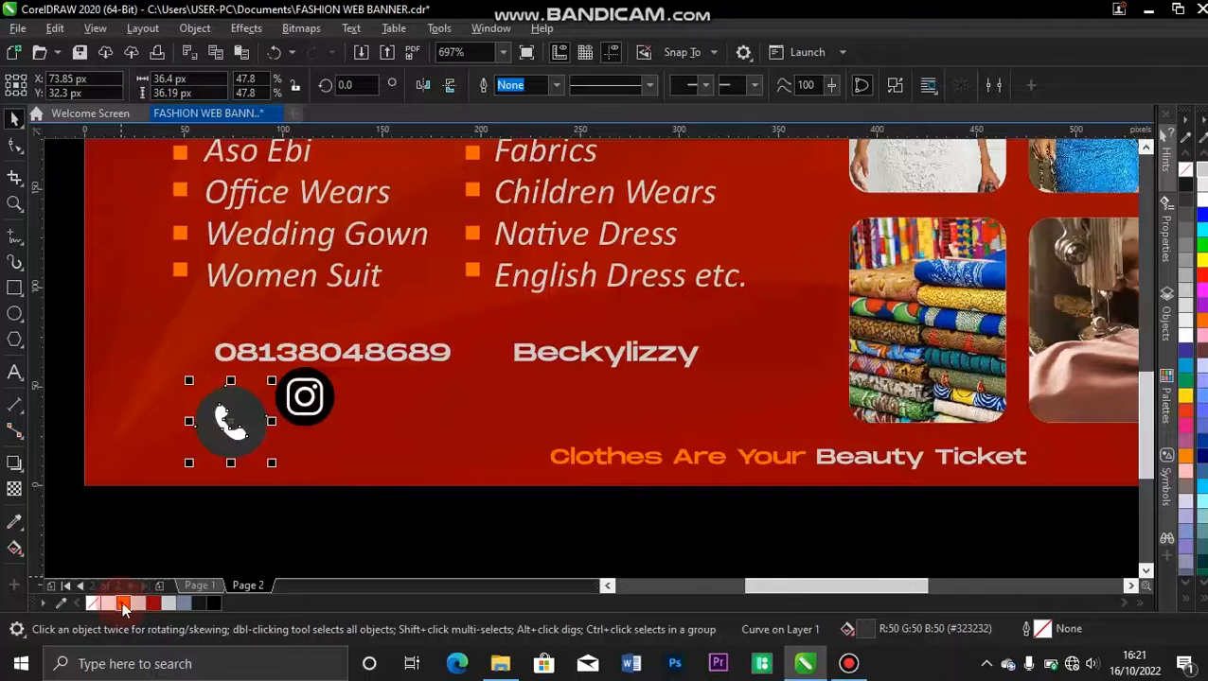
{"action": "left_click", "coordinate": [122, 603]}
Group the phone icon, scale it to about 14 px wide and place it directly in front of the phone number.
{"action": "left_click", "coordinate": [196, 524]}
{"action": "left_click_drag", "start_coordinate": [180, 523], "coordinate": [275, 445]}
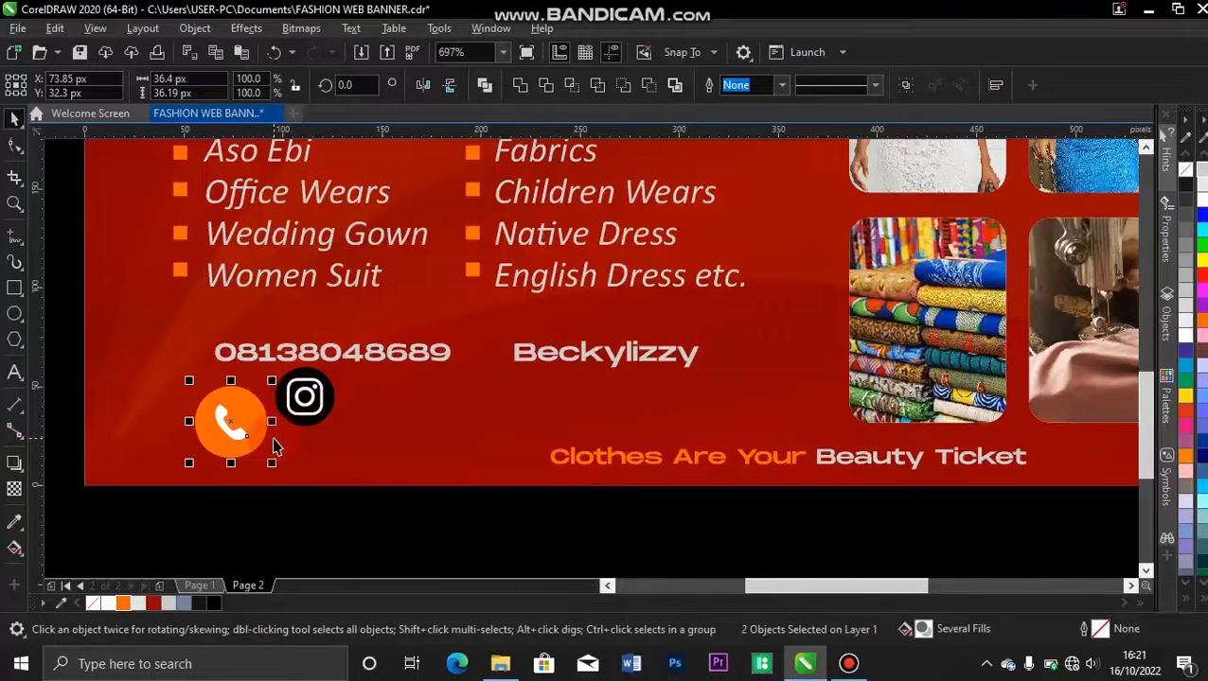
{"action": "key", "text": "ctrl+g"}
{"action": "left_click_drag", "start_coordinate": [274, 468], "coordinate": [186, 351]}
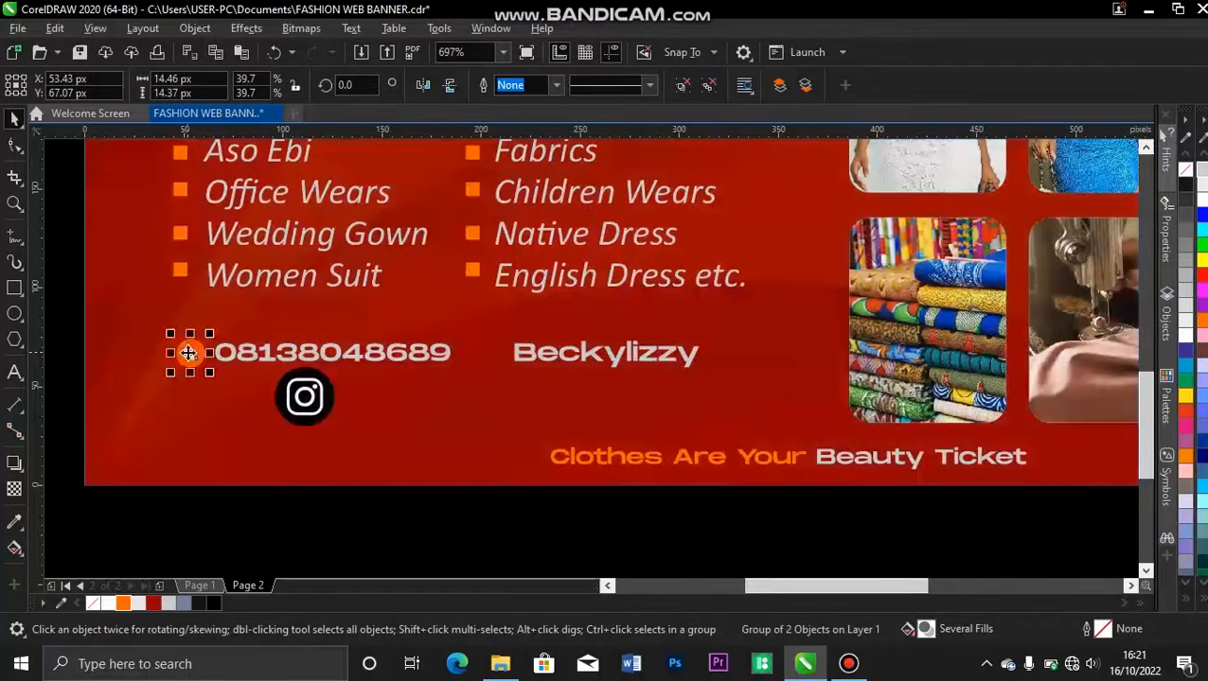
Fill the black outer circle of the Instagram icon with orange #FF6600.
{"action": "left_click", "coordinate": [318, 531]}
{"action": "left_click", "coordinate": [330, 398]}
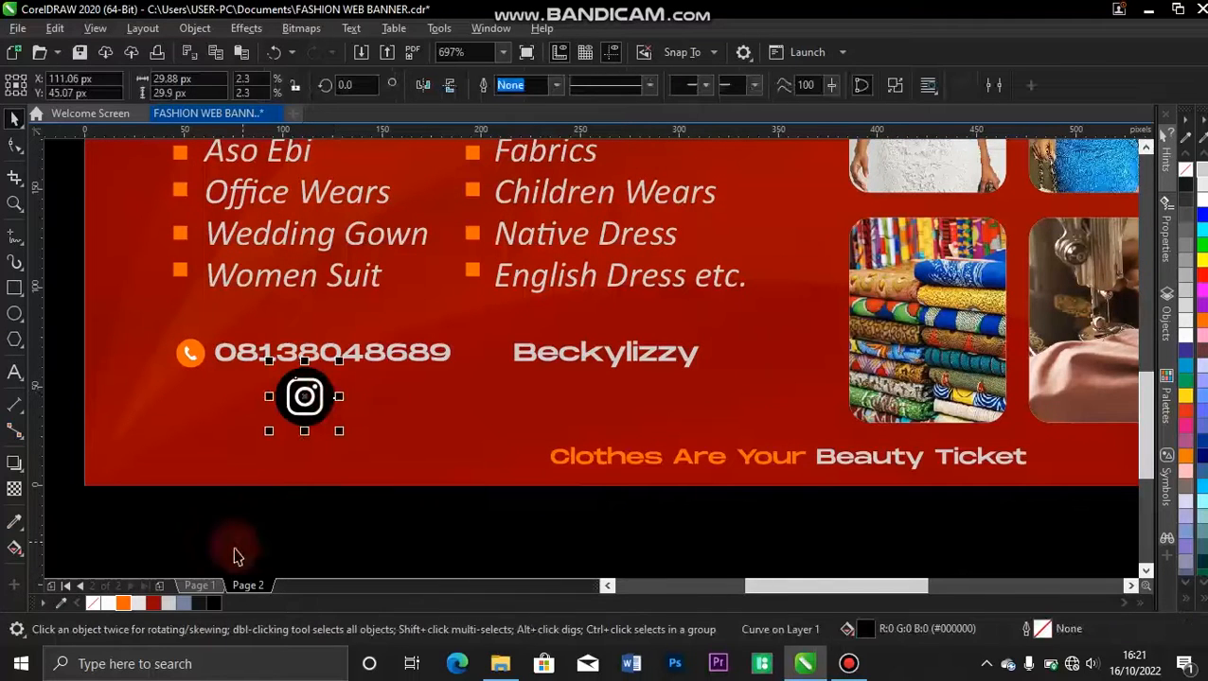
{"action": "left_click", "coordinate": [124, 604]}
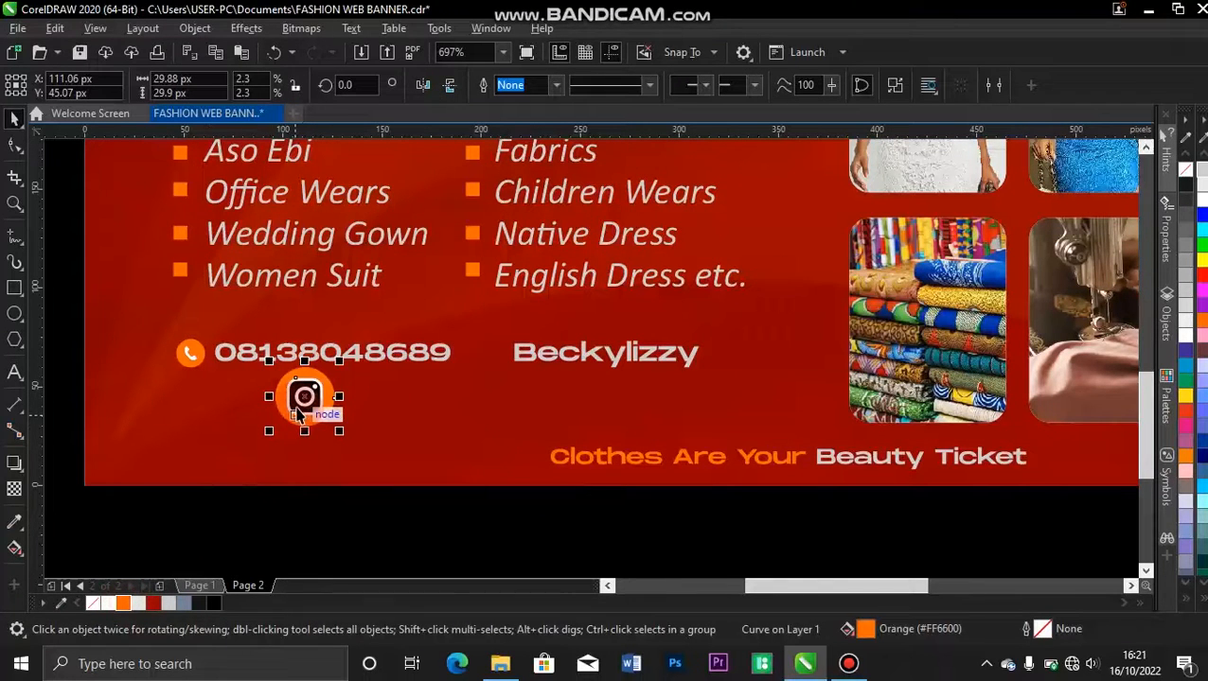
Try filling the white lens ring of the Instagram icon with orange #FF6600.
{"action": "left_click", "coordinate": [299, 409]}
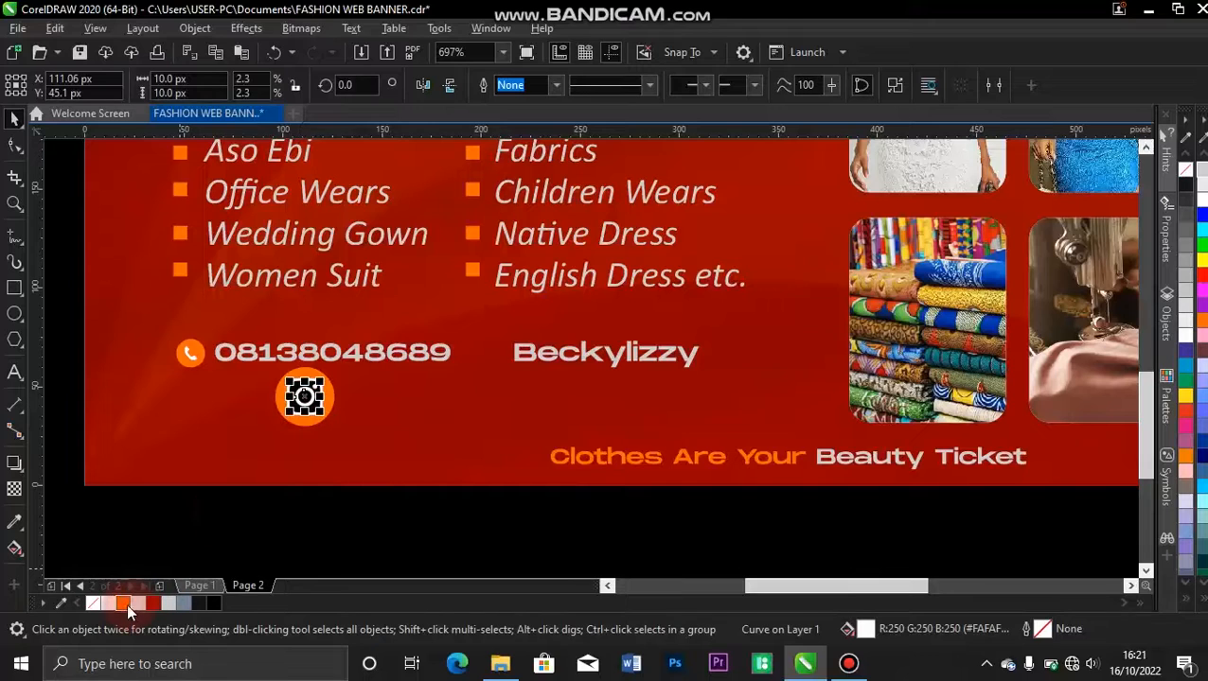
{"action": "left_click", "coordinate": [124, 604]}
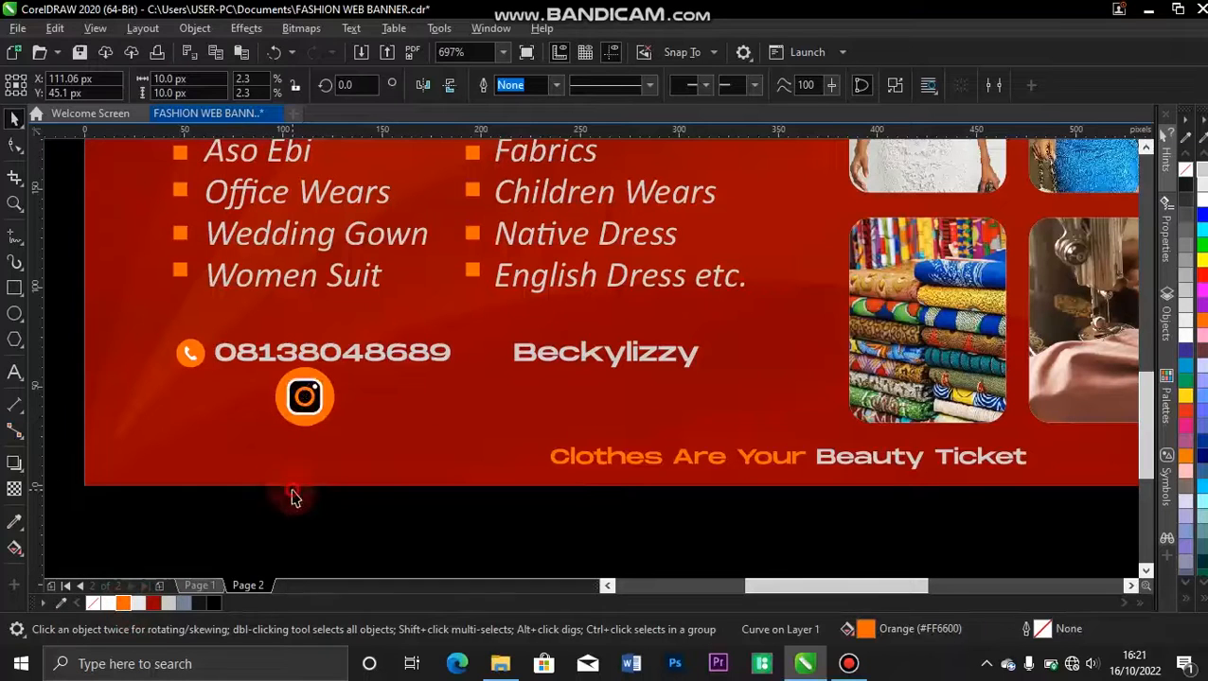
{"action": "key", "text": "Escape"}
{"action": "left_click", "coordinate": [303, 409]}
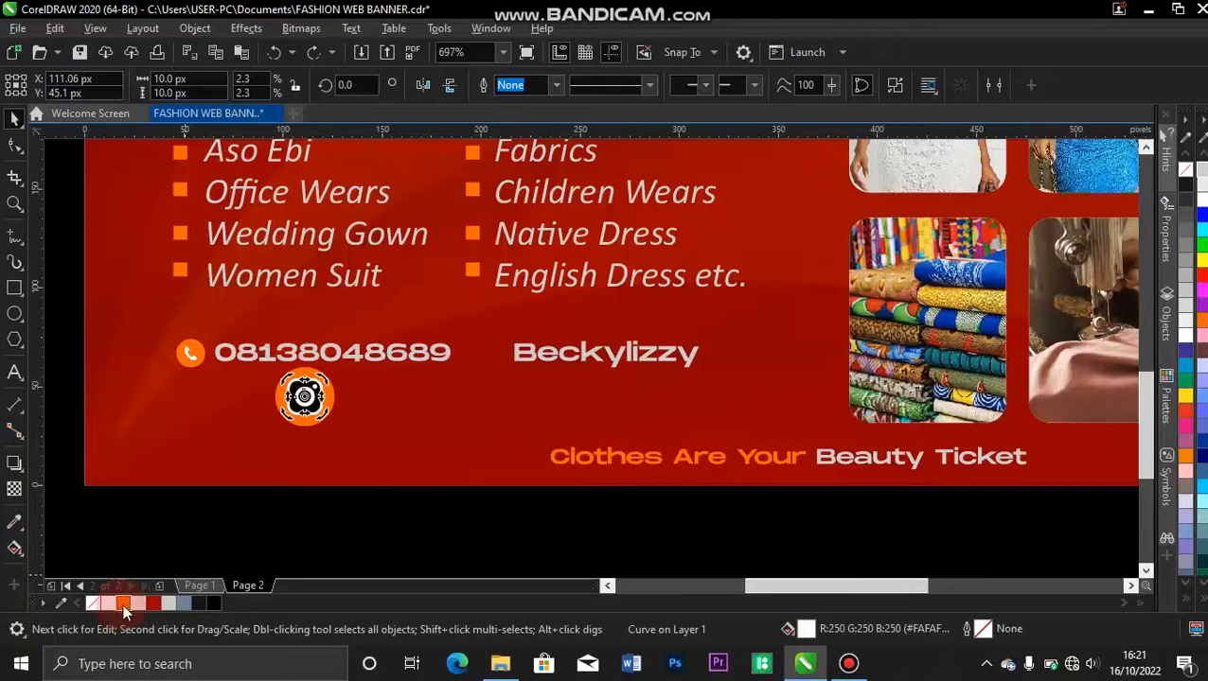
{"action": "left_click", "coordinate": [124, 606]}
Fill the Instagram icon's black camera body and black lens centre with orange #FF6600, keeping its lines white.
{"action": "key", "text": "z"}
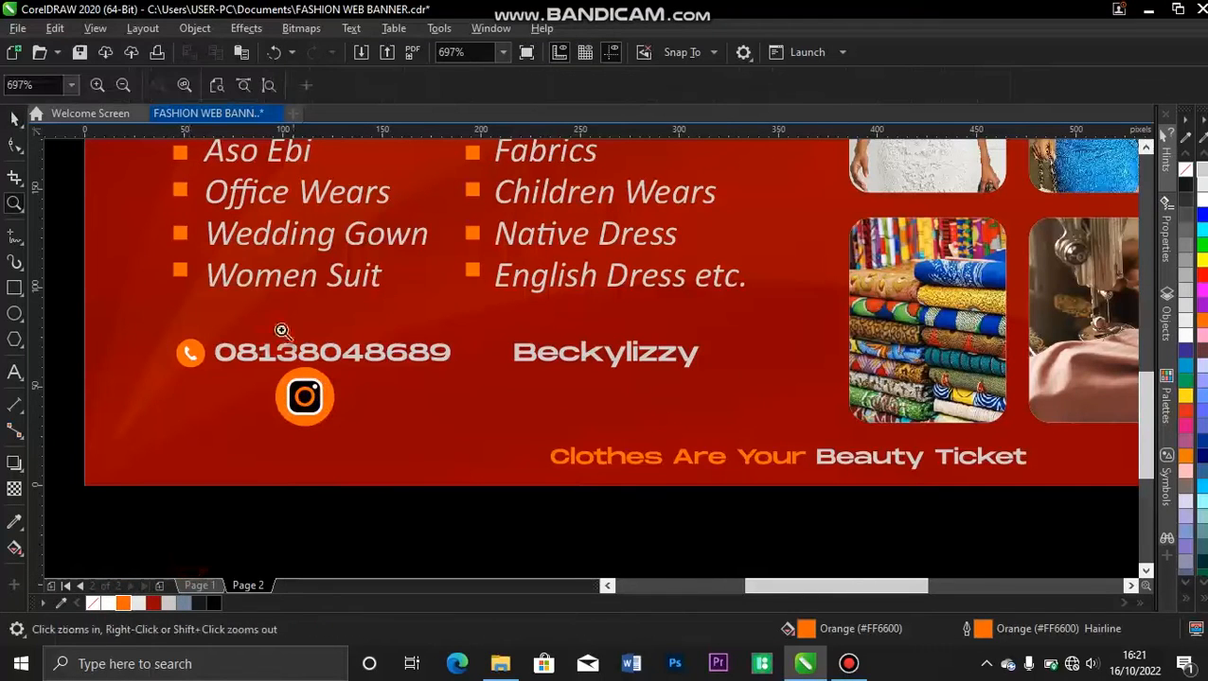
{"action": "left_click_drag", "start_coordinate": [202, 311], "coordinate": [487, 494]}
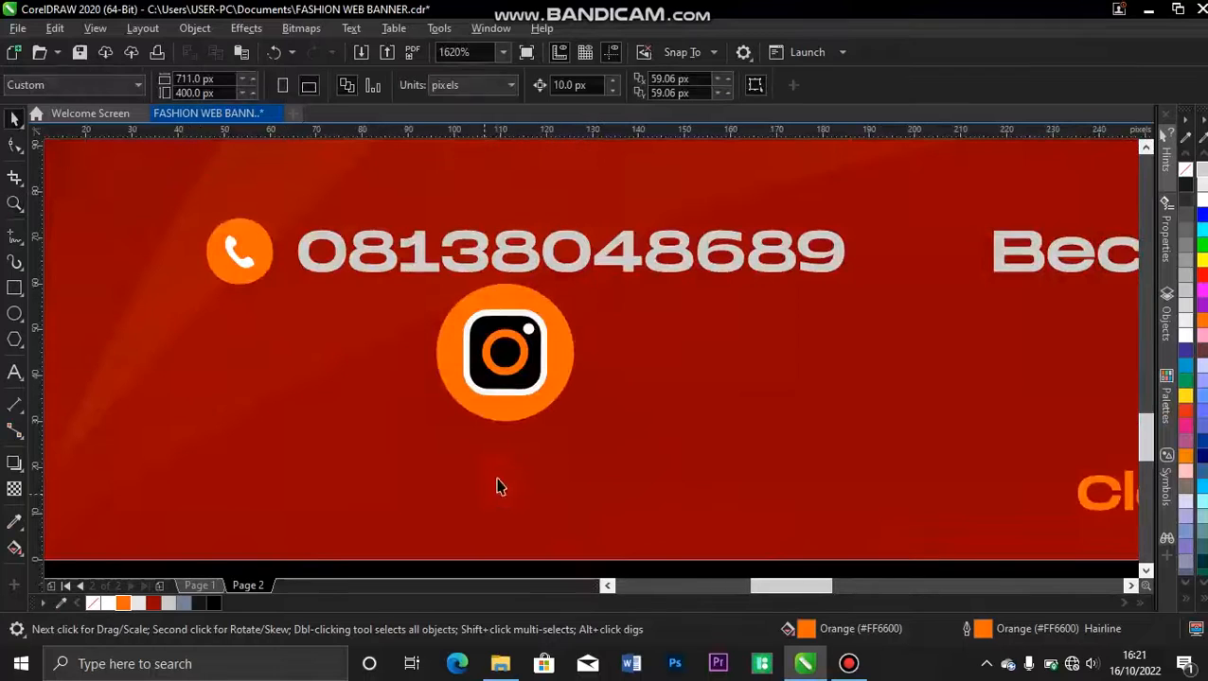
{"action": "left_click", "coordinate": [482, 360]}
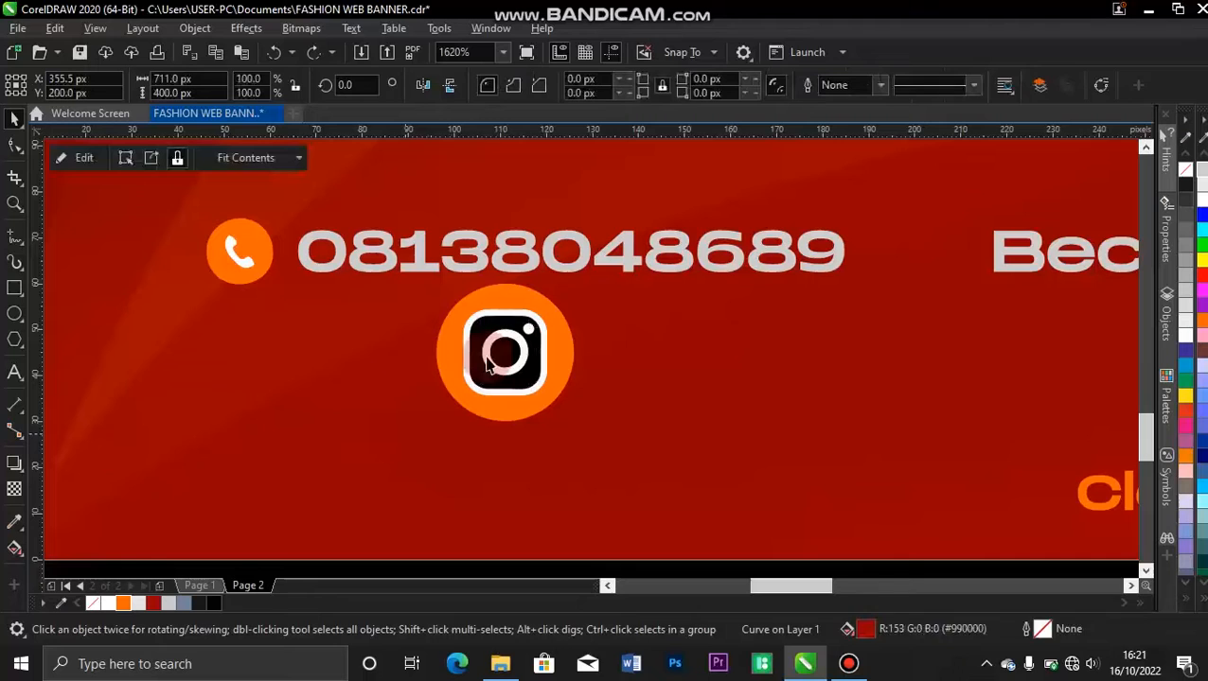
{"action": "left_click", "coordinate": [474, 333]}
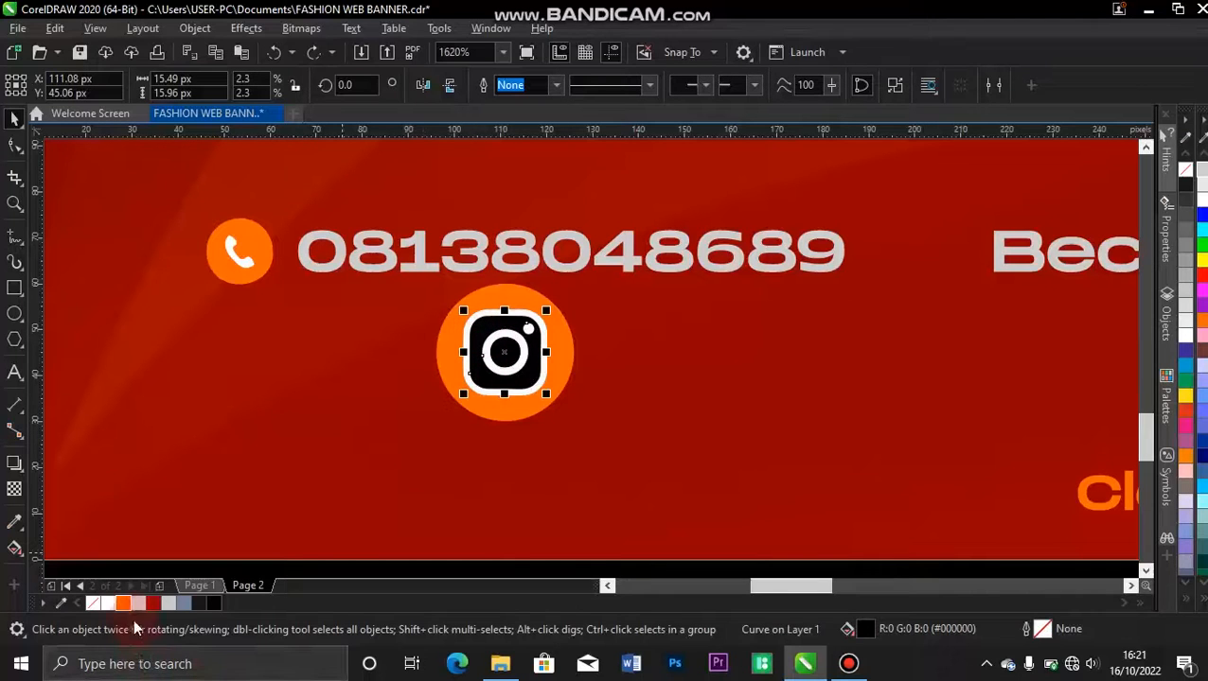
{"action": "left_click", "coordinate": [124, 602]}
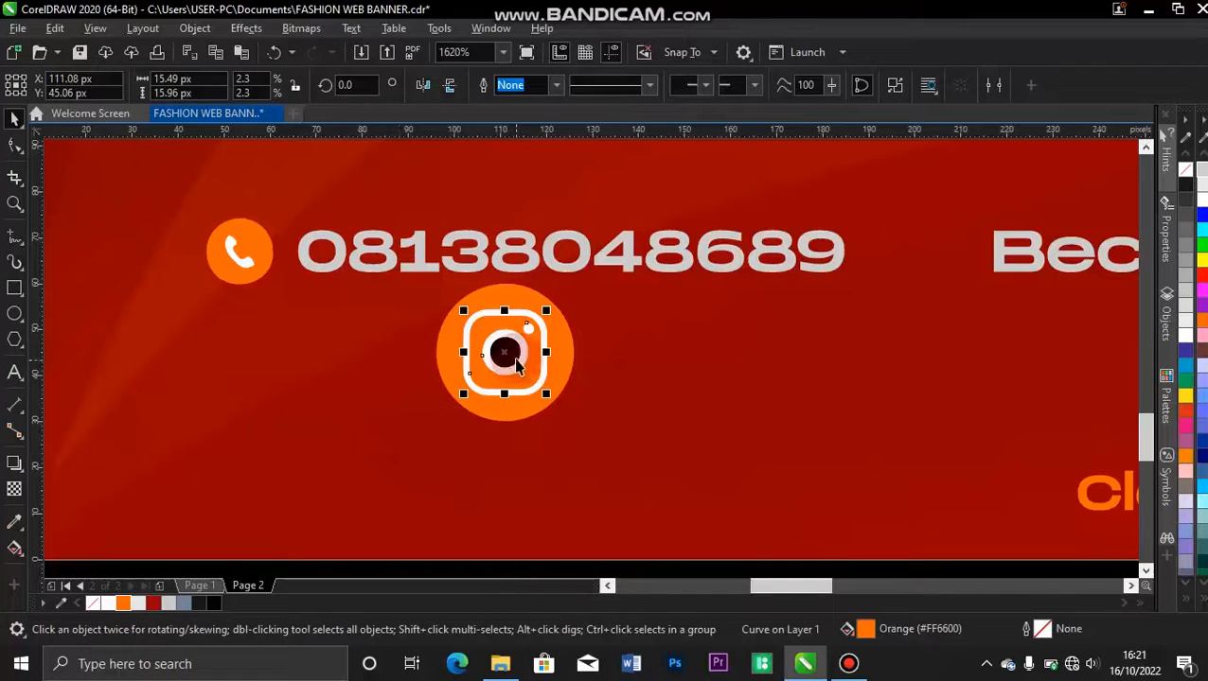
{"action": "left_click", "coordinate": [511, 355]}
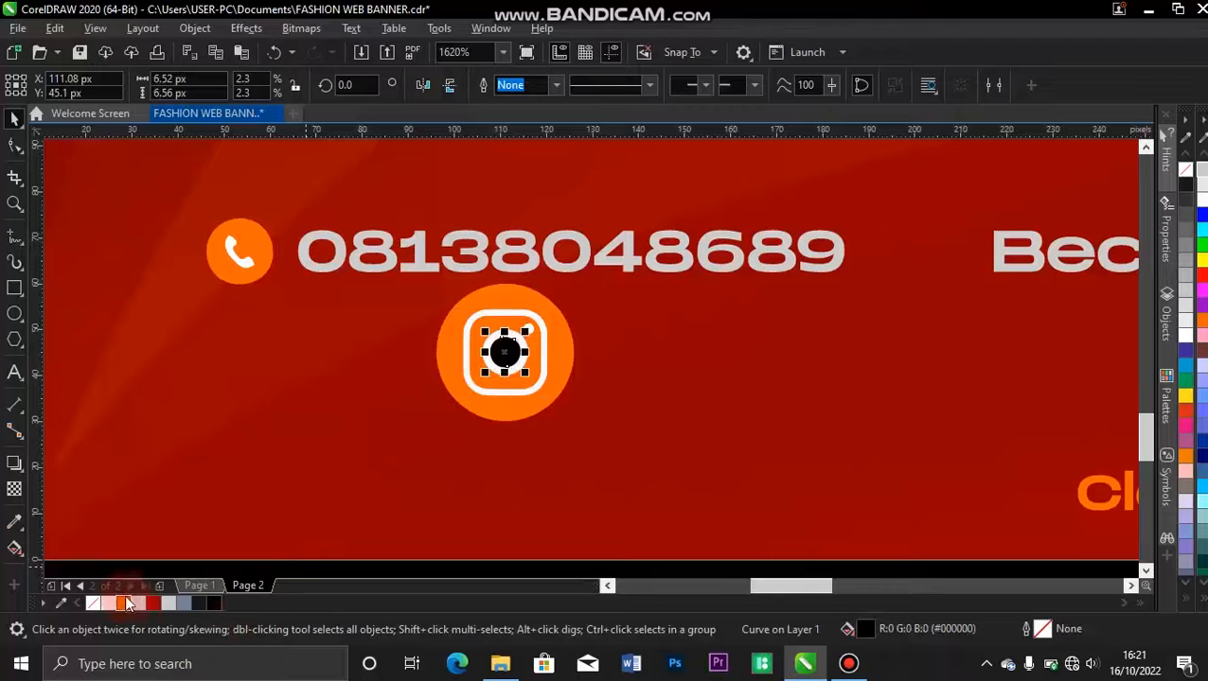
{"action": "left_click", "coordinate": [124, 603]}
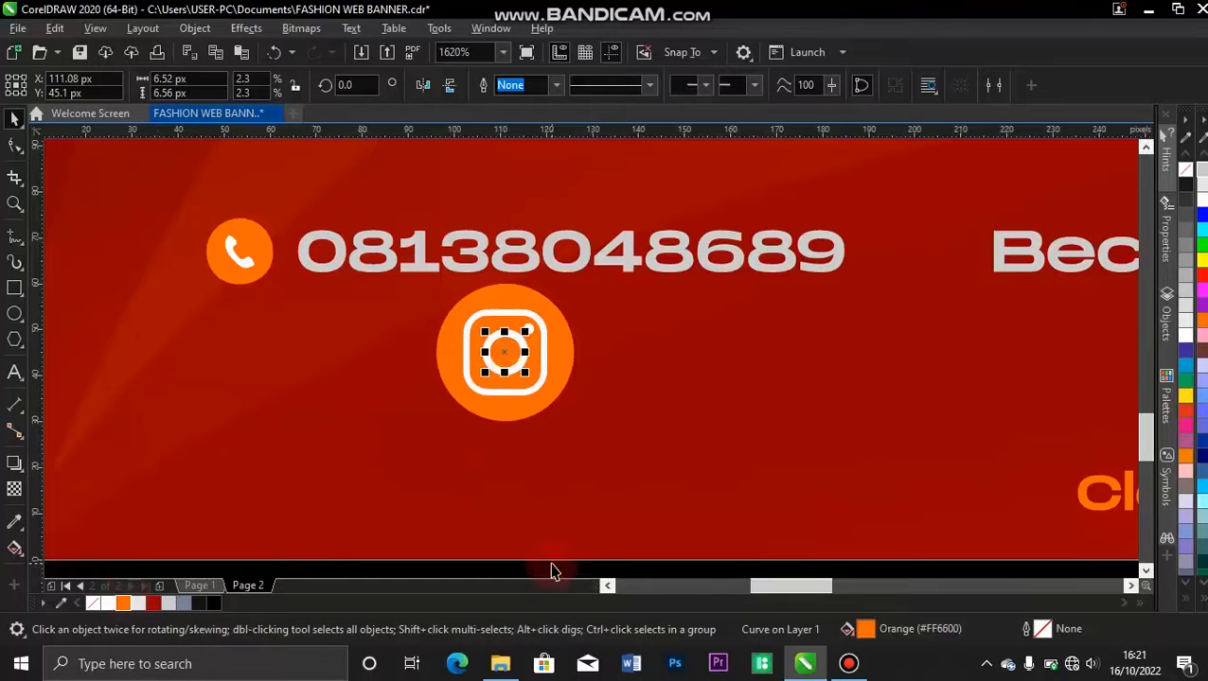
Group the six parts of the Instagram icon into one object.
{"action": "key", "text": "shift+F4"}
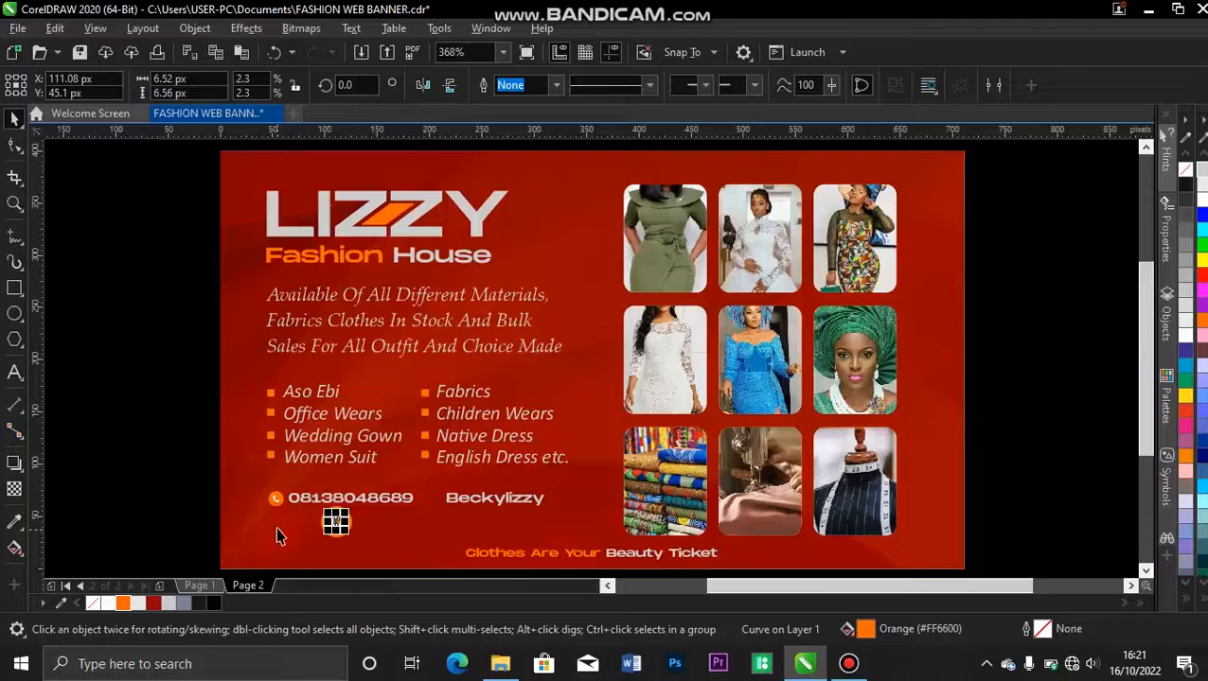
{"action": "left_click", "coordinate": [192, 520]}
{"action": "left_click_drag", "start_coordinate": [325, 573], "coordinate": [366, 486]}
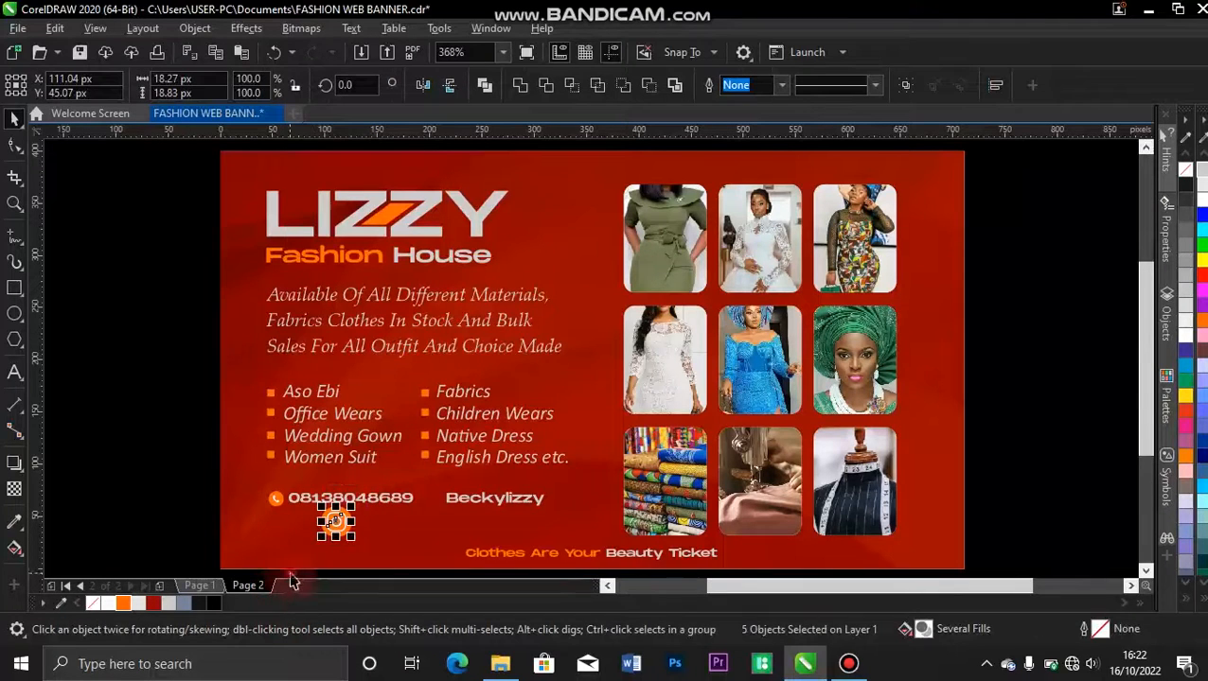
{"action": "left_click_drag", "start_coordinate": [292, 578], "coordinate": [374, 503]}
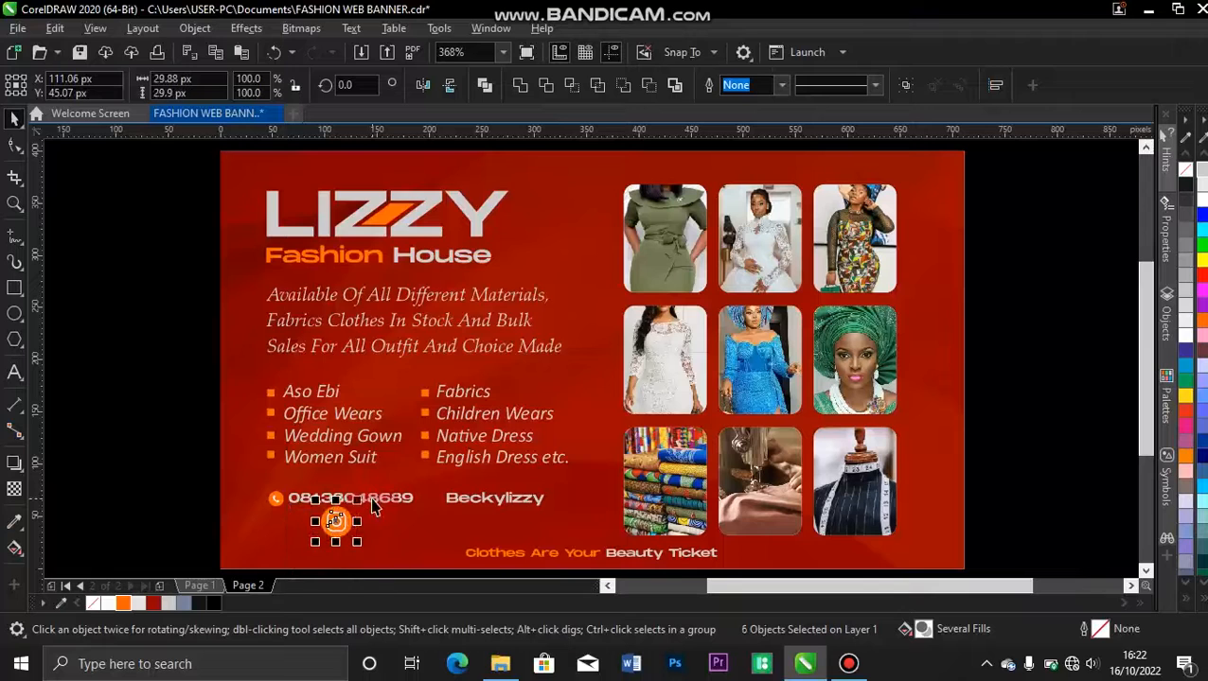
{"action": "key", "text": "ctrl+g"}
Scale the grouped Instagram icon to about 14 px wide and place it between the phone number and the Instagram handle.
{"action": "left_click_drag", "start_coordinate": [348, 535], "coordinate": [295, 508]}
{"action": "key", "text": "z"}
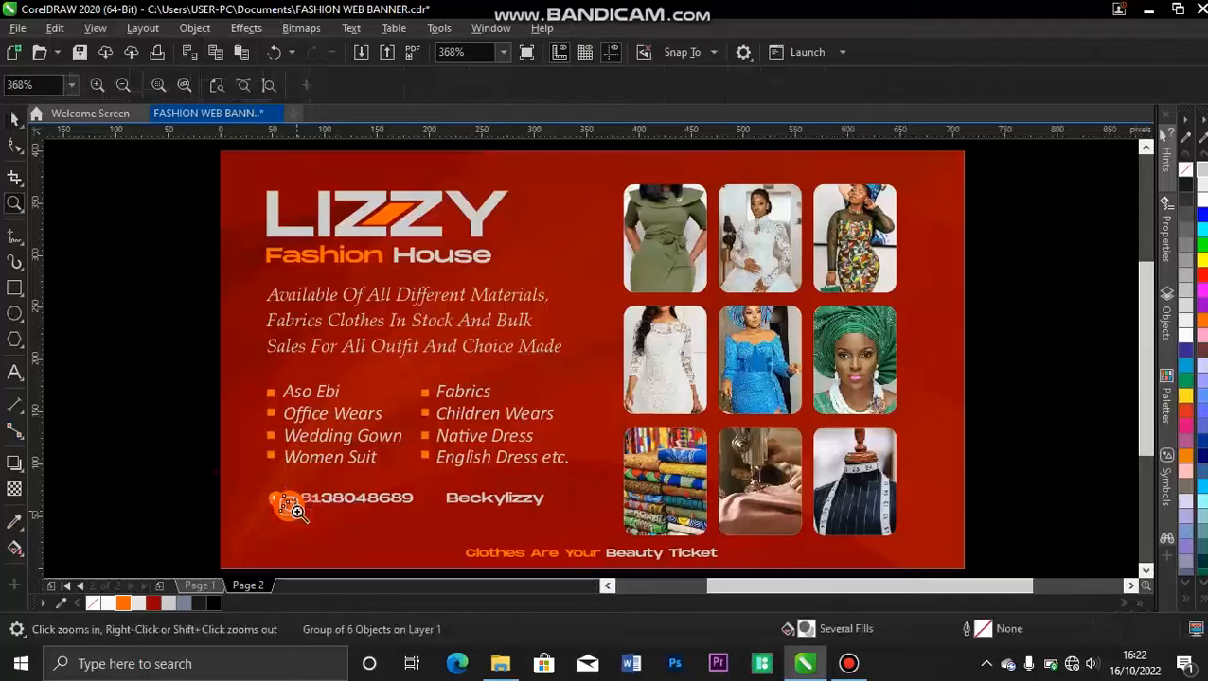
{"action": "left_click_drag", "start_coordinate": [163, 432], "coordinate": [614, 561]}
{"action": "key", "text": "space"}
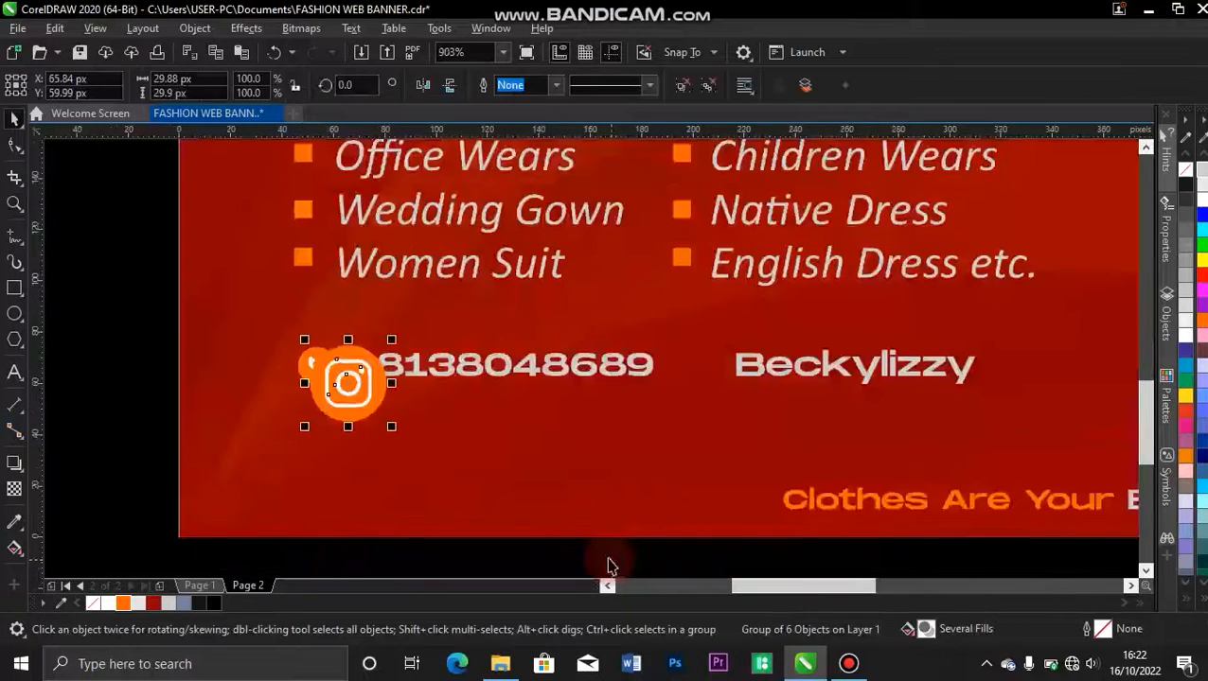
{"action": "left_click_drag", "start_coordinate": [391, 423], "coordinate": [701, 365]}
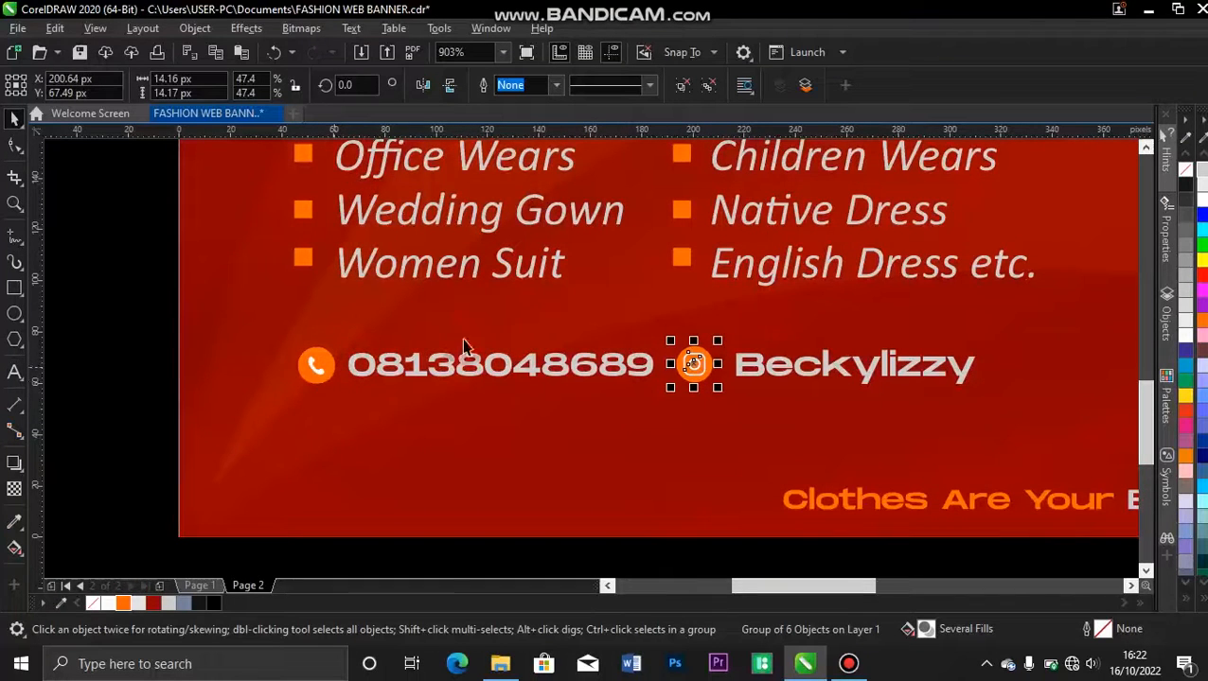
Align the Instagram icon vertically with the phone icon, and the phone number with the Instagram handle.
{"action": "left_click", "coordinate": [320, 366], "text": "shift"}
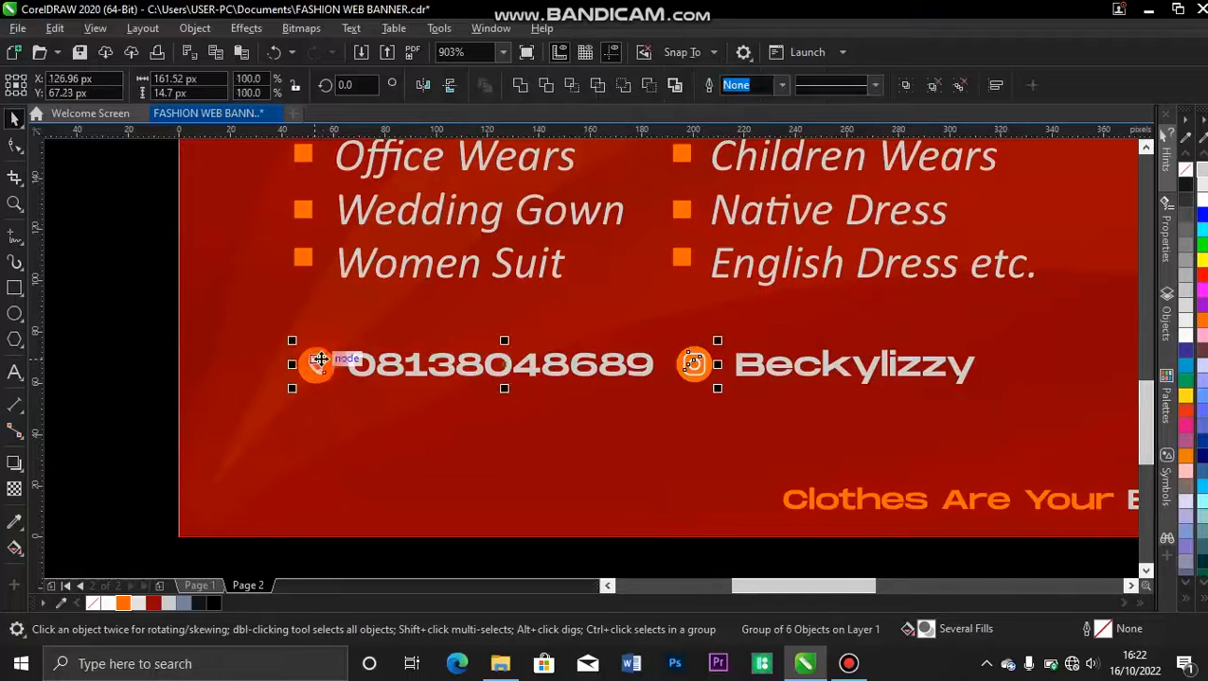
{"action": "left_click", "coordinate": [617, 364]}
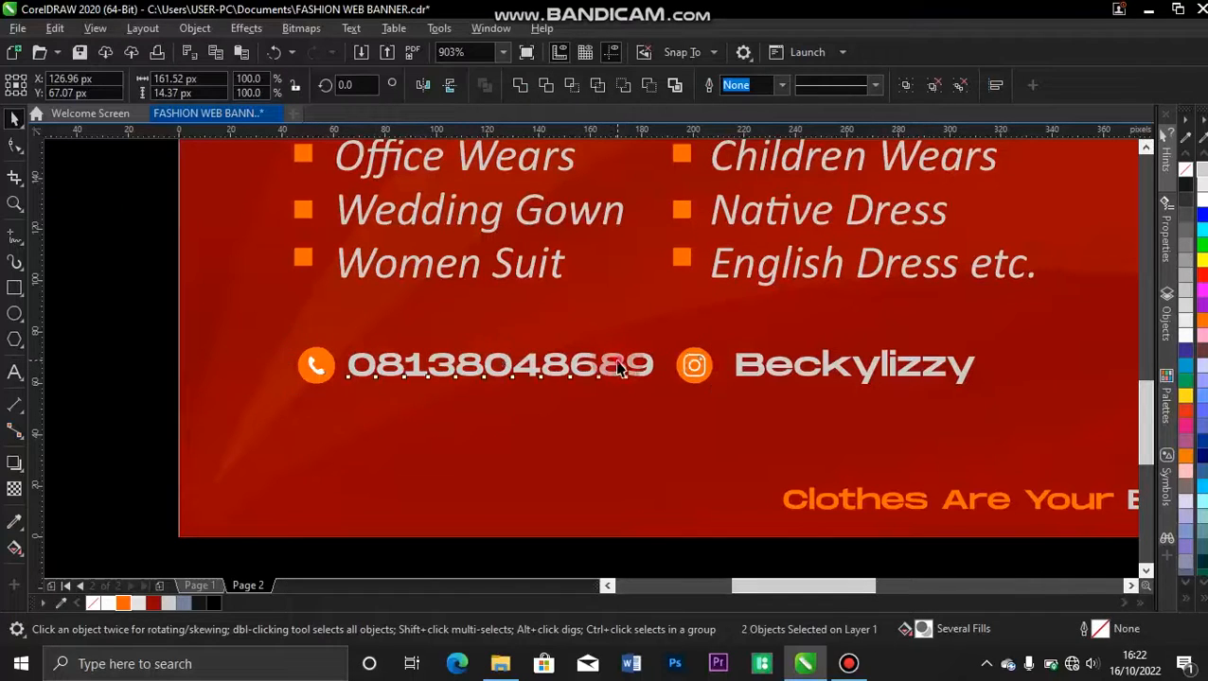
{"action": "left_click", "coordinate": [757, 367], "text": "shift"}
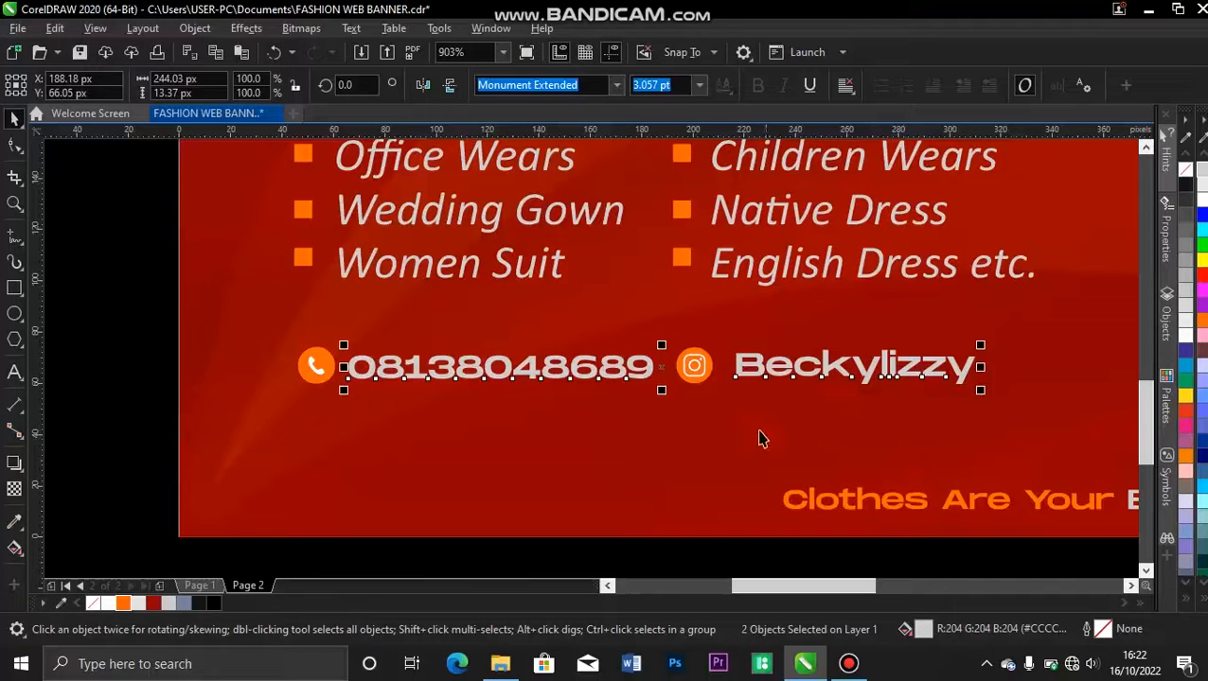
{"action": "left_click", "coordinate": [579, 568]}
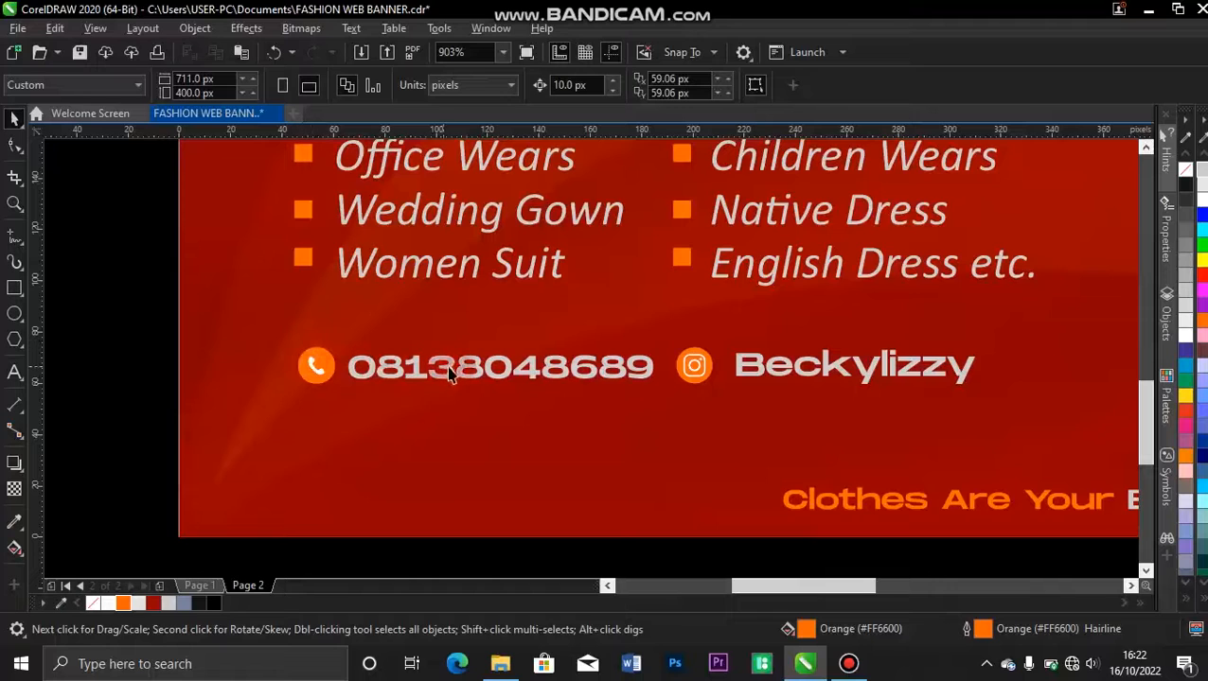
Try nudging the Instagram icon 5 px closer to the handle, and move it back.
{"action": "left_click", "coordinate": [700, 370]}
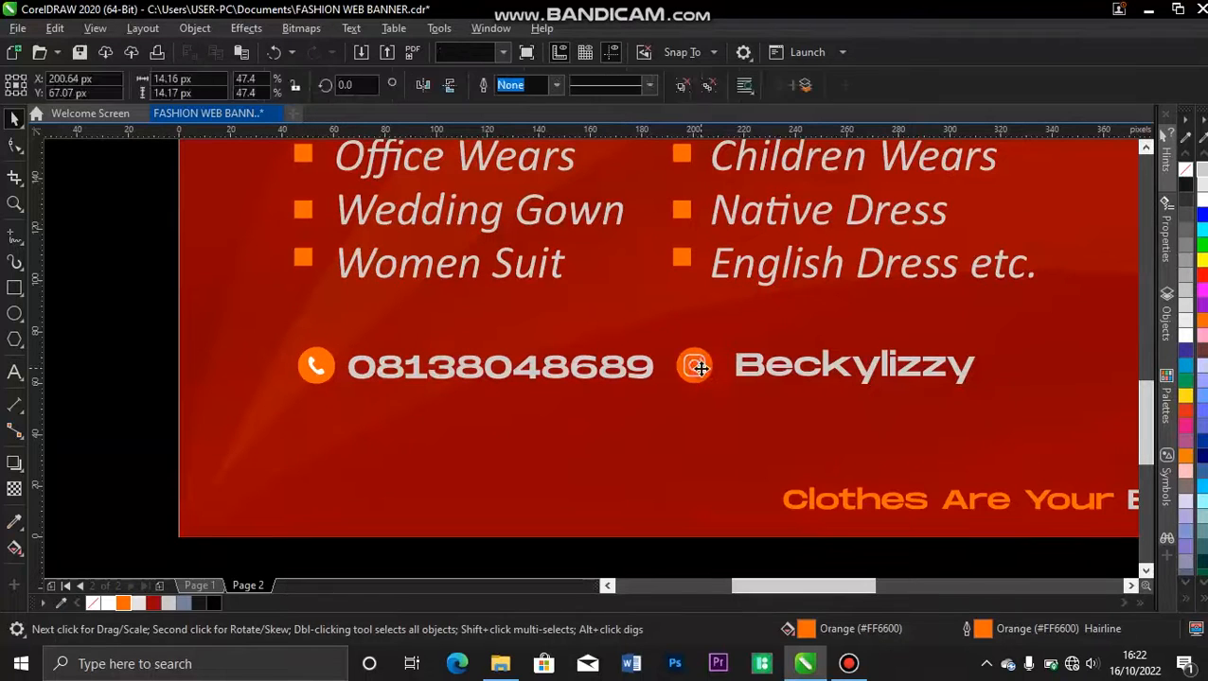
{"action": "key", "text": "ctrl+Right"}
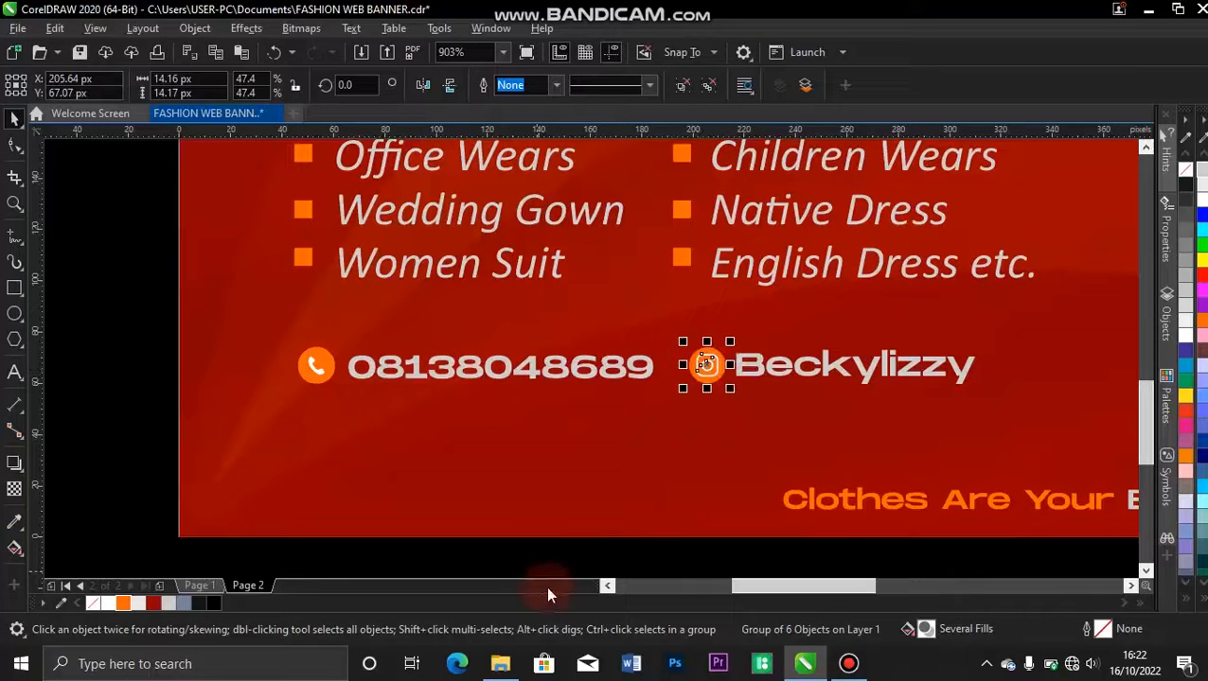
{"action": "left_click", "coordinate": [566, 560]}
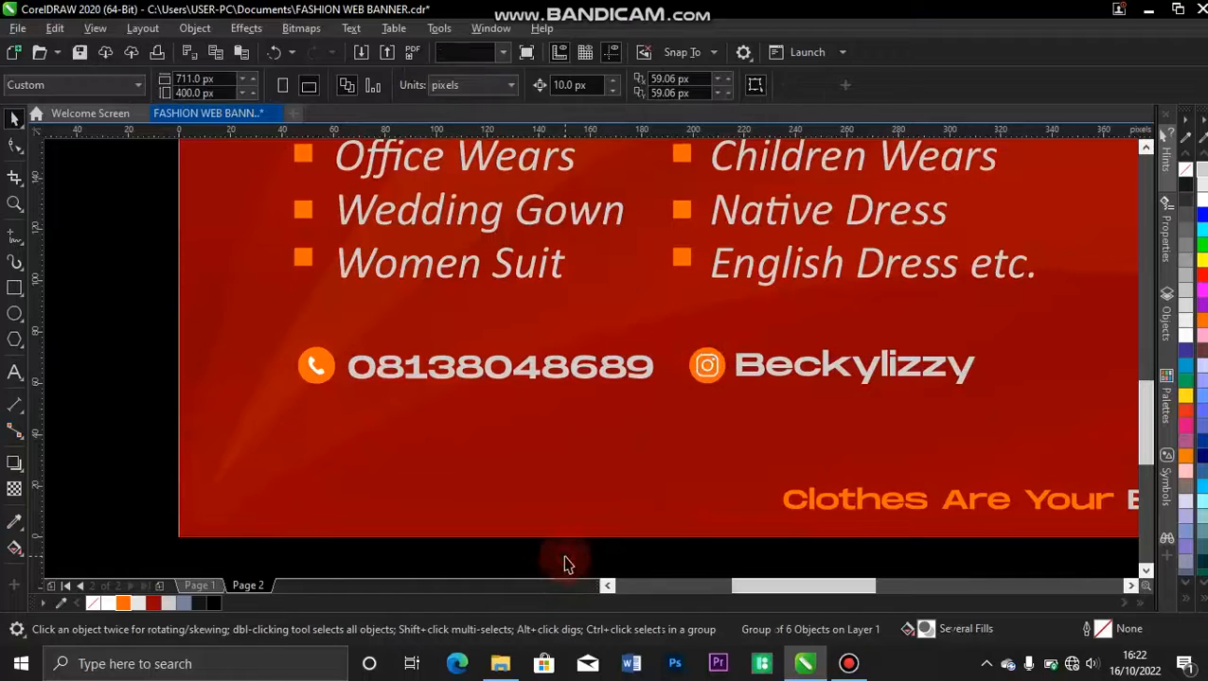
{"action": "left_click", "coordinate": [708, 368]}
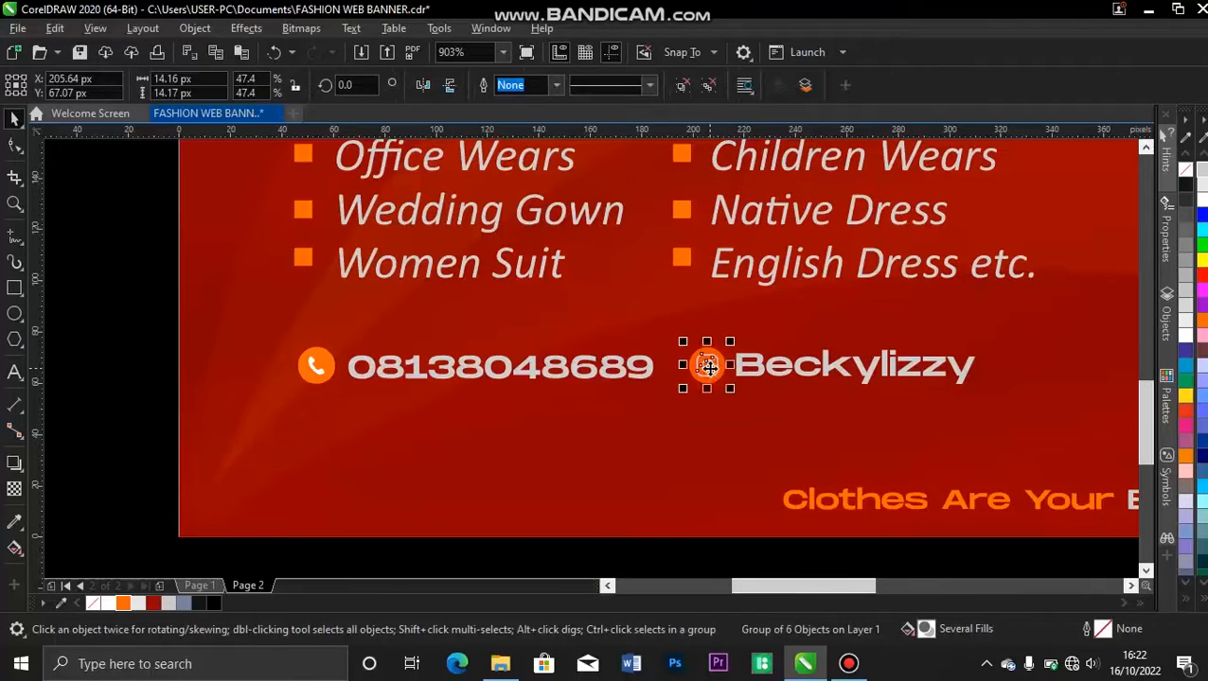
{"action": "key", "text": "ctrl+Left"}
{"action": "left_click", "coordinate": [662, 563]}
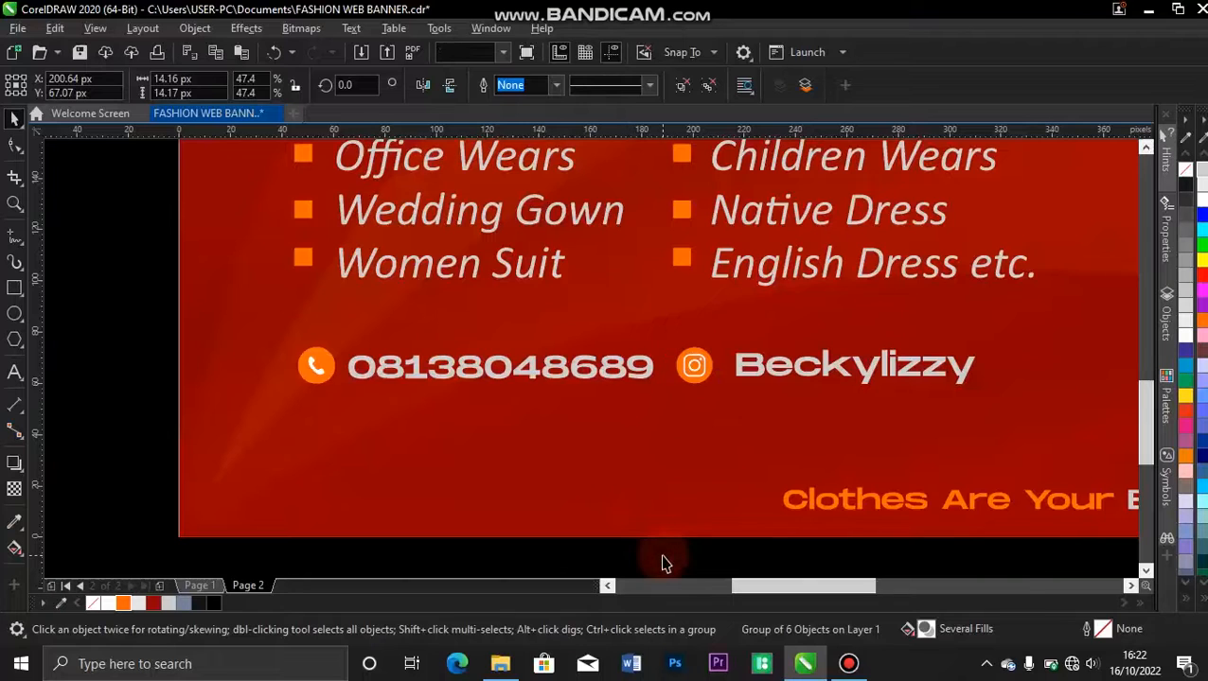
Move the whole contact row with its icons straight down by about 13 px.
{"action": "key", "text": "shift+F4"}
{"action": "left_click_drag", "start_coordinate": [209, 480], "coordinate": [566, 528]}
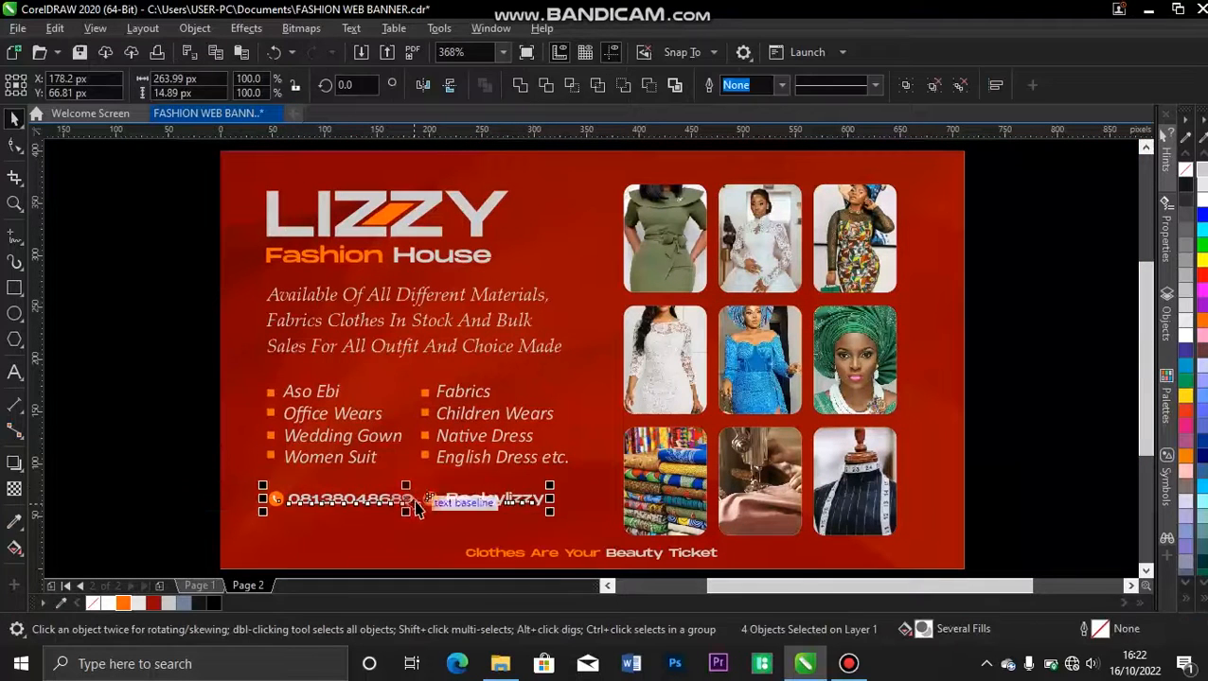
{"action": "left_click_drag", "start_coordinate": [408, 503], "coordinate": [412, 516]}
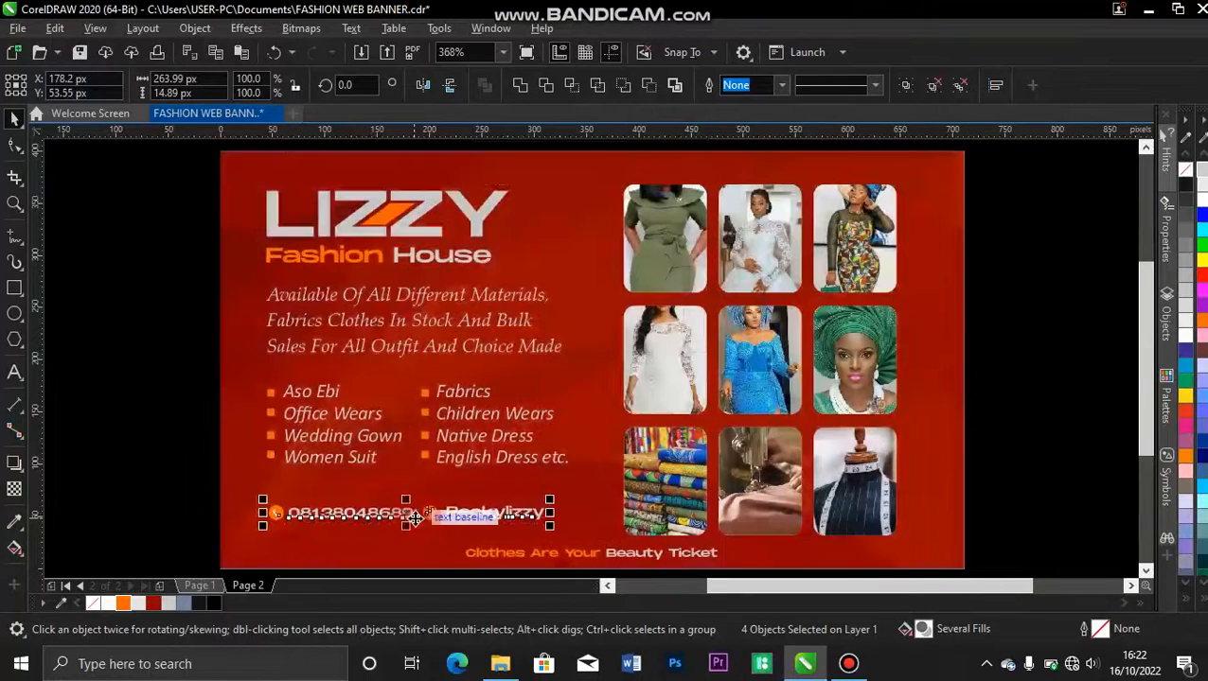
{"action": "left_click", "coordinate": [156, 493]}
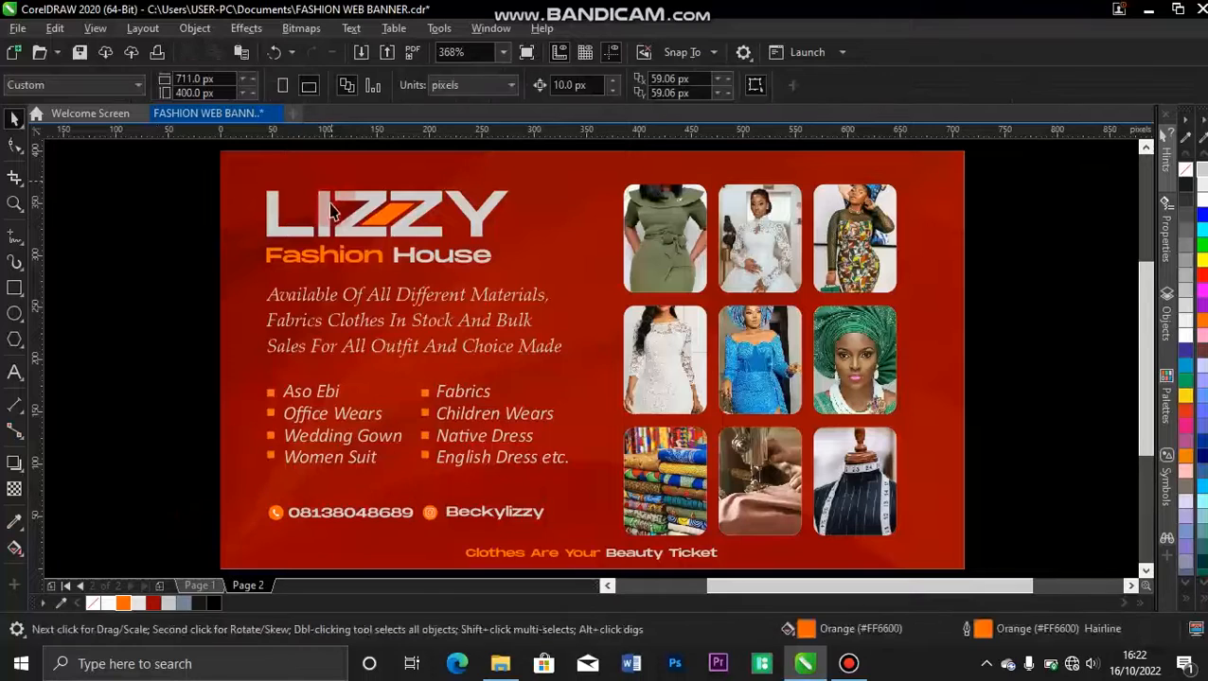
Duplicate the Fashion House text just above the contact row and replace its wording with "contact".
{"action": "left_click_drag", "start_coordinate": [346, 252], "coordinate": [389, 485]}
{"action": "right_click", "coordinate": [389, 485]}
{"action": "double_click", "coordinate": [389, 486]}
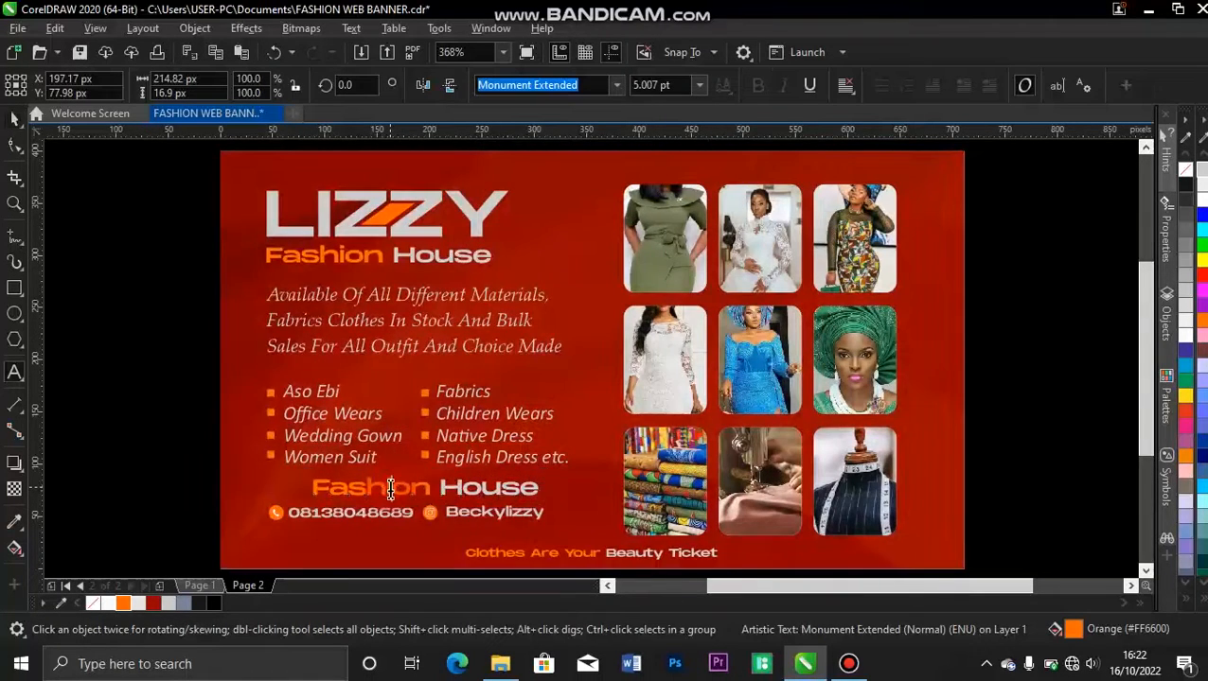
{"action": "key", "text": "ctrl+a"}
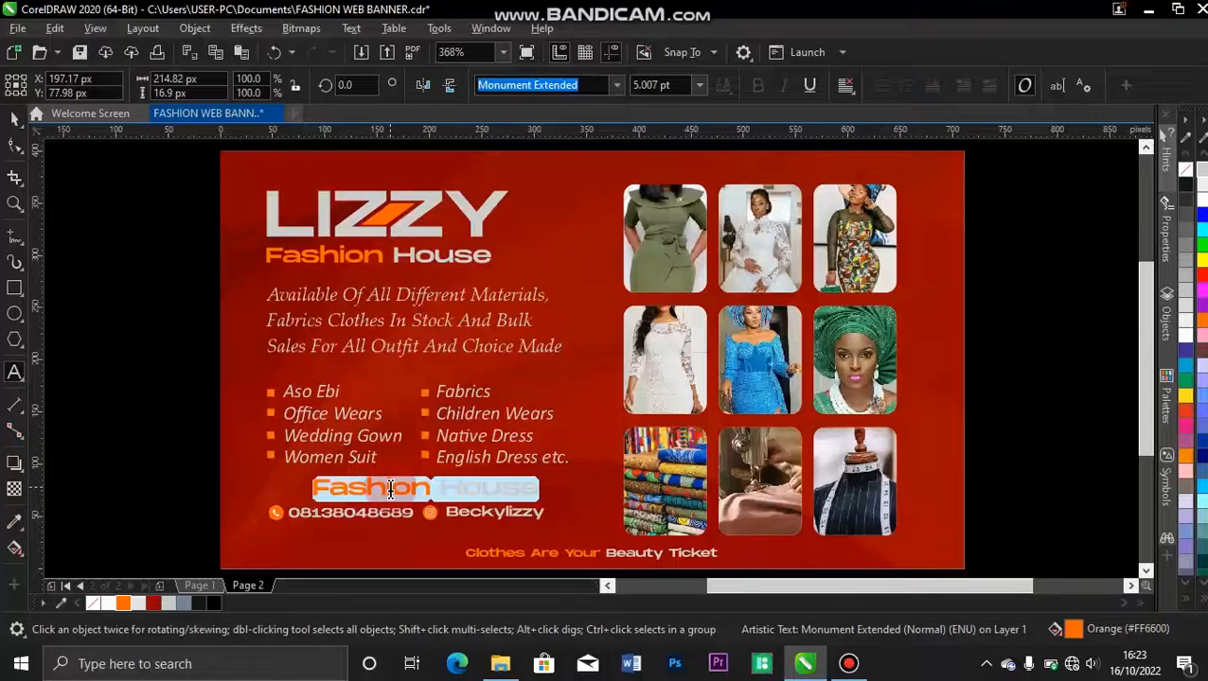
{"action": "type", "text": "contact"}
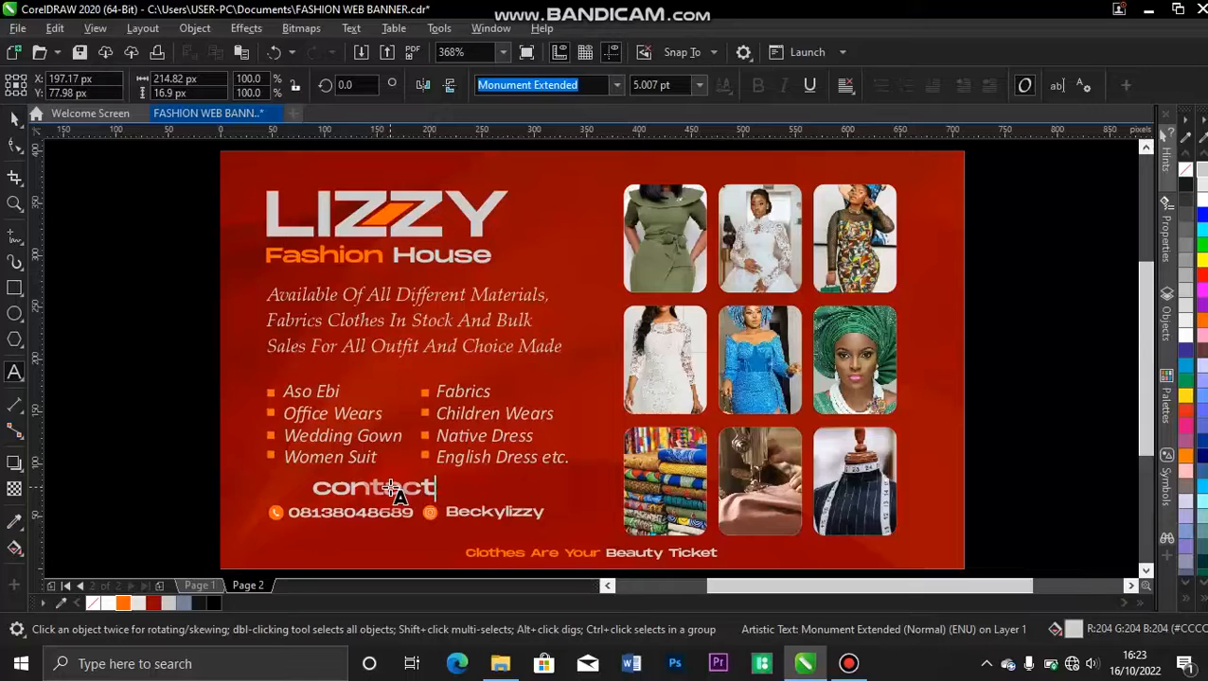
Change the case of the new heading so it reads "Contact".
{"action": "key", "text": "ctrl+a"}
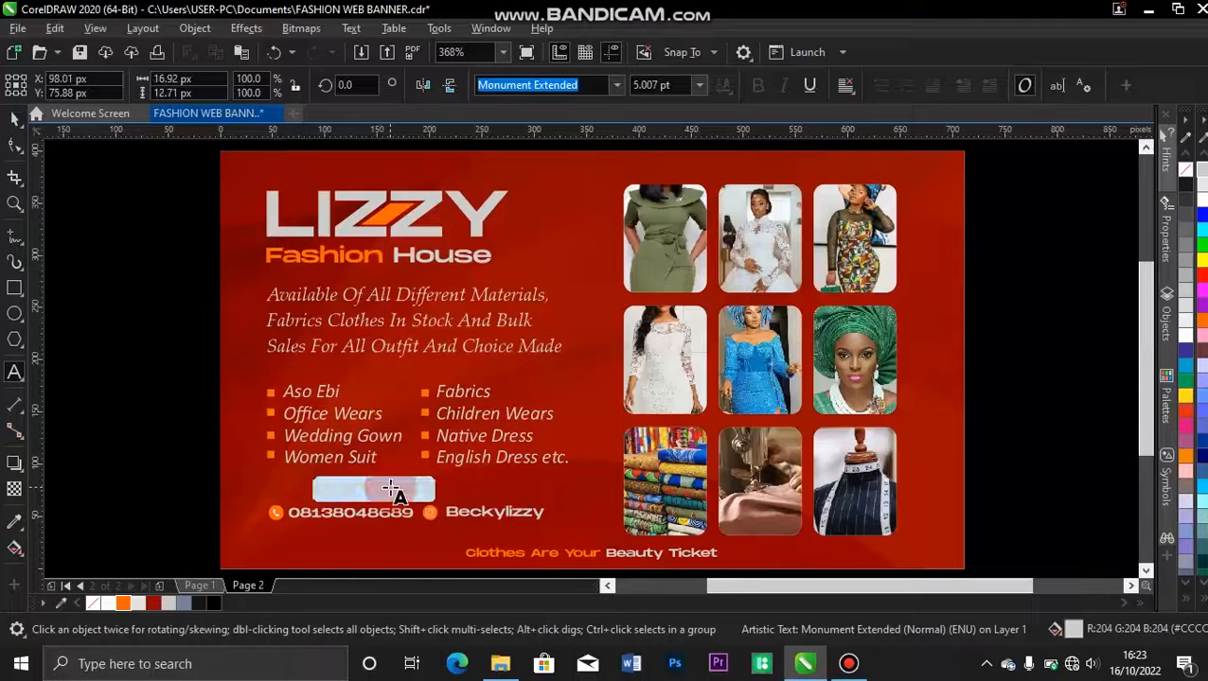
{"action": "key", "text": "shift+F3"}
{"action": "left_click", "coordinate": [535, 329]}
{"action": "left_click", "coordinate": [594, 385]}
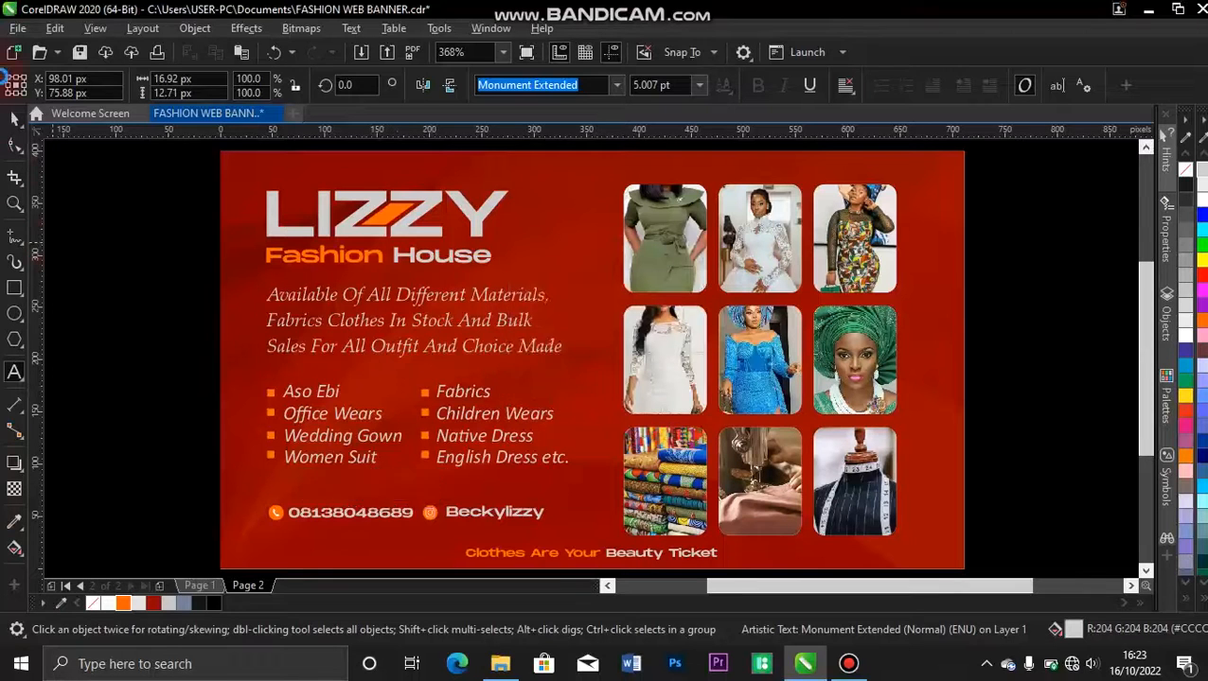
{"action": "left_click", "coordinate": [15, 120]}
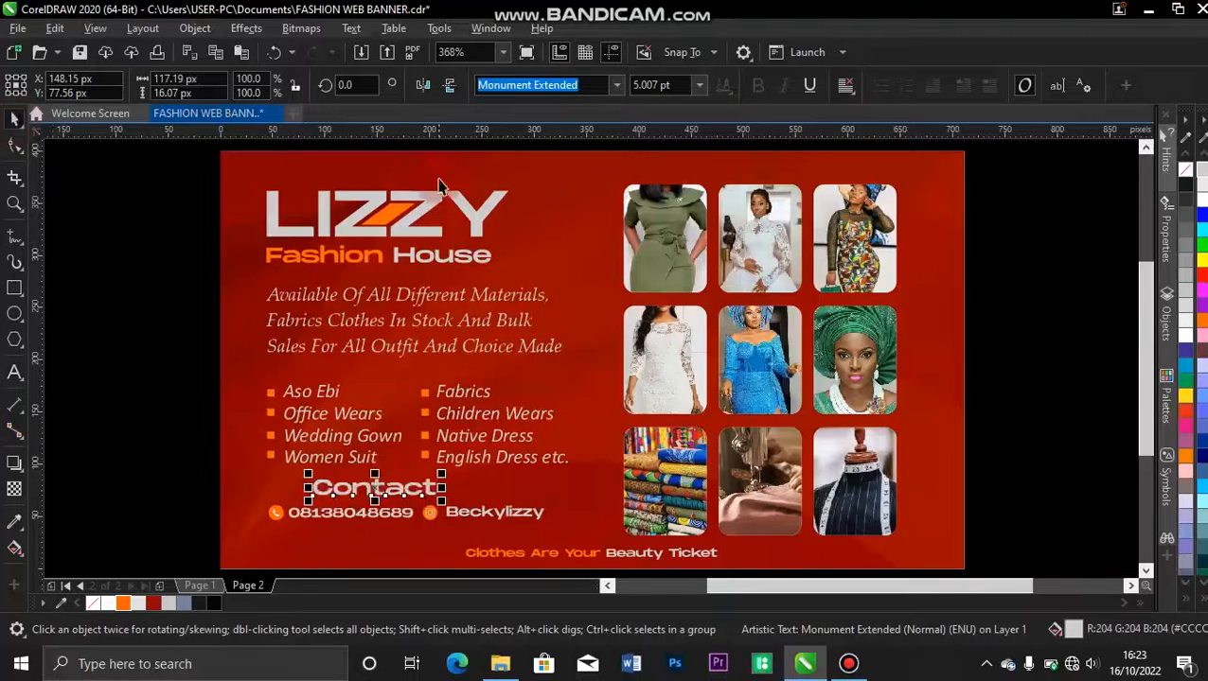
Set the Contact heading in the Autograf PERSONAL USE ONLY font, fill it with orange #FF6600 and move it above the contact row's middle.
{"action": "left_click", "coordinate": [616, 84]}
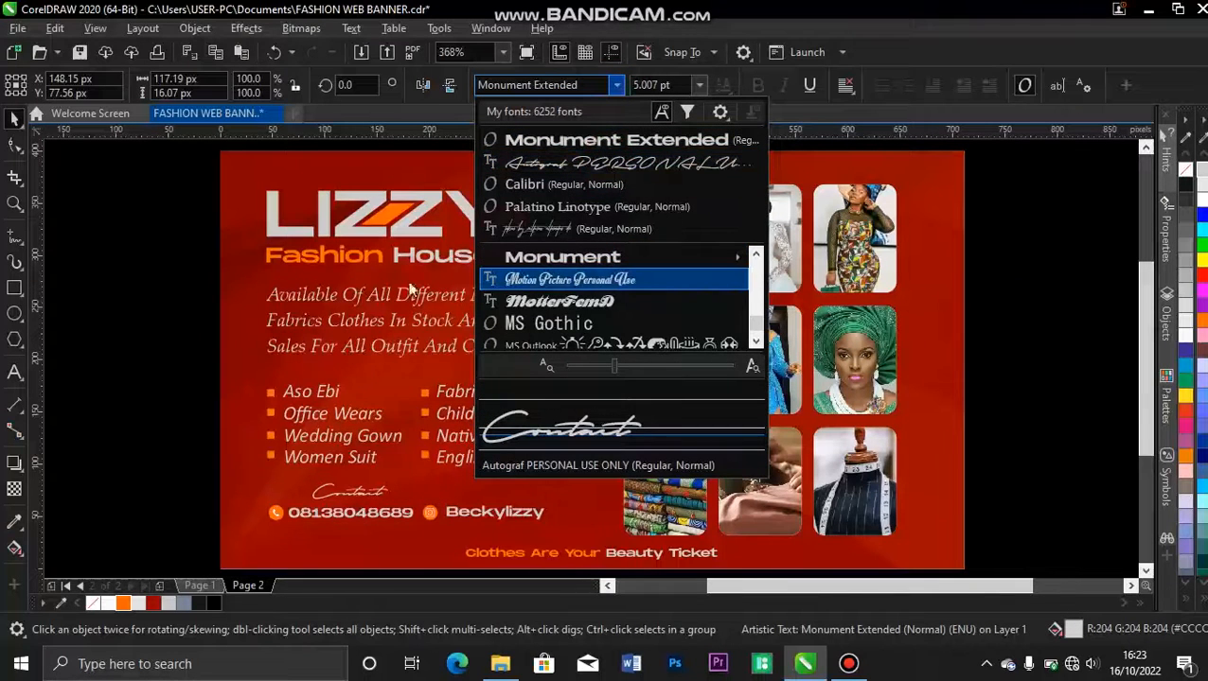
{"action": "left_click", "coordinate": [569, 165]}
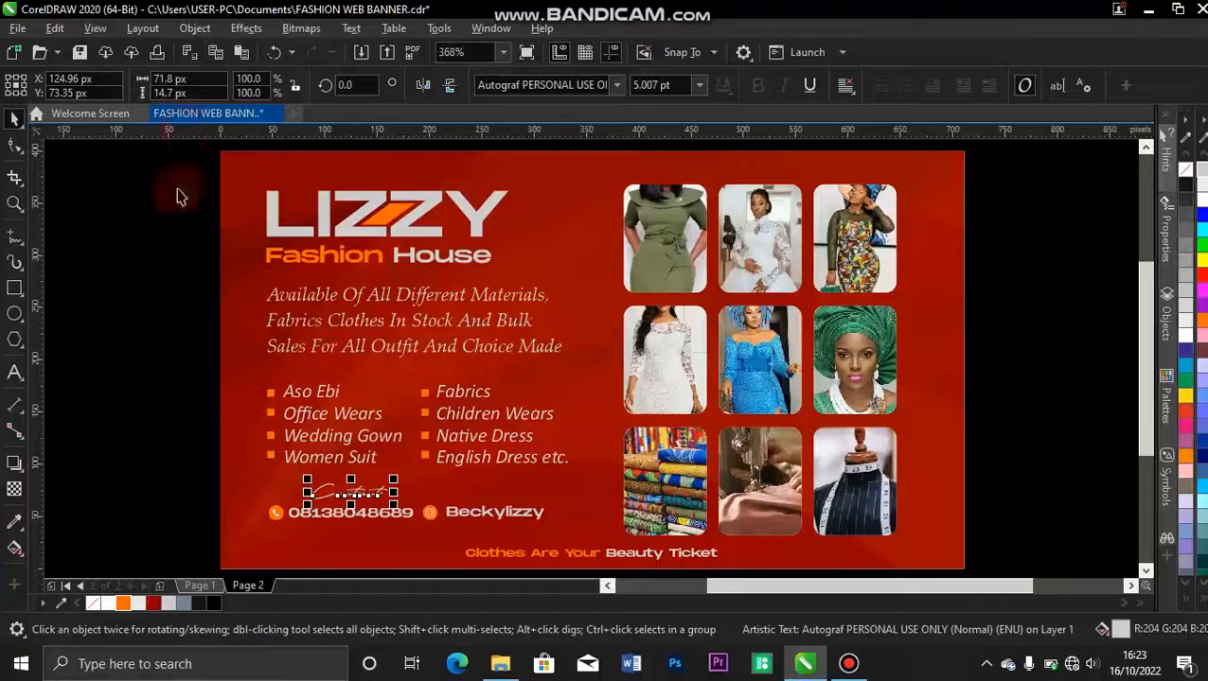
{"action": "left_click", "coordinate": [129, 604]}
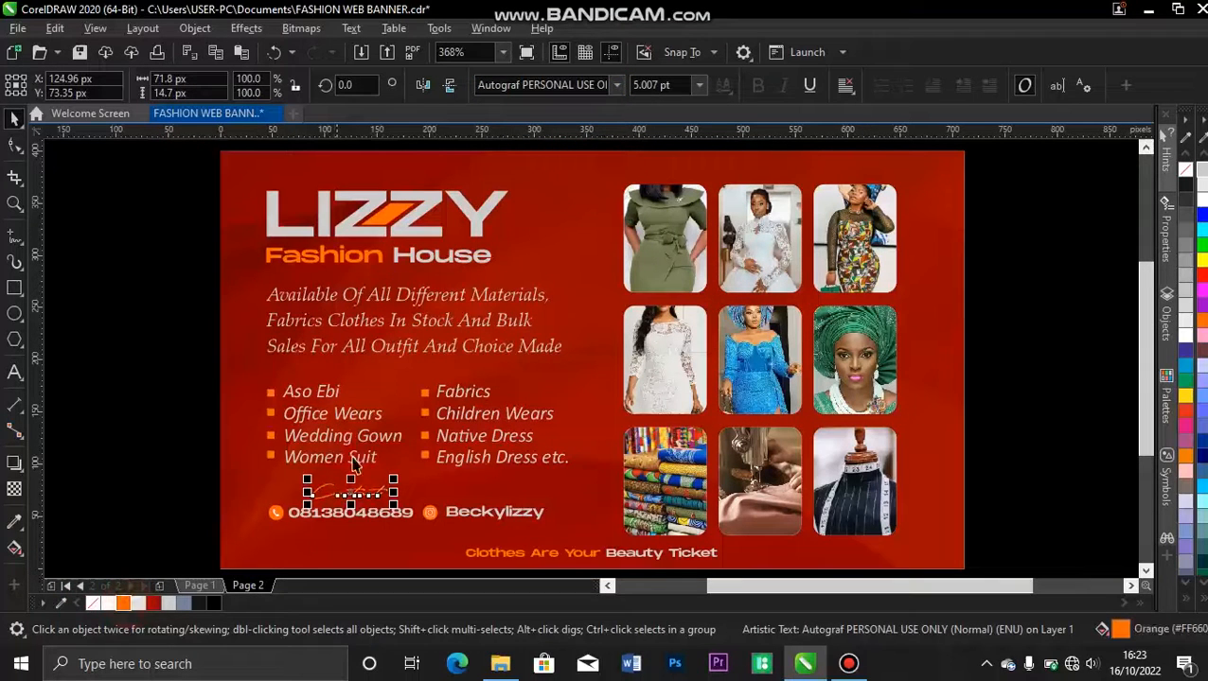
{"action": "left_click_drag", "start_coordinate": [360, 493], "coordinate": [423, 487]}
Group the contact row's icons and texts, and centre the Contact heading horizontally over the group.
{"action": "left_click_drag", "start_coordinate": [206, 487], "coordinate": [582, 556]}
{"action": "key", "text": "ctrl+g"}
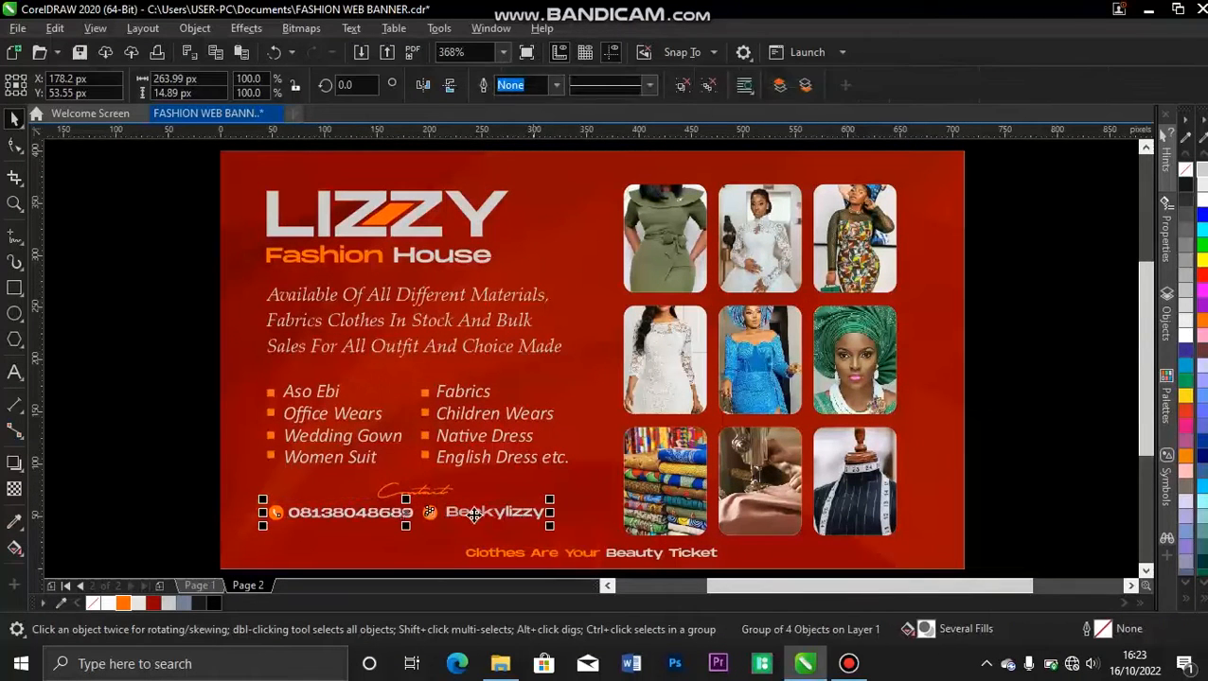
{"action": "left_click", "coordinate": [443, 494], "text": "ctrl"}
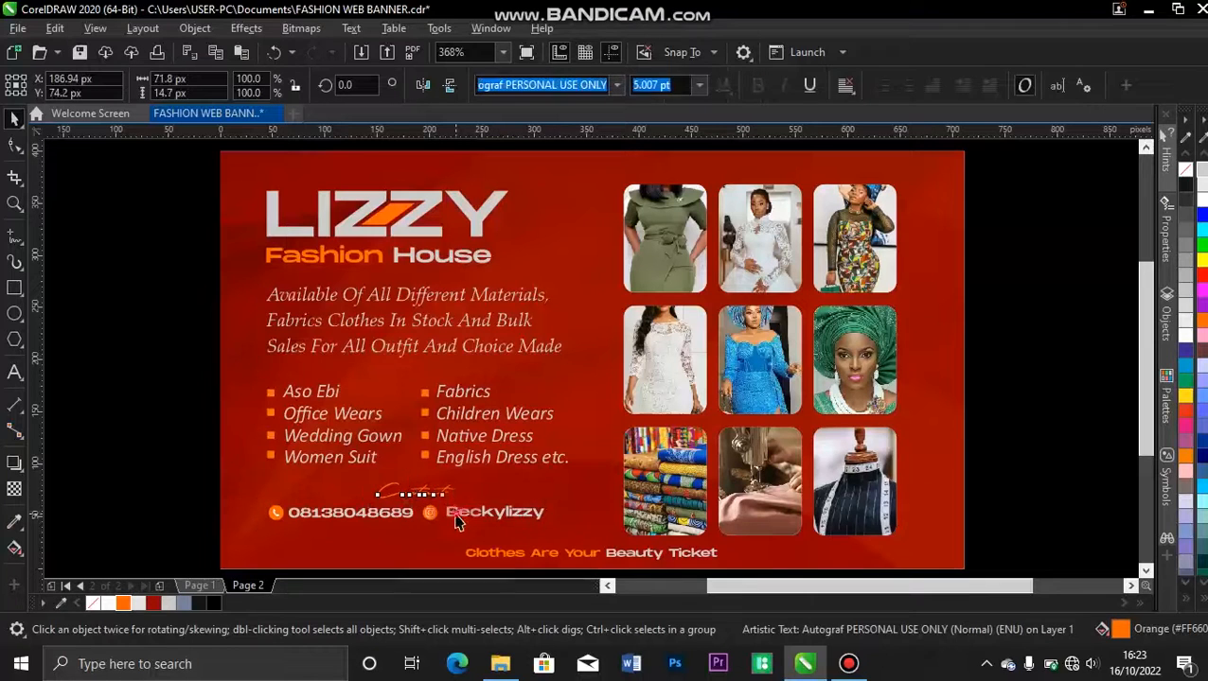
{"action": "left_click", "coordinate": [456, 516], "text": "shift"}
{"action": "key", "text": "c"}
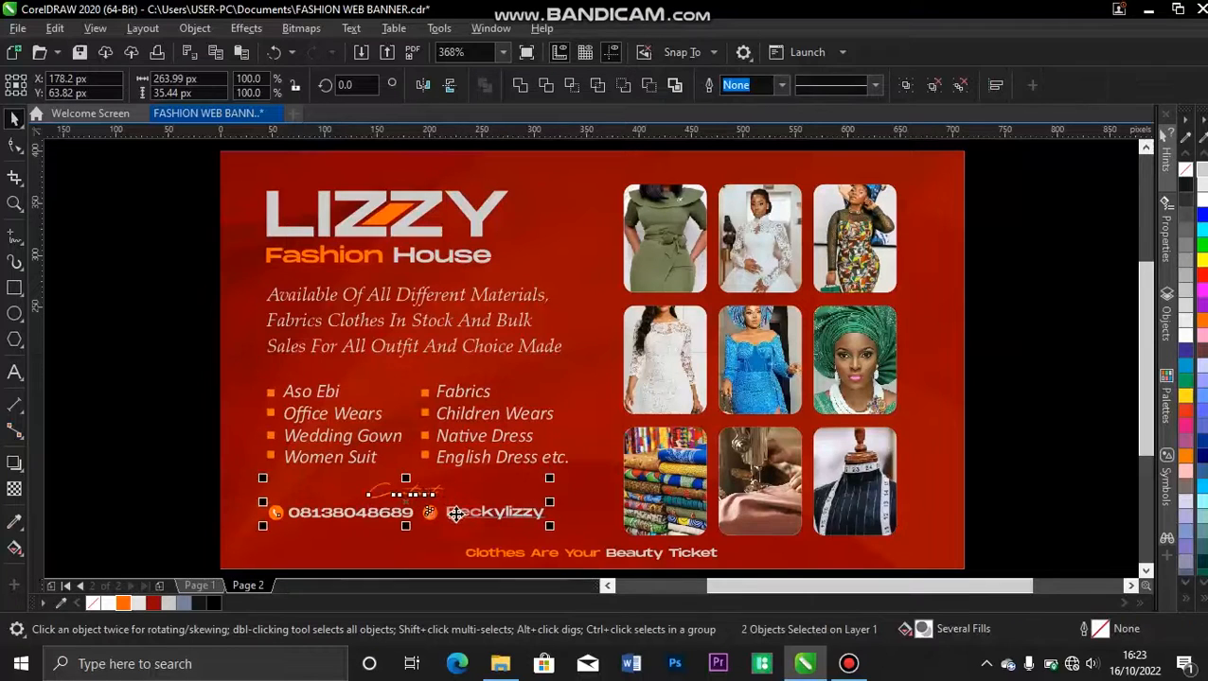
Align the grouped contact row to the left edge of the LIZZY title.
{"action": "left_click", "coordinate": [187, 466]}
{"action": "left_click", "coordinate": [341, 521]}
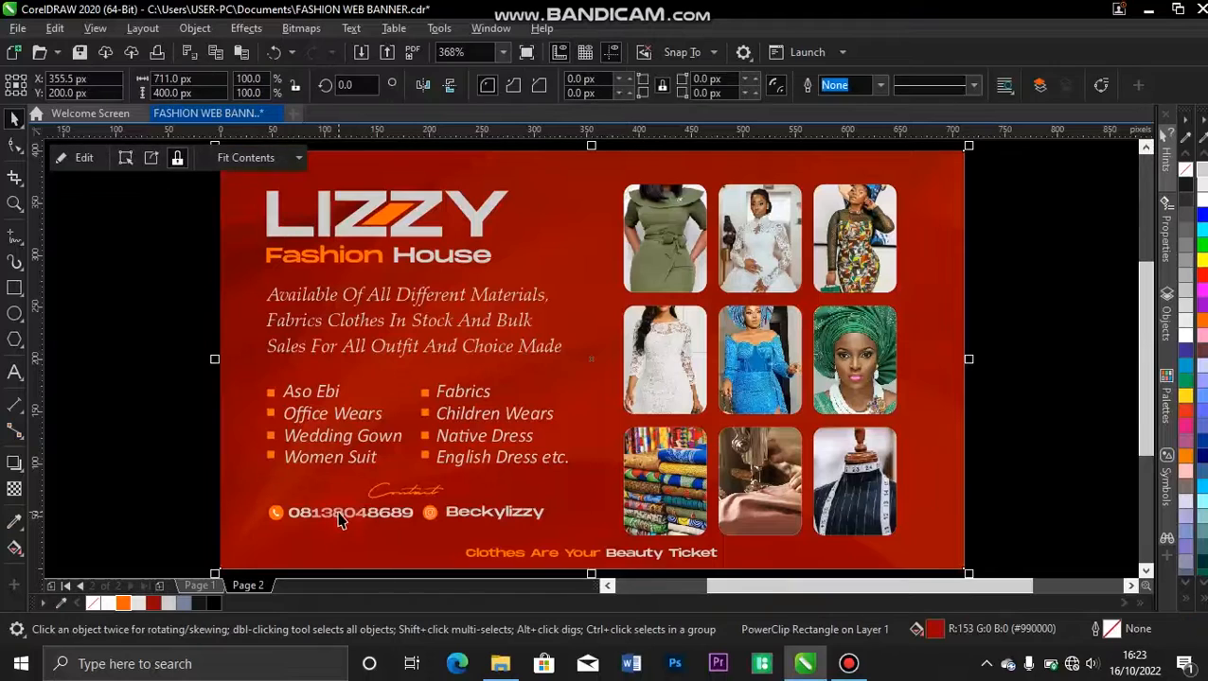
{"action": "left_click", "coordinate": [341, 519]}
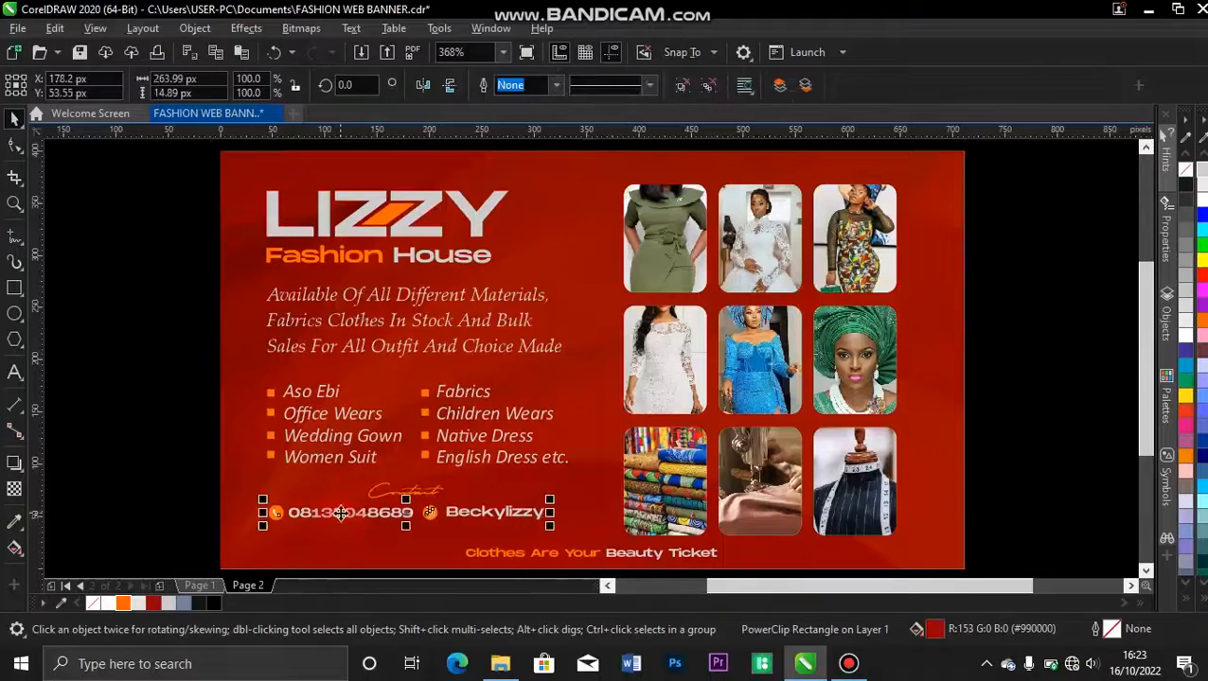
{"action": "left_click", "coordinate": [272, 218], "text": "shift"}
{"action": "key", "text": "l"}
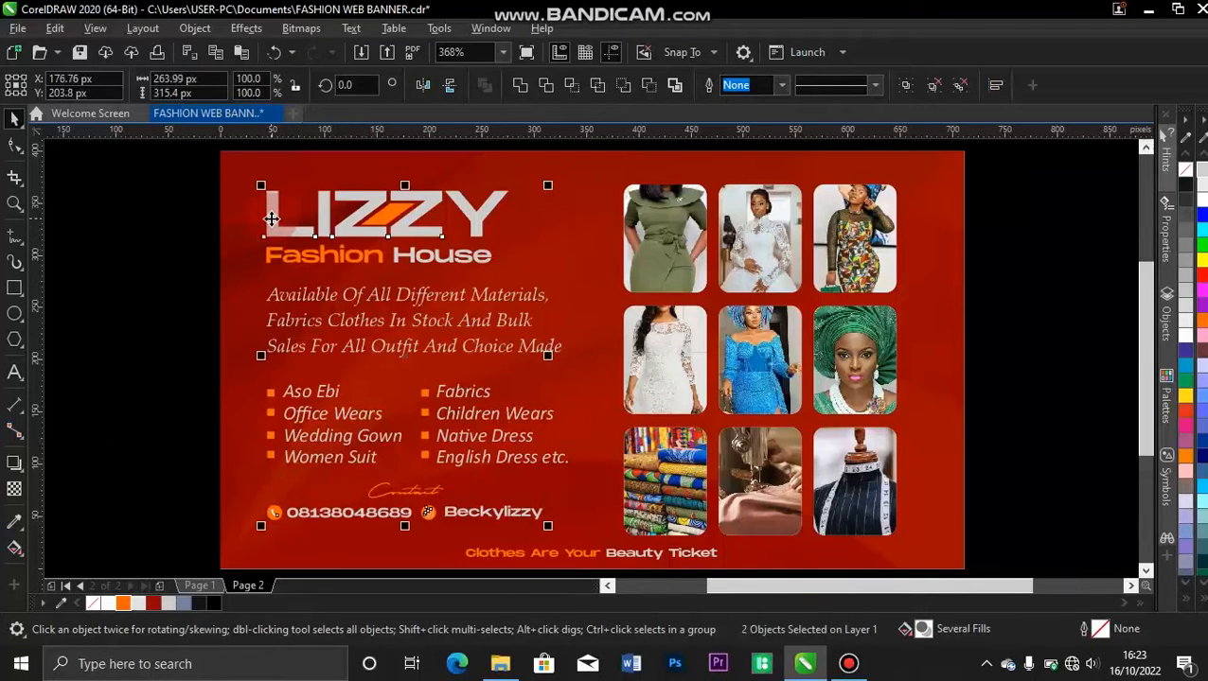
{"action": "left_click", "coordinate": [140, 322]}
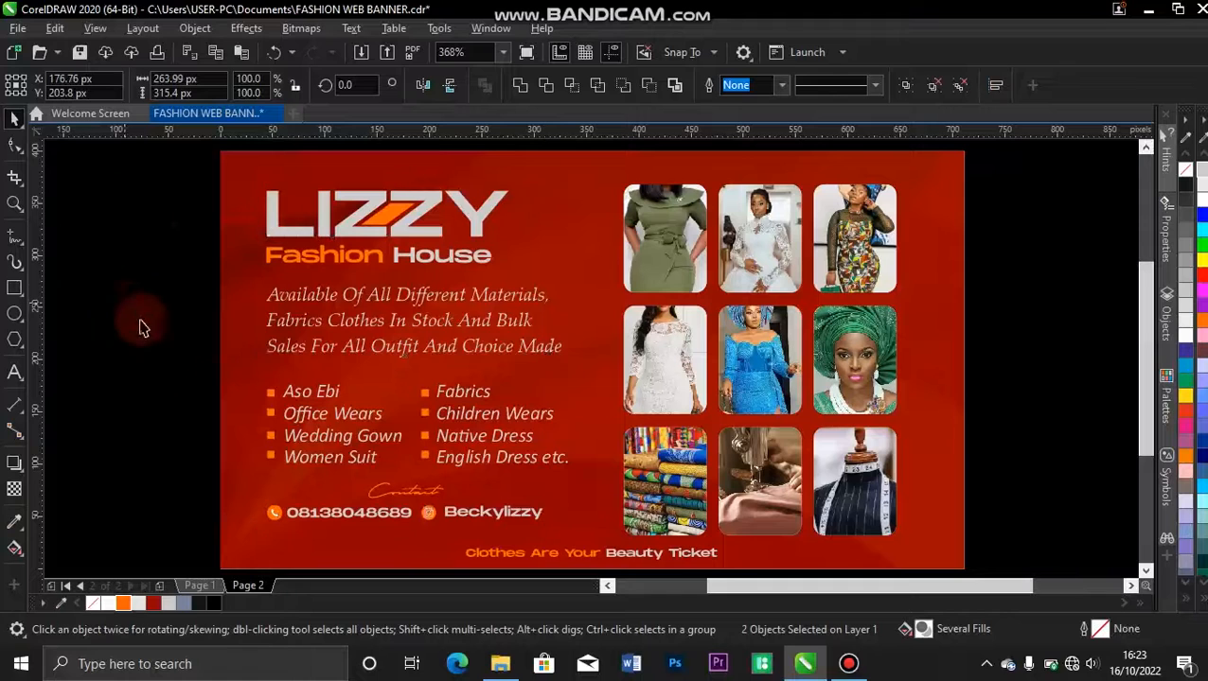
{"action": "left_click", "coordinate": [383, 490]}
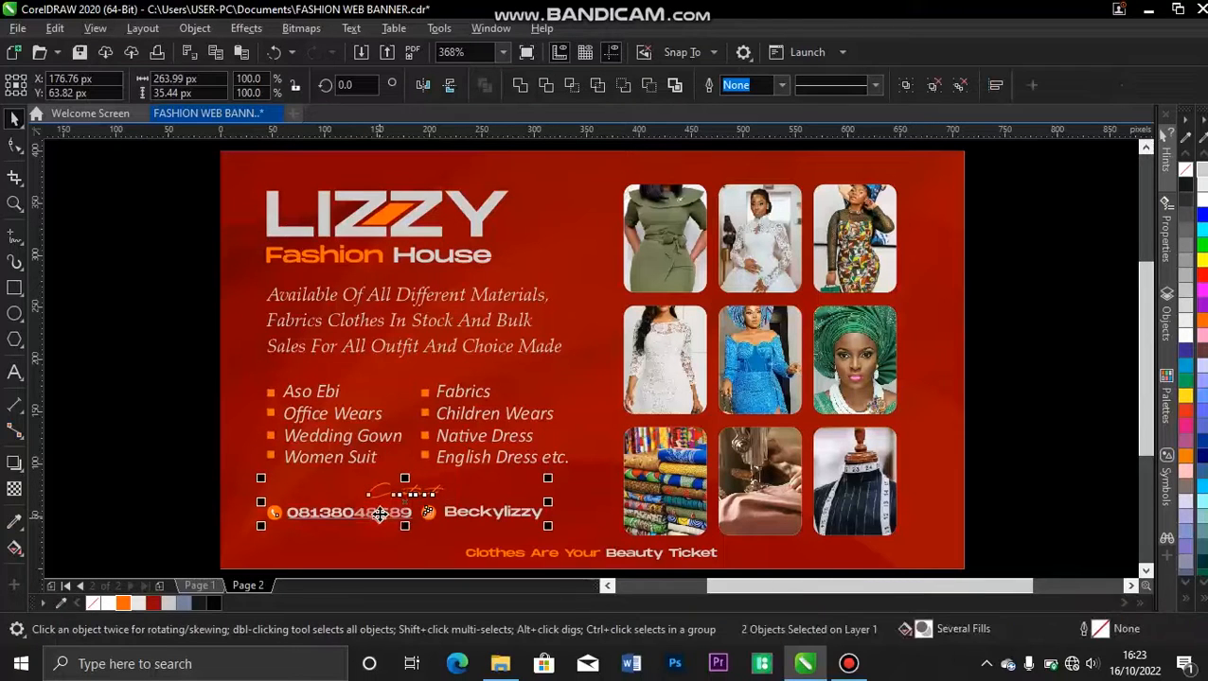
{"action": "left_click", "coordinate": [170, 473]}
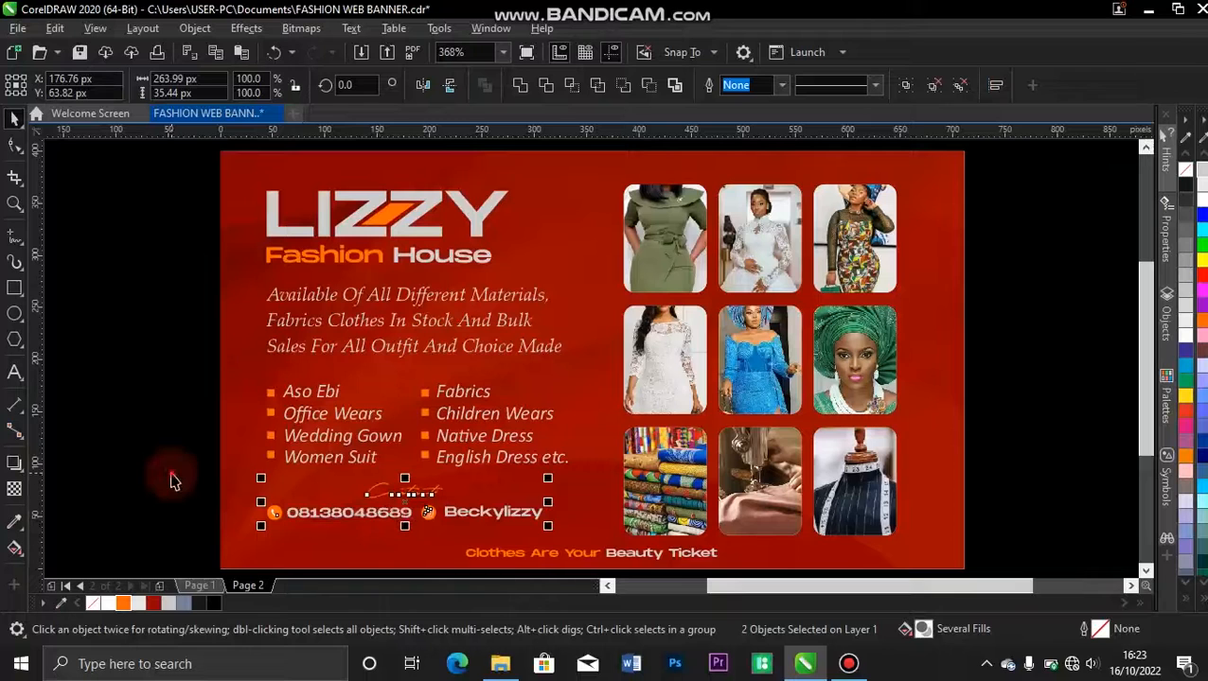
Draw an orange circle about 216 px in diameter overlapping the page's left edge and remove its outline.
{"action": "left_click", "coordinate": [13, 320]}
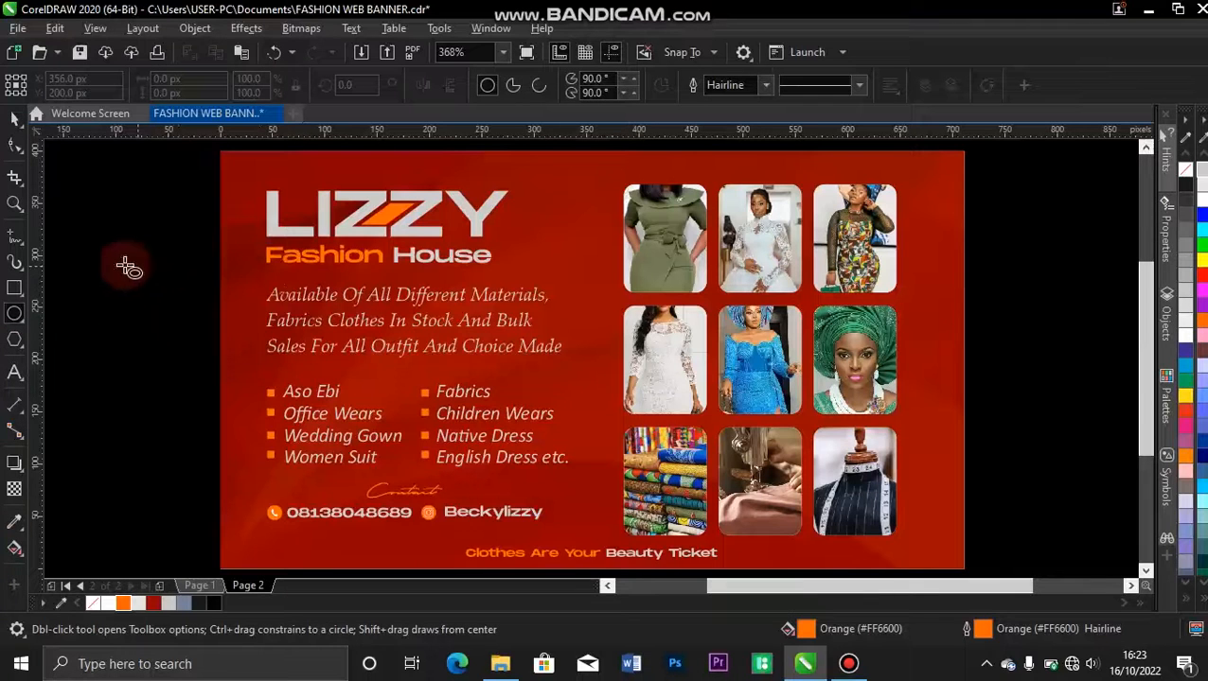
{"action": "left_click_drag", "start_coordinate": [107, 259], "coordinate": [343, 494]}
{"action": "key", "text": "space"}
{"action": "left_click_drag", "start_coordinate": [235, 386], "coordinate": [205, 375]}
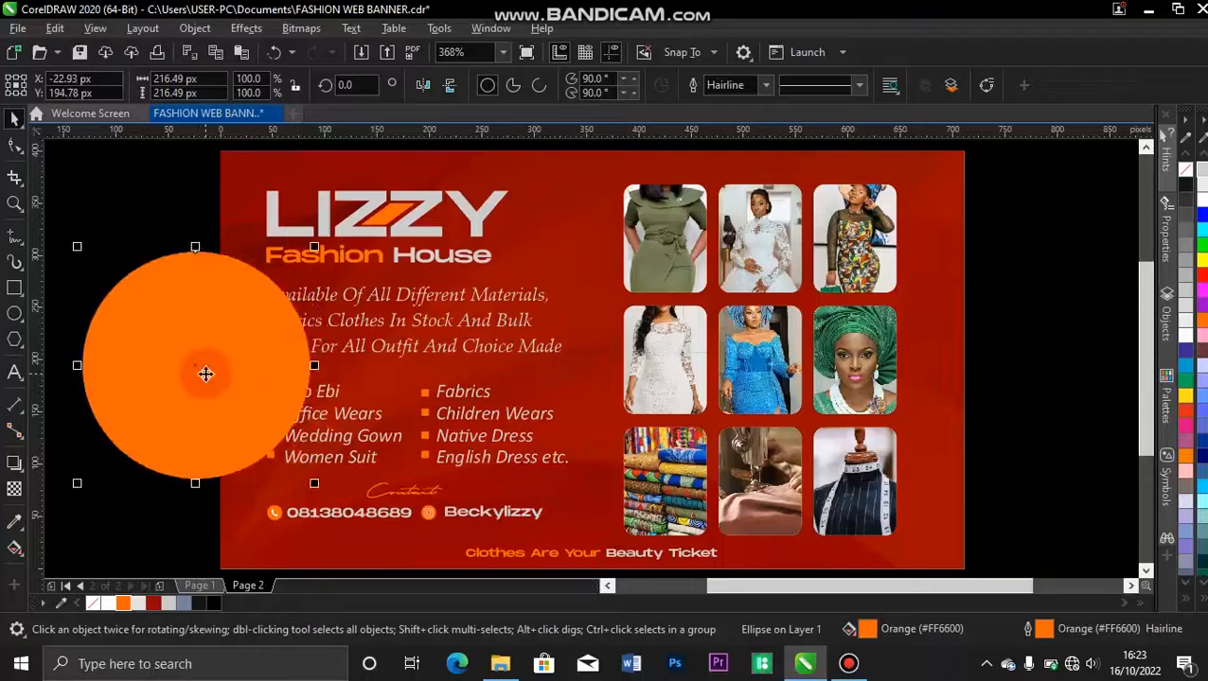
{"action": "left_click", "coordinate": [766, 86]}
{"action": "left_click", "coordinate": [724, 101]}
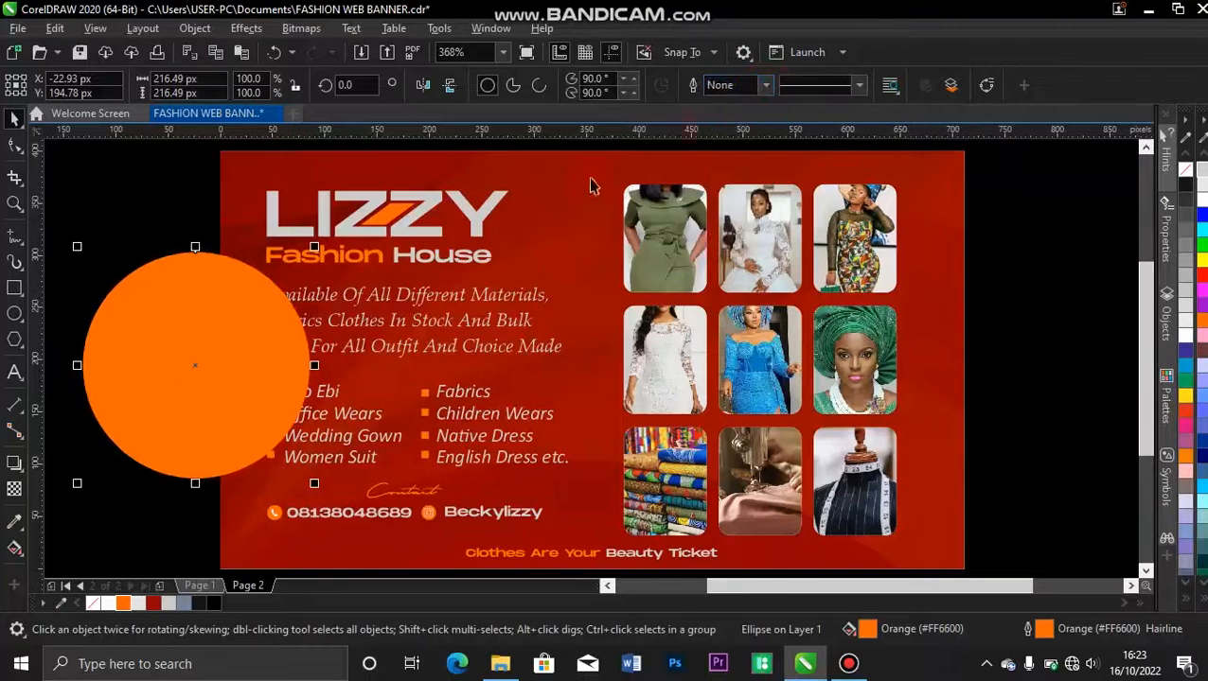
Move the orange circle over the banner's middle, overlapping the photo grid, and enlarge it to about 249 px.
{"action": "left_click", "coordinate": [223, 348]}
{"action": "left_click_drag", "start_coordinate": [223, 348], "coordinate": [655, 349]}
{"action": "left_click_drag", "start_coordinate": [747, 244], "coordinate": [764, 228]}
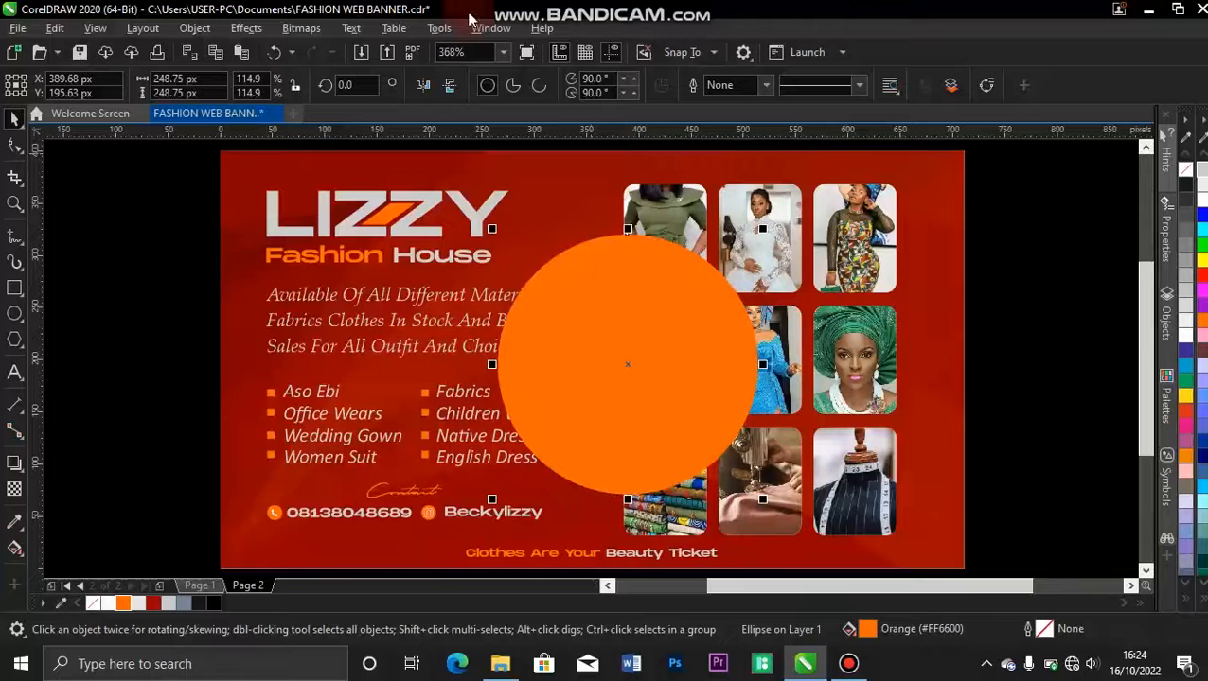
Apply a Gaussian blur with a radius of 30.3 pixels to the orange circle.
{"action": "left_click", "coordinate": [244, 30]}
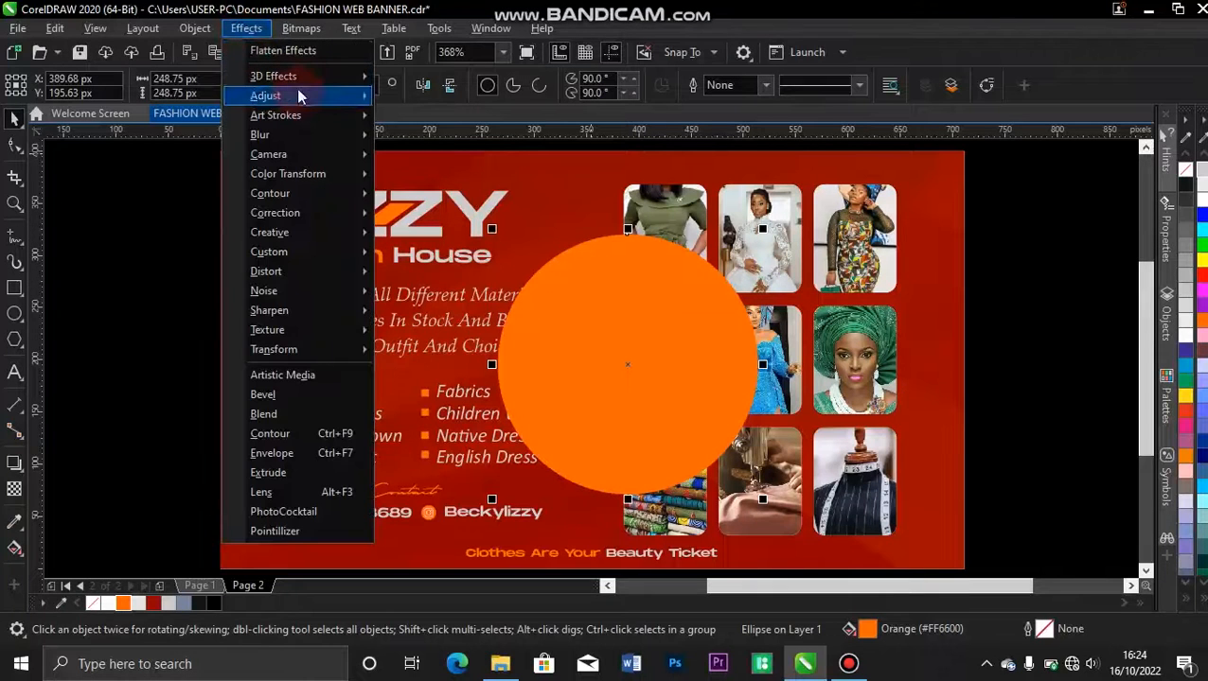
{"action": "mouse_move", "coordinate": [296, 93]}
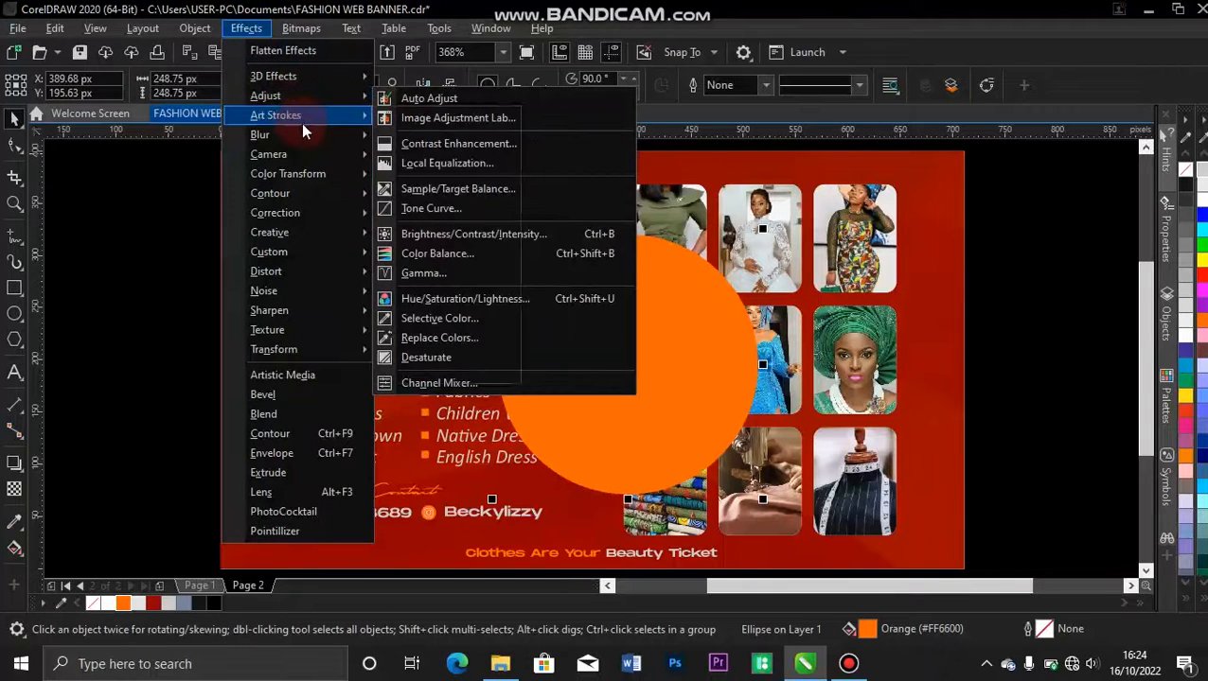
{"action": "mouse_move", "coordinate": [304, 135]}
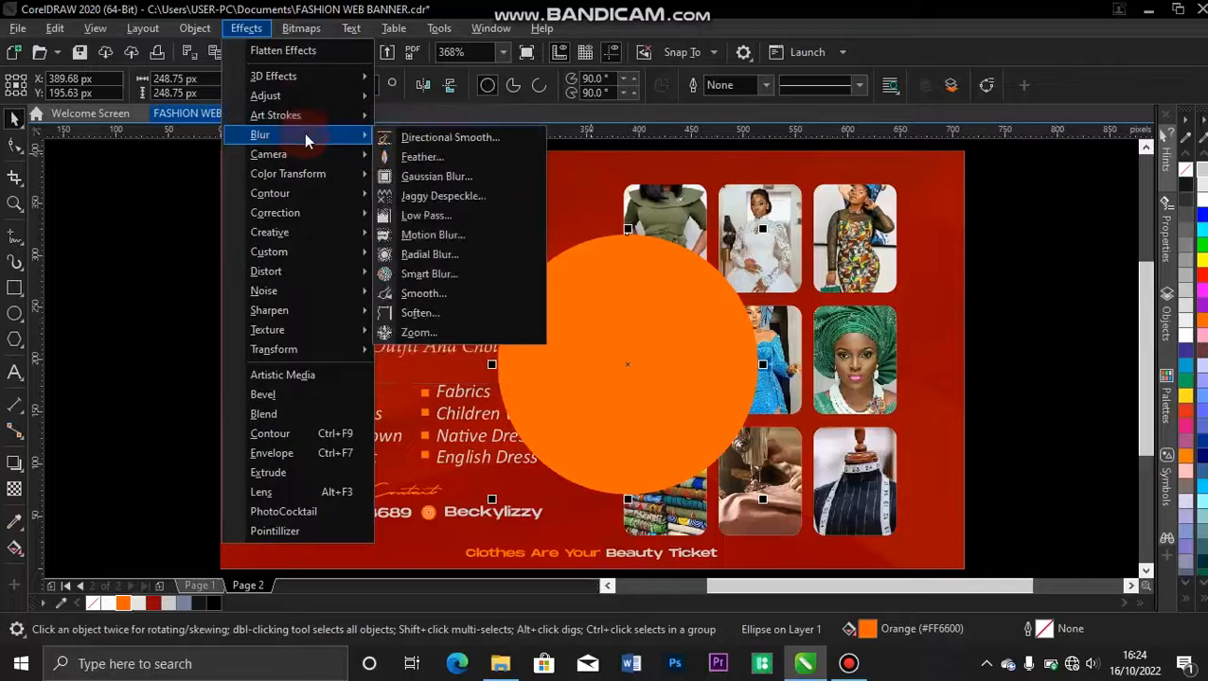
{"action": "left_click", "coordinate": [443, 177]}
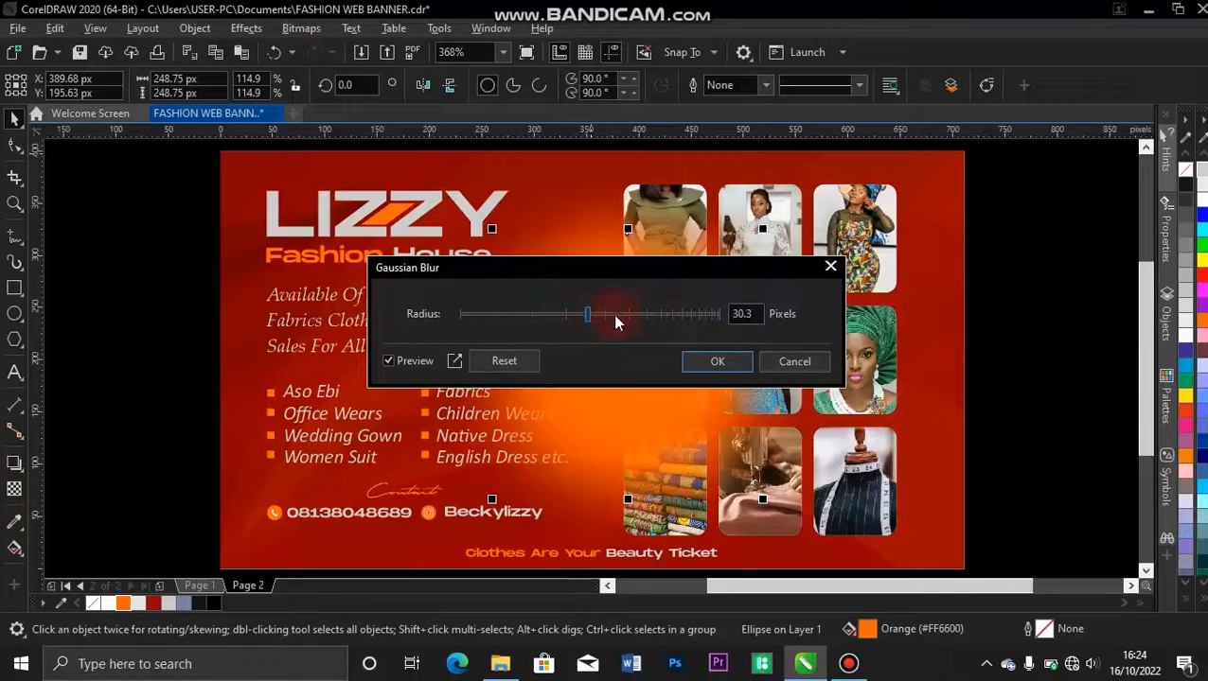
{"action": "left_click_drag", "start_coordinate": [624, 322], "coordinate": [600, 322]}
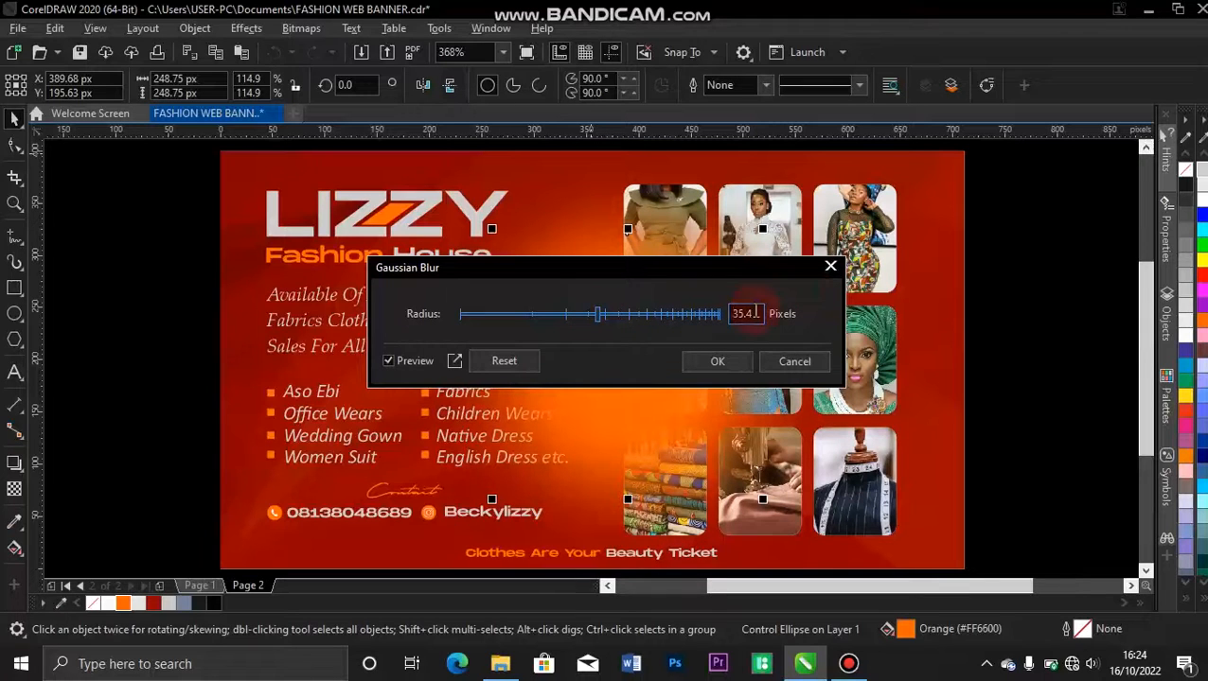
{"action": "double_click", "coordinate": [758, 314]}
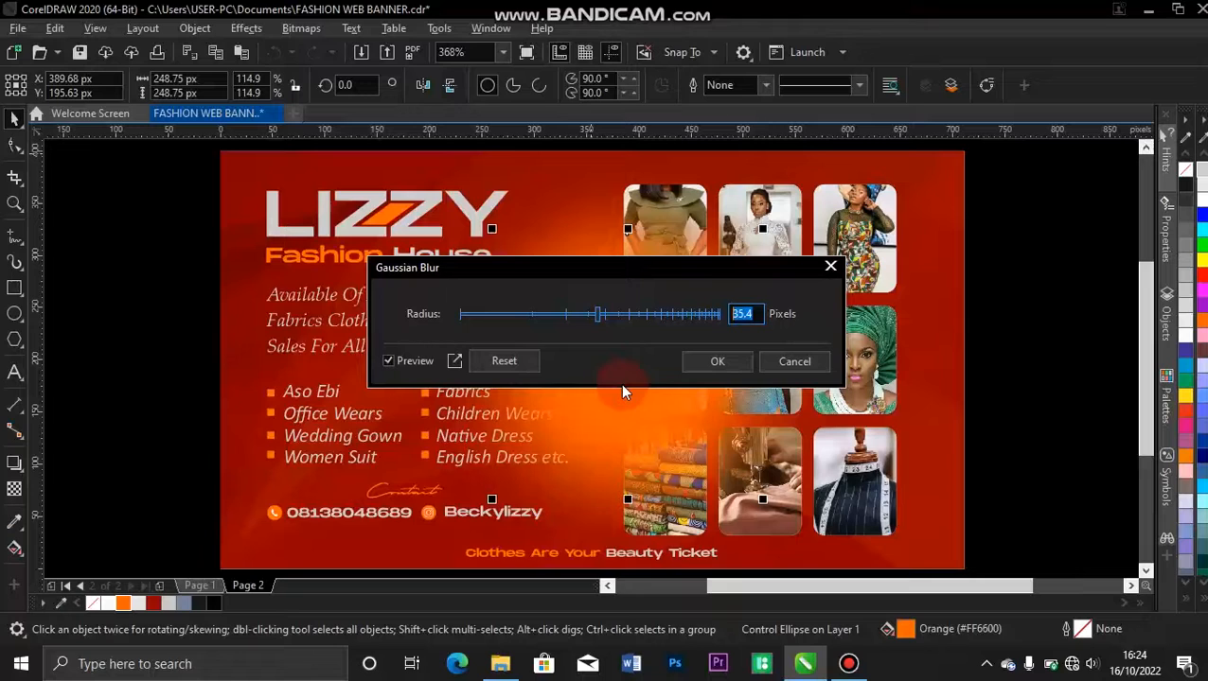
{"action": "type", "text": "30.3"}
{"action": "key", "text": "Return"}
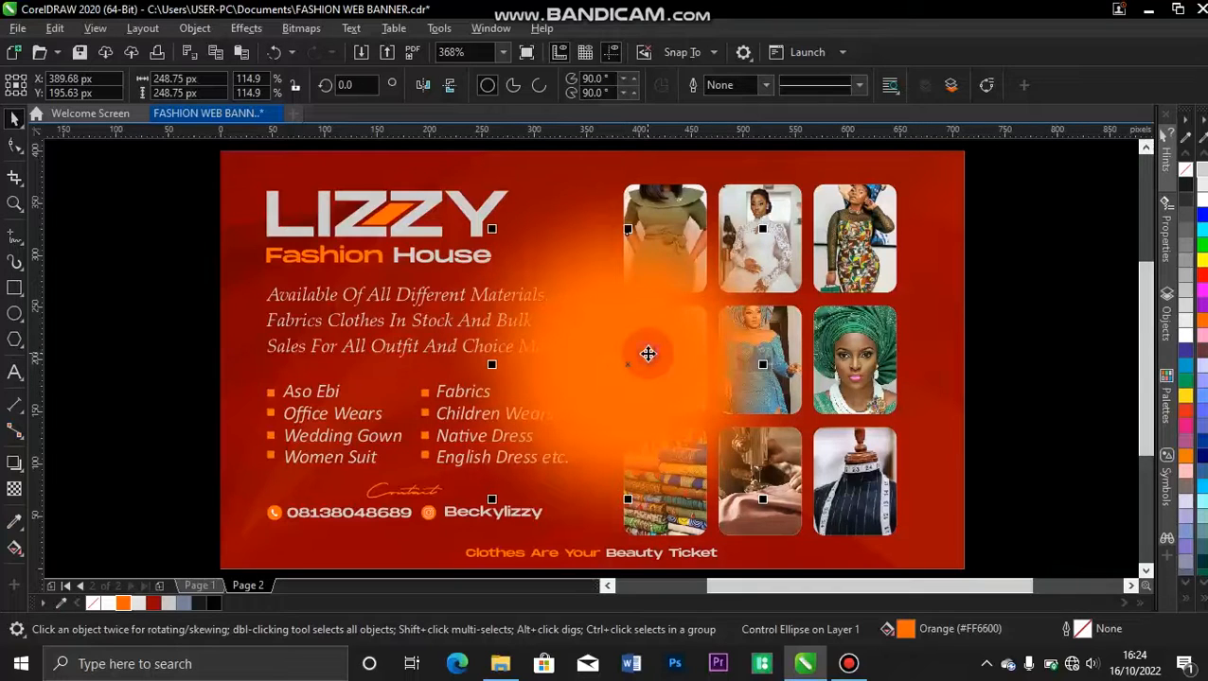
PowerClip the blurred orange circle inside the banner's red background rectangle.
{"action": "right_click", "coordinate": [647, 354]}
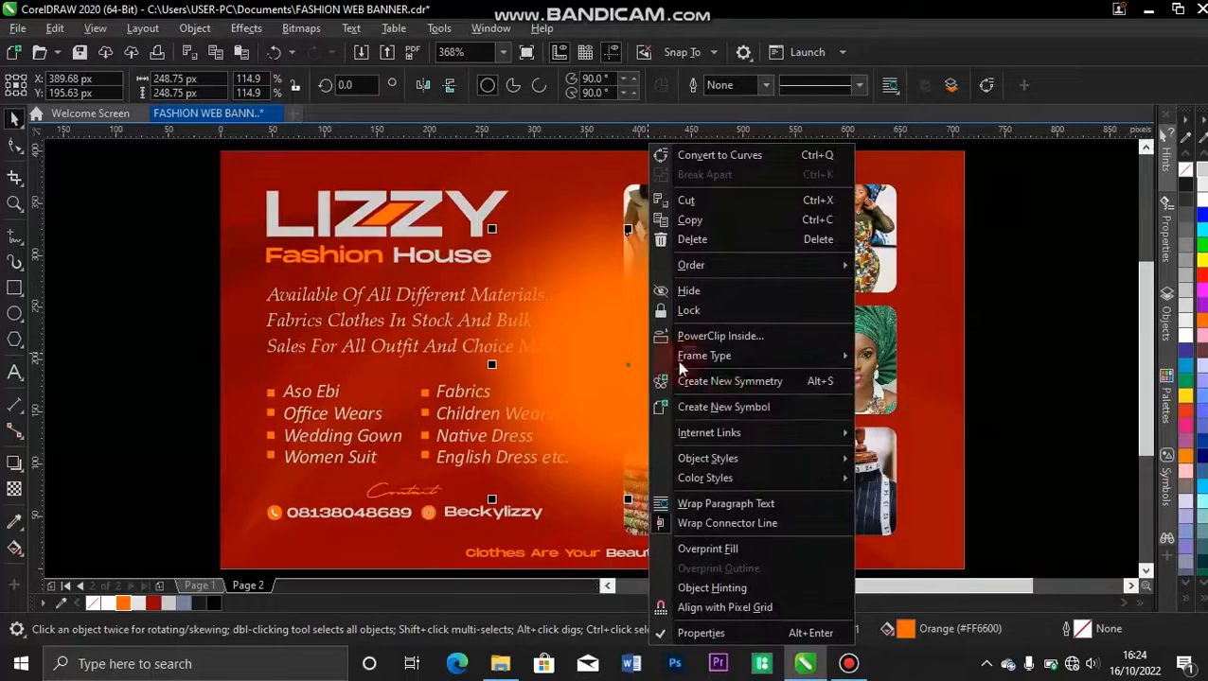
{"action": "left_click", "coordinate": [733, 336]}
{"action": "left_click", "coordinate": [489, 175]}
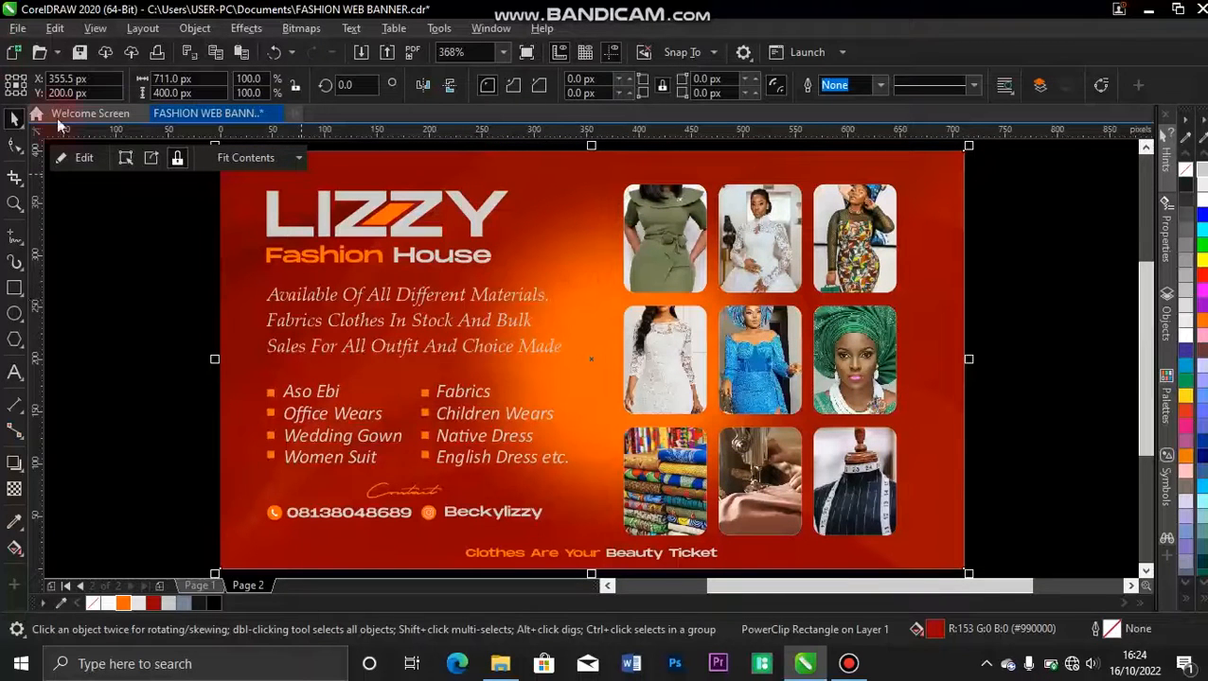
Edit the background's PowerClip contents to give the blurred orange circle a uniform transparency of 50.
{"action": "left_click", "coordinate": [85, 157]}
{"action": "left_click", "coordinate": [646, 319]}
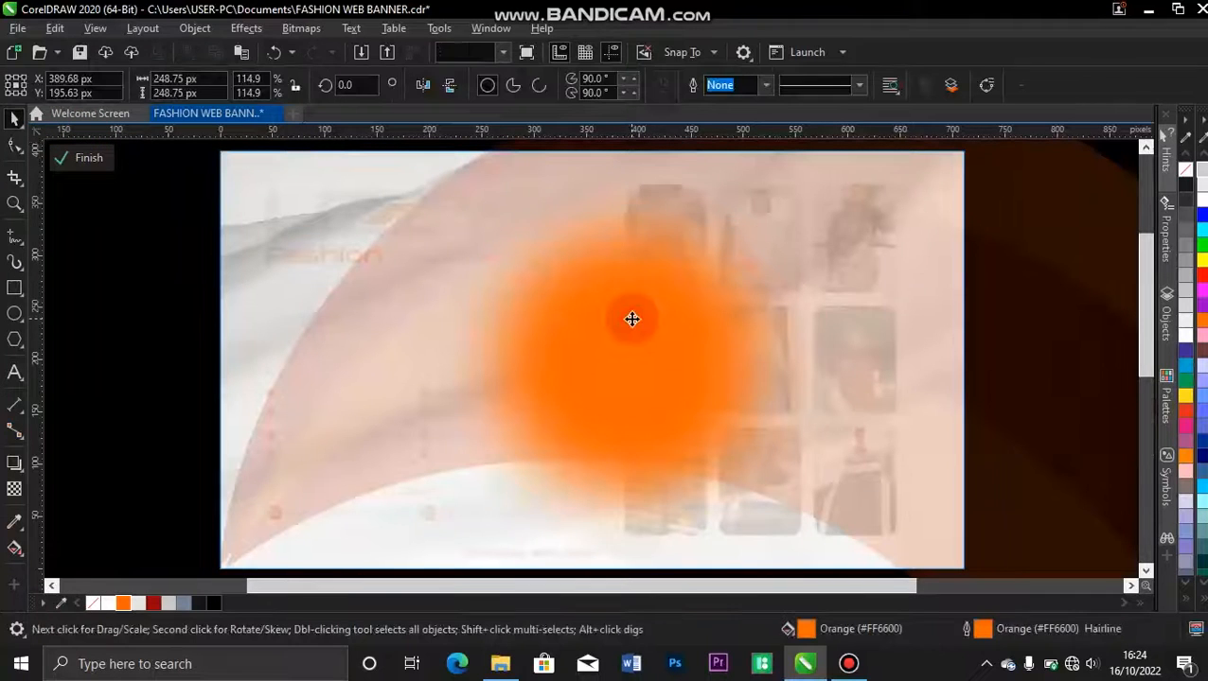
{"action": "left_click", "coordinate": [13, 491]}
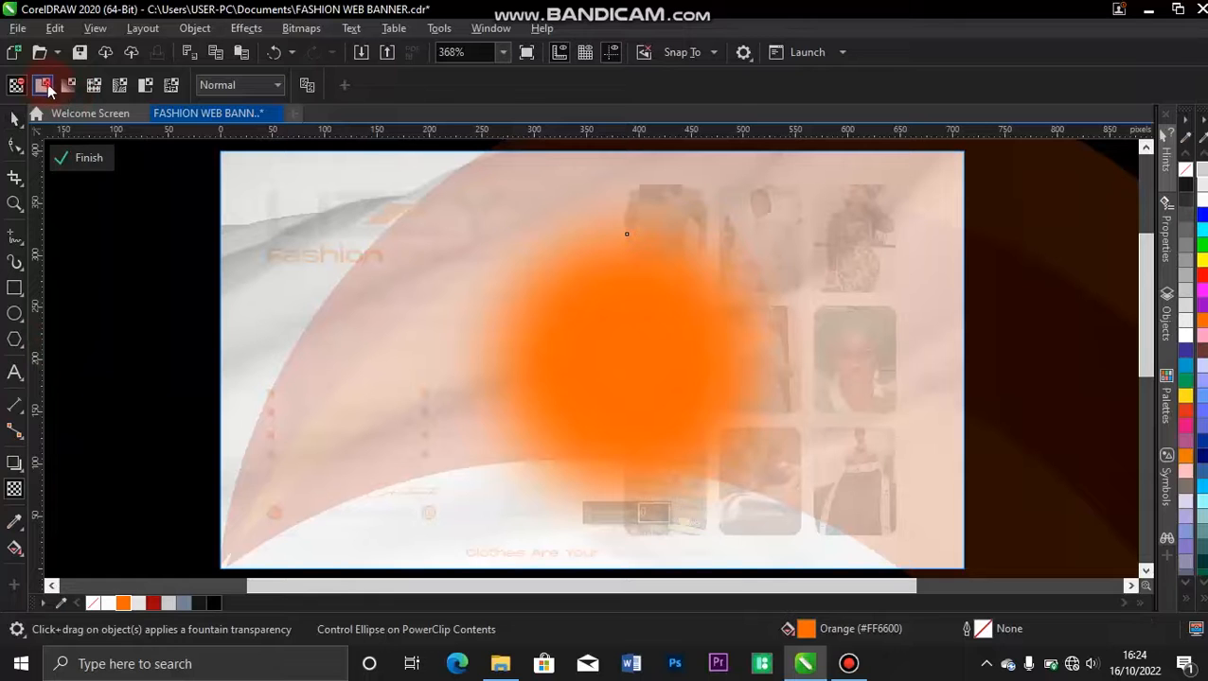
{"action": "left_click", "coordinate": [43, 87]}
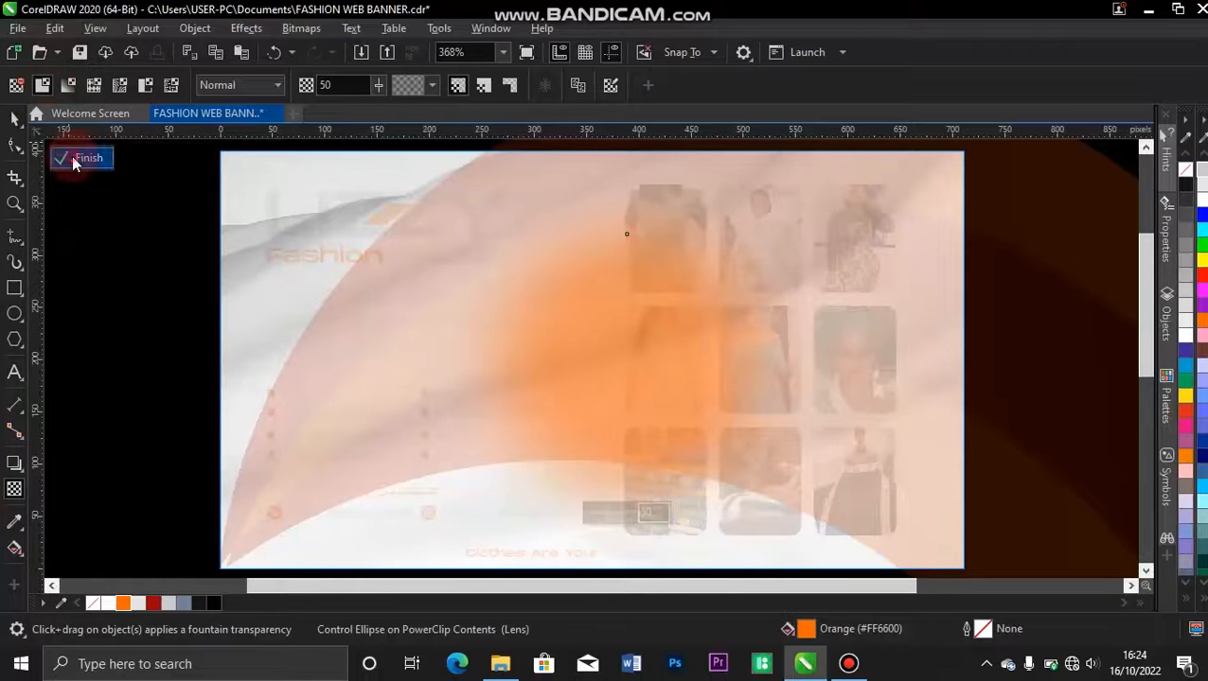
{"action": "left_click", "coordinate": [76, 159]}
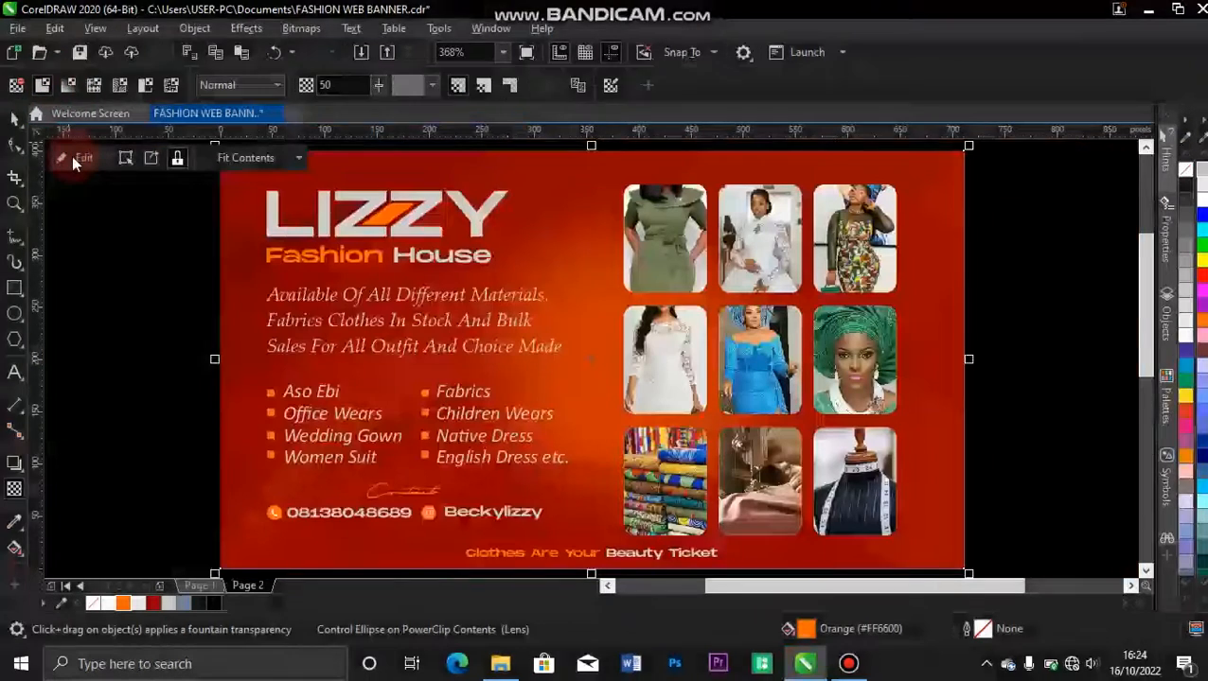
Enlarge the clipped orange glow to about 388 px and shift it slightly toward the photo grid.
{"action": "left_click", "coordinate": [590, 374], "text": "ctrl"}
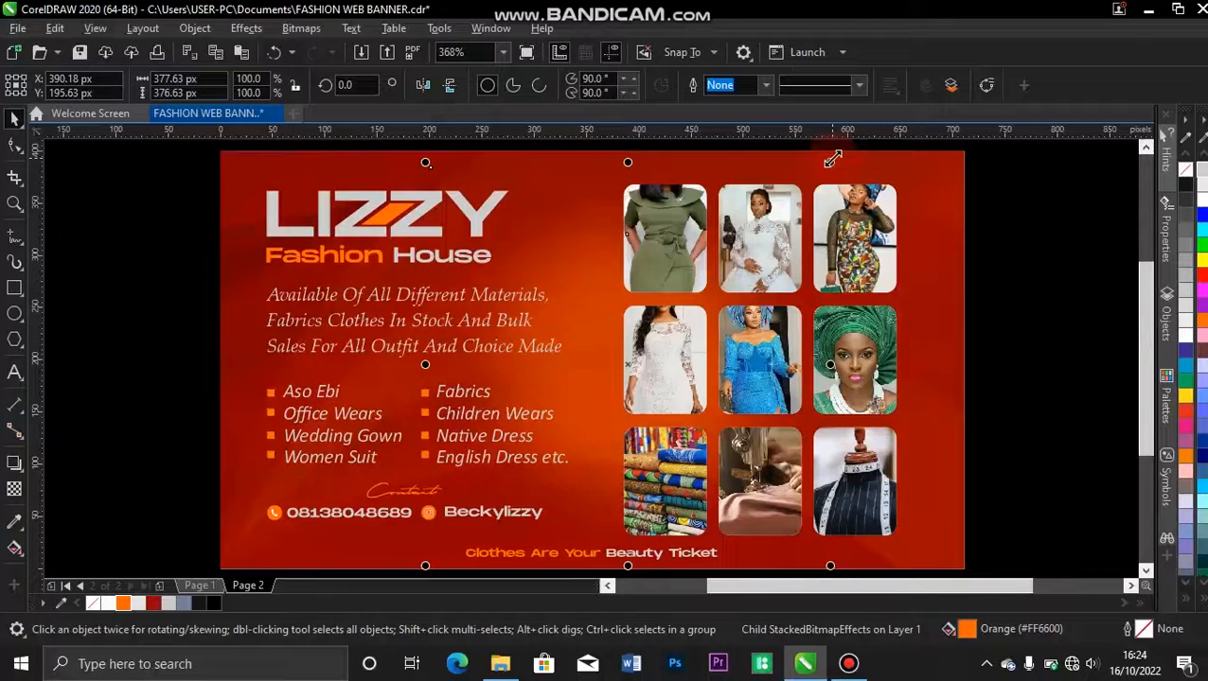
{"action": "mouse_move", "coordinate": [832, 160]}
{"action": "left_mouse_down"}
{"action": "mouse_move", "coordinate": [855, 153]}
{"action": "mouse_move", "coordinate": [841, 154]}
{"action": "left_mouse_up"}
{"action": "mouse_move", "coordinate": [592, 333]}
{"action": "left_mouse_down"}
{"action": "mouse_move", "coordinate": [615, 342]}
{"action": "mouse_move", "coordinate": [605, 334]}
{"action": "left_mouse_up"}
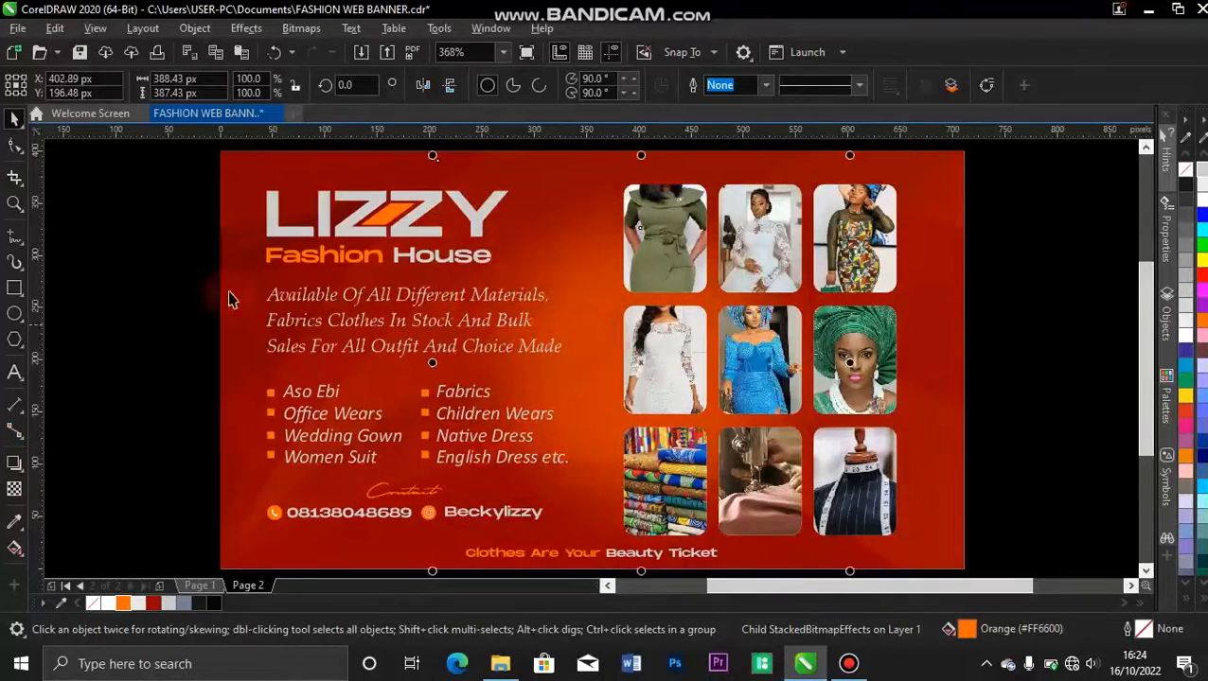
{"action": "left_click", "coordinate": [124, 255]}
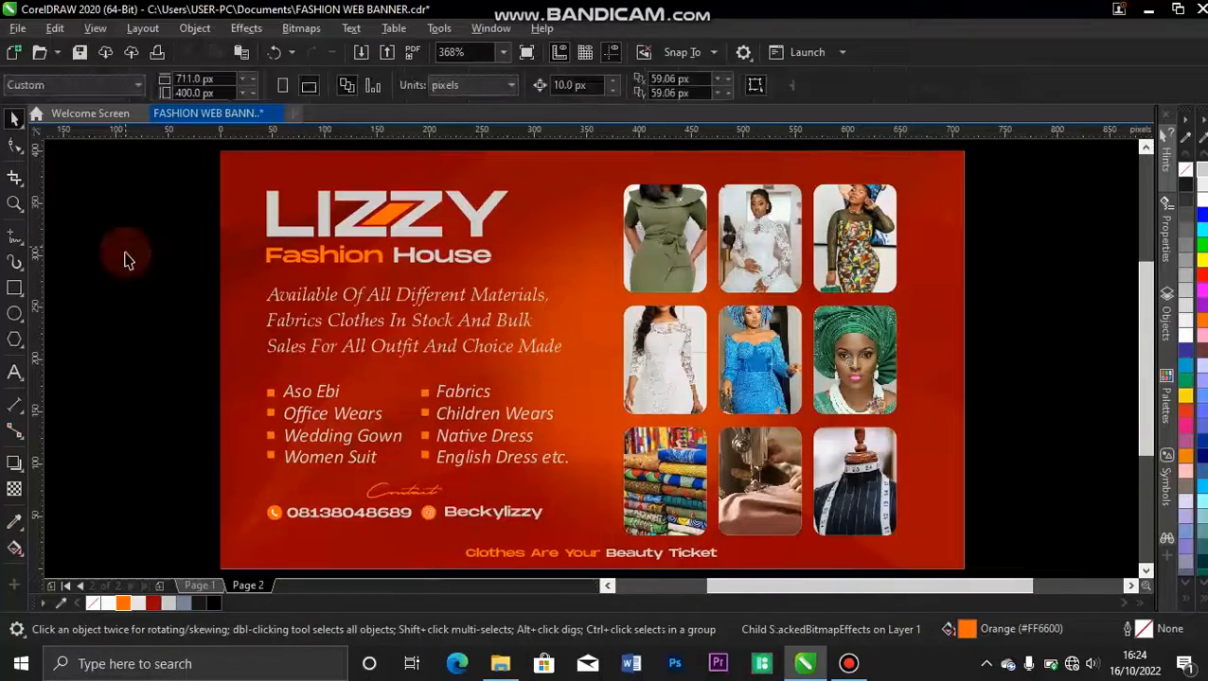
Make an orange ring about 85 px wide beside the page by trimming a circle with a smaller concentric copy, and delete the leftover inner circle.
{"action": "left_click", "coordinate": [14, 313]}
{"action": "left_click_drag", "start_coordinate": [86, 312], "coordinate": [178, 398]}
{"action": "key", "text": "space"}
{"action": "left_click_drag", "start_coordinate": [181, 305], "coordinate": [171, 318]}
{"action": "left_click_drag", "start_coordinate": [62, 274], "coordinate": [214, 422]}
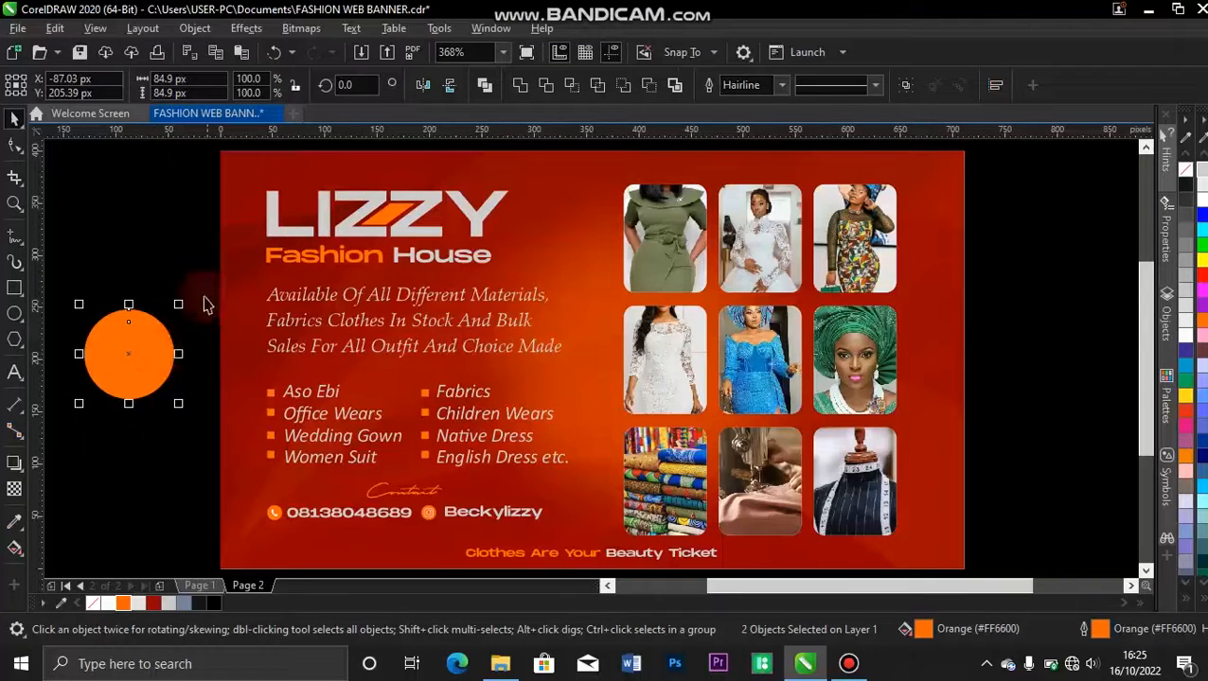
{"action": "left_click", "coordinate": [547, 85]}
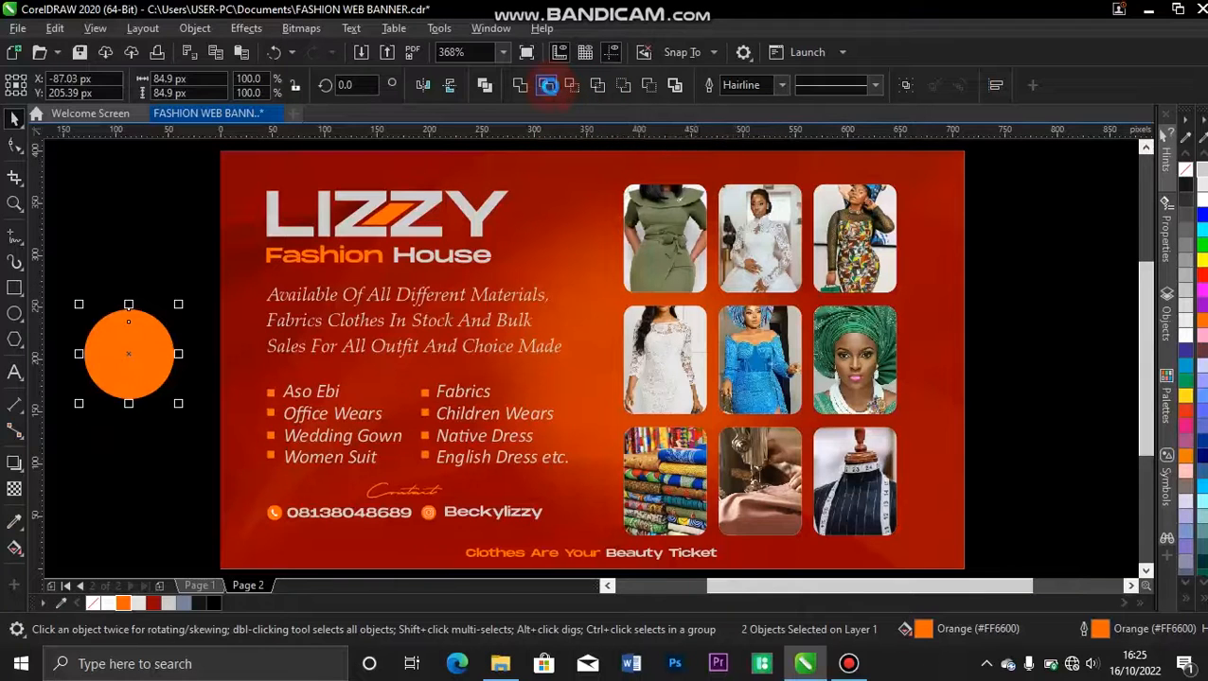
{"action": "left_click", "coordinate": [108, 242]}
{"action": "left_click_drag", "start_coordinate": [155, 321], "coordinate": [176, 224]}
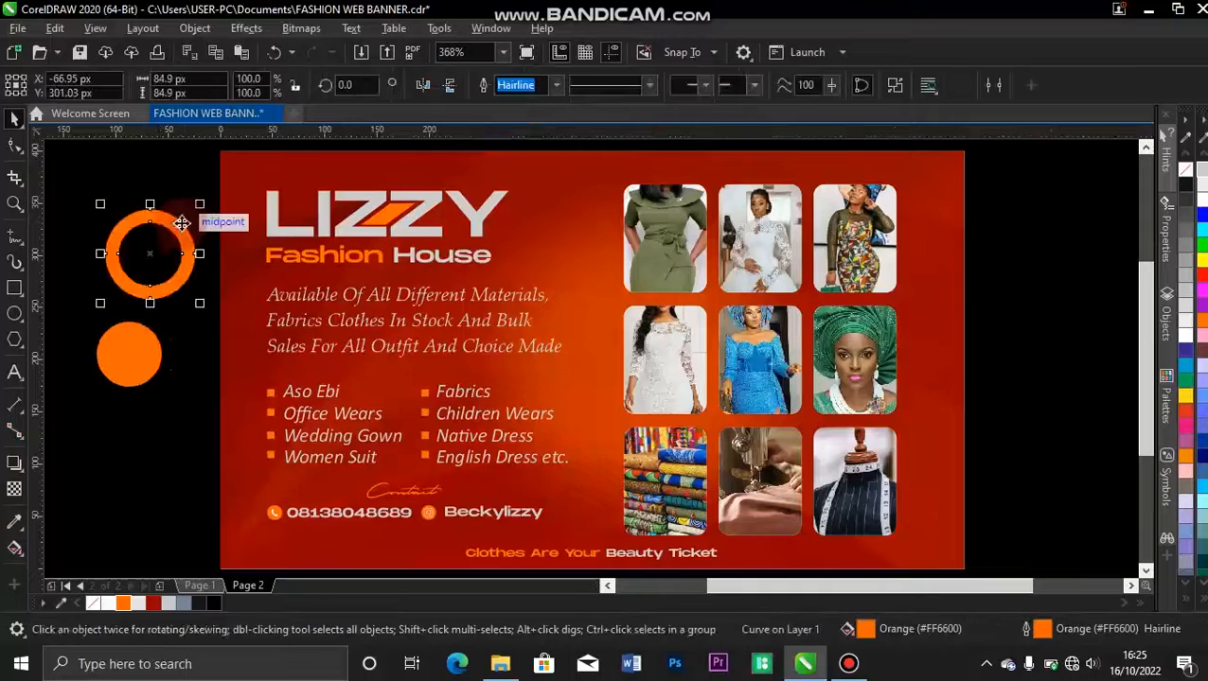
{"action": "left_click", "coordinate": [132, 375]}
{"action": "key", "text": "Delete"}
PowerClip the orange ring inside the background rectangle and position it around the banner's lower-left corner.
{"action": "left_click_drag", "start_coordinate": [186, 246], "coordinate": [253, 546]}
{"action": "right_click", "coordinate": [253, 547]}
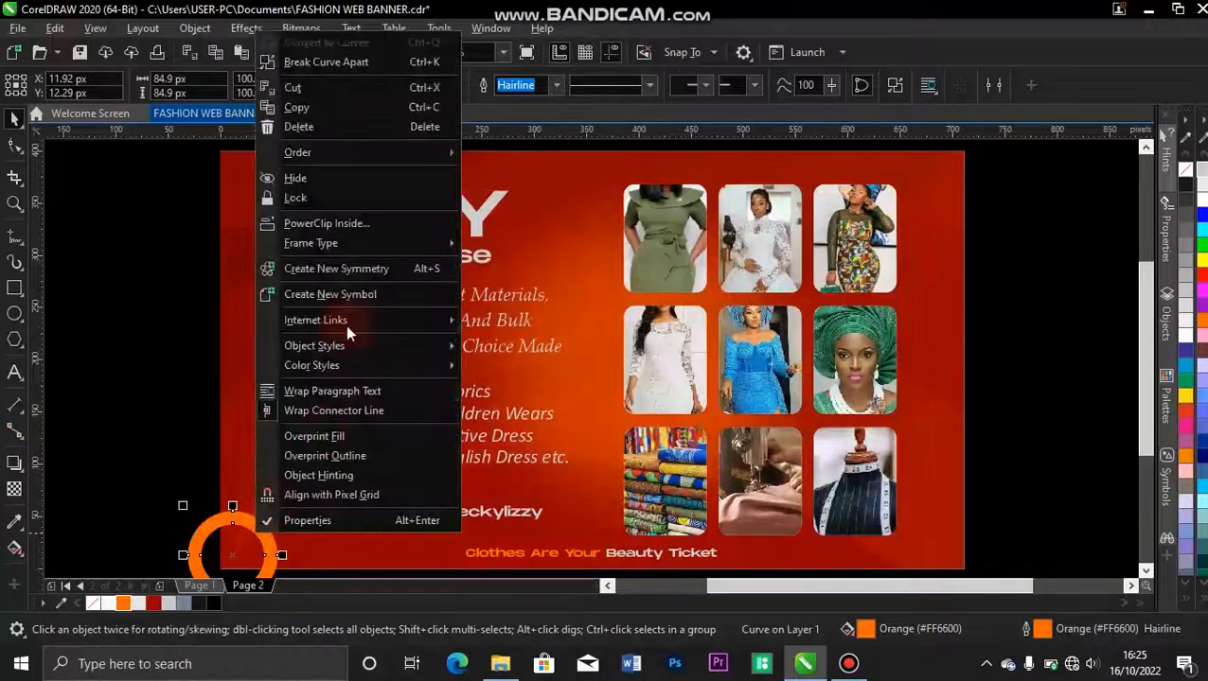
{"action": "left_click", "coordinate": [356, 226]}
{"action": "left_click", "coordinate": [231, 271]}
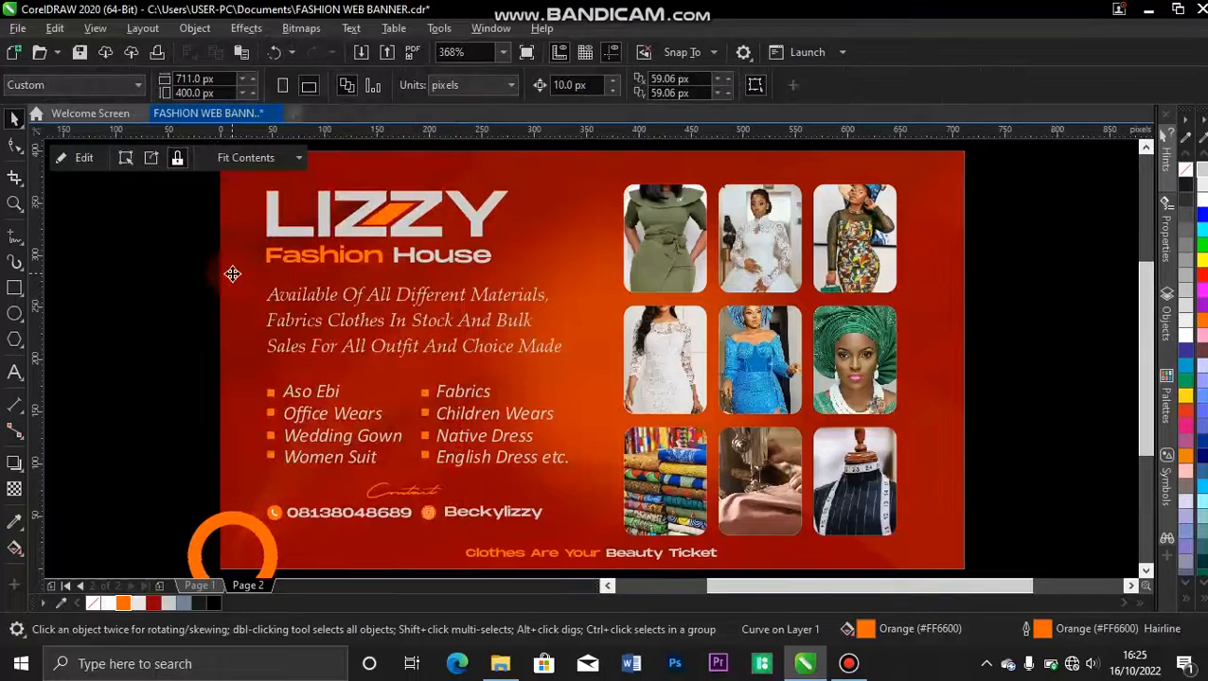
{"action": "left_click", "coordinate": [269, 545], "text": "ctrl"}
{"action": "left_click_drag", "start_coordinate": [269, 546], "coordinate": [261, 552]}
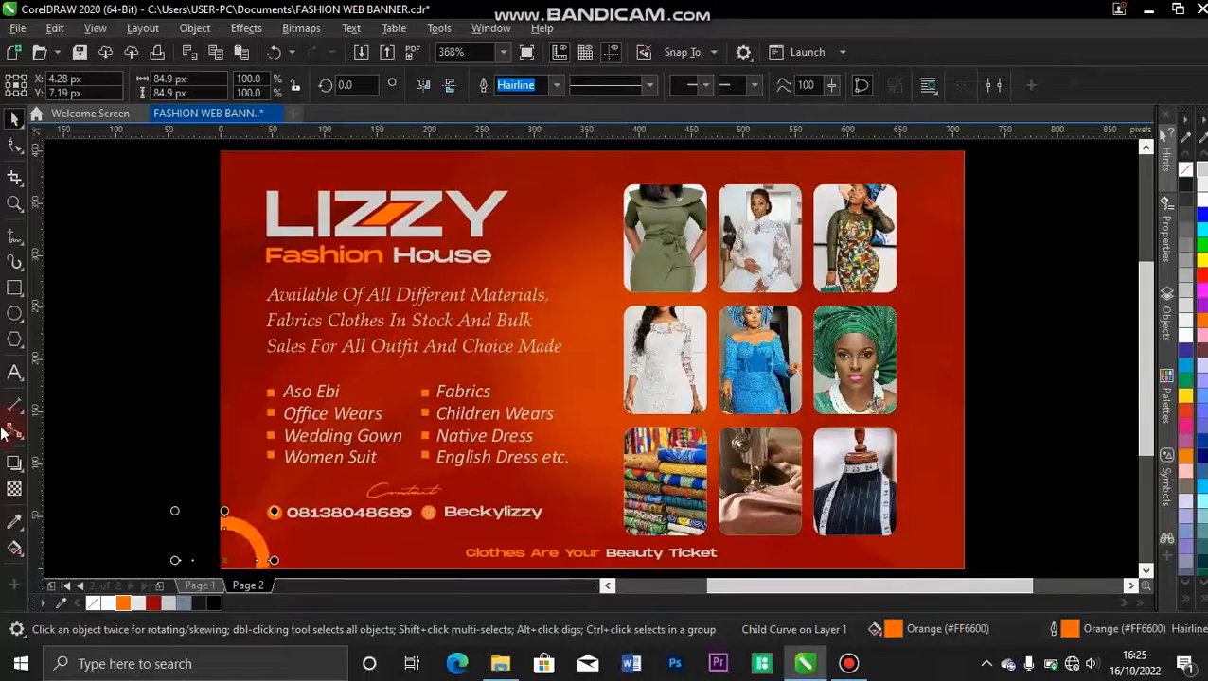
Draw an orange circle about 38 px in diameter between the LIZZY title and the photo grid.
{"action": "left_click", "coordinate": [14, 317]}
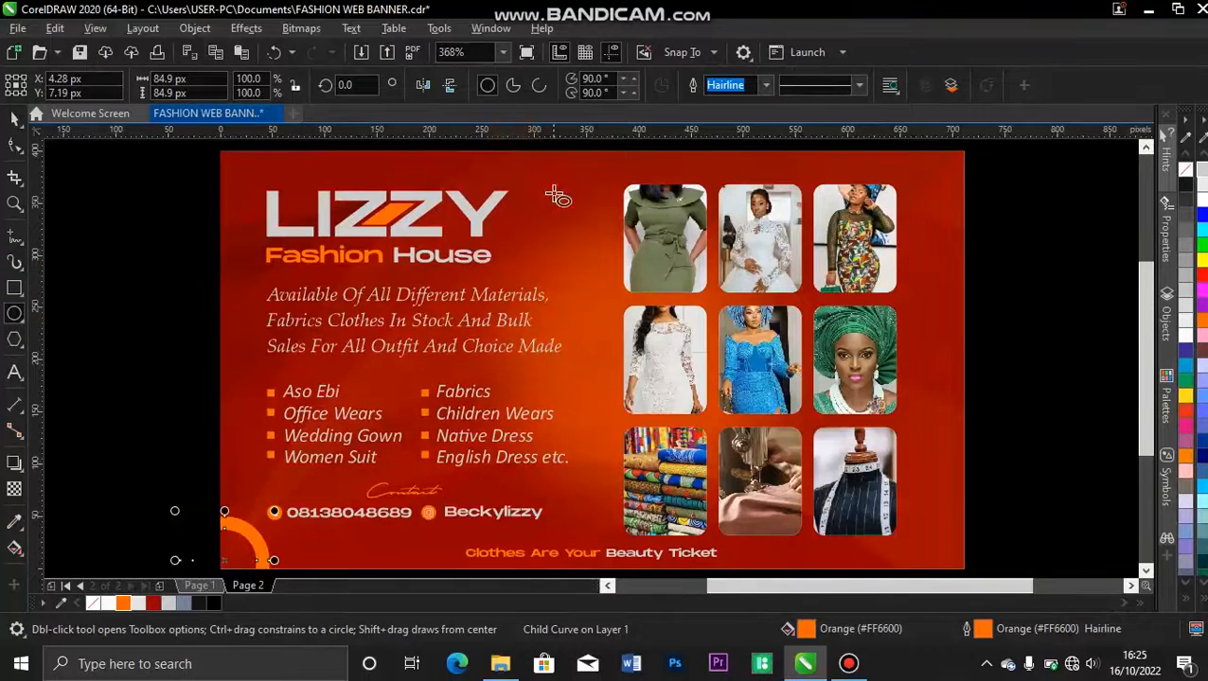
{"action": "left_click_drag", "start_coordinate": [545, 211], "coordinate": [589, 253]}
{"action": "key", "text": "space"}
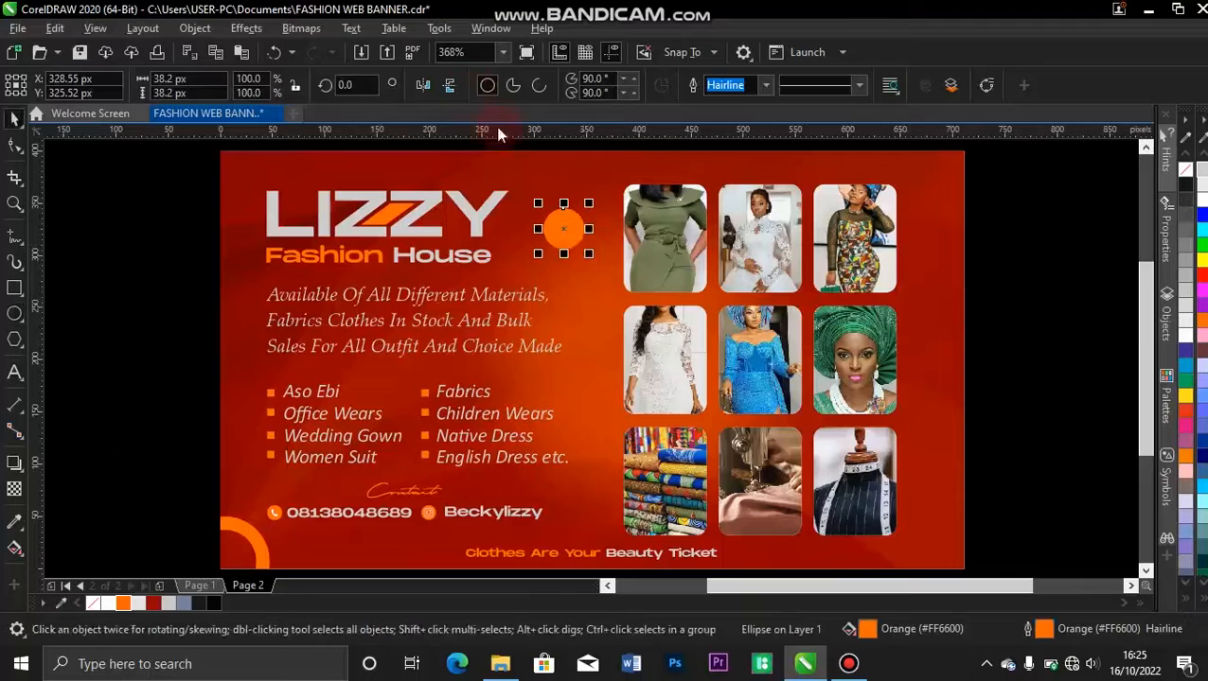
Give the small circle a vertical fountain fill from orange at the top to dark red at the bottom, and remove its outline.
{"action": "left_click", "coordinate": [14, 552]}
{"action": "left_click_drag", "start_coordinate": [563, 213], "coordinate": [563, 248]}
{"action": "left_click_drag", "start_coordinate": [142, 613], "coordinate": [564, 251]}
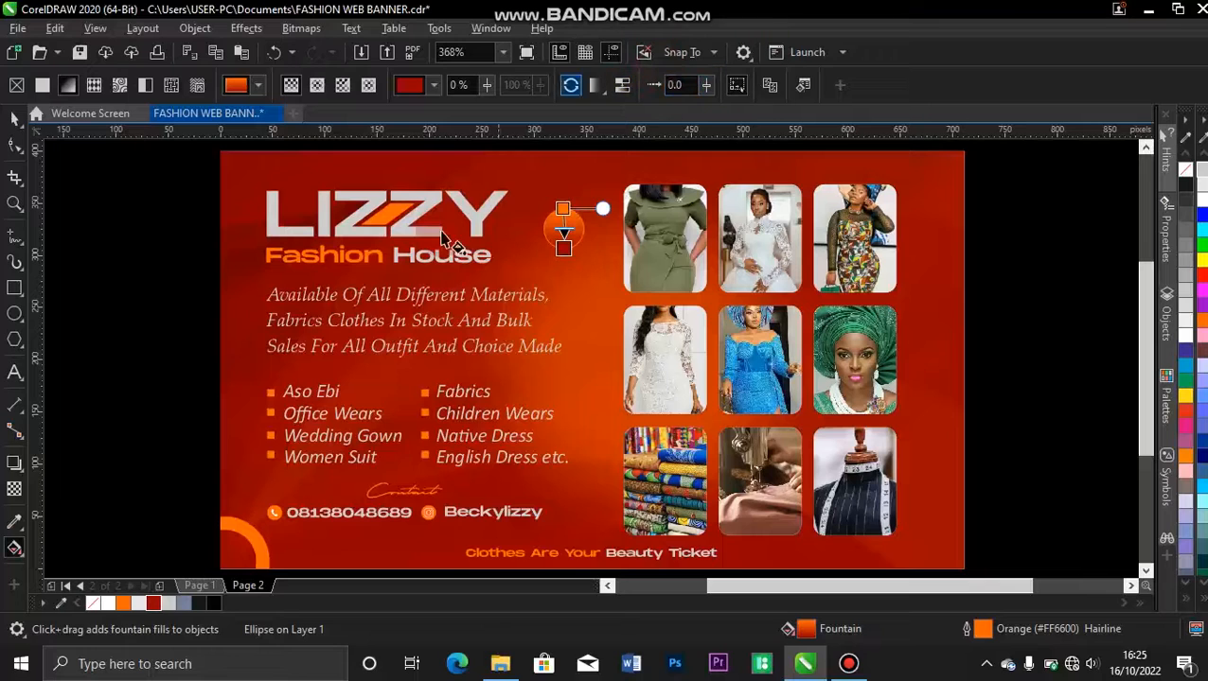
{"action": "left_click", "coordinate": [14, 117]}
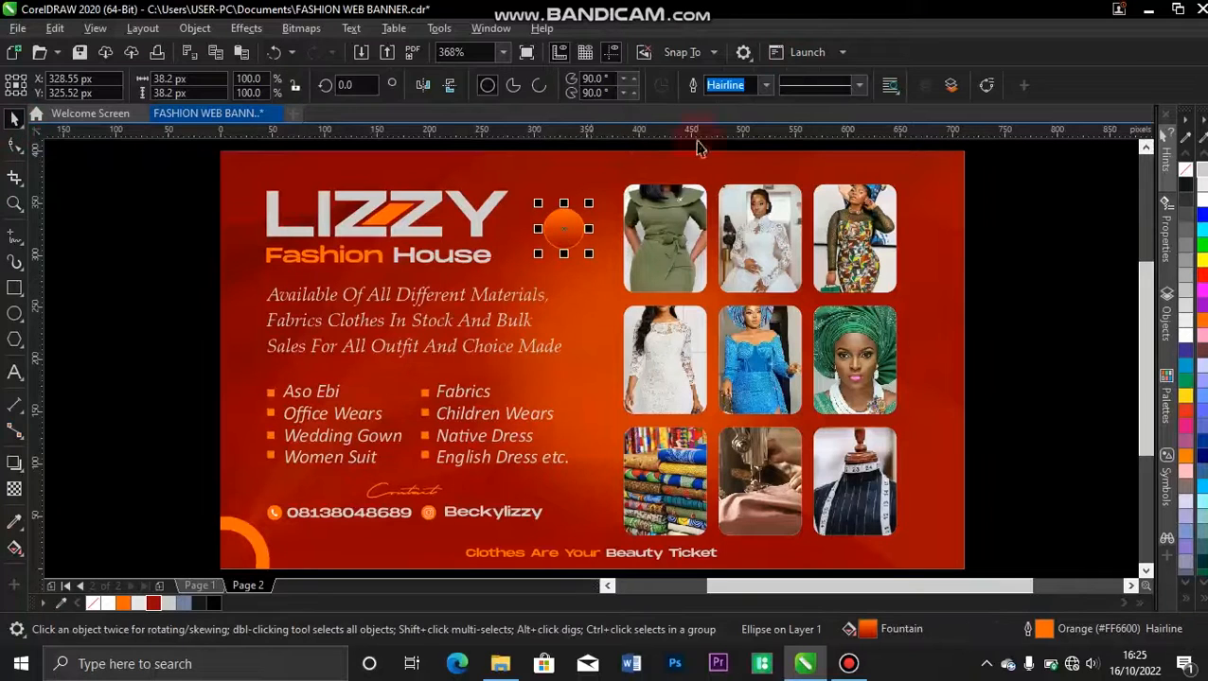
{"action": "left_click", "coordinate": [766, 85]}
{"action": "left_click", "coordinate": [729, 99]}
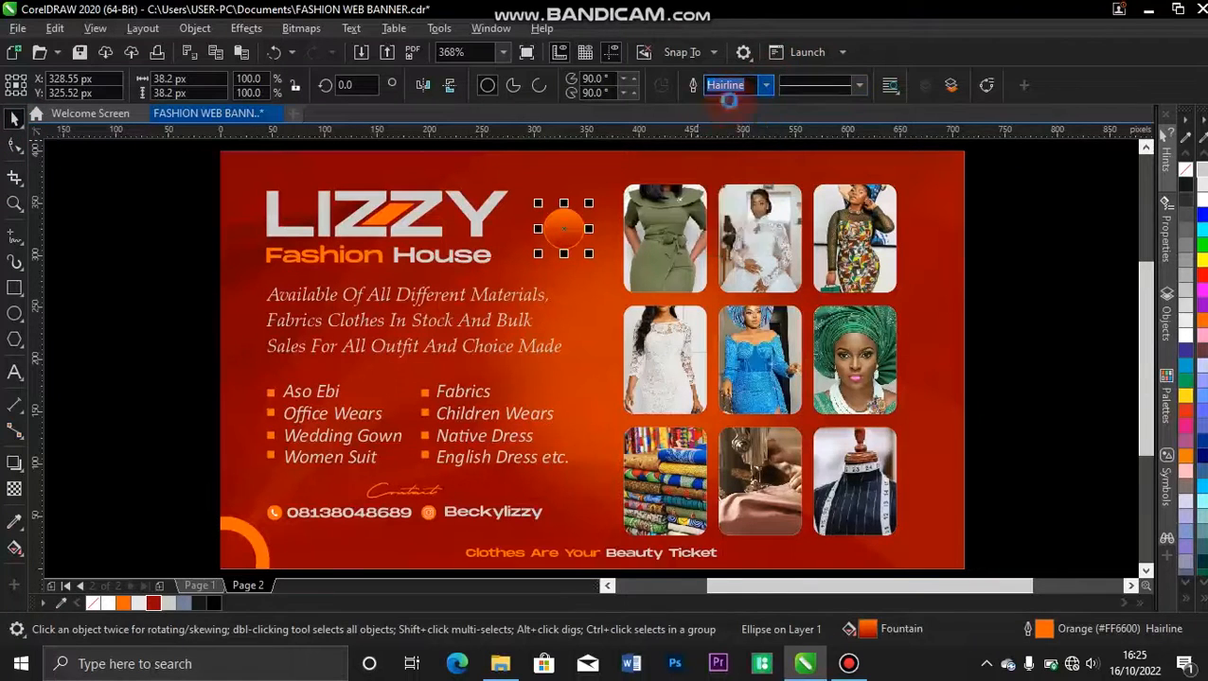
{"action": "left_click", "coordinate": [71, 289]}
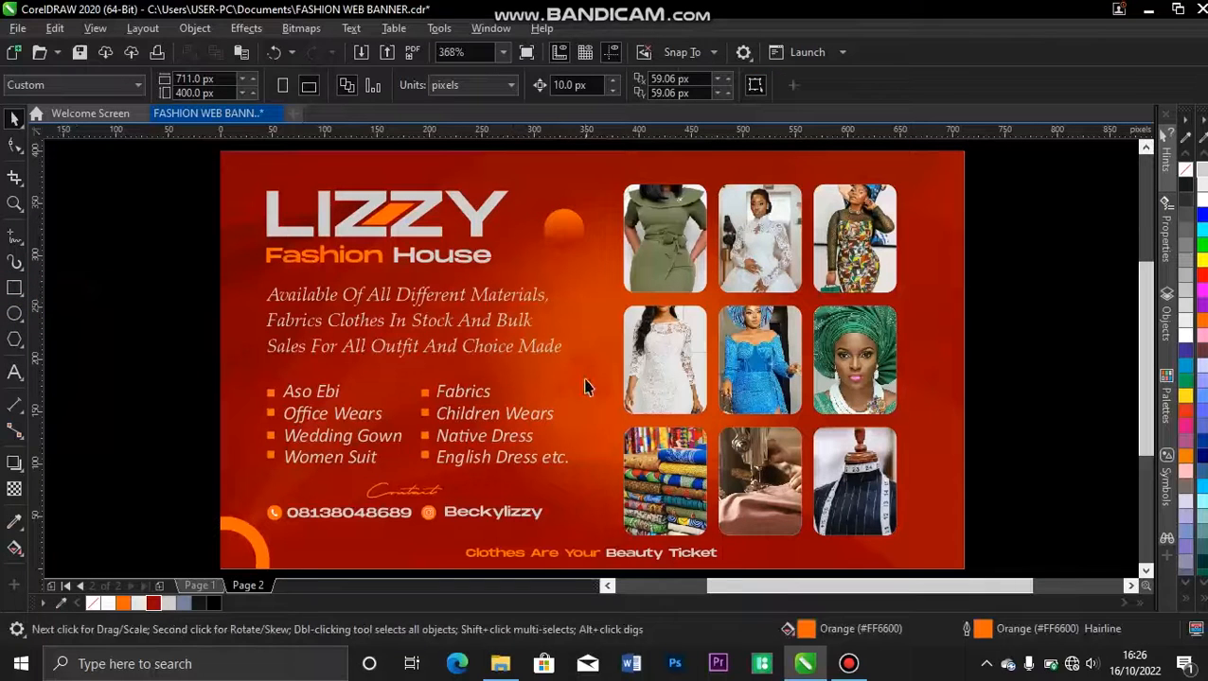
Shrink the gradient circle to about 19 px and place copies above the services list, beside the contact row at about 10 px, and above the LIZZY title.
{"action": "left_click", "coordinate": [571, 242]}
{"action": "left_click_drag", "start_coordinate": [593, 201], "coordinate": [589, 523]}
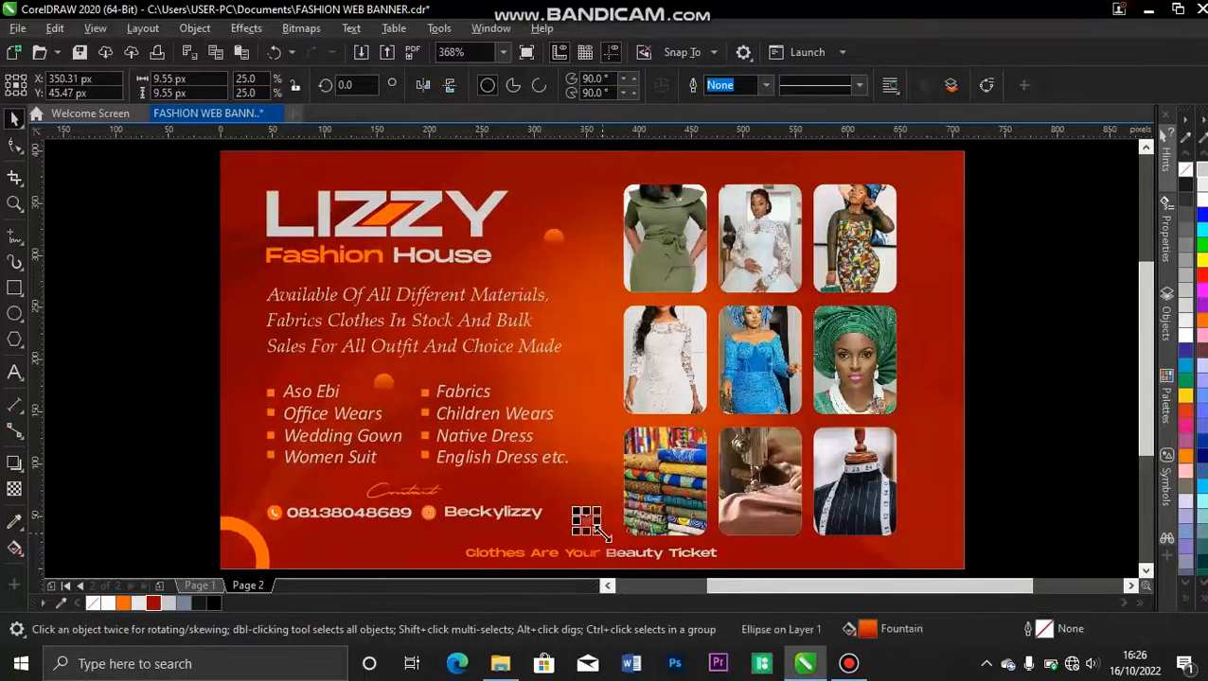
{"action": "left_click", "coordinate": [202, 315]}
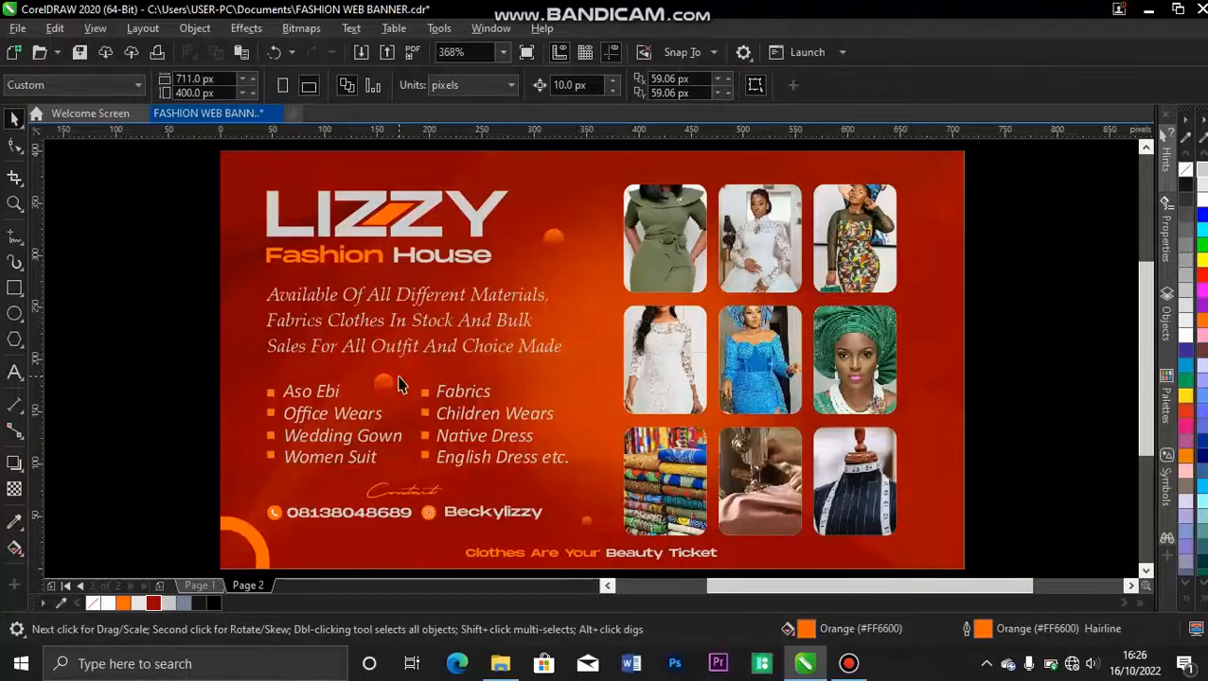
{"action": "left_click_drag", "start_coordinate": [386, 386], "coordinate": [297, 182]}
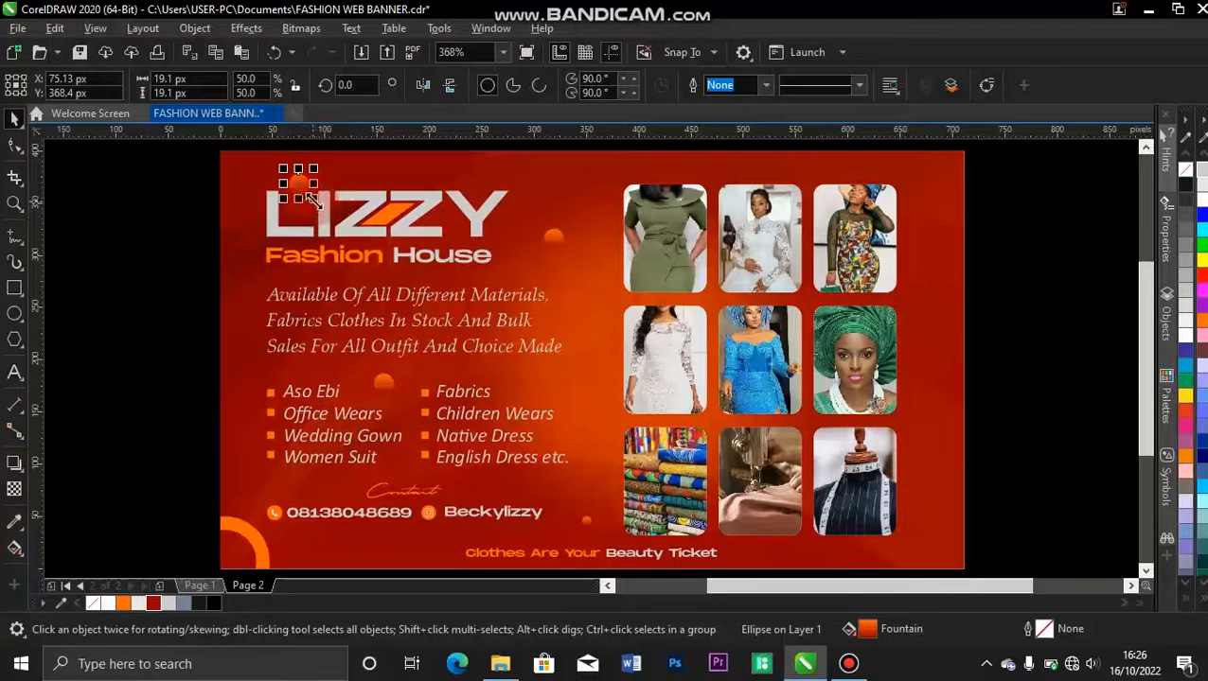
{"action": "left_click", "coordinate": [146, 230]}
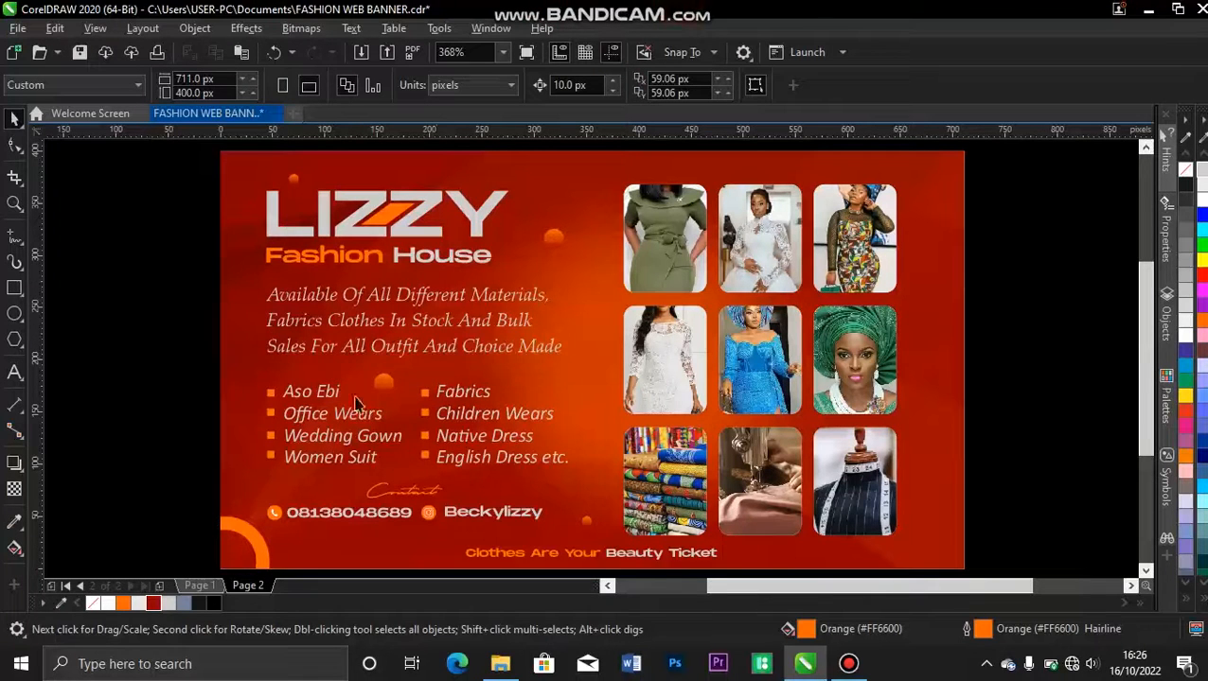
Compare the decorative circles with the original banner on Page 1 and return to Page 2.
{"action": "left_click", "coordinate": [201, 585]}
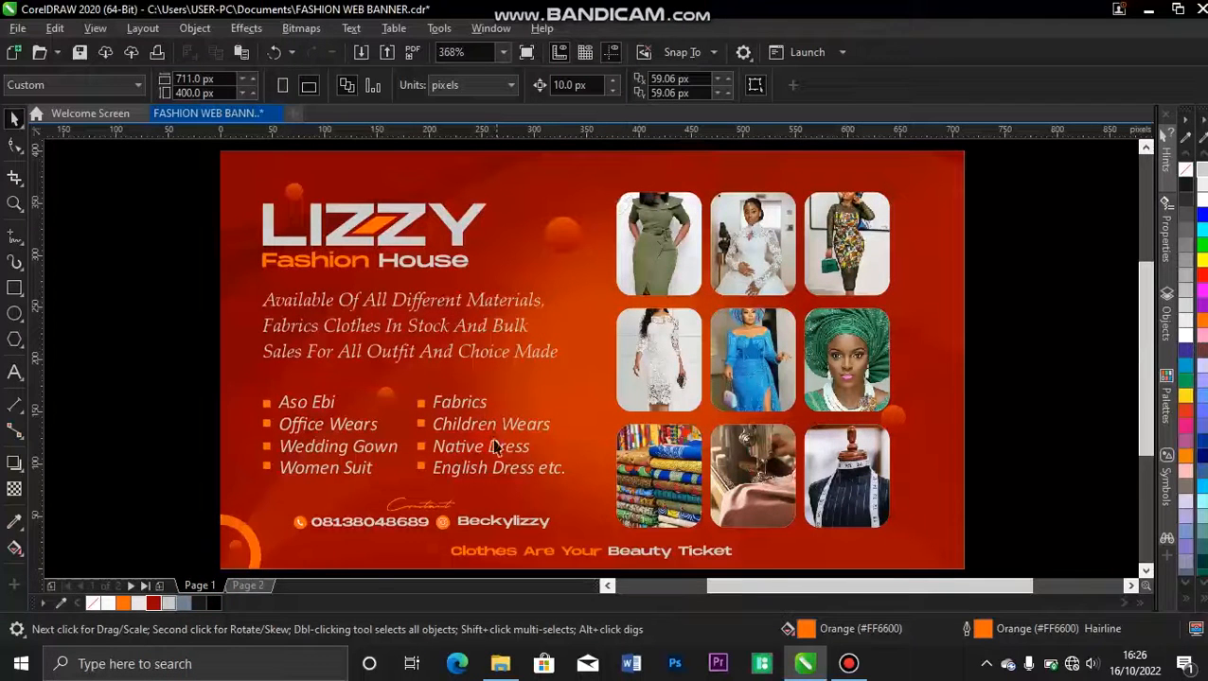
{"action": "left_click", "coordinate": [248, 585]}
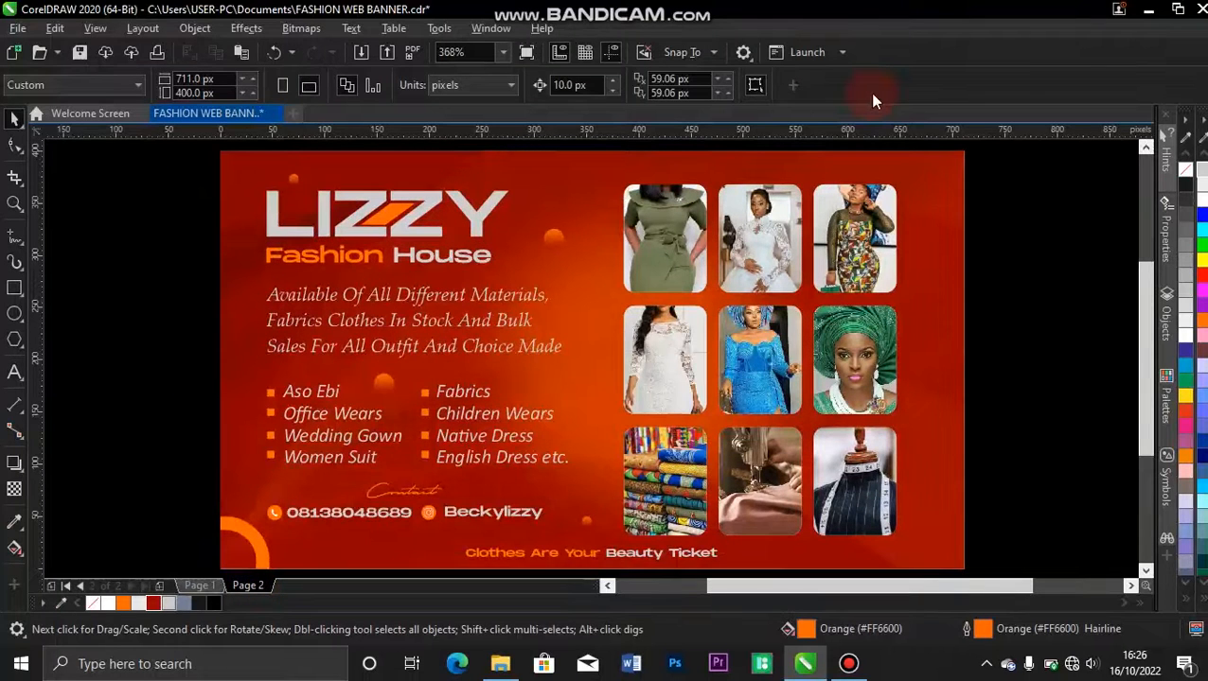